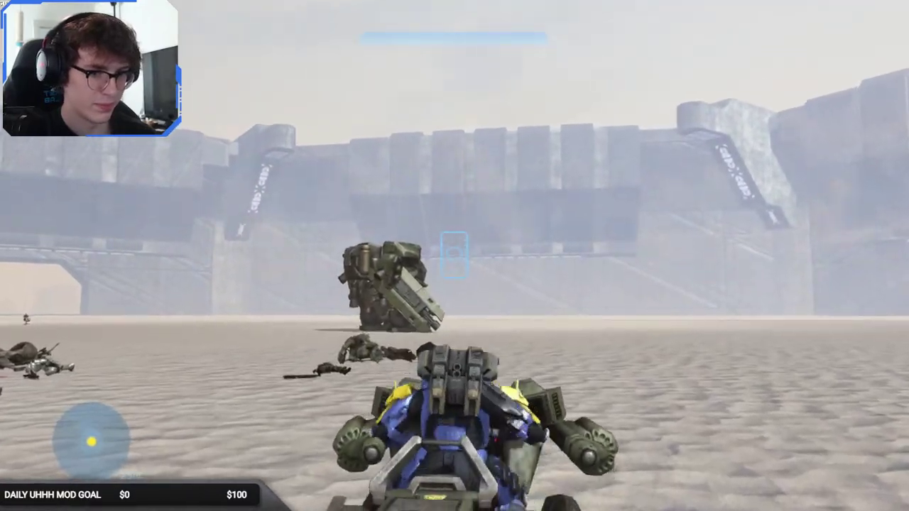
# Test-fire the gauss Mongoose's guns while driving across the sand to check the recoil.
pyautogui.click(455, 255)
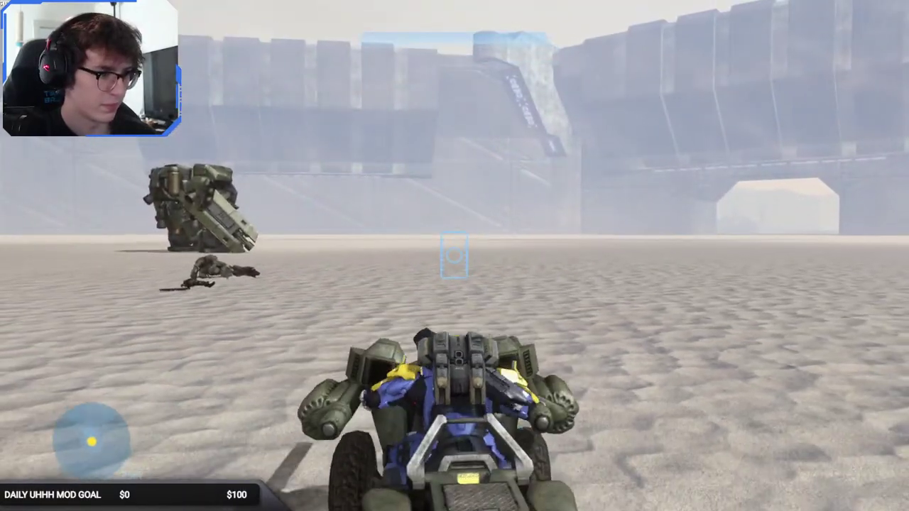
pyautogui.click(455, 256)
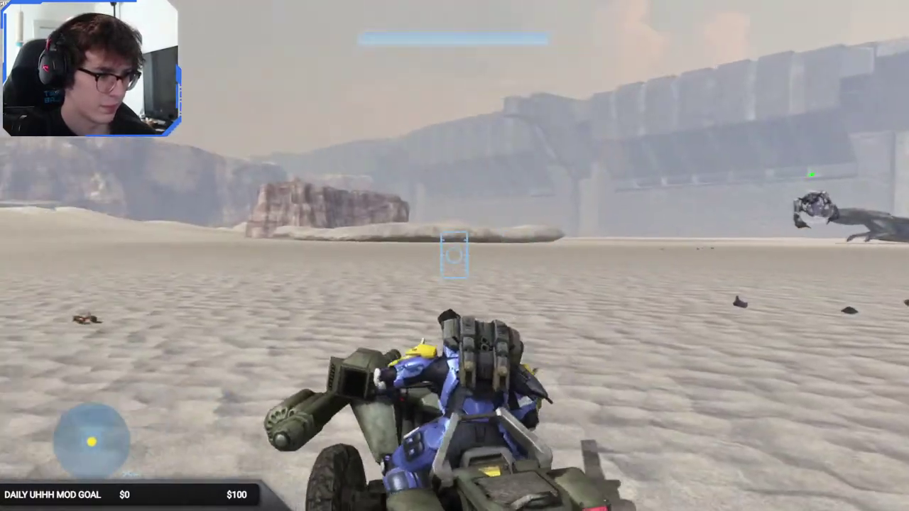
pyautogui.click(454, 256)
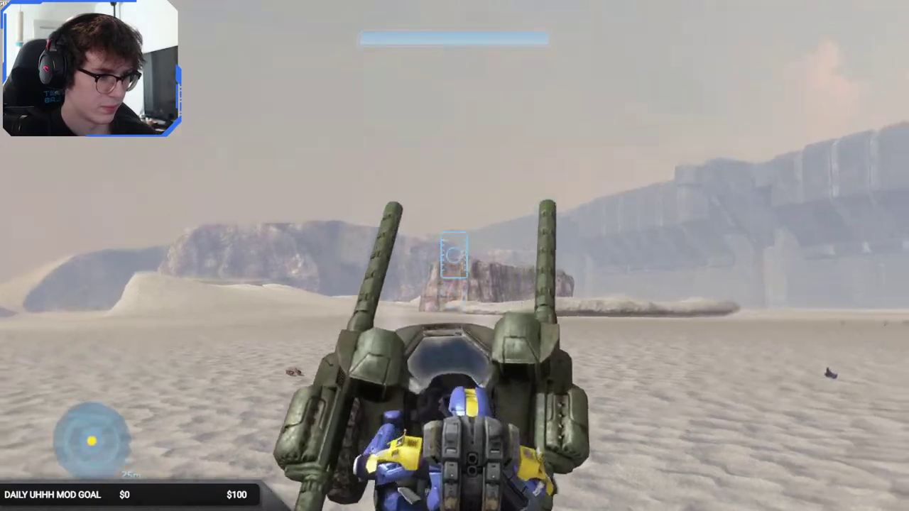
# Exit and re-board the gauss Mongoose, getting it back on its wheels, and keep test-driving it.
pyautogui.press('e')
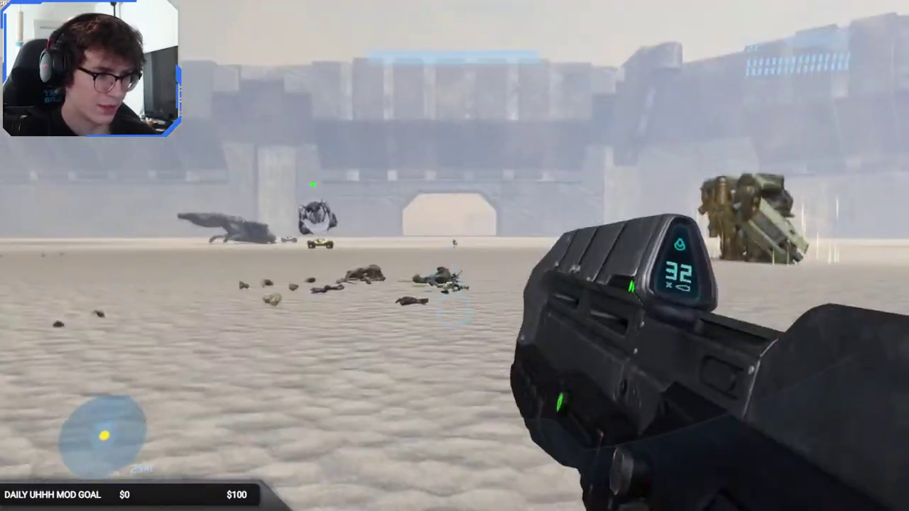
pyautogui.press('e')
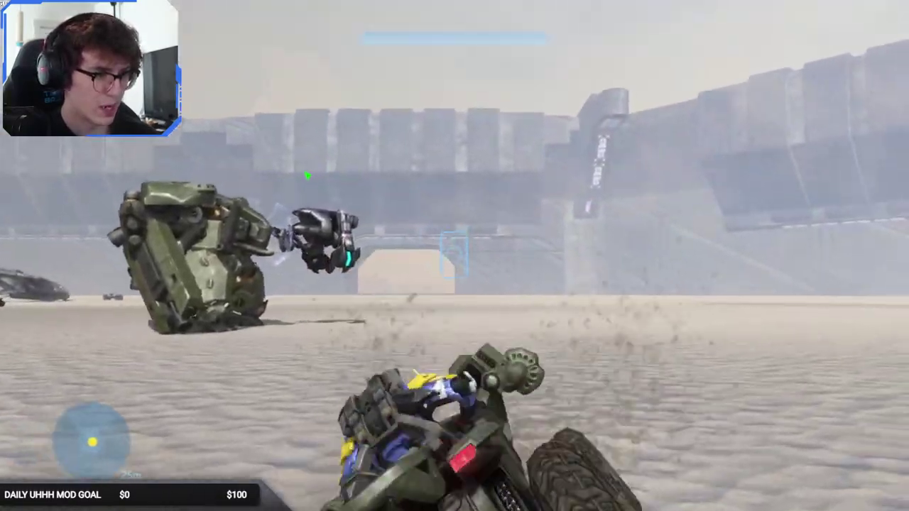
pyautogui.press('e')
pyautogui.press('e')
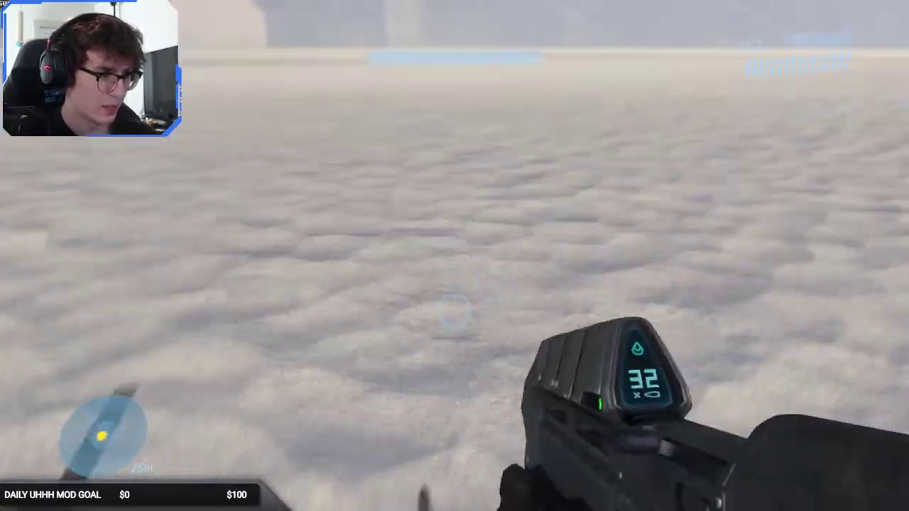
pyautogui.press('e')
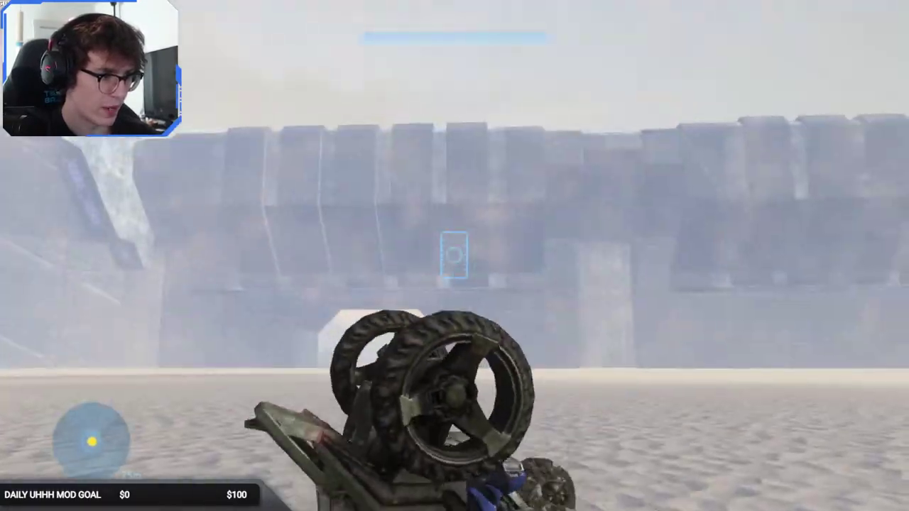
pyautogui.press('e')
pyautogui.press('e')
pyautogui.press('w')
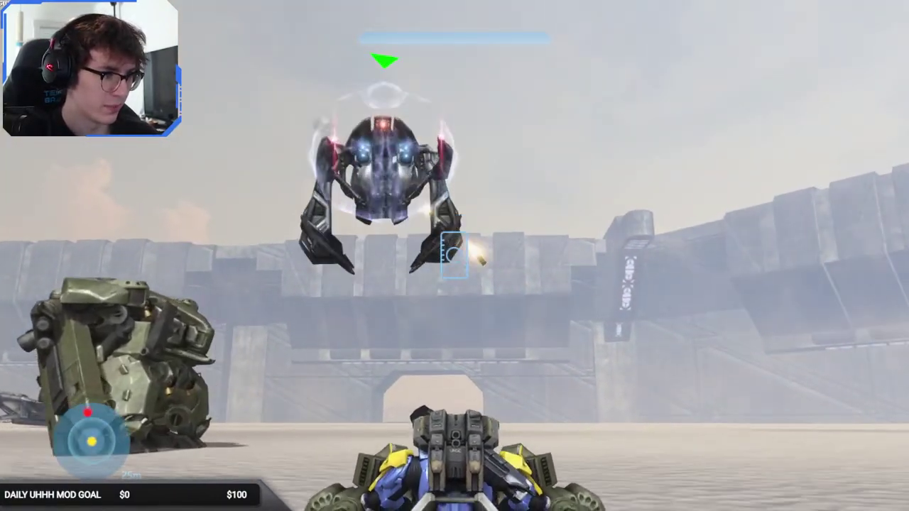
pyautogui.press('w')
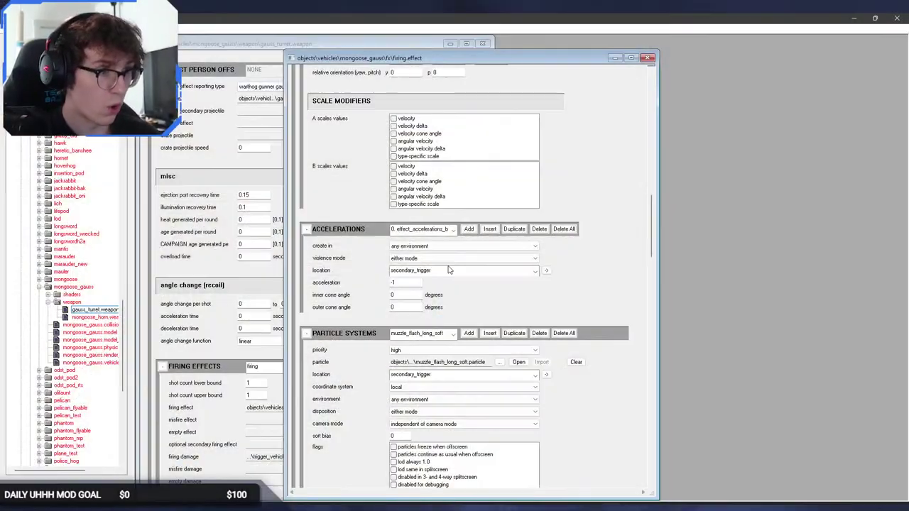
# Close the firing effect and gauss_turret.weapon tags, and open mongoose.physics_model beside mongoose_gauss.physics_model at matching height.
pyautogui.click(648, 56)
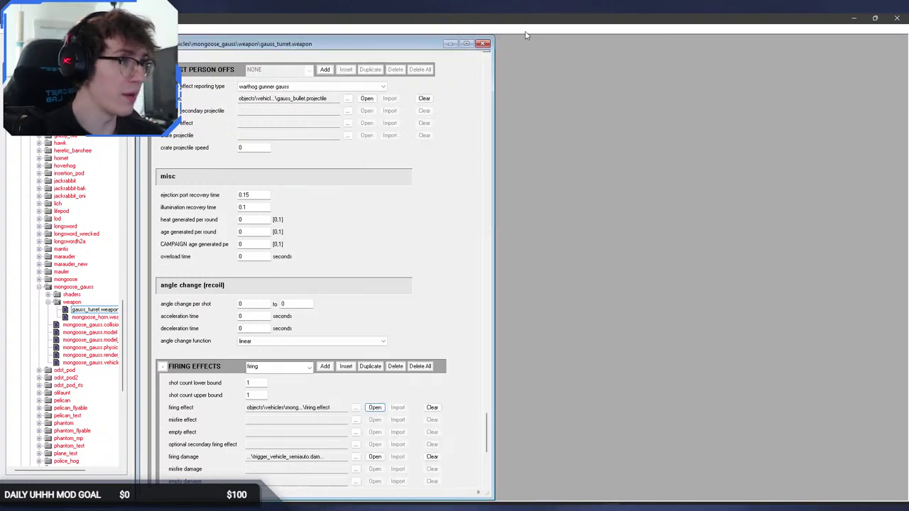
pyautogui.click(483, 43)
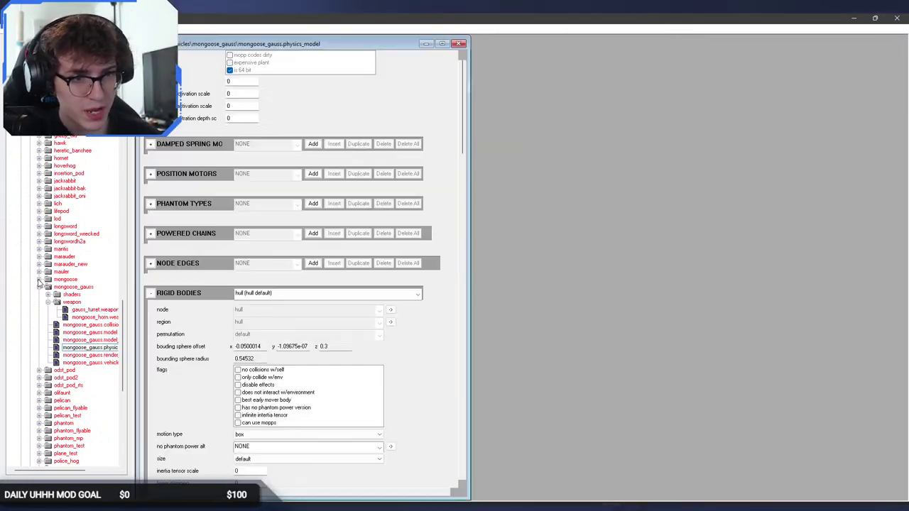
pyautogui.click(39, 279)
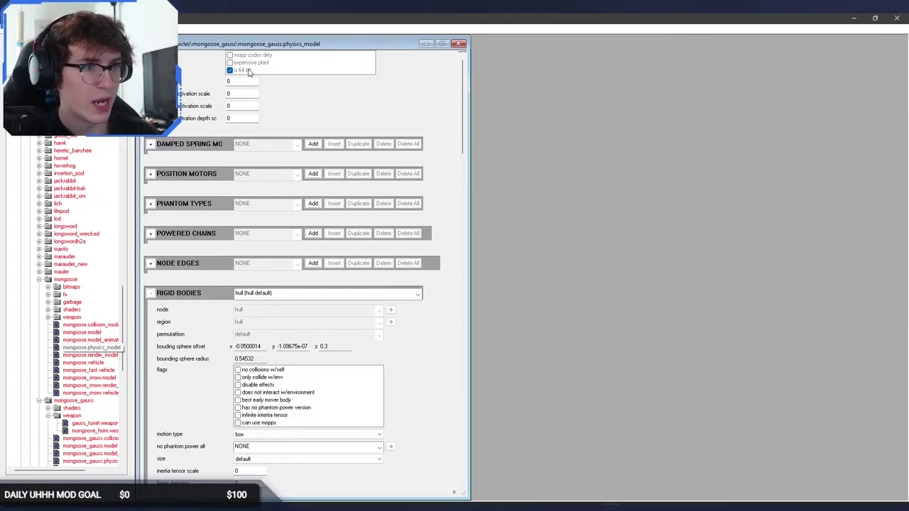
pyautogui.doubleClick(90, 347)
pyautogui.moveTo(263, 60); pyautogui.dragTo(543, 46)
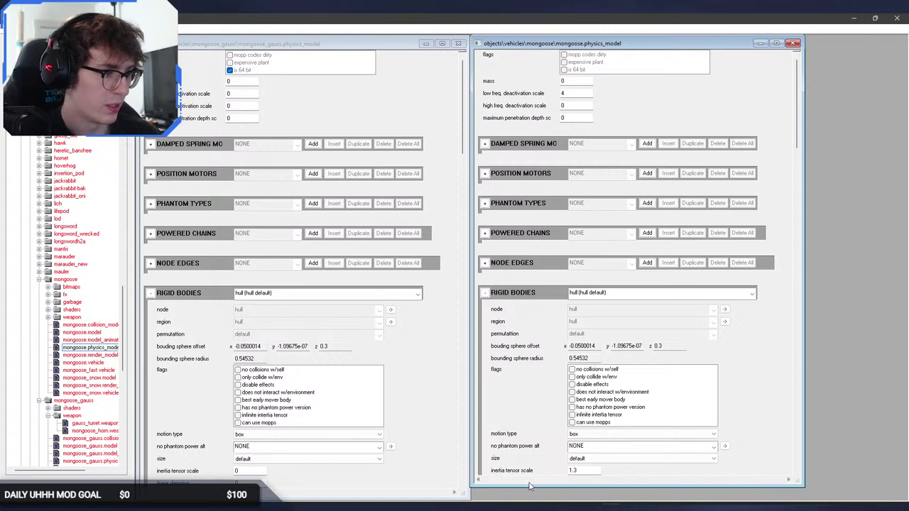
pyautogui.moveTo(529, 485); pyautogui.dragTo(534, 498)
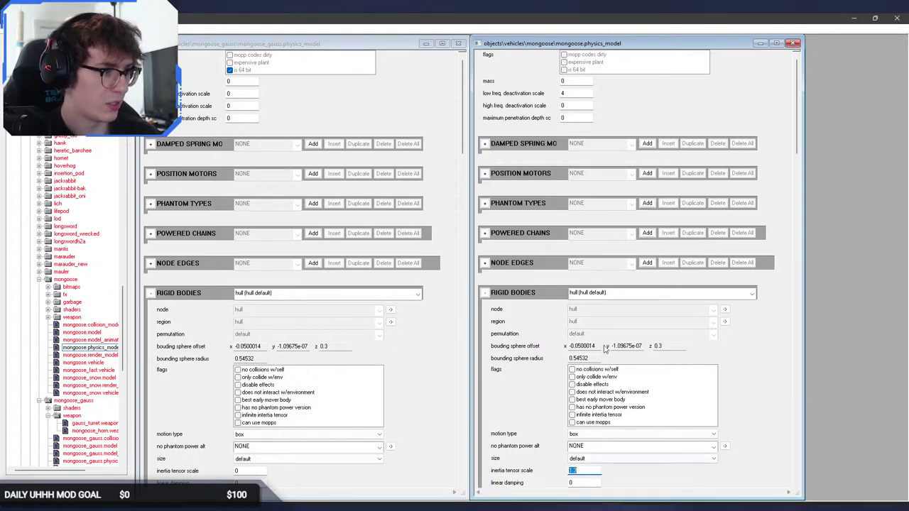
# Set the inertia tensor scale of the gauss Mongoose's hull rigid body to 1.3.
pyautogui.doubleClick(274, 295)
pyautogui.doubleClick(601, 294)
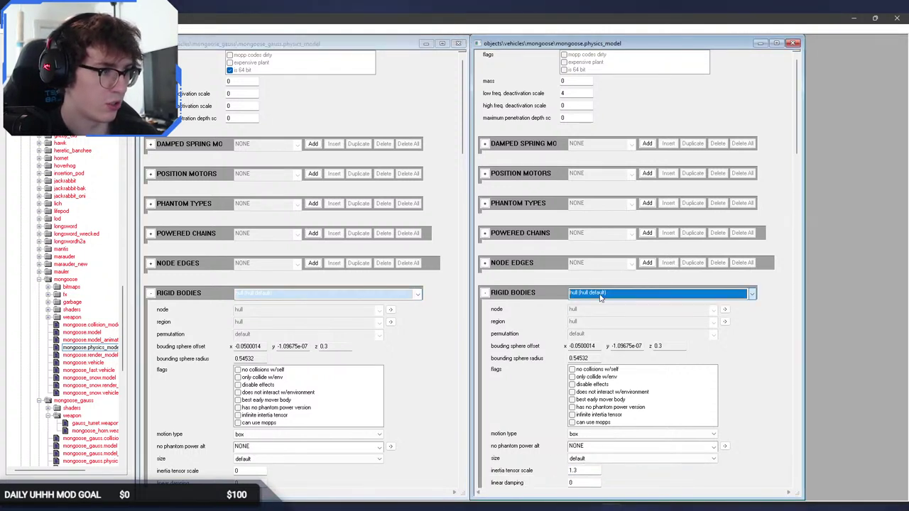
pyautogui.doubleClick(243, 470)
pyautogui.write('1.3')
# Copy the standard Mongoose's center of mass offset (i 0.08, k -0.065) and angular damping of 1.1 into the gauss Mongoose's hull rigid body.
pyautogui.scroll(-3, 546, 384)
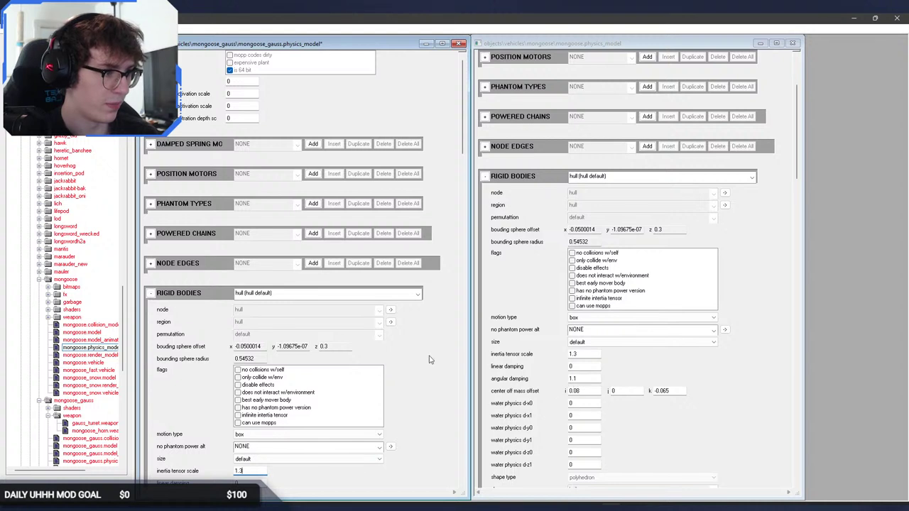
pyautogui.scroll(-3, 429, 363)
pyautogui.moveTo(594, 393); pyautogui.dragTo(339, 391)
pyautogui.click(260, 394)
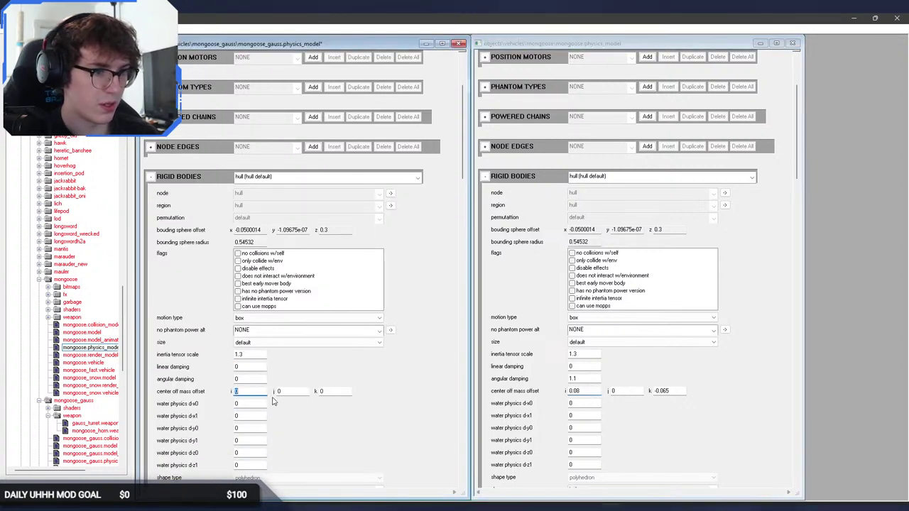
pyautogui.click(668, 391)
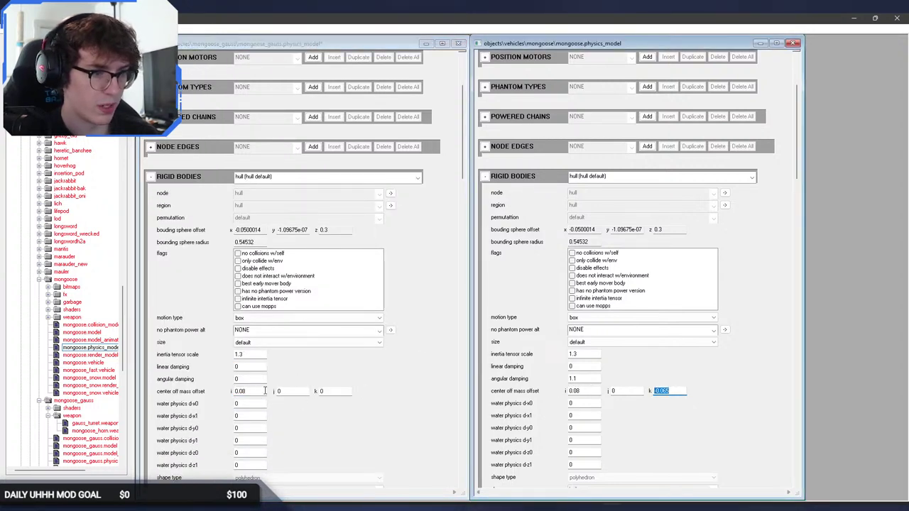
pyautogui.click(332, 393)
pyautogui.doubleClick(260, 379)
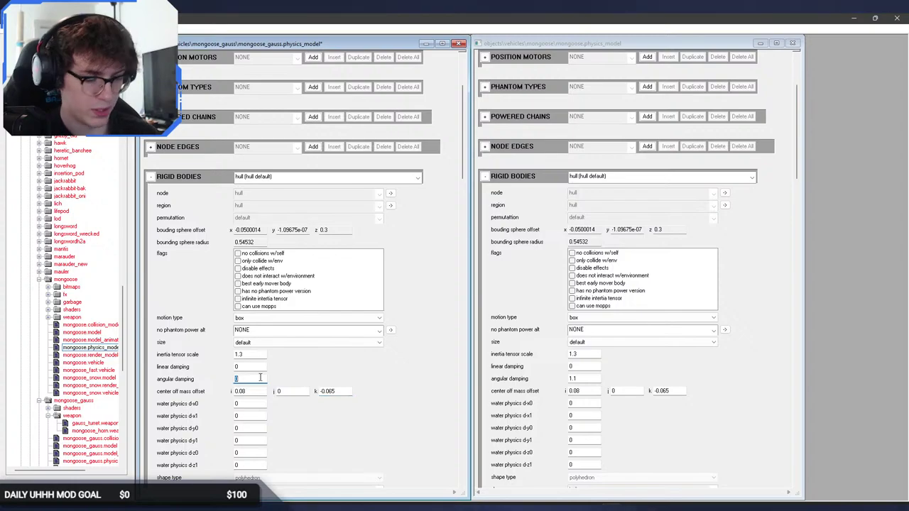
pyautogui.scroll(-2, 509, 303)
# Switch to Sapien and test-drive the gauss Mongoose with the updated physics, firing its guns on the move.
pyautogui.hotkey('alt', 'Tab')
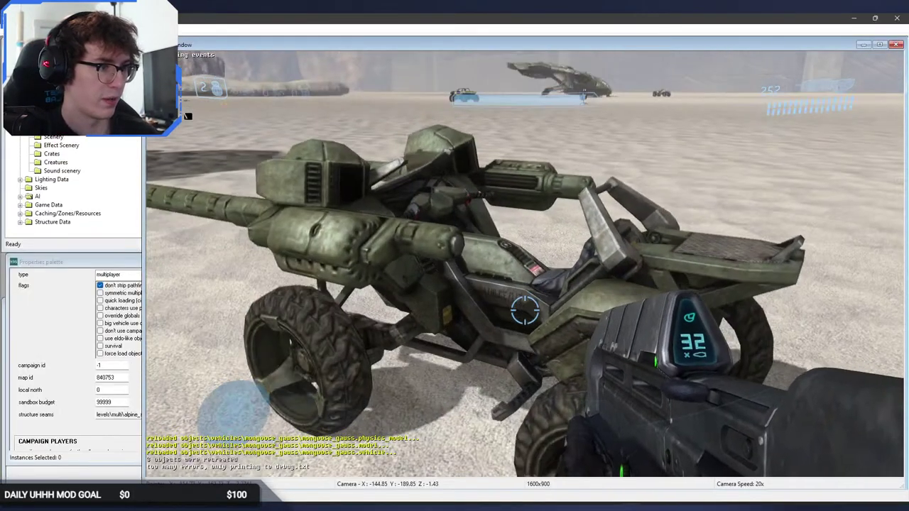
pyautogui.press('w')
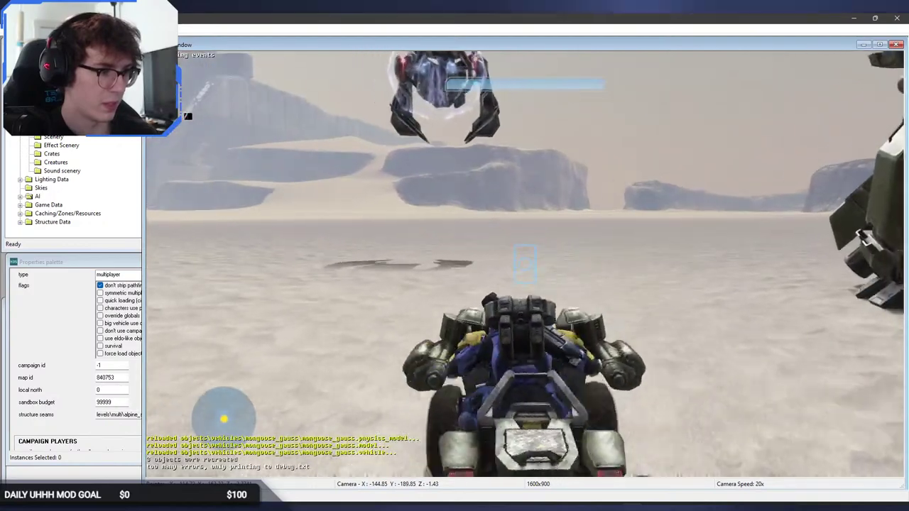
pyautogui.press('w')
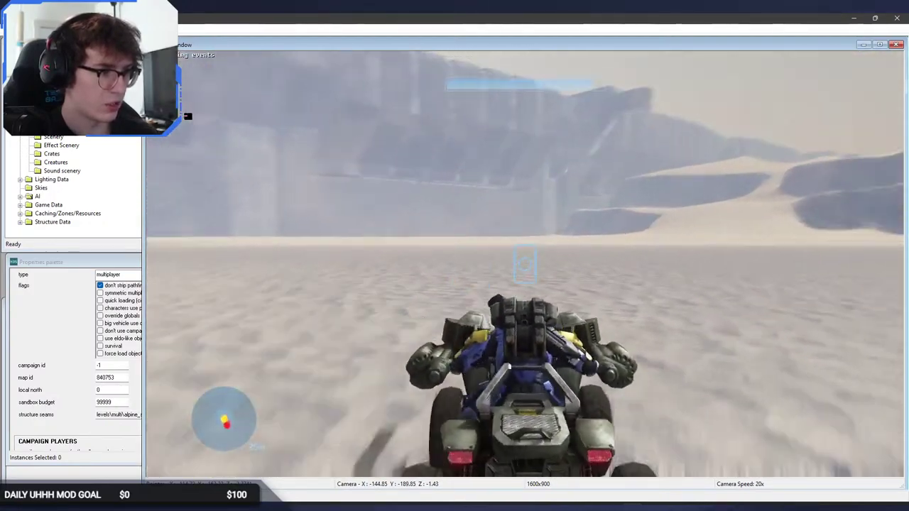
pyautogui.press('w')
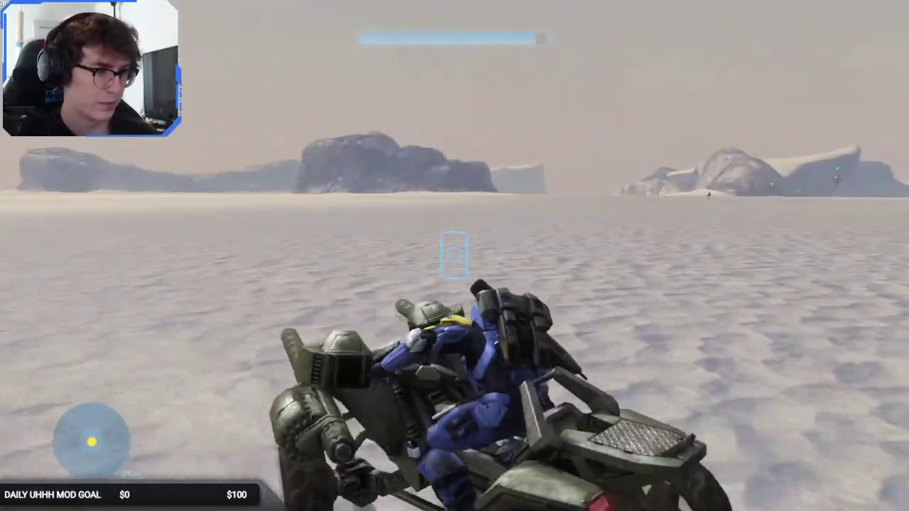
pyautogui.press('w')
pyautogui.click(454, 255)
pyautogui.press('w')
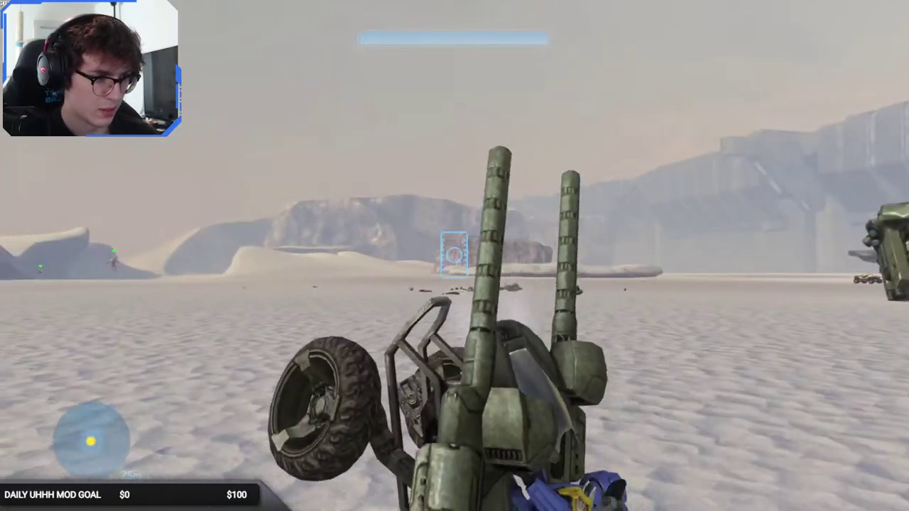
pyautogui.press('w')
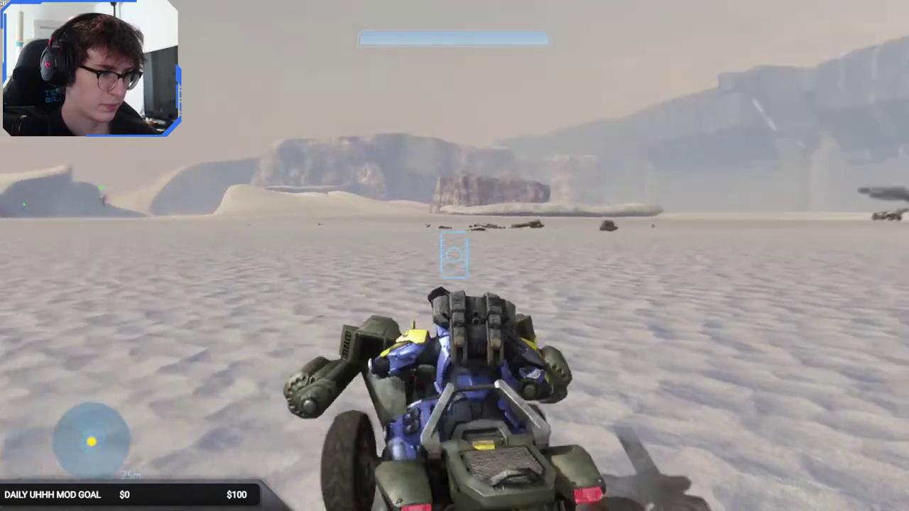
pyautogui.press('w')
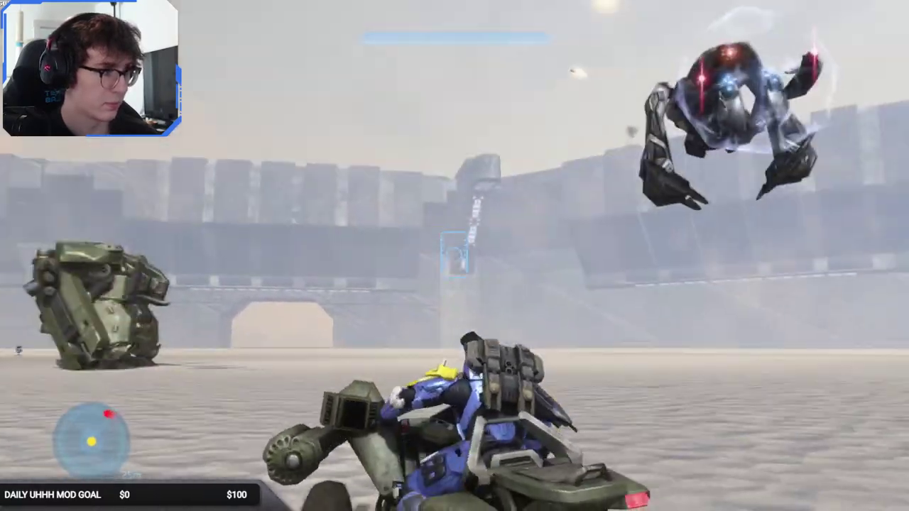
# Drive the gauss Mongoose around the Mantis and shoot at it to check handling and weapon effects.
pyautogui.press('w')
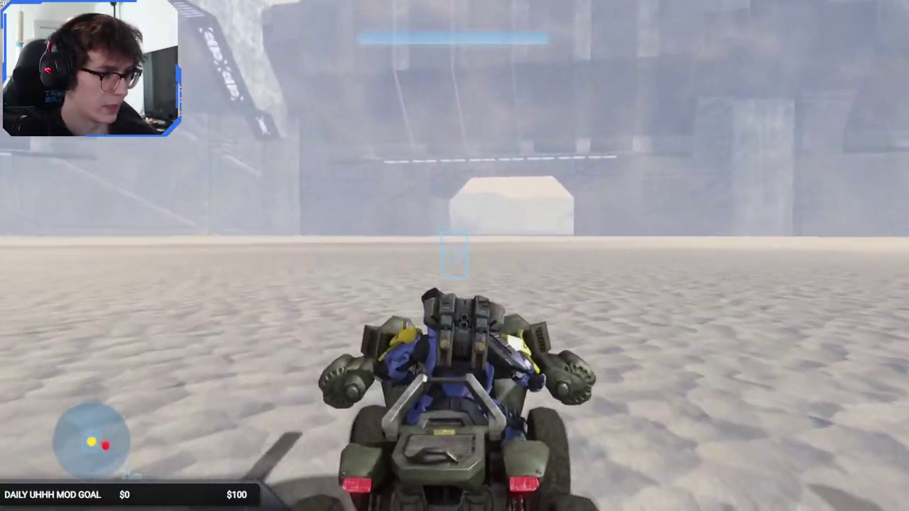
pyautogui.press('w')
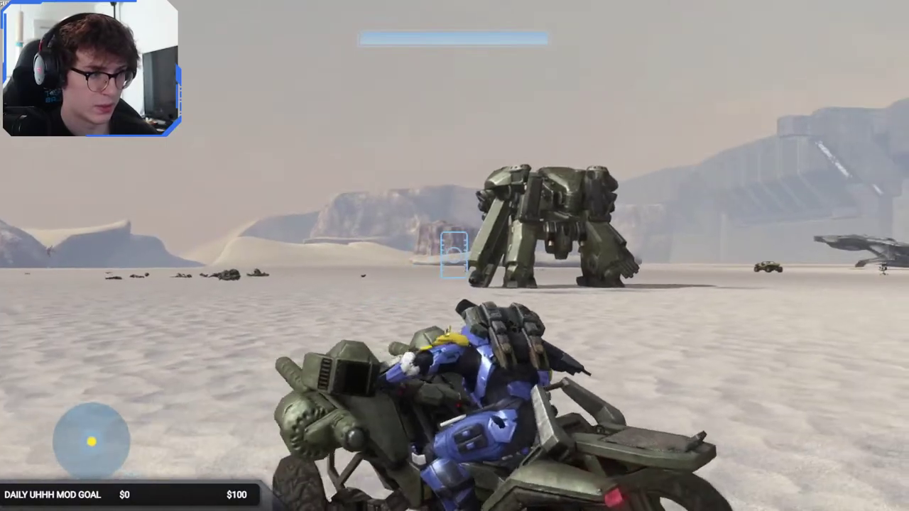
pyautogui.press('w')
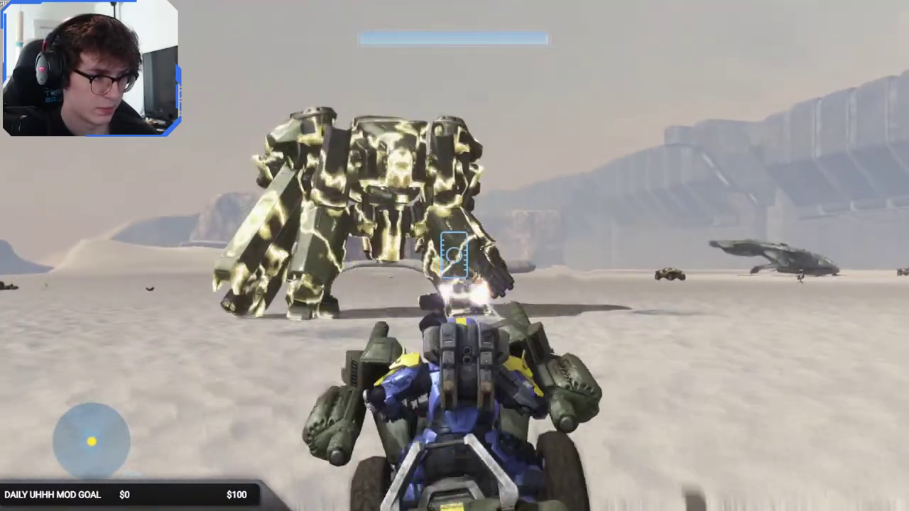
pyautogui.press('w')
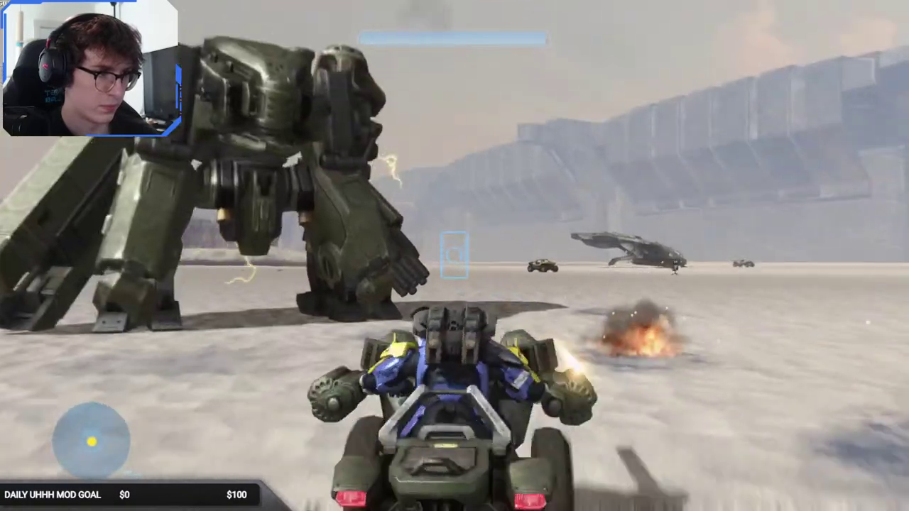
pyautogui.press('w')
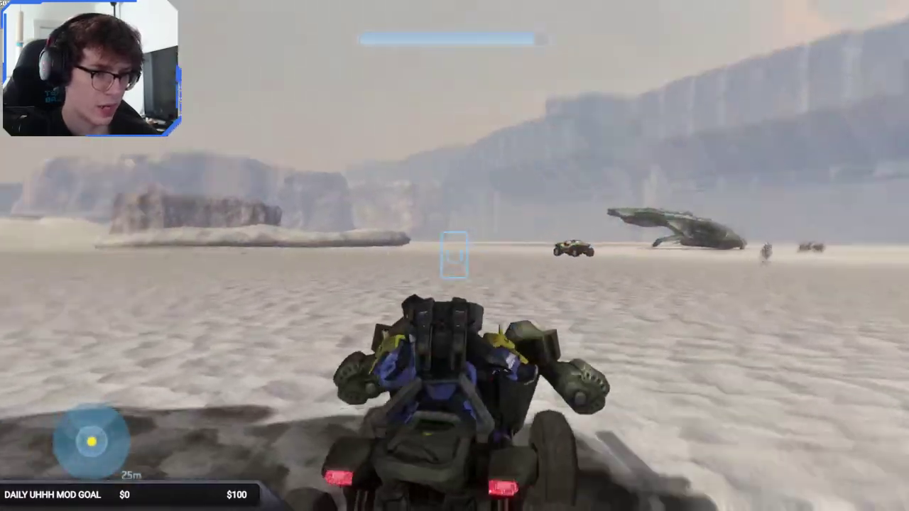
pyautogui.press('w')
pyautogui.press('w')
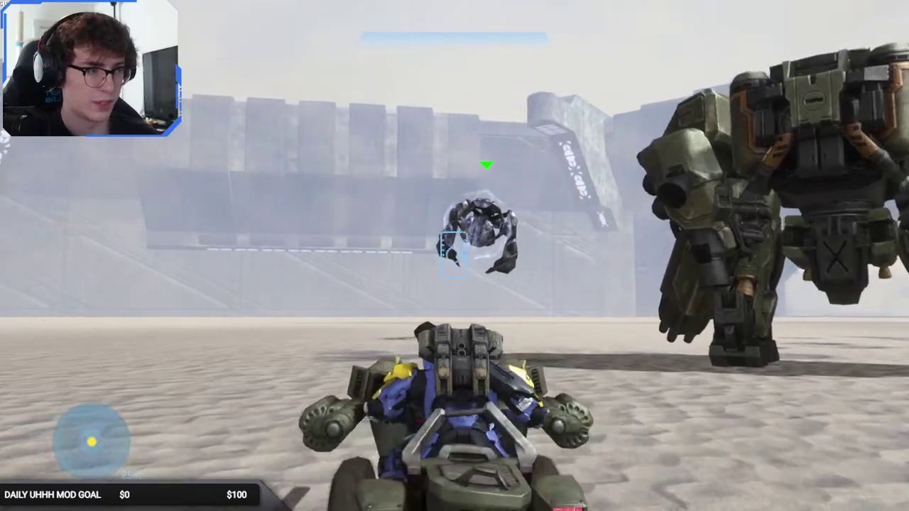
# Leave the Mongoose, board the Mantis and walk it across the desert.
pyautogui.press('e')
pyautogui.press('w')
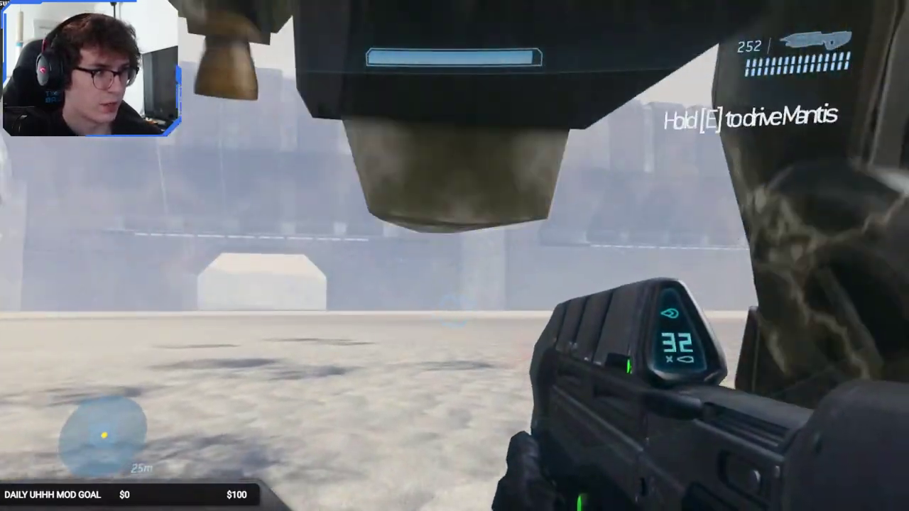
pyautogui.press('e')
pyautogui.press('w')
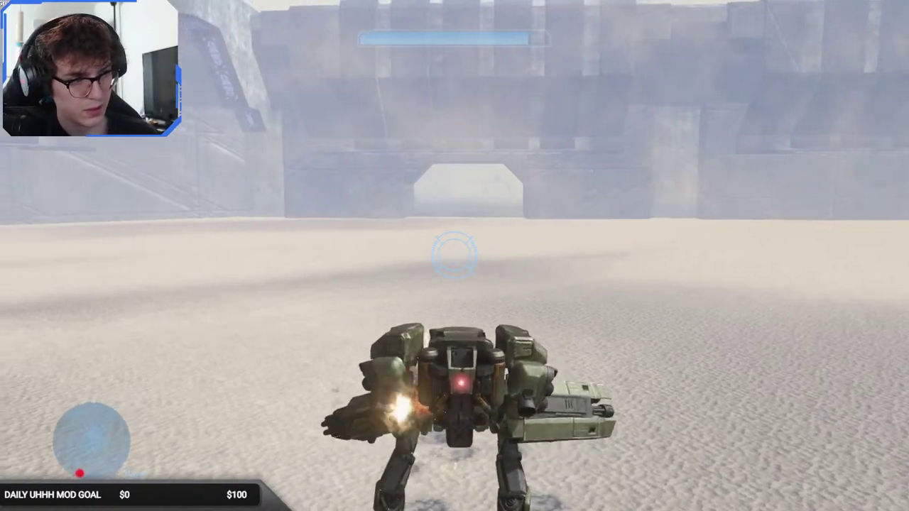
pyautogui.press('w')
pyautogui.press('w')
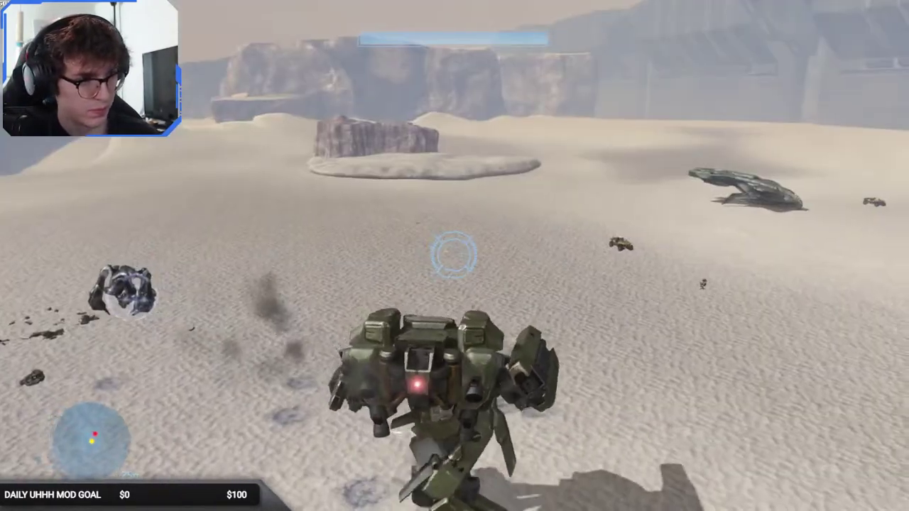
# Circle the Sentinel Enforcer in the Mantis while firing at it, and jump the mech over the desert to test its movement and weapons.
pyautogui.click(454, 255)
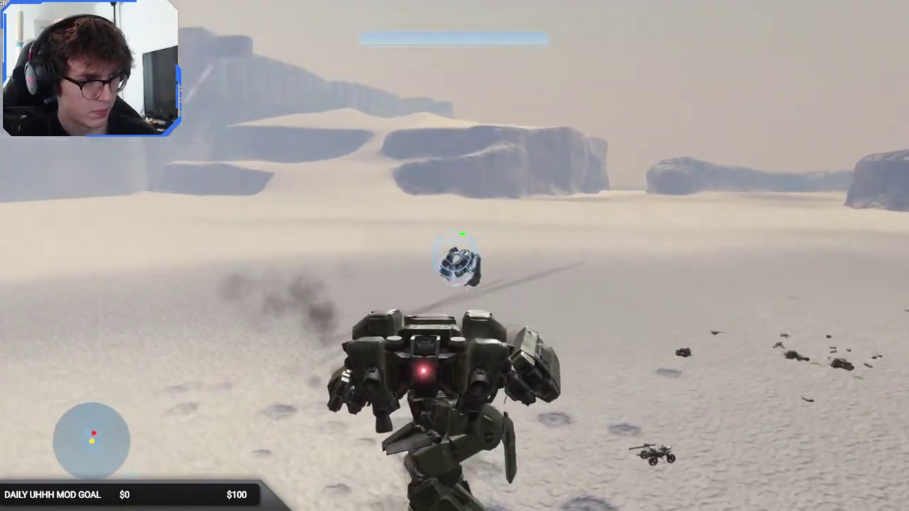
pyautogui.press('w')
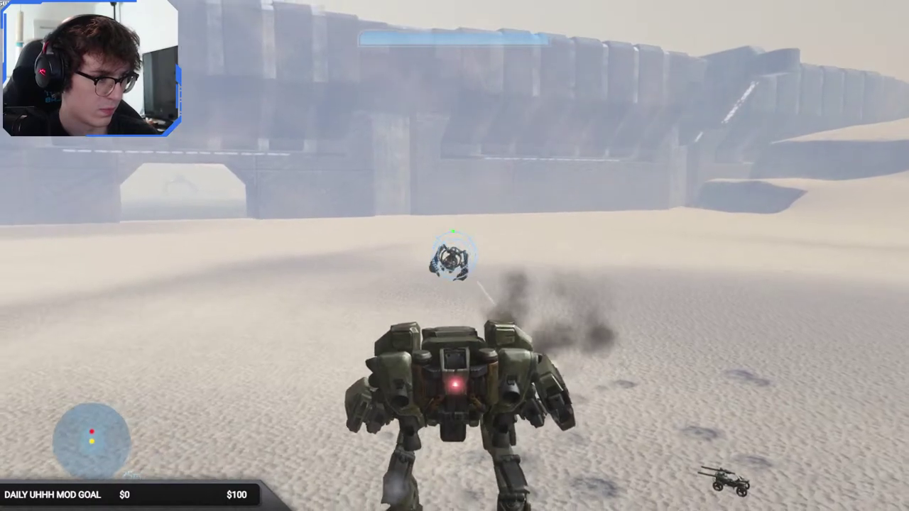
pyautogui.press('d')
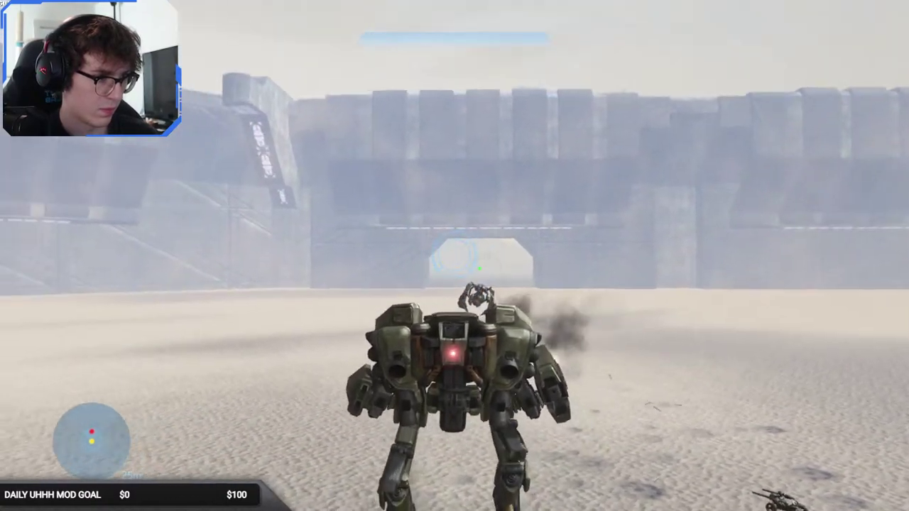
pyautogui.press('d')
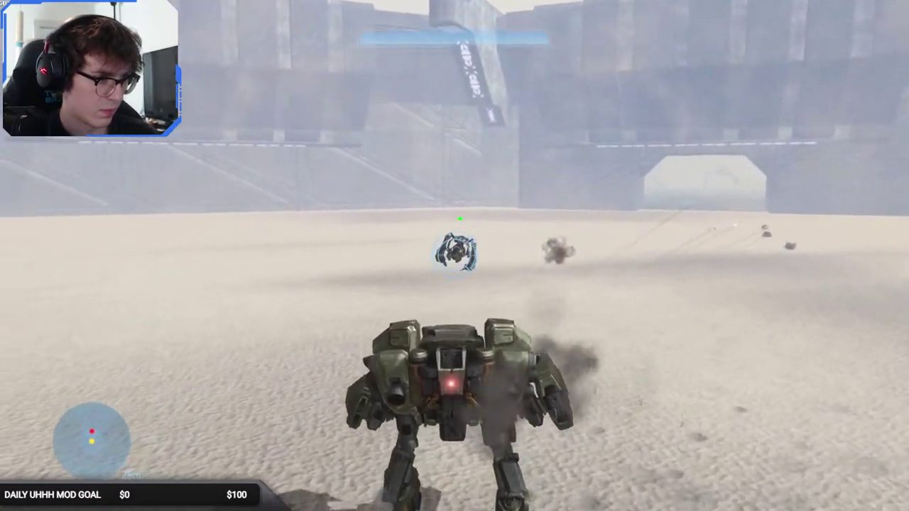
pyautogui.press('d')
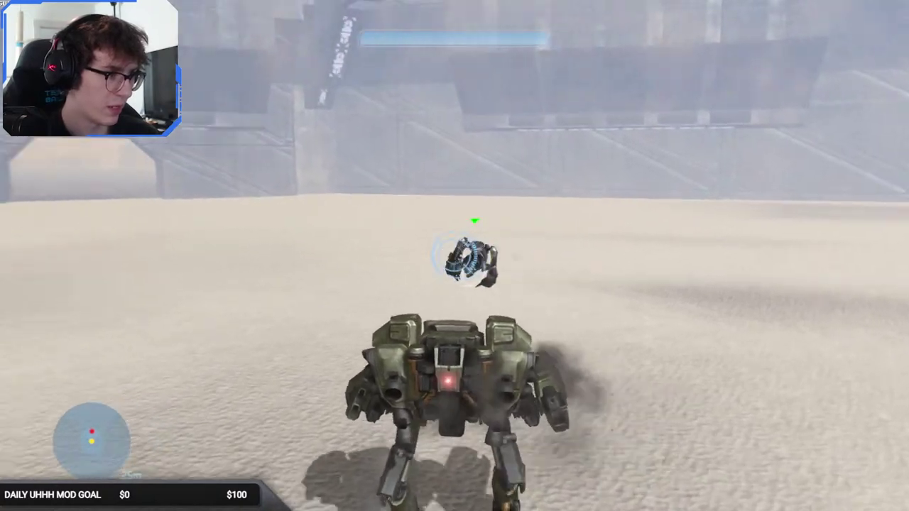
pyautogui.press('d')
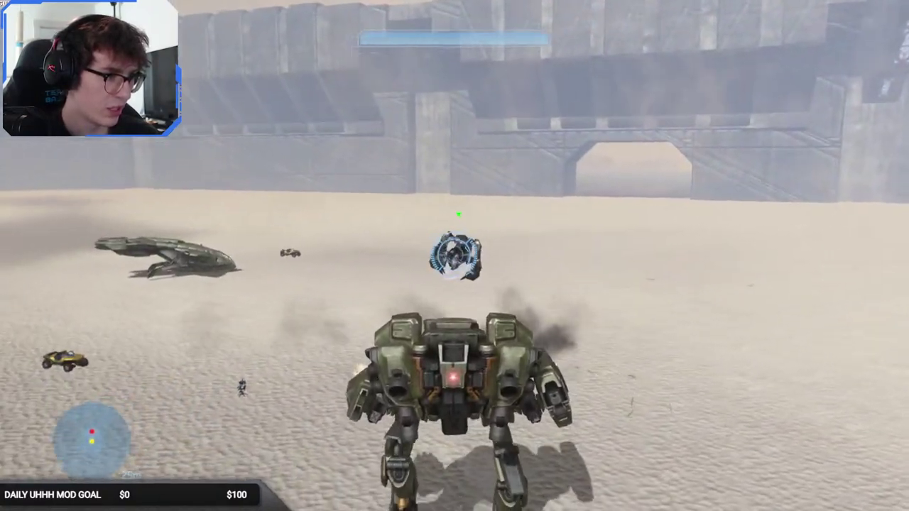
pyautogui.press('d')
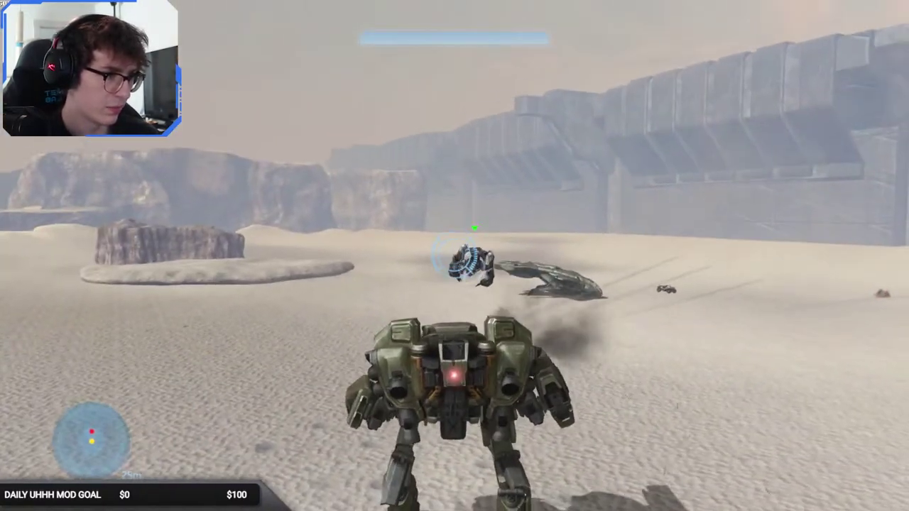
pyautogui.press('d')
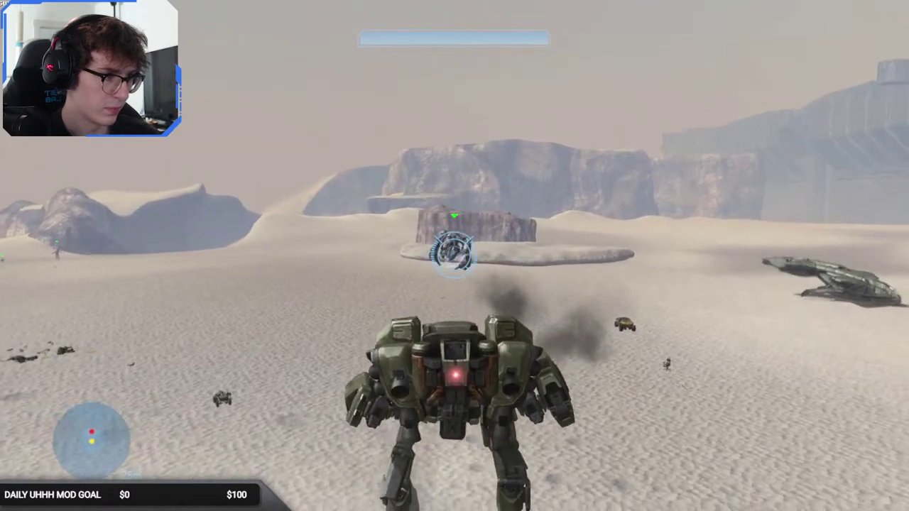
pyautogui.press('space')
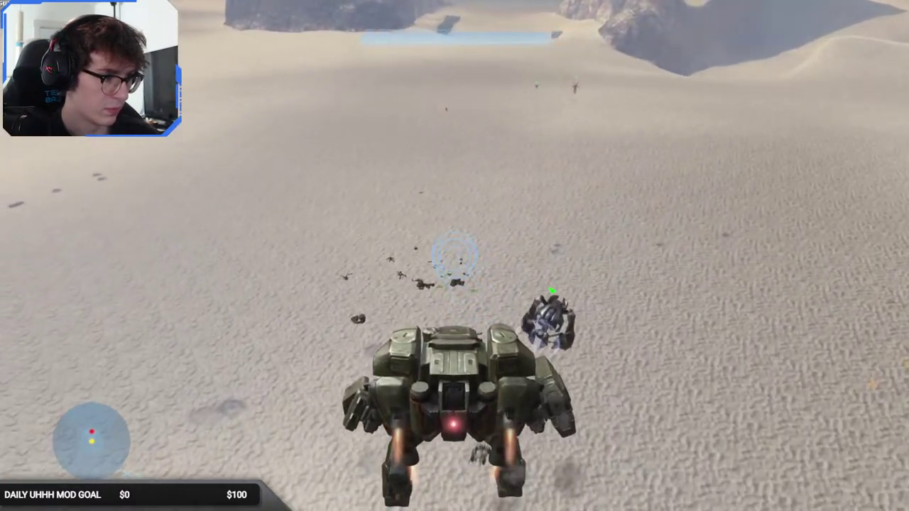
pyautogui.press('w')
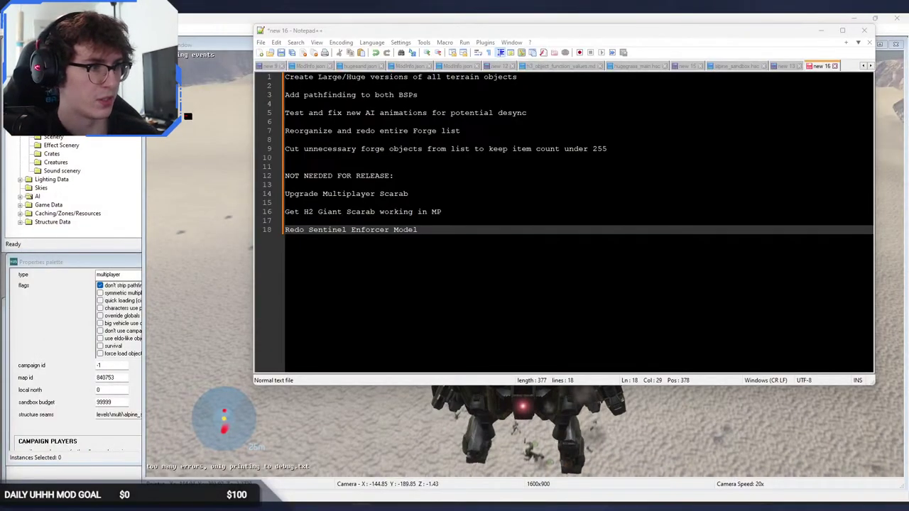
# Switch to Notepad++ and add the to-do "Fix performance throttles stopping certain particle fx" below the forge object item.
pyautogui.click(642, 149)
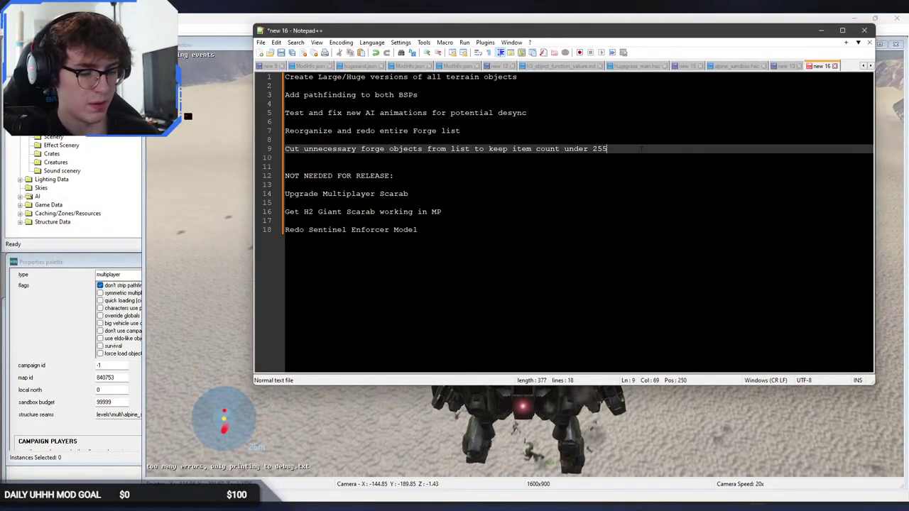
pyautogui.write('\\')
pyautogui.press('Return')
pyautogui.press('Return')
pyautogui.write('Fix performance throttles stoppingf c')
pyautogui.press('BackSpace')
pyautogui.press('BackSpace')
pyautogui.press('BackSpace')
pyautogui.write('certain particle fx')
# Switch back to Sapien and look over the wreckage and the Mantis in the desert.
pyautogui.hotkey('alt', 'Tab')
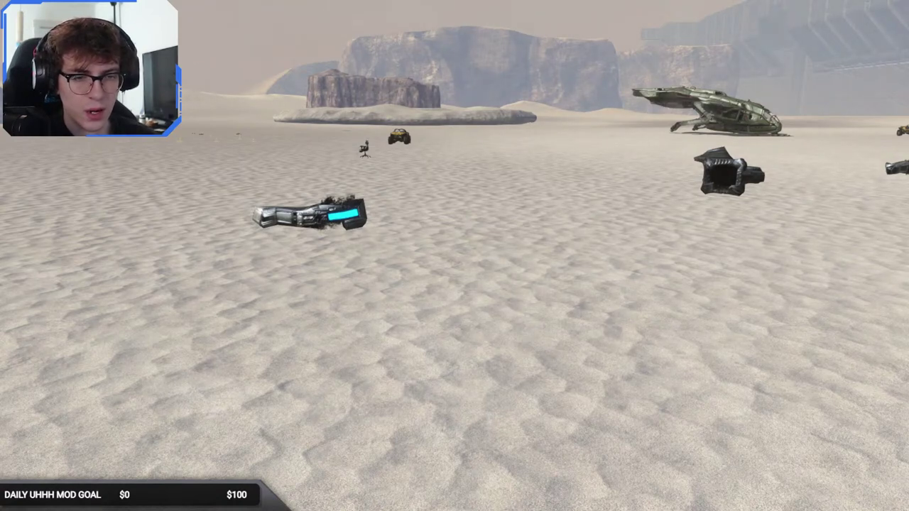
pyautogui.moveTo(413, 264); pyautogui.dragTo(639, 278, button='middle')
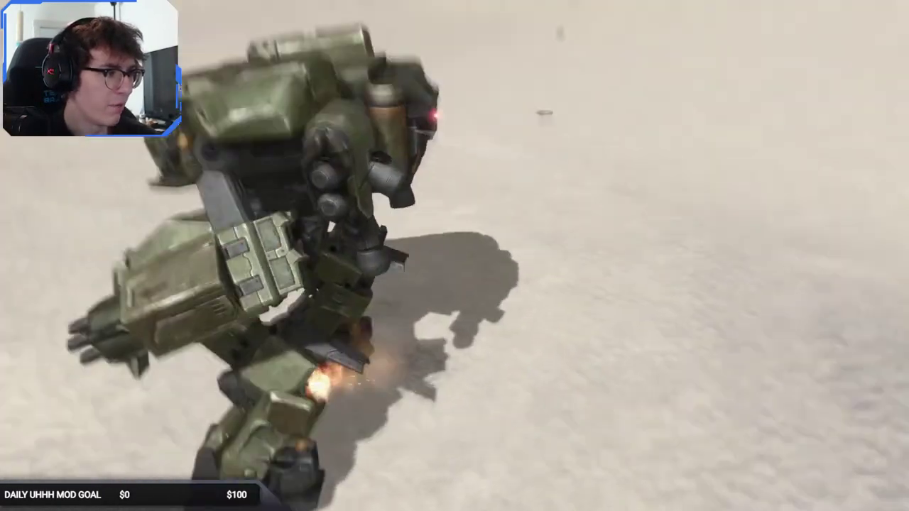
pyautogui.moveTo(403, 277)
pyautogui.mouseDown(button='right')
pyautogui.moveTo(455, 291)
pyautogui.moveTo(403, 277)
pyautogui.mouseUp(button='right')
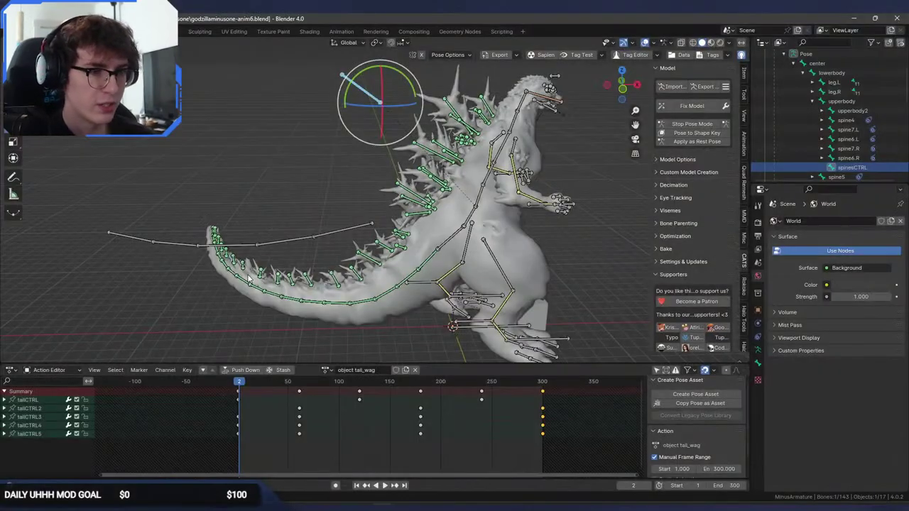
# Switch to the Godzilla rig in Blender, play back its tail_wag animation and save the file.
pyautogui.moveTo(215, 303); pyautogui.dragTo(266, 327, button='middle')
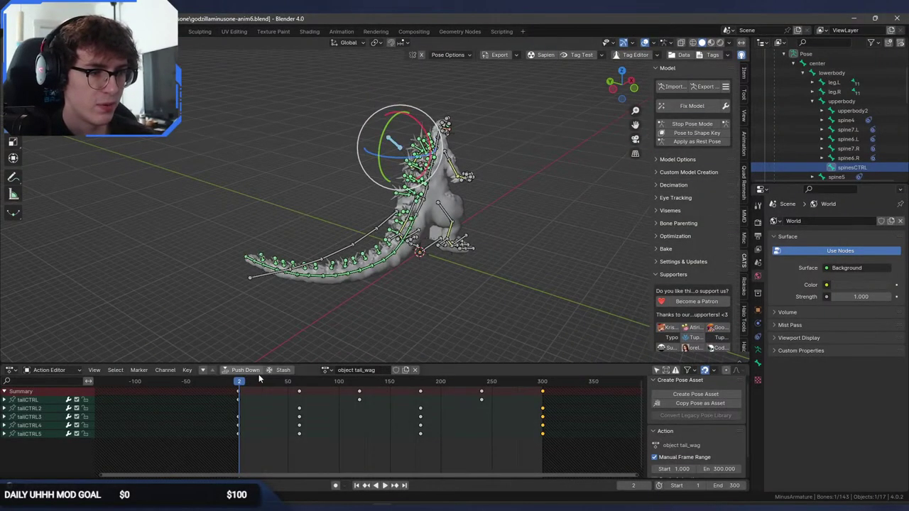
pyautogui.press('space')
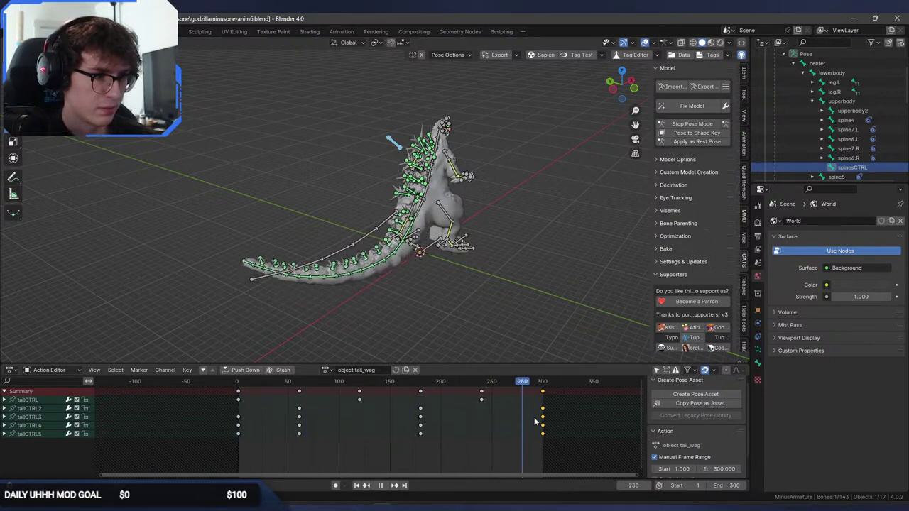
pyautogui.moveTo(212, 408); pyautogui.dragTo(531, 457)
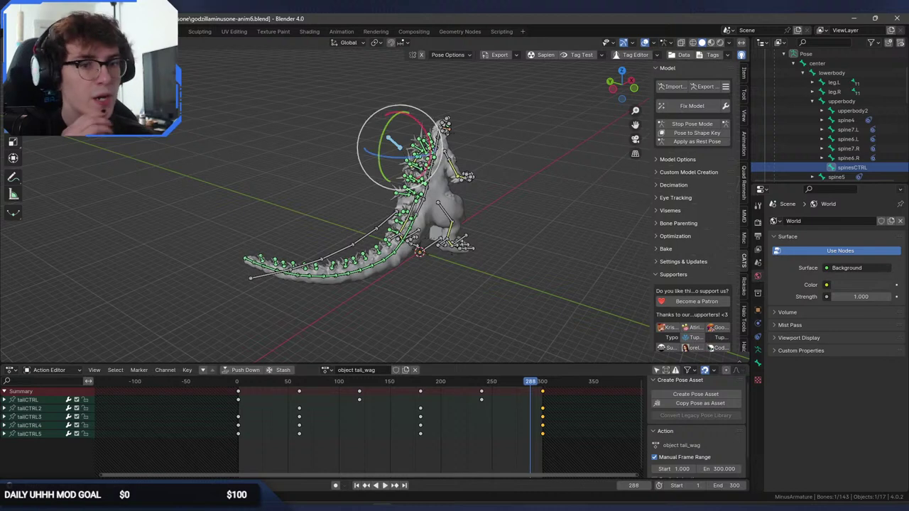
pyautogui.hotkey('ctrl', 's')
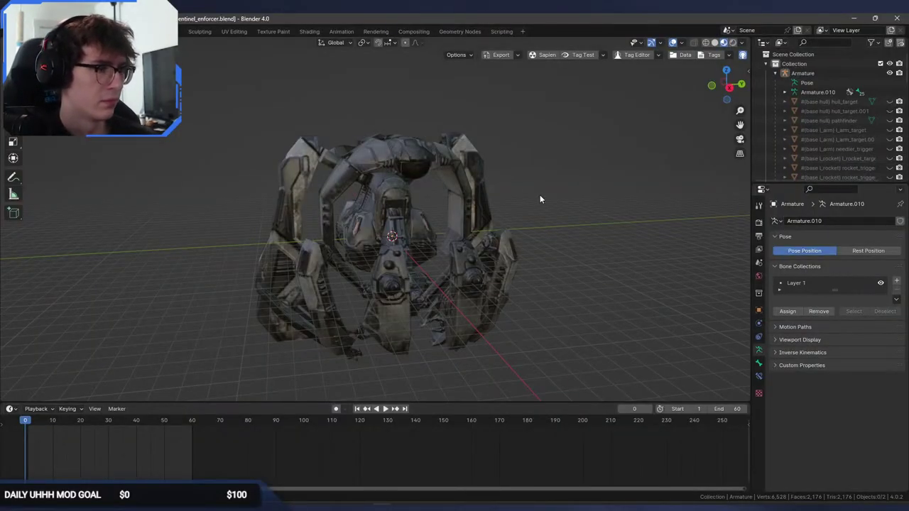
# Unhide everything in the sentinel_enforcer file, then hide the pathfinder sphere, the eye target and the upper target spheres.
pyautogui.hotkey('alt', 'h')
pyautogui.click(442, 207)
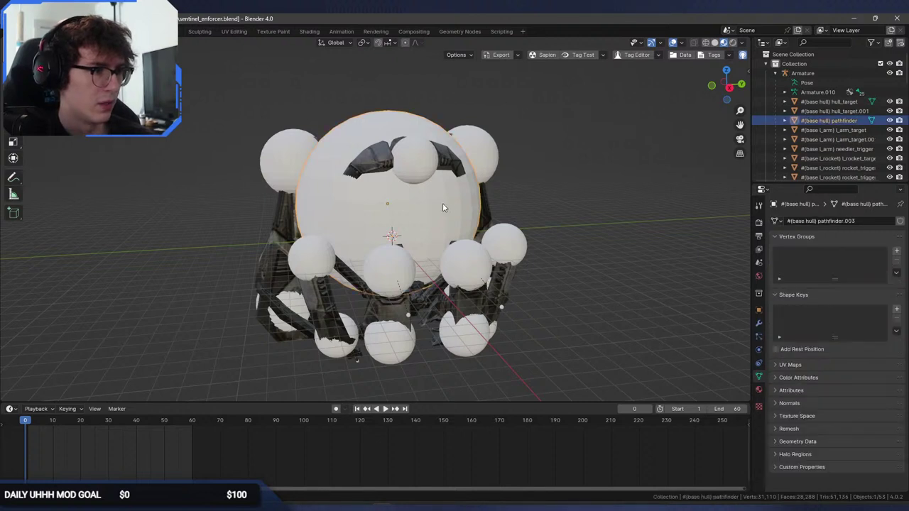
pyautogui.press('h')
pyautogui.click(463, 262)
pyautogui.press('h')
pyautogui.click(508, 233)
pyautogui.press('h')
pyautogui.click(406, 158)
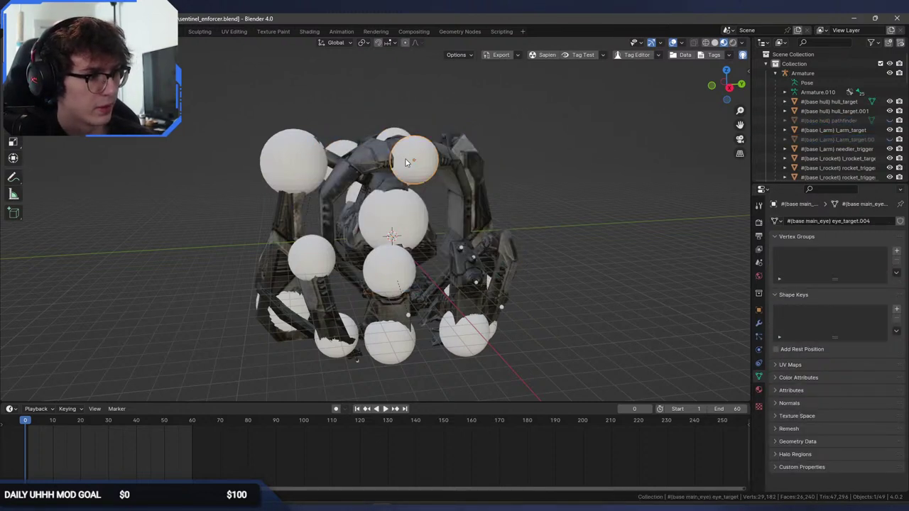
pyautogui.press('h')
pyautogui.click(394, 135)
pyautogui.click(394, 133)
pyautogui.press('h')
pyautogui.click(294, 156)
pyautogui.press('h')
# Hide the hull target and the front target spheres covering the Sentinel Enforcer's body and lower limbs.
pyautogui.click(395, 232)
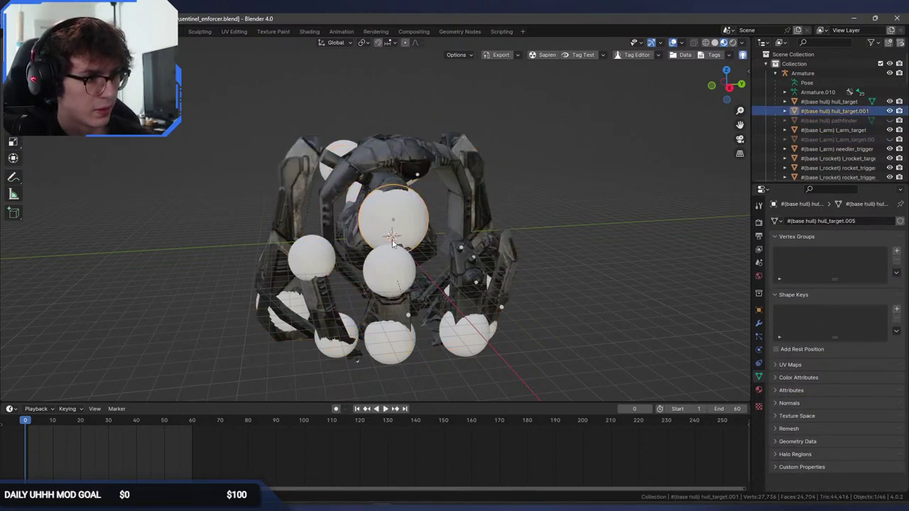
pyautogui.press('h')
pyautogui.click(389, 265)
pyautogui.press('h')
pyautogui.click(308, 258)
pyautogui.press('h')
pyautogui.click(347, 340)
pyautogui.press('h')
pyautogui.click(395, 344)
pyautogui.press('h')
pyautogui.click(471, 332)
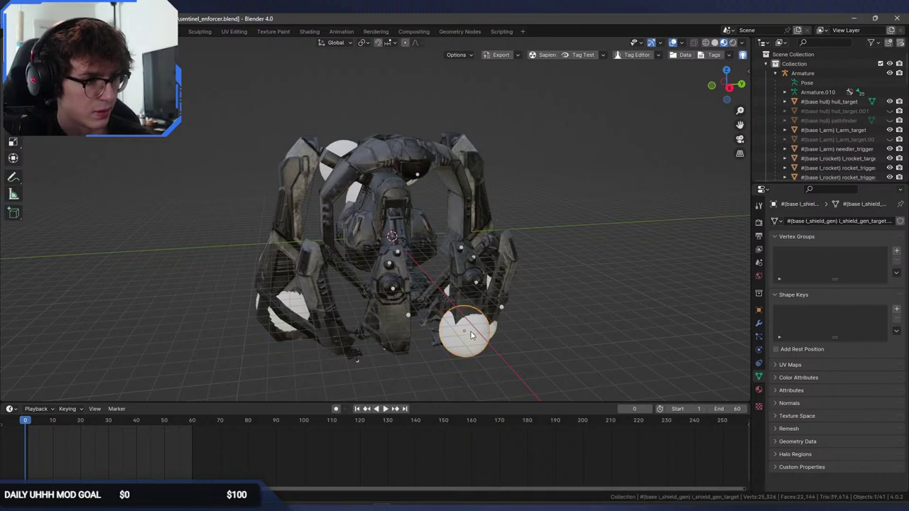
pyautogui.press('h')
# Hide the remaining large target spheres on the sides and rear of the Sentinel Enforcer.
pyautogui.moveTo(402, 298); pyautogui.dragTo(446, 268, button='middle')
pyautogui.click(321, 314)
pyautogui.press('h')
pyautogui.moveTo(252, 201); pyautogui.dragTo(301, 213, button='middle')
pyautogui.click(272, 226)
pyautogui.press('h')
pyautogui.click(299, 303)
pyautogui.press('h')
pyautogui.moveTo(300, 303); pyautogui.dragTo(358, 274, button='middle')
pyautogui.click(303, 164)
pyautogui.press('h')
pyautogui.click(299, 308)
pyautogui.press('h')
# Examine the Sentinel Enforcer mesh topology in Edit Mode from several angles, and return to Object Mode.
pyautogui.moveTo(299, 307); pyautogui.dragTo(582, 229, button='middle')
pyautogui.click(419, 205)
pyautogui.press('Tab')
pyautogui.scroll(5, 570, 243)
pyautogui.moveTo(383, 240)
pyautogui.mouseDown(button='middle')
pyautogui.moveTo(487, 221)
pyautogui.moveTo(500, 251)
pyautogui.moveTo(422, 254)
pyautogui.moveTo(397, 234)
pyautogui.moveTo(377, 241)
pyautogui.mouseUp(button='middle')
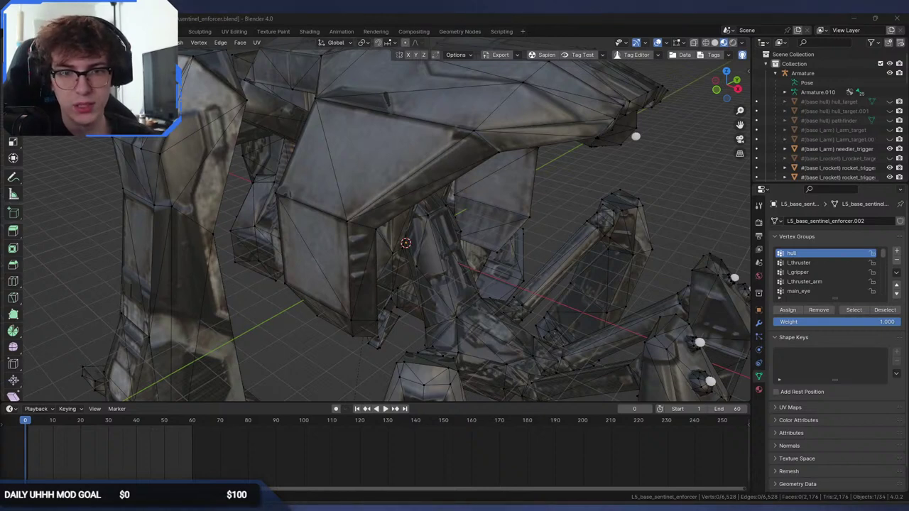
pyautogui.moveTo(0, 125); pyautogui.dragTo(383, 15)
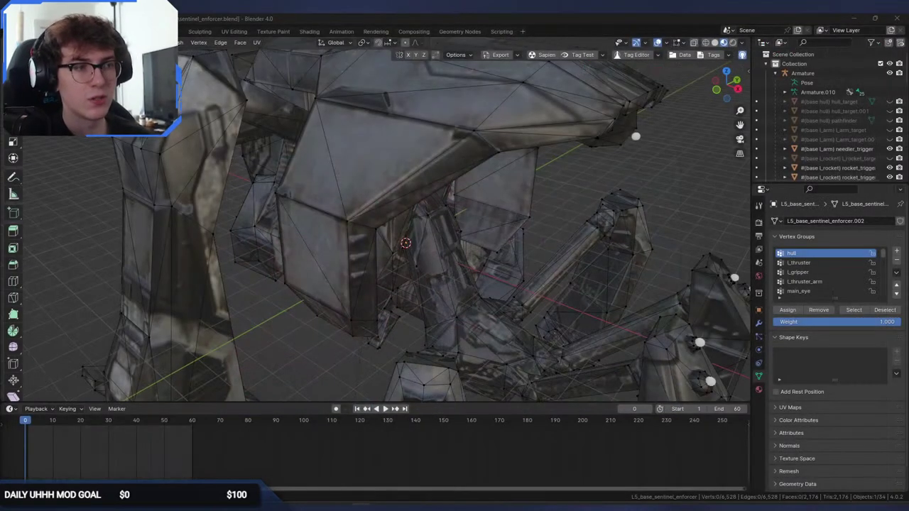
pyautogui.moveTo(222, 146); pyautogui.dragTo(258, 166, button='middle')
pyautogui.scroll(-4, 252, 169)
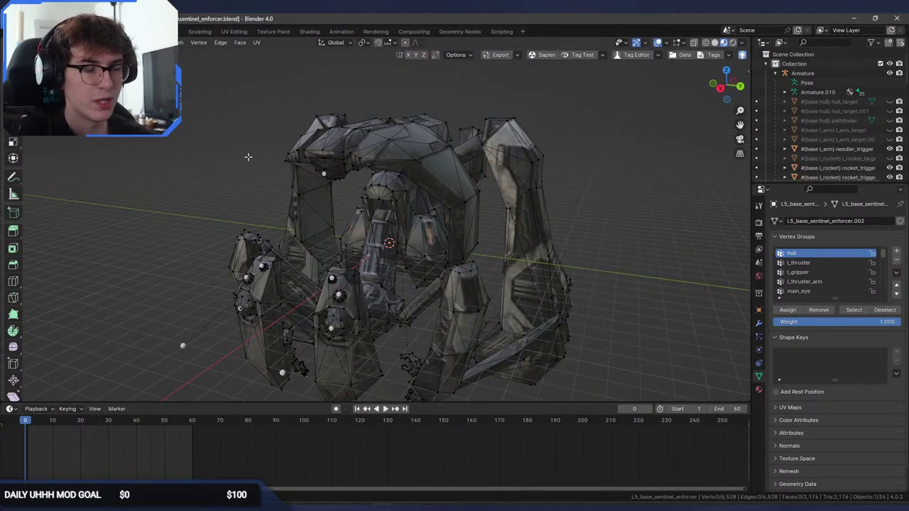
pyautogui.moveTo(248, 156); pyautogui.dragTo(299, 176, button='middle')
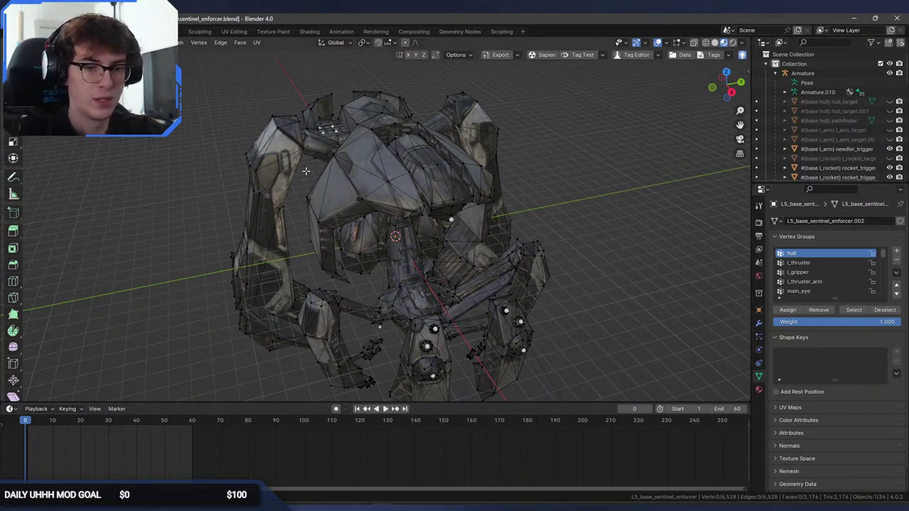
pyautogui.press('Tab')
pyautogui.moveTo(306, 171); pyautogui.dragTo(311, 137, button='middle')
pyautogui.click(311, 137)
pyautogui.scroll(-1, 301, 138)
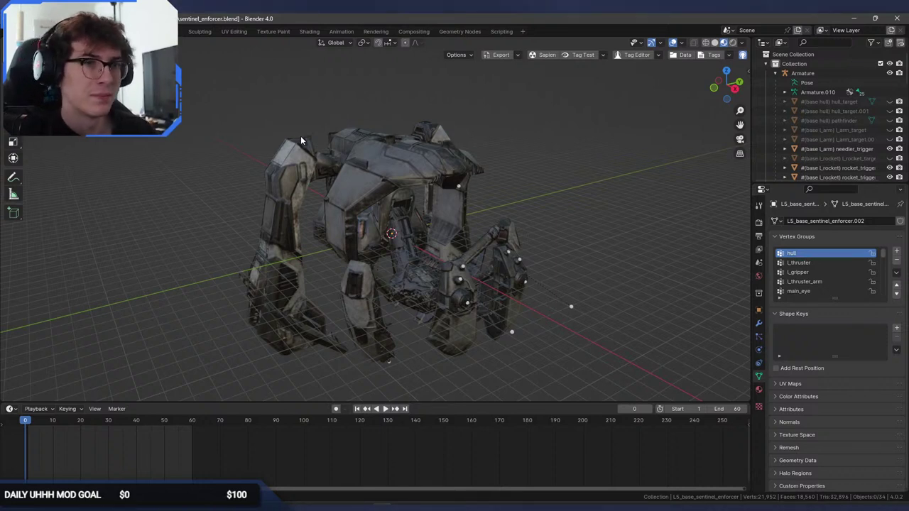
# Select the edge loop along the rim of the Sentinel Enforcer's upper hull plate and mark it sharp.
pyautogui.moveTo(301, 140); pyautogui.dragTo(301, 203, button='middle')
pyautogui.scroll(5, 302, 166)
pyautogui.click(368, 163)
pyautogui.press('Tab')
pyautogui.scroll(-3, 370, 167)
pyautogui.moveTo(369, 172); pyautogui.dragTo(350, 143, button='middle')
pyautogui.click(360, 134)
pyautogui.keyDown('alt'); pyautogui.click(359, 132); pyautogui.keyUp('alt')
pyautogui.hotkey('ctrl', 'e')
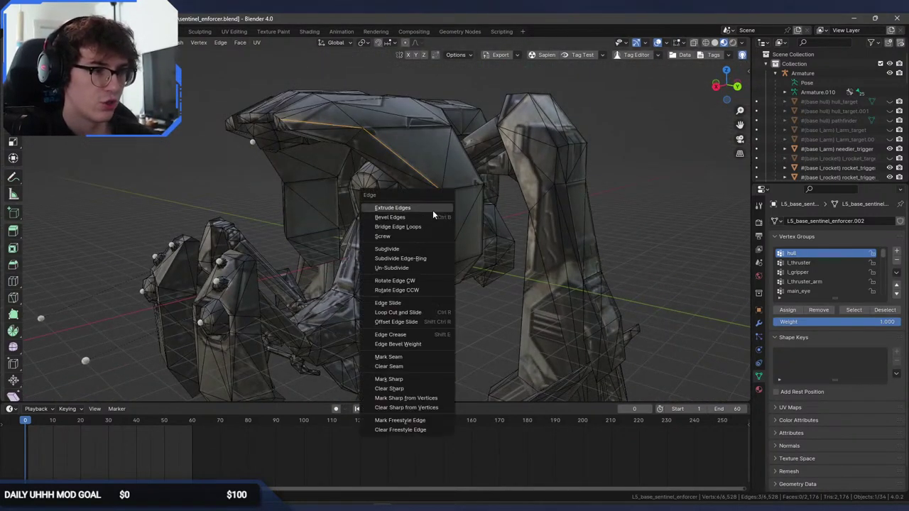
pyautogui.click(403, 380)
# Compare the hull's shading in Object Mode and Edit Mode from different angles, and deselect the mesh.
pyautogui.press('Tab')
pyautogui.moveTo(400, 291)
pyautogui.mouseDown(button='middle')
pyautogui.moveTo(449, 270)
pyautogui.moveTo(406, 279)
pyautogui.mouseUp(button='middle')
pyautogui.press('Tab')
pyautogui.moveTo(421, 186); pyautogui.dragTo(376, 188, button='middle')
pyautogui.press('Tab')
pyautogui.hotkey('alt', 'a')
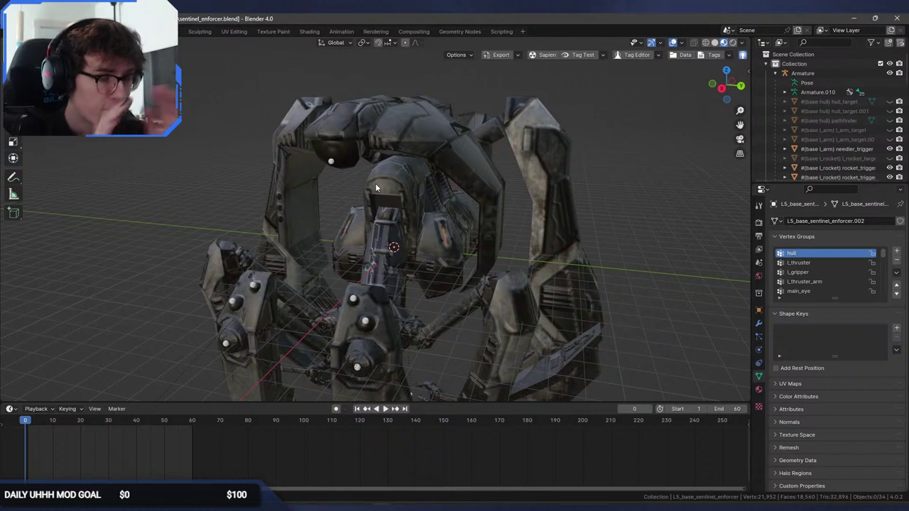
# Expand the armature's full bone hierarchy, look through it and close the sentinel_enforcer file without saving.
pyautogui.click(897, 18)
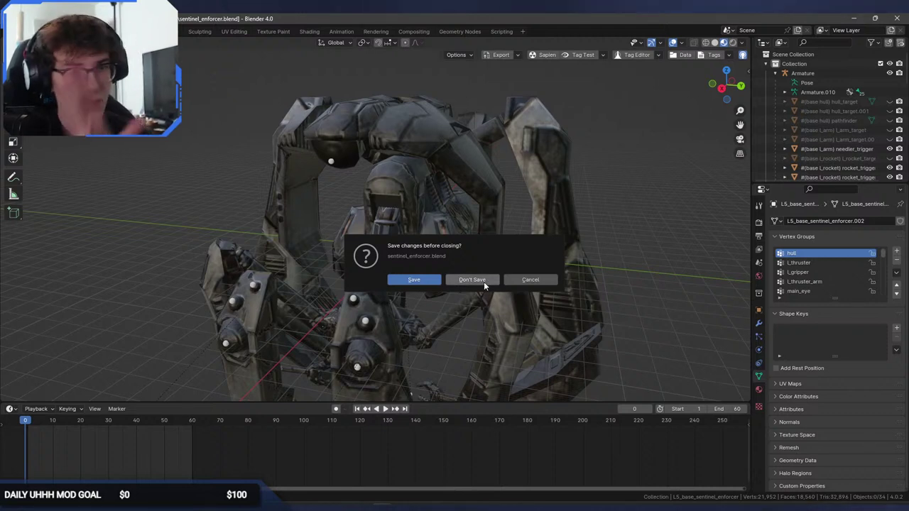
pyautogui.click(541, 280)
pyautogui.keyDown('shift'); pyautogui.click(785, 93); pyautogui.keyUp('shift')
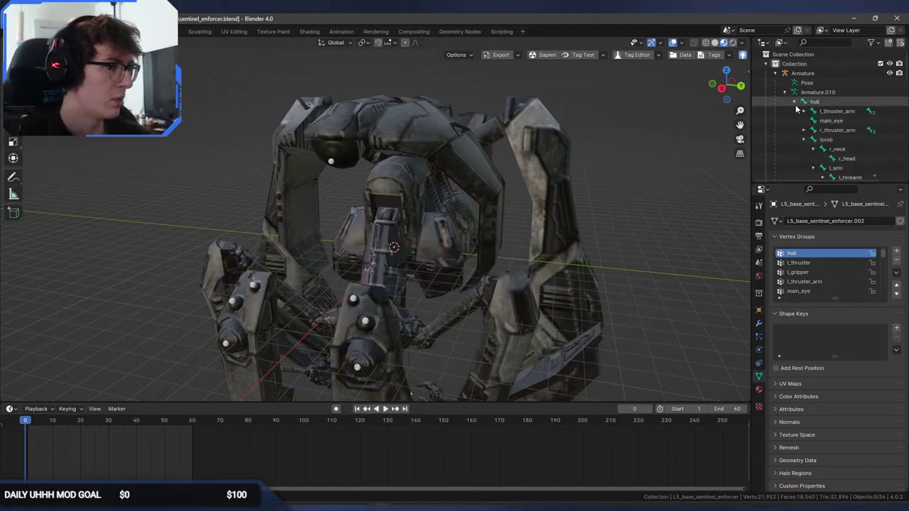
pyautogui.scroll(-5, 830, 142)
pyautogui.scroll(5, 830, 141)
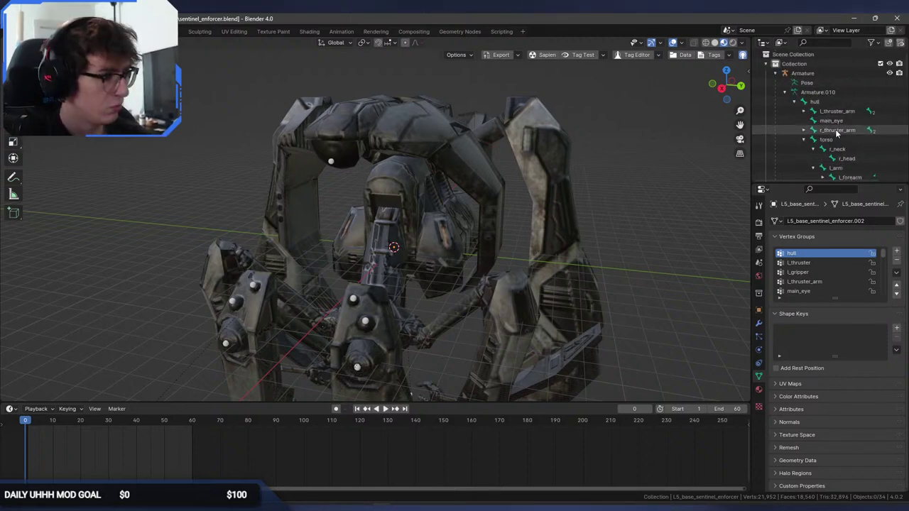
pyautogui.click(898, 18)
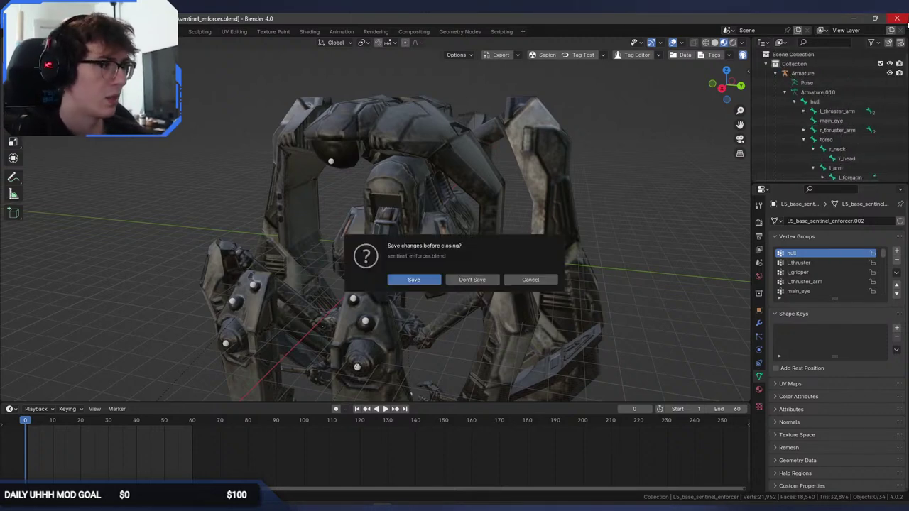
pyautogui.click(476, 280)
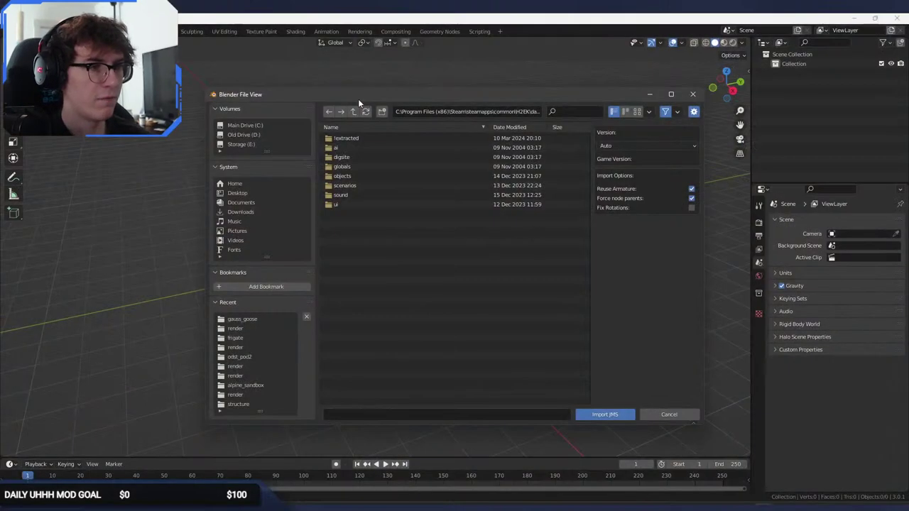
# Look for the Sentinel Enforcer's JMS files in the !extracted and objects\characters folders of the H2EK data, and return to !extracted.
pyautogui.click(370, 136)
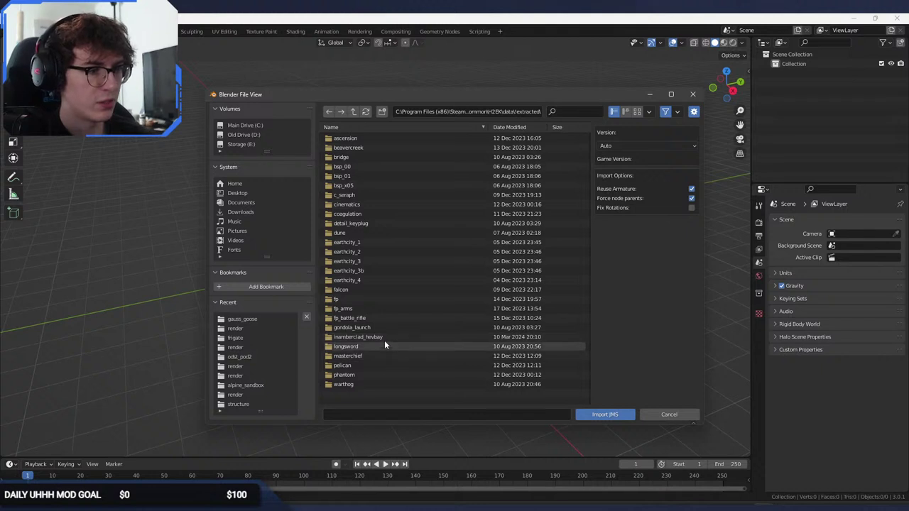
pyautogui.click(353, 111)
pyautogui.click(359, 176)
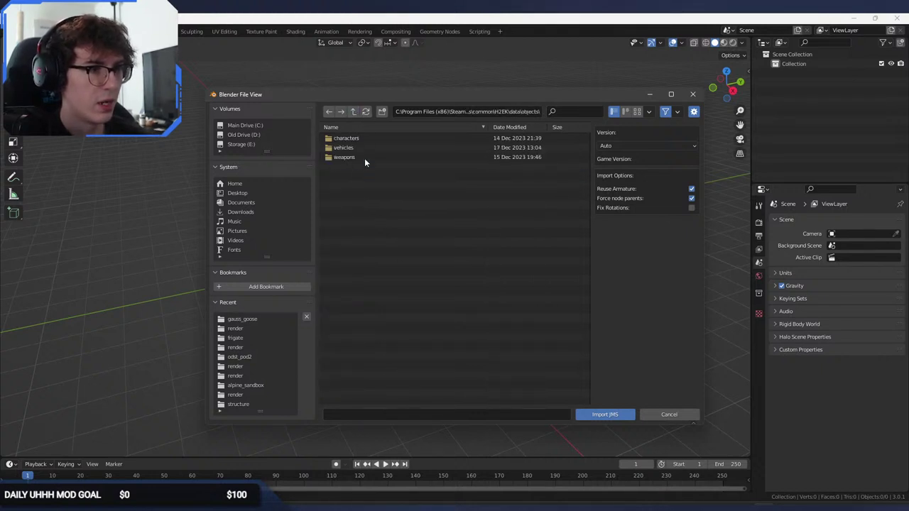
pyautogui.click(370, 137)
pyautogui.click(353, 113)
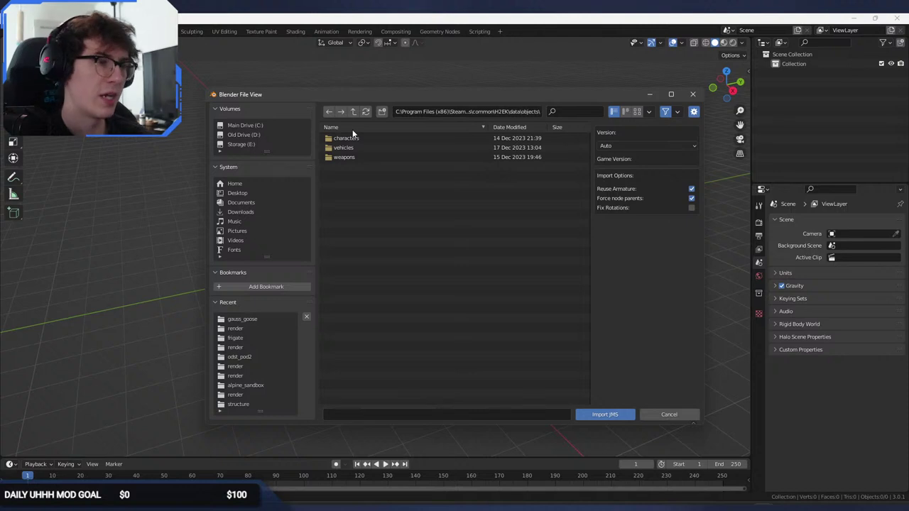
pyautogui.click(351, 112)
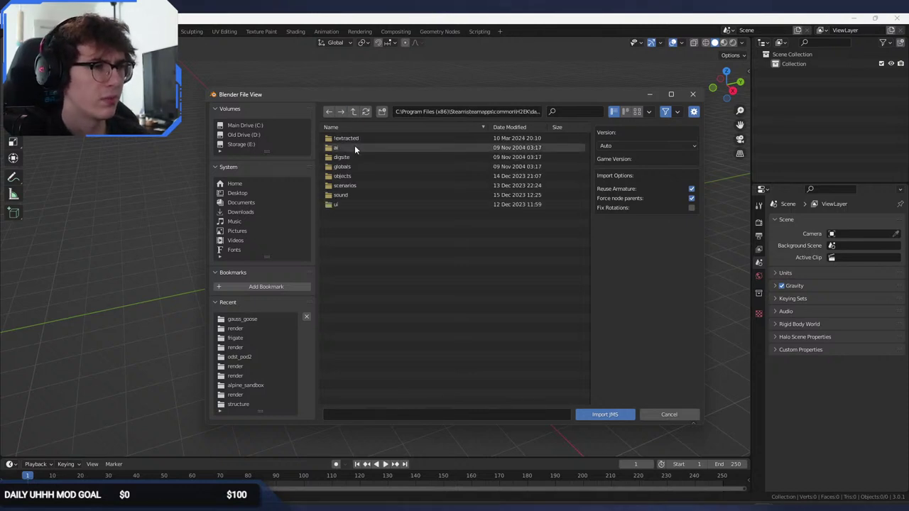
pyautogui.click(351, 137)
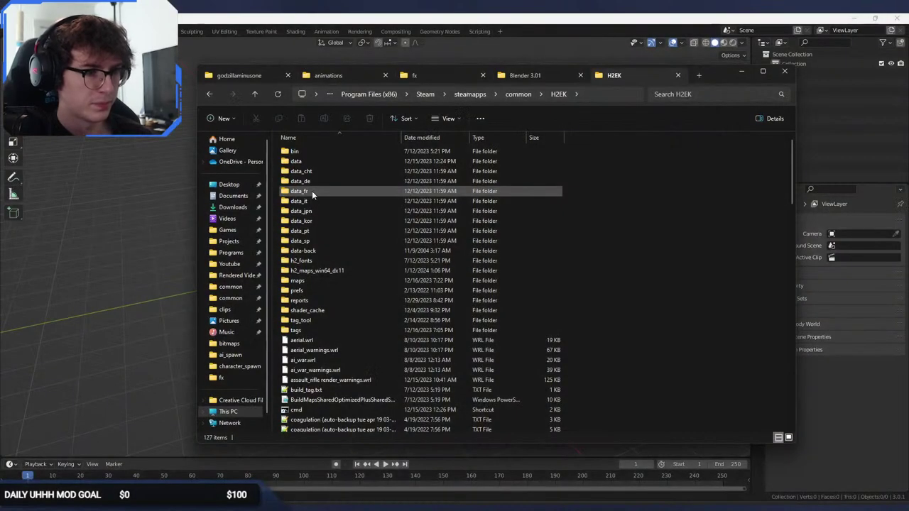
# Switch to a command prompt in the H2EK folder and run "tool extract-render-data" without arguments to show its usage.
pyautogui.doubleClick(319, 410)
pyautogui.write('teamapps\\common\\H2EK>to')
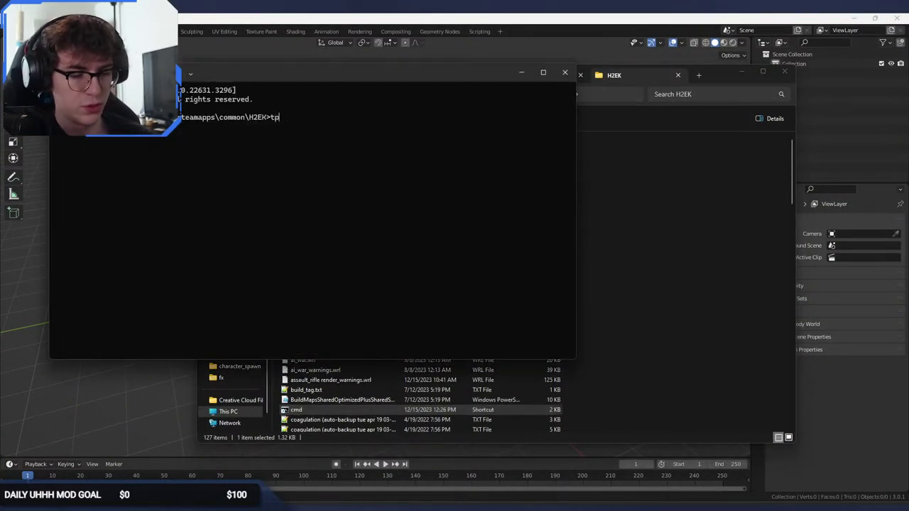
pyautogui.write('ol extr')
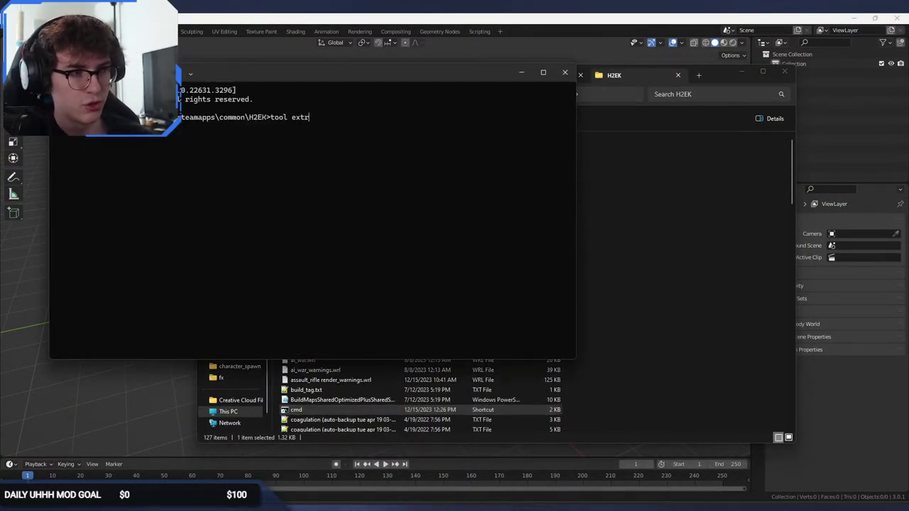
pyautogui.write('act-render-data')
pyautogui.press('Return')
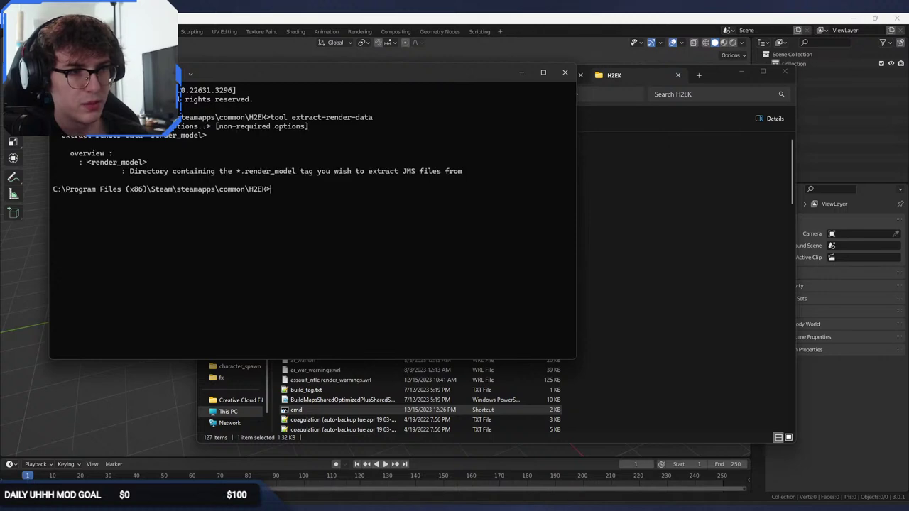
# Run "tool extract" to list the tool's commands, and look through the available extract commands.
pyautogui.write('tool extract')
pyautogui.press('Return')
pyautogui.scroll(10, 302, 279)
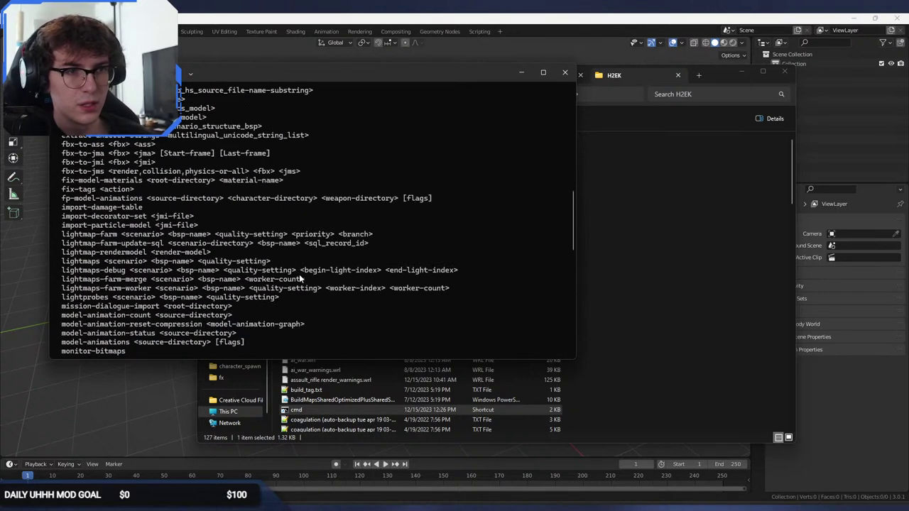
pyautogui.scroll(6, 302, 279)
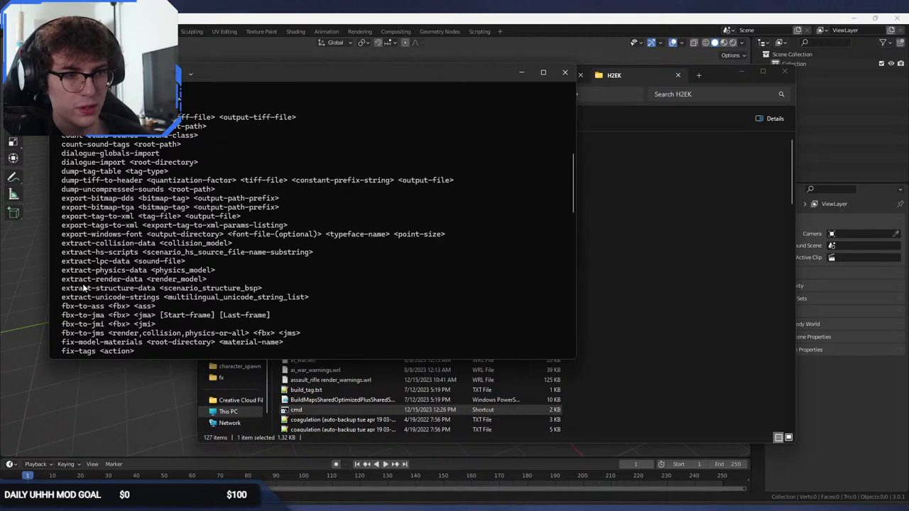
pyautogui.scroll(-10, 303, 261)
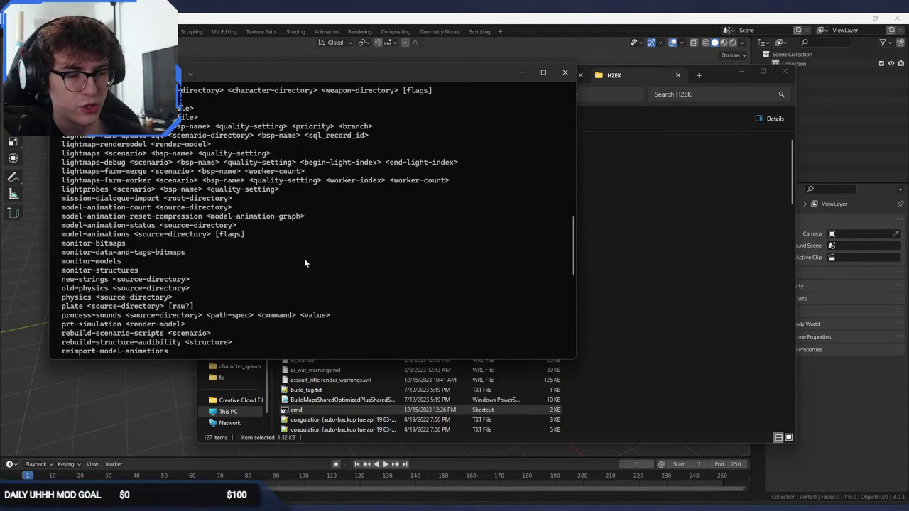
pyautogui.scroll(-12, 303, 262)
# Extract the Sentinel Enforcer's render data with "tool extract-render-data objects\characters\sentinel_enforcer\sentinel_enforcer".
pyautogui.write('-re')
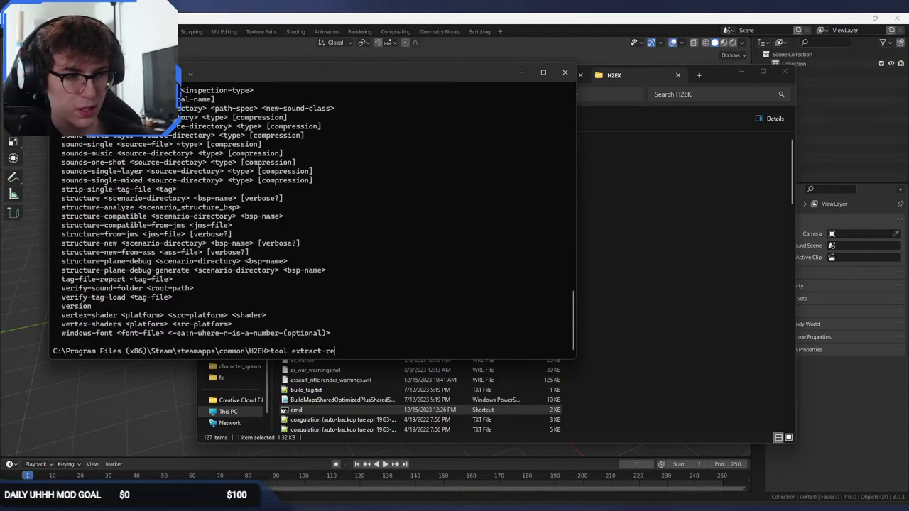
pyautogui.write('nder-data objec')
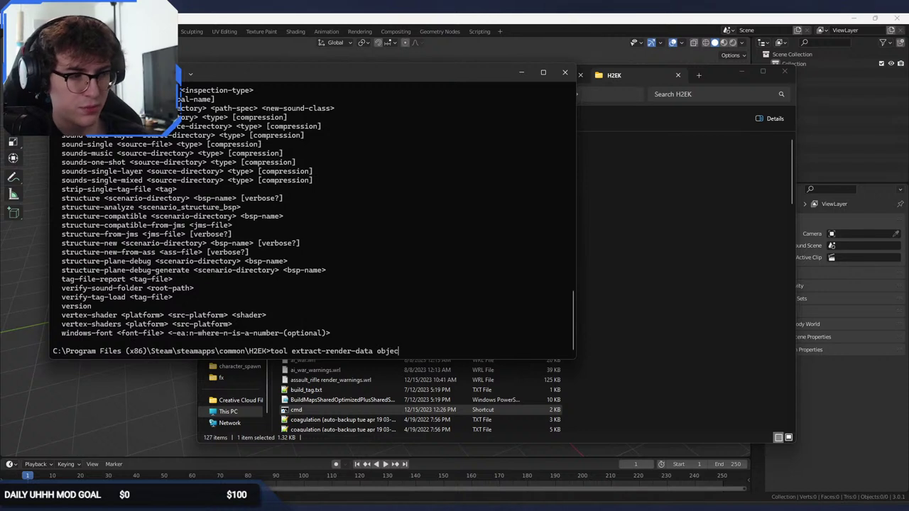
pyautogui.write('ts\\characters\\sentinel_')
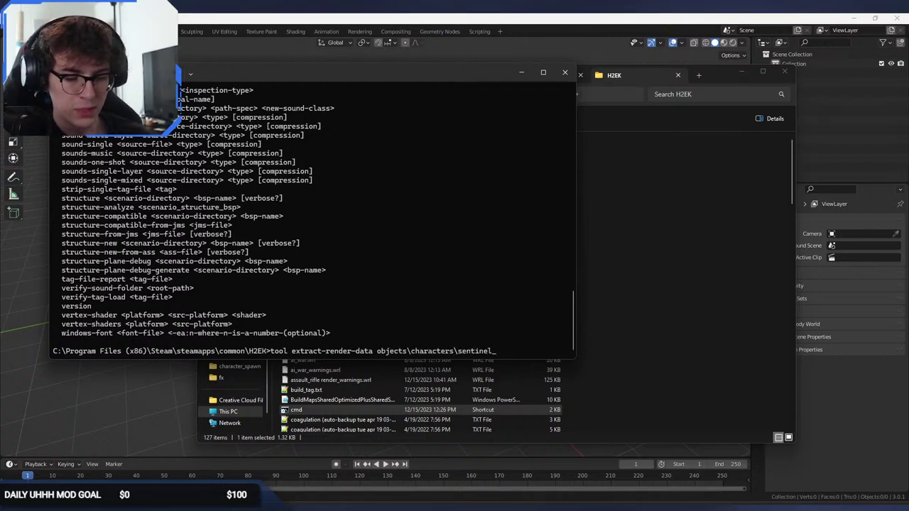
pyautogui.write('enforcer\\sentinel_enforcer')
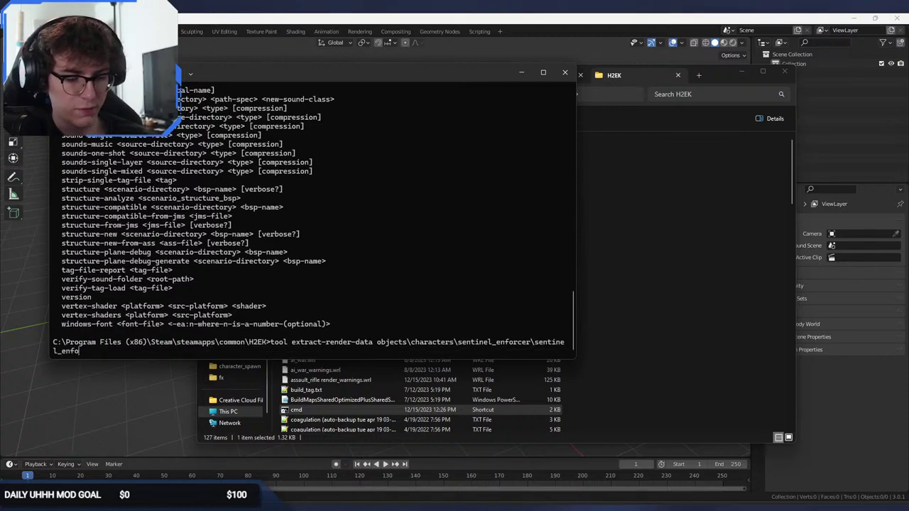
pyautogui.press('Return')
# Reuse the last command as extract-collision-data to extract the Sentinel Enforcer's collision files.
pyautogui.press('Up')
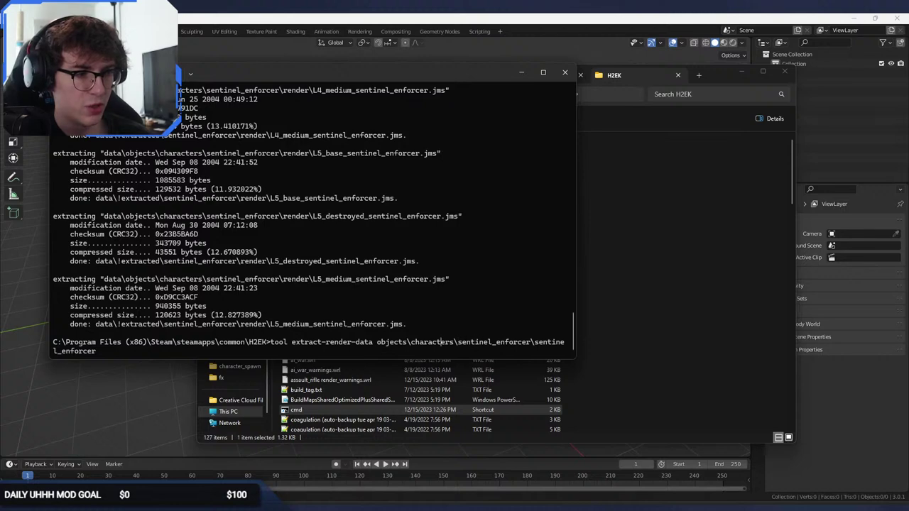
pyautogui.press('BackSpace')
pyautogui.press('BackSpace')
pyautogui.press('BackSpace')
pyautogui.press('BackSpace')
pyautogui.press('BackSpace')
pyautogui.press('BackSpace')
pyautogui.write('collision')
pyautogui.press('Return')
# Change the repeated command to extract-physics-data and run it to extract the Sentinel Enforcer's physics files.
pyautogui.press('Up')
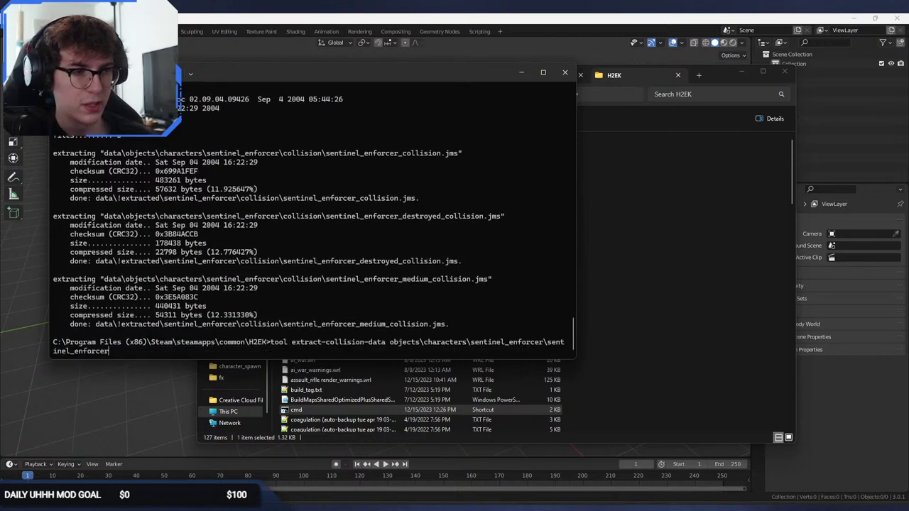
pyautogui.press('Left')
pyautogui.press('Left')
pyautogui.press('Left')
pyautogui.press('Left')
pyautogui.press('Left')
pyautogui.press('Left')
pyautogui.press('Left')
pyautogui.press('Left')
pyautogui.press('Left')
pyautogui.press('Left')
pyautogui.press('Left')
pyautogui.press('Left')
pyautogui.press('Left')
pyautogui.press('Left')
pyautogui.press('Left')
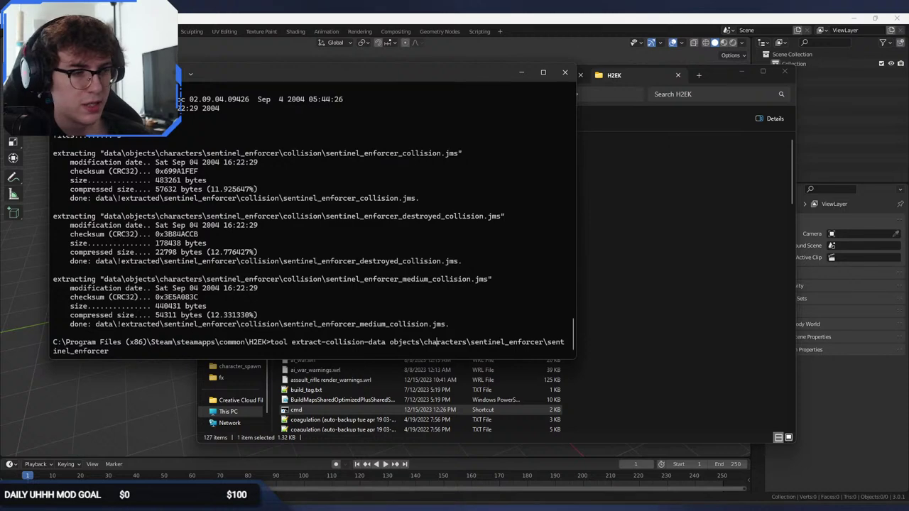
pyautogui.press('BackSpace')
pyautogui.press('BackSpace')
pyautogui.press('BackSpace')
pyautogui.press('BackSpace')
pyautogui.press('BackSpace')
pyautogui.press('BackSpace')
pyautogui.press('BackSpace')
pyautogui.press('BackSpace')
pyautogui.press('BackSpace')
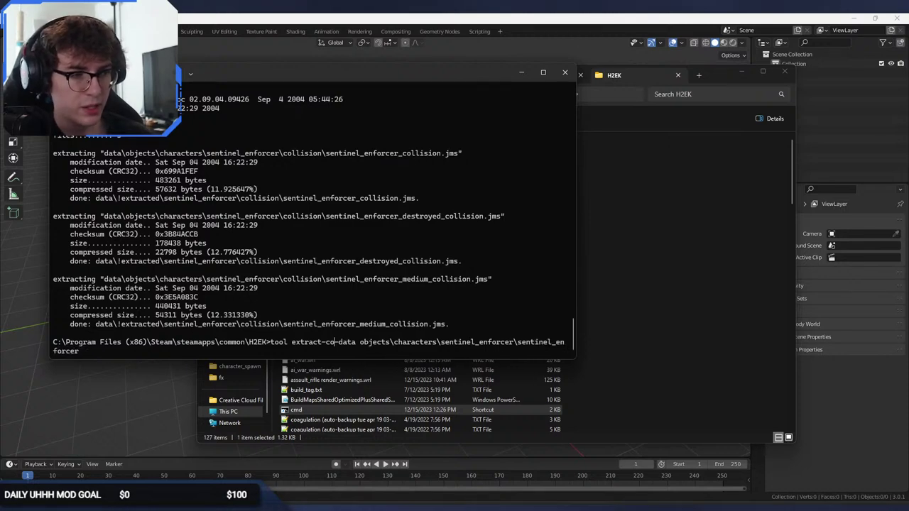
pyautogui.write('ph')
pyautogui.write('ysics')
pyautogui.press('Return')
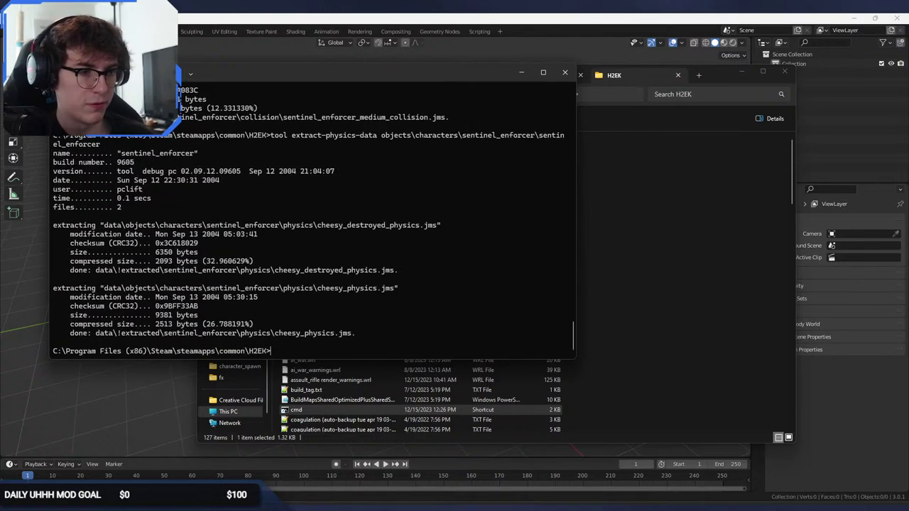
# Switch to Blender and import L5_base_sentinel_enforcer.jms from the extracted sentinel_enforcer\render folder.
pyautogui.hotkey('alt', 'Tab')
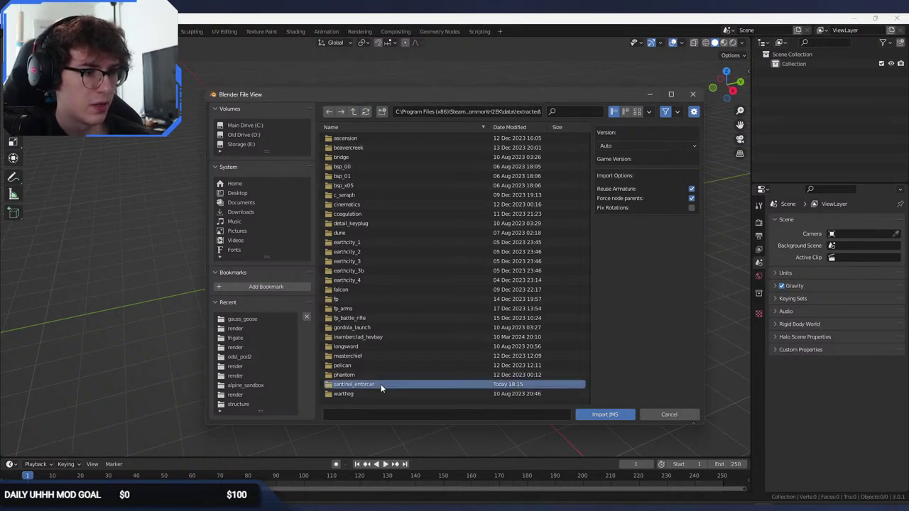
pyautogui.doubleClick(380, 384)
pyautogui.doubleClick(381, 155)
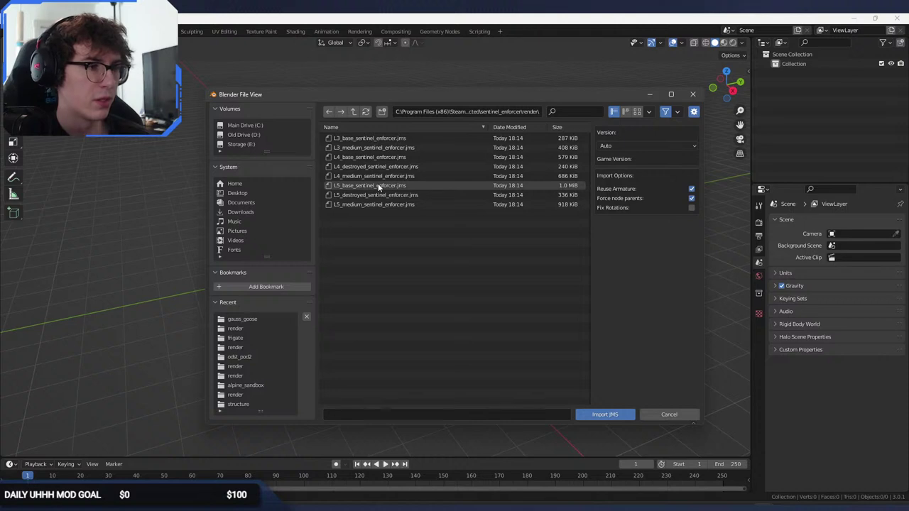
pyautogui.click(379, 186)
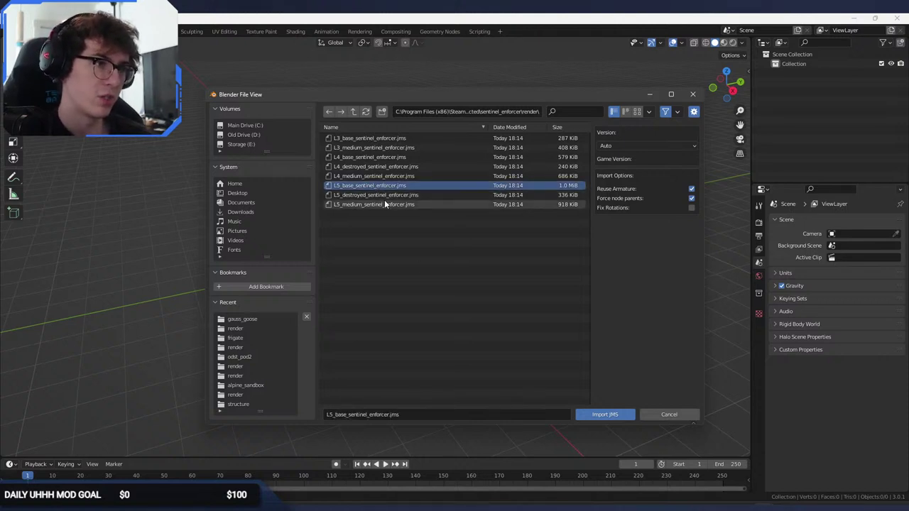
pyautogui.click(475, 111)
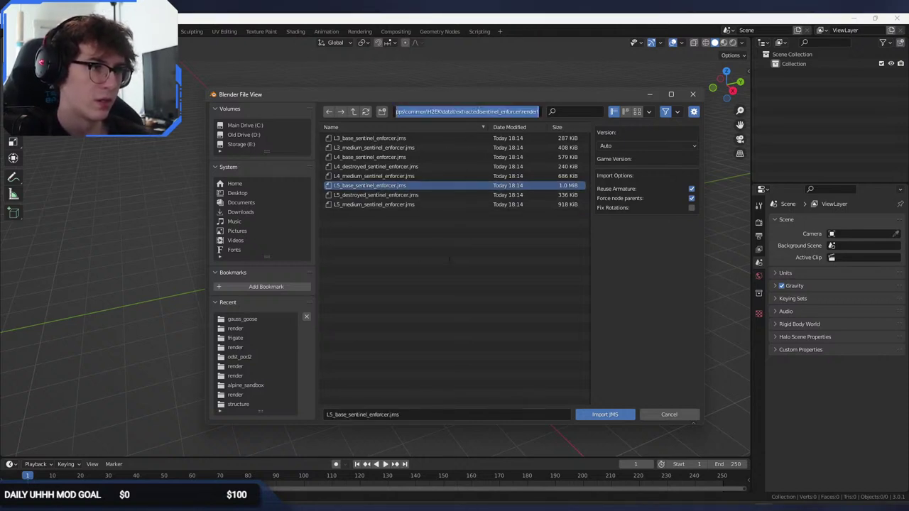
pyautogui.click(453, 239)
pyautogui.doubleClick(390, 187)
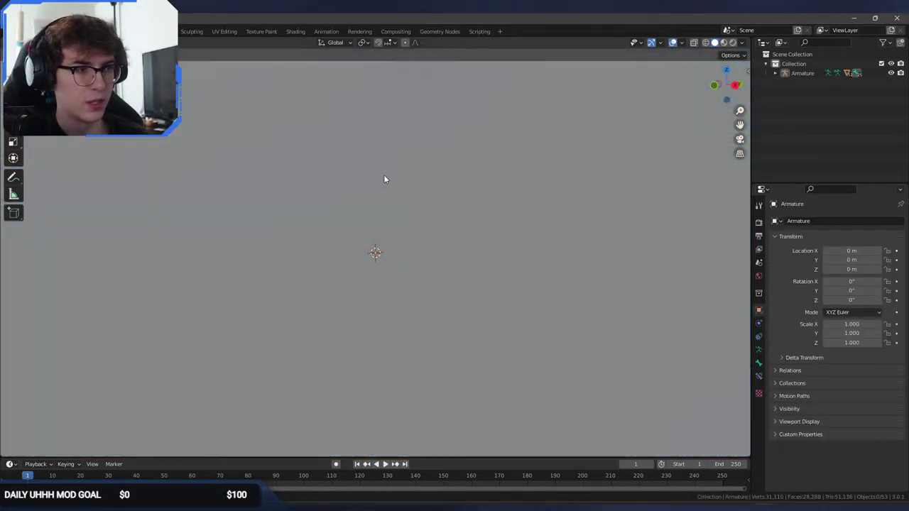
# Set the viewport's clip start to 1 m and clip end to 100000 m.
pyautogui.press('n')
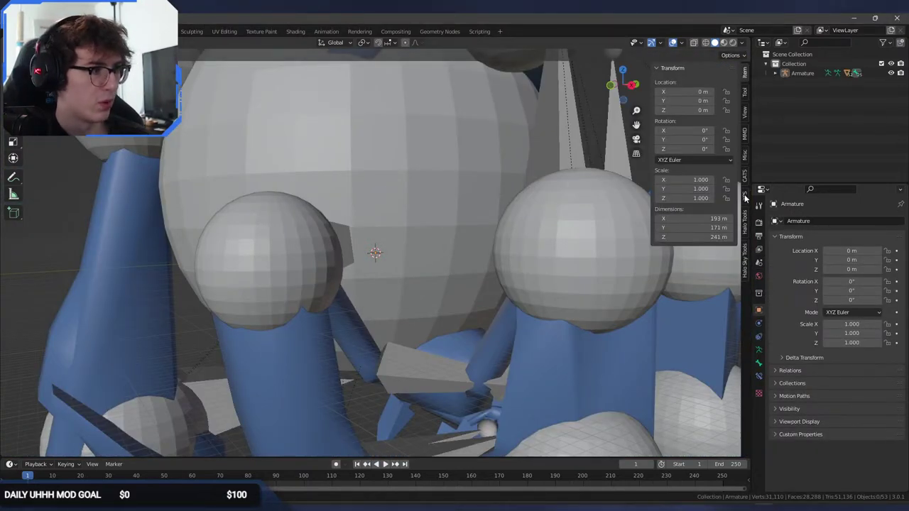
pyautogui.click(744, 114)
pyautogui.click(702, 93)
pyautogui.write('1')
pyautogui.press('Return')
pyautogui.click(701, 103)
pyautogui.write('100000')
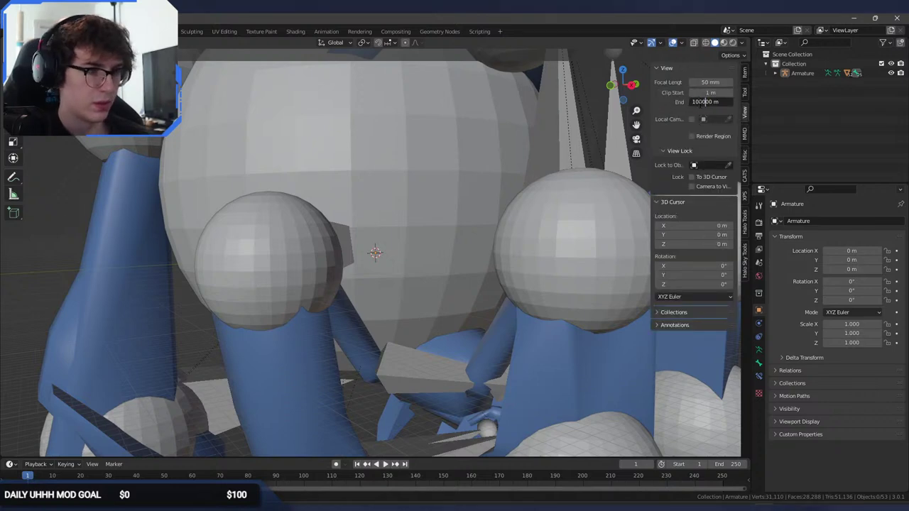
pyautogui.press('Return')
pyautogui.scroll(-3, 520, 218)
pyautogui.scroll(-5, 520, 213)
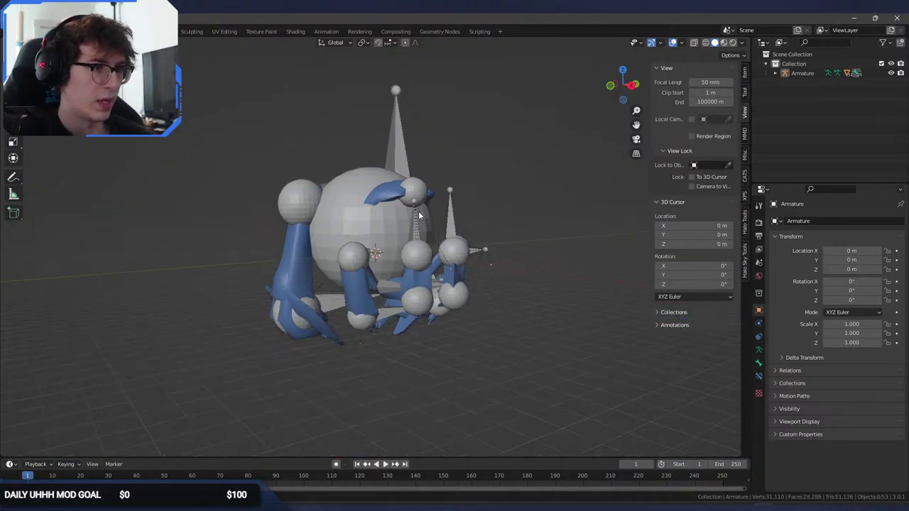
# Show the Halo Tools Import Fixup options, and import L5_medium_sentinel_enforcer.jms onto the existing armature.
pyautogui.click(745, 226)
pyautogui.click(681, 163)
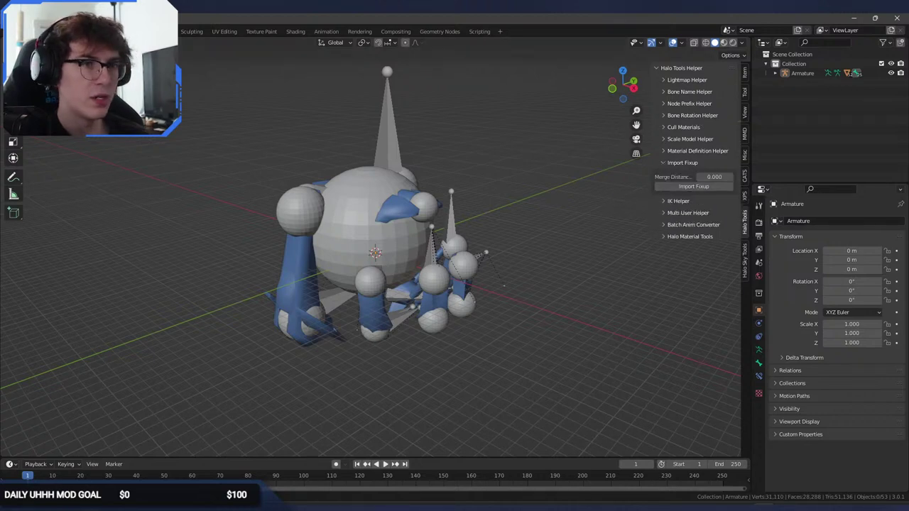
pyautogui.click(22, 31)
pyautogui.moveTo(78, 158)
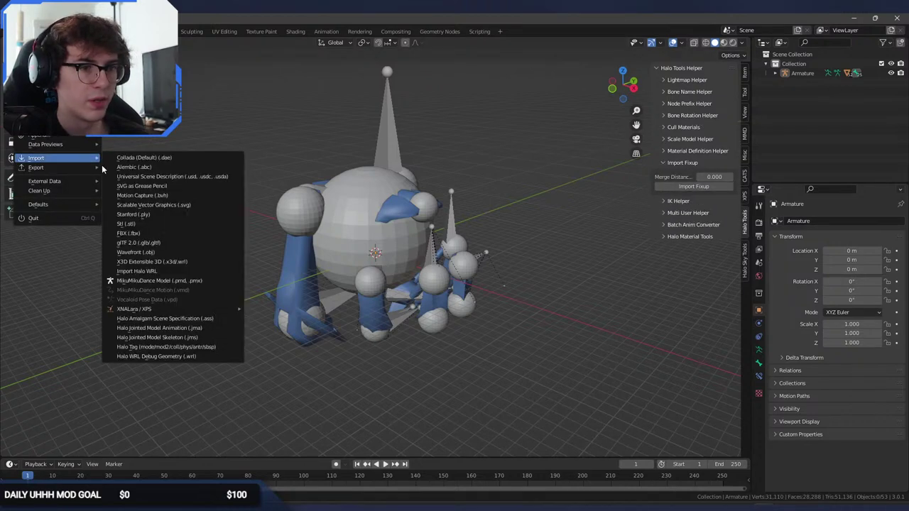
pyautogui.click(206, 337)
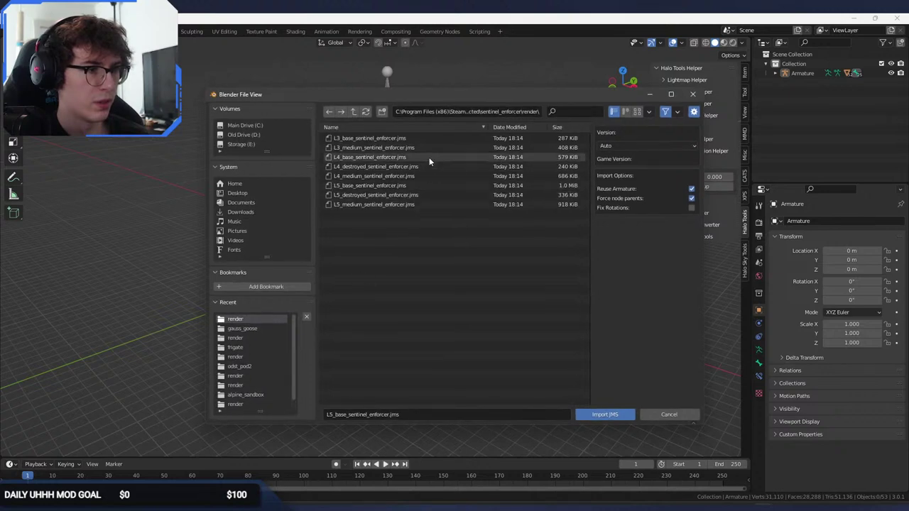
pyautogui.doubleClick(411, 204)
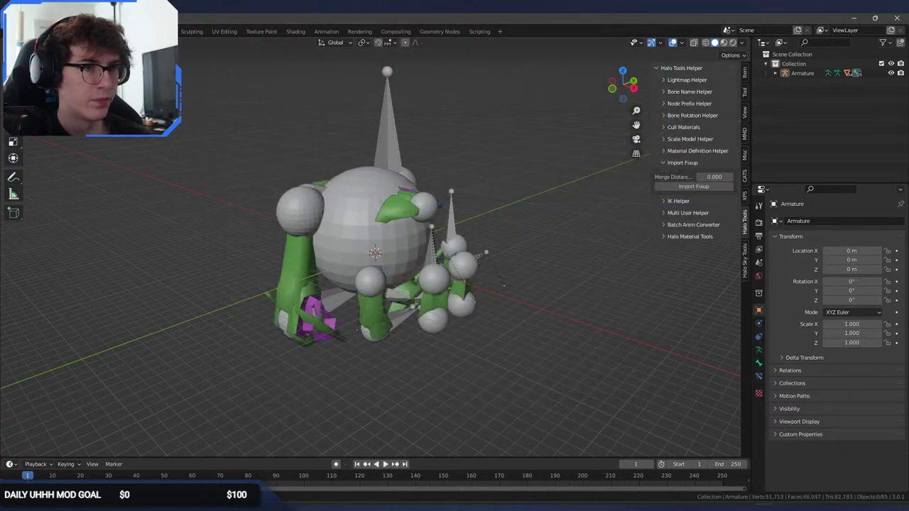
# Import L5_destroyed_sentinel_enforcer.jms onto the same armature, and expand the armature to list its objects.
pyautogui.click(22, 31)
pyautogui.moveTo(71, 157)
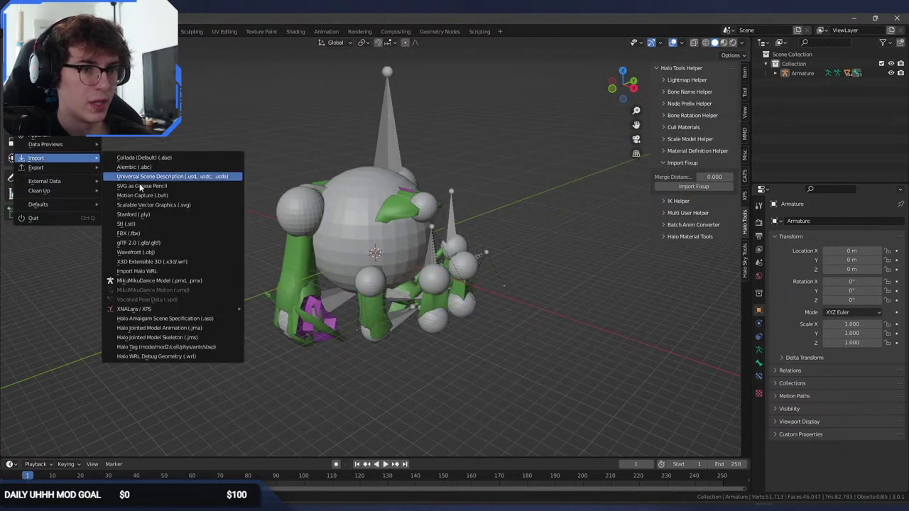
pyautogui.click(184, 338)
pyautogui.doubleClick(397, 193)
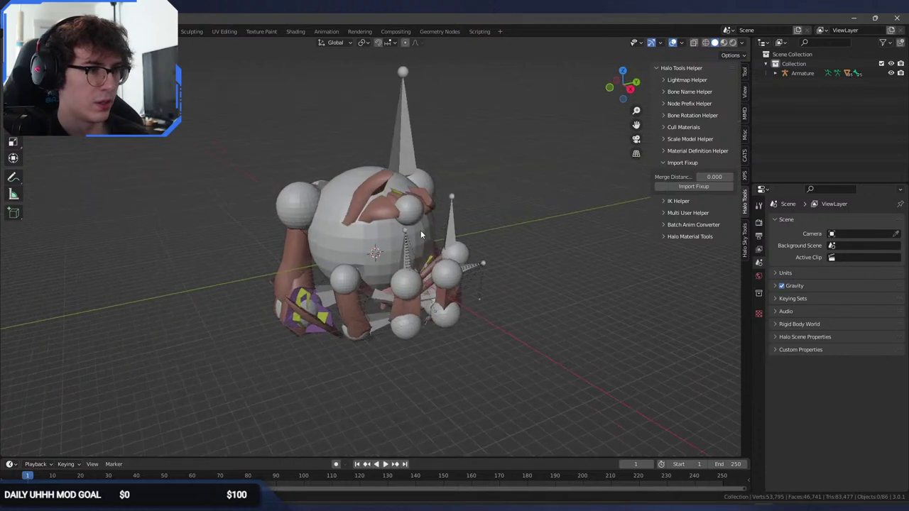
pyautogui.moveTo(417, 230); pyautogui.dragTo(450, 226, button='middle')
pyautogui.click(776, 73)
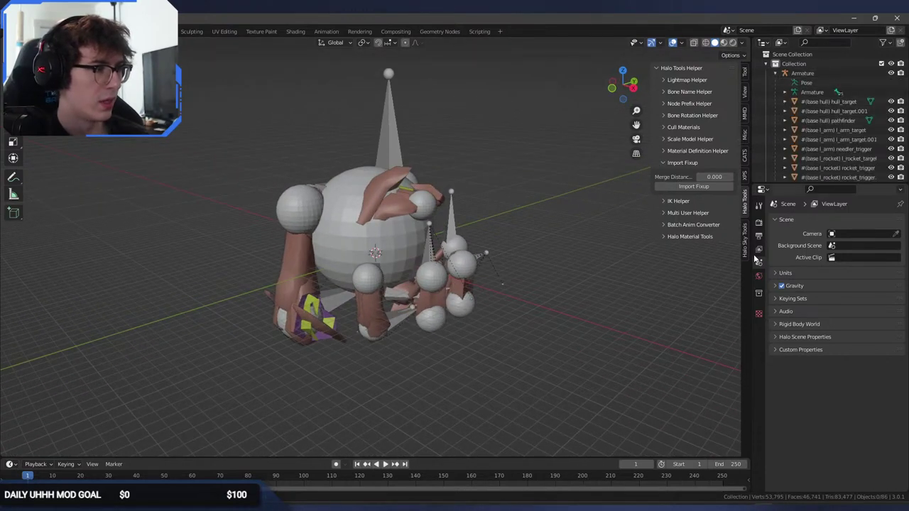
# Run Import Fixup on the imported objects with a 0.000 merge distance, and inspect individual meshes in Edit Mode.
pyautogui.click(708, 187)
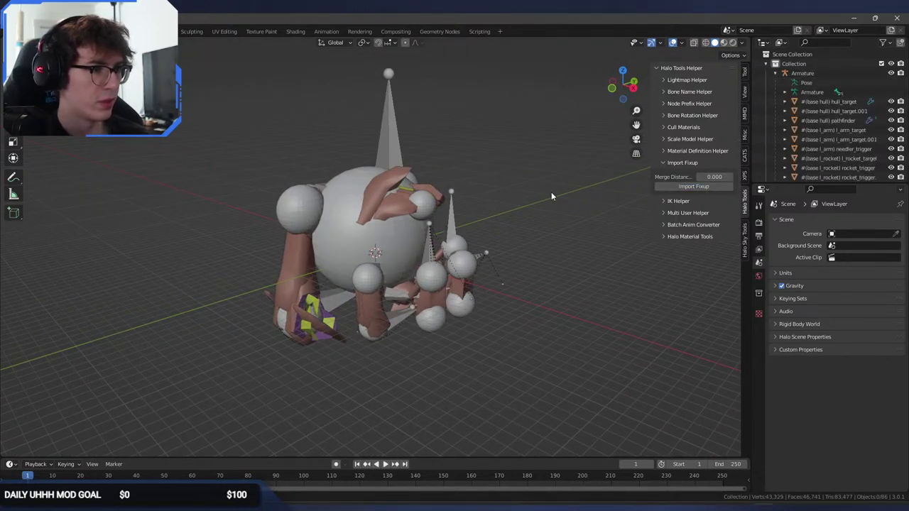
pyautogui.moveTo(465, 202); pyautogui.dragTo(462, 182, button='middle')
pyautogui.click(307, 255)
pyautogui.press('Tab')
pyautogui.moveTo(311, 247); pyautogui.dragTo(369, 280, button='middle')
pyautogui.press('Tab')
pyautogui.click(390, 200)
pyautogui.press('Tab')
pyautogui.moveTo(412, 215); pyautogui.dragTo(381, 205, button='middle')
pyautogui.press('Tab')
# Hide the base pathfinder marker, then all remaining base-permutation markers from hull_target through the r_shield_gen group.
pyautogui.click(348, 202)
pyautogui.press('h')
pyautogui.click(307, 218)
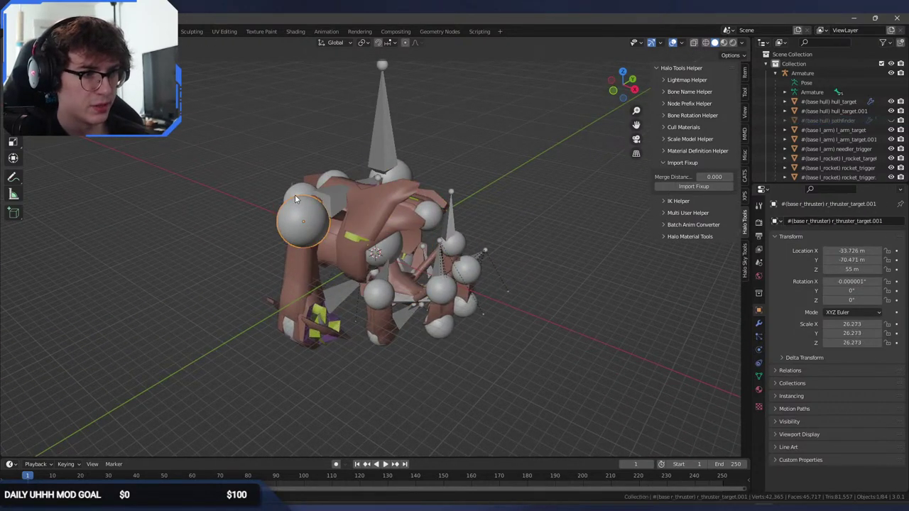
pyautogui.click(298, 197)
pyautogui.moveTo(300, 196); pyautogui.dragTo(339, 188, button='middle')
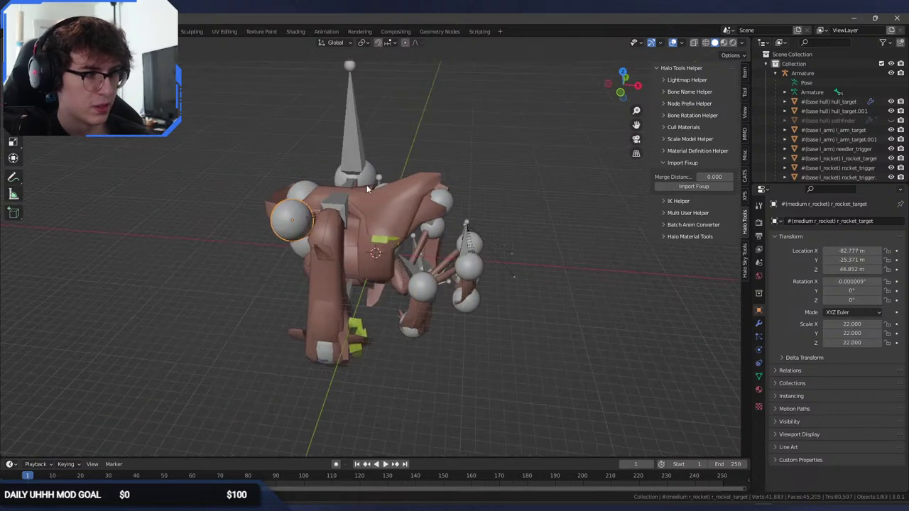
pyautogui.moveTo(892, 102); pyautogui.dragTo(891, 185)
pyautogui.scroll(-5, 892, 162)
pyautogui.moveTo(893, 106); pyautogui.dragTo(899, 178)
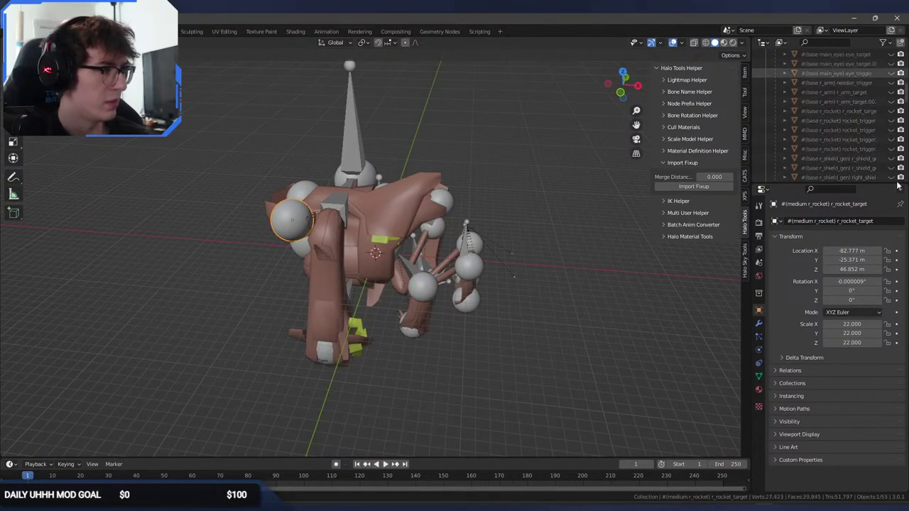
# Select the medium-permutation markers from the medium hull_target through the medium r_thruster marker and hide them.
pyautogui.scroll(-5, 898, 177)
pyautogui.click(844, 113)
pyautogui.scroll(-10, 843, 120)
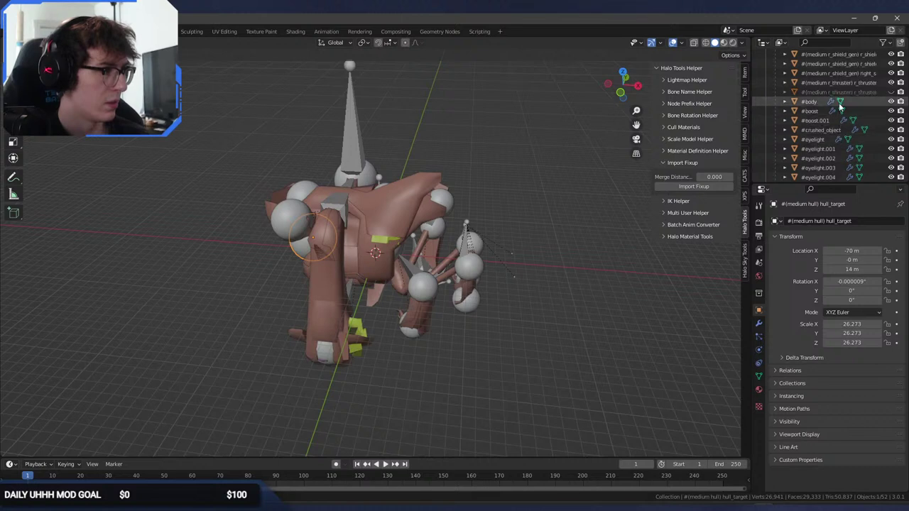
pyautogui.keyDown('shift'); pyautogui.click(839, 83); pyautogui.keyUp('shift')
pyautogui.press('h')
# Hide the armature so that its bones no longer cover the enforcer meshes.
pyautogui.moveTo(442, 182); pyautogui.dragTo(374, 190, button='middle')
pyautogui.scroll(4, 444, 186)
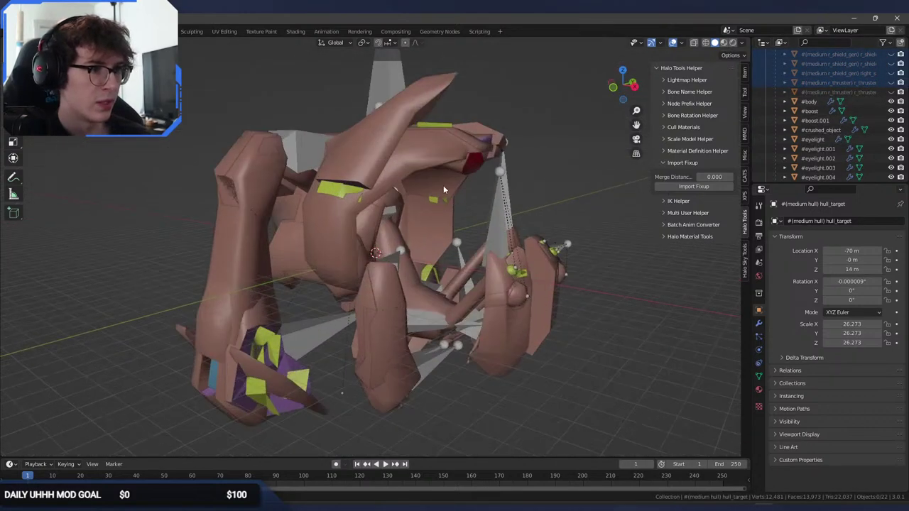
pyautogui.moveTo(445, 186); pyautogui.dragTo(423, 206, button='middle')
pyautogui.click(395, 85)
pyautogui.press('h')
# Inspect the L5_destroyed_sentinel_enforcer mesh in Edit Mode, then hide it along with L5_medium_sentinel_enforcer.
pyautogui.click(388, 160)
pyautogui.press('Tab')
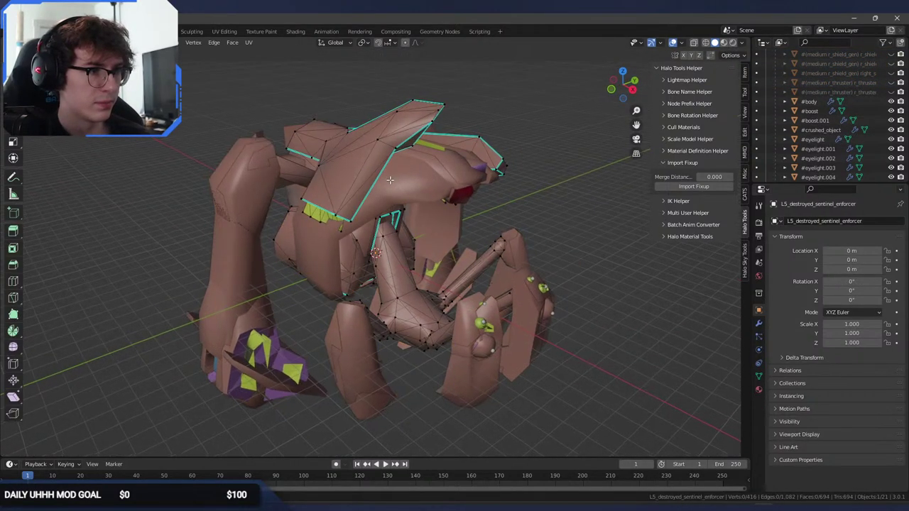
pyautogui.moveTo(387, 178); pyautogui.dragTo(409, 255, button='middle')
pyautogui.press('Tab')
pyautogui.scroll(-4, 861, 140)
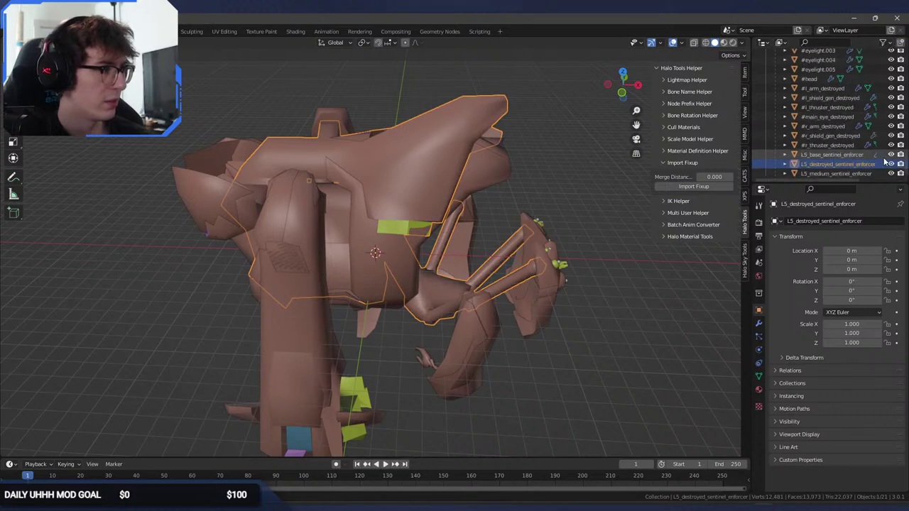
pyautogui.moveTo(891, 164); pyautogui.dragTo(891, 174)
# Examine the topology and sharp edges of the L5_base_sentinel_enforcer mesh in Edit Mode from several sides.
pyautogui.click(543, 245)
pyautogui.press('Tab')
pyautogui.moveTo(568, 204); pyautogui.dragTo(406, 186, button='middle')
pyautogui.scroll(3, 399, 174)
pyautogui.moveTo(383, 153); pyautogui.dragTo(622, 77, button='middle')
pyautogui.moveTo(512, 243); pyautogui.dragTo(401, 188, button='middle')
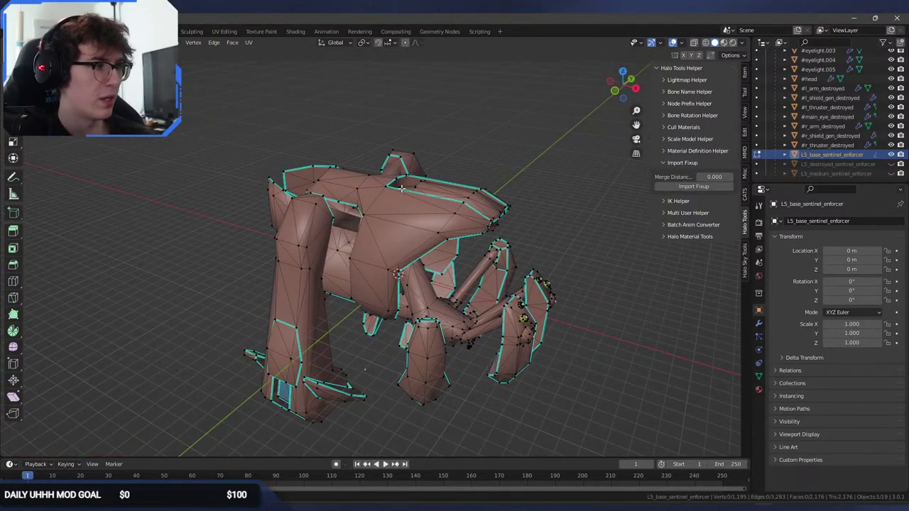
pyautogui.scroll(3, 402, 188)
pyautogui.press('Tab')
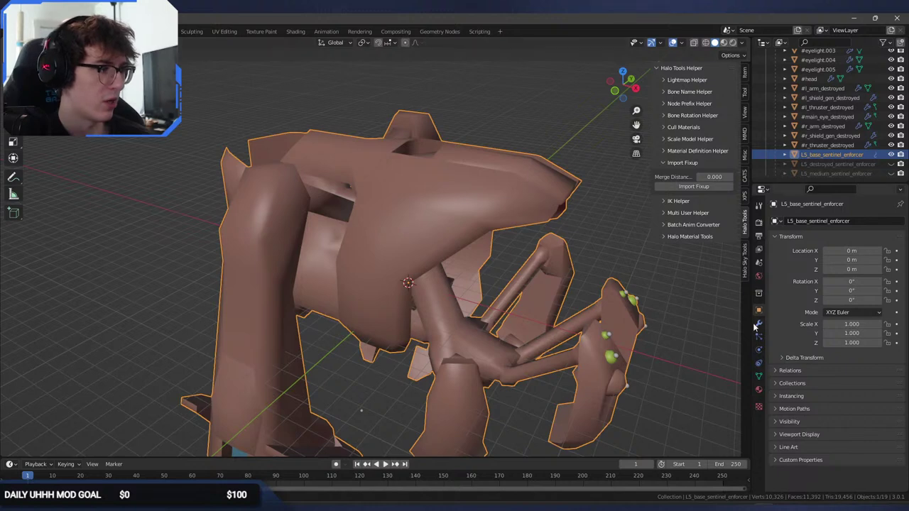
# Show the base mesh's modifiers, look through the modifiers that can be added, and examine its shading and wireframe.
pyautogui.click(758, 323)
pyautogui.press('Tab')
pyautogui.moveTo(610, 246); pyautogui.dragTo(499, 236, button='middle')
pyautogui.press('Tab')
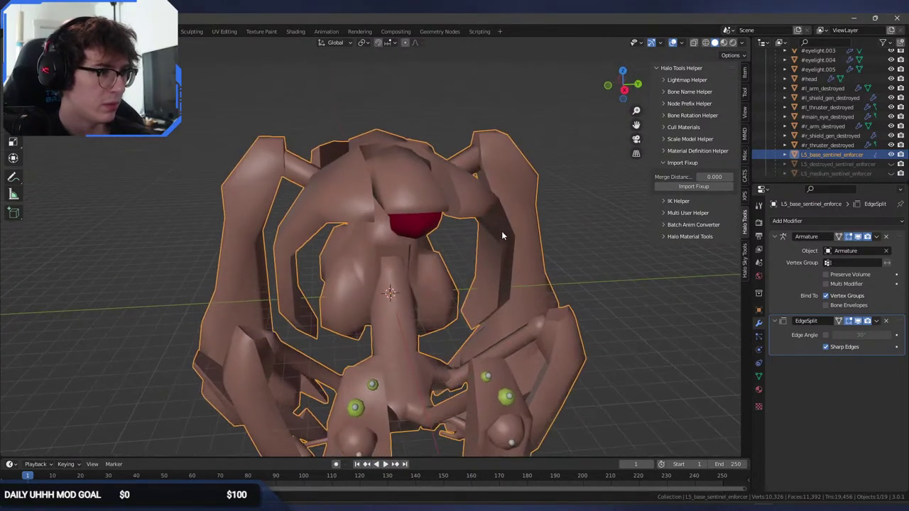
pyautogui.click(837, 221)
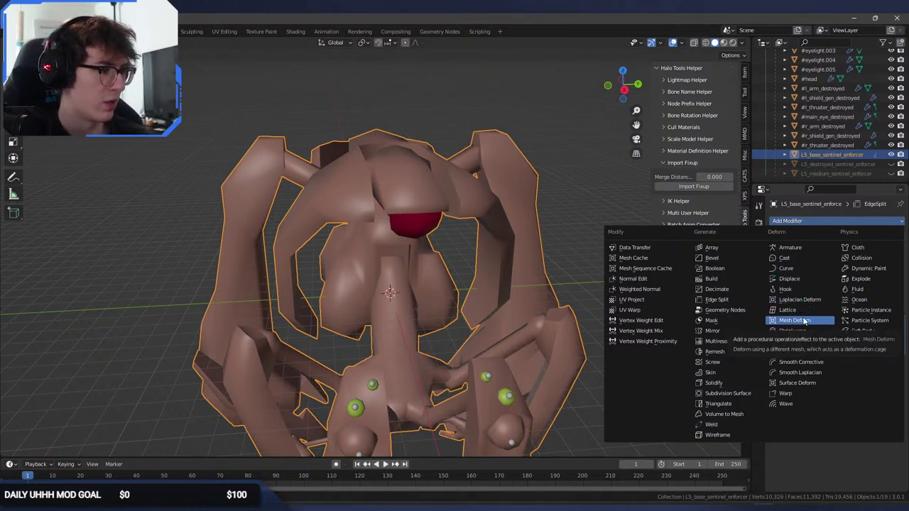
pyautogui.moveTo(519, 319); pyautogui.dragTo(595, 258, button='middle')
pyautogui.press('Tab')
pyautogui.press('Tab')
pyautogui.moveTo(557, 289); pyautogui.dragTo(532, 299, button='middle')
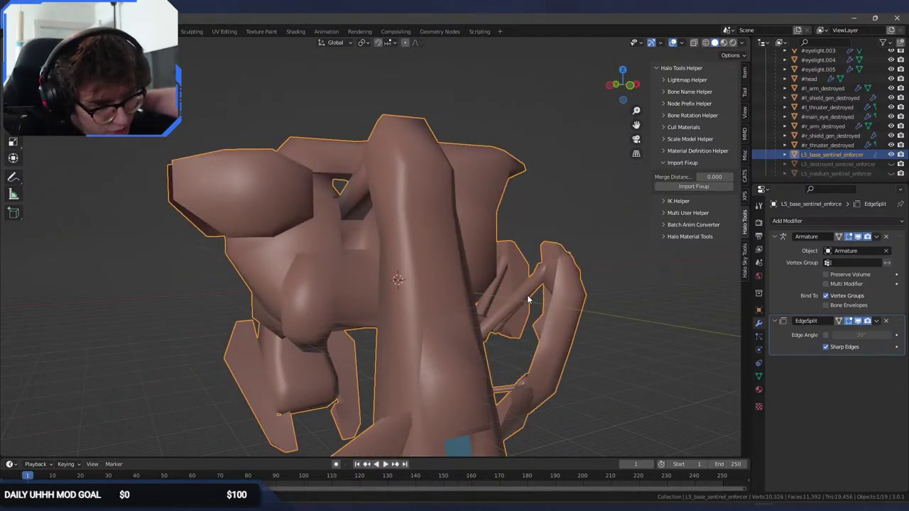
pyautogui.moveTo(532, 300); pyautogui.dragTo(416, 273, button='middle')
pyautogui.press('Tab')
pyautogui.press('Tab')
pyautogui.press('Tab')
pyautogui.press('Tab')
pyautogui.hotkey('alt', 'Tab')
pyautogui.hotkey('alt', 'Tab')
pyautogui.hotkey('alt', 'Tab')
pyautogui.hotkey('alt', 'Tab')
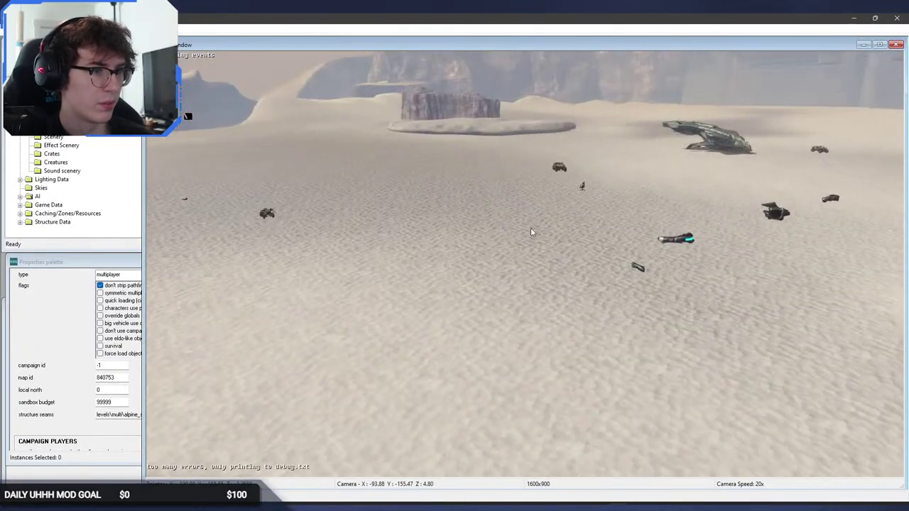
pyautogui.hotkey('alt', 'Tab')
pyautogui.moveTo(533, 231)
pyautogui.mouseDown(button='middle')
pyautogui.moveTo(494, 238)
pyautogui.moveTo(494, 258)
pyautogui.moveTo(499, 239)
pyautogui.moveTo(519, 228)
pyautogui.mouseUp(button='middle')
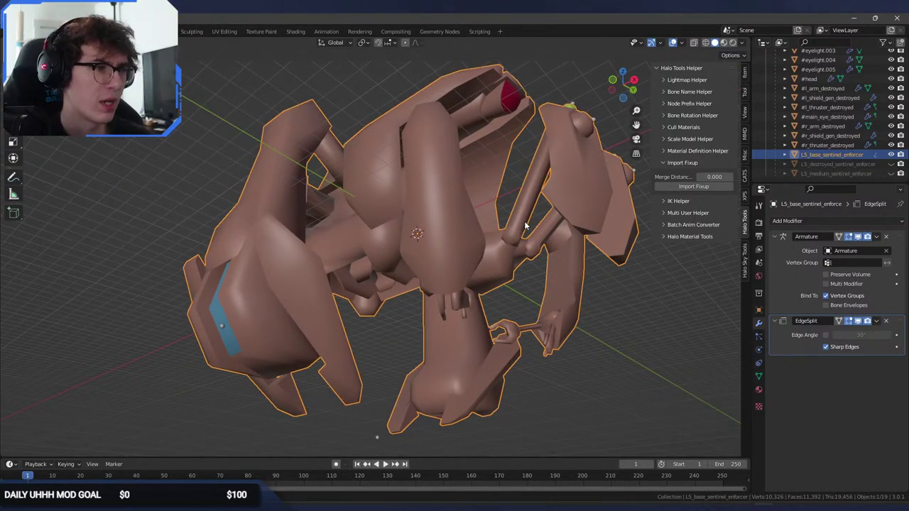
pyautogui.moveTo(526, 226); pyautogui.dragTo(497, 252, button='middle')
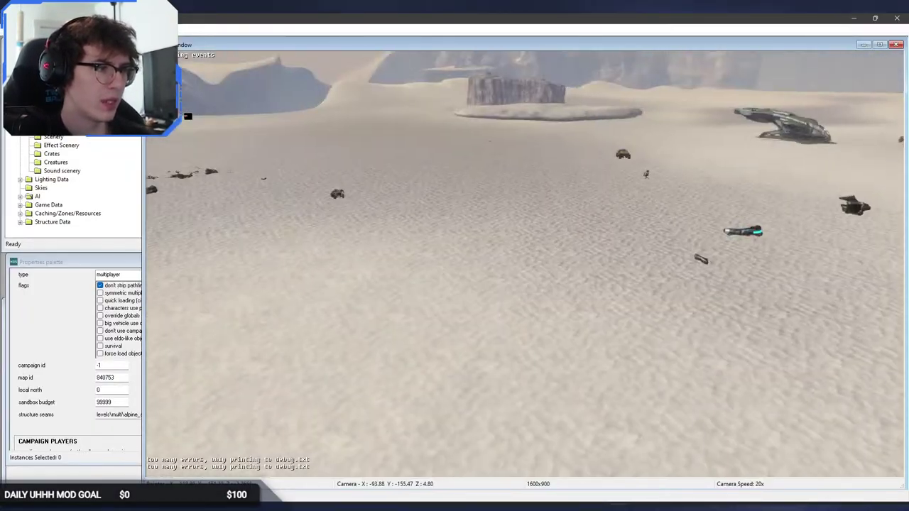
# Switch to Sapien and examine the metallic object with the cyan light on the sand up close and from several angles.
pyautogui.press('w')
pyautogui.press('w')
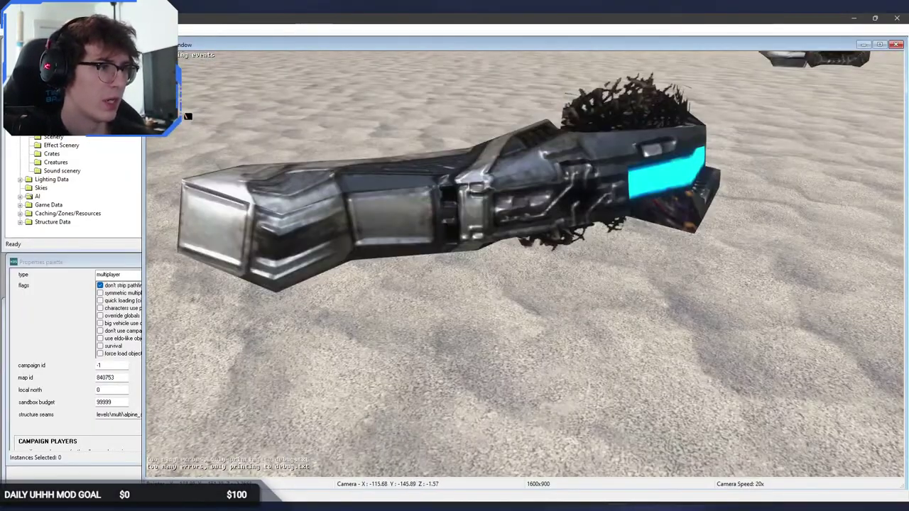
pyautogui.press('z')
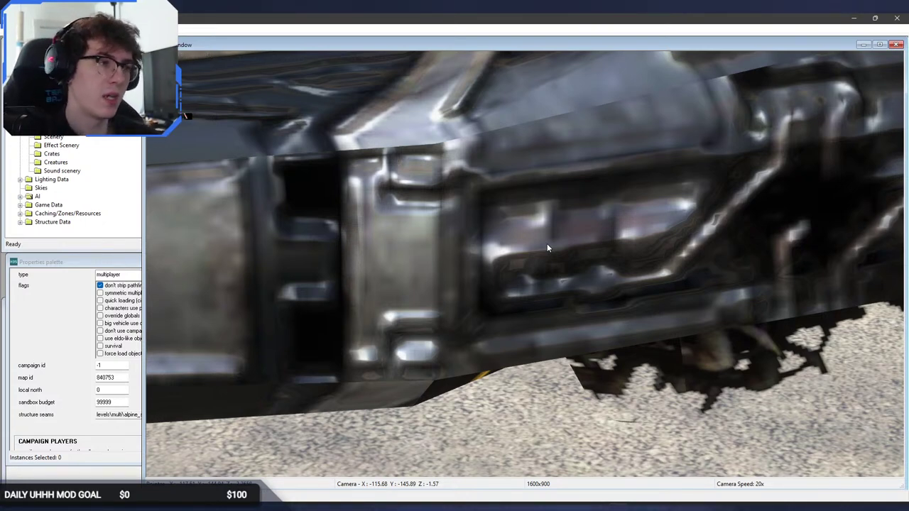
pyautogui.scroll(-6, 547, 243)
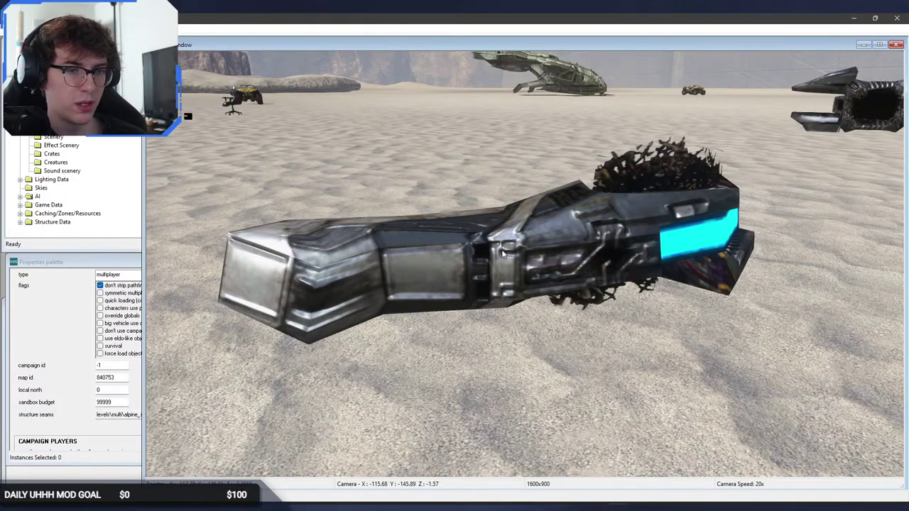
pyautogui.press('w')
pyautogui.press('s')
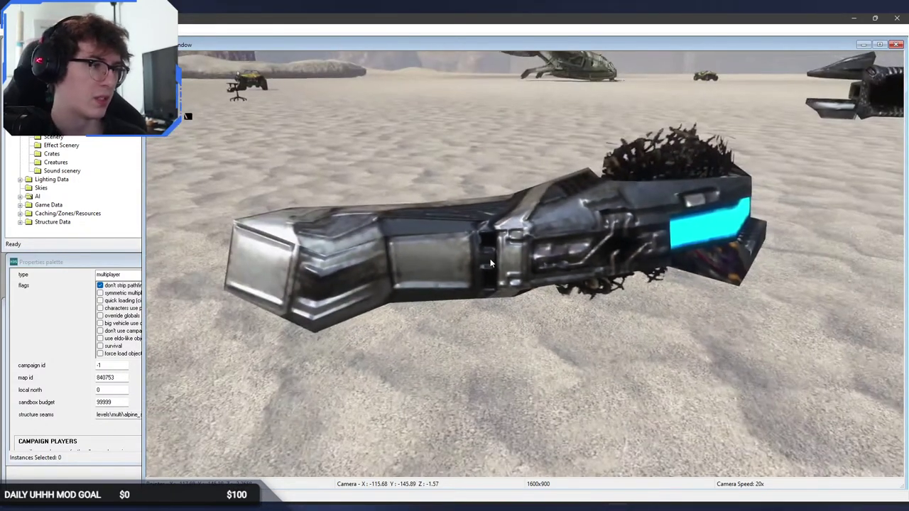
pyautogui.press('w')
pyautogui.press('d')
pyautogui.press('s')
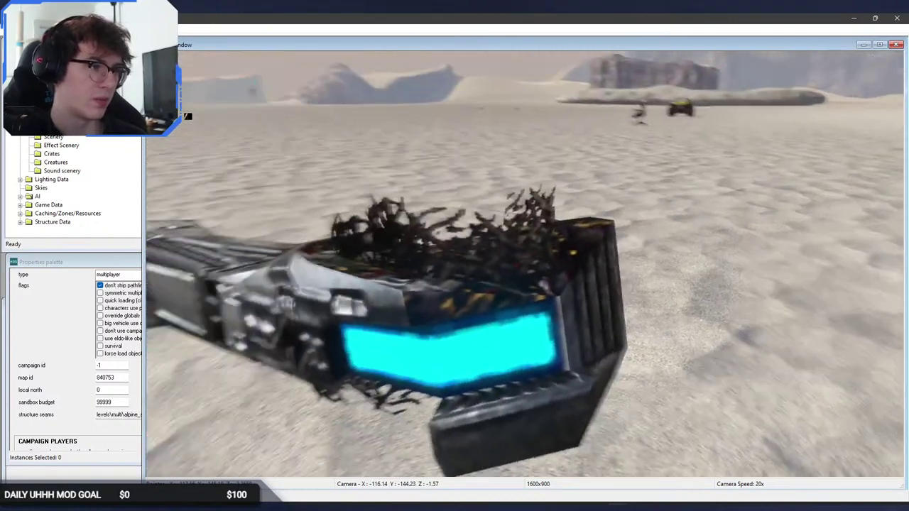
pyautogui.press('s')
pyautogui.press('a')
pyautogui.moveTo(468, 269); pyautogui.dragTo(495, 264, button='middle')
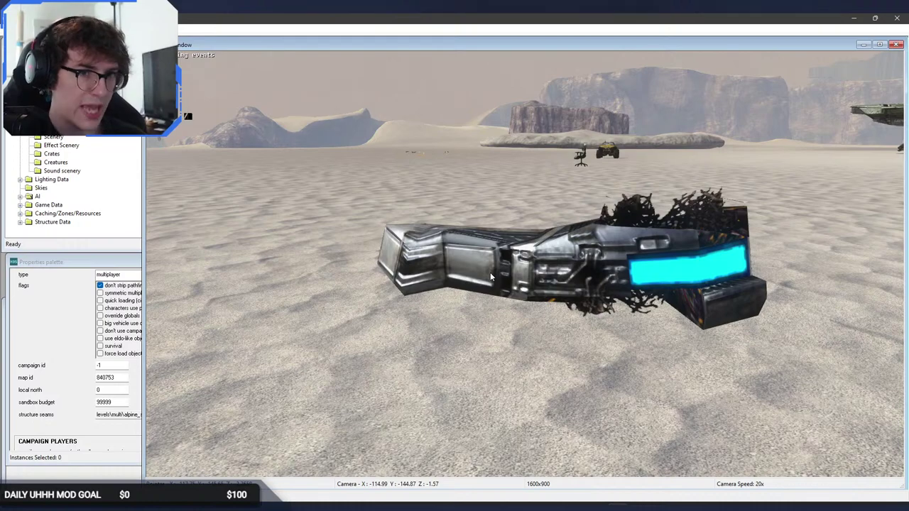
pyautogui.press('w')
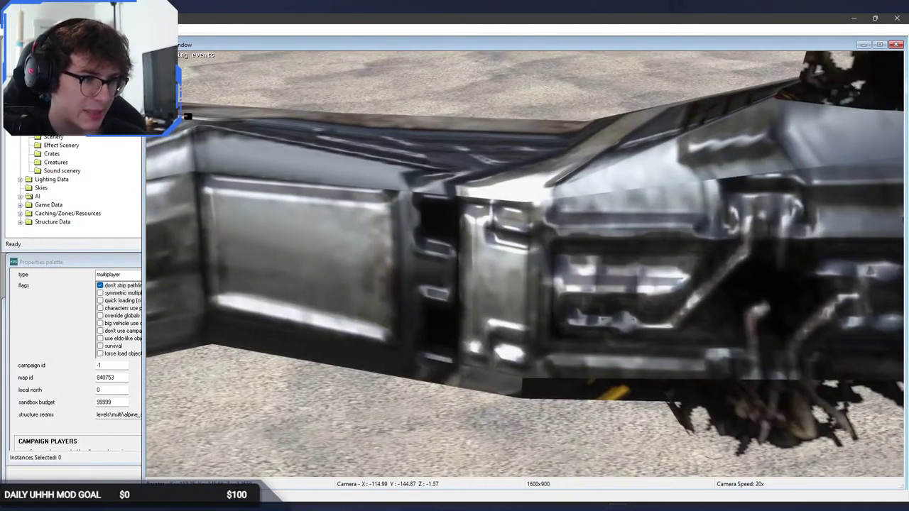
pyautogui.press('s')
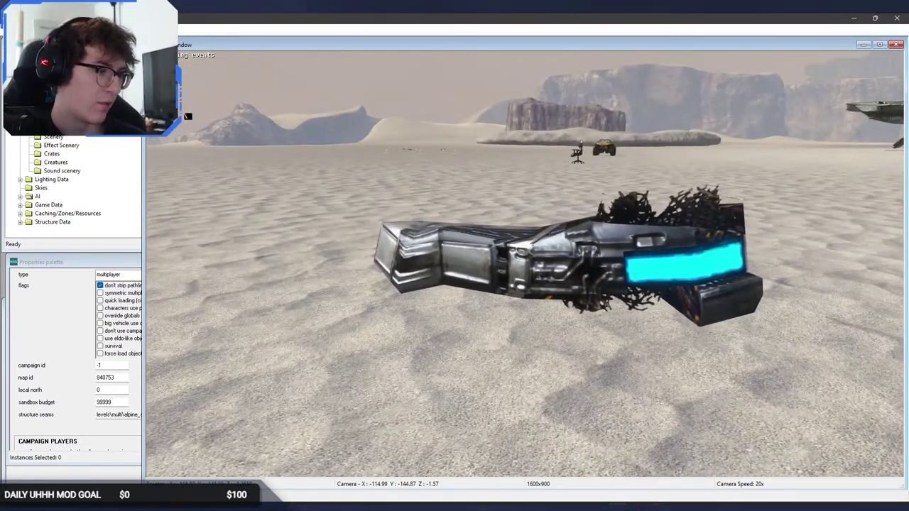
# Switch to the Halo 2 tag editor, collapse the vehicles folder and expand objects\characters\sentinel_enforcer.
pyautogui.click(655, 507)
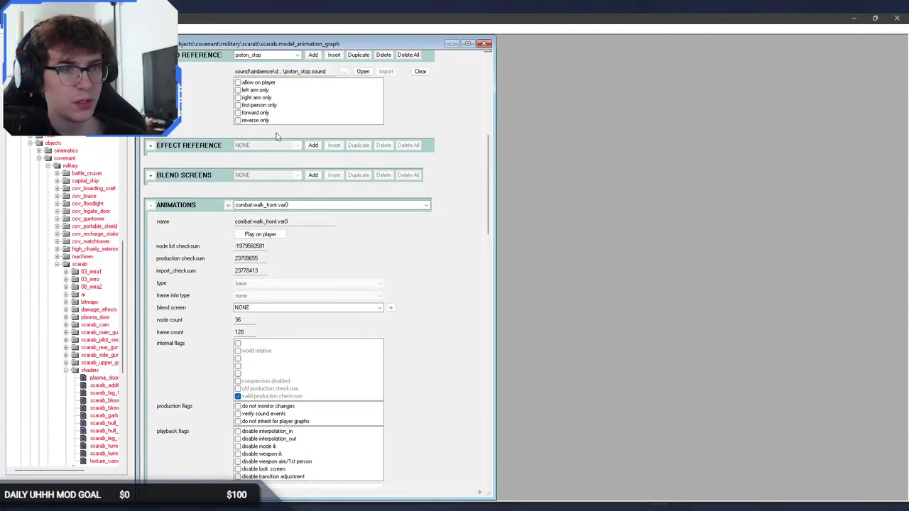
pyautogui.scroll(20, 67, 216)
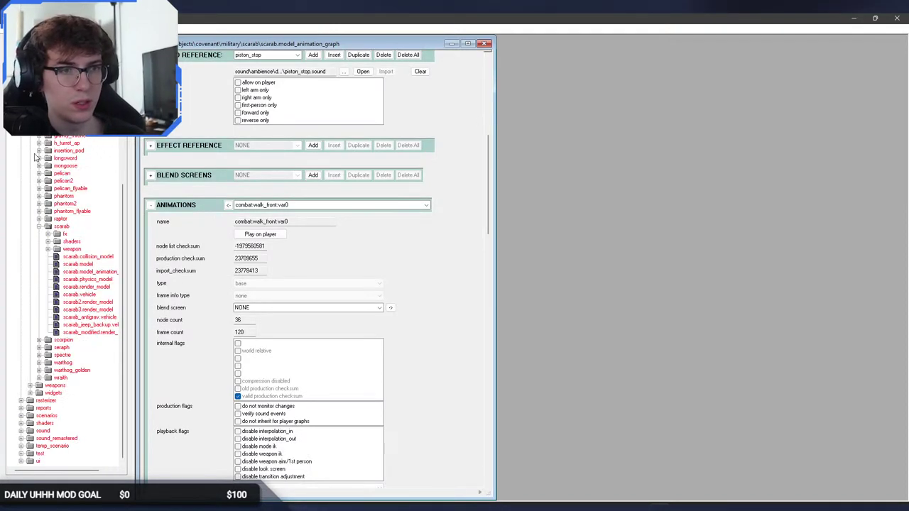
pyautogui.click(30, 188)
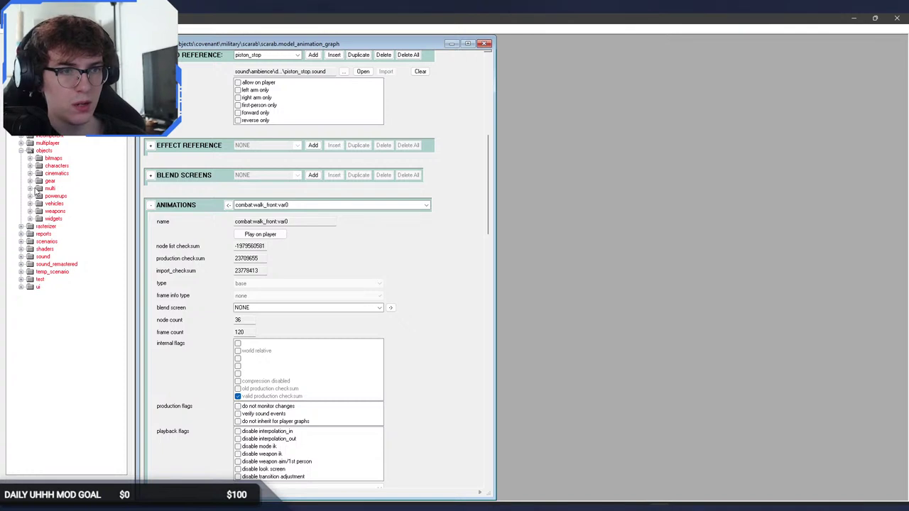
pyautogui.click(29, 165)
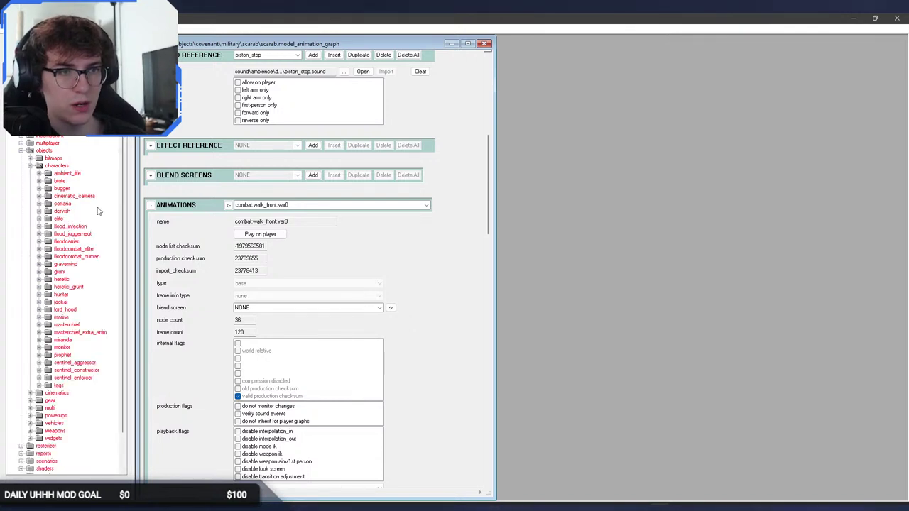
pyautogui.click(41, 379)
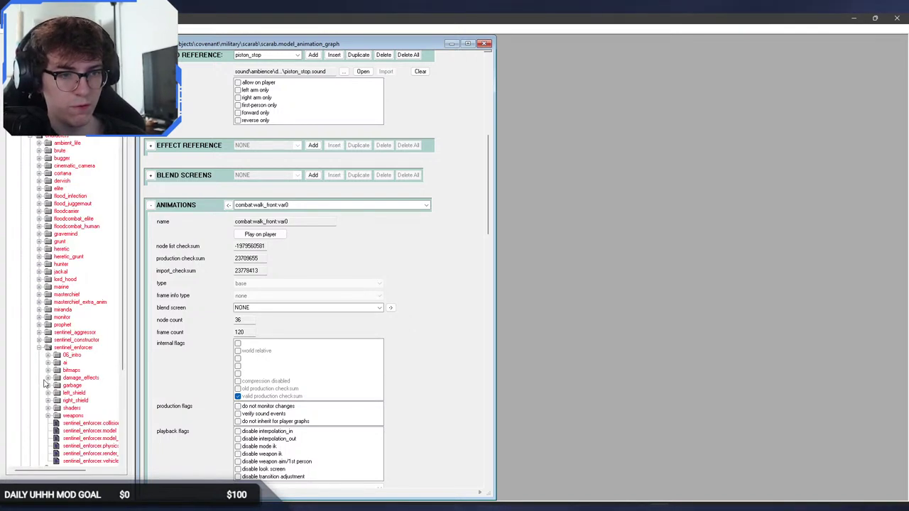
# Close the scarab.model_animation_graph tag, expand the enforcer's shaders folder, and select energy_shield.shader.
pyautogui.click(484, 44)
pyautogui.scroll(-3, 56, 348)
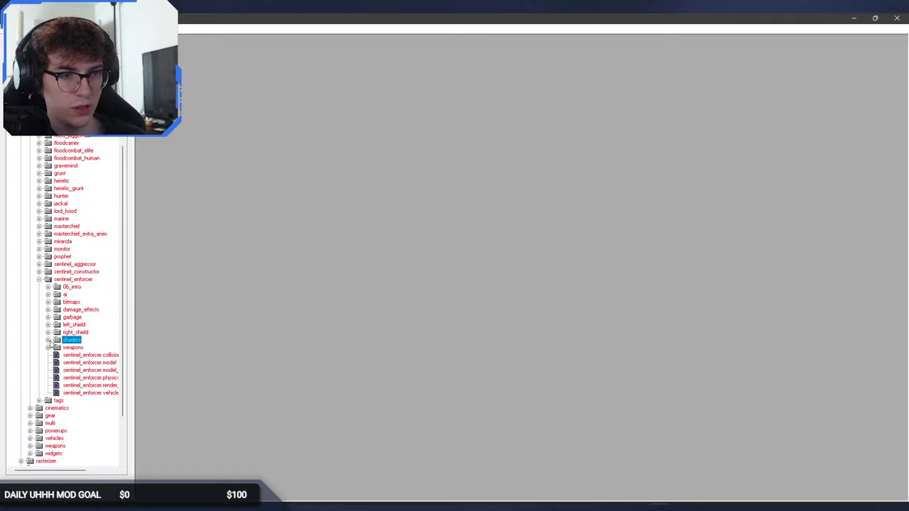
pyautogui.click(47, 340)
pyautogui.moveTo(76, 473); pyautogui.dragTo(99, 473)
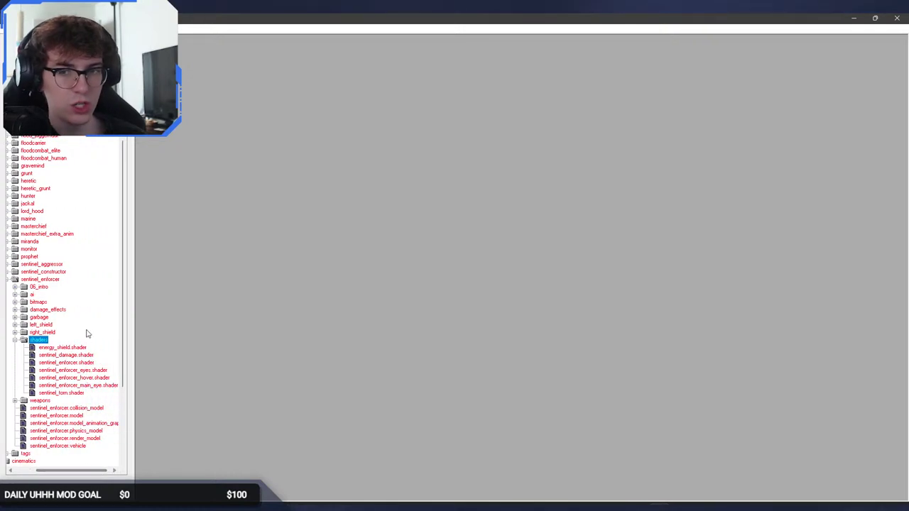
pyautogui.click(69, 348)
# Switch to the full-screen game view and move the camera up to the hovering Sentinel Enforcer to examine its shields and lights.
pyautogui.click(617, 506)
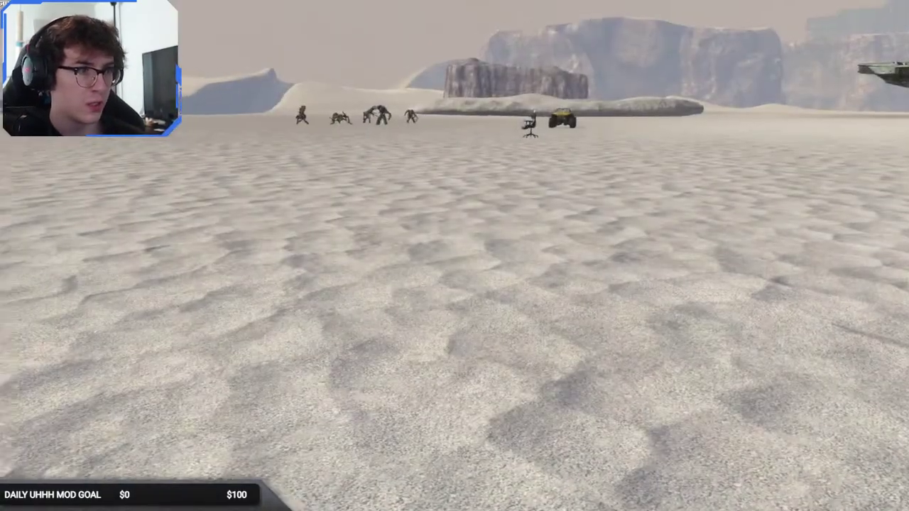
pyautogui.press('w')
pyautogui.press('w')
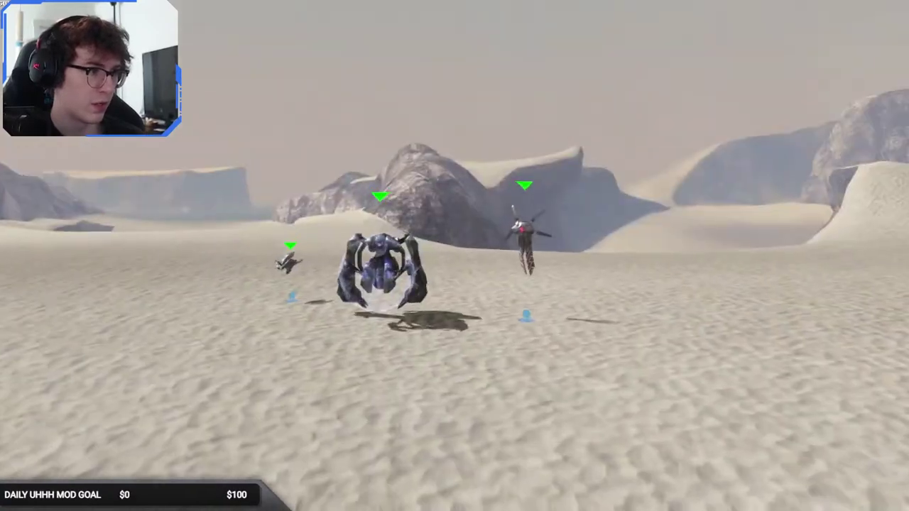
pyautogui.press('w')
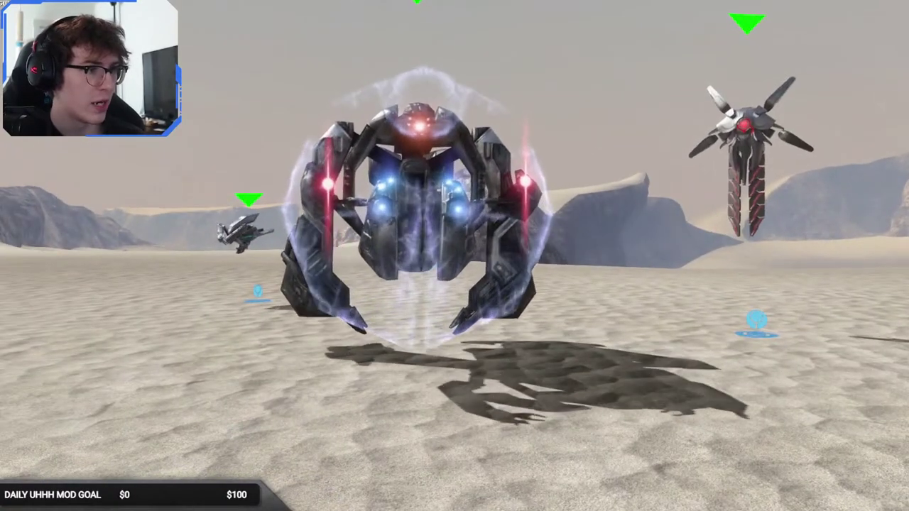
pyautogui.press('w')
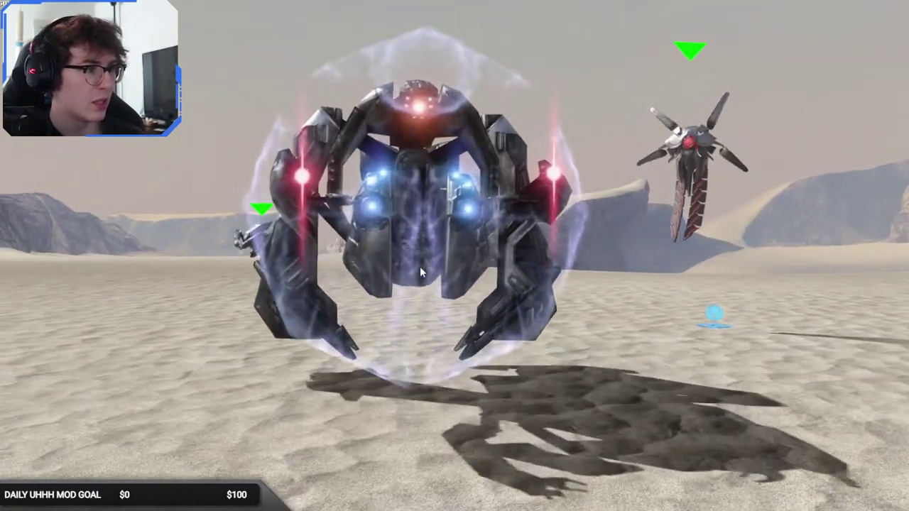
# Fly the camera around the custom vehicles and back to the desert to examine the metallic surfaces up close.
pyautogui.press('w')
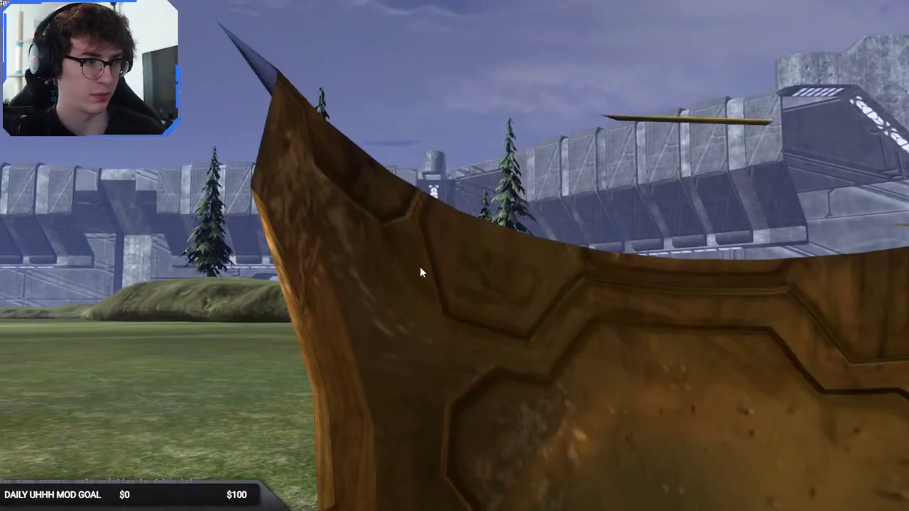
pyautogui.press('w')
pyautogui.press('w')
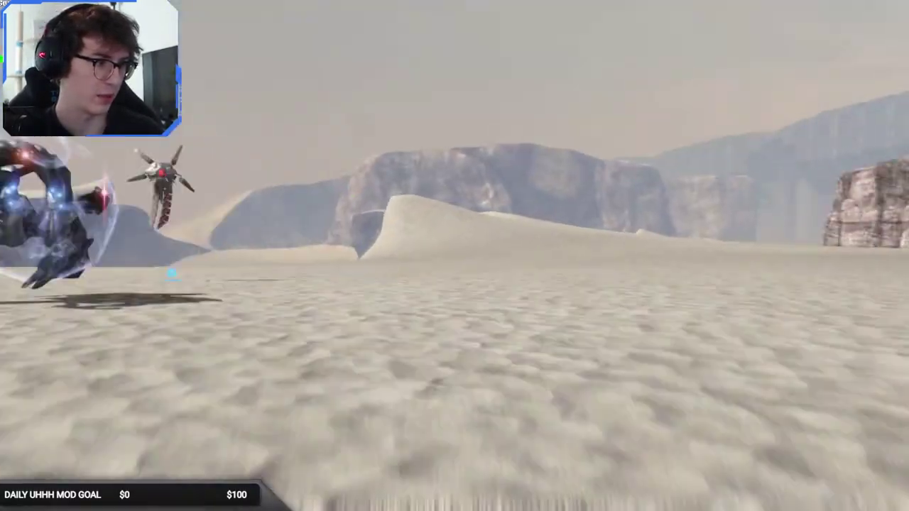
pyautogui.press('w')
pyautogui.press('w')
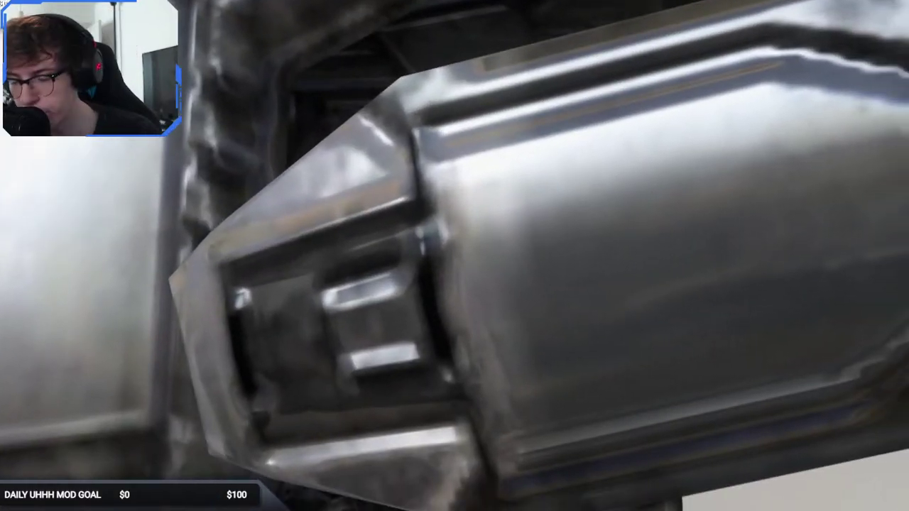
pyautogui.press('s')
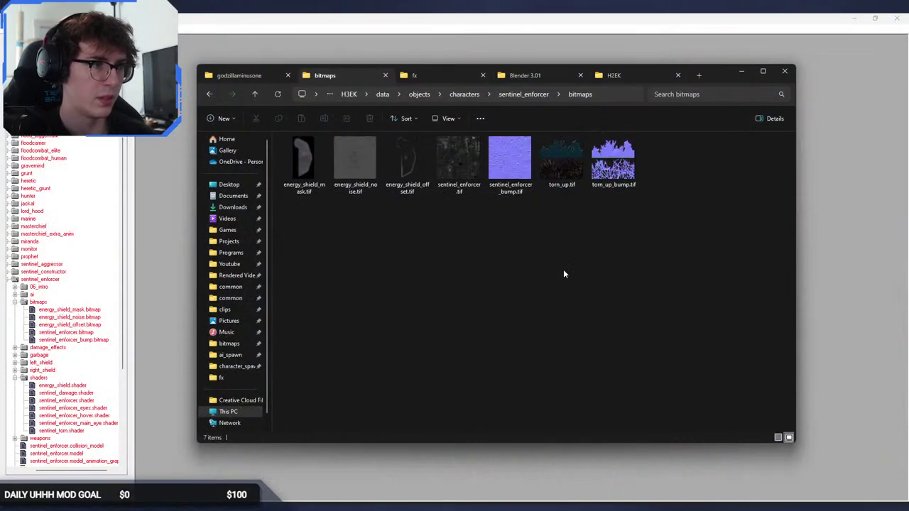
# Create a folder named old in the sentinel_enforcer bitmaps folder and move all the .tif textures into it.
pyautogui.moveTo(649, 258); pyautogui.dragTo(562, 273)
pyautogui.moveTo(694, 277); pyautogui.dragTo(618, 310)
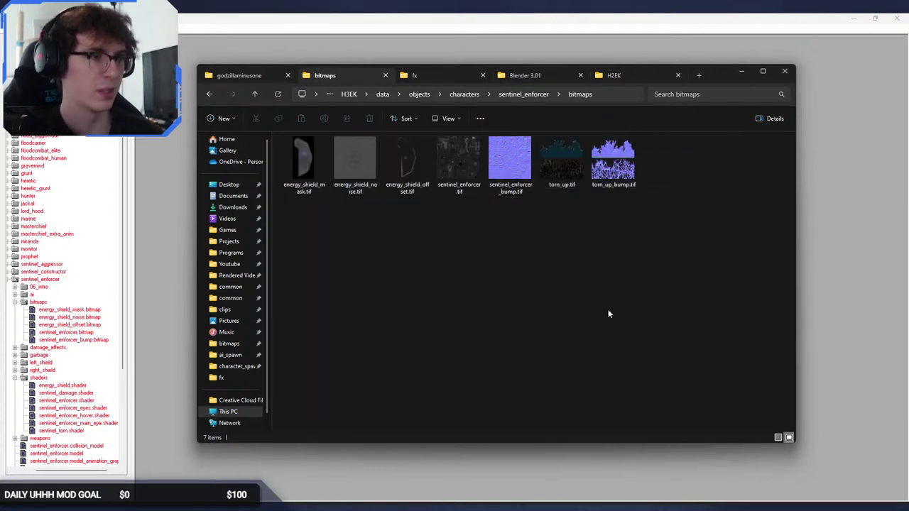
pyautogui.hotkey('ctrl', 'shift', 'n')
pyautogui.write('old')
pyautogui.press('Return')
pyautogui.click(592, 183)
pyautogui.keyDown('shift'); pyautogui.click(292, 162); pyautogui.keyUp('shift')
pyautogui.moveTo(293, 161); pyautogui.dragTo(669, 169)
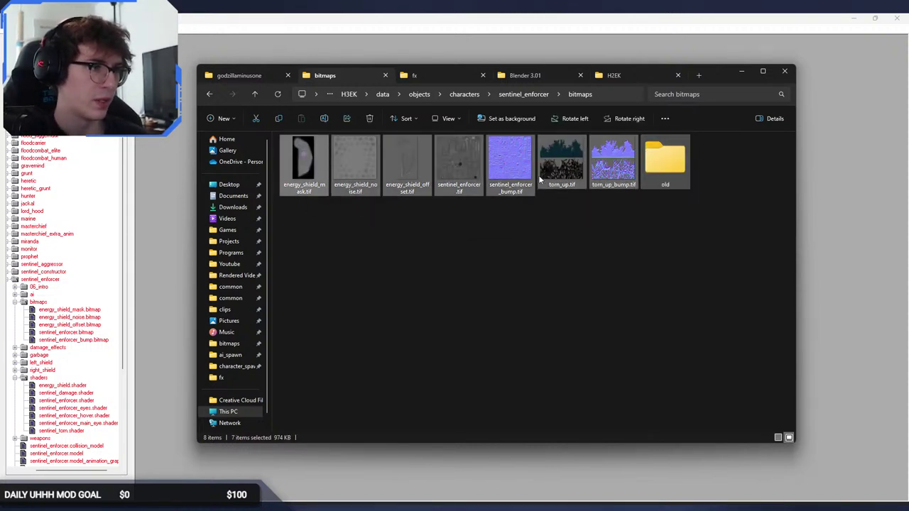
pyautogui.moveTo(577, 176); pyautogui.dragTo(664, 163)
# Open the old folder and look through the enforcer, bump, torn_up and energy_shield textures.
pyautogui.doubleClick(304, 162)
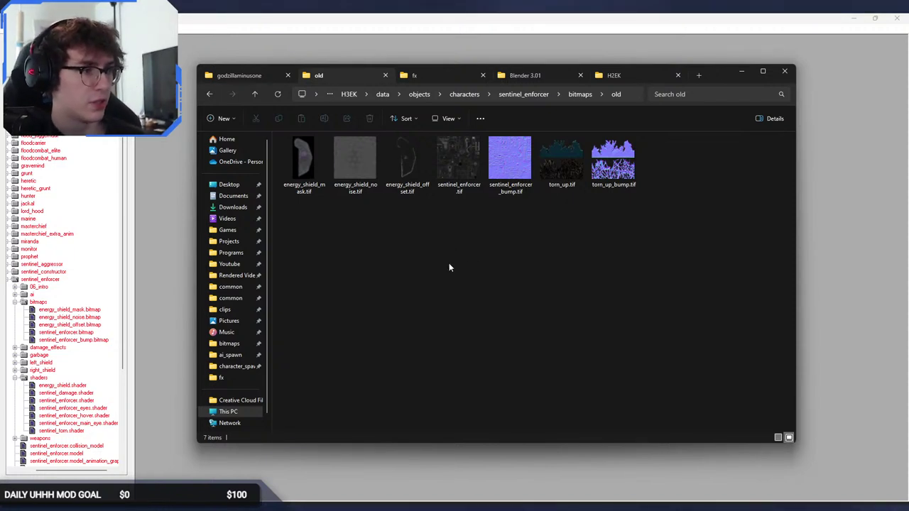
pyautogui.click(464, 169)
pyautogui.click(509, 170)
pyautogui.click(463, 175)
pyautogui.click(508, 166)
pyautogui.click(561, 167)
pyautogui.click(603, 183)
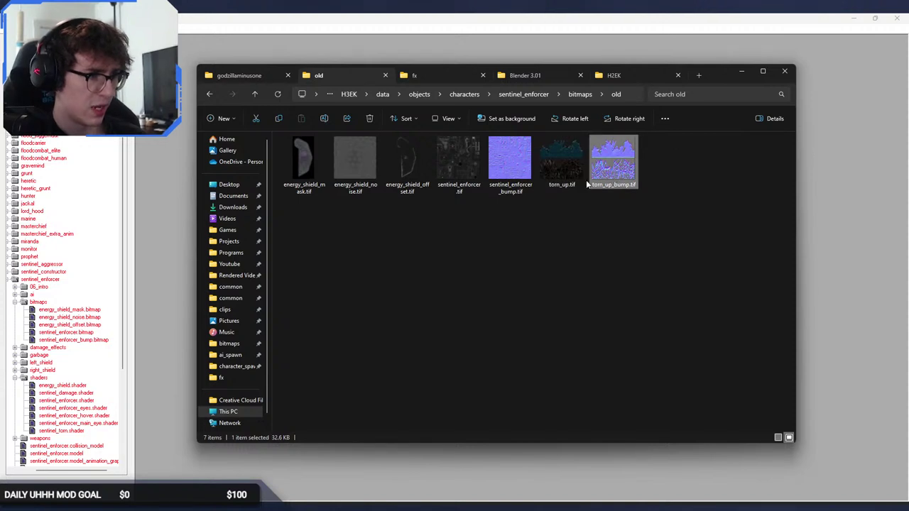
pyautogui.click(393, 189)
pyautogui.moveTo(441, 255); pyautogui.dragTo(279, 170)
pyautogui.moveTo(414, 245); pyautogui.dragTo(281, 156)
pyautogui.click(399, 254)
pyautogui.click(496, 179)
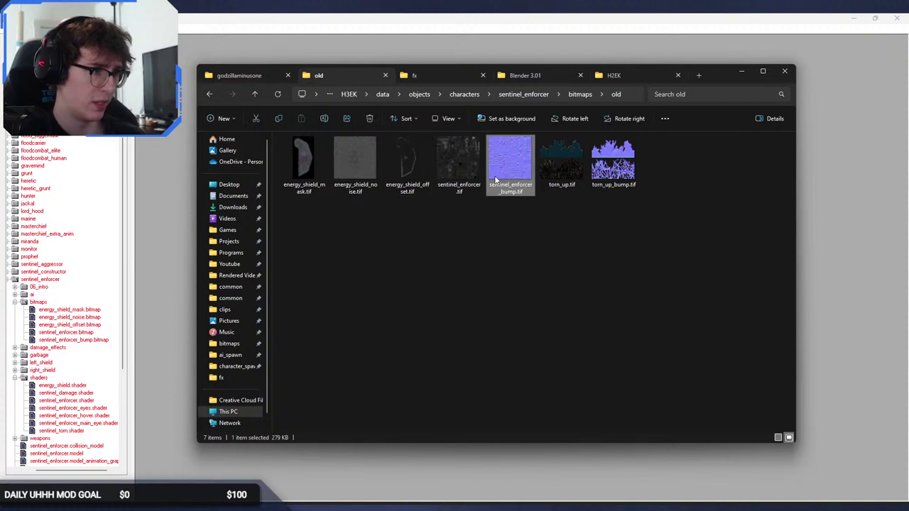
pyautogui.click(557, 186)
pyautogui.click(645, 171)
pyautogui.click(625, 177)
pyautogui.click(634, 255)
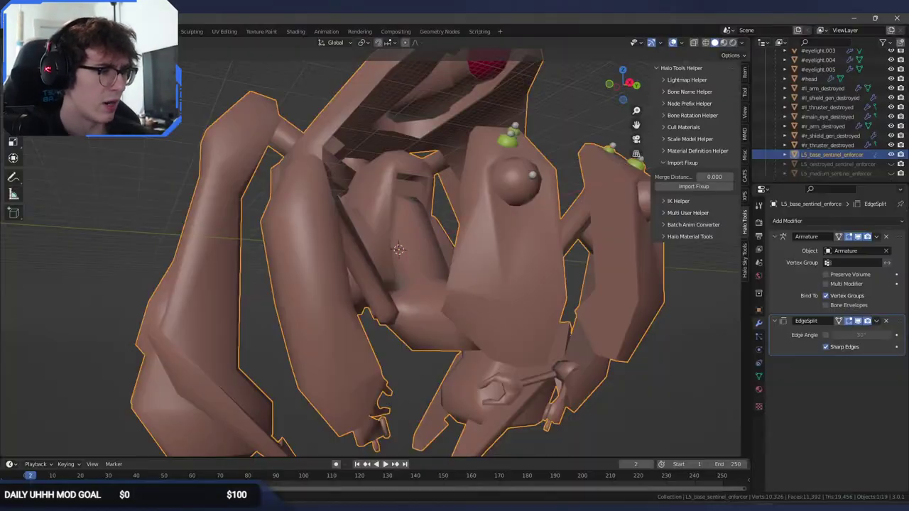
# Switch to Blender and expand the armature's b_hull and b_torso bones in the scene hierarchy.
pyautogui.moveTo(547, 384); pyautogui.dragTo(500, 391, button='middle')
pyautogui.scroll(5, 826, 103)
pyautogui.scroll(5, 826, 103)
pyautogui.scroll(15, 906, 135)
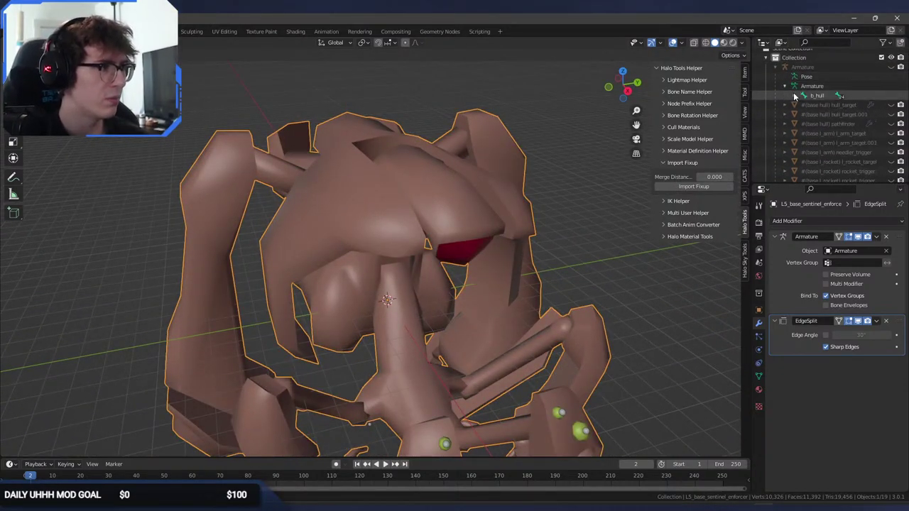
pyautogui.click(794, 95)
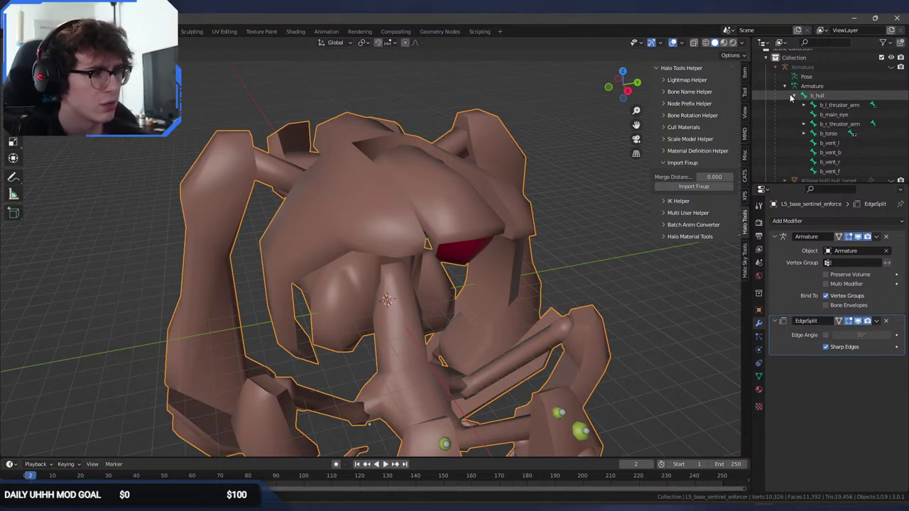
pyautogui.click(804, 134)
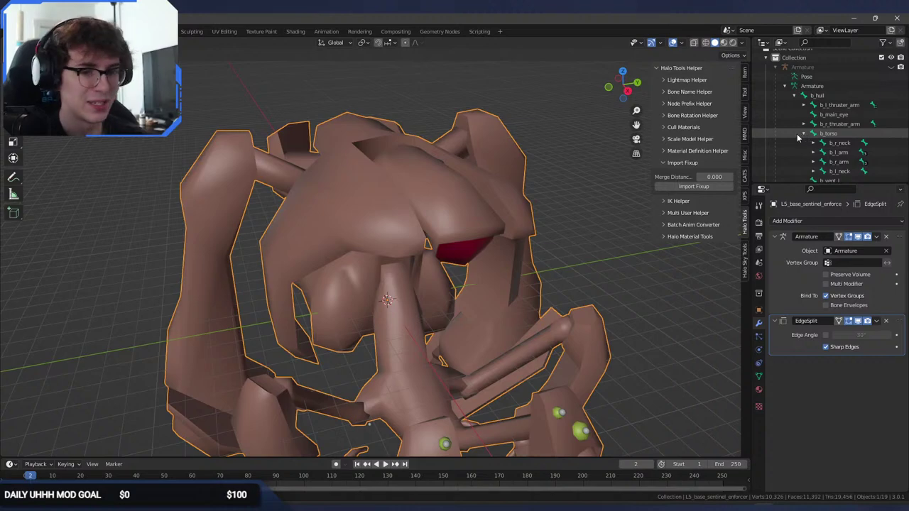
# Examine the L5_base_sentinel_enforcer mesh in Edit and Object Mode from several sides and look through its vertex groups.
pyautogui.scroll(3, 519, 243)
pyautogui.moveTo(520, 242); pyautogui.dragTo(466, 256, button='middle')
pyautogui.press('Tab')
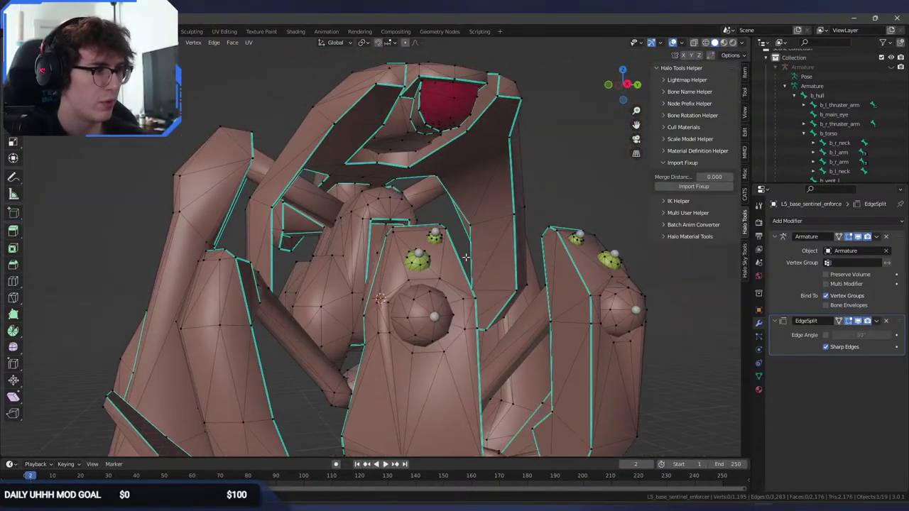
pyautogui.press('Tab')
pyautogui.click(758, 376)
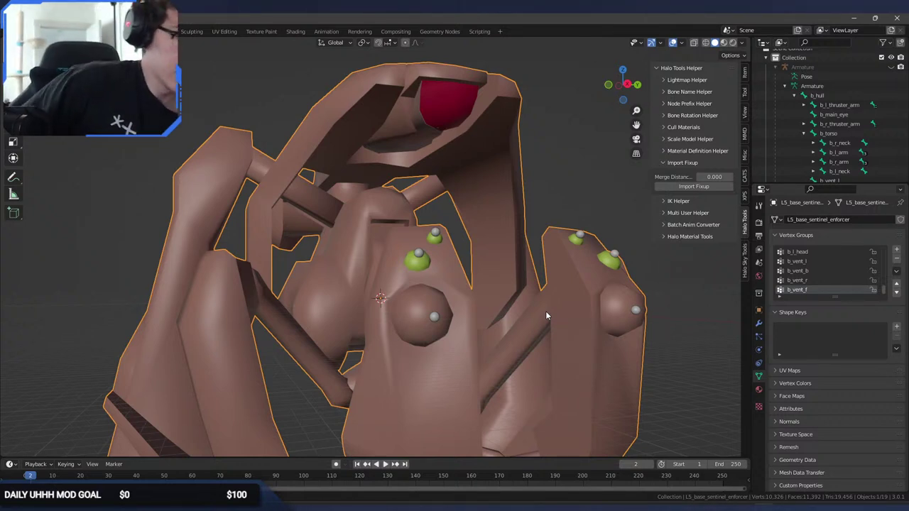
pyautogui.press('Tab')
pyautogui.moveTo(500, 277); pyautogui.dragTo(513, 338, button='middle')
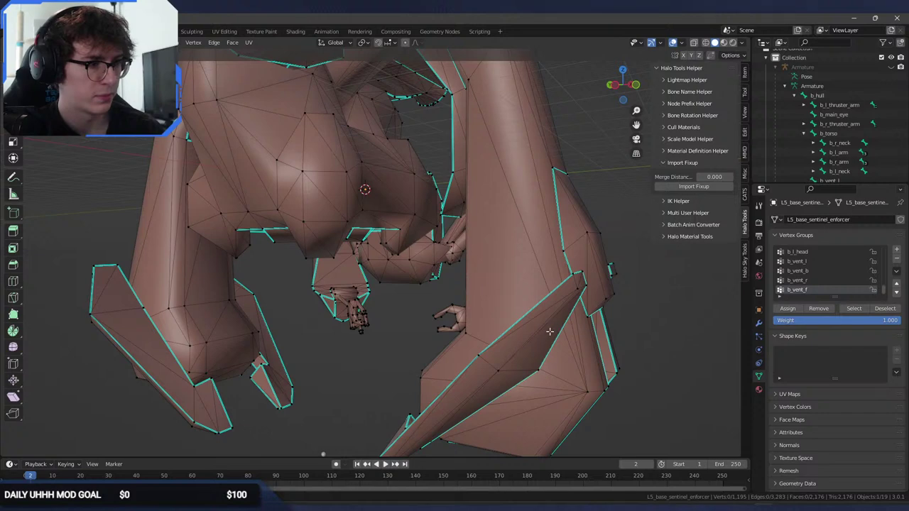
pyautogui.press('Tab')
pyautogui.moveTo(578, 298); pyautogui.dragTo(620, 297, button='middle')
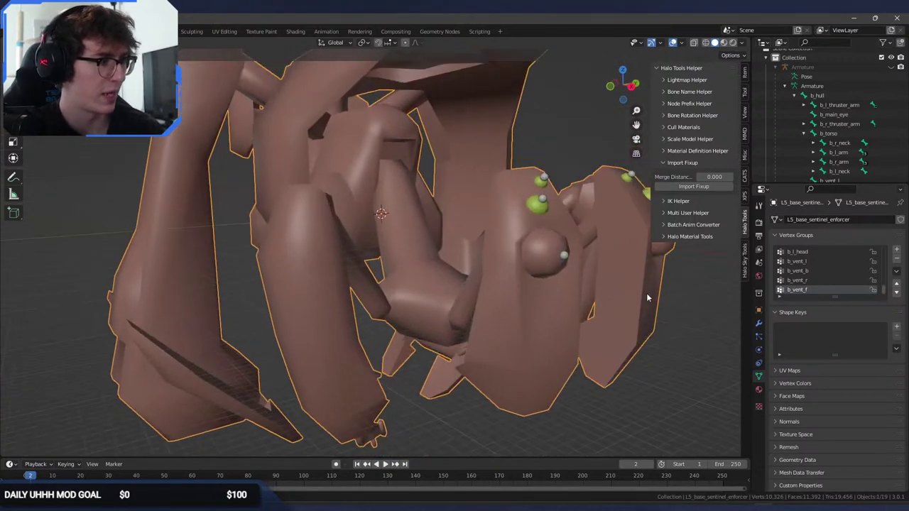
pyautogui.scroll(5, 799, 258)
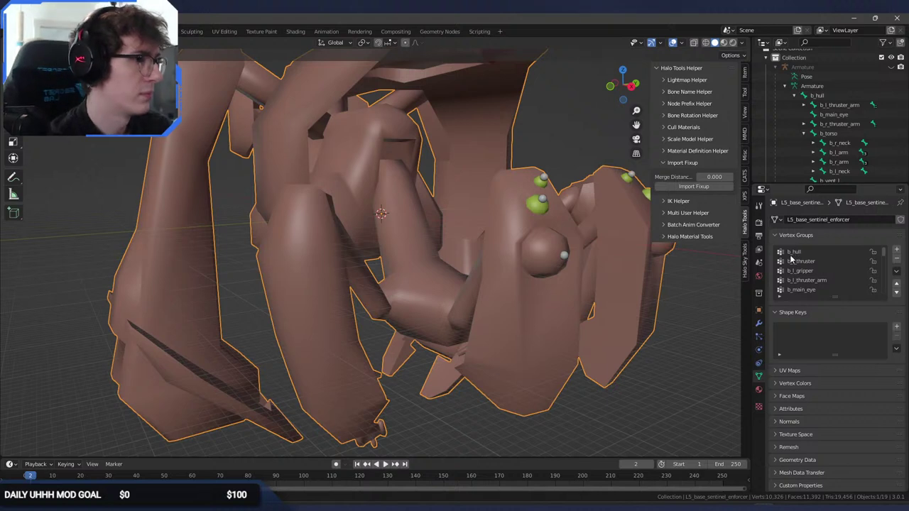
# Expand the complete bone hierarchy beneath b_hull and look through the bones down to the vents.
pyautogui.click(795, 96)
pyautogui.keyDown('shift'); pyautogui.click(795, 95); pyautogui.keyUp('shift')
pyautogui.scroll(-1, 816, 128)
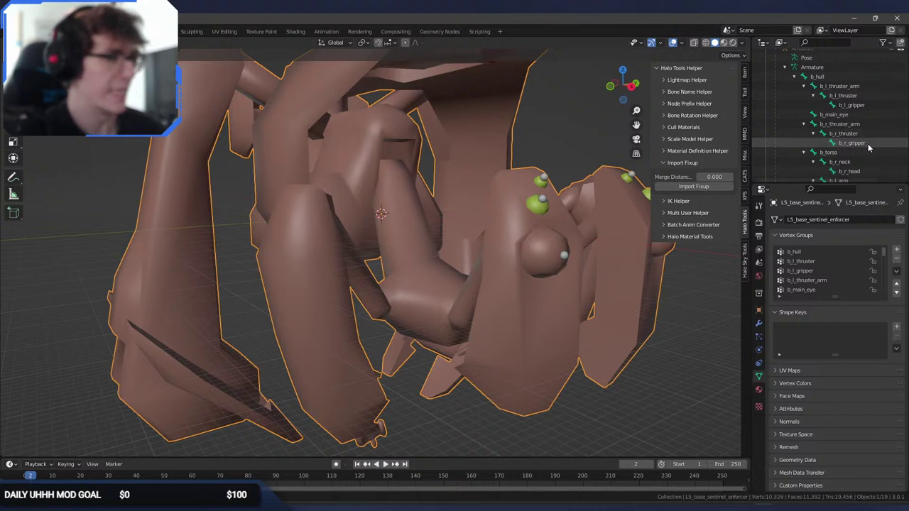
pyautogui.scroll(-5, 872, 148)
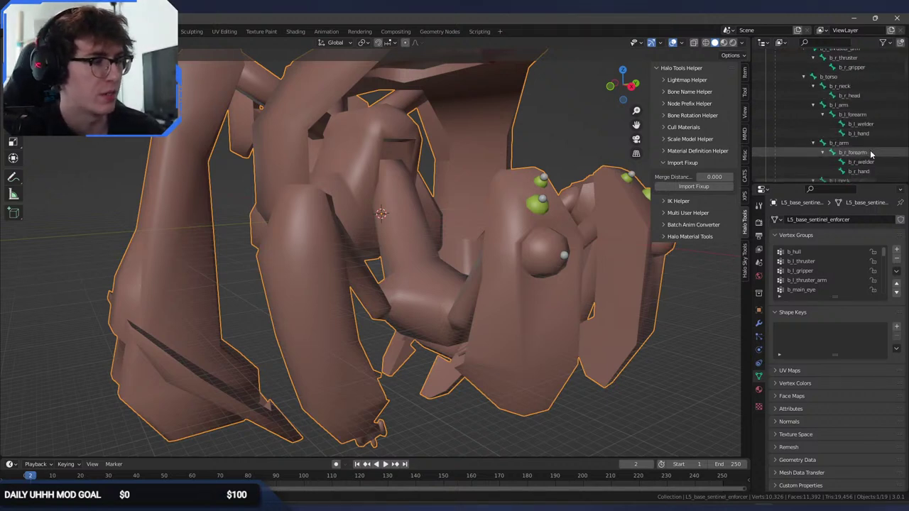
pyautogui.scroll(-1, 866, 150)
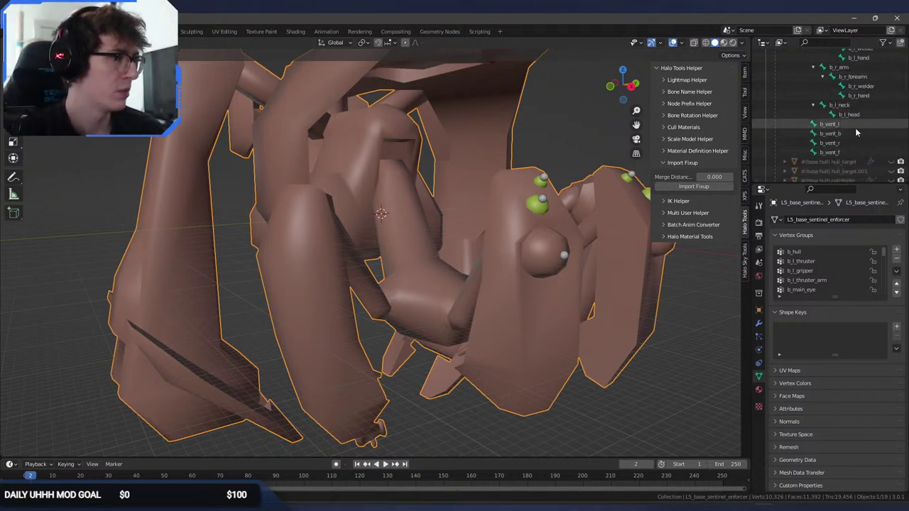
# Select the full range of bones from b_hull through the vent bones in the scene hierarchy.
pyautogui.click(856, 133)
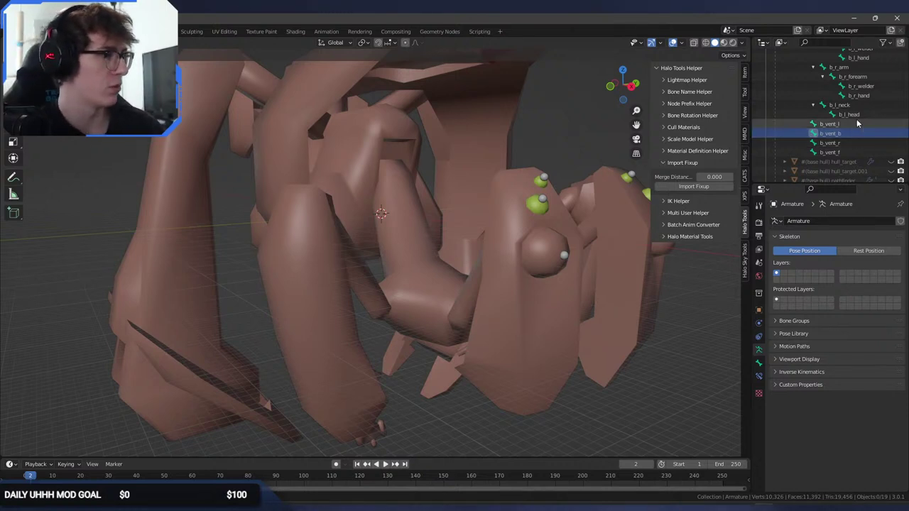
pyautogui.click(862, 95)
pyautogui.scroll(1, 871, 78)
pyautogui.scroll(3, 867, 82)
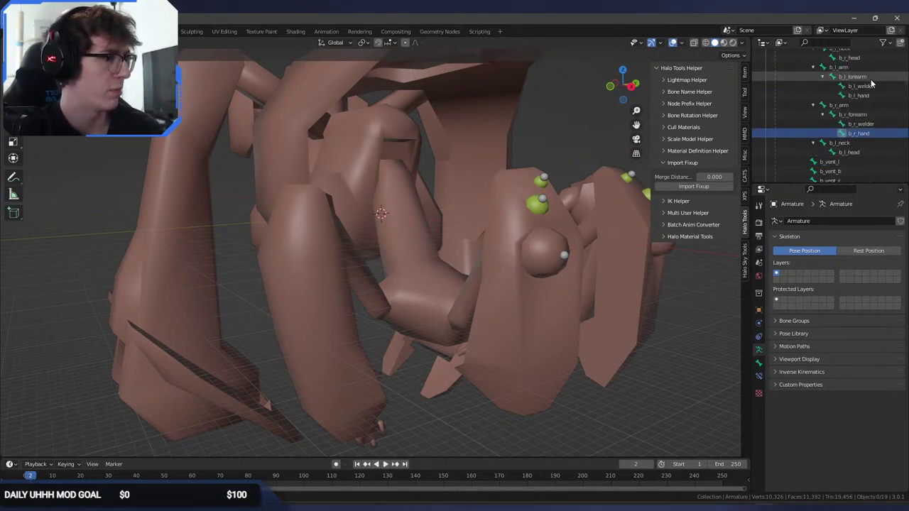
pyautogui.scroll(2, 861, 86)
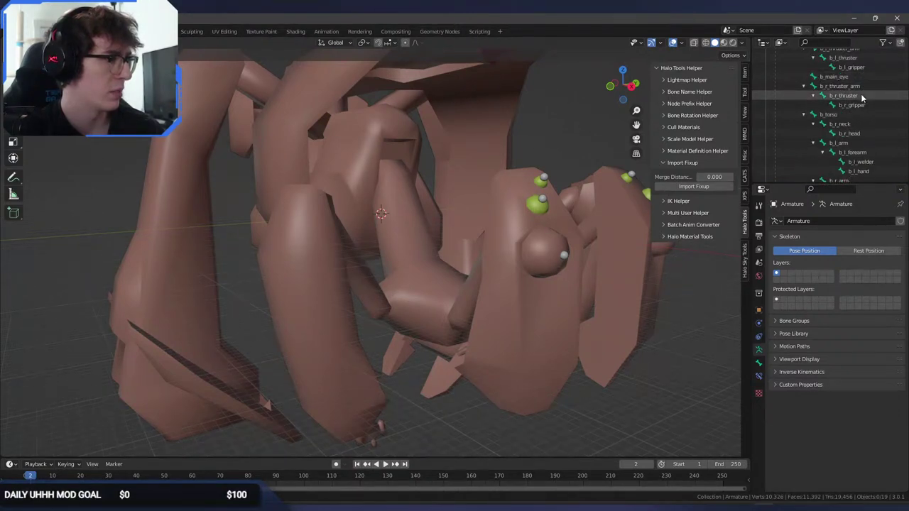
pyautogui.scroll(1, 848, 76)
pyautogui.click(836, 61)
pyautogui.scroll(-6, 858, 121)
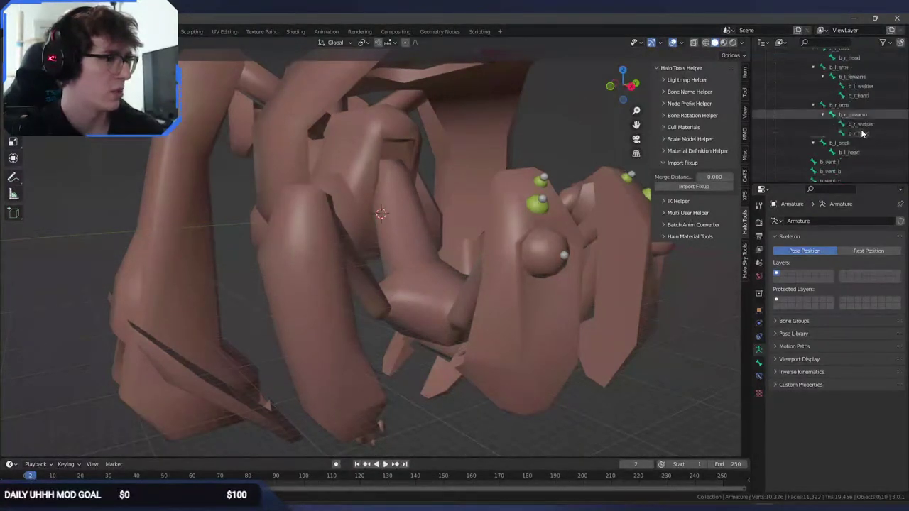
pyautogui.keyDown('shift'); pyautogui.click(838, 170); pyautogui.keyUp('shift')
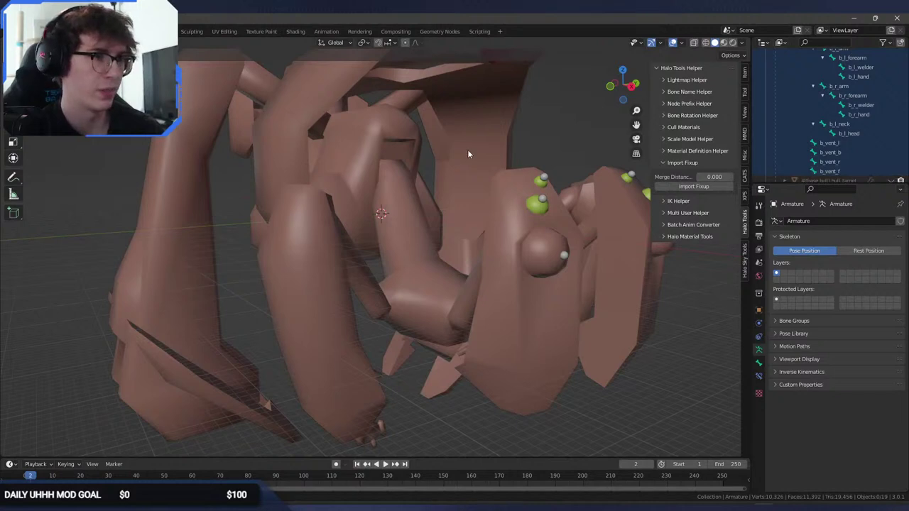
# Unhide the Armature object and select it in the 3D view.
pyautogui.scroll(8, 830, 83)
pyautogui.click(890, 74)
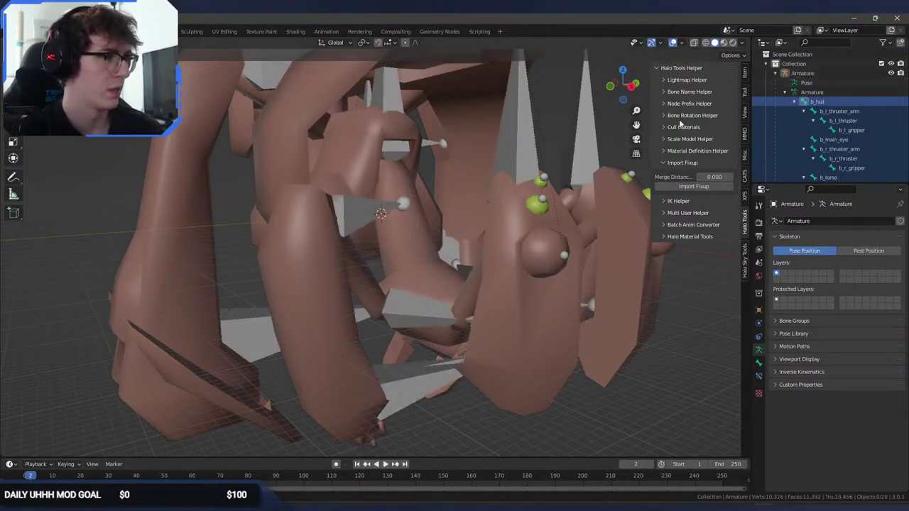
pyautogui.click(530, 151)
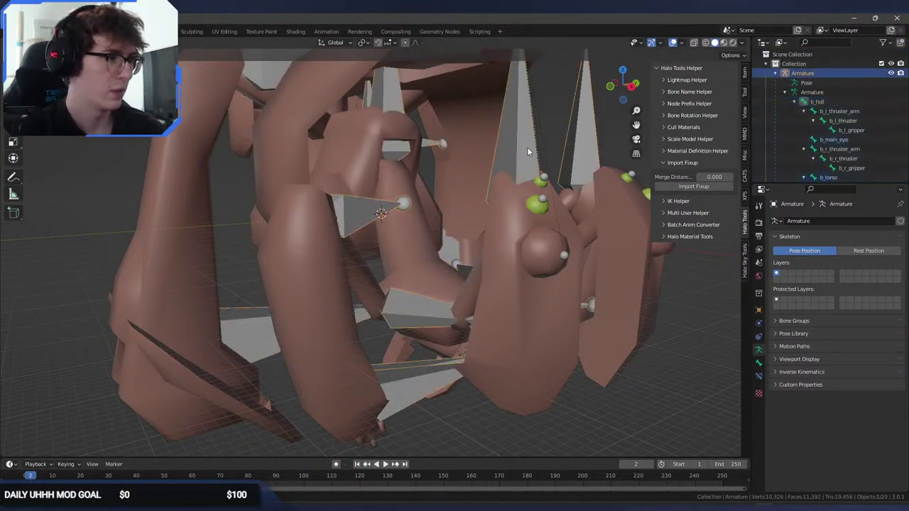
# Try to batch rename the bones from b_hull through b_vent_f in Object Mode using the Bones data type.
pyautogui.click(817, 102)
pyautogui.scroll(-8, 861, 140)
pyautogui.scroll(-1, 857, 141)
pyautogui.keyDown('shift'); pyautogui.click(854, 140); pyautogui.keyUp('shift')
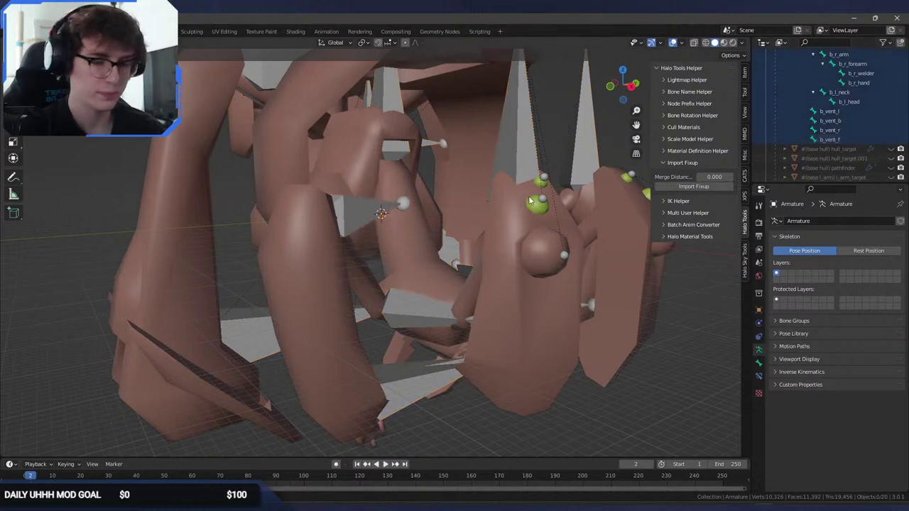
pyautogui.hotkey('ctrl', 'F2')
pyautogui.click(557, 214)
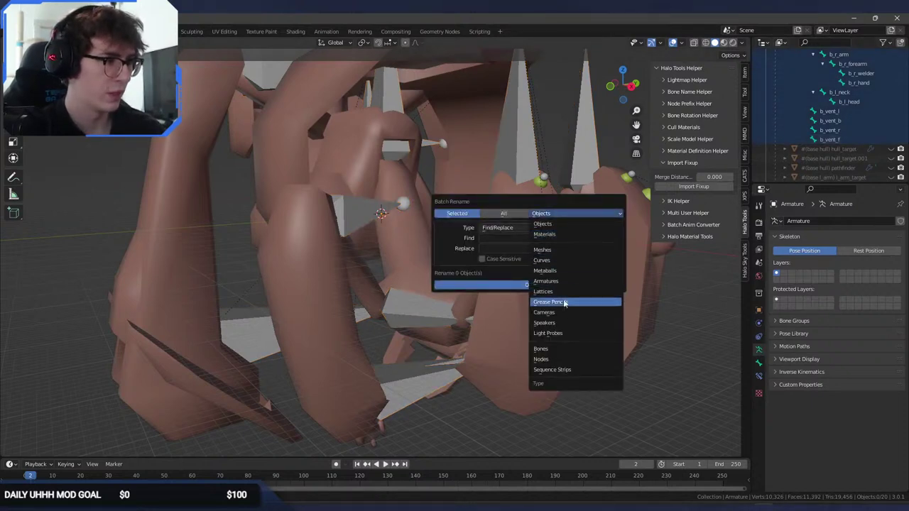
pyautogui.click(556, 350)
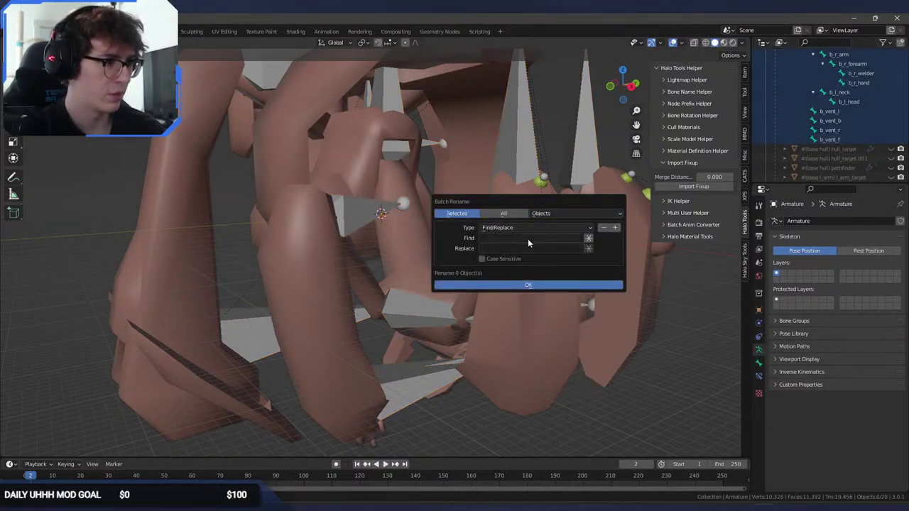
pyautogui.press('Escape')
# Batch rename all the armature's bones in Edit Mode, finding b_ and replacing it with nothing.
pyautogui.click(453, 123)
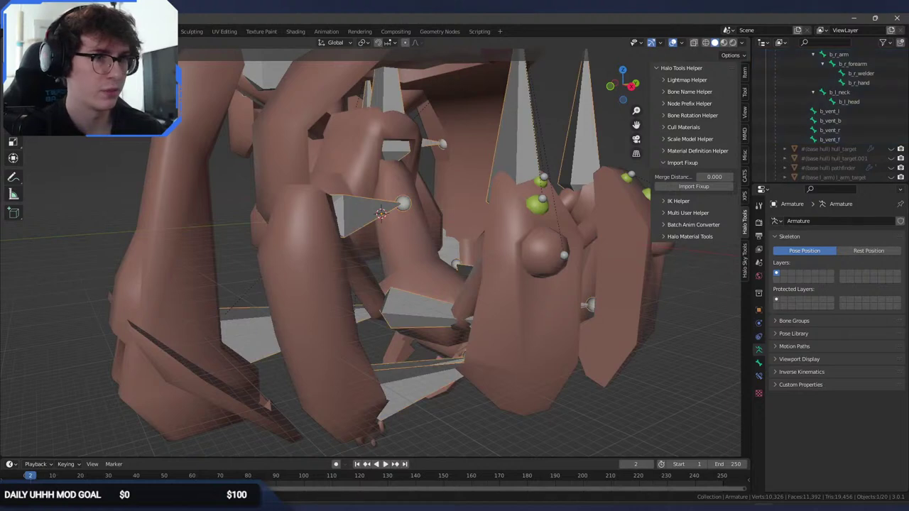
pyautogui.press('Tab')
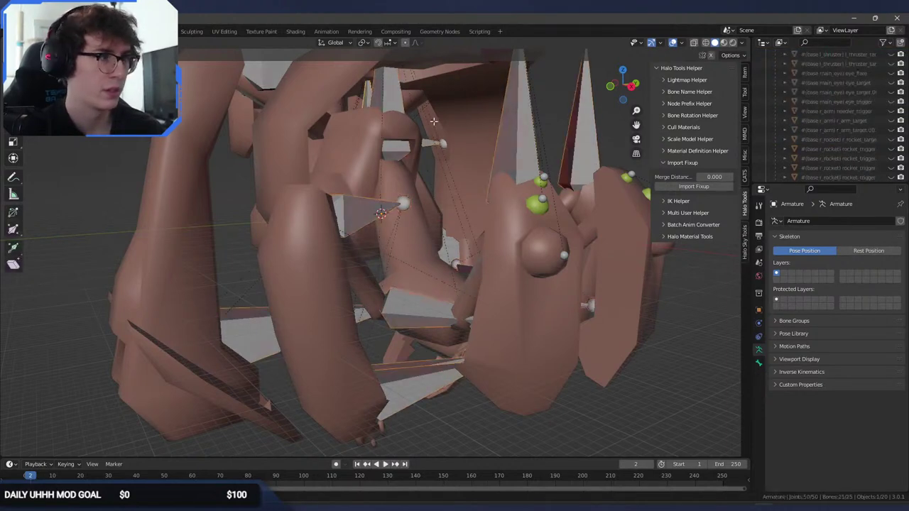
pyautogui.hotkey('ctrl', 'F2')
pyautogui.click(499, 156)
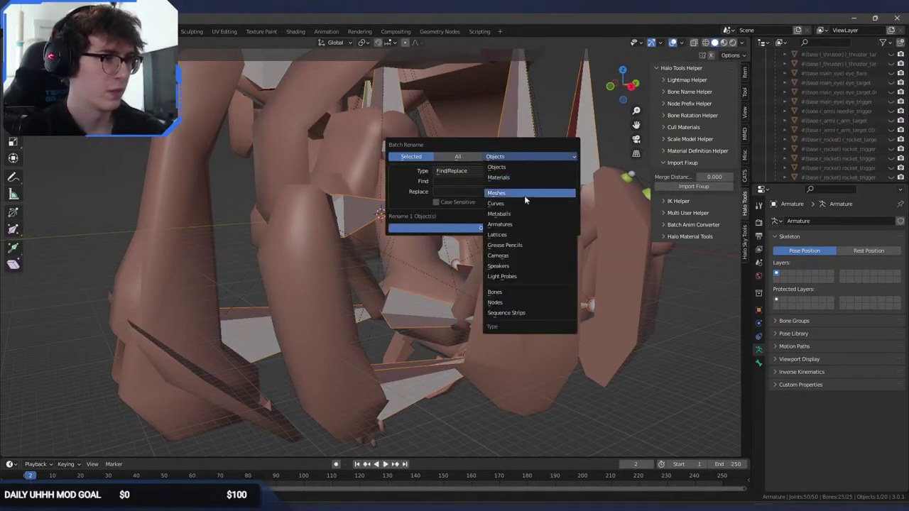
pyautogui.click(502, 293)
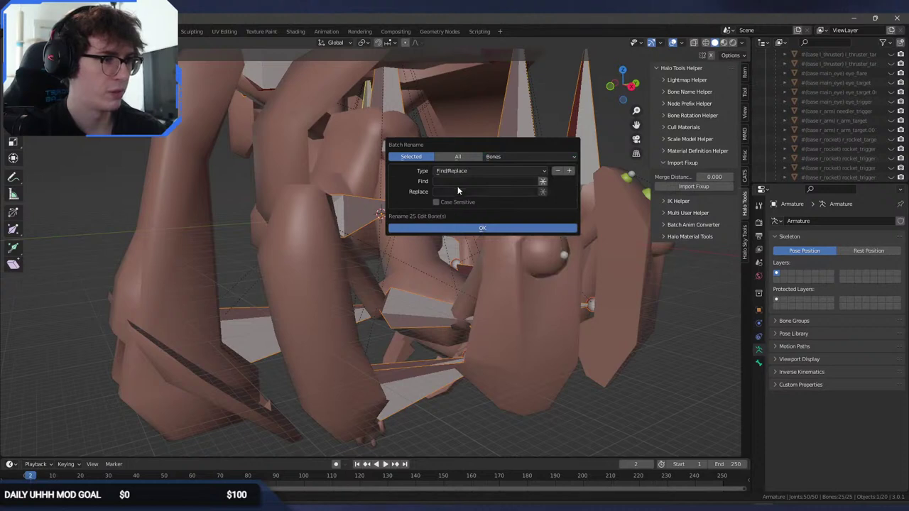
pyautogui.click(457, 181)
pyautogui.write('b_')
pyautogui.press('Return')
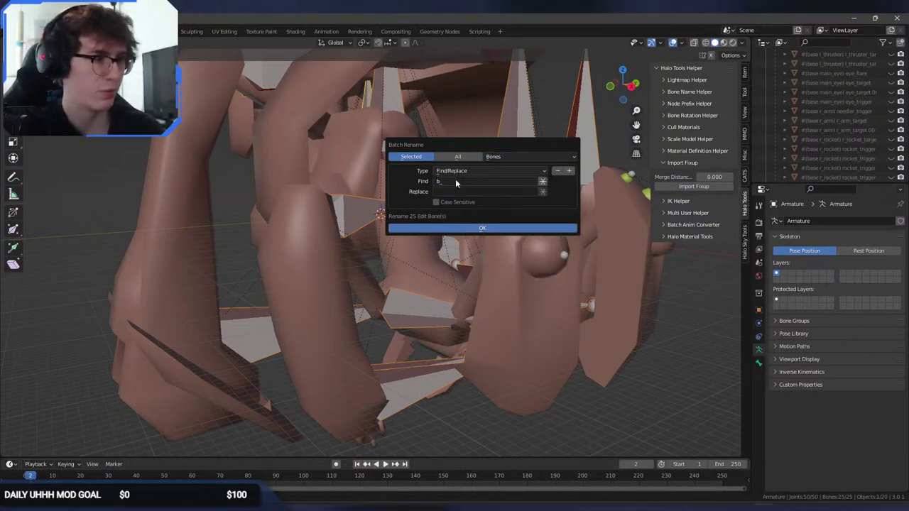
pyautogui.click(490, 228)
pyautogui.click(491, 229)
# Expand the whole bone hierarchy beneath hull and check the renamed bones.
pyautogui.scroll(10, 824, 114)
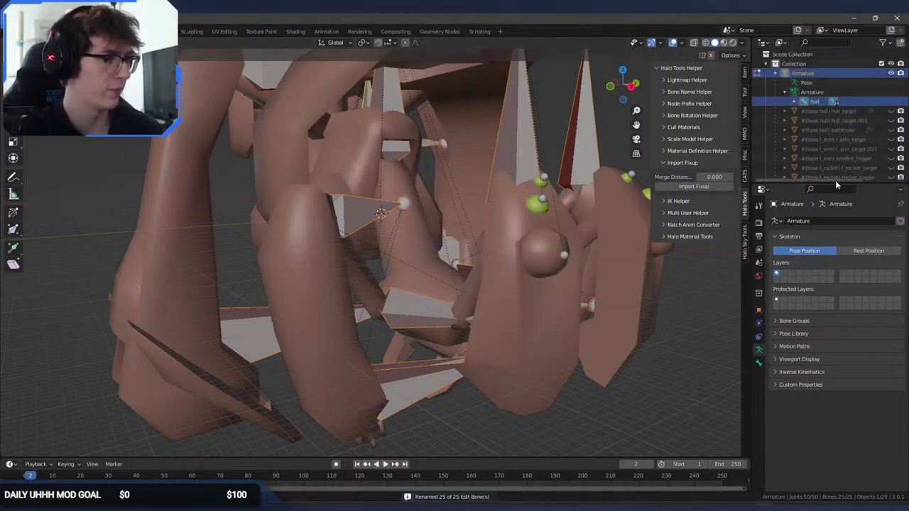
pyautogui.click(794, 102)
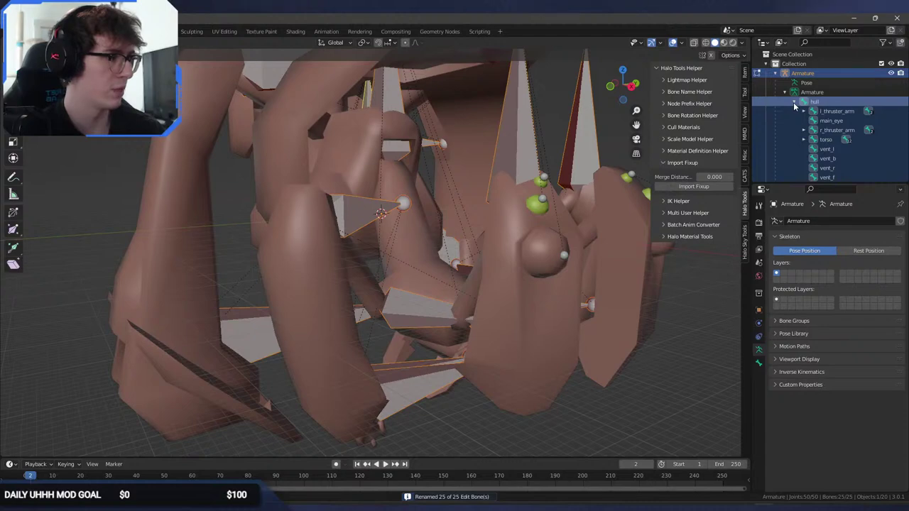
pyautogui.click(801, 103)
pyautogui.moveTo(384, 178); pyautogui.dragTo(355, 172, button='middle')
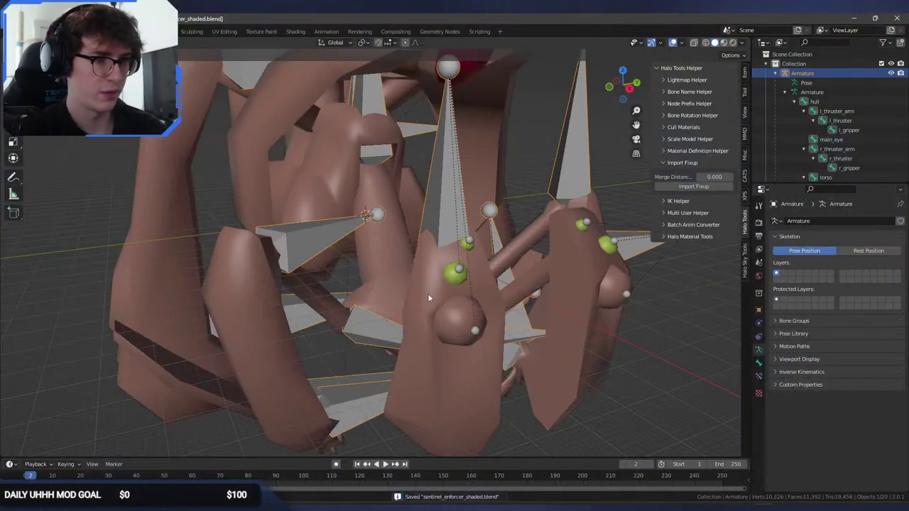
# Look over the L5_base_sentinel_enforcer mesh in Edit Mode, and close sentinel_enforcer_shaded.blend without saving.
pyautogui.press('Tab')
pyautogui.moveTo(428, 293); pyautogui.dragTo(390, 287, button='middle')
pyautogui.scroll(-4, 424, 338)
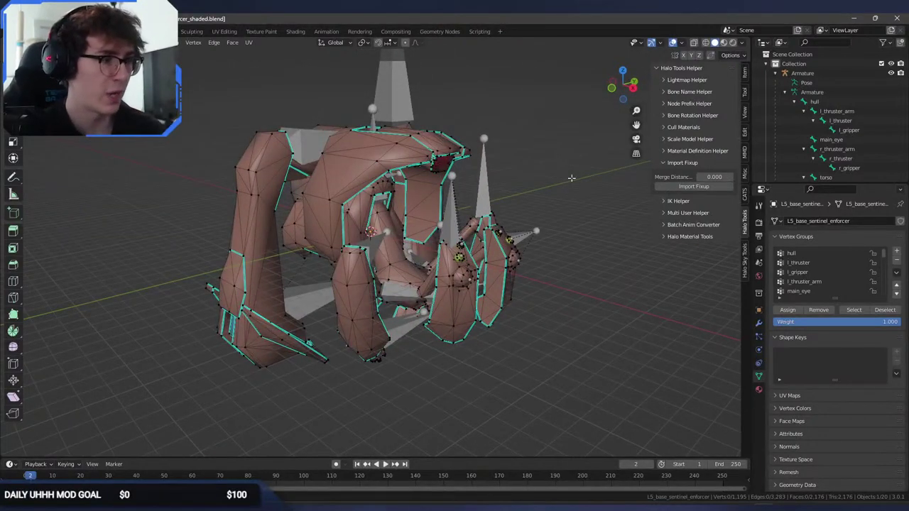
pyautogui.click(897, 18)
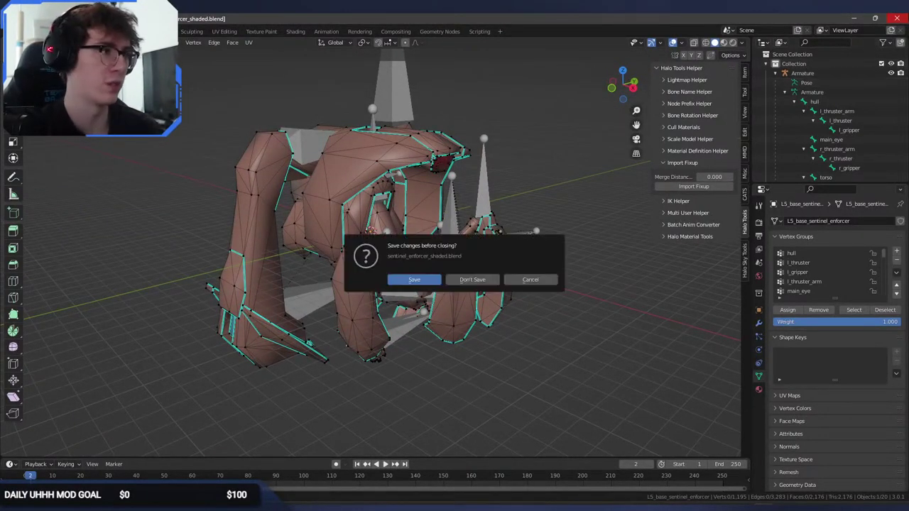
pyautogui.click(473, 279)
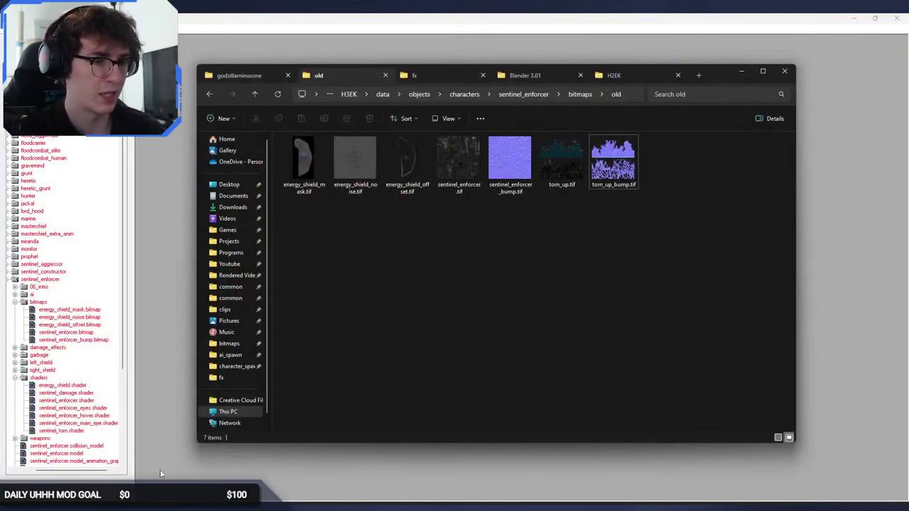
# Switch to Blender 4.0 and open the recent file sentinel_enforcer.blend.
pyautogui.click(399, 506)
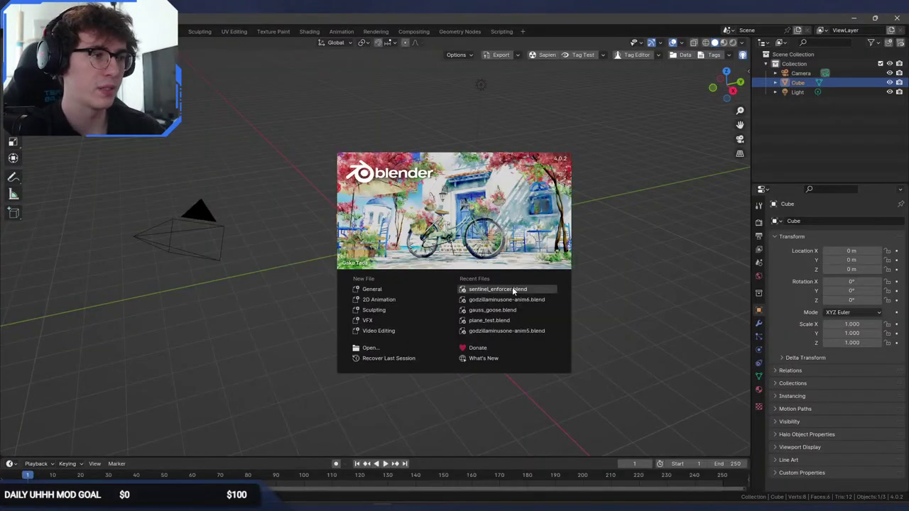
pyautogui.click(512, 289)
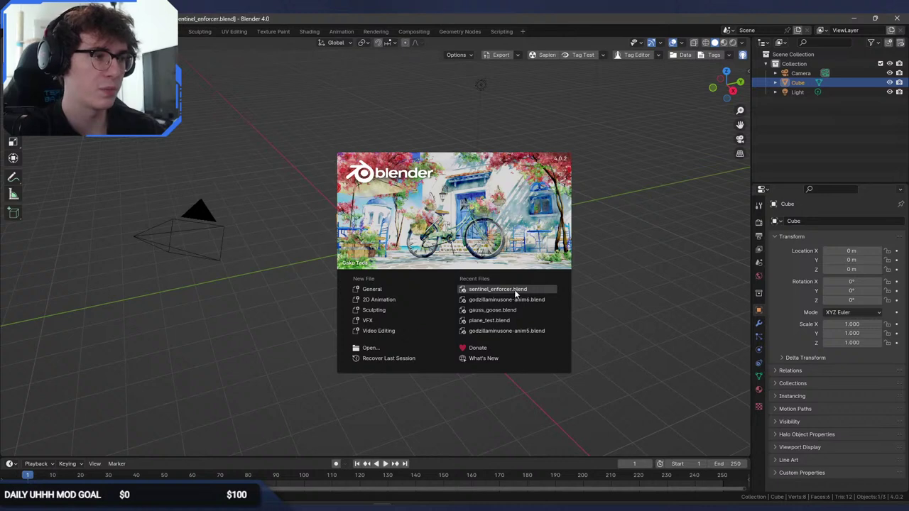
pyautogui.moveTo(455, 269)
pyautogui.mouseDown(button='middle')
pyautogui.moveTo(421, 274)
pyautogui.moveTo(441, 270)
pyautogui.mouseUp(button='middle')
pyautogui.scroll(3, 441, 270)
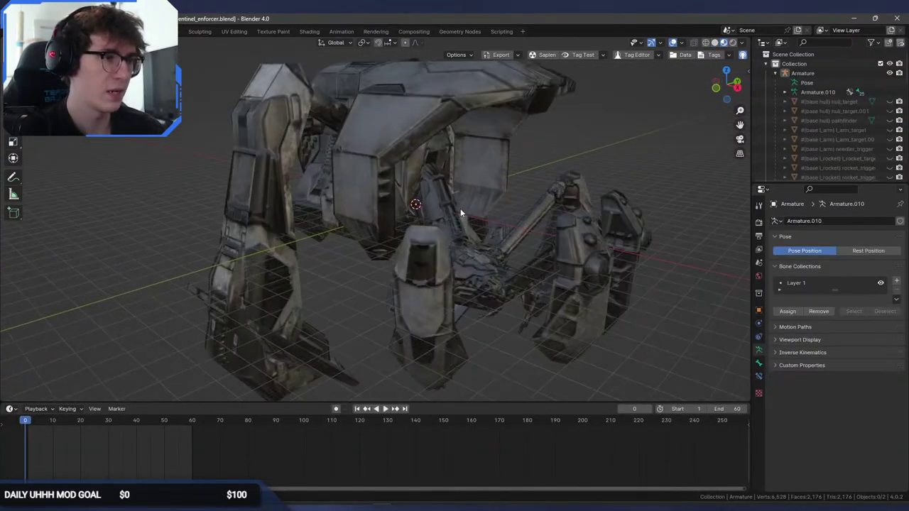
# Select the textured enforcer mesh and examine its materials, vertex groups and Halo Regions data.
pyautogui.click(459, 212)
pyautogui.click(759, 392)
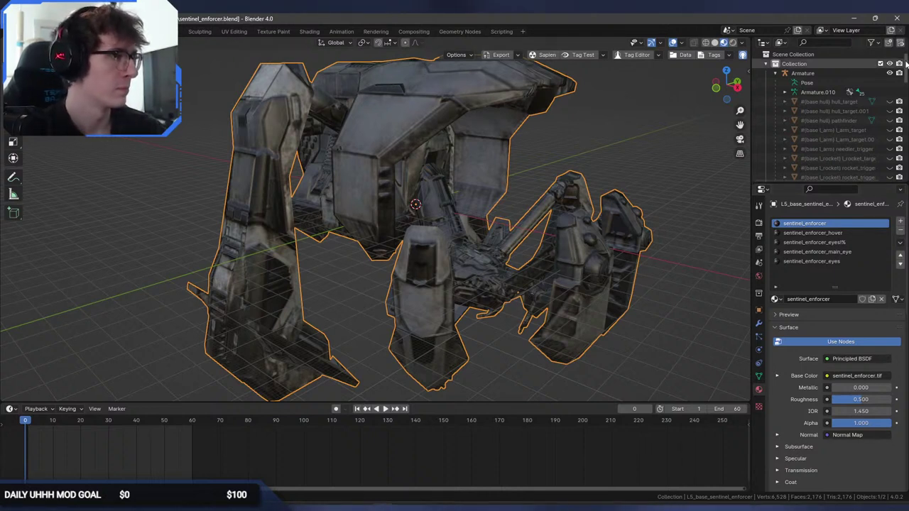
pyautogui.click(760, 376)
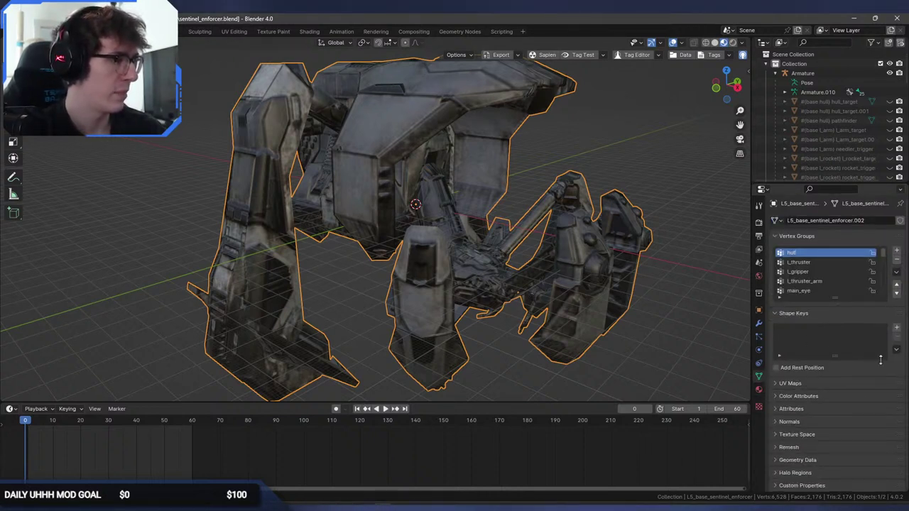
pyautogui.click(816, 473)
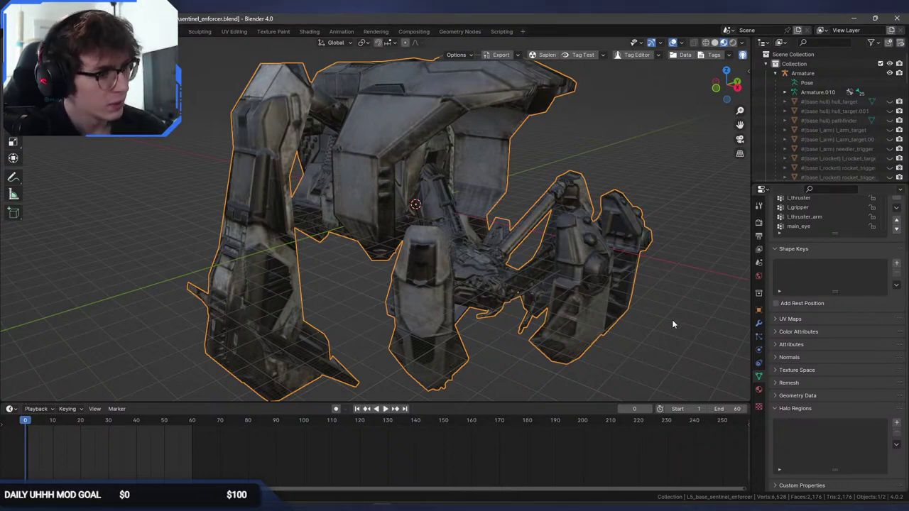
pyautogui.moveTo(594, 296); pyautogui.dragTo(565, 293, button='middle')
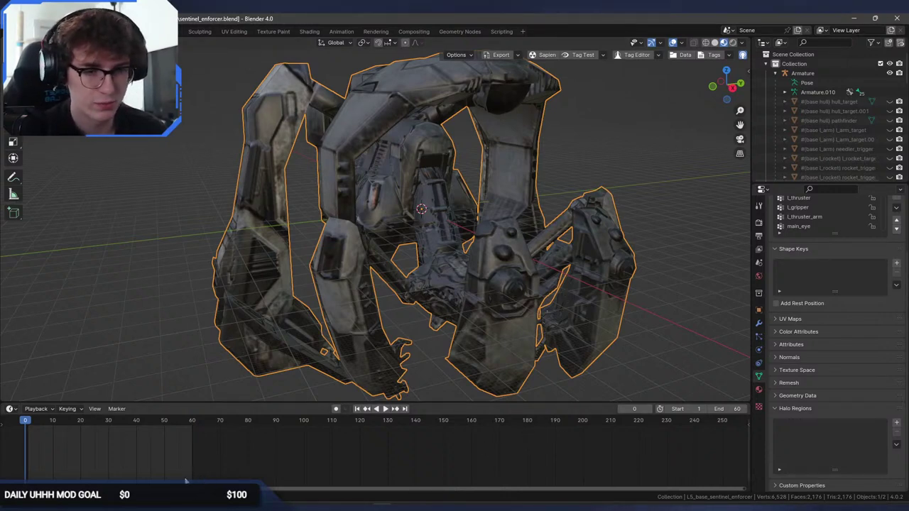
pyautogui.moveTo(410, 323); pyautogui.dragTo(298, 304, button='middle')
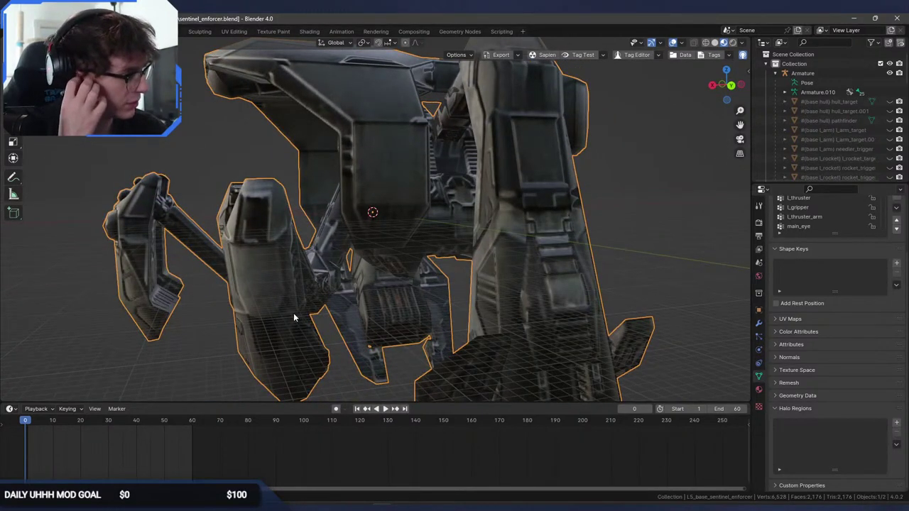
pyautogui.moveTo(279, 335); pyautogui.dragTo(408, 319, button='middle')
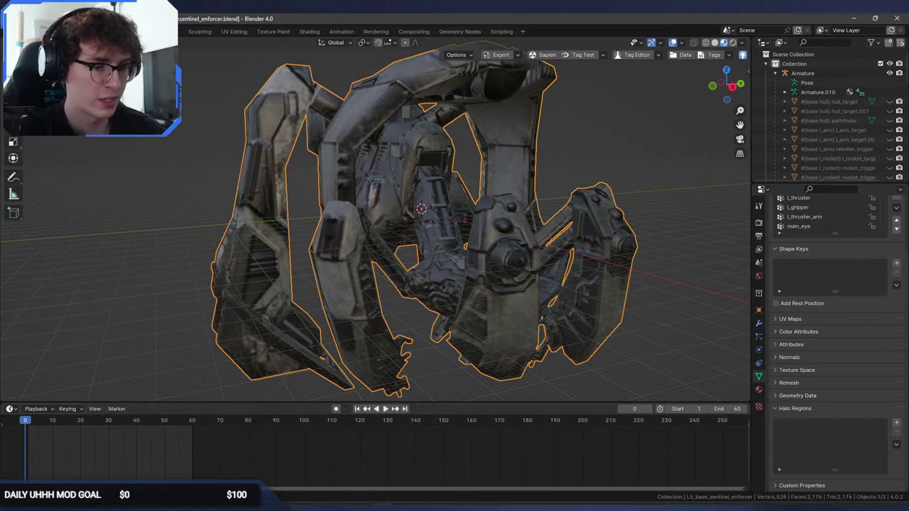
# Launch Blender 3.0.1 from the Blender 3.01 folder and reopen sentinel_enforcer_shaded.blend.
pyautogui.click(381, 506)
pyautogui.click(520, 78)
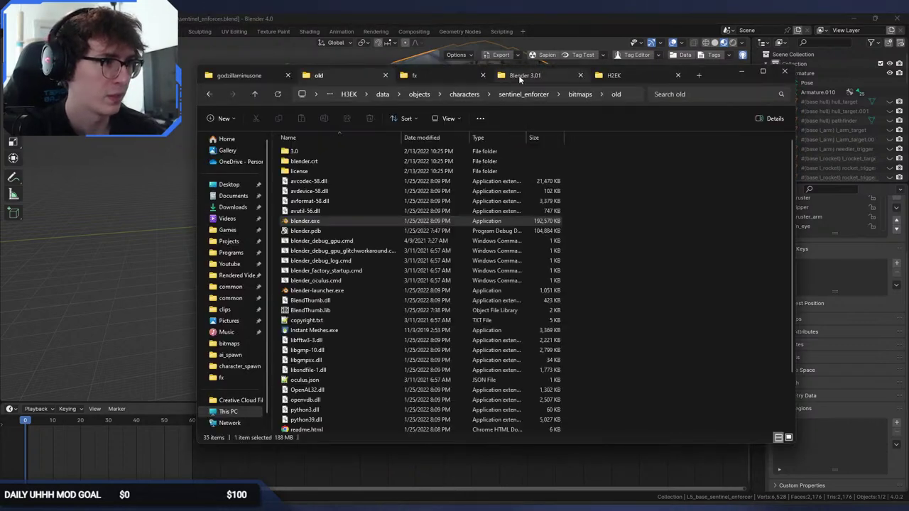
pyautogui.doubleClick(332, 222)
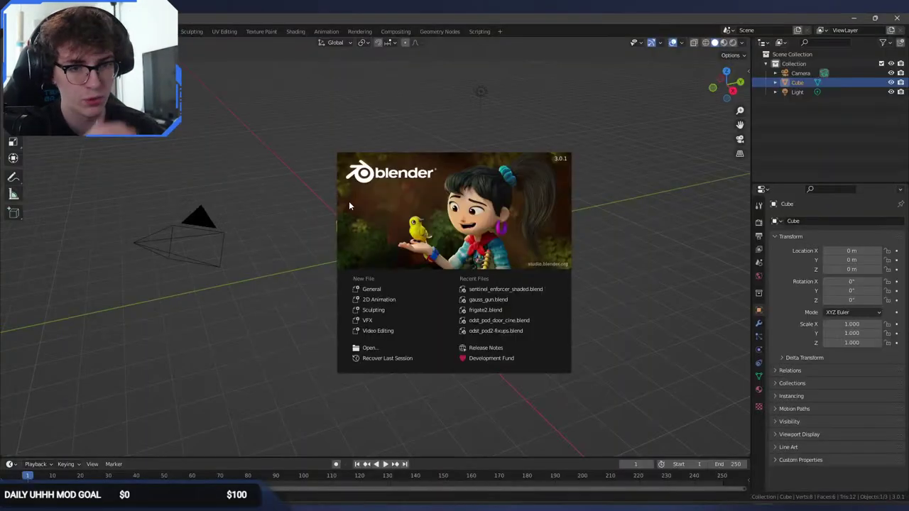
pyautogui.click(504, 289)
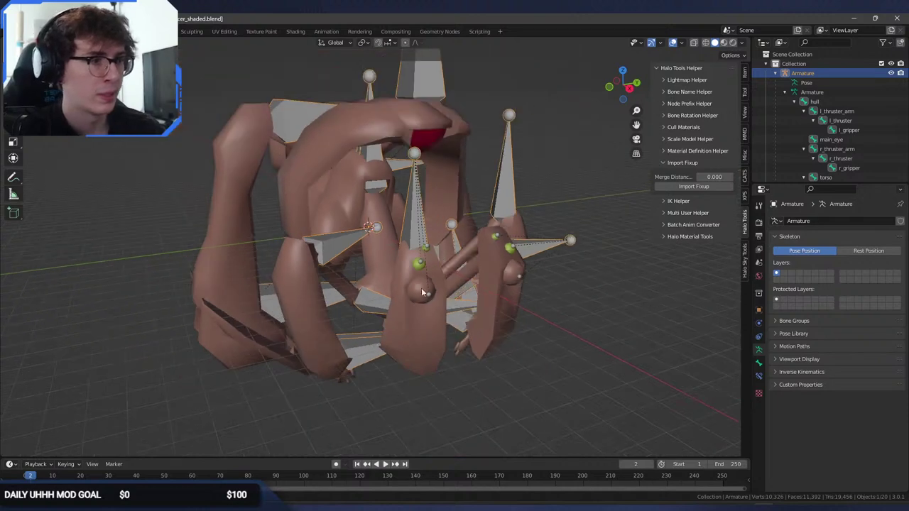
# Hide the Armature object in the 3D view and select the L5_base_sentinel_enforcer mesh.
pyautogui.click(428, 275)
pyautogui.click(415, 238)
pyautogui.press('h')
pyautogui.click(480, 268)
pyautogui.scroll(-1, 809, 158)
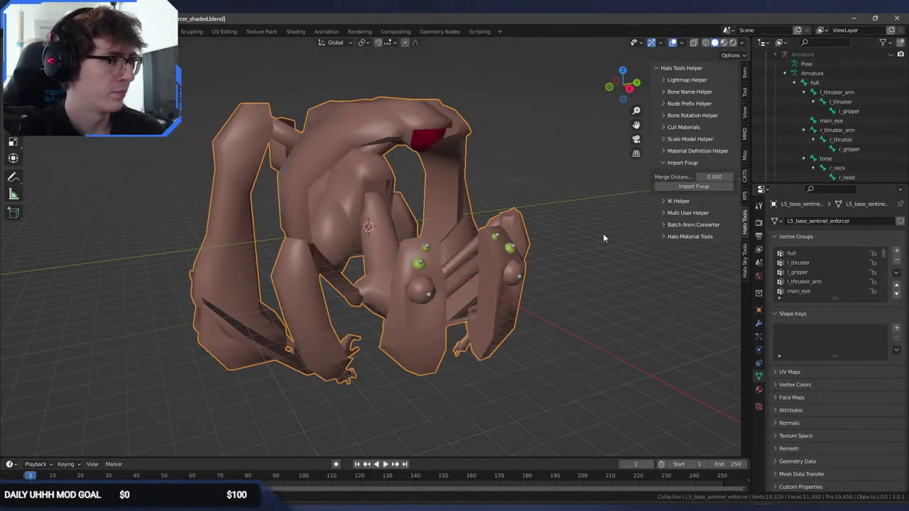
# Put the enforcer mesh in Edit Mode and expand its Face Maps list to show every entry.
pyautogui.press('Tab')
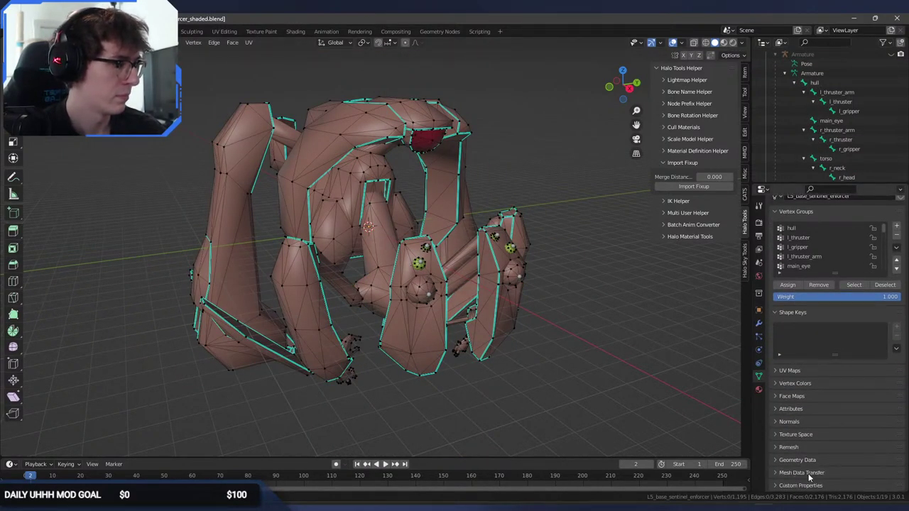
pyautogui.click(792, 396)
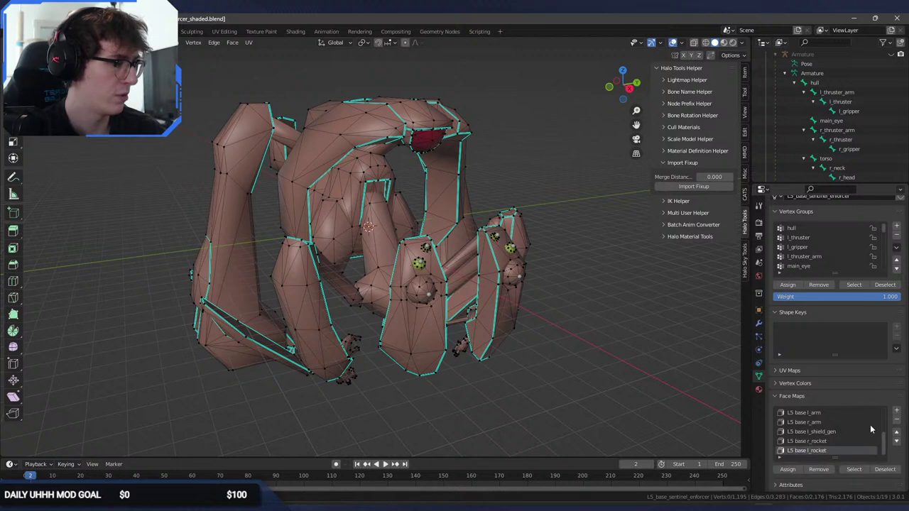
pyautogui.moveTo(831, 460); pyautogui.dragTo(831, 506)
pyautogui.scroll(-3, 836, 461)
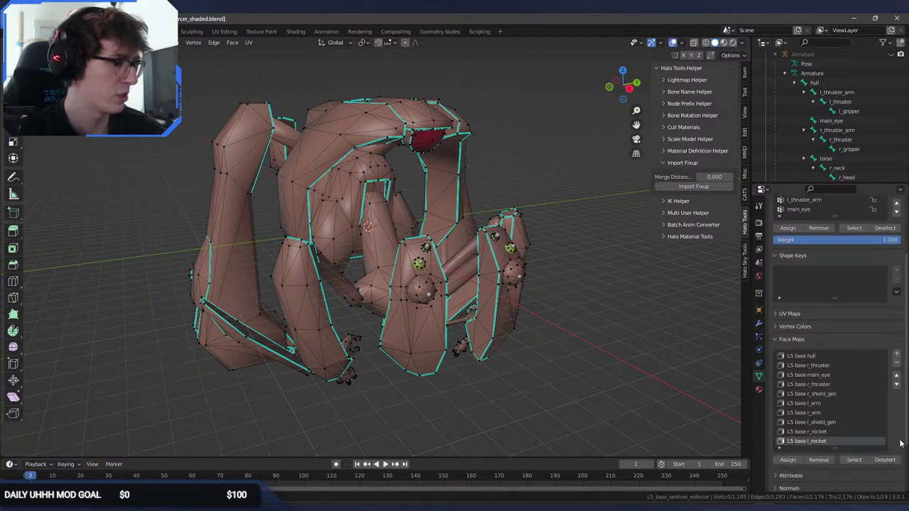
# Select the faces of the L5 base hull face map and assign them to a new vertex group named L5 base hull.
pyautogui.click(838, 358)
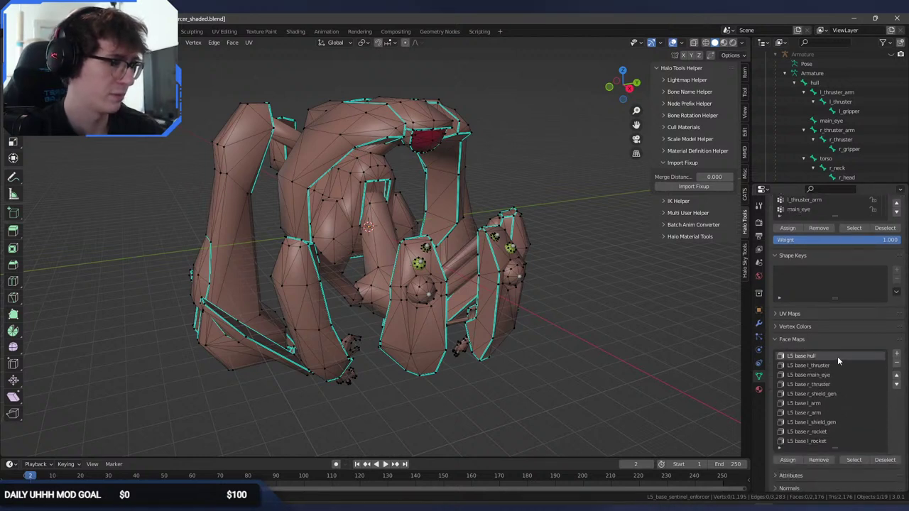
pyautogui.click(853, 460)
pyautogui.scroll(3, 892, 284)
pyautogui.click(896, 252)
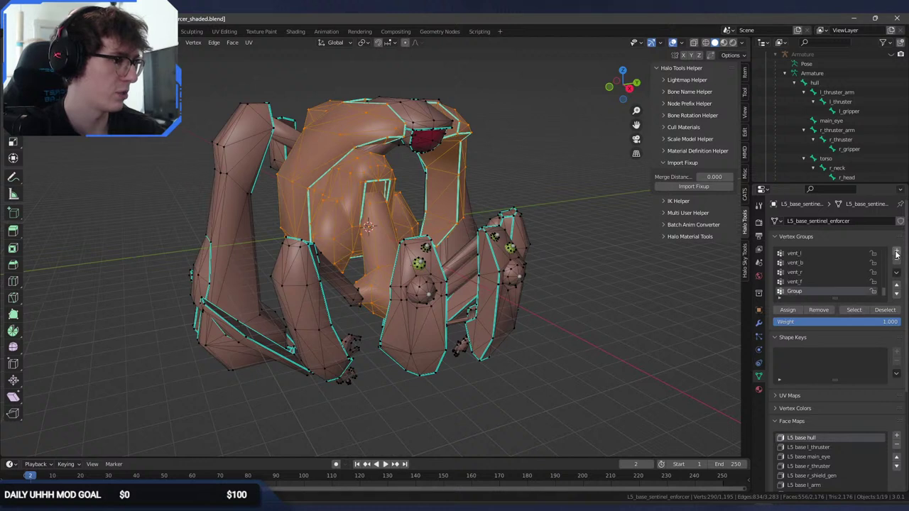
pyautogui.click(784, 310)
# Assign only the L5 base l_thruster face map's faces to a new vertex group named L5 base l_thruster.
pyautogui.click(821, 450)
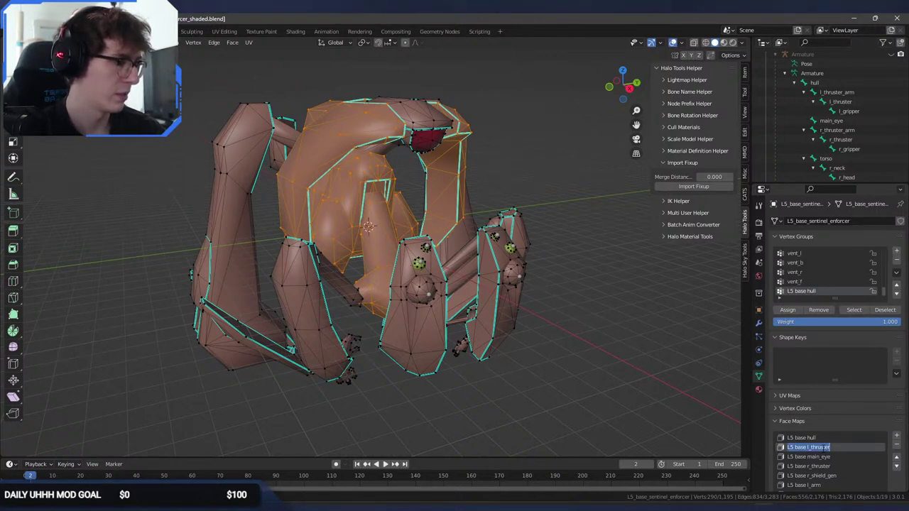
pyautogui.click(622, 365)
pyautogui.scroll(-3, 831, 442)
pyautogui.click(849, 486)
pyautogui.scroll(3, 874, 317)
pyautogui.click(897, 251)
pyautogui.doubleClick(814, 291)
pyautogui.write('L5 base l_thruster')
pyautogui.press('Return')
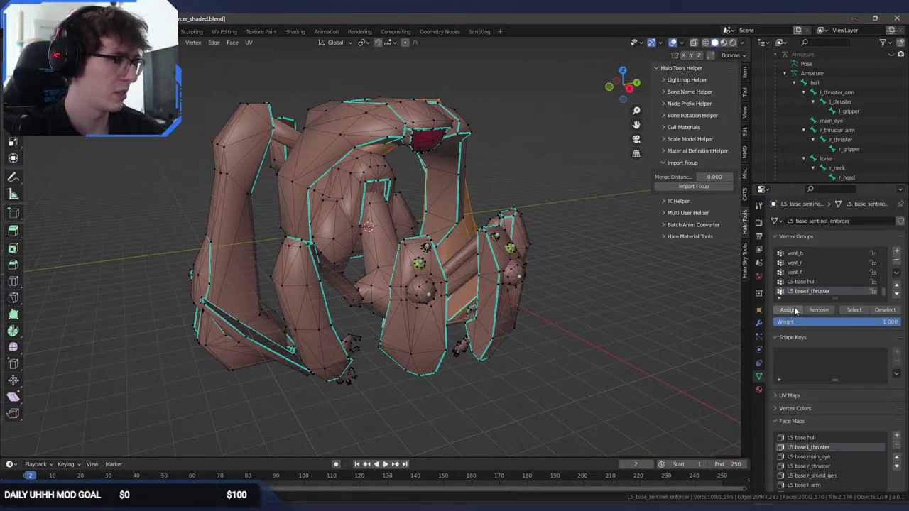
pyautogui.click(784, 311)
# Select only the L5 base main_eye face map's faces and assign them to a new vertex group named L5 base main_eye.
pyautogui.hotkey('alt', 'a')
pyautogui.click(816, 457)
pyautogui.scroll(-3, 845, 458)
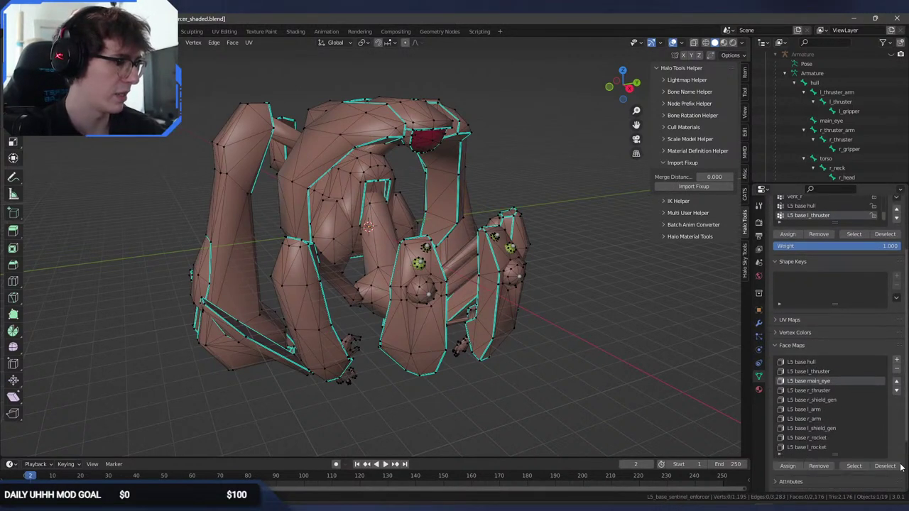
pyautogui.click(855, 467)
pyautogui.scroll(3, 852, 369)
pyautogui.click(896, 252)
pyautogui.doubleClick(827, 291)
pyautogui.write('L5 base l_thruster')
pyautogui.press('Return')
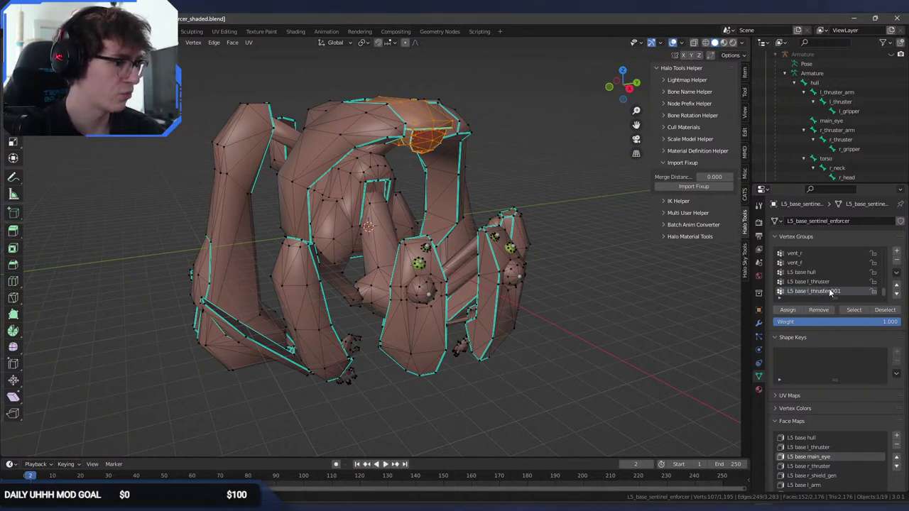
pyautogui.doubleClick(828, 457)
pyautogui.hotkey('ctrl', 'c')
pyautogui.press('Return')
pyautogui.doubleClick(846, 292)
pyautogui.hotkey('ctrl', 'v')
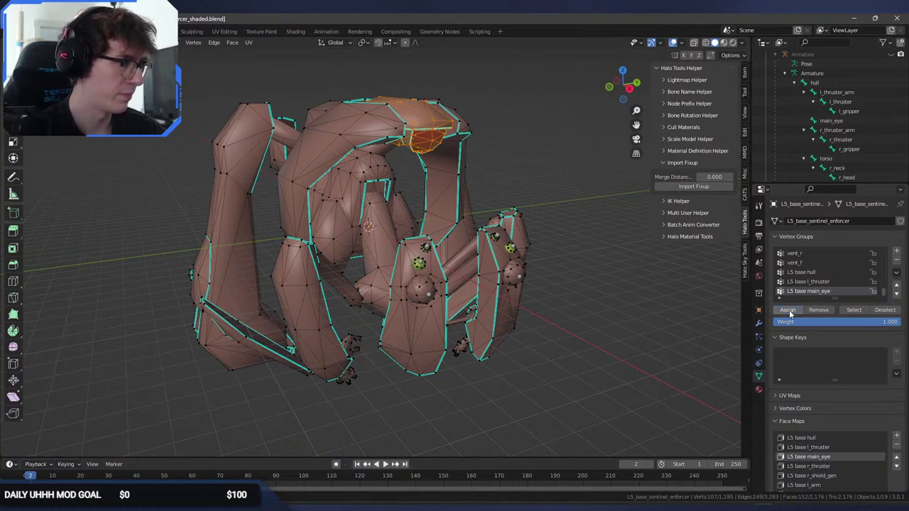
# Clear the mesh selection and add a new vertex group named L5 base r_thruster.
pyautogui.click(658, 331)
pyautogui.doubleClick(827, 469)
pyautogui.hotkey('ctrl', 'c')
pyautogui.press('Return')
pyautogui.click(896, 252)
pyautogui.doubleClick(826, 292)
pyautogui.hotkey('ctrl', 'v')
pyautogui.press('Return')
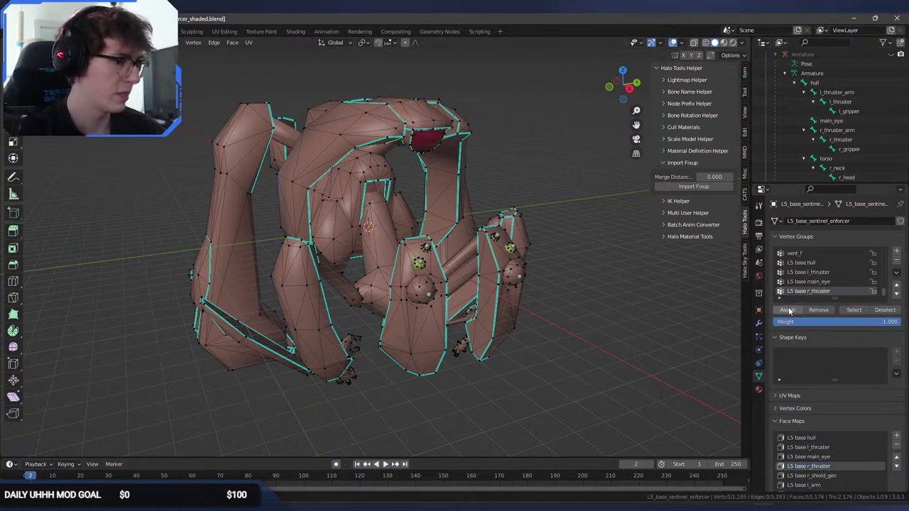
# Assign the faces of the L5 base r_thruster face map to the L5 base r_thruster vertex group and clear the selection.
pyautogui.scroll(-3, 891, 465)
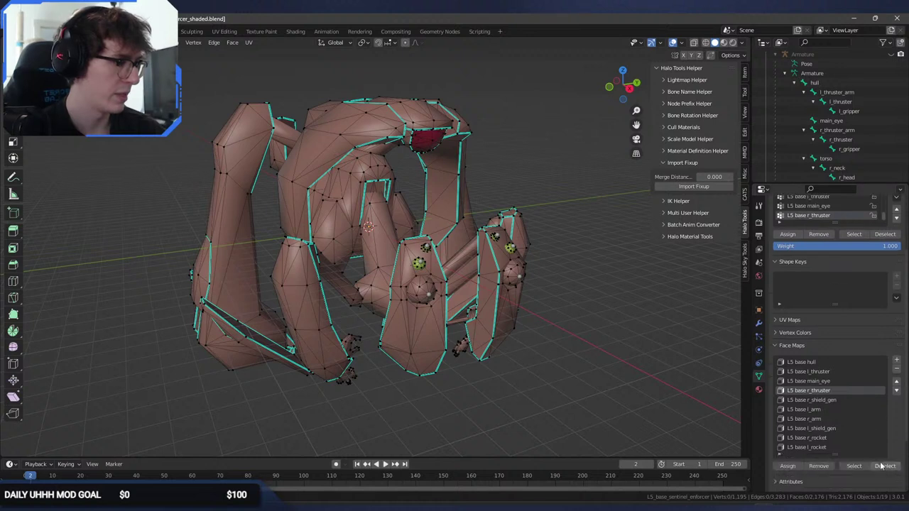
pyautogui.click(854, 466)
pyautogui.scroll(2, 824, 298)
pyautogui.click(788, 272)
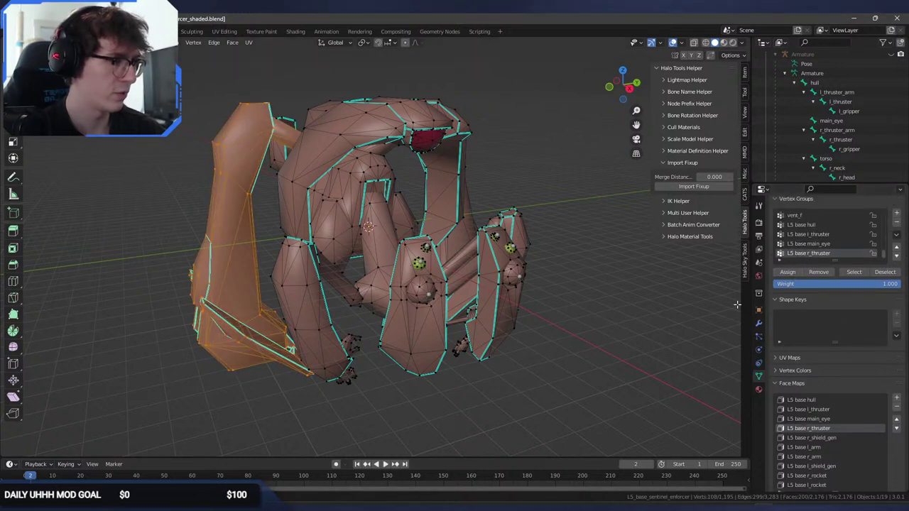
pyautogui.hotkey('alt', 'a')
# Select the L5 base r_shield_gen face map's faces and add another vertex group for them.
pyautogui.click(834, 437)
pyautogui.scroll(-2, 889, 458)
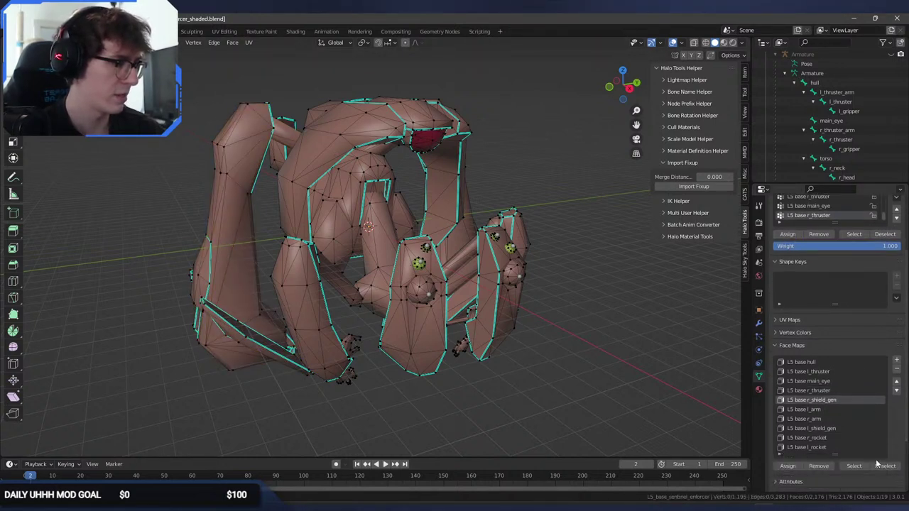
pyautogui.click(853, 466)
pyautogui.scroll(3, 891, 355)
pyautogui.click(896, 251)
pyautogui.doubleClick(794, 291)
pyautogui.hotkey('ctrl', 'v')
pyautogui.press('Return')
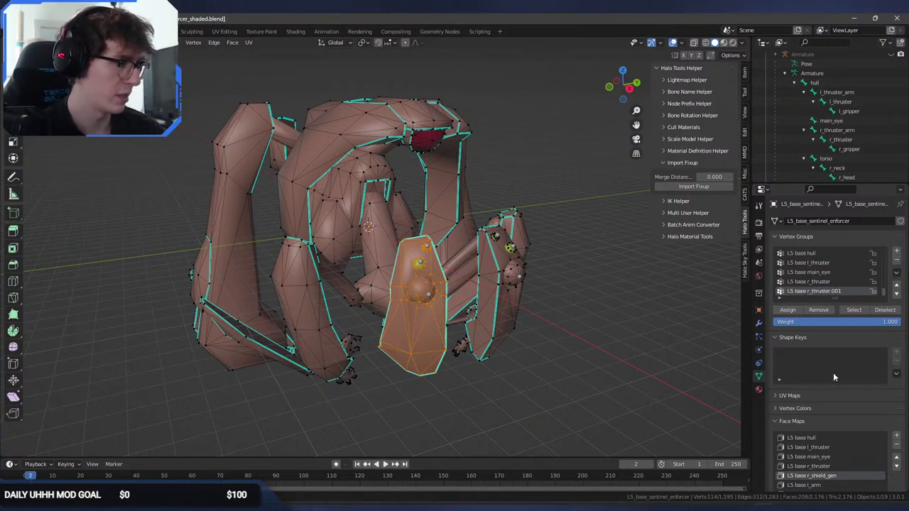
# Rename the newest vertex group L5 base r_shield_gen, assign the selected faces to it, and clear the selection.
pyautogui.doubleClick(817, 476)
pyautogui.hotkey('ctrl', 'c')
pyautogui.press('Escape')
pyautogui.doubleClick(813, 291)
pyautogui.hotkey('ctrl', 'v')
pyautogui.press('Return')
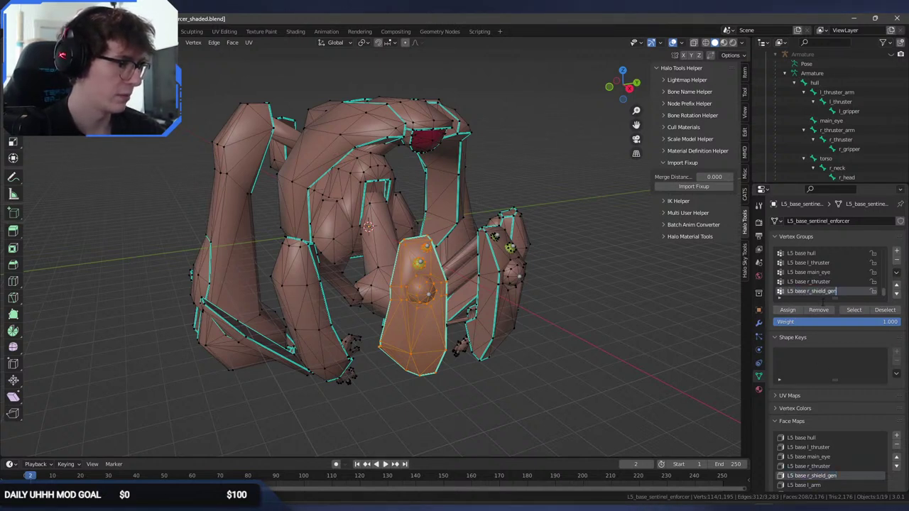
pyautogui.click(799, 313)
pyautogui.hotkey('alt', 'a')
pyautogui.click(856, 310)
pyautogui.hotkey('alt', 'a')
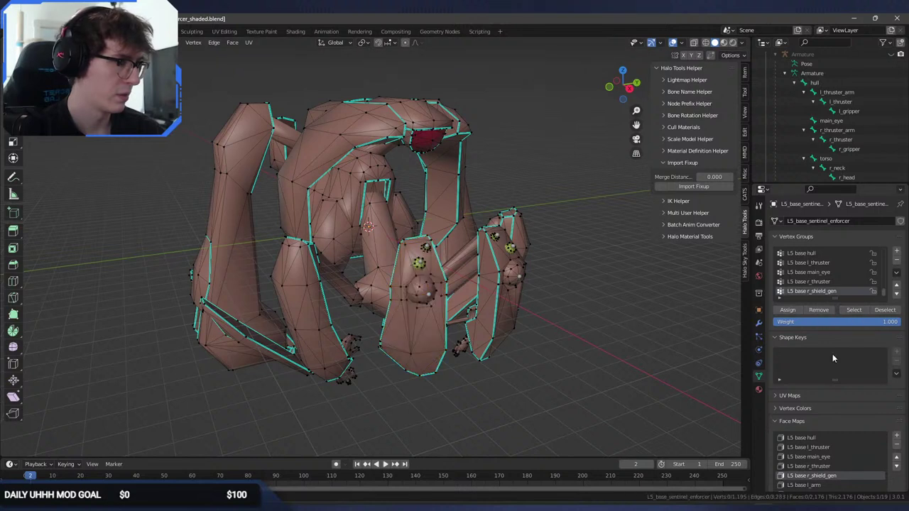
# Copy the name of the L5 base l_arm face map and select its faces.
pyautogui.scroll(-2, 893, 373)
pyautogui.scroll(-1, 894, 374)
pyautogui.doubleClick(832, 428)
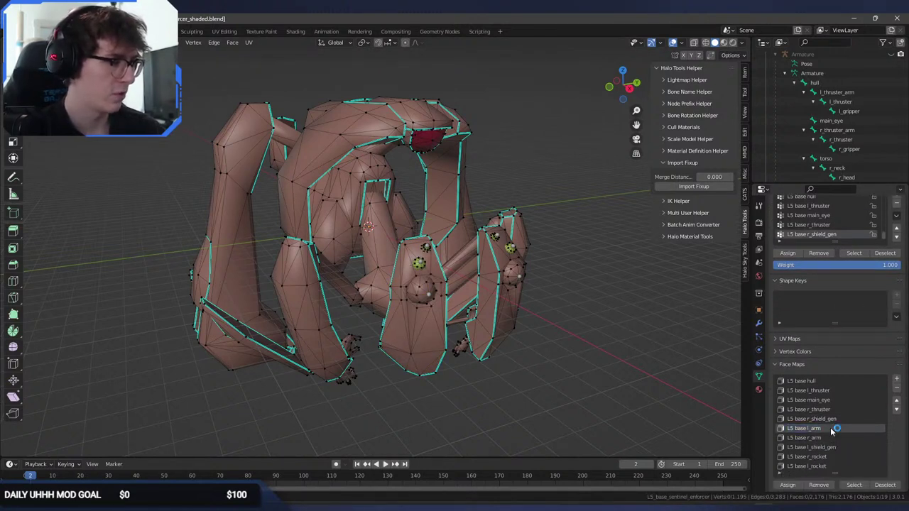
pyautogui.hotkey('ctrl', 'c')
pyautogui.press('Escape')
pyautogui.click(854, 484)
# Assign the selected arm faces to a new vertex group named L5 base l_arm and clear the selection.
pyautogui.scroll(2, 898, 362)
pyautogui.click(896, 233)
pyautogui.doubleClick(802, 272)
pyautogui.hotkey('ctrl', 'v')
pyautogui.press('Return')
pyautogui.click(788, 291)
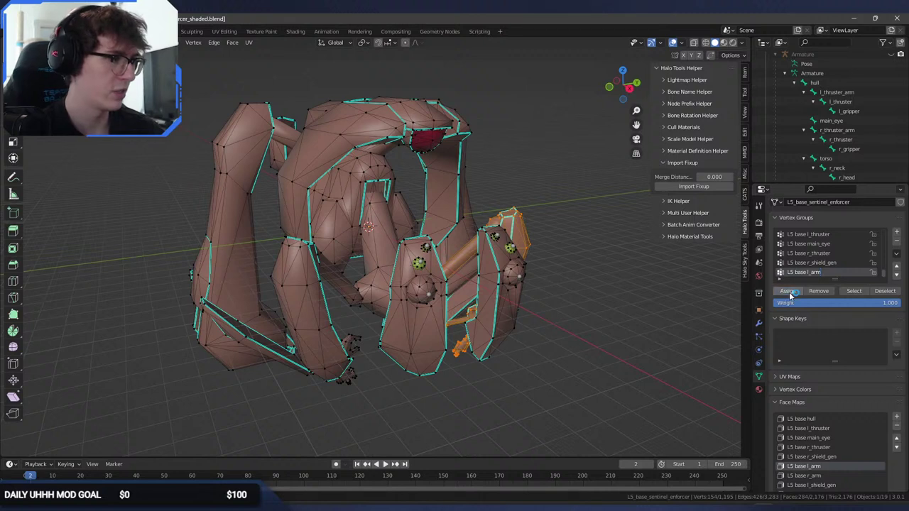
pyautogui.hotkey('alt', 'a')
# Copy the name of the L5 base r_arm face map and select its faces.
pyautogui.scroll(-4, 845, 341)
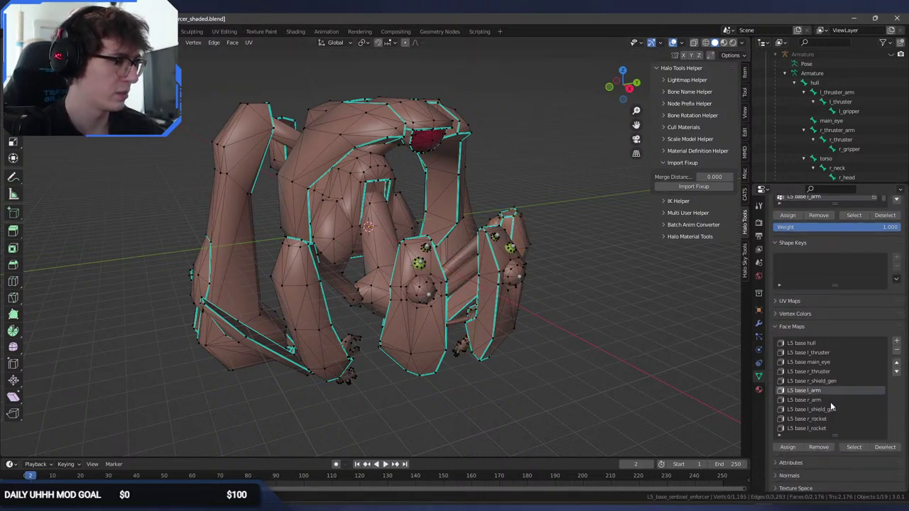
pyautogui.doubleClick(830, 400)
pyautogui.hotkey('ctrl', 'c')
pyautogui.press('Escape')
pyautogui.click(853, 446)
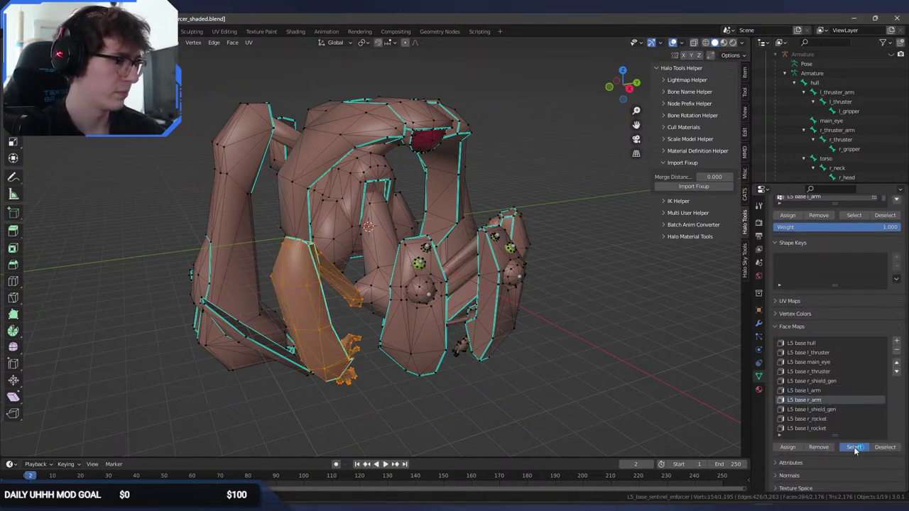
# Assign the selected arm faces to a new vertex group named L5 base r_arm and clear the selection.
pyautogui.scroll(3, 905, 284)
pyautogui.click(896, 213)
pyautogui.doubleClick(803, 253)
pyautogui.hotkey('ctrl', 'v')
pyautogui.press('Return')
pyautogui.click(793, 274)
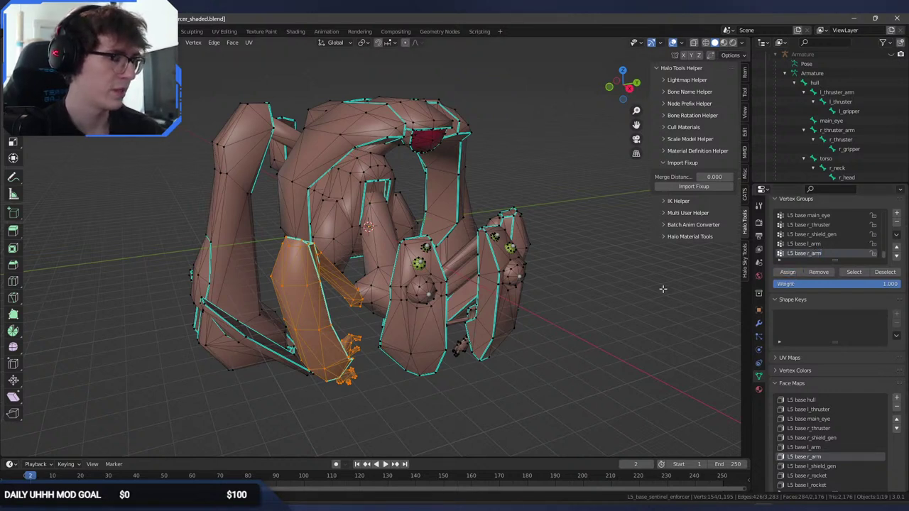
pyautogui.hotkey('alt', 'a')
# Copy the name of the L5 base l_shield_gen face map and select its faces.
pyautogui.scroll(-3, 843, 405)
pyautogui.doubleClick(844, 408)
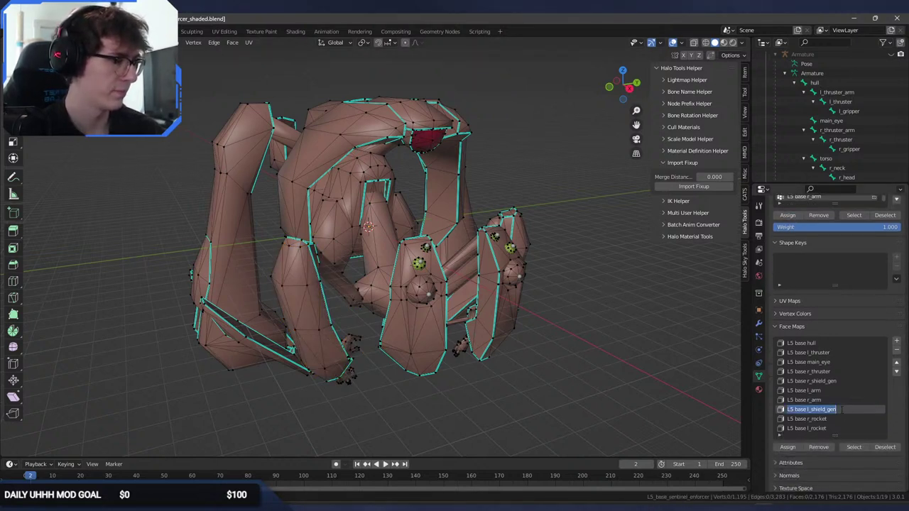
pyautogui.hotkey('ctrl', 'c')
pyautogui.press('Escape')
pyautogui.click(854, 447)
# Assign the selected shield generator faces to a new vertex group named L5 base l_shield_gen and clear the selection.
pyautogui.scroll(3, 843, 355)
pyautogui.click(896, 233)
pyautogui.doubleClick(824, 272)
pyautogui.hotkey('ctrl', 'v')
pyautogui.press('Return')
pyautogui.click(787, 290)
pyautogui.hotkey('alt', 'a')
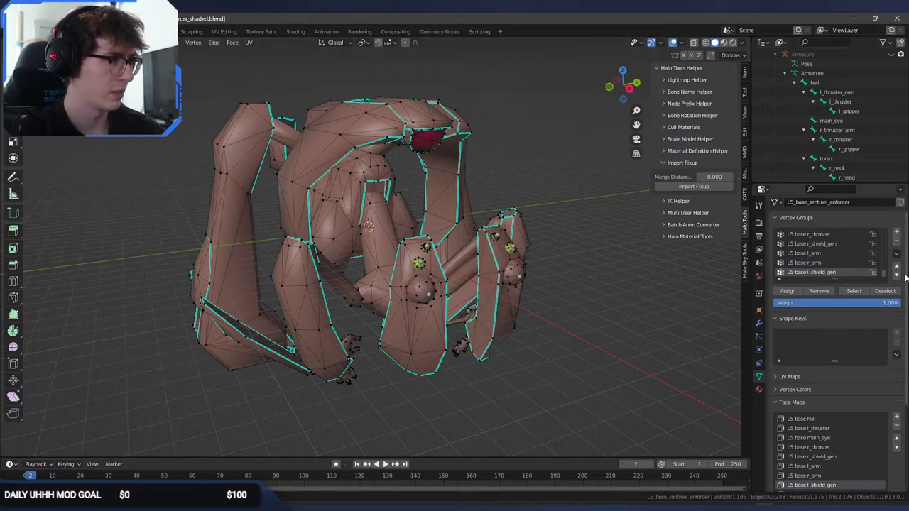
# Assign only the L5 base r_rocket face map's faces to a new vertex group named L5 base r_rocket.
pyautogui.scroll(-3, 852, 355)
pyautogui.click(831, 437)
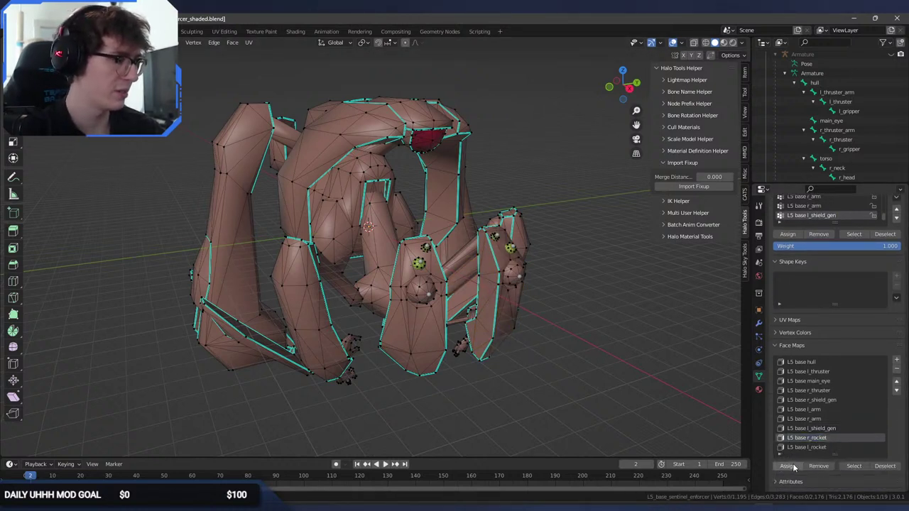
pyautogui.click(854, 466)
pyautogui.scroll(4, 845, 369)
pyautogui.click(897, 251)
pyautogui.doubleClick(823, 291)
pyautogui.hotkey('ctrl', 'v')
pyautogui.press('Return')
pyautogui.click(788, 310)
pyautogui.hotkey('alt', 'a')
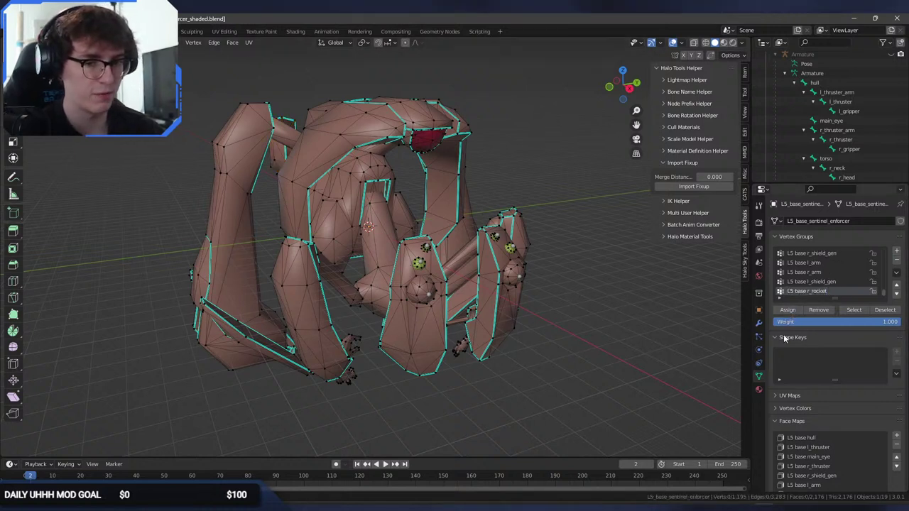
# Assign only the L5 base l_rocket face map's faces to another new vertex group and clear the selection.
pyautogui.scroll(-4, 850, 426)
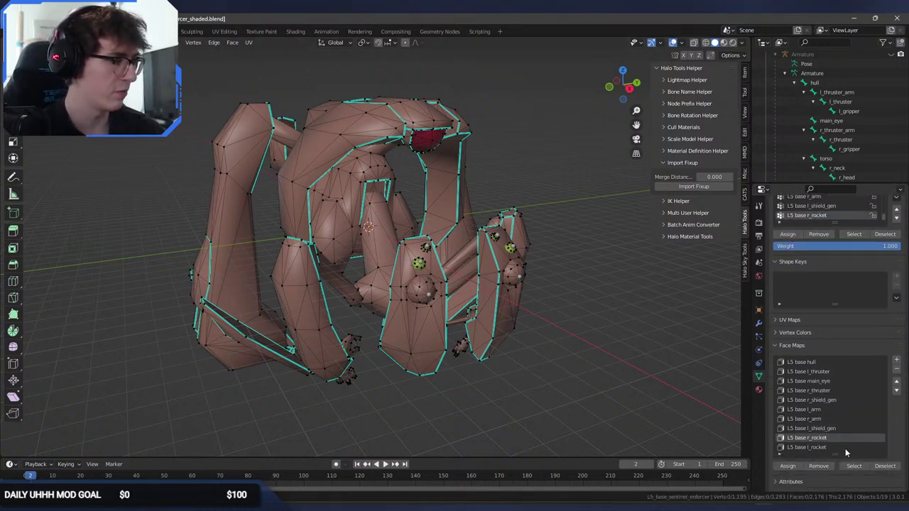
pyautogui.click(850, 447)
pyautogui.click(854, 466)
pyautogui.moveTo(369, 330); pyautogui.dragTo(433, 342, button='middle')
pyautogui.scroll(4, 872, 372)
pyautogui.click(897, 287)
pyautogui.doubleClick(821, 291)
pyautogui.click(788, 310)
pyautogui.hotkey('alt', 'a')
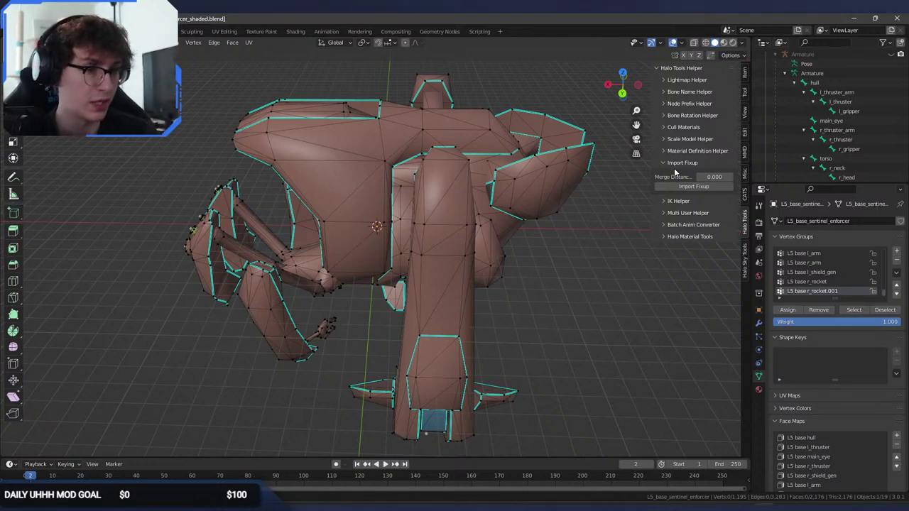
# Examine the enforcer mesh around its central body, neck and eye from several angles in Object and Edit Mode.
pyautogui.moveTo(475, 228); pyautogui.dragTo(546, 225, button='middle')
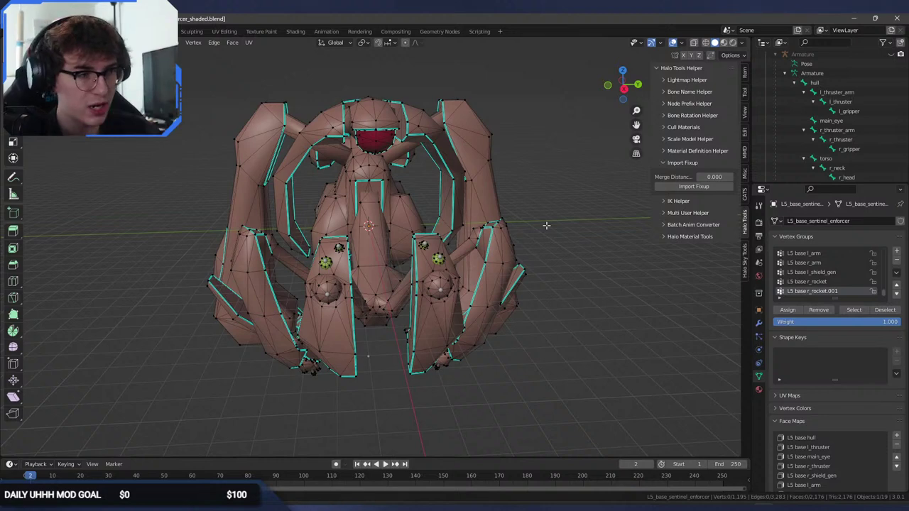
pyautogui.scroll(6, 555, 211)
pyautogui.press('Tab')
pyautogui.moveTo(517, 193); pyautogui.dragTo(546, 193, button='middle')
pyautogui.keyDown('shift'); pyautogui.moveTo(547, 193); pyautogui.dragTo(401, 274, button='middle'); pyautogui.keyUp('shift')
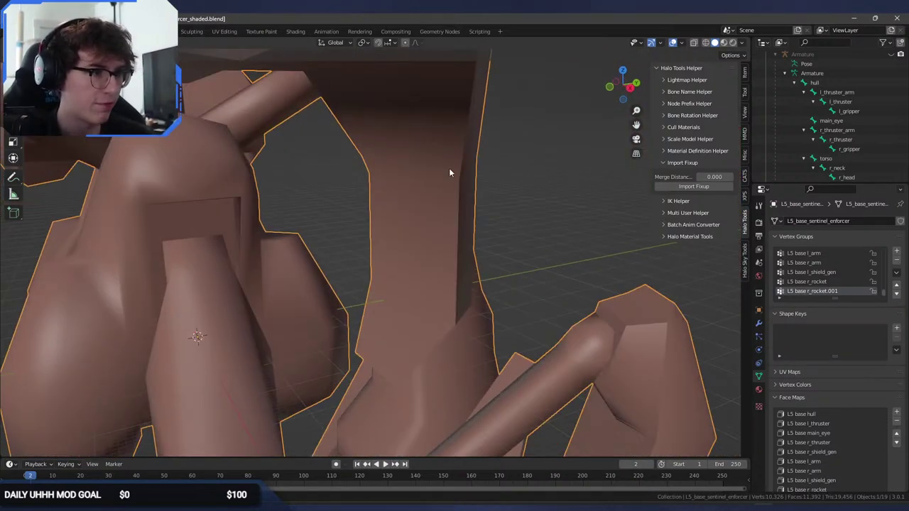
pyautogui.scroll(-10, 460, 231)
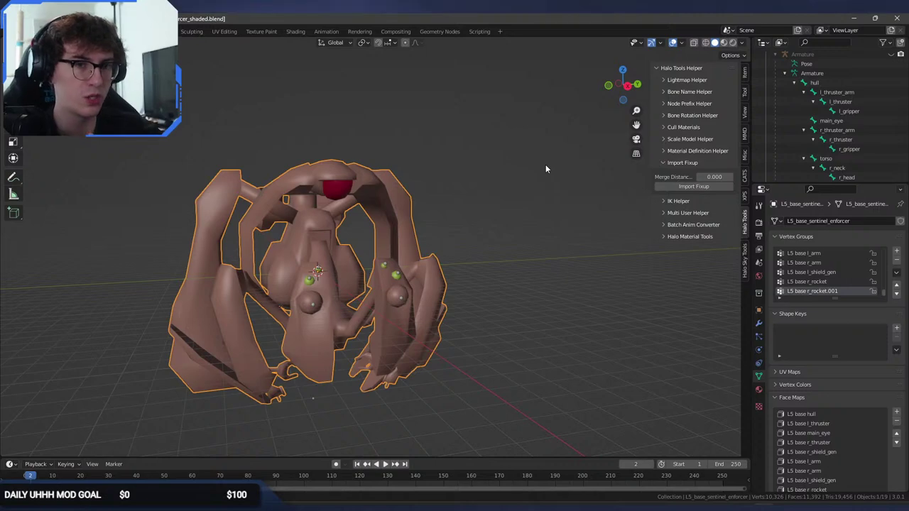
pyautogui.press('Tab')
pyautogui.moveTo(394, 199); pyautogui.dragTo(405, 223, button='middle')
pyautogui.scroll(5, 395, 230)
pyautogui.press('Tab')
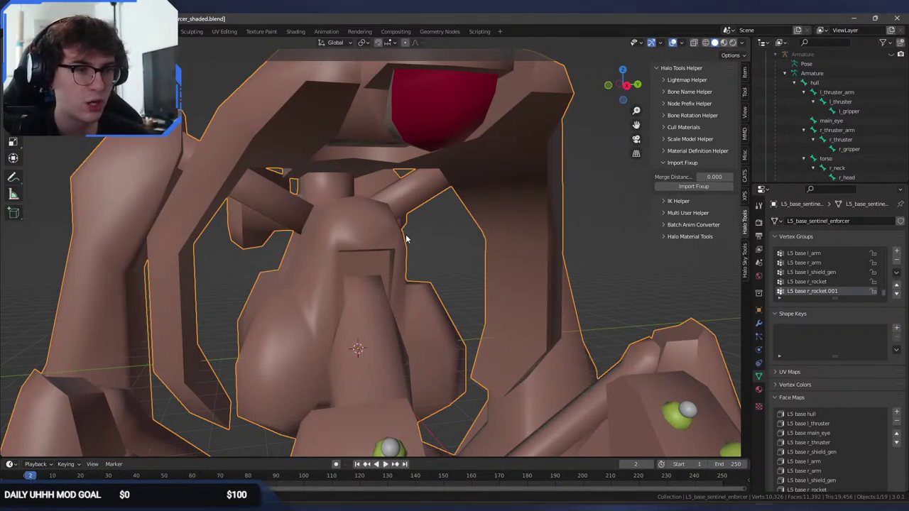
pyautogui.scroll(-4, 397, 232)
pyautogui.moveTo(396, 231); pyautogui.dragTo(462, 257, button='middle')
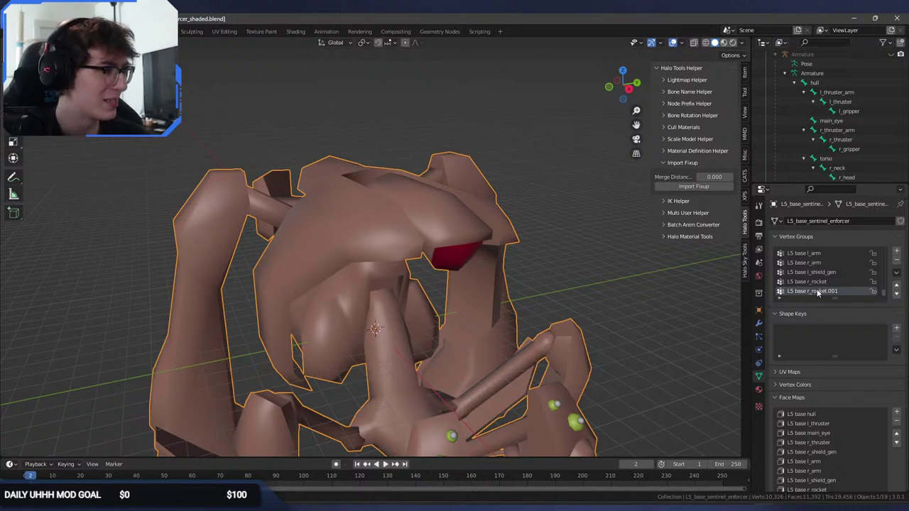
# Rename the L5 base r_rocket.001 vertex group as L5 base l_rocket, return to Object Mode, and save the file.
pyautogui.scroll(-2, 844, 407)
pyautogui.press('Tab')
pyautogui.scroll(-2, 614, 340)
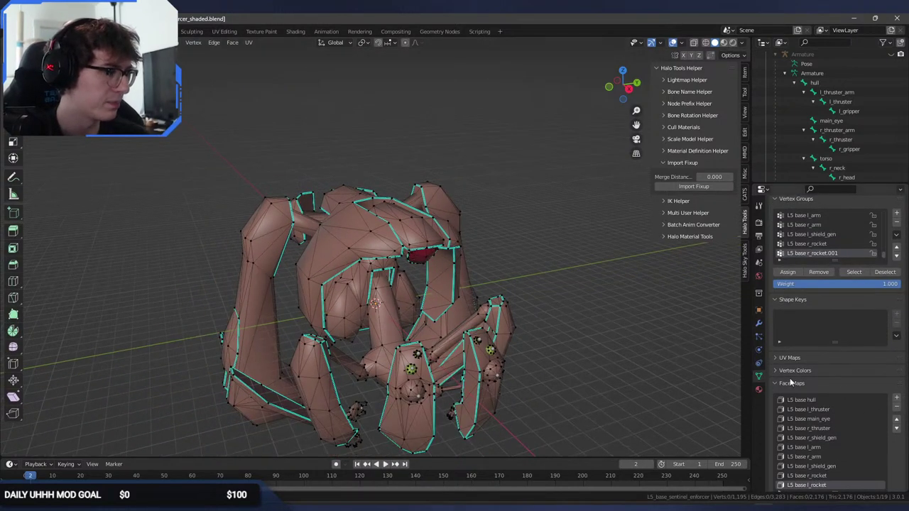
pyautogui.scroll(-2, 903, 396)
pyautogui.click(851, 465)
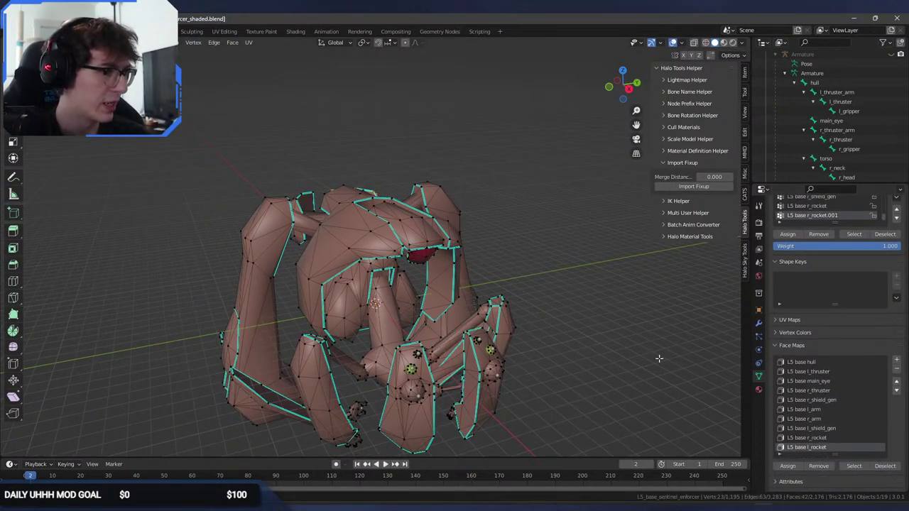
pyautogui.moveTo(720, 389); pyautogui.dragTo(573, 357, button='middle')
pyautogui.scroll(2, 833, 284)
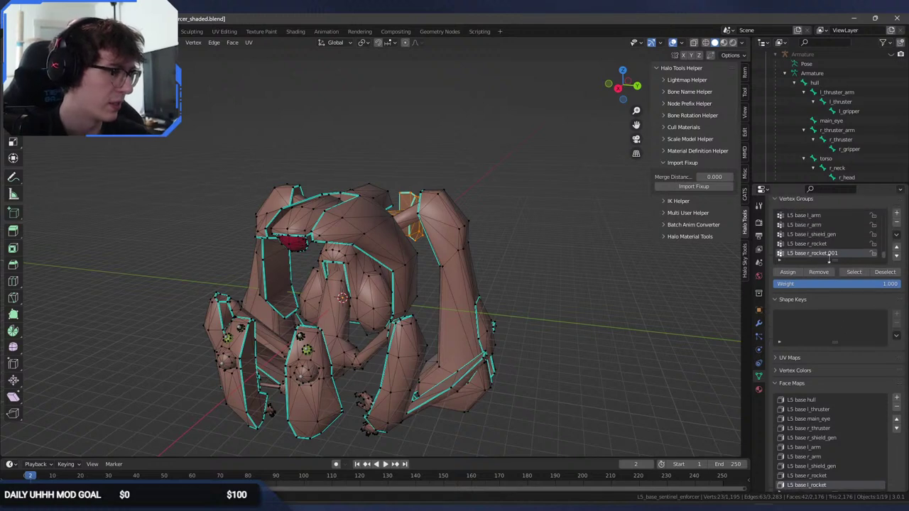
pyautogui.press('Tab')
pyautogui.moveTo(665, 272); pyautogui.dragTo(520, 272, button='middle')
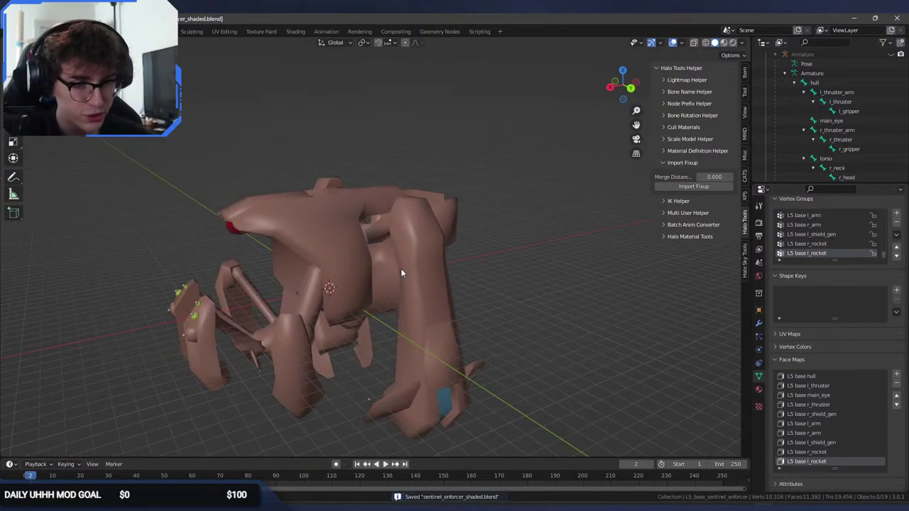
# Hide L5_base_sentinel_enforcer, show L5_destroyed_sentinel_enforcer, and open the destroyed mesh in Edit Mode.
pyautogui.scroll(-10, 865, 133)
pyautogui.scroll(-8, 876, 150)
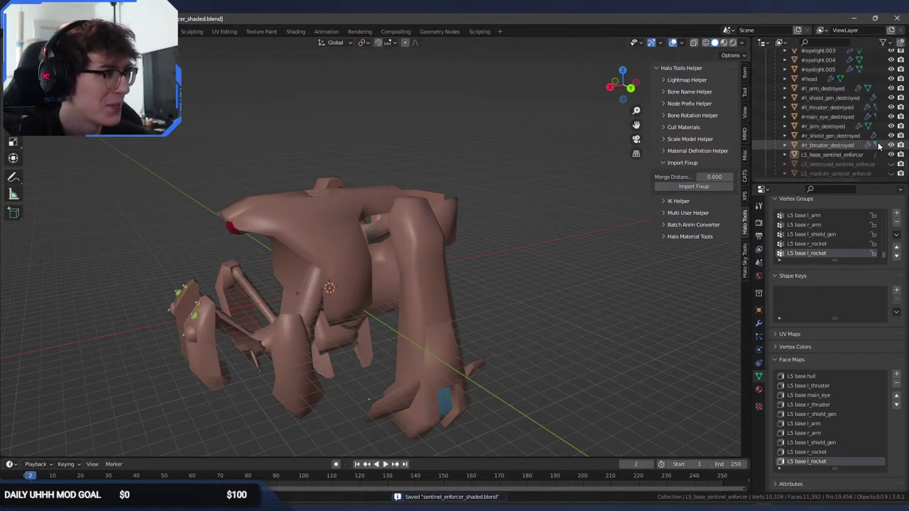
pyautogui.click(891, 155)
pyautogui.click(891, 164)
pyautogui.click(883, 164)
pyautogui.moveTo(433, 213); pyautogui.dragTo(364, 218, button='middle')
pyautogui.press('Tab')
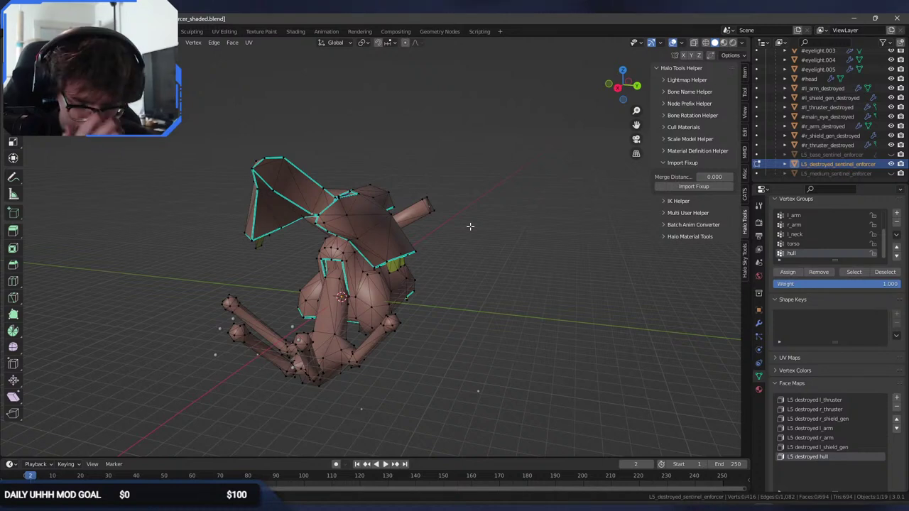
pyautogui.moveTo(470, 226); pyautogui.dragTo(426, 229, button='middle')
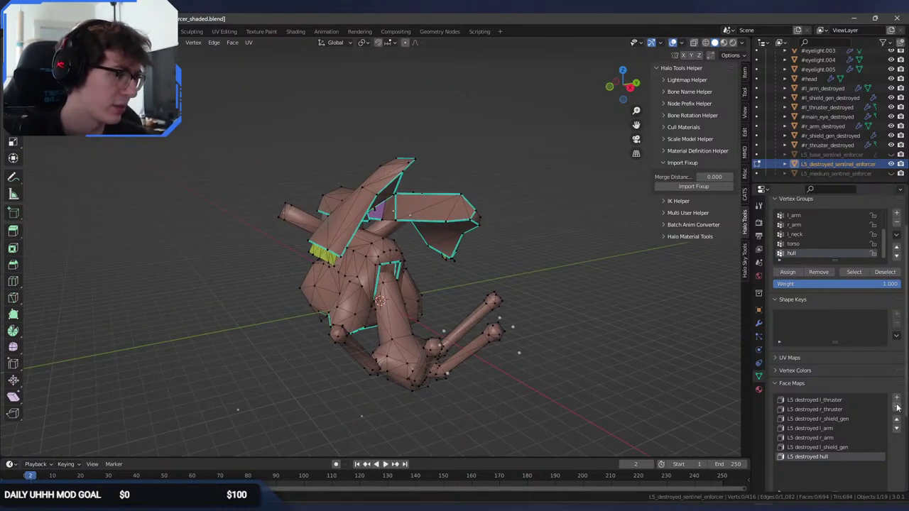
# Assign the faces of the L5 destroyed l_thruster face map to a new vertex group named L5 destroyed l_thruster.
pyautogui.click(845, 399)
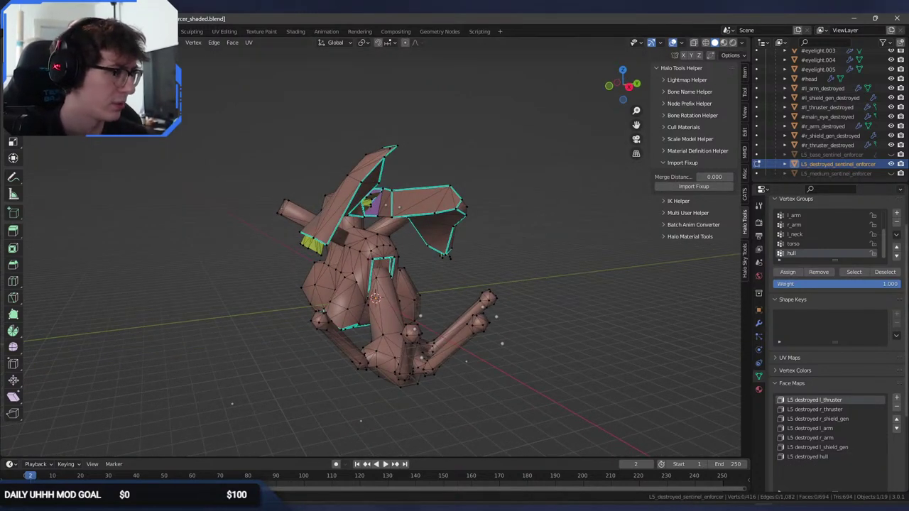
pyautogui.scroll(-2, 874, 319)
pyautogui.click(854, 446)
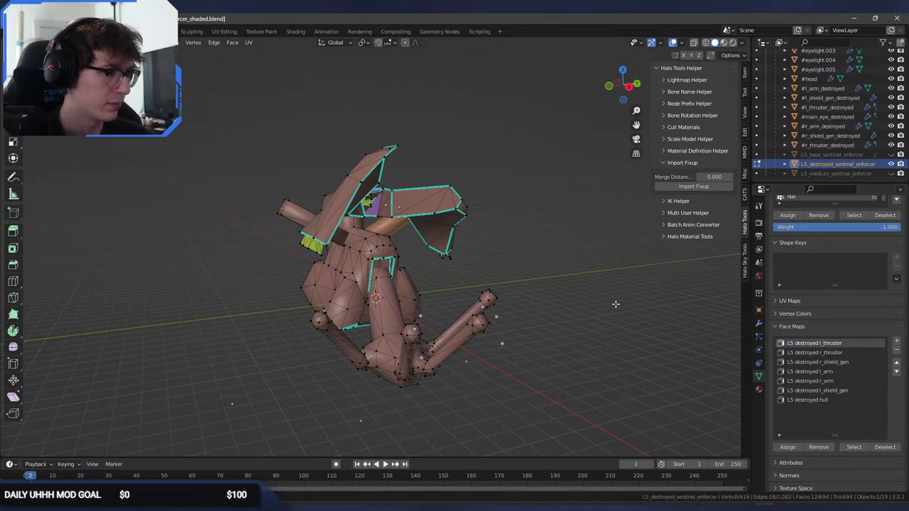
pyautogui.moveTo(618, 308); pyautogui.dragTo(599, 305, button='middle')
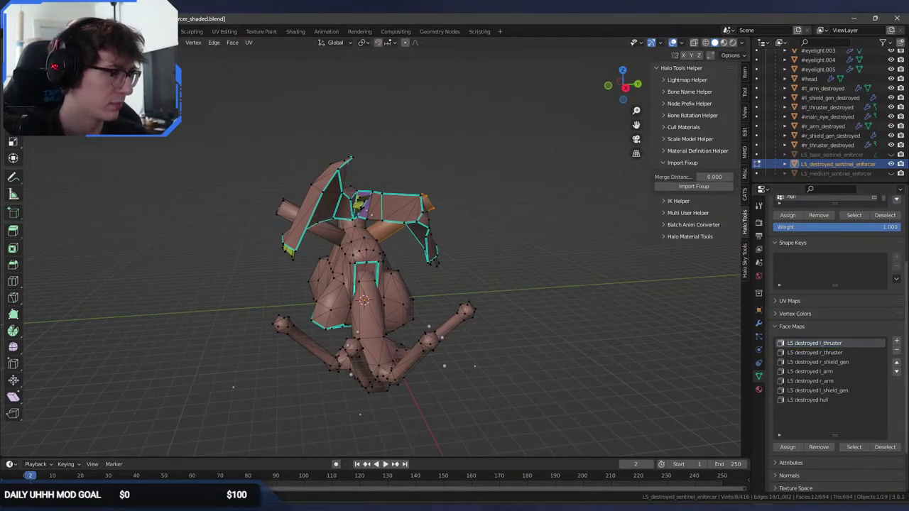
pyautogui.scroll(3, 899, 224)
pyautogui.click(897, 233)
pyautogui.click(788, 291)
# Assign the faces of the L5 destroyed r_thruster face map to a new vertex group named L5 destroyed r_thruster.
pyautogui.click(848, 428)
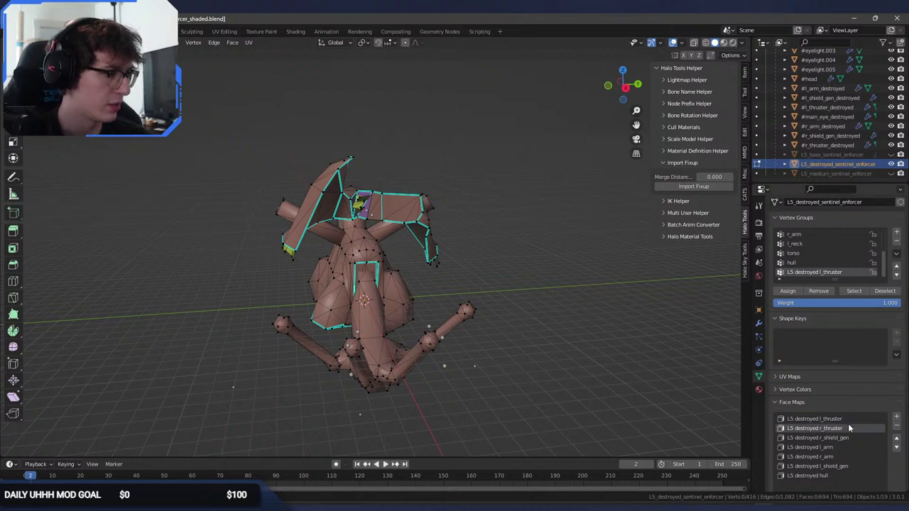
pyautogui.scroll(-2, 849, 441)
pyautogui.click(853, 466)
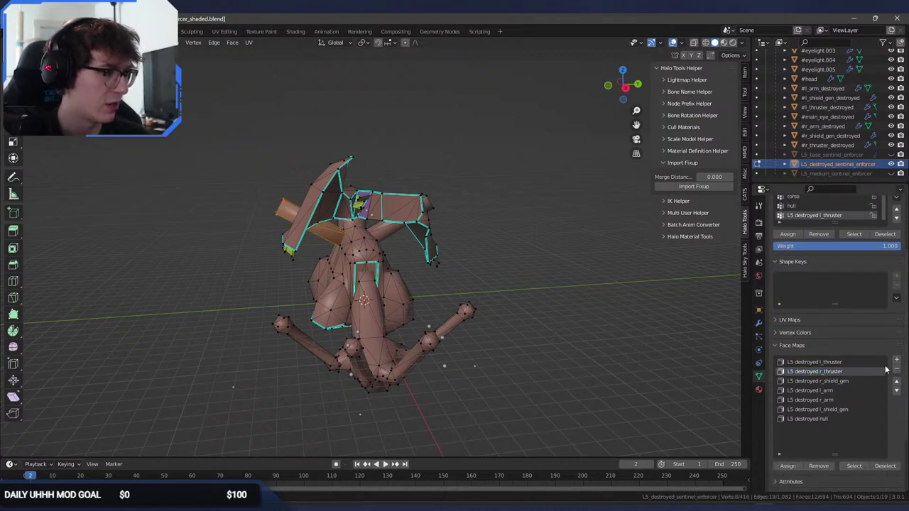
pyautogui.scroll(2, 894, 256)
pyautogui.click(897, 213)
pyautogui.doubleClick(830, 253)
pyautogui.write('L5 destroyed r_thruster')
pyautogui.press('Return')
pyautogui.click(791, 272)
pyautogui.click(591, 308)
# Assign the faces of the L5 destroyed r_shield_gen face map to a new vertex group named L5 destroyed r_shield_gen.
pyautogui.scroll(-2, 831, 384)
pyautogui.doubleClick(816, 380)
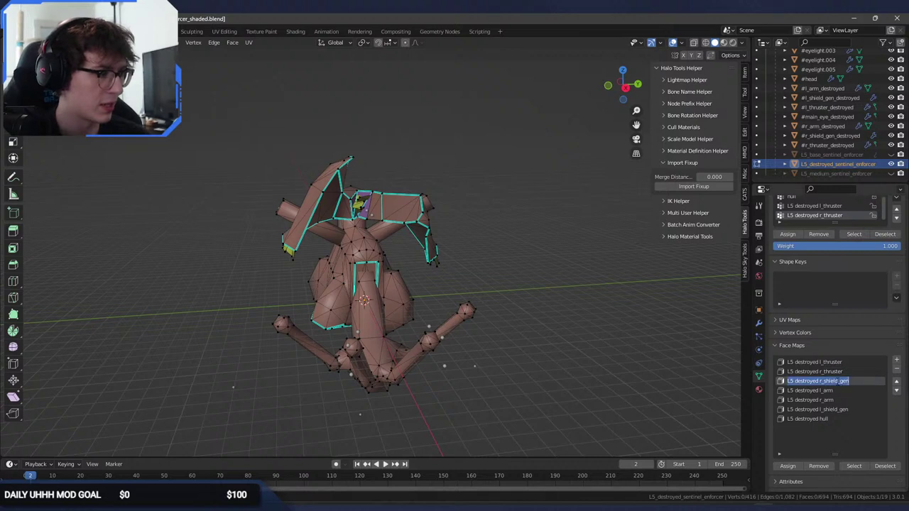
pyautogui.hotkey('ctrl', 'c')
pyautogui.press('Return')
pyautogui.click(854, 466)
pyautogui.scroll(3, 893, 298)
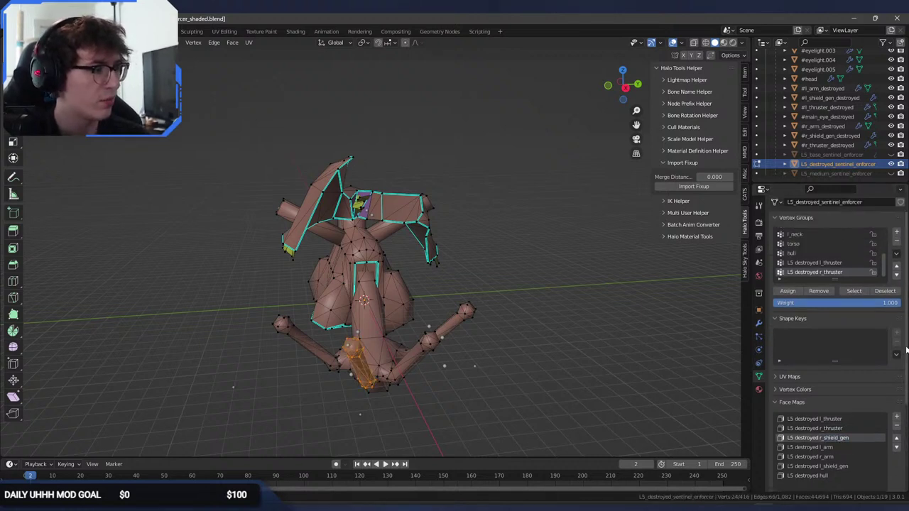
pyautogui.click(897, 235)
pyautogui.doubleClick(840, 272)
pyautogui.hotkey('ctrl', 'v')
pyautogui.press('Return')
pyautogui.click(793, 295)
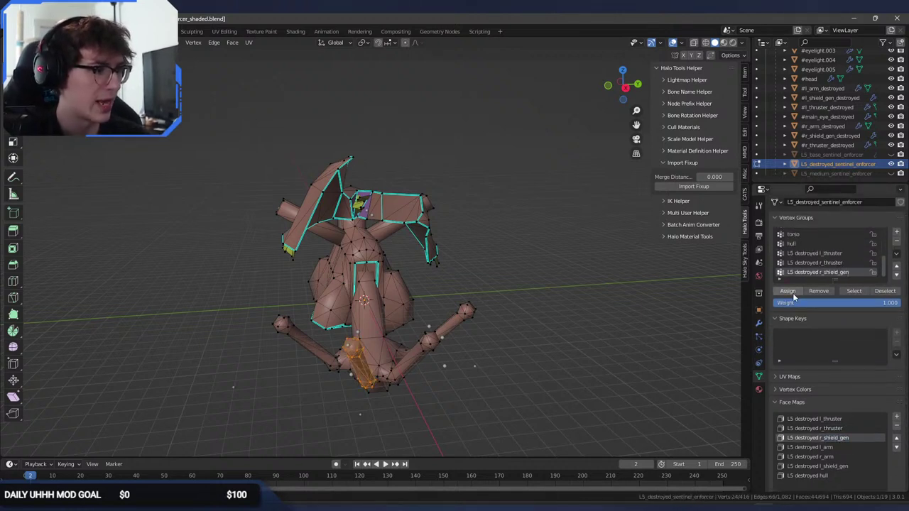
pyautogui.click(646, 300)
# Assign the faces of the L5 destroyed l_arm face map to a new vertex group named L5 destroyed l_arm.
pyautogui.scroll(-2, 824, 391)
pyautogui.click(809, 409)
pyautogui.click(852, 484)
pyautogui.scroll(3, 903, 354)
pyautogui.click(899, 253)
pyautogui.doubleClick(833, 292)
pyautogui.hotkey('ctrl', 'v')
pyautogui.press('Return')
pyautogui.click(794, 310)
pyautogui.click(676, 315)
# Assign the faces of the L5 destroyed r_arm face map to a new vertex group named L5 destroyed r_arm.
pyautogui.scroll(-4, 835, 398)
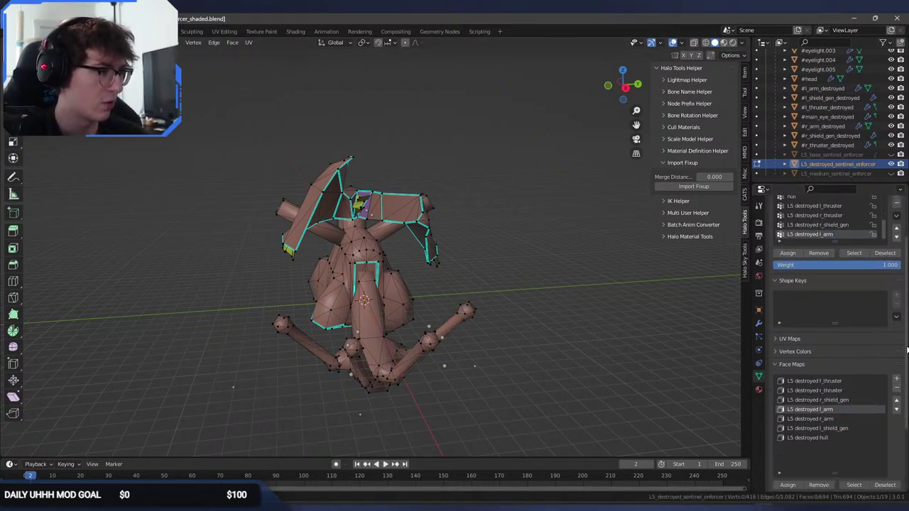
pyautogui.click(816, 400)
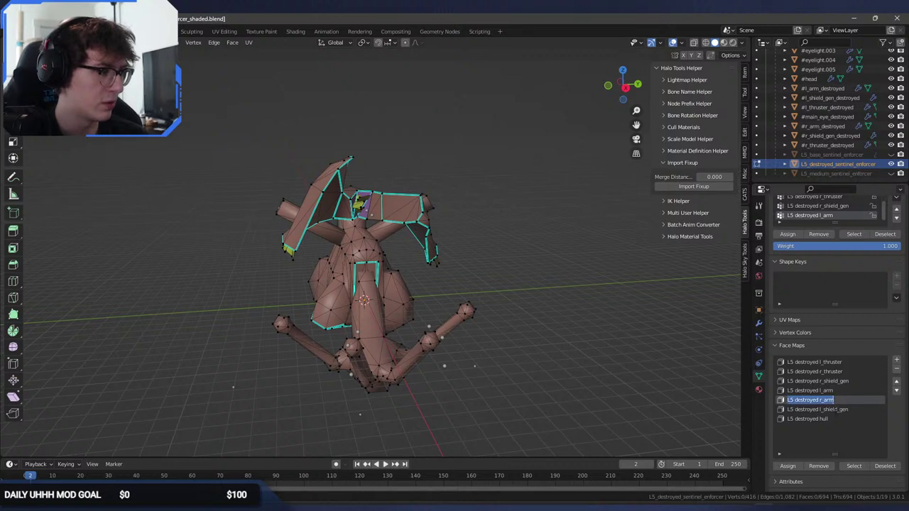
pyautogui.click(854, 466)
pyautogui.scroll(3, 886, 258)
pyautogui.click(896, 233)
pyautogui.doubleClick(826, 272)
pyautogui.hotkey('ctrl', 'v')
pyautogui.press('Return')
pyautogui.click(793, 292)
pyautogui.click(657, 331)
# Assign the faces of the L5 destroyed l_shield_gen face map to a new vertex group named L5 destroyed l_shield_gen.
pyautogui.scroll(-2, 838, 356)
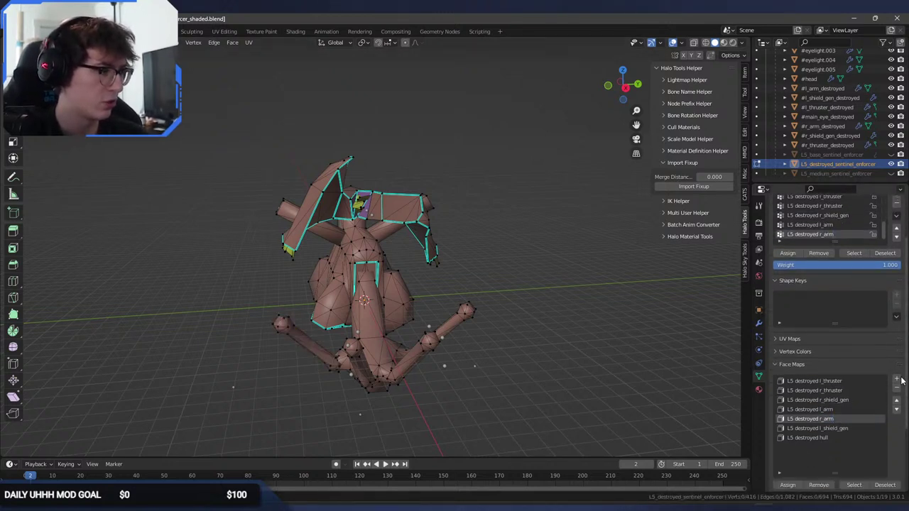
pyautogui.doubleClick(846, 429)
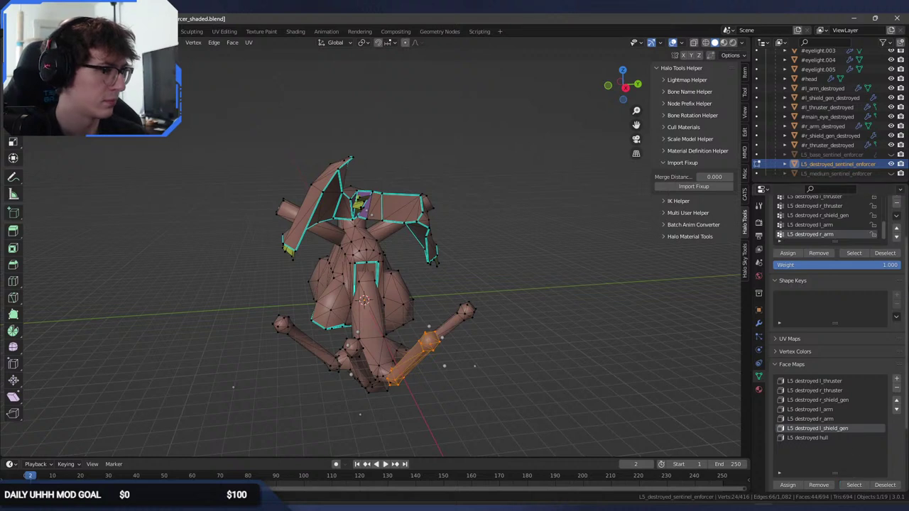
pyautogui.scroll(1, 838, 298)
pyautogui.click(896, 213)
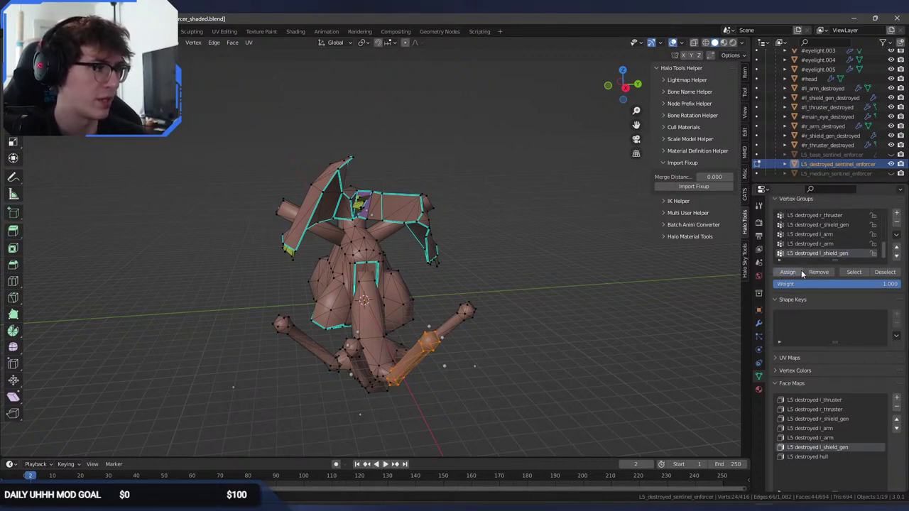
# Assign the L5 destroyed hull face map's faces to a new vertex group named L5 destroyed hull, and return to Object Mode.
pyautogui.scroll(-1, 827, 341)
pyautogui.click(809, 438)
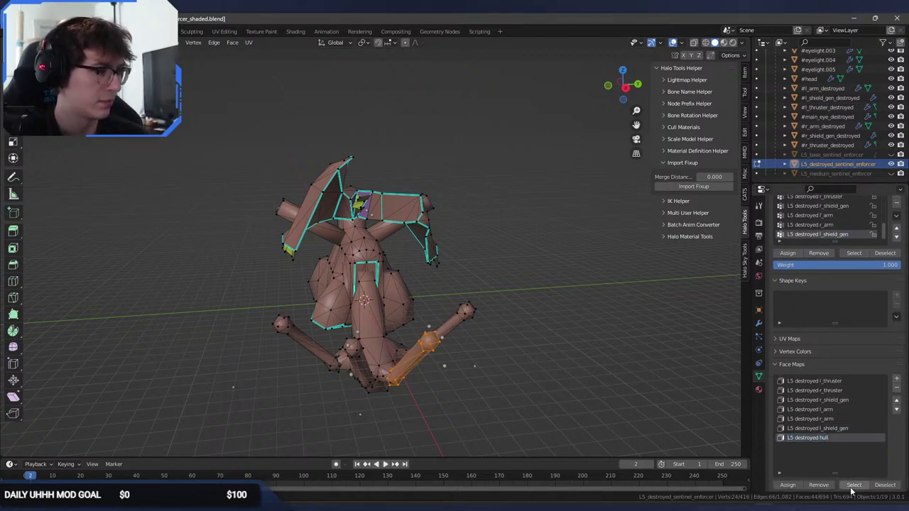
pyautogui.click(602, 366)
pyautogui.click(603, 366)
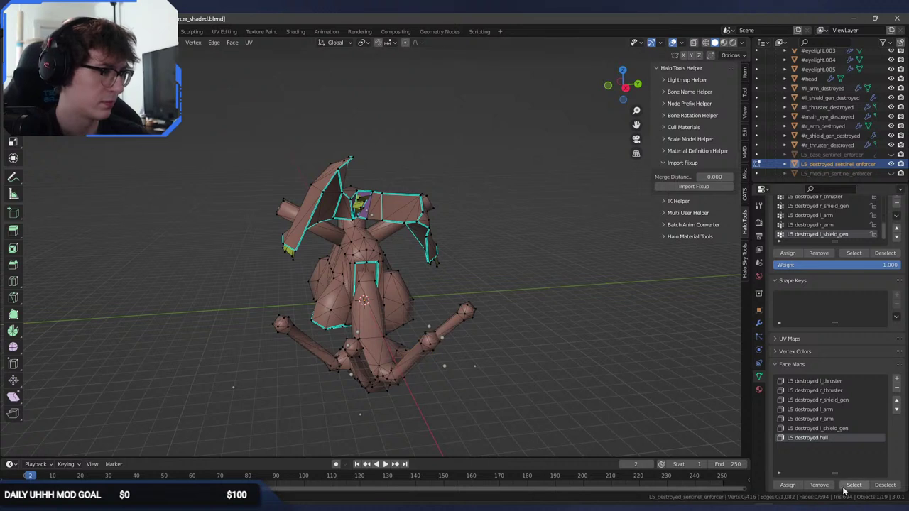
pyautogui.click(844, 486)
pyautogui.scroll(2, 888, 327)
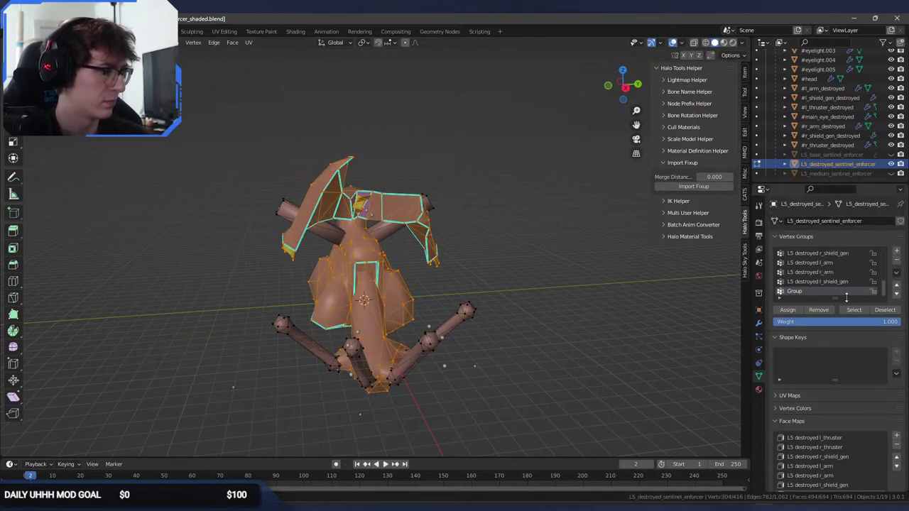
pyautogui.press('Tab')
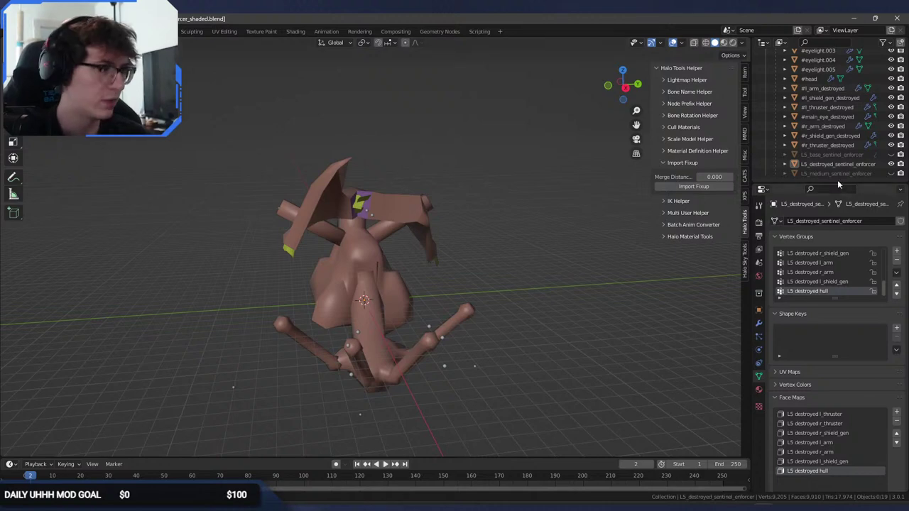
# Hide L5_destroyed_sentinel_enforcer, show L5_medium_sentinel_enforcer, and open the medium mesh in Edit Mode.
pyautogui.click(891, 164)
pyautogui.click(891, 174)
pyautogui.click(853, 174)
pyautogui.keyDown('shift'); pyautogui.moveTo(494, 349); pyautogui.dragTo(441, 288, button='middle'); pyautogui.keyUp('shift')
pyautogui.press('Tab')
pyautogui.scroll(3, 471, 271)
pyautogui.scroll(3, 449, 302)
pyautogui.press('Tab')
pyautogui.press('Tab')
# Assign the faces of the L5 medium l_thruster face map to a new vertex group named L5 medium l_thruster.
pyautogui.scroll(-3, 904, 412)
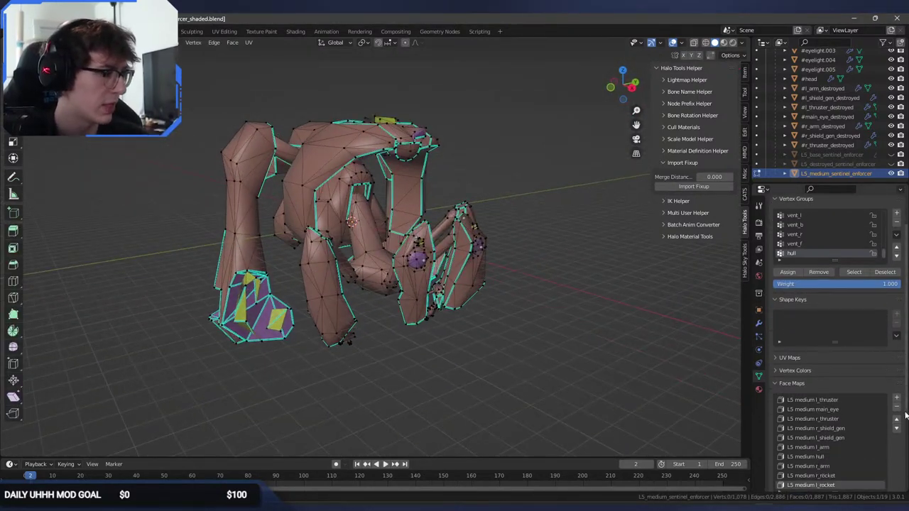
pyautogui.scroll(3, 902, 403)
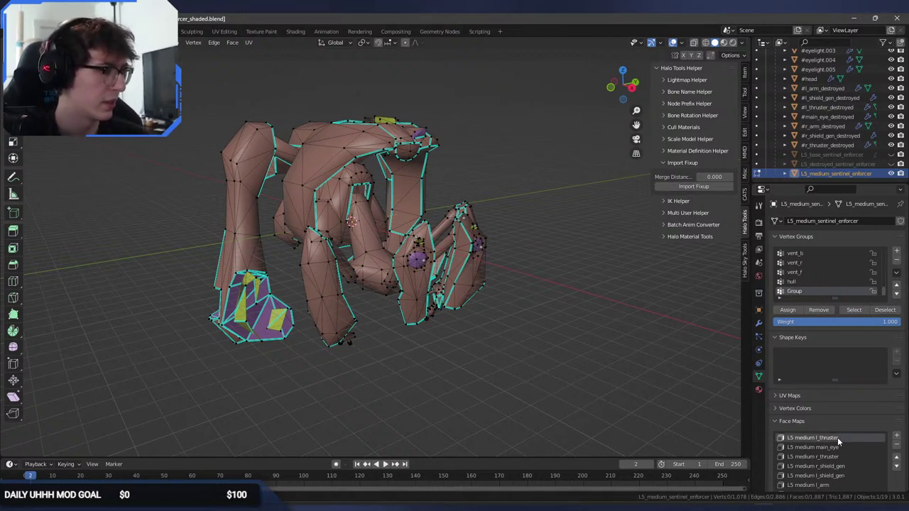
pyautogui.scroll(-3, 832, 426)
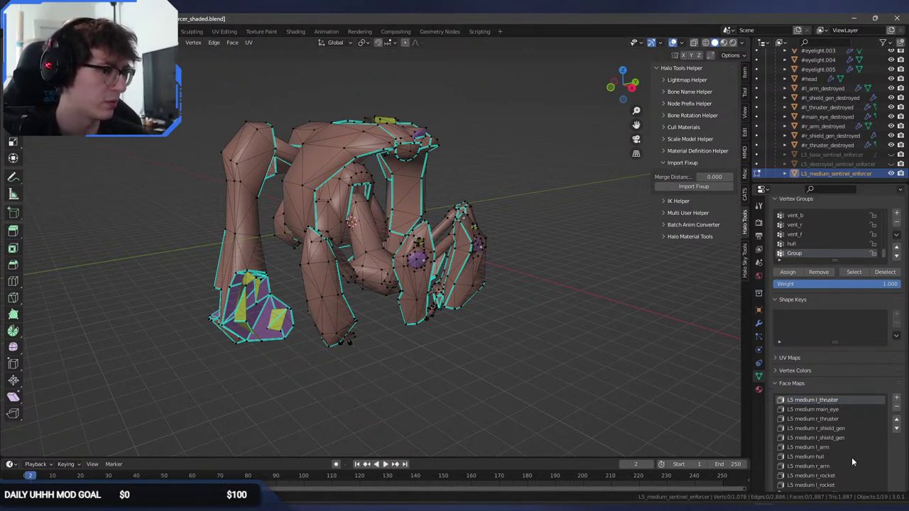
pyautogui.click(854, 466)
pyautogui.scroll(3, 823, 355)
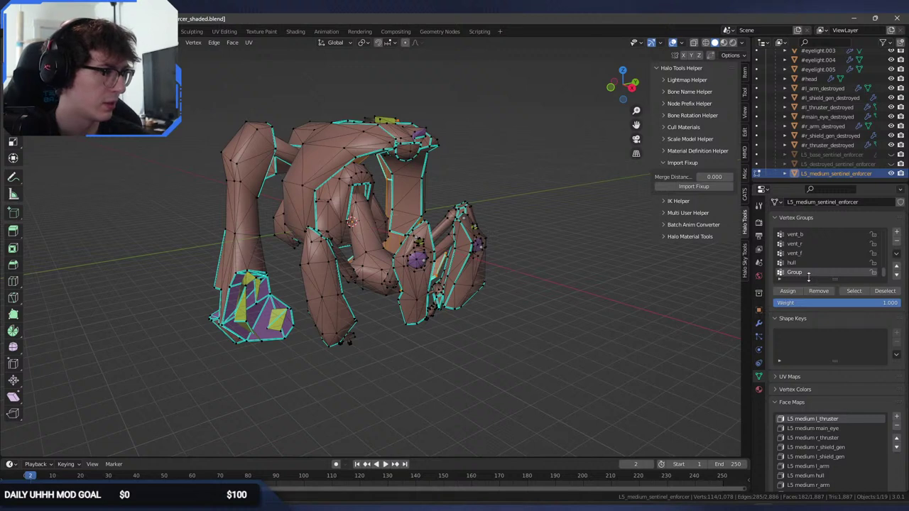
pyautogui.click(639, 302)
# Assign the faces of the L5 medium main_eye face map to a new vertex group named L5 medium main_eye.
pyautogui.scroll(-3, 831, 341)
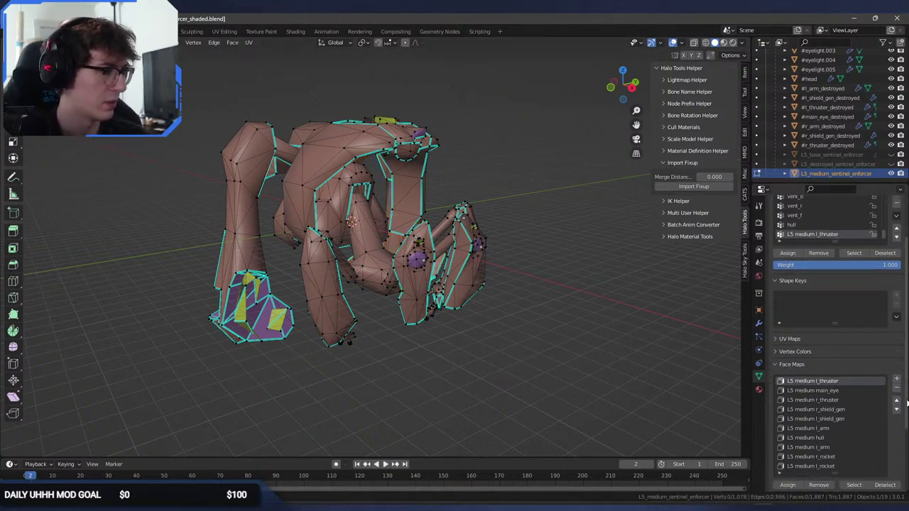
pyautogui.doubleClick(833, 372)
pyautogui.press('Escape')
pyautogui.click(853, 465)
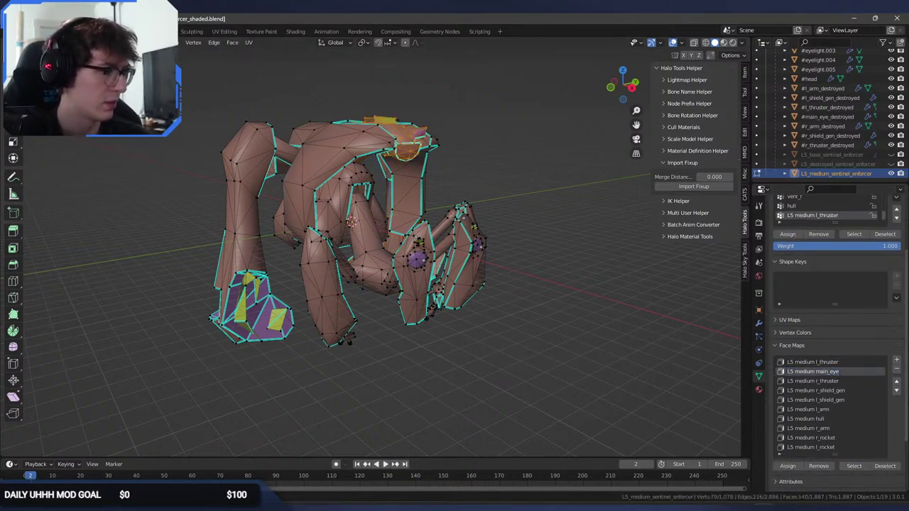
pyautogui.scroll(3, 880, 284)
pyautogui.click(894, 234)
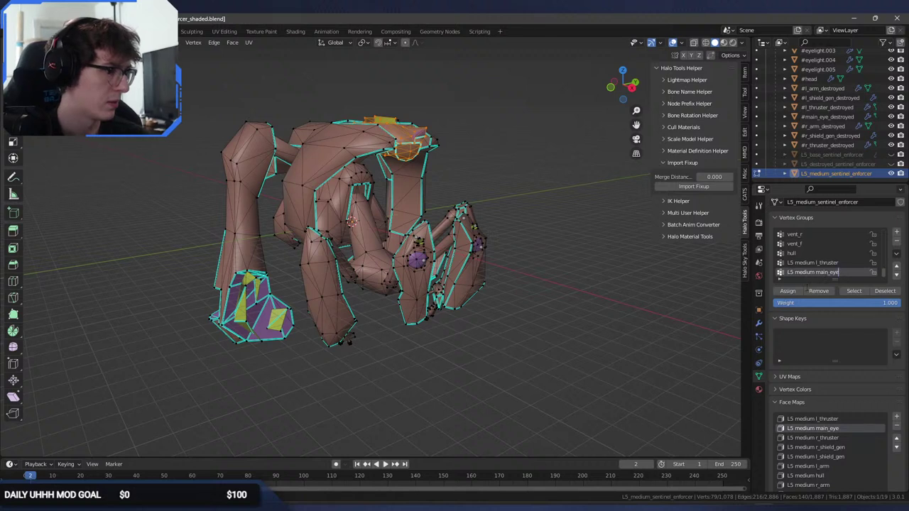
# Assign the faces of the L5 medium r_thruster face map to a new vertex group named L5 medium r_thruster.
pyautogui.click(838, 439)
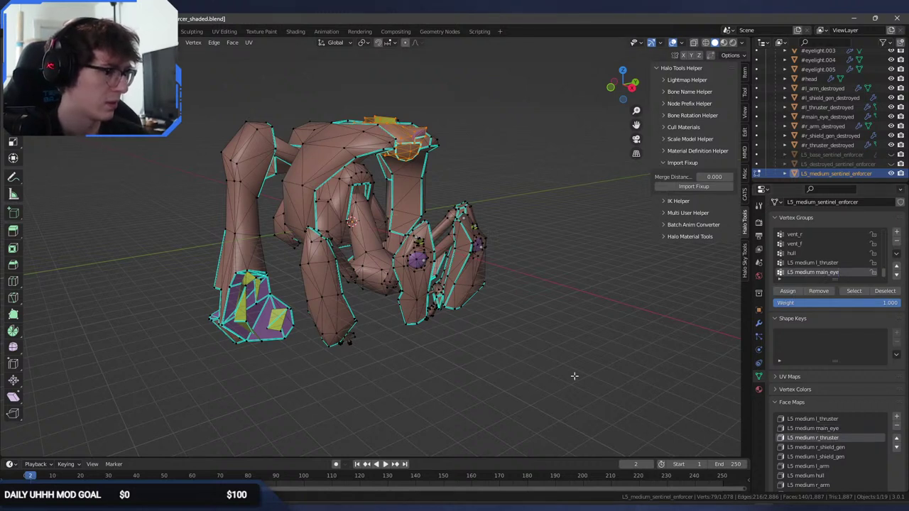
pyautogui.click(556, 375)
pyautogui.scroll(-3, 897, 424)
pyautogui.click(854, 466)
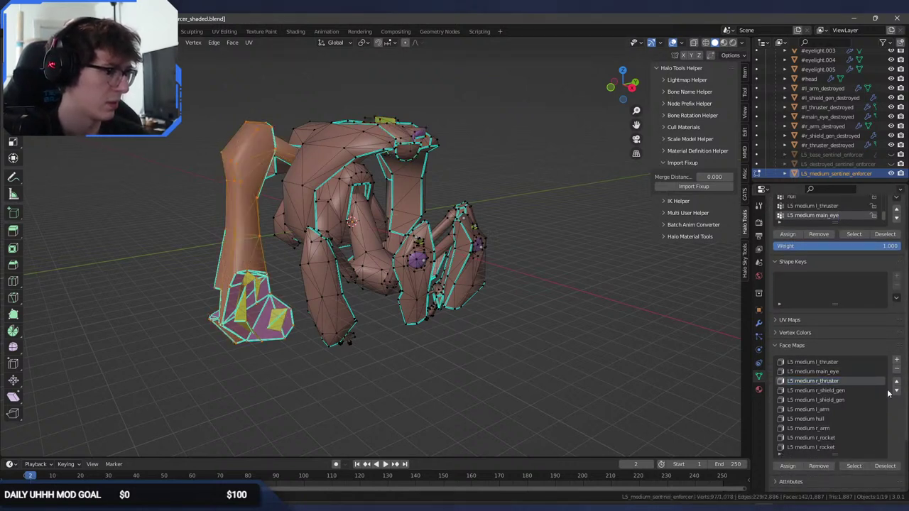
pyautogui.scroll(4, 900, 321)
pyautogui.scroll(-1, 820, 280)
pyautogui.doubleClick(820, 292)
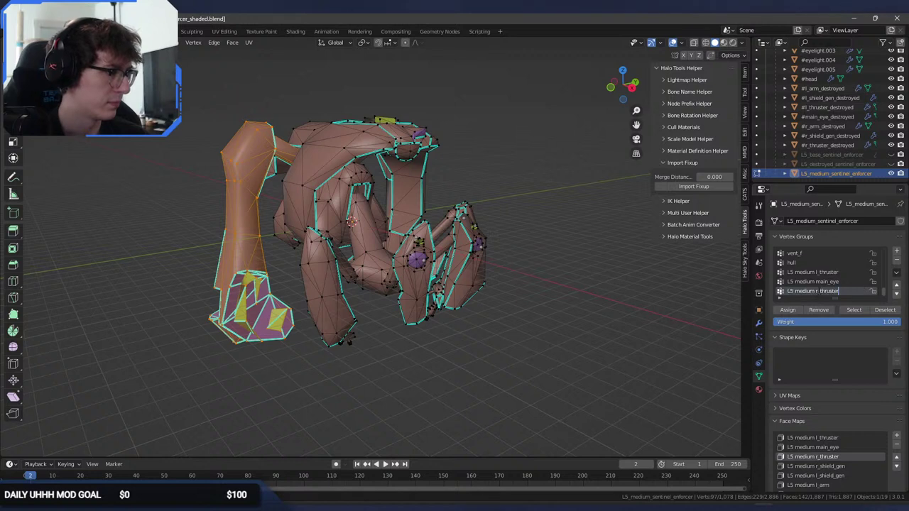
pyautogui.click(592, 321)
# Assign the faces of the L5 medium r_shield_gen face map to a new vertex group named L5 medium r_shield_gen.
pyautogui.scroll(-4, 828, 389)
pyautogui.doubleClick(827, 391)
pyautogui.press('Return')
pyautogui.scroll(4, 829, 298)
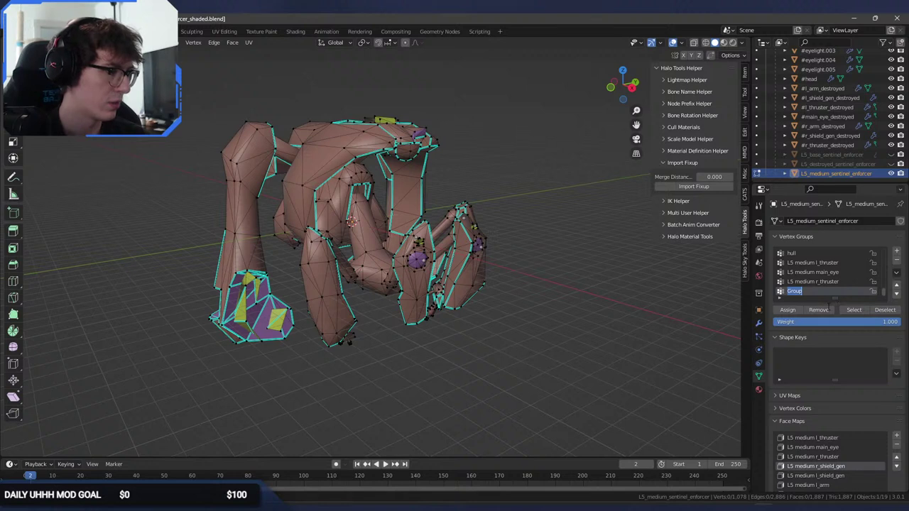
pyautogui.scroll(-4, 831, 341)
pyautogui.click(868, 455)
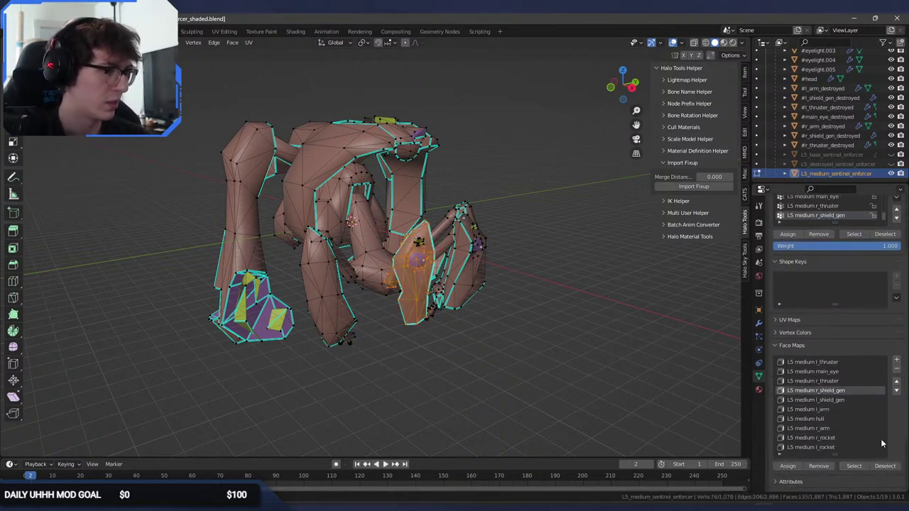
pyautogui.scroll(4, 880, 412)
pyautogui.click(788, 310)
pyautogui.click(663, 319)
# Assign the faces of the L5 medium l_shield_gen face map to a new vertex group named L5 medium l_shield_gen.
pyautogui.scroll(-2, 886, 430)
pyautogui.doubleClick(860, 438)
pyautogui.hotkey('ctrl', 'c')
pyautogui.press('Return')
pyautogui.scroll(-2, 873, 426)
pyautogui.click(868, 455)
pyautogui.scroll(4, 895, 320)
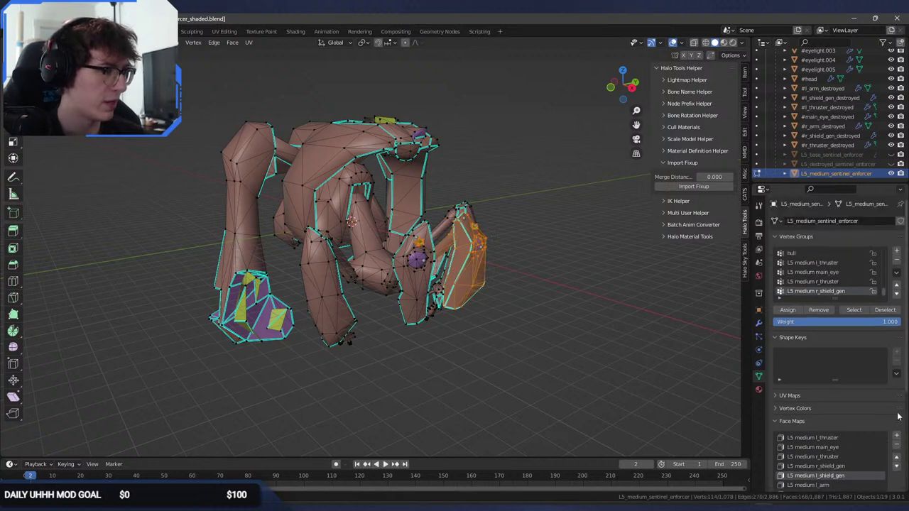
pyautogui.click(896, 251)
pyautogui.hotkey('ctrl', 'v')
pyautogui.press('Return')
pyautogui.click(792, 311)
pyautogui.click(699, 311)
# Assign the faces of the L5 medium l_arm face map to a new vertex group named L5 medium l_arm.
pyautogui.scroll(-3, 905, 349)
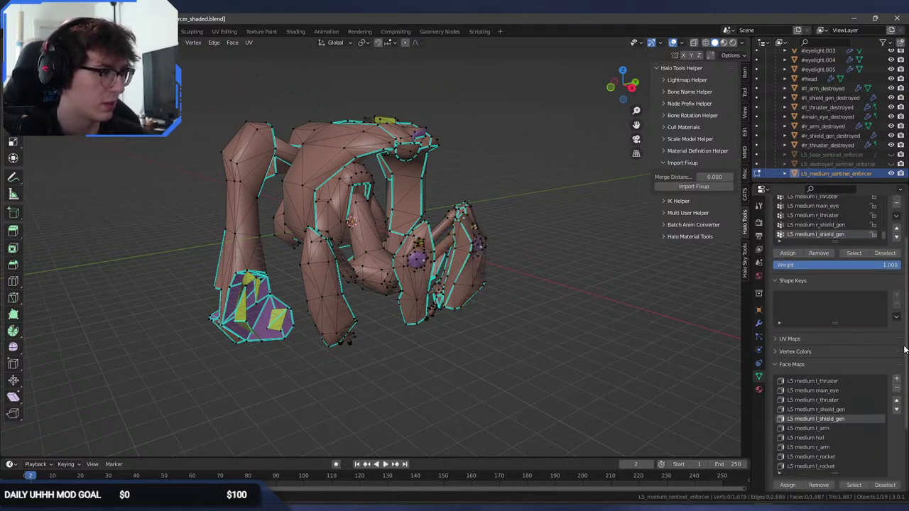
pyautogui.click(827, 429)
pyautogui.click(854, 485)
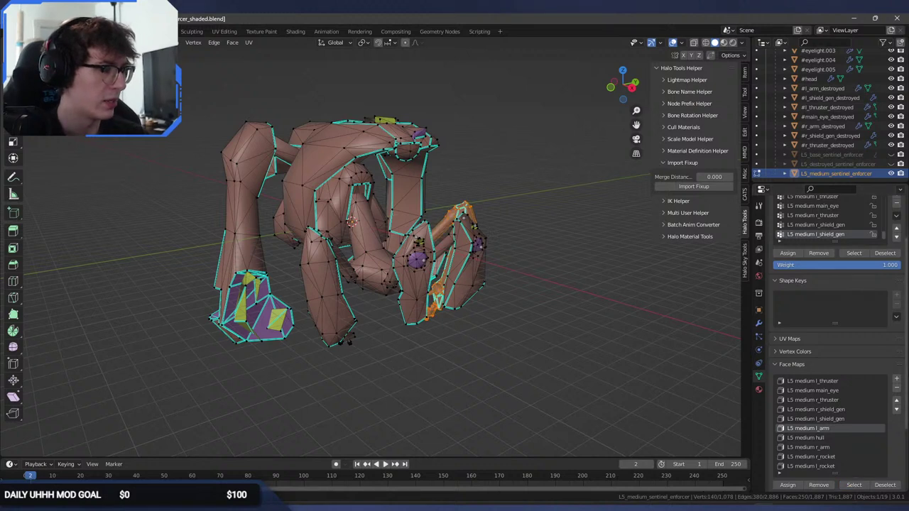
pyautogui.scroll(2, 852, 355)
pyautogui.click(896, 252)
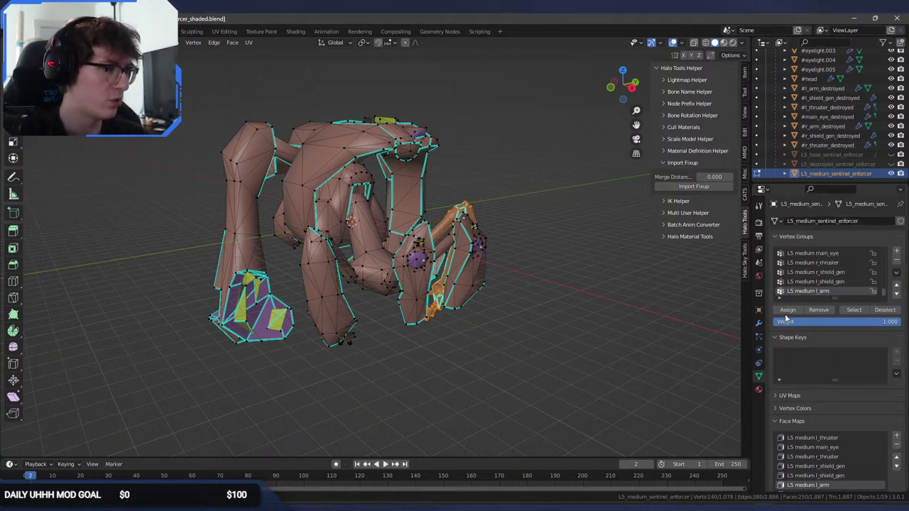
pyautogui.click(572, 325)
# Assign the faces of the L5 medium hull face map to a new vertex group named L5 medium hull.
pyautogui.scroll(-3, 827, 397)
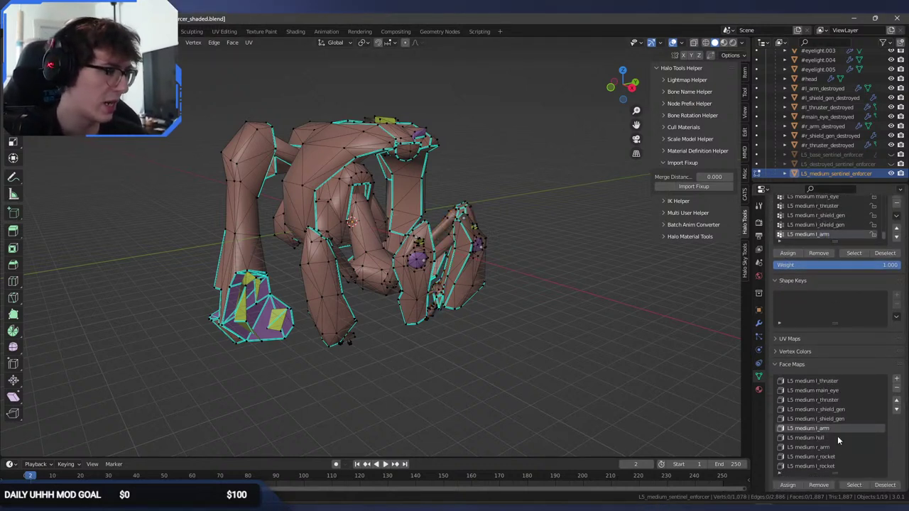
pyautogui.doubleClick(839, 438)
pyautogui.press('Return')
pyautogui.click(850, 484)
pyautogui.scroll(2, 866, 398)
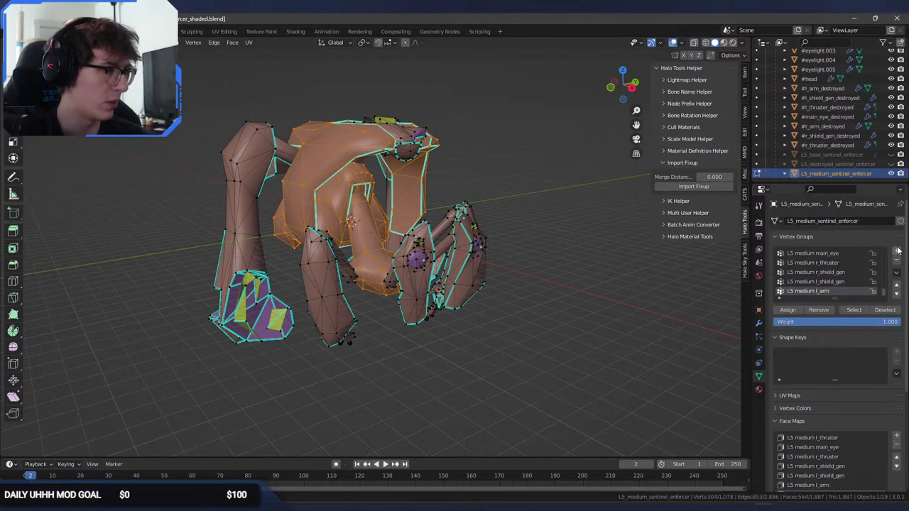
pyautogui.doubleClick(826, 291)
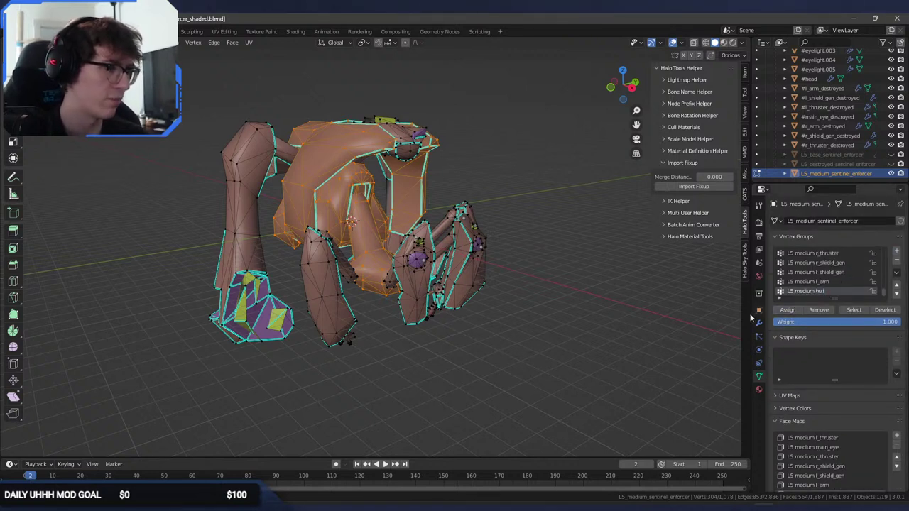
pyautogui.click(656, 312)
# Assign the faces of the L5 medium r_arm face map to a new vertex group named L5 medium r_arm.
pyautogui.scroll(-3, 834, 419)
pyautogui.doubleClick(825, 448)
pyautogui.press('Return')
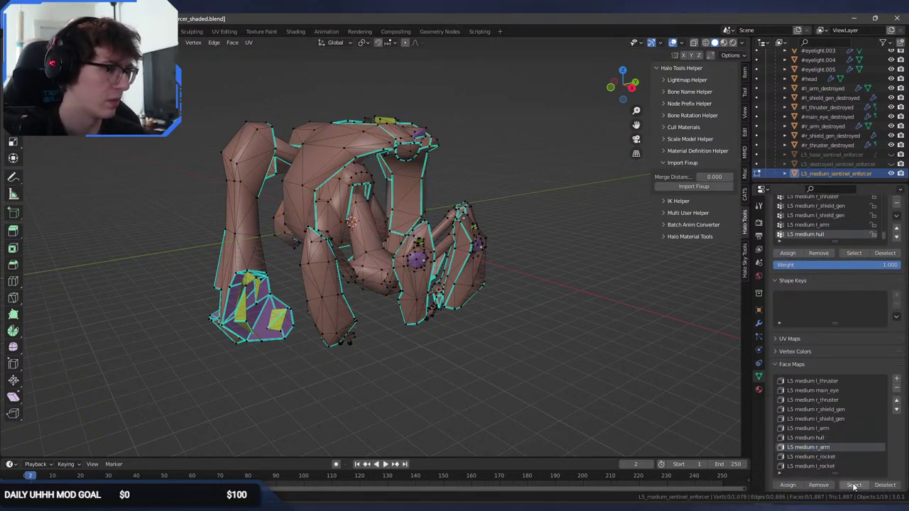
pyautogui.click(853, 484)
pyautogui.scroll(2, 845, 398)
pyautogui.scroll(-1, 801, 288)
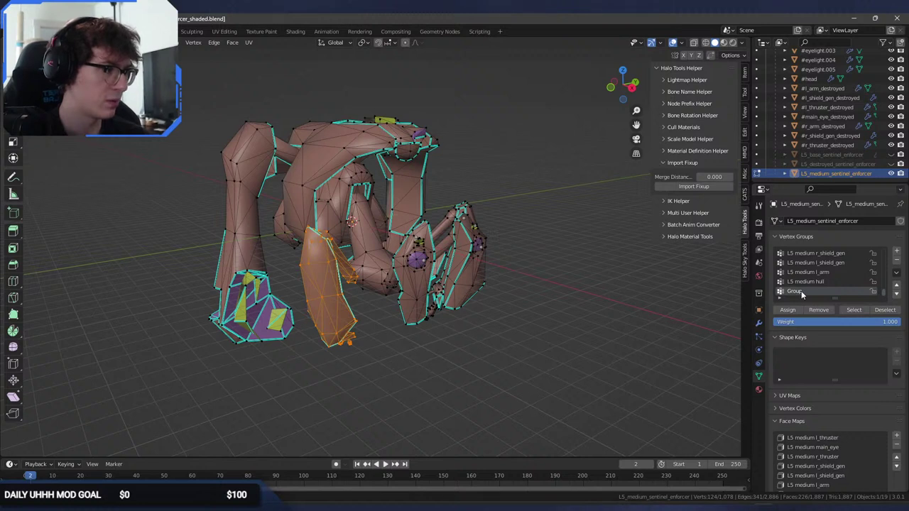
pyautogui.click(788, 310)
pyautogui.hotkey('alt', 'a')
# Assign the faces of the L5 medium r_rocket face map to a new vertex group named L5 medium r_rocket.
pyautogui.scroll(-3, 838, 355)
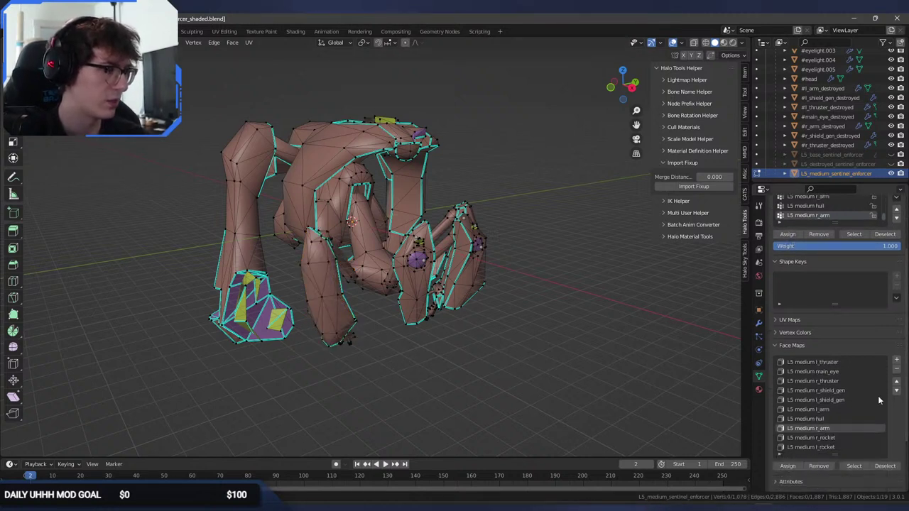
pyautogui.doubleClick(813, 438)
pyautogui.hotkey('ctrl', 'c')
pyautogui.press('Return')
pyautogui.click(854, 466)
pyautogui.moveTo(905, 387); pyautogui.dragTo(902, 325)
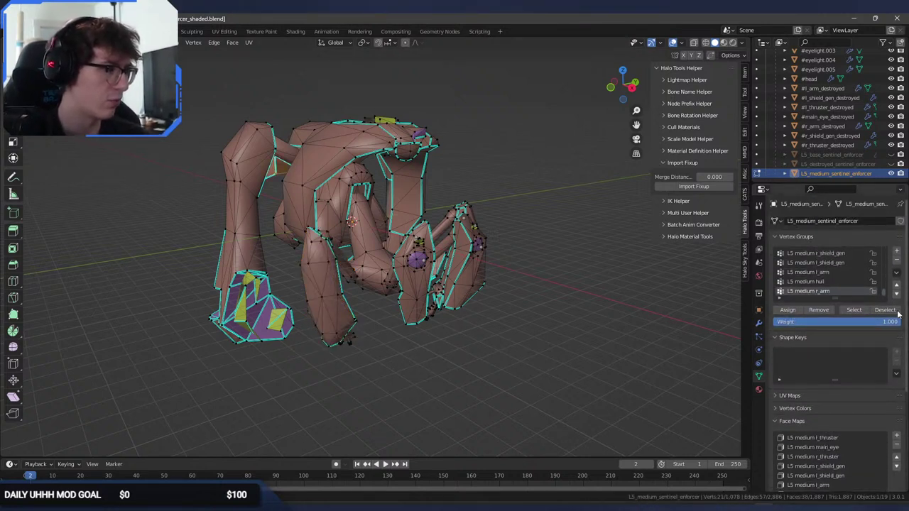
pyautogui.click(898, 252)
pyautogui.doubleClick(833, 291)
pyautogui.hotkey('ctrl', 'v')
pyautogui.press('Return')
pyautogui.click(798, 311)
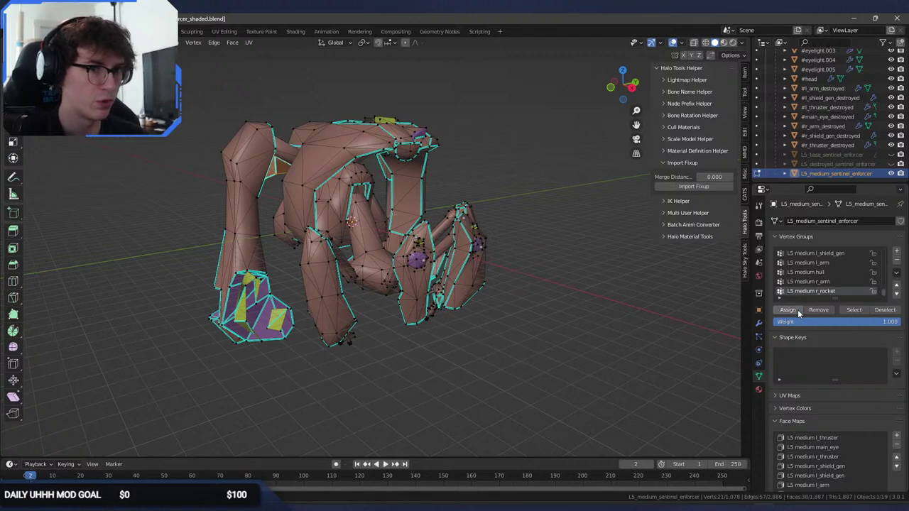
# Assign the faces of the L5 medium l_rocket face map to a new vertex group named L5 medium l_rocket.
pyautogui.scroll(-2, 845, 426)
pyautogui.click(845, 465)
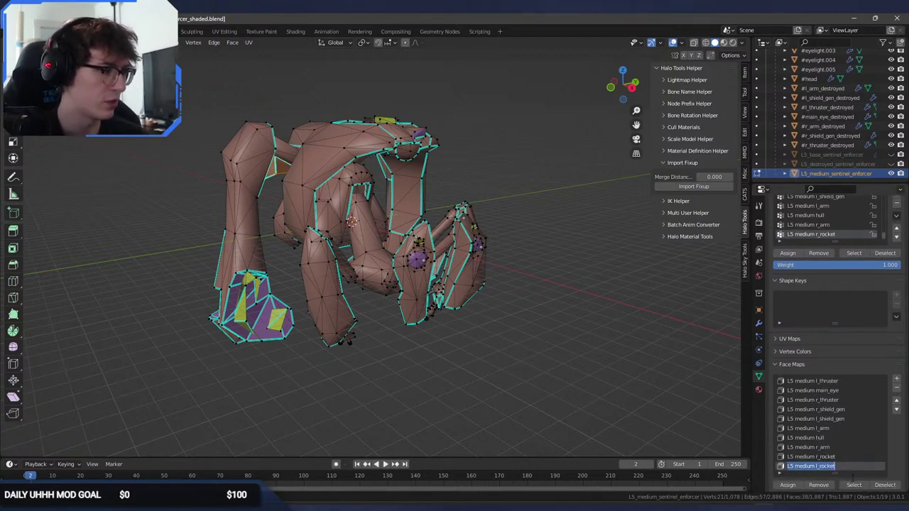
pyautogui.click(854, 485)
pyautogui.moveTo(497, 312); pyautogui.dragTo(635, 315, button='middle')
pyautogui.hotkey('alt', 'a')
pyautogui.scroll(-4, 856, 408)
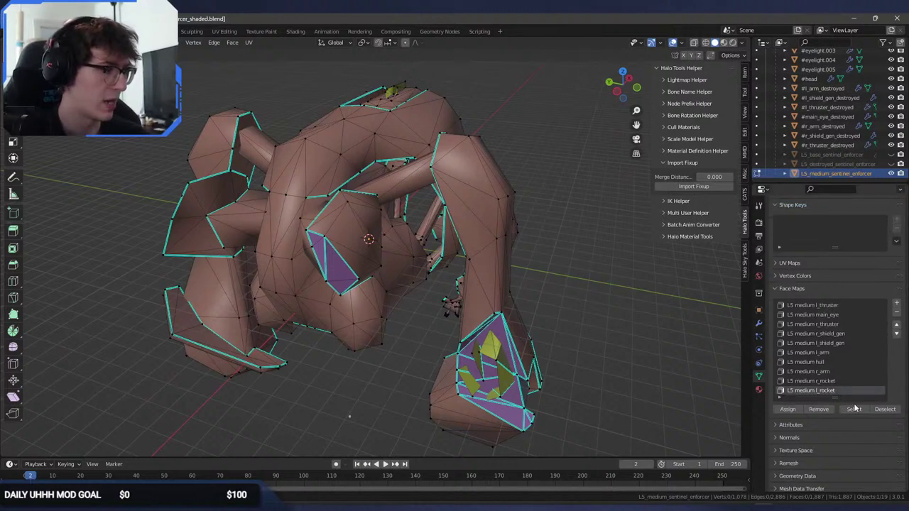
pyautogui.click(855, 411)
pyautogui.scroll(4, 856, 398)
pyautogui.click(897, 234)
pyautogui.doubleClick(846, 272)
pyautogui.write('L5 medium l_rocket')
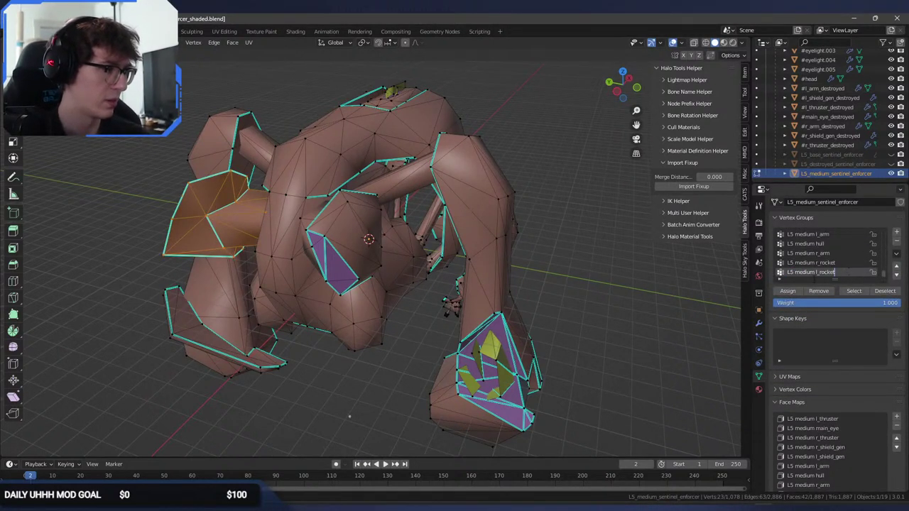
pyautogui.click(630, 301)
# Check which vertices belong to the L5 medium r_rocket and L5 medium r_arm vertex groups.
pyautogui.click(842, 262)
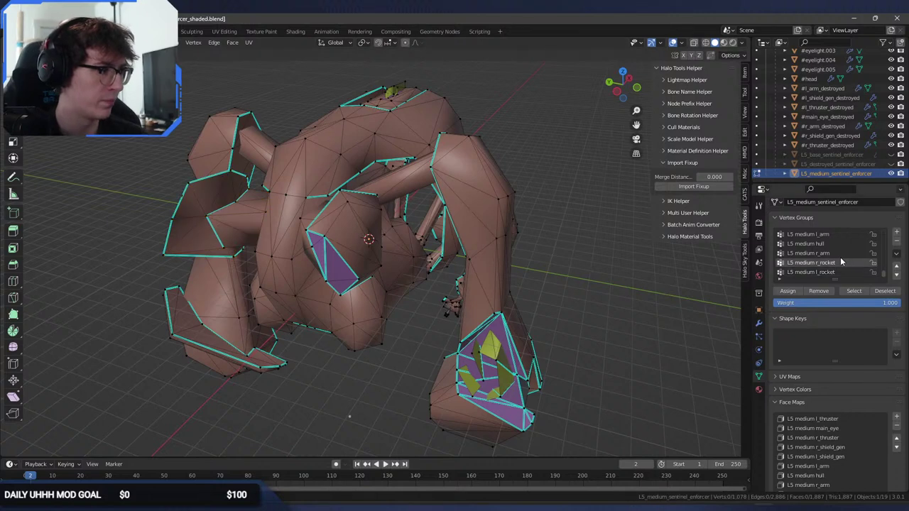
pyautogui.click(851, 291)
pyautogui.click(633, 276)
pyautogui.click(842, 253)
pyautogui.click(867, 292)
# Save sentinel_enforcer_shaded.blend and return the medium mesh to Object Mode.
pyautogui.moveTo(584, 282); pyautogui.dragTo(431, 282, button='middle')
pyautogui.hotkey('ctrl', 's')
pyautogui.press('Tab')
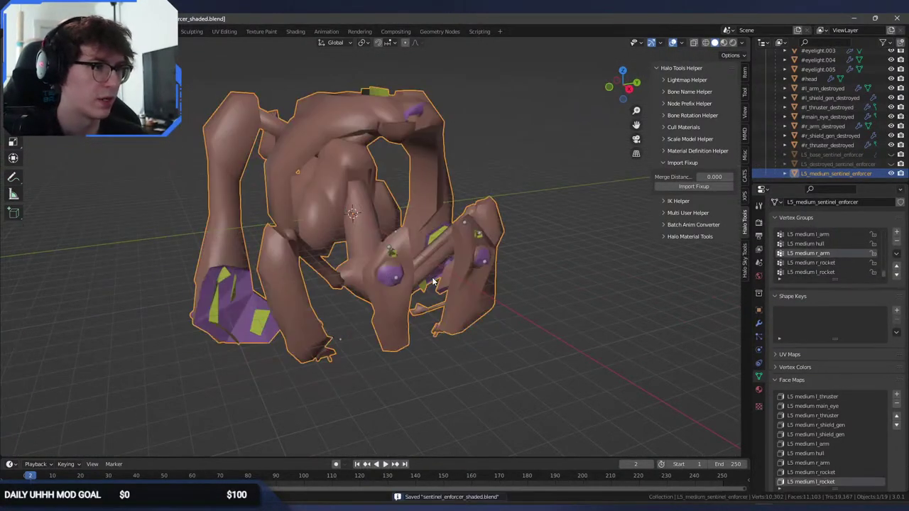
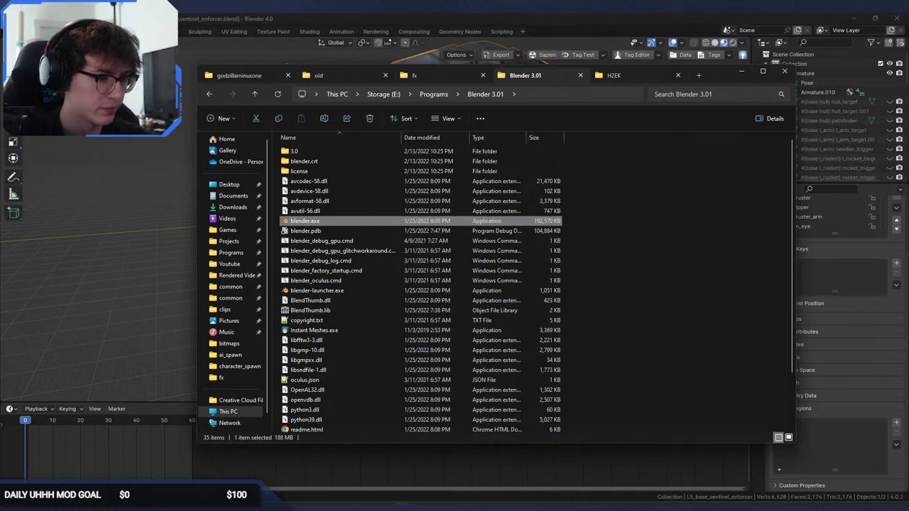
# Switch to the Blender 4.0 window and append the L5 base, destroyed and medium sentinel_enforcer objects from sentinel_enforcer_shaded.blend.
pyautogui.hotkey('alt', 'Tab')
pyautogui.moveTo(423, 247); pyautogui.dragTo(436, 257, button='middle')
pyautogui.scroll(-3, 308, 163)
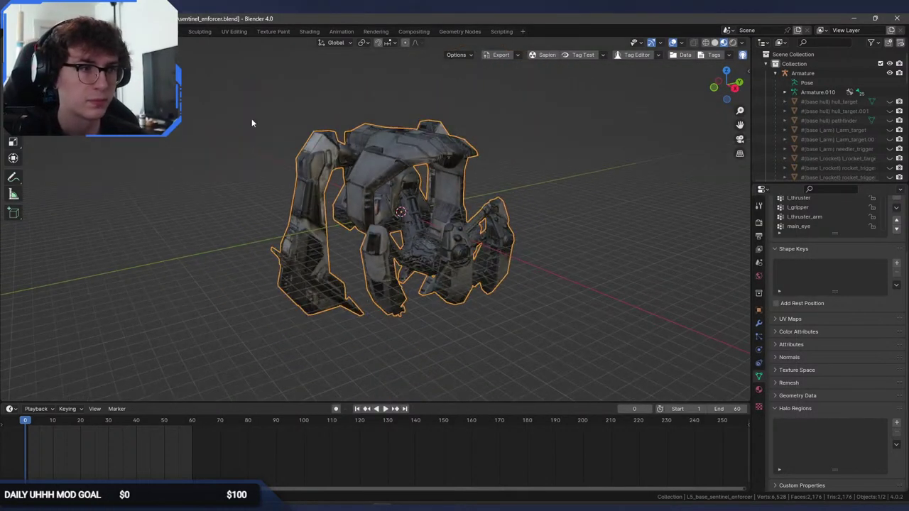
pyautogui.click(27, 31)
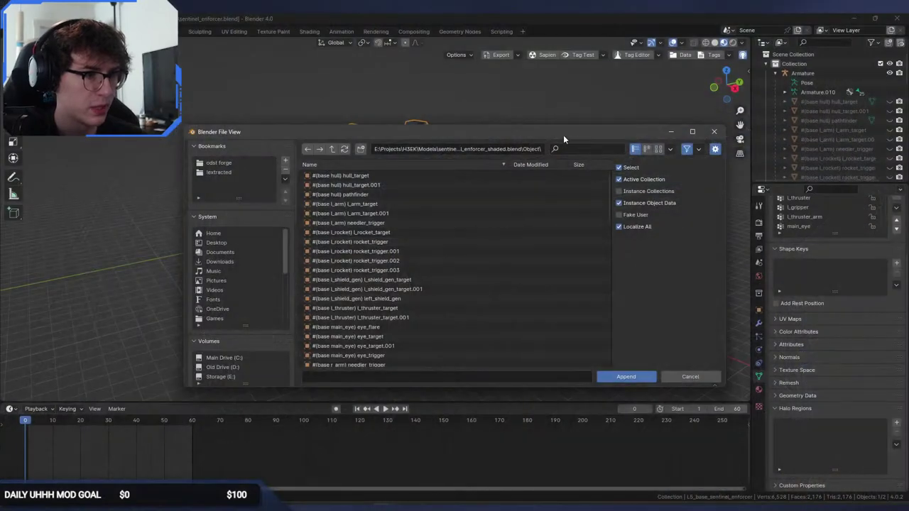
pyautogui.moveTo(610, 180); pyautogui.dragTo(616, 328)
pyautogui.click(370, 342)
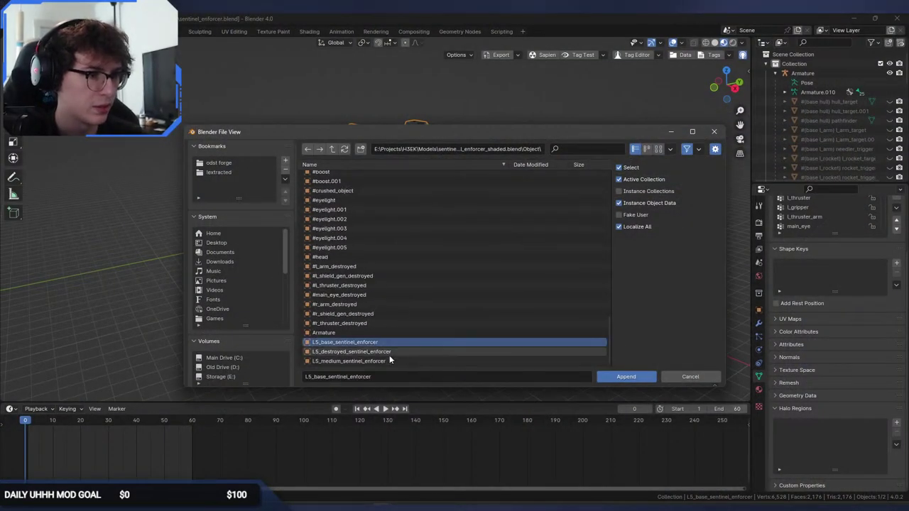
pyautogui.keyDown('shift'); pyautogui.click(553, 362); pyautogui.keyUp('shift')
pyautogui.click(625, 376)
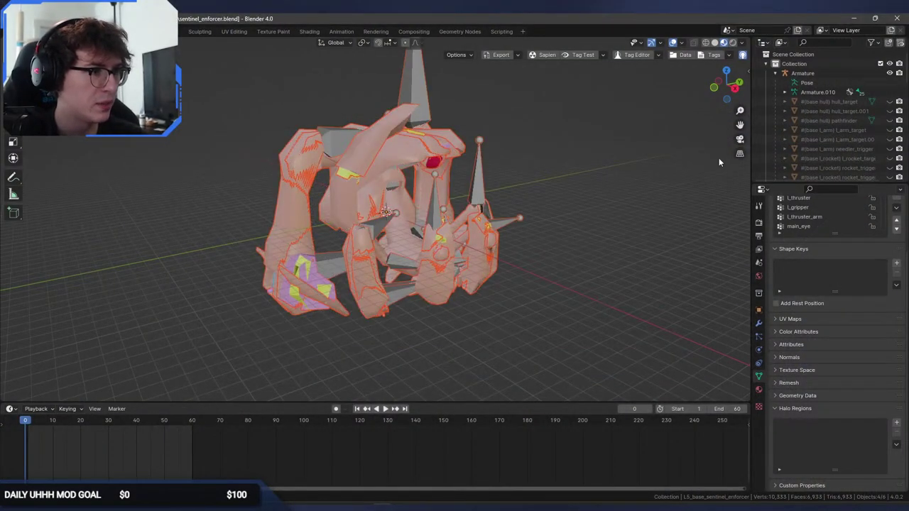
# Clear the parent of the three appended L5 sentinel_enforcer meshes under Armature.001, keeping their transformation.
pyautogui.scroll(-10, 859, 139)
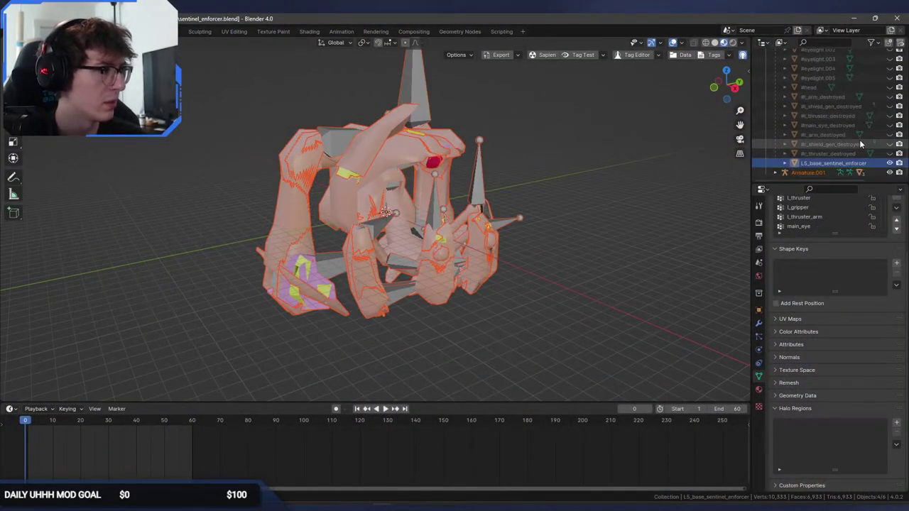
pyautogui.click(775, 173)
pyautogui.scroll(-2, 778, 167)
pyautogui.click(784, 145)
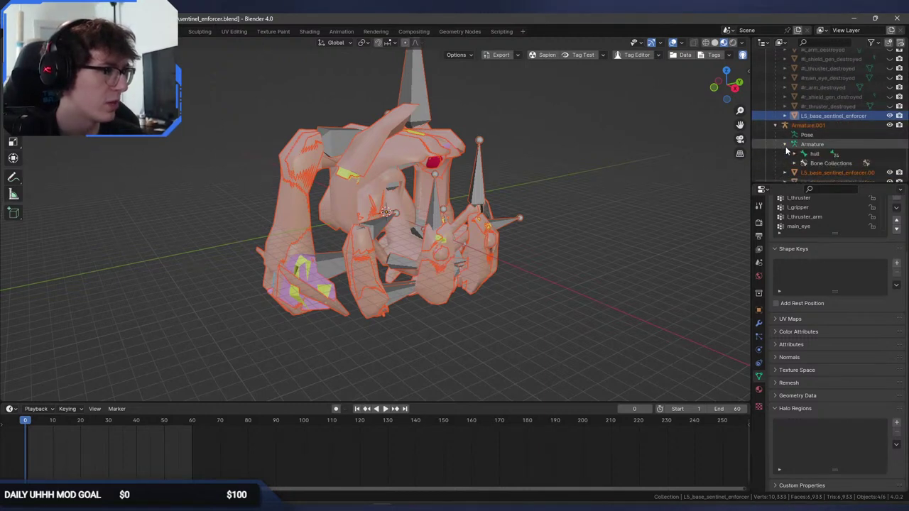
pyautogui.scroll(-1, 791, 154)
pyautogui.click(833, 156)
pyautogui.keyDown('shift'); pyautogui.click(838, 172); pyautogui.keyUp('shift')
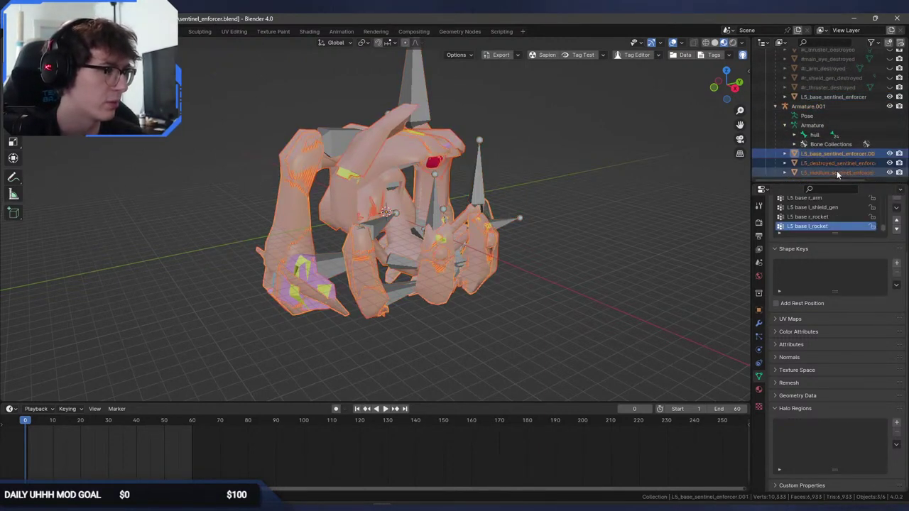
pyautogui.hotkey('alt', 'p')
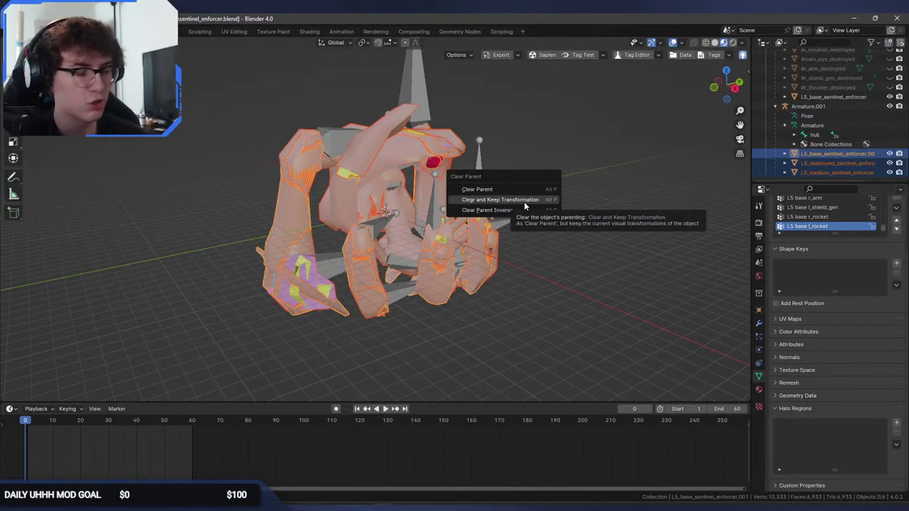
pyautogui.click(524, 202)
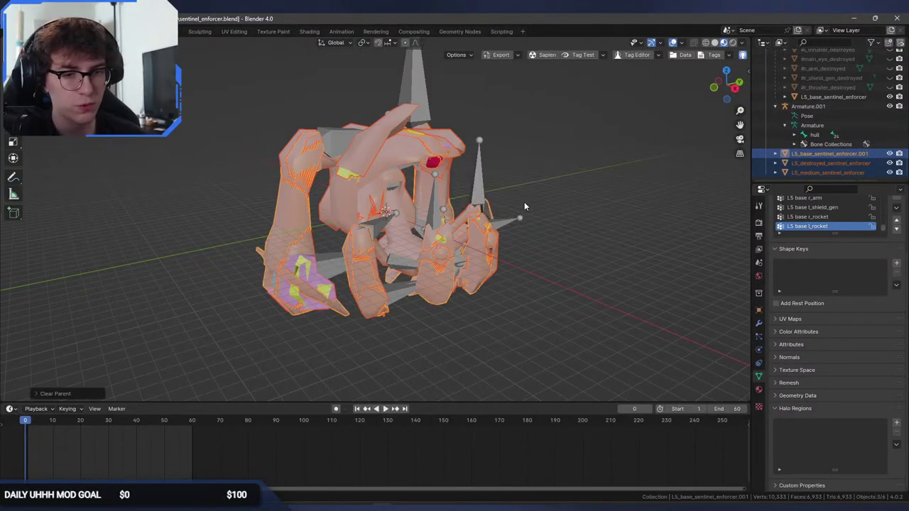
# Delete the appended Armature.001 and select the three appended L5 sentinel_enforcer meshes.
pyautogui.rightClick(817, 107)
pyautogui.click(821, 128)
pyautogui.click(821, 153)
pyautogui.keyDown('shift'); pyautogui.click(825, 173); pyautogui.keyUp('shift')
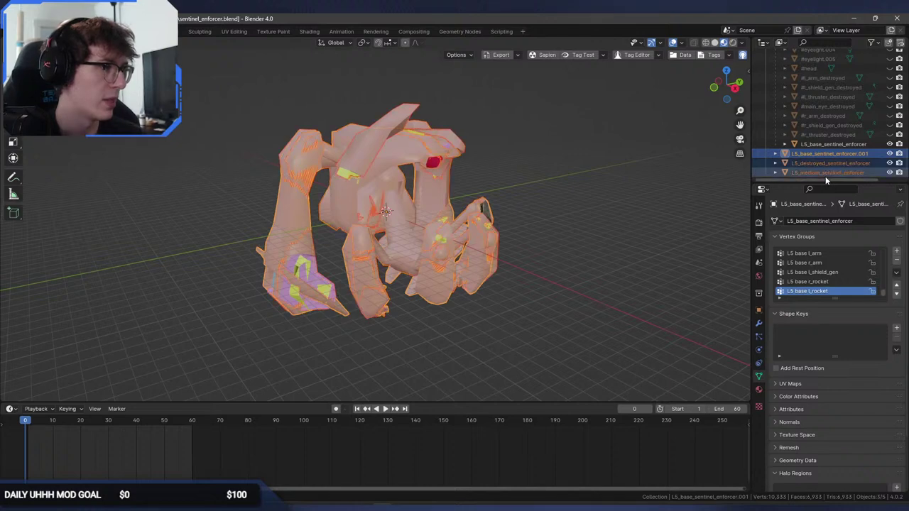
# Try moving the original L5_base_sentinel_enforcer mesh aside from the appended meshes to compare them.
pyautogui.click(857, 147)
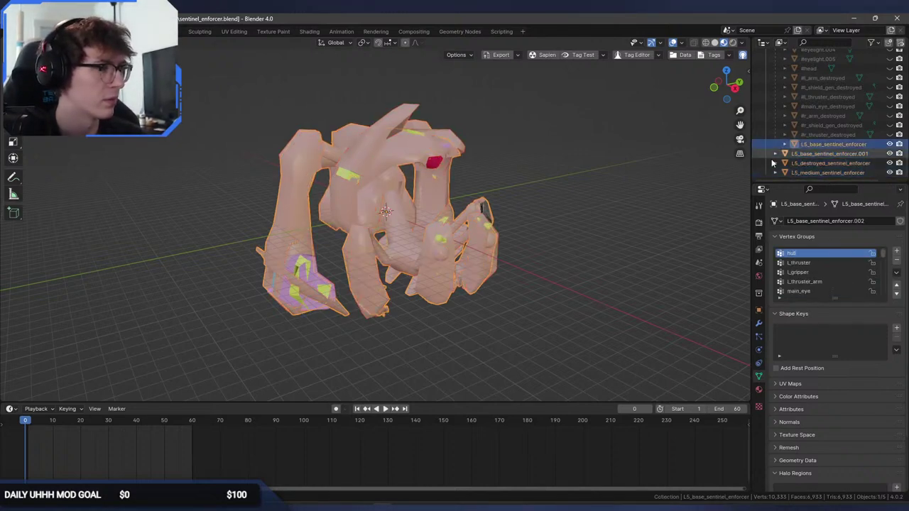
pyautogui.moveTo(639, 177); pyautogui.dragTo(599, 180, button='middle')
pyautogui.press('g')
pyautogui.click(723, 138)
pyautogui.moveTo(671, 148); pyautogui.dragTo(561, 129, button='middle')
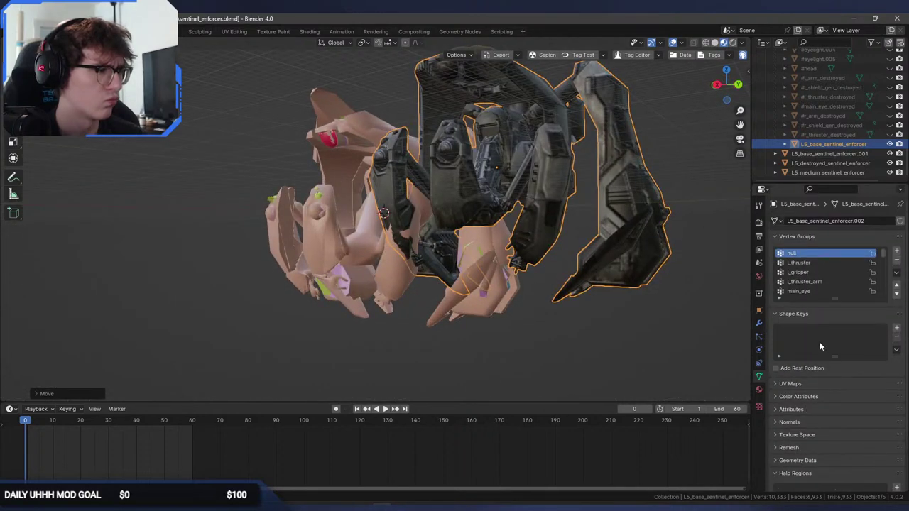
# Examine the vertex group list of the original L5_base_sentinel_enforcer mesh.
pyautogui.scroll(-5, 835, 278)
pyautogui.moveTo(681, 273); pyautogui.dragTo(694, 287, button='middle')
pyautogui.scroll(6, 850, 169)
pyautogui.scroll(-6, 851, 167)
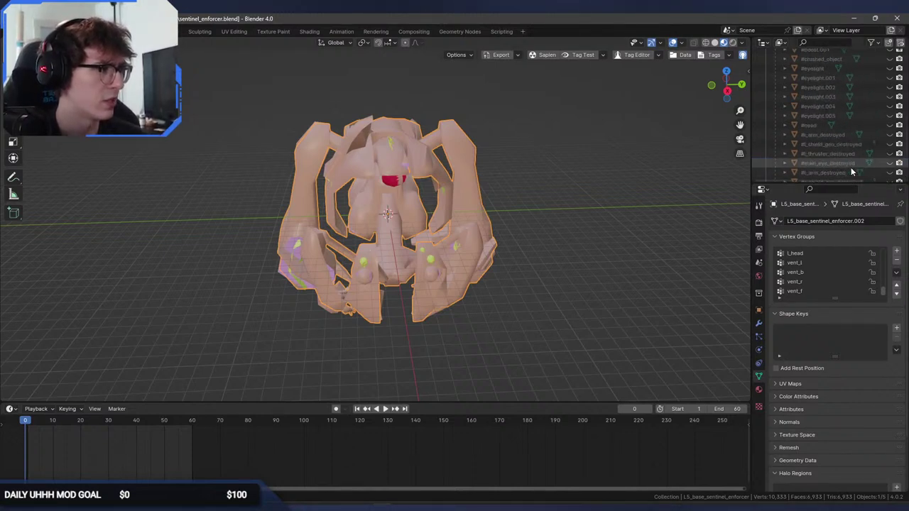
pyautogui.moveTo(503, 180); pyautogui.dragTo(520, 176, button='middle')
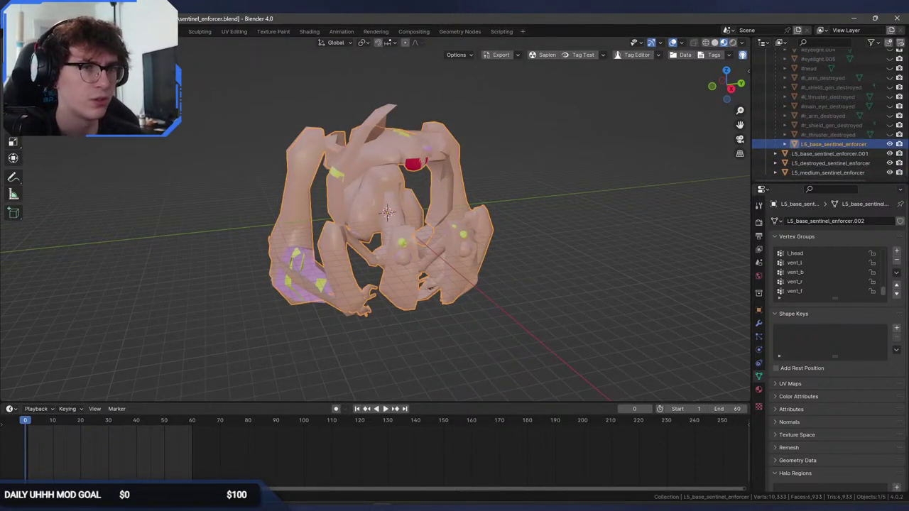
# Start opening another blend file without saving sentinel_enforcer.blend, and look through the sentinel_enforcer model folder.
pyautogui.click(20, 31)
pyautogui.click(32, 52)
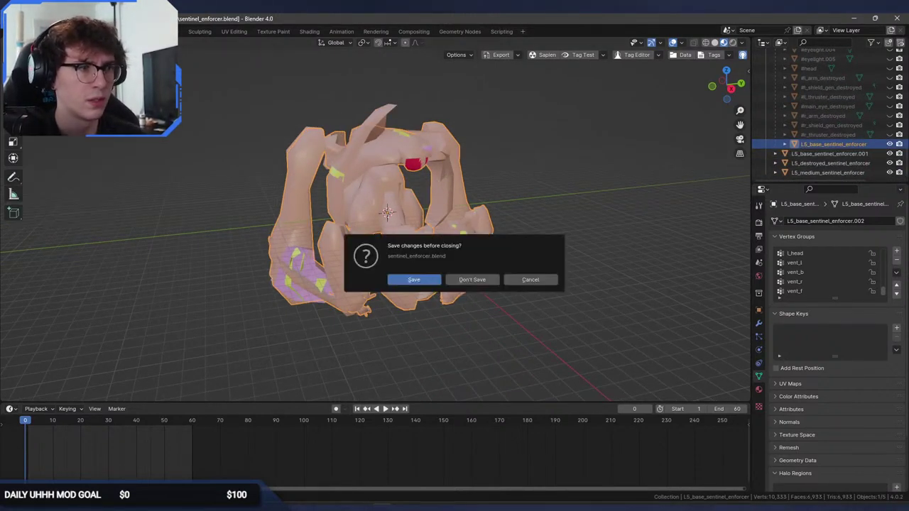
pyautogui.click(463, 279)
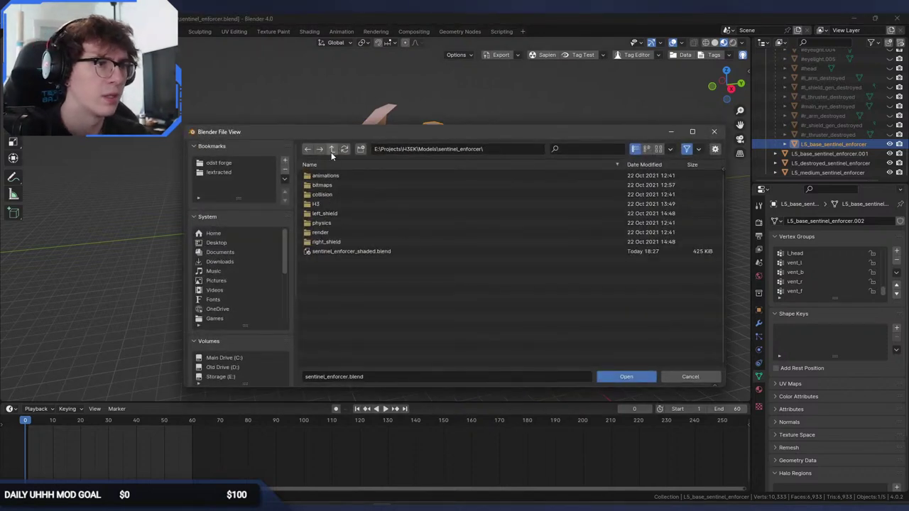
pyautogui.click(353, 233)
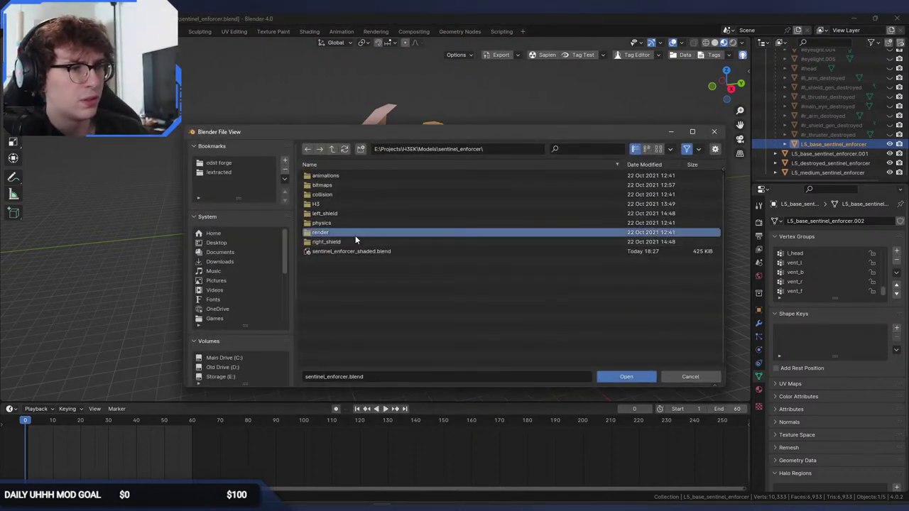
pyautogui.click(334, 150)
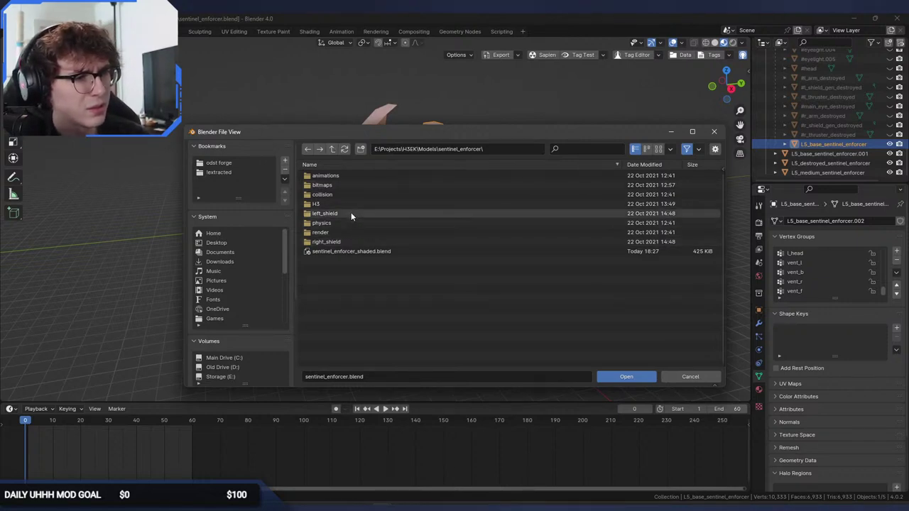
# Look through the sentinel_enforcer_garbage folder and the H3EK Models folder for another sentinel enforcer blend file.
pyautogui.click(332, 149)
pyautogui.scroll(-15, 377, 273)
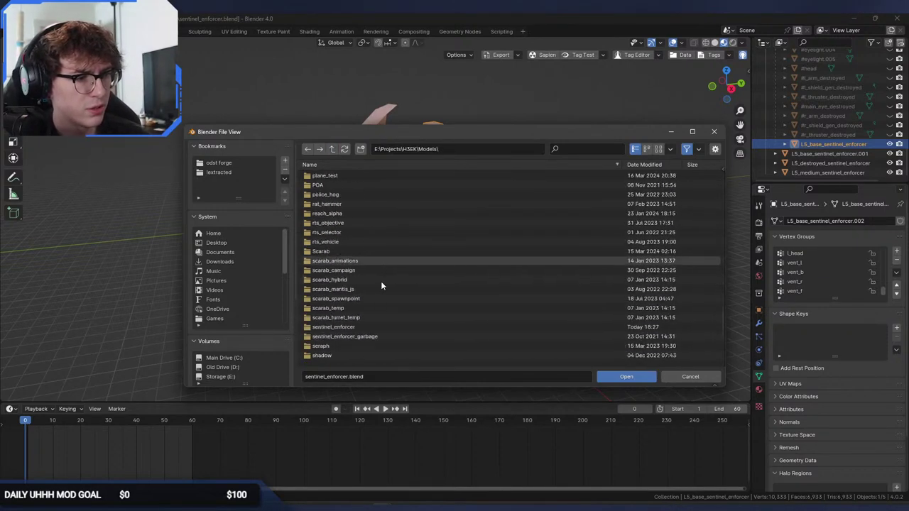
pyautogui.doubleClick(380, 336)
pyautogui.doubleClick(355, 186)
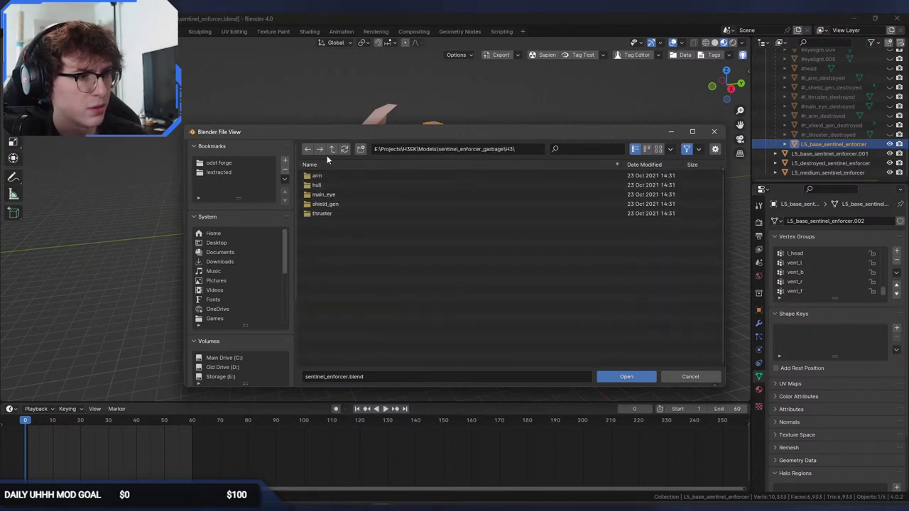
pyautogui.click(332, 149)
pyautogui.click(332, 149)
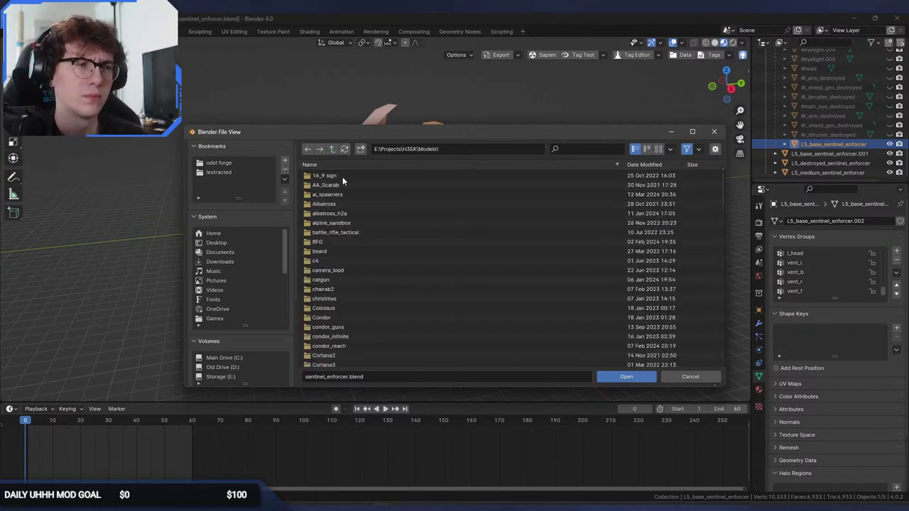
pyautogui.scroll(10, 373, 294)
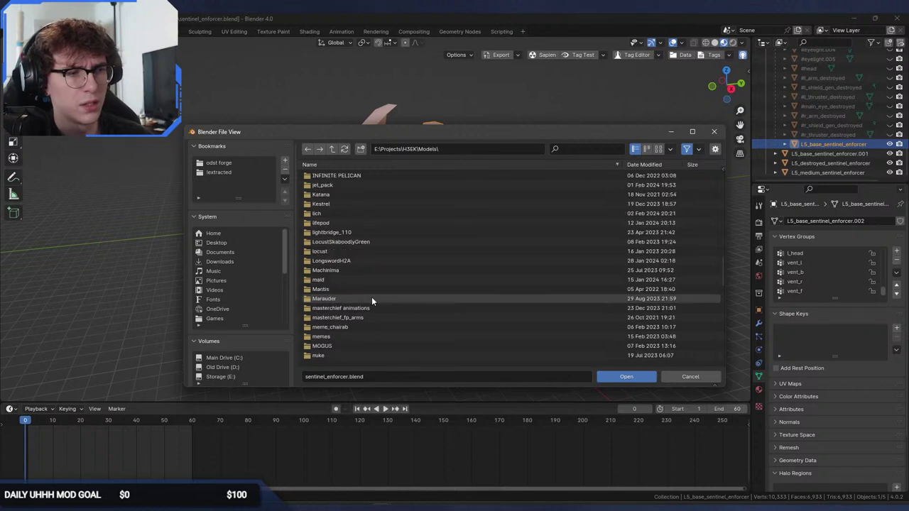
pyautogui.scroll(-8, 372, 298)
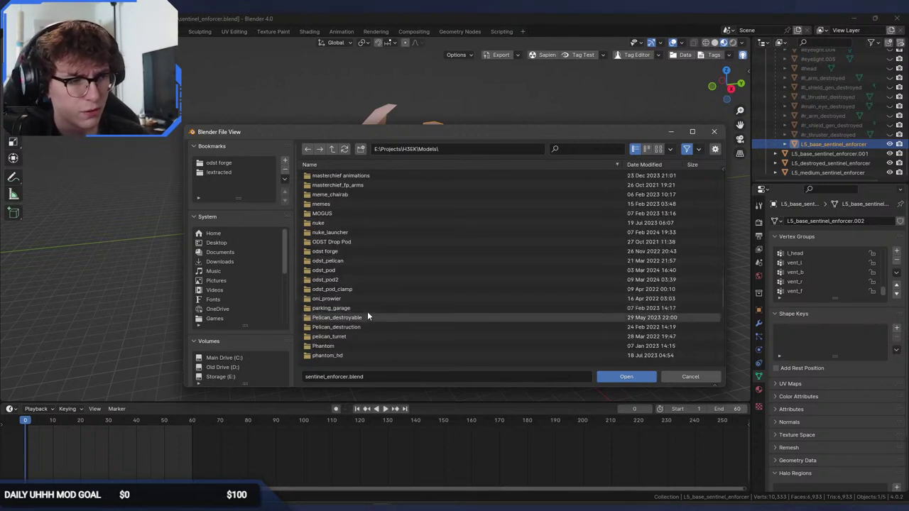
pyautogui.scroll(-3, 366, 320)
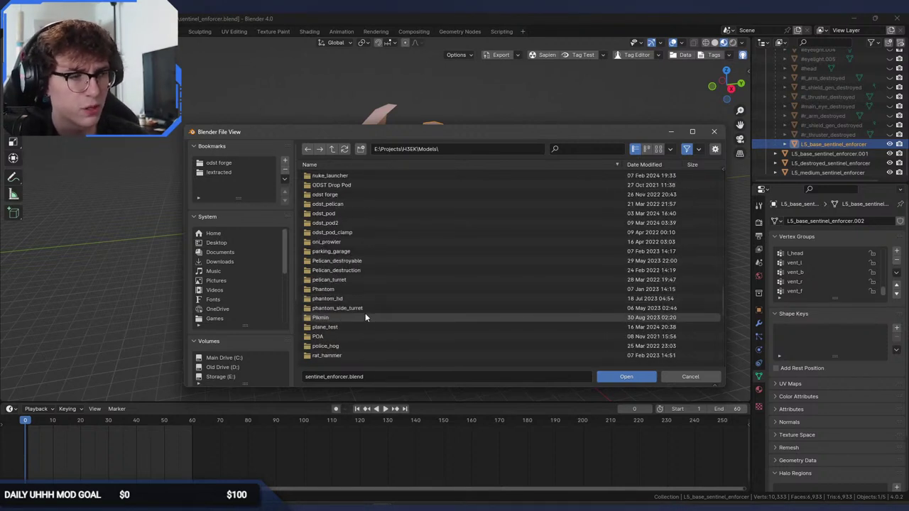
# Switch to the Guerilla tag editor, close both mongoose physics_model tags, and collapse the mongoose and mongoose_gauss folders.
pyautogui.click(609, 508)
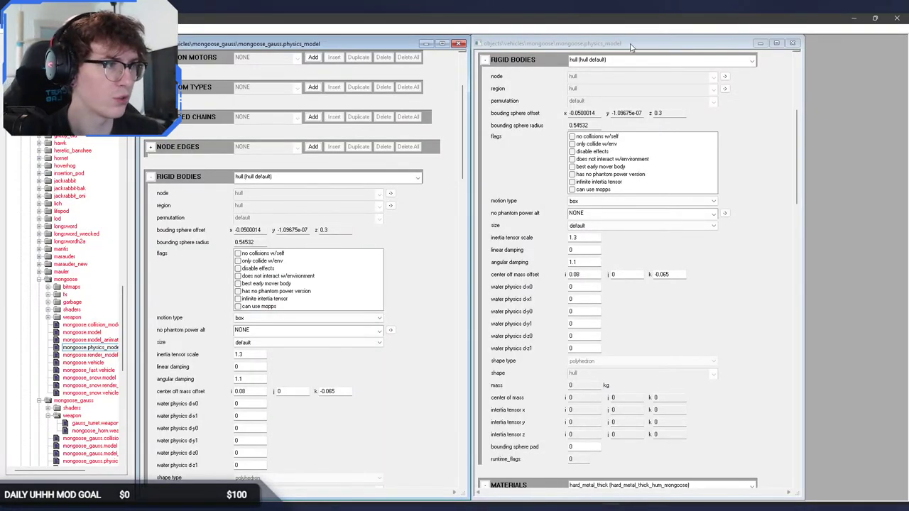
pyautogui.click(792, 43)
pyautogui.click(458, 44)
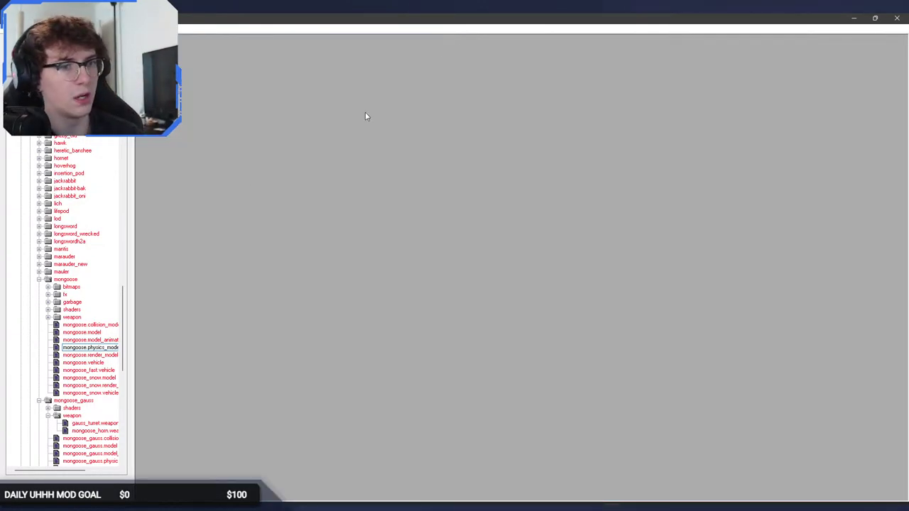
pyautogui.click(40, 279)
pyautogui.click(40, 287)
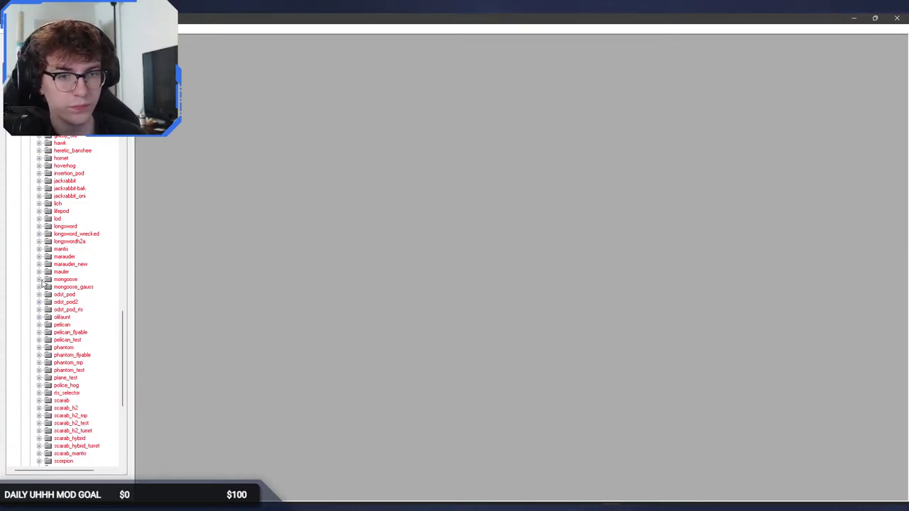
# Find the sentinel_enforcer folder among the character tags and open sentinel_enforcer.model.
pyautogui.scroll(10, 64, 250)
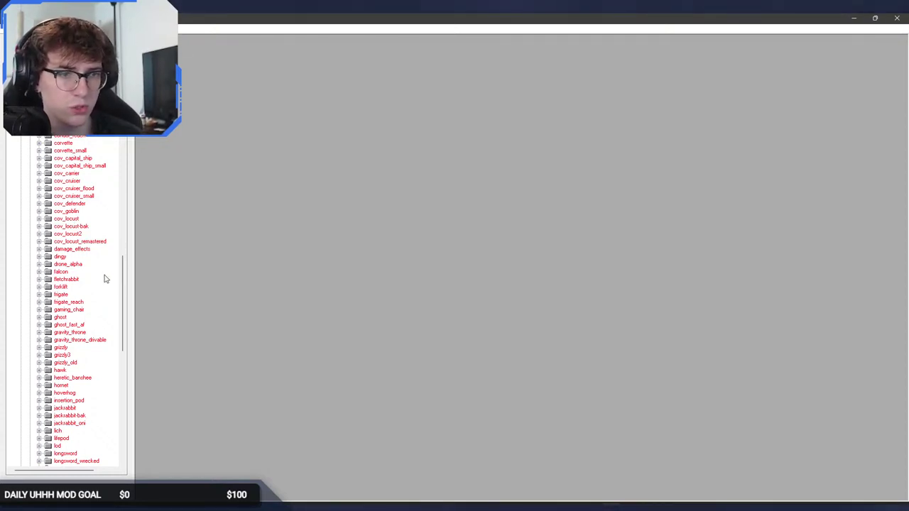
pyautogui.moveTo(121, 282); pyautogui.dragTo(123, 366)
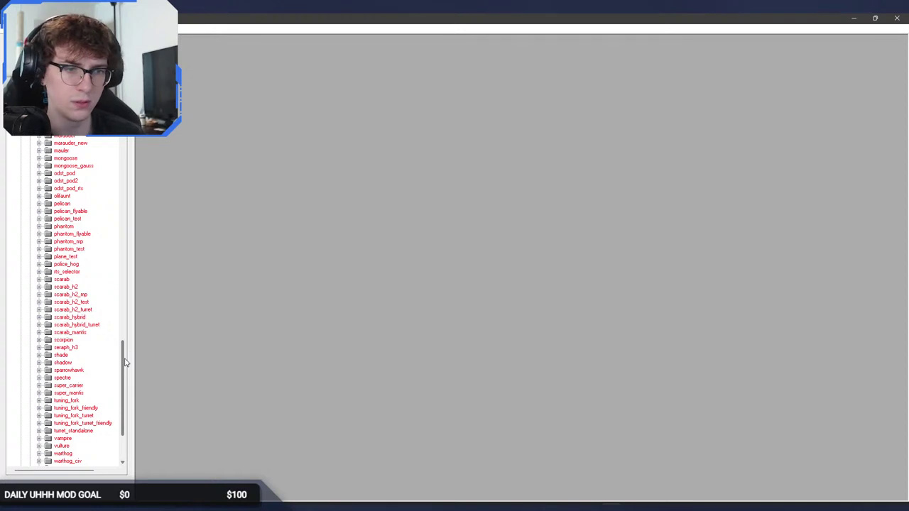
pyautogui.moveTo(125, 359); pyautogui.dragTo(128, 109)
pyautogui.click(40, 317)
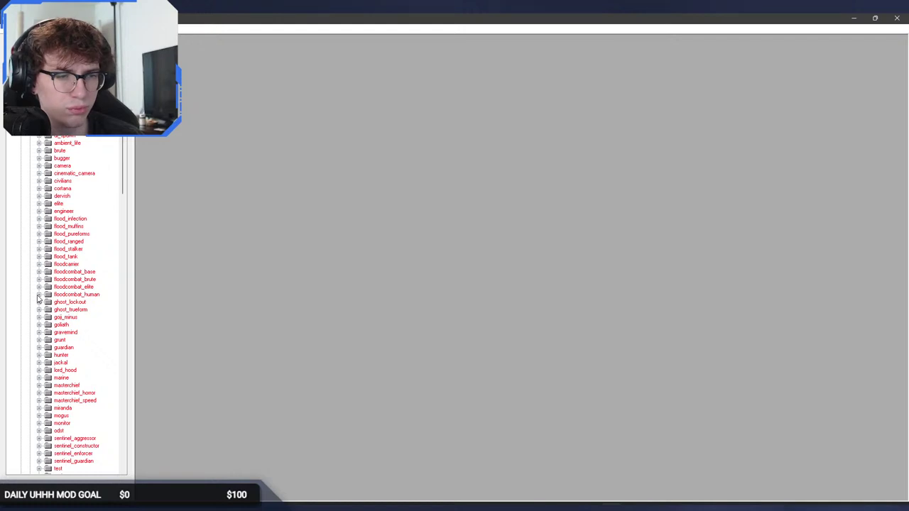
pyautogui.scroll(-1, 48, 423)
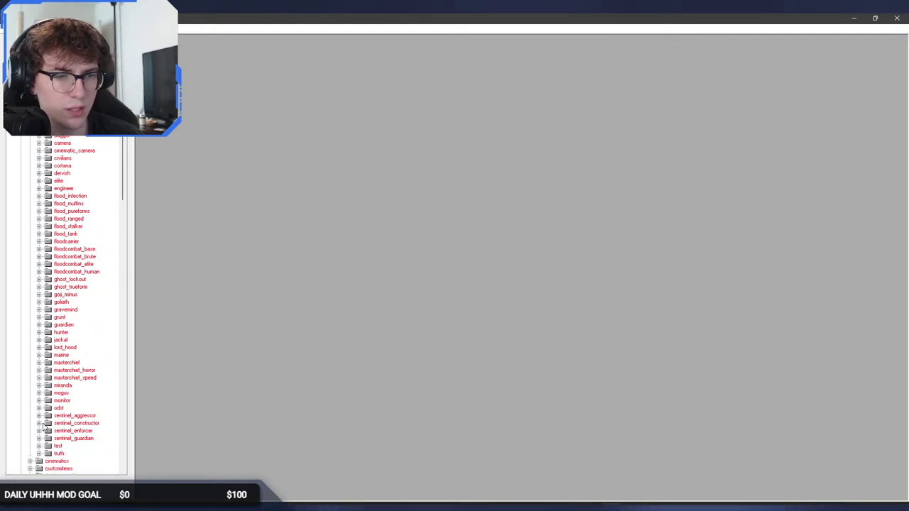
pyautogui.click(39, 430)
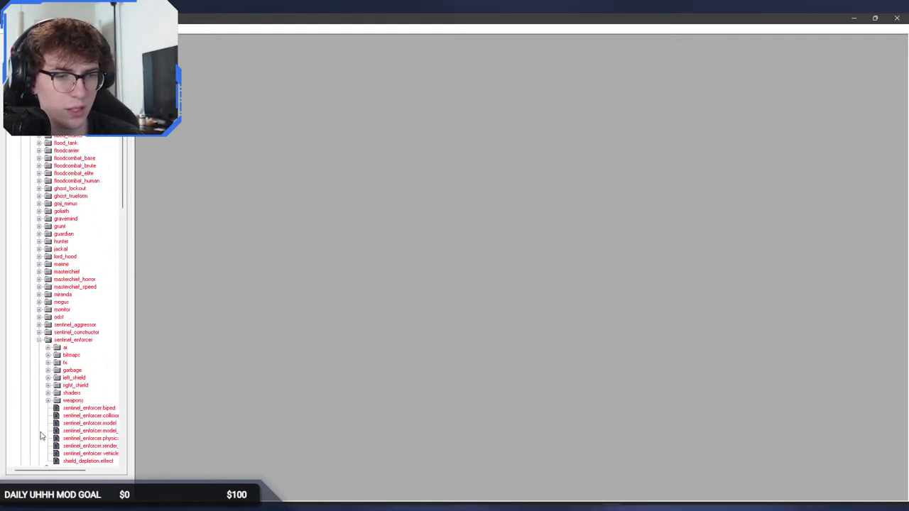
pyautogui.doubleClick(90, 423)
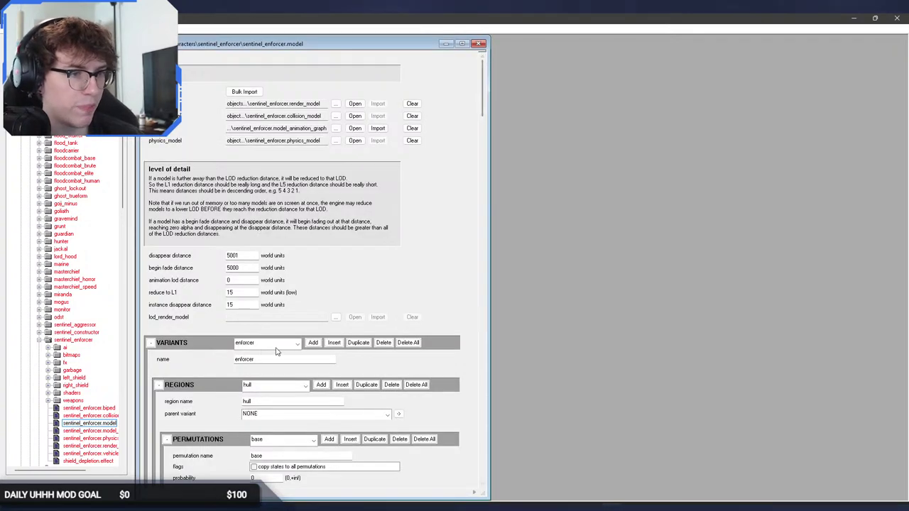
# Examine the enforcer variant's region list and the permutations of its hull and l_arm regions.
pyautogui.click(283, 385)
pyautogui.click(286, 386)
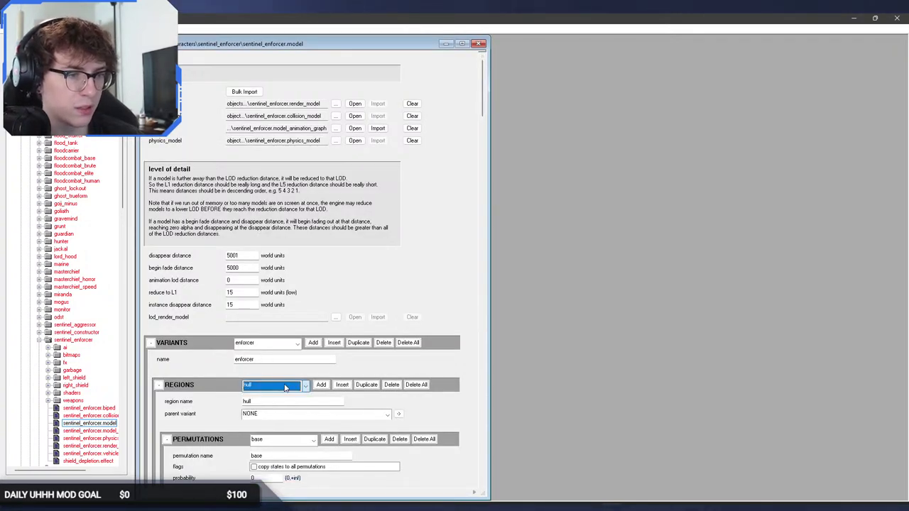
pyautogui.click(282, 441)
pyautogui.click(281, 440)
pyautogui.click(270, 386)
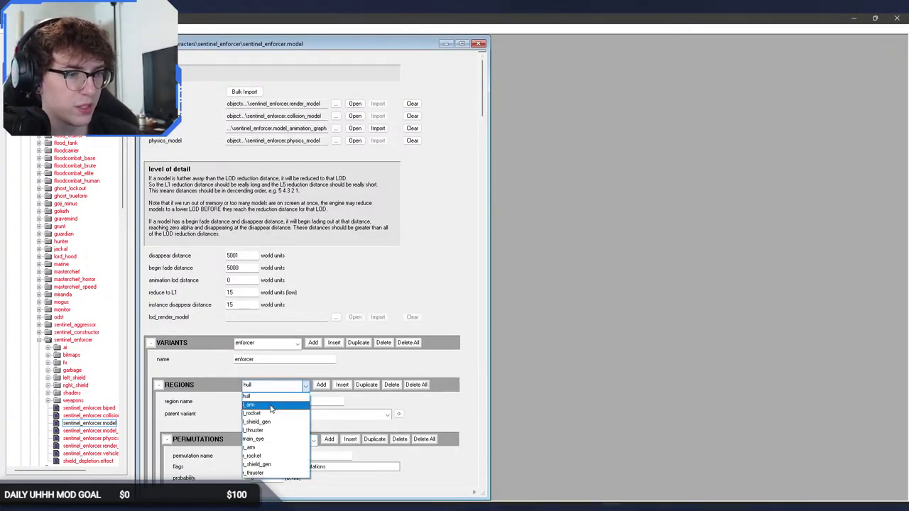
pyautogui.click(273, 404)
pyautogui.click(279, 440)
pyautogui.click(281, 442)
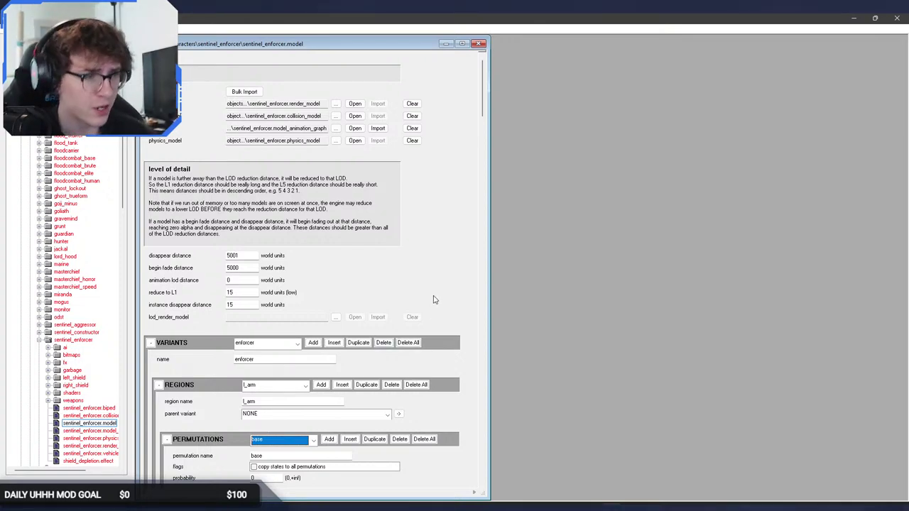
pyautogui.moveTo(481, 91); pyautogui.dragTo(494, 77)
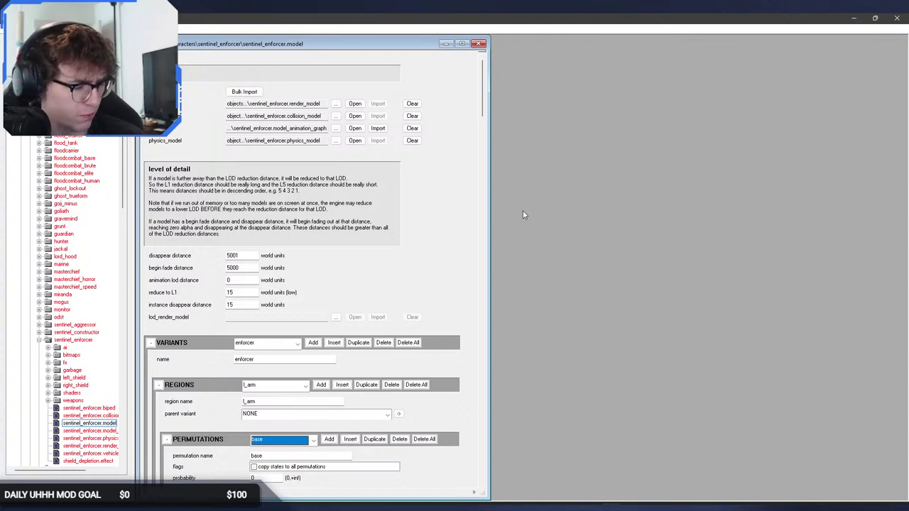
# Return to Blender, cancel opening another file, and select the appended L5_base_sentinel_enforcer.001, L5_destroyed_sentinel_enforcer and L5_medium_sentinel_enforcer meshes.
pyautogui.moveTo(391, 504)
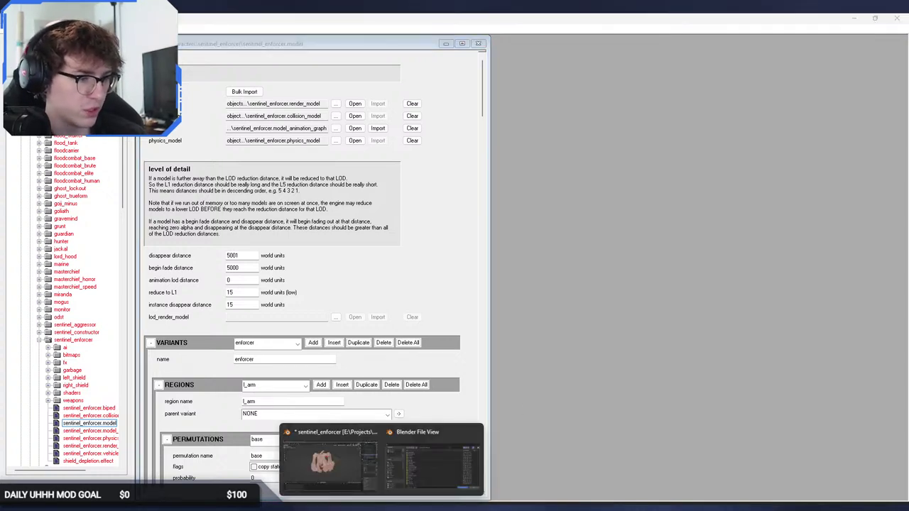
pyautogui.click(351, 458)
pyautogui.click(671, 377)
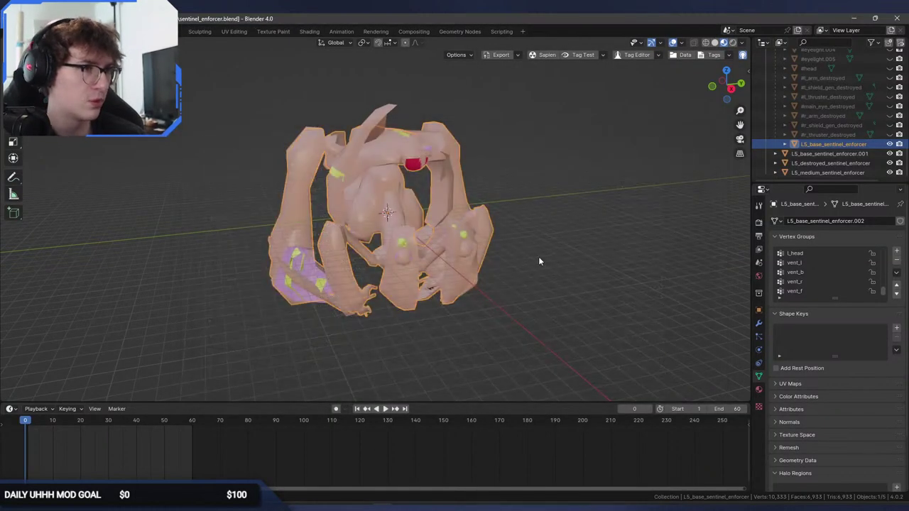
pyautogui.moveTo(539, 256); pyautogui.dragTo(552, 257, button='middle')
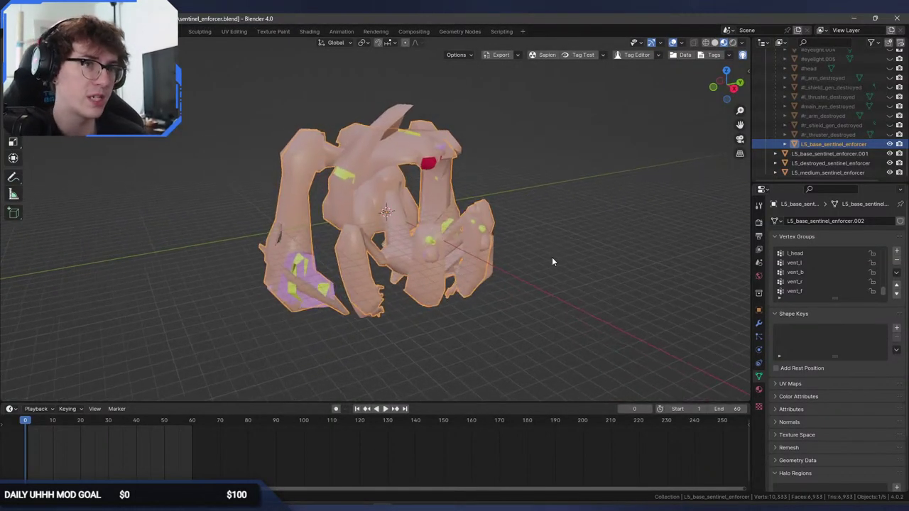
pyautogui.click(839, 153)
pyautogui.keyDown('shift'); pyautogui.click(838, 172); pyautogui.keyUp('shift')
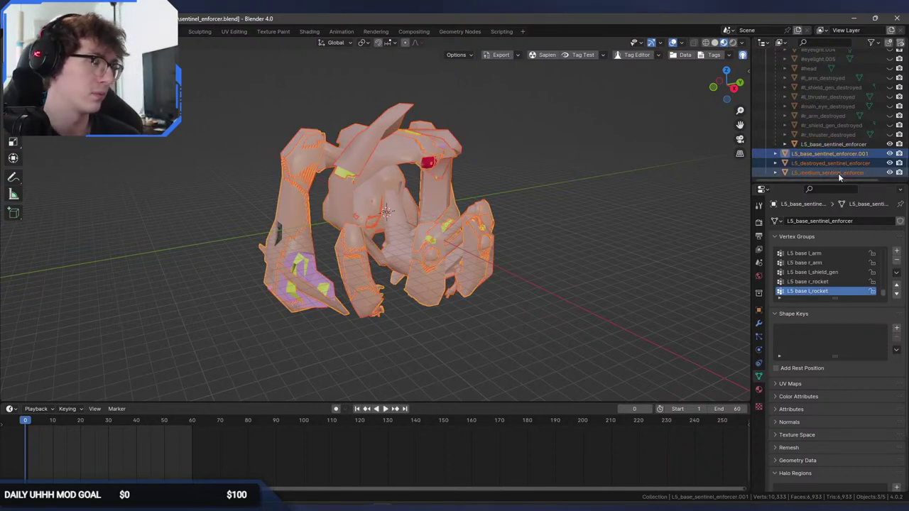
# Parent the selected L5_base_sentinel_enforcer.001, L5_destroyed and L5_medium meshes to the Armature using the Object option.
pyautogui.scroll(10, 840, 167)
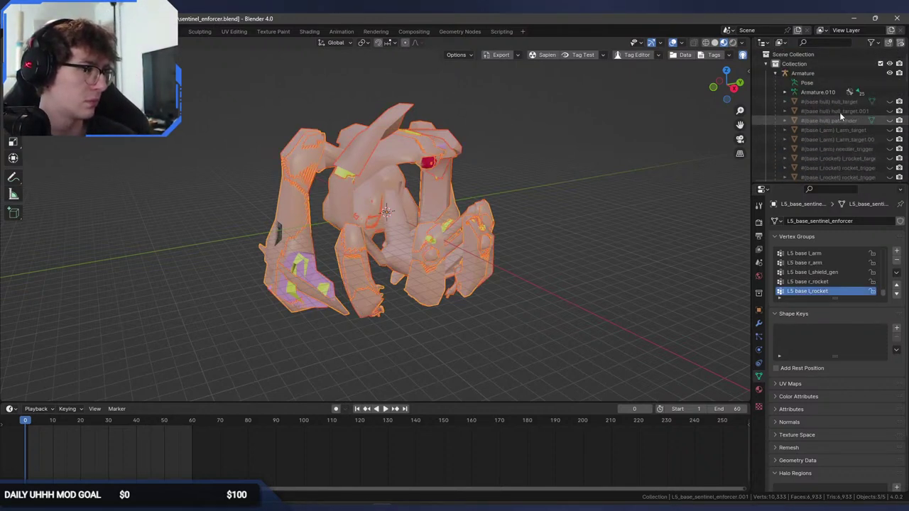
pyautogui.keyDown('ctrl'); pyautogui.click(817, 74); pyautogui.keyUp('ctrl')
pyautogui.hotkey('ctrl', 'p')
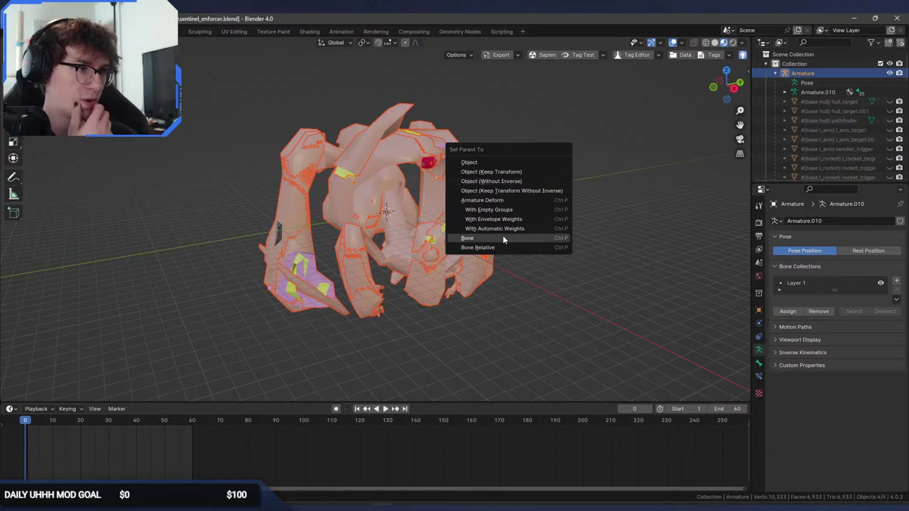
pyautogui.click(500, 162)
# Check the material slots of the L5_base_sentinel_enforcer.001 mesh.
pyautogui.scroll(-5, 855, 157)
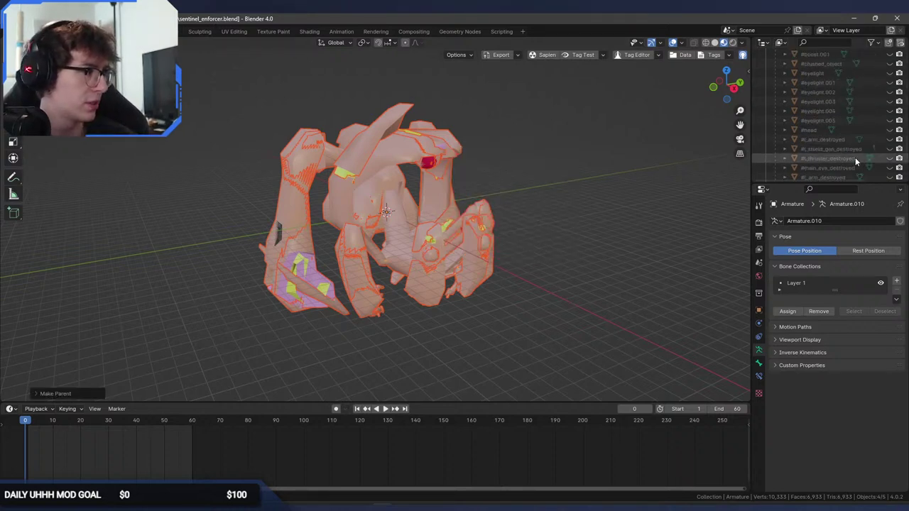
pyautogui.scroll(-3, 855, 157)
pyautogui.click(853, 154)
pyautogui.keyDown('ctrl'); pyautogui.click(849, 146); pyautogui.keyUp('ctrl')
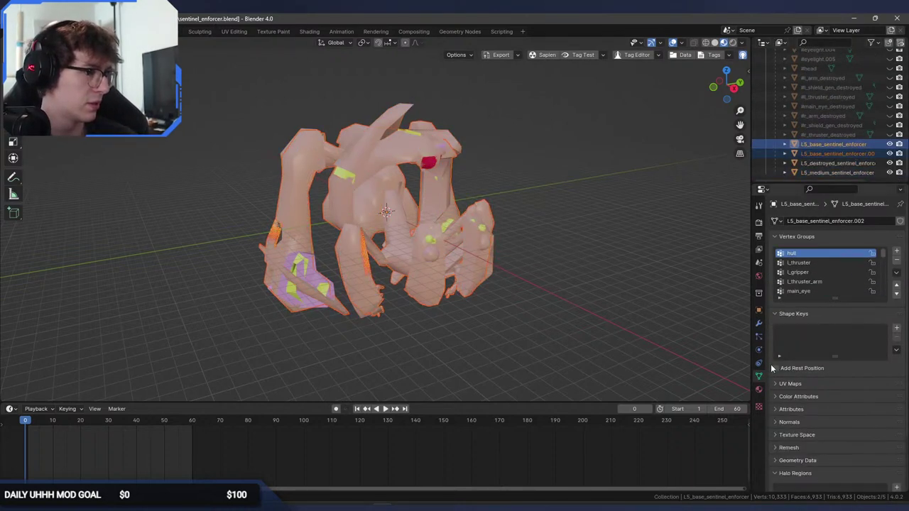
pyautogui.click(758, 389)
pyautogui.click(857, 154)
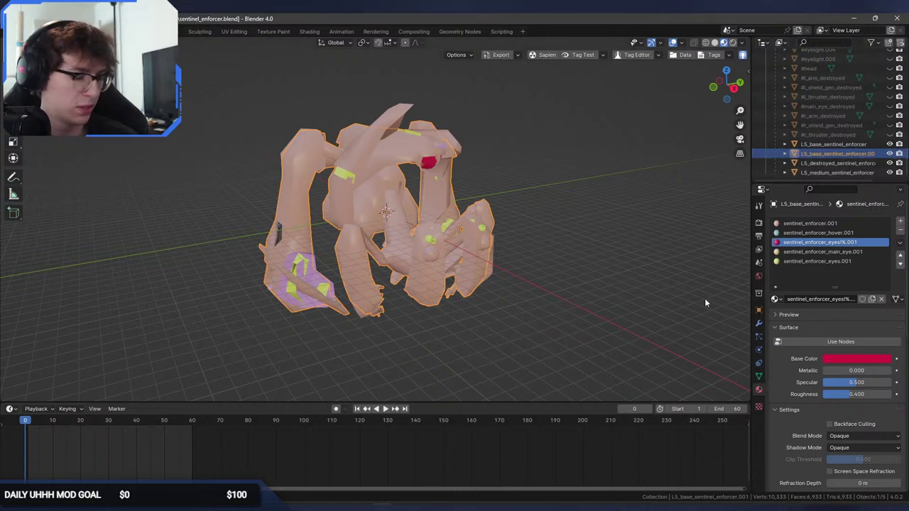
# Save the file and remove the duplicate materials with the Foundry tools.
pyautogui.press('n')
pyautogui.click(744, 363)
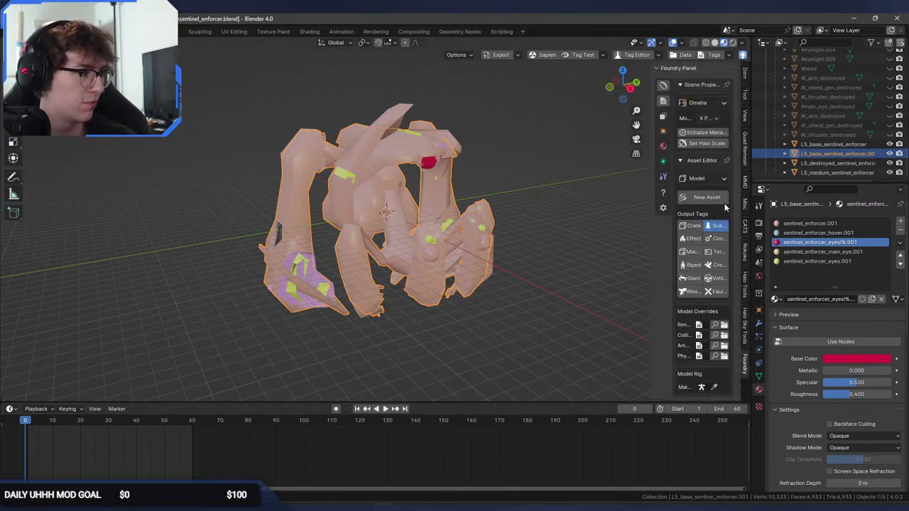
pyautogui.hotkey('ctrl', 's')
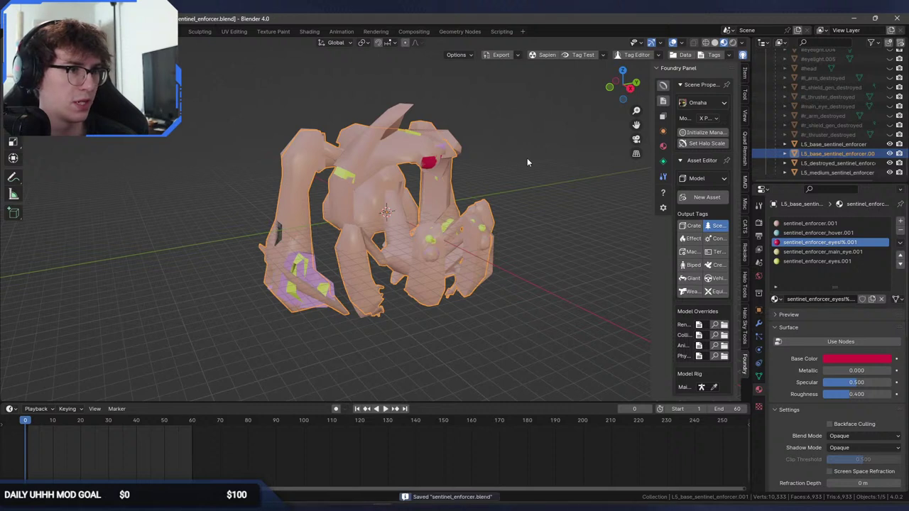
pyautogui.click(663, 145)
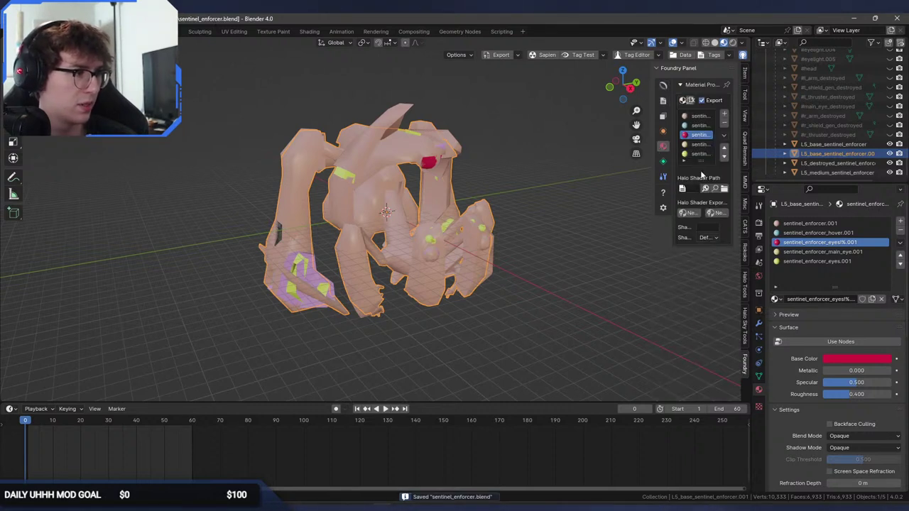
pyautogui.click(662, 177)
pyautogui.click(688, 147)
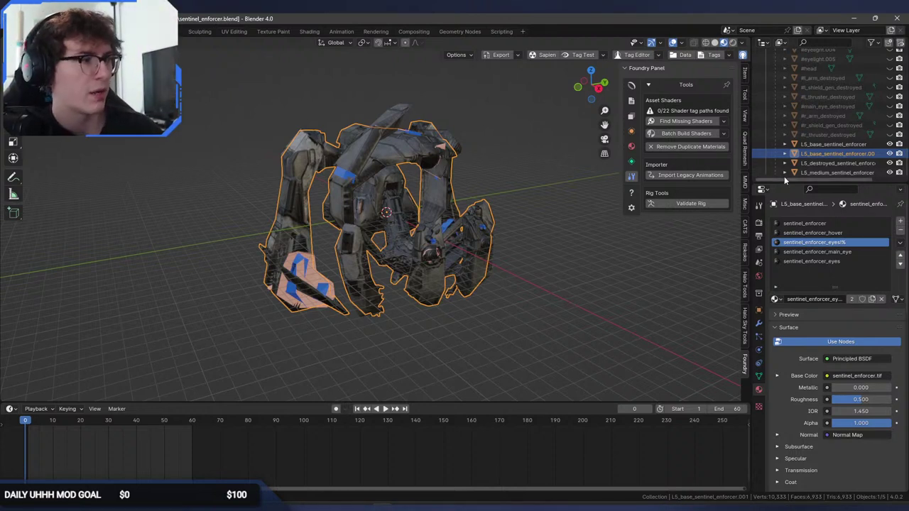
# Enlarge the vertex group list and compare the vertex groups of L5_base_sentinel_enforcer with those of its .001 counterpart.
pyautogui.click(818, 146)
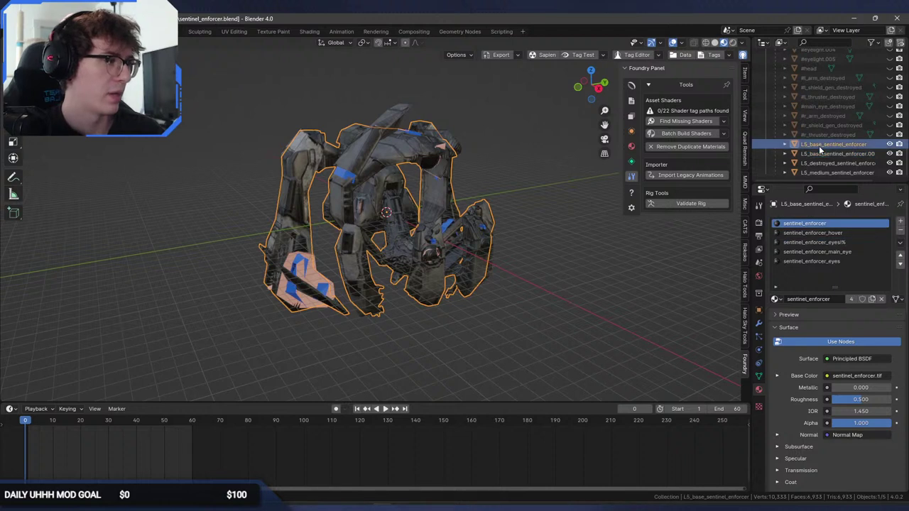
pyautogui.click(759, 376)
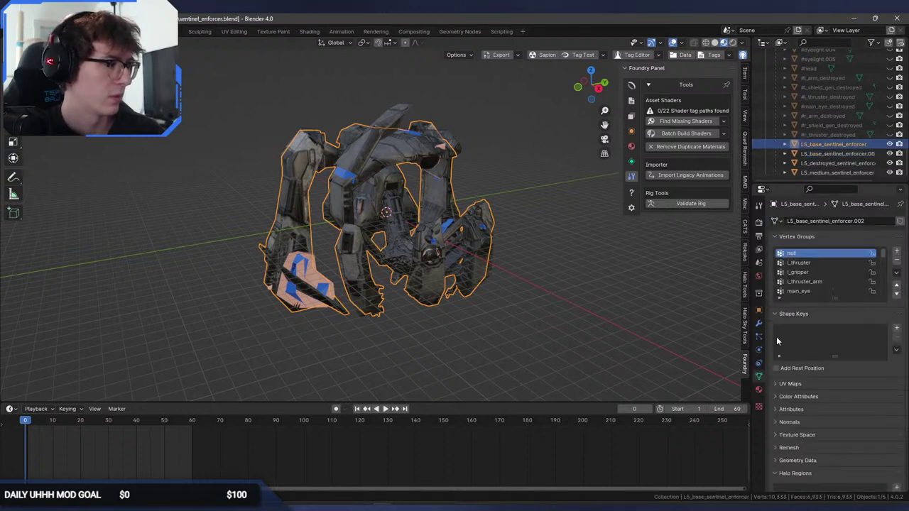
pyautogui.moveTo(833, 298); pyautogui.dragTo(832, 489)
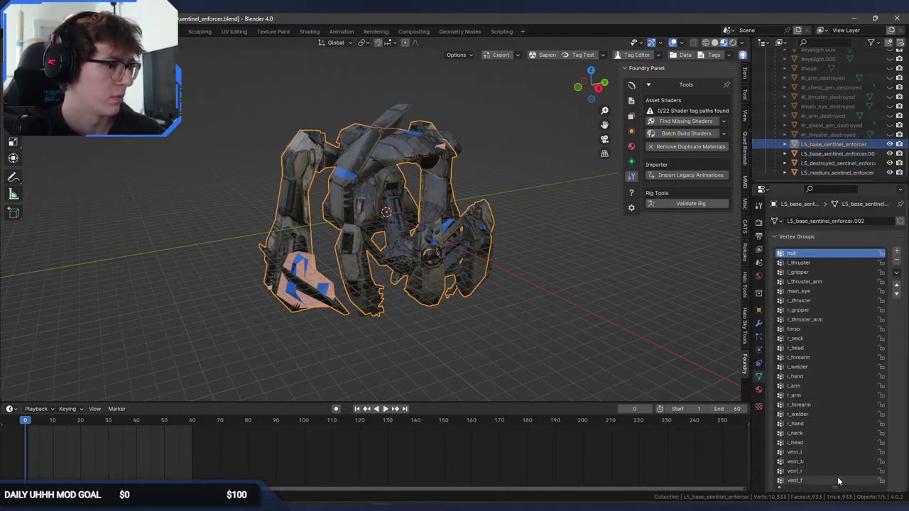
pyautogui.click(845, 153)
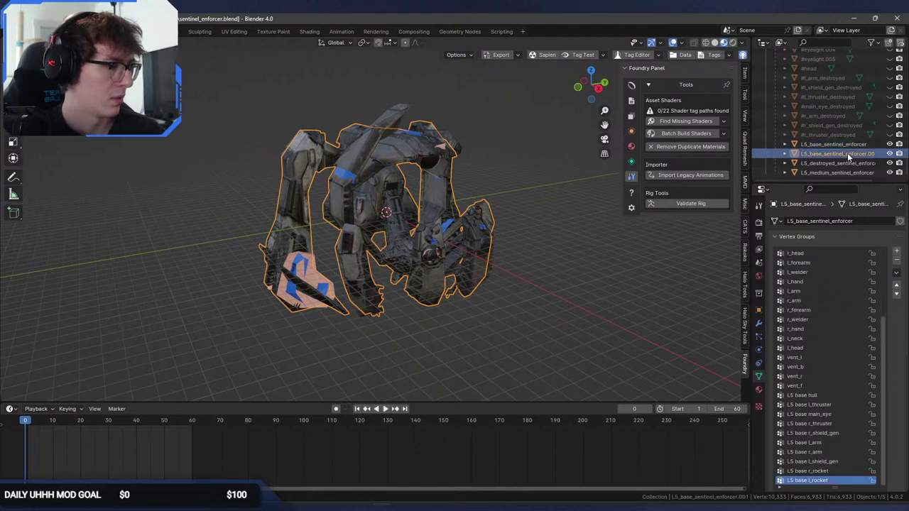
pyautogui.scroll(5, 830, 343)
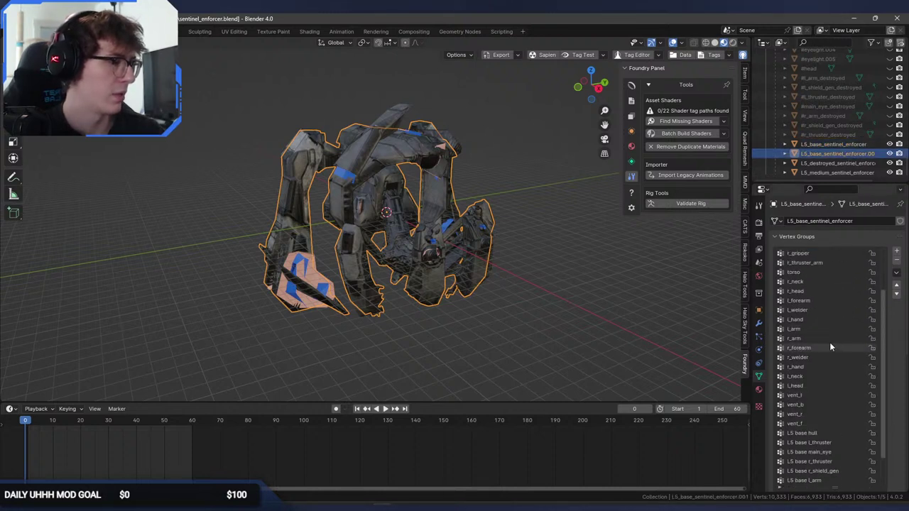
pyautogui.click(842, 146)
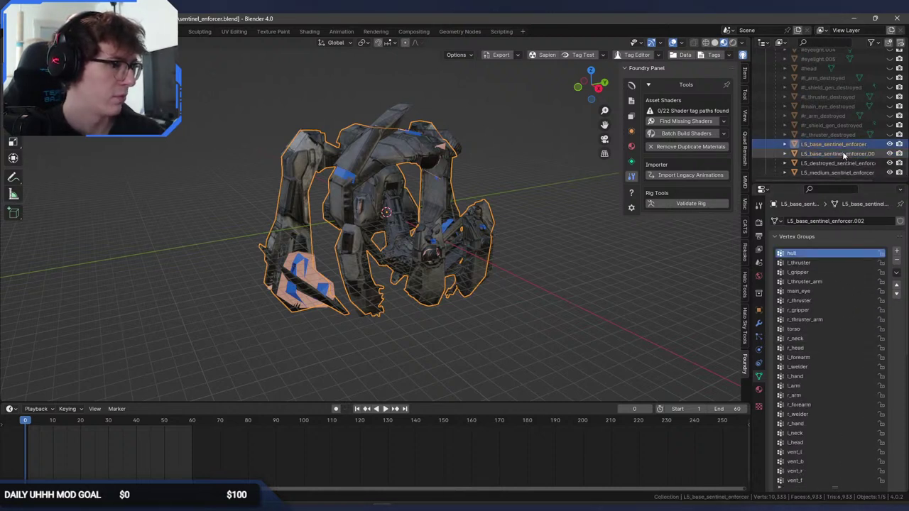
pyautogui.click(843, 155)
pyautogui.click(842, 145)
pyautogui.click(838, 154)
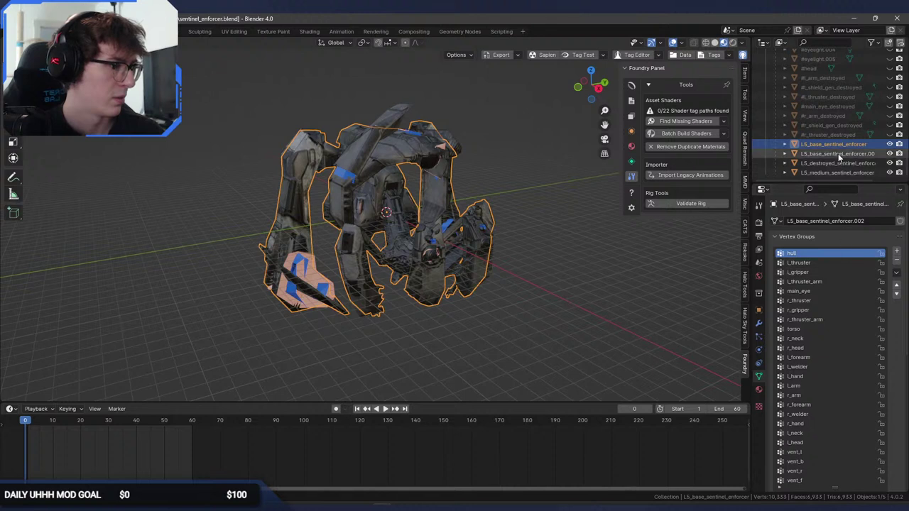
pyautogui.scroll(-2, 840, 323)
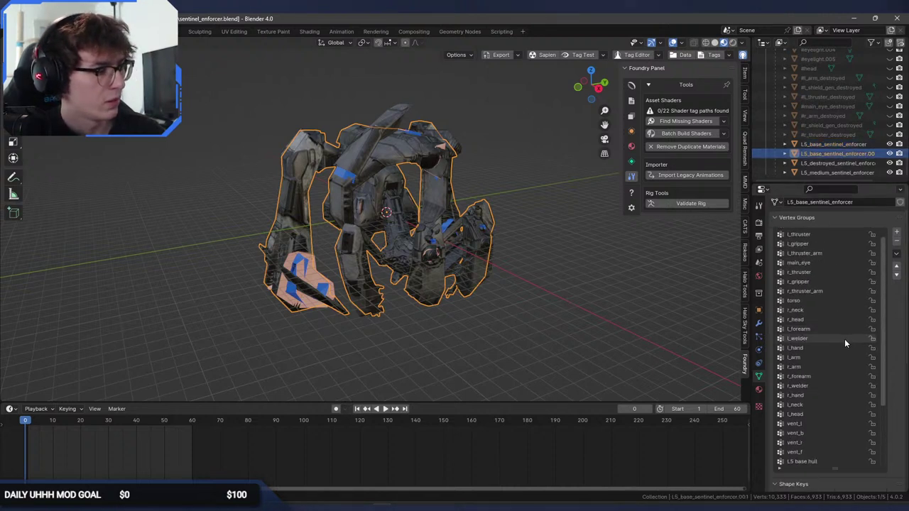
pyautogui.scroll(4, 845, 339)
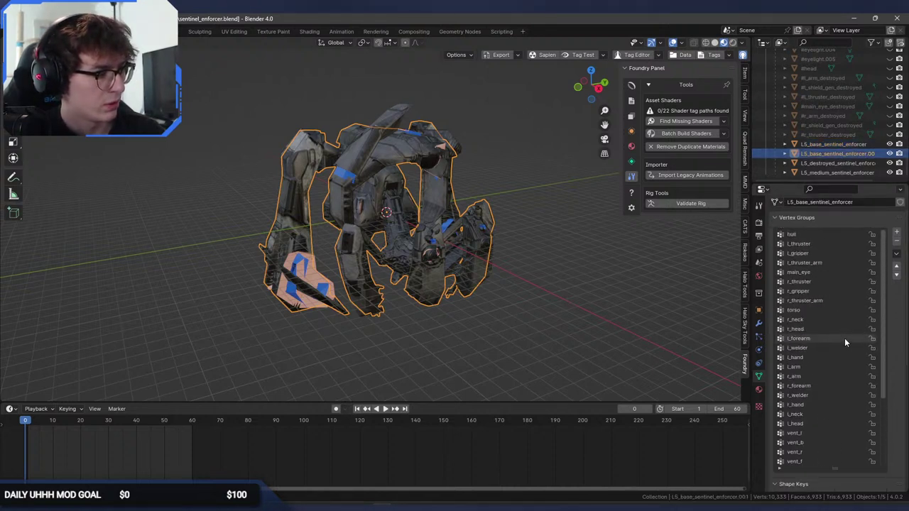
pyautogui.click(823, 147)
pyautogui.click(823, 151)
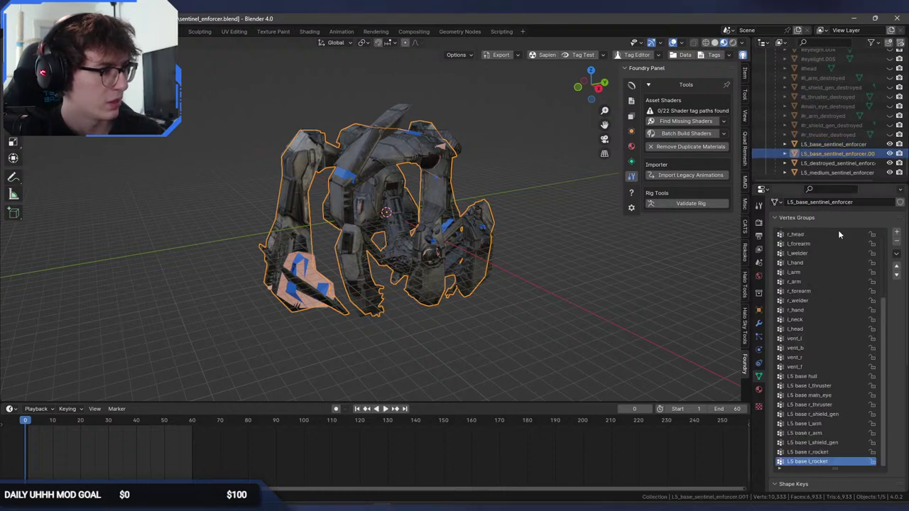
pyautogui.click(826, 145)
pyautogui.click(826, 153)
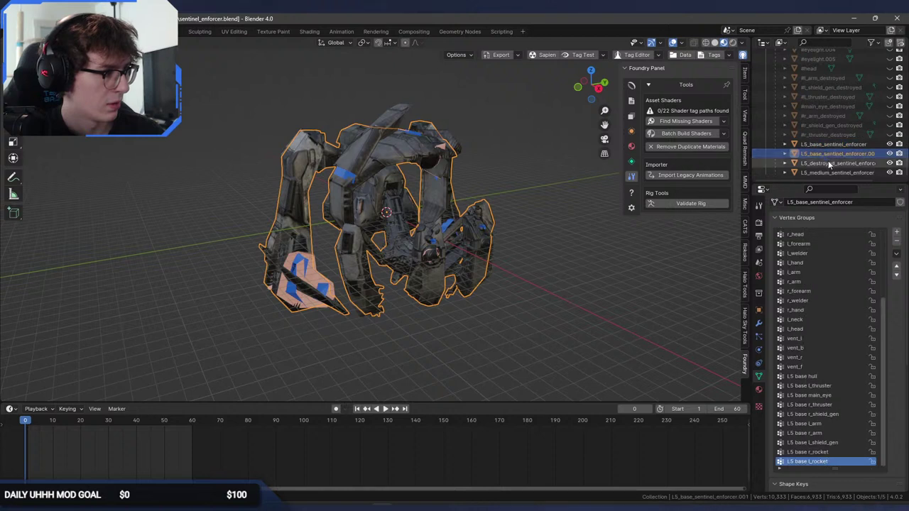
pyautogui.click(835, 146)
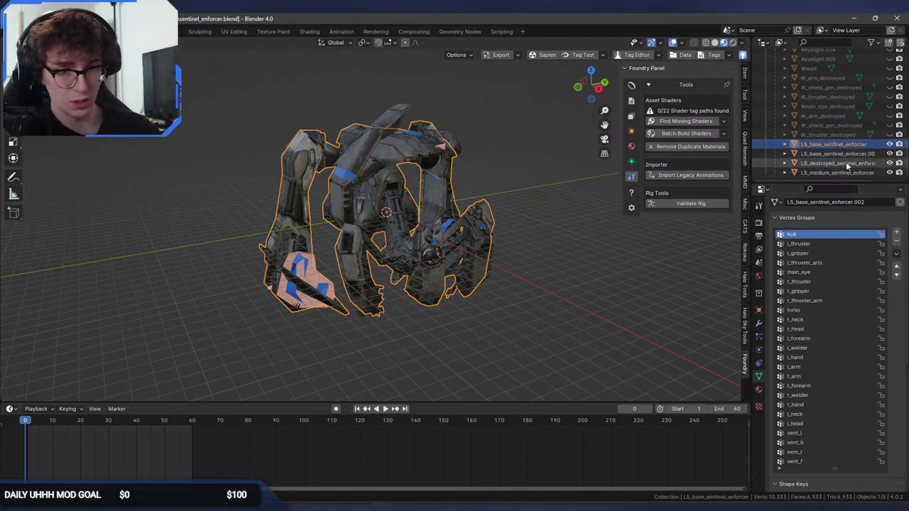
pyautogui.click(846, 165)
pyautogui.click(848, 154)
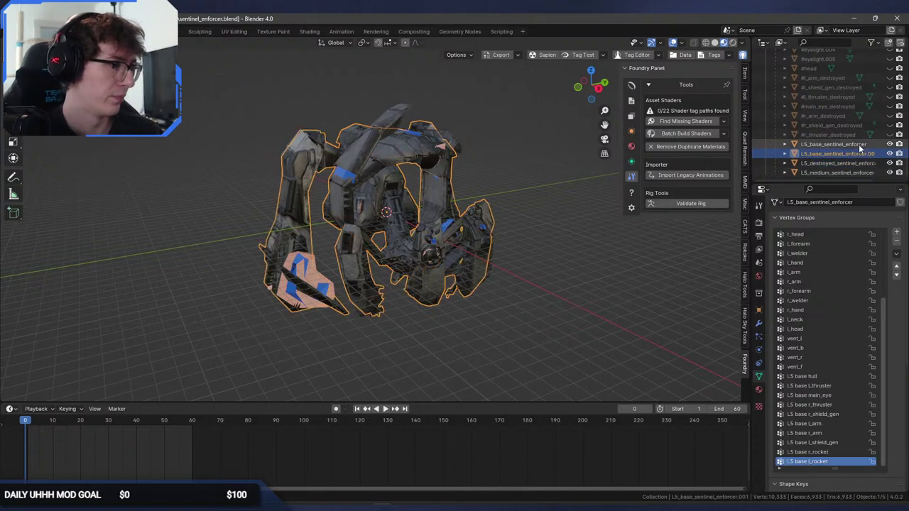
# Try deleting the L5_base_sentinel_enforcer mesh and stripping the suffix from the .001 mesh's name, and undo the attempt.
pyautogui.click(857, 148)
pyautogui.press('Delete')
pyautogui.doubleClick(865, 153)
pyautogui.moveTo(871, 153); pyautogui.dragTo(857, 153)
pyautogui.press('BackSpace')
pyautogui.press('BackSpace')
pyautogui.press('Return')
pyautogui.moveTo(489, 206); pyautogui.dragTo(467, 191, button='middle')
pyautogui.hotkey('alt', 'a')
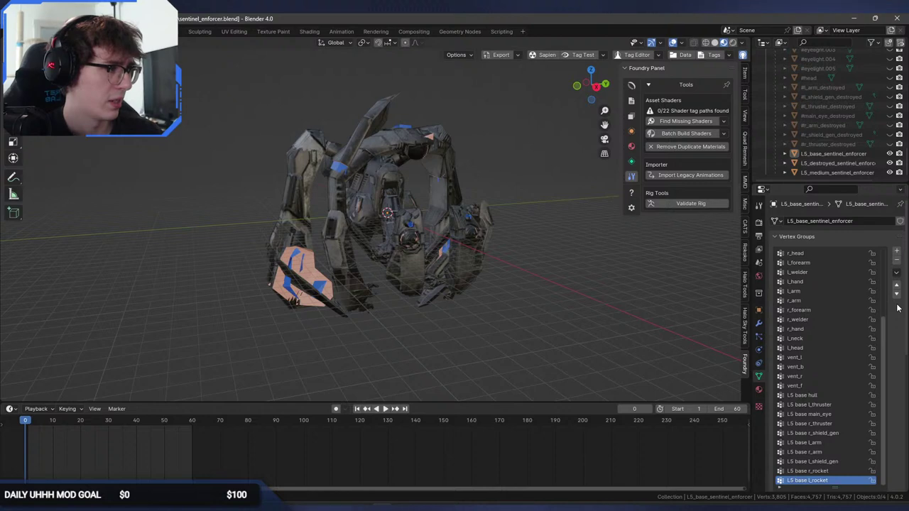
pyautogui.press('a')
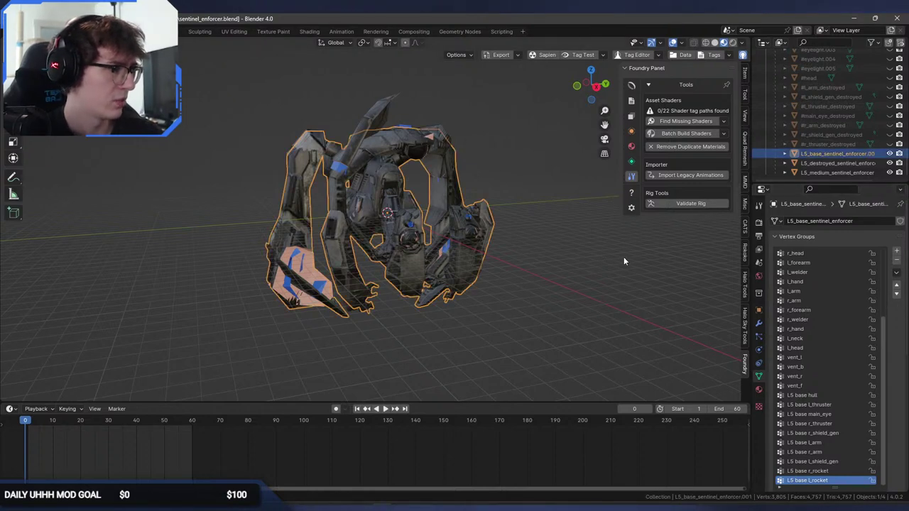
pyautogui.click(635, 260)
pyautogui.hotkey('ctrl', 'z')
# Check the enforcer variant's region list in sentinel_enforcer.model in the Halo tag editor and return to Blender.
pyautogui.moveTo(906, 258); pyautogui.dragTo(906, 403)
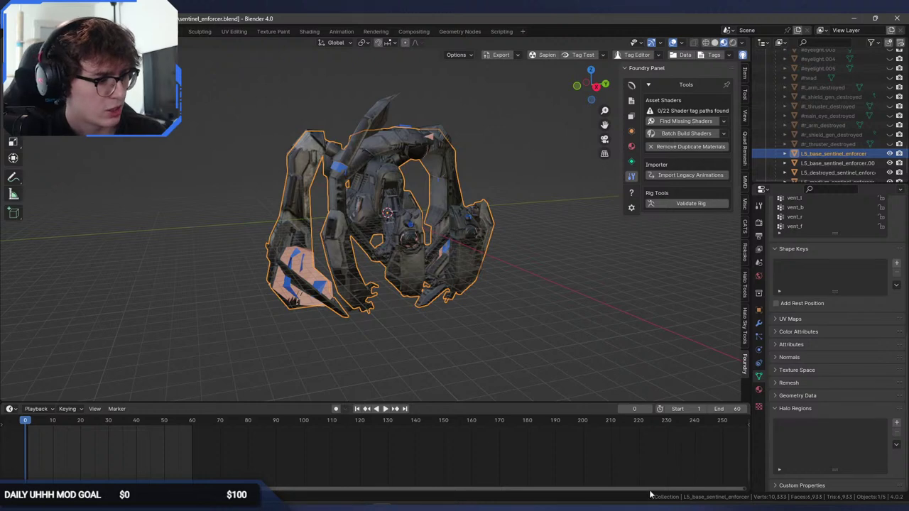
pyautogui.moveTo(653, 486)
pyautogui.click(625, 462)
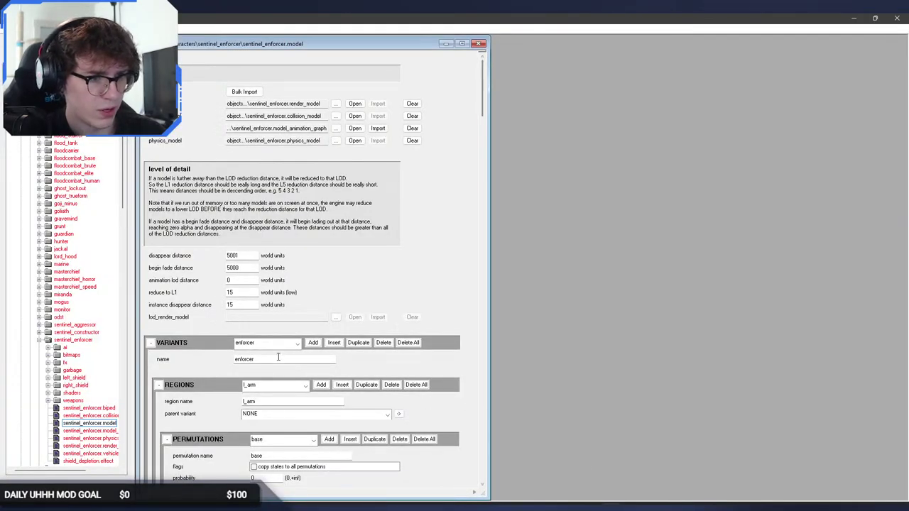
pyautogui.click(273, 388)
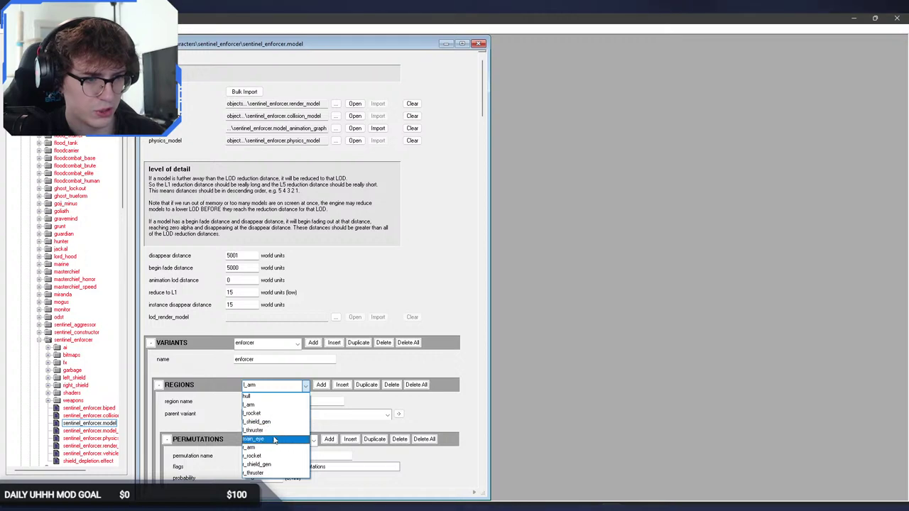
pyautogui.click(265, 388)
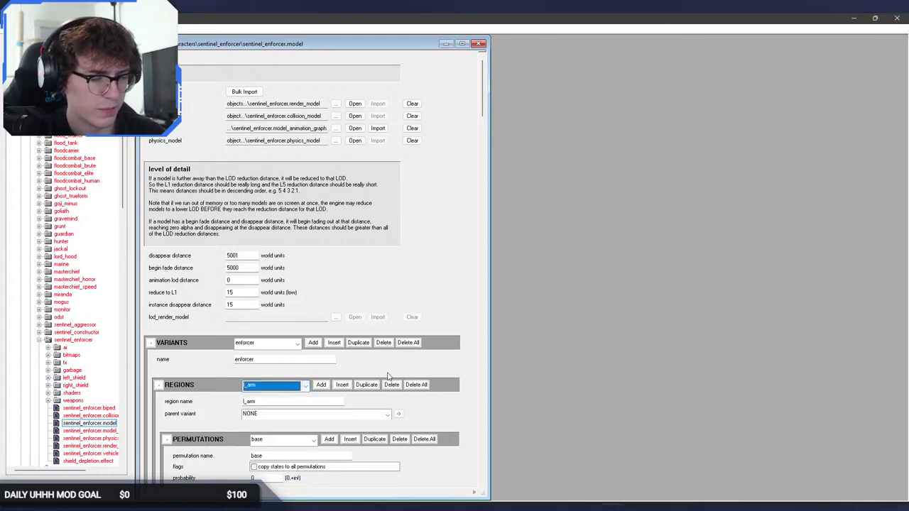
pyautogui.hotkey('alt', 'Tab')
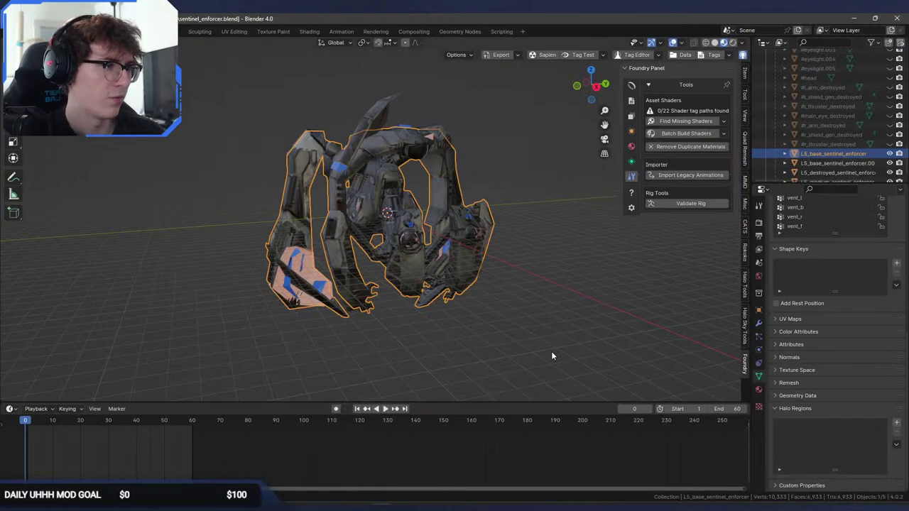
# Delete the L5_base_sentinel_enforcer mesh that lacks the L5 vertex groups and rename the .001 mesh to L5_base_sentinel_enforcer.
pyautogui.press('x')
pyautogui.doubleClick(843, 155)
pyautogui.click(877, 156)
pyautogui.doubleClick(875, 155)
pyautogui.click(872, 155)
pyautogui.press('BackSpace')
pyautogui.press('BackSpace')
pyautogui.press('BackSpace')
pyautogui.press('BackSpace')
pyautogui.press('Return')
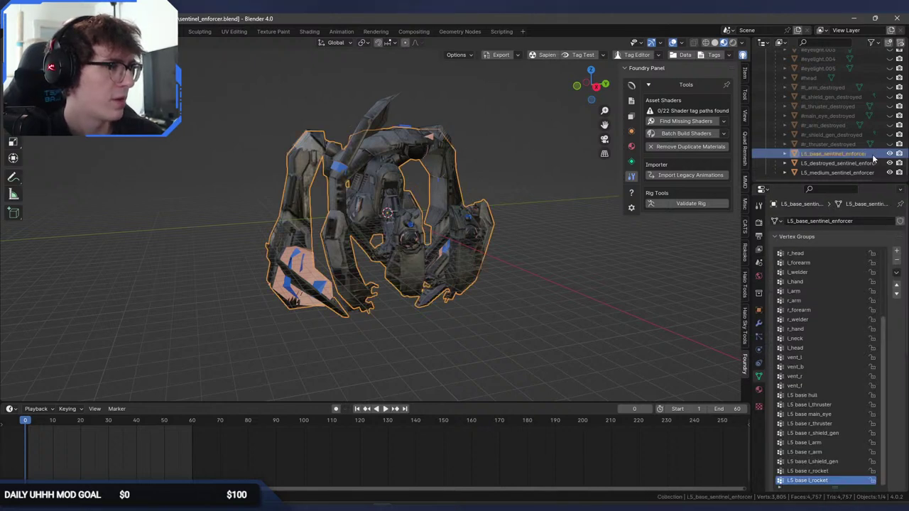
# Select the vertices of the "L5 base hull" vertex group on L5_base_sentinel_enforcer in Edit Mode.
pyautogui.scroll(-3, 816, 273)
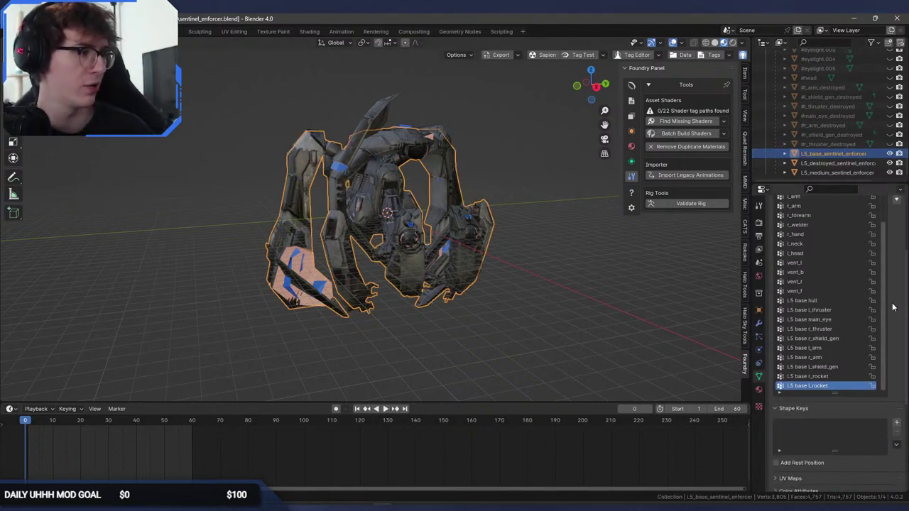
pyautogui.click(810, 301)
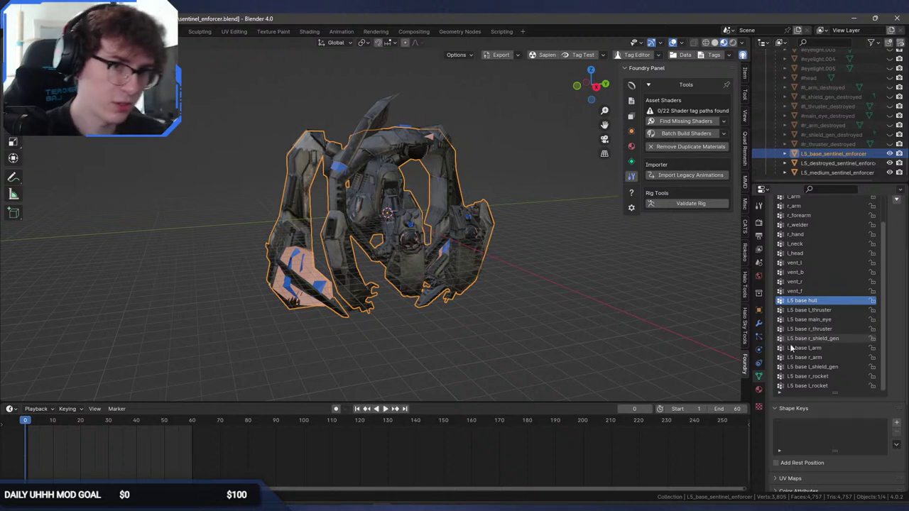
pyautogui.press('Tab')
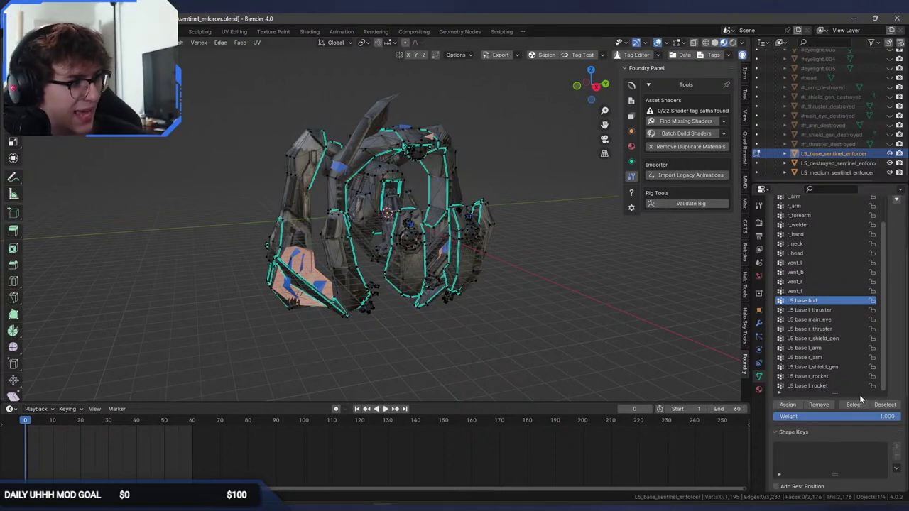
pyautogui.click(861, 404)
# Add a Halo region named "L5 base hull", copying the vertex group's name, and assign the selected hull faces to it.
pyautogui.doubleClick(817, 301)
pyautogui.hotkey('ctrl', 'c')
pyautogui.press('Return')
pyautogui.scroll(-2, 831, 384)
pyautogui.click(831, 375)
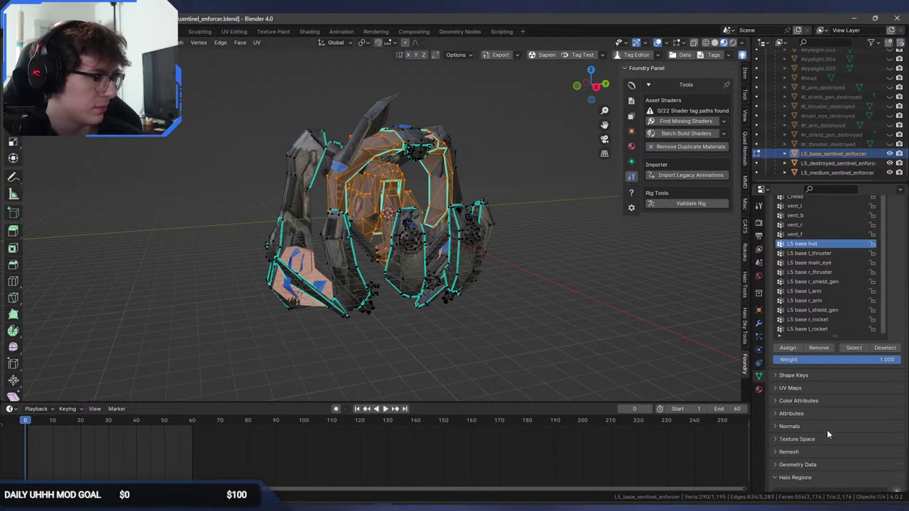
pyautogui.scroll(-2, 813, 465)
pyautogui.click(897, 437)
pyautogui.doubleClick(825, 437)
pyautogui.hotkey('ctrl', 'v')
pyautogui.press('Return')
pyautogui.scroll(-1, 855, 455)
pyautogui.click(787, 472)
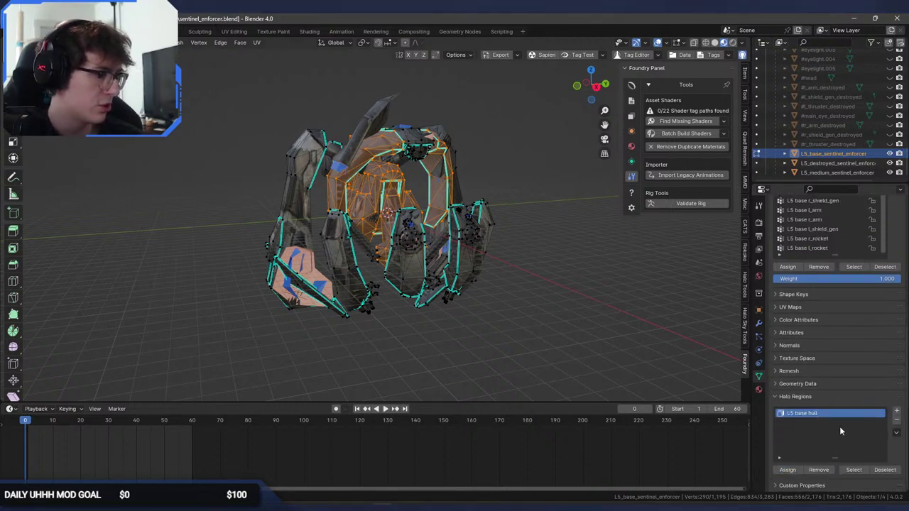
# Add a Halo region named "L5 base l_thruster" and assign the faces of the matching vertex group to it.
pyautogui.click(686, 325)
pyautogui.scroll(4, 856, 365)
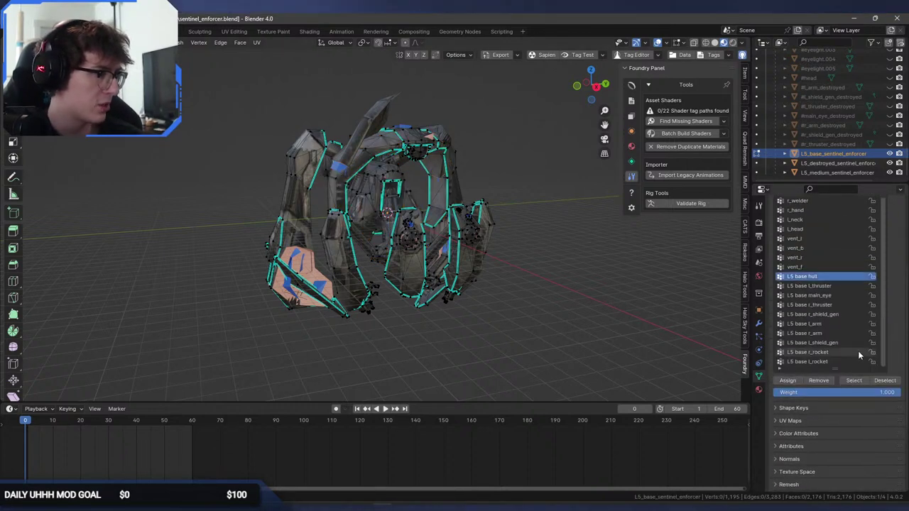
pyautogui.doubleClick(816, 285)
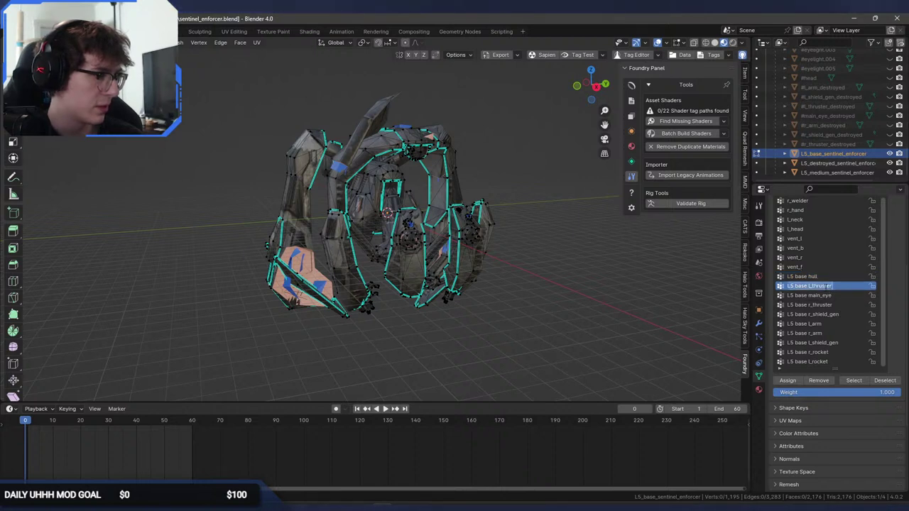
pyautogui.click(854, 380)
pyautogui.scroll(-4, 898, 412)
pyautogui.click(897, 412)
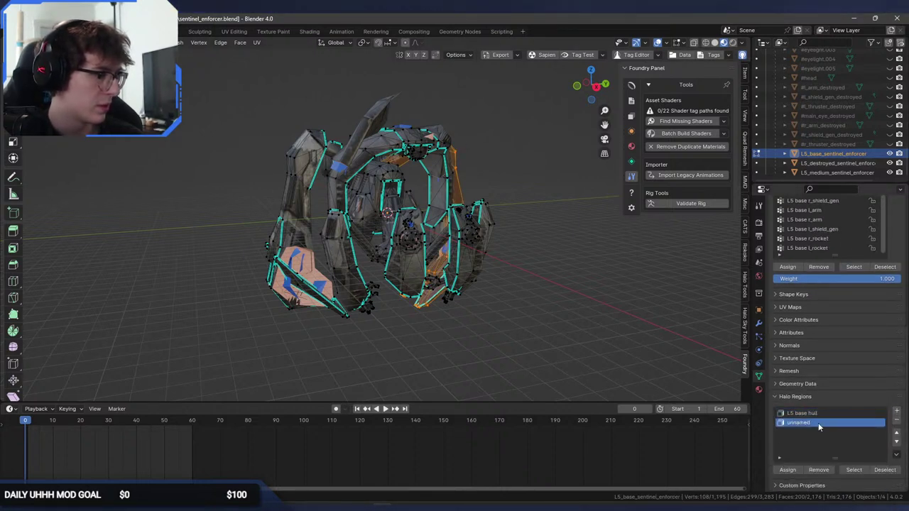
# Select the "L5 base main_eye" vertex group's faces and assign them to a new Halo region of the same name.
pyautogui.hotkey('alt', 'a')
pyautogui.scroll(5, 897, 327)
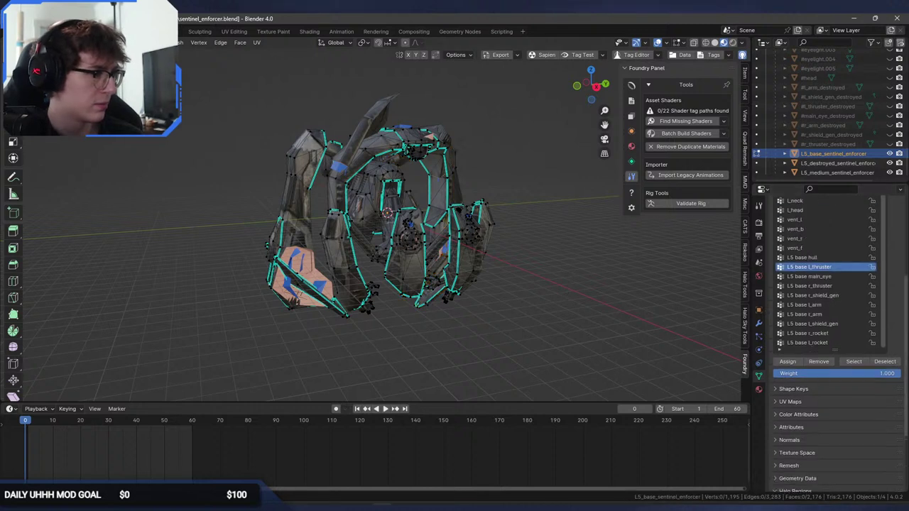
pyautogui.click(822, 278)
pyautogui.click(853, 362)
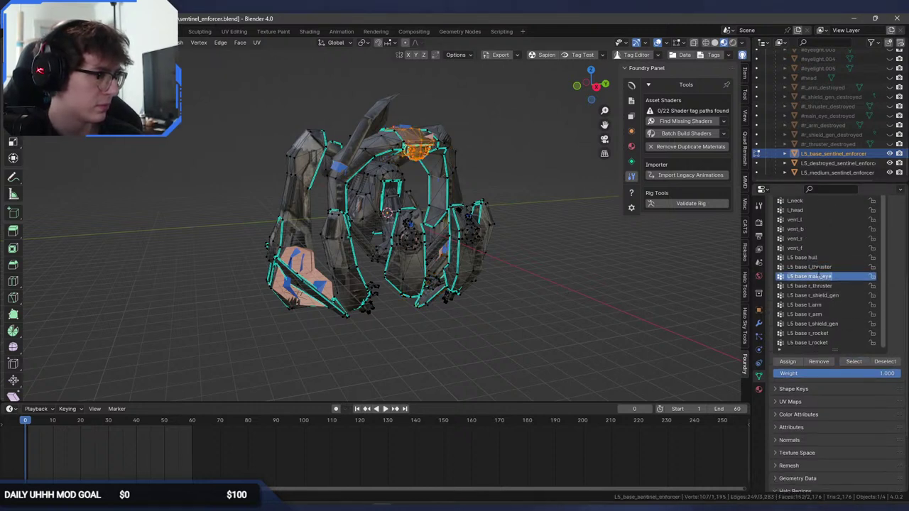
pyautogui.scroll(-3, 887, 341)
pyautogui.click(895, 410)
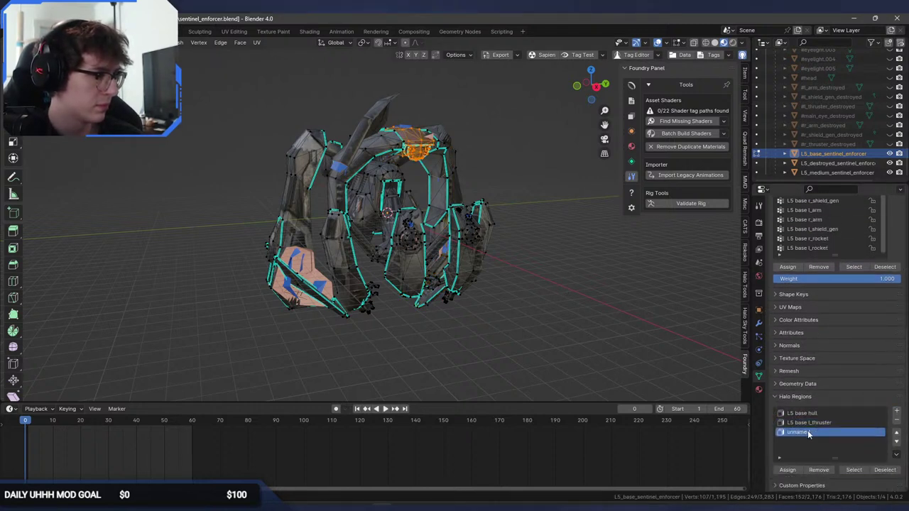
# Select only the "L5 base r_thruster" vertex group's faces and assign them to a new Halo region with that name.
pyautogui.scroll(5, 836, 426)
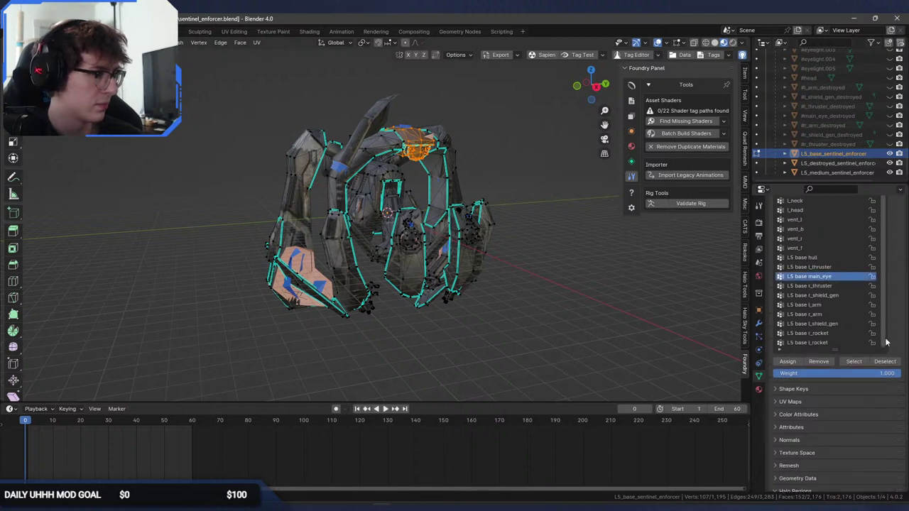
pyautogui.doubleClick(809, 285)
pyautogui.click(902, 314)
pyautogui.scroll(-1, 903, 316)
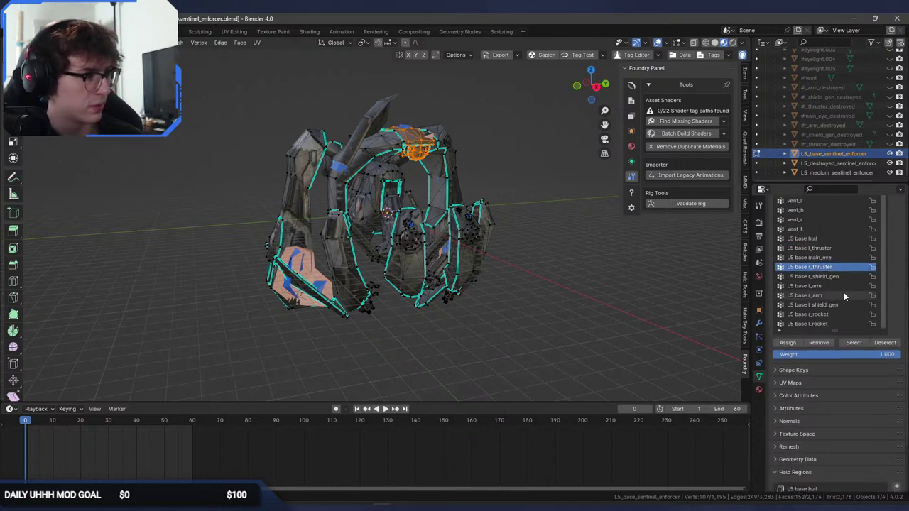
pyautogui.click(656, 248)
pyautogui.click(851, 343)
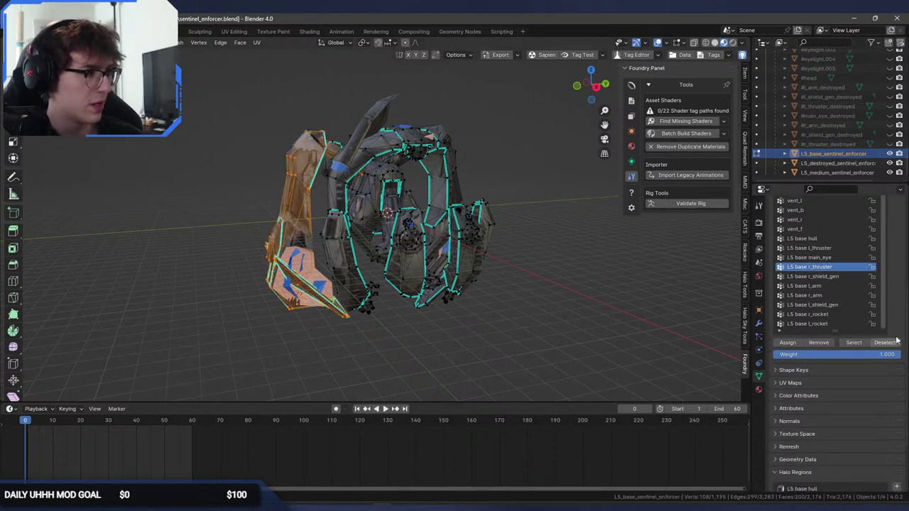
pyautogui.scroll(-3, 903, 384)
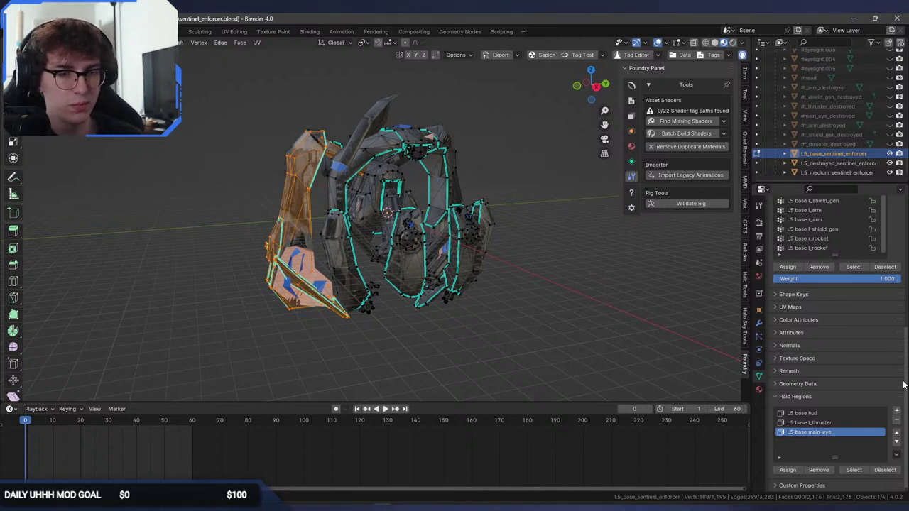
pyautogui.click(897, 411)
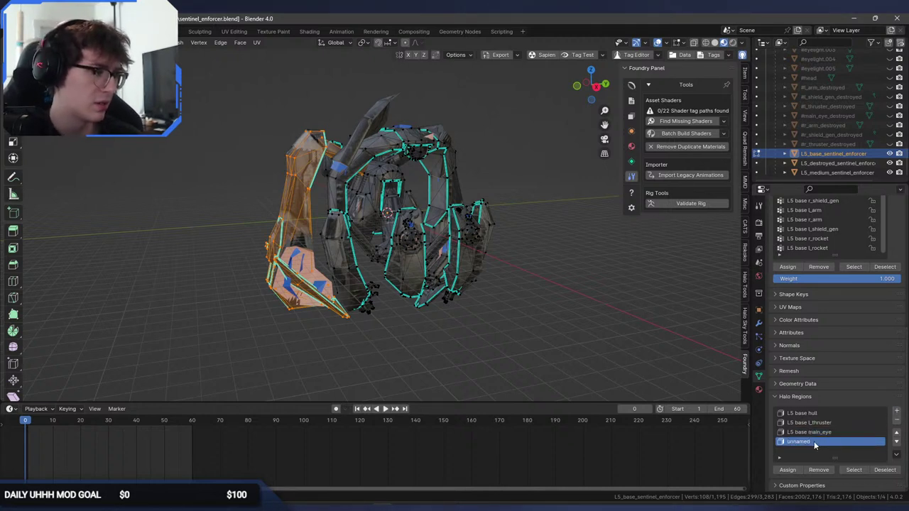
# Create the Halo region "L5 base r_shield_gen" from its vertex group's faces and check the assignment by selecting the region.
pyautogui.click(614, 359)
pyautogui.scroll(4, 848, 302)
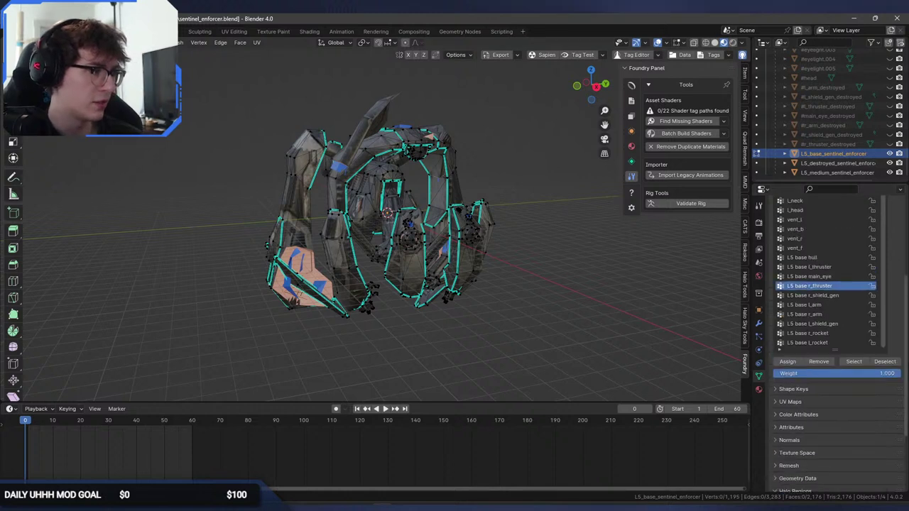
pyautogui.click(851, 296)
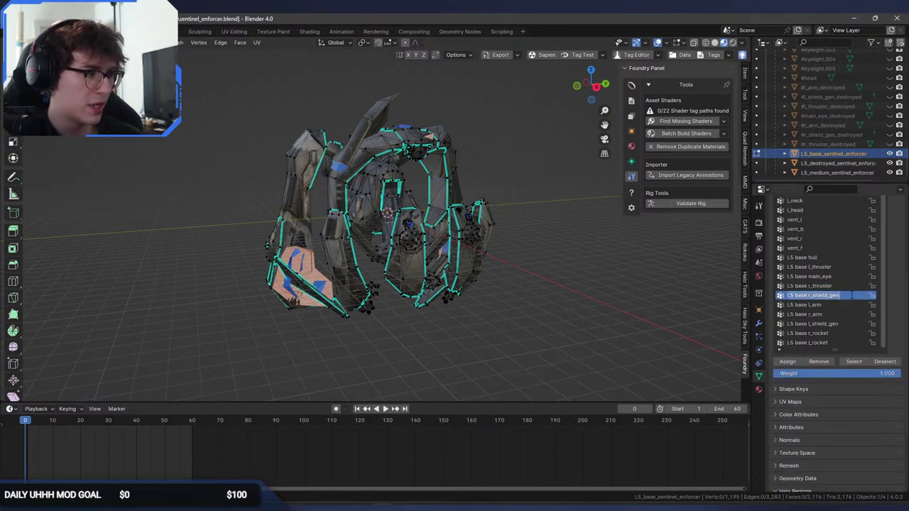
pyautogui.click(854, 363)
pyautogui.scroll(-5, 895, 403)
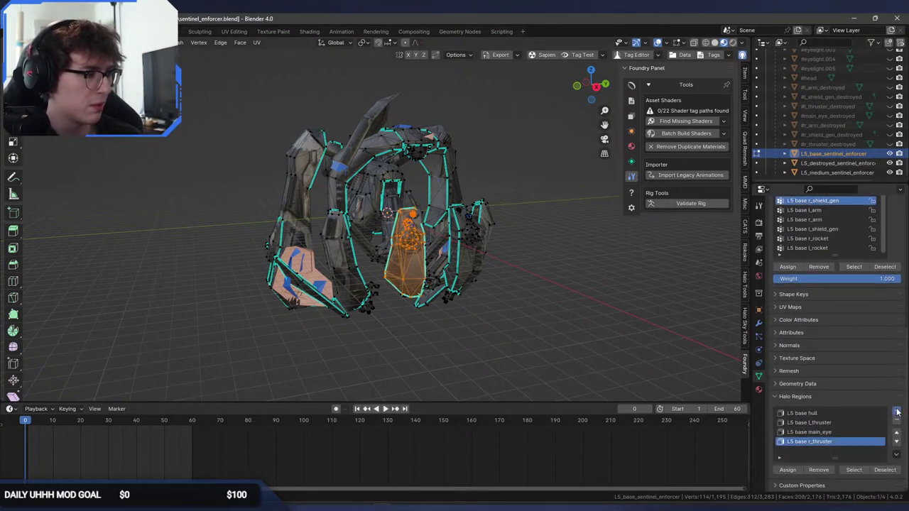
pyautogui.click(897, 411)
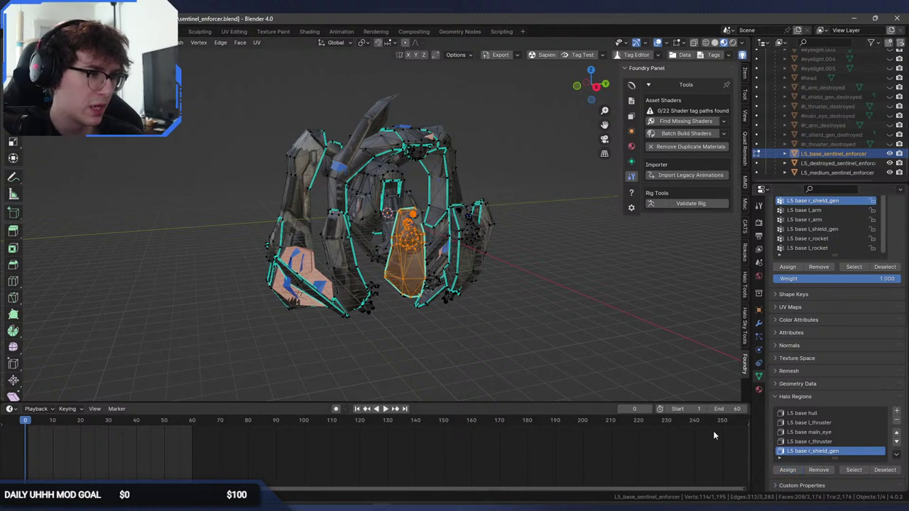
pyautogui.click(634, 368)
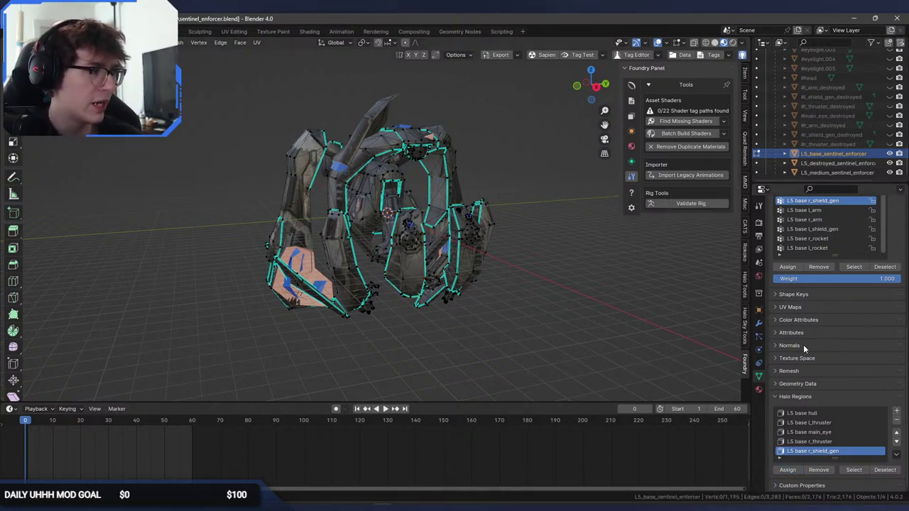
pyautogui.click(851, 469)
pyautogui.click(640, 304)
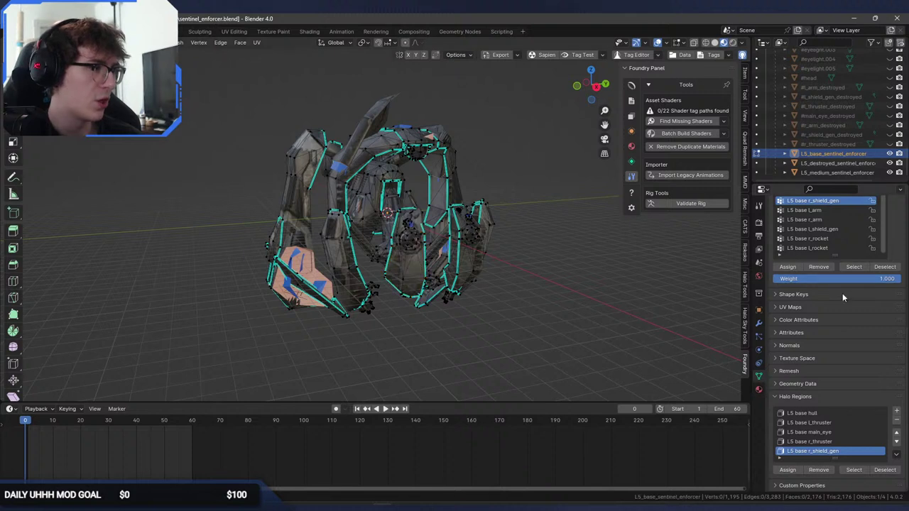
# Add a Halo region named "L5 base l_arm" and assign the faces of the matching vertex group to it.
pyautogui.scroll(4, 824, 284)
pyautogui.doubleClick(838, 287)
pyautogui.press('Escape')
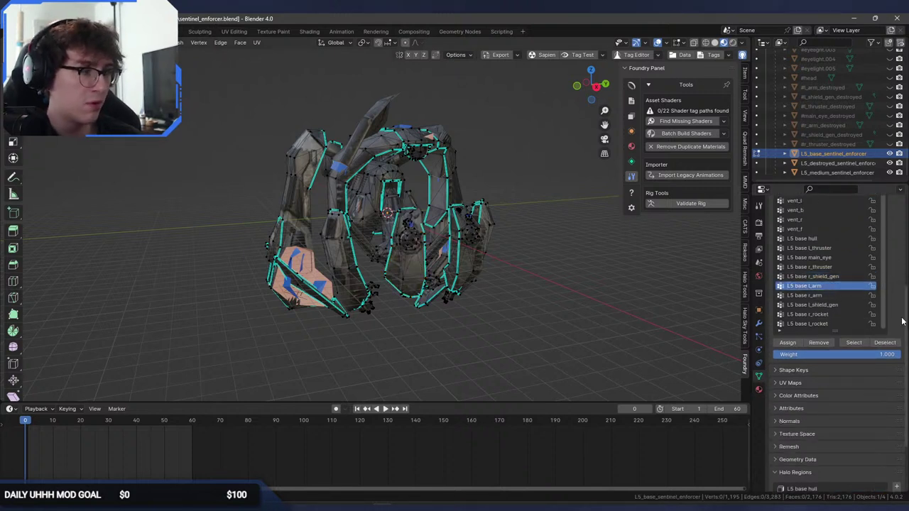
pyautogui.click(853, 343)
pyautogui.scroll(-3, 850, 366)
pyautogui.click(896, 410)
pyautogui.press('Return')
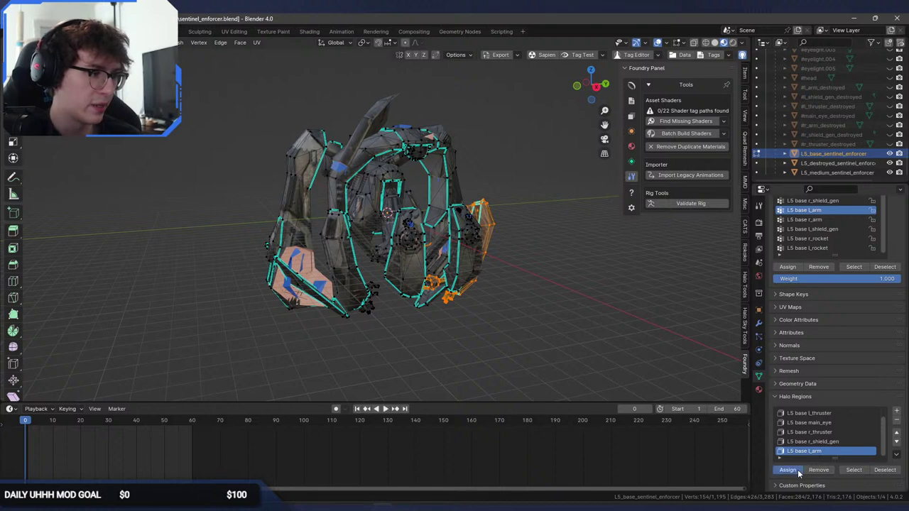
# Add a Halo region named "L5 base r_arm" and assign the faces of the matching vertex group to it.
pyautogui.doubleClick(810, 219)
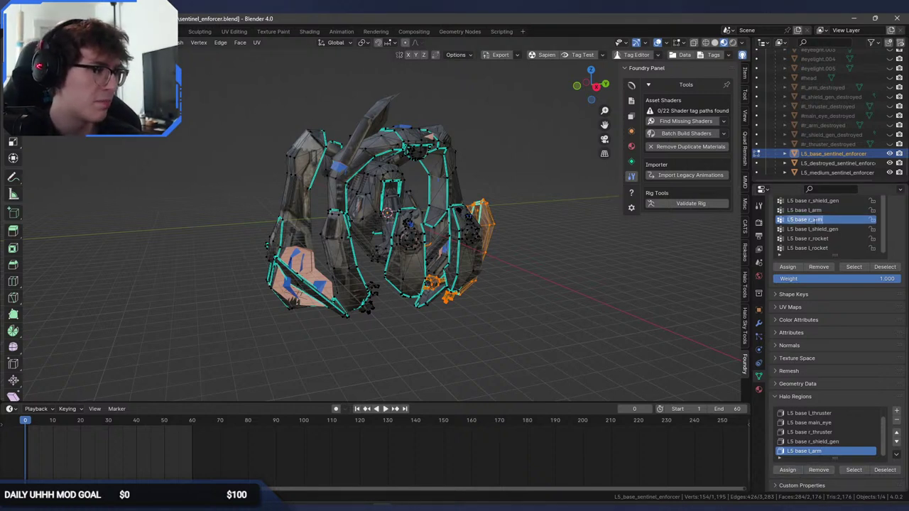
pyautogui.click(597, 248)
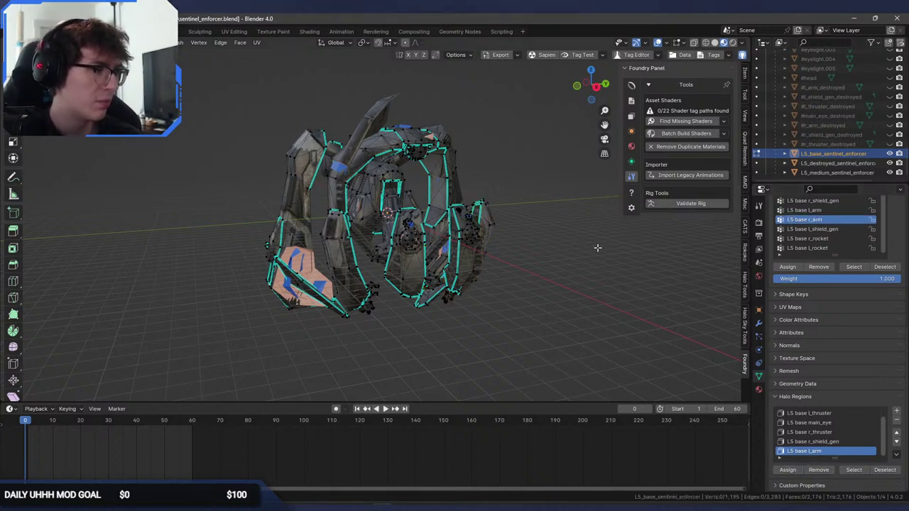
pyautogui.click(853, 266)
pyautogui.click(896, 410)
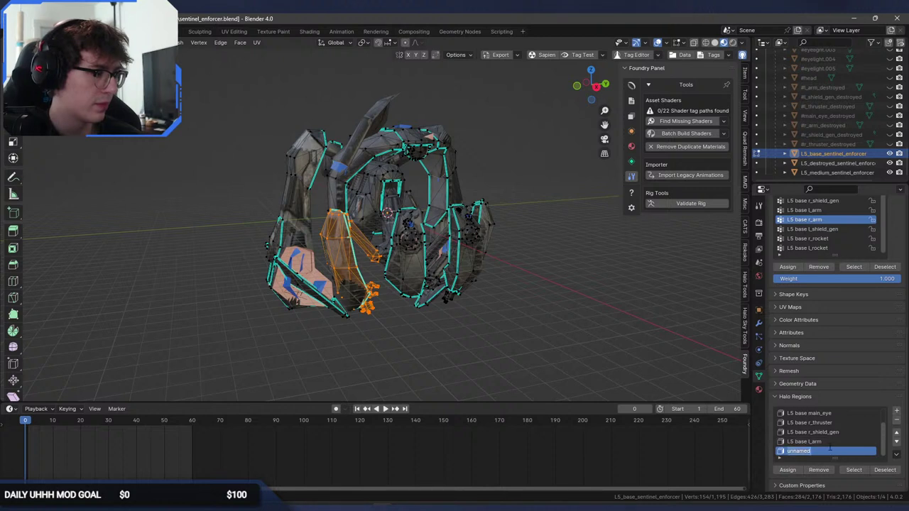
pyautogui.click(788, 469)
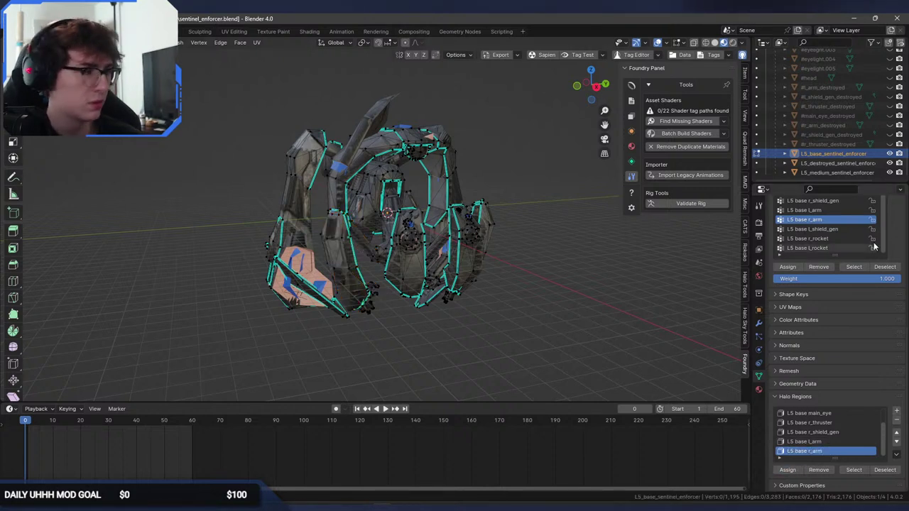
# Add a Halo region named "L5 base l_shield_gen" and assign the faces of the matching vertex group to it.
pyautogui.doubleClick(841, 229)
pyautogui.hotkey('ctrl', 'c')
pyautogui.press('Escape')
pyautogui.click(854, 266)
pyautogui.click(896, 411)
pyautogui.doubleClick(816, 451)
pyautogui.hotkey('ctrl', 'v')
pyautogui.press('Return')
pyautogui.click(788, 470)
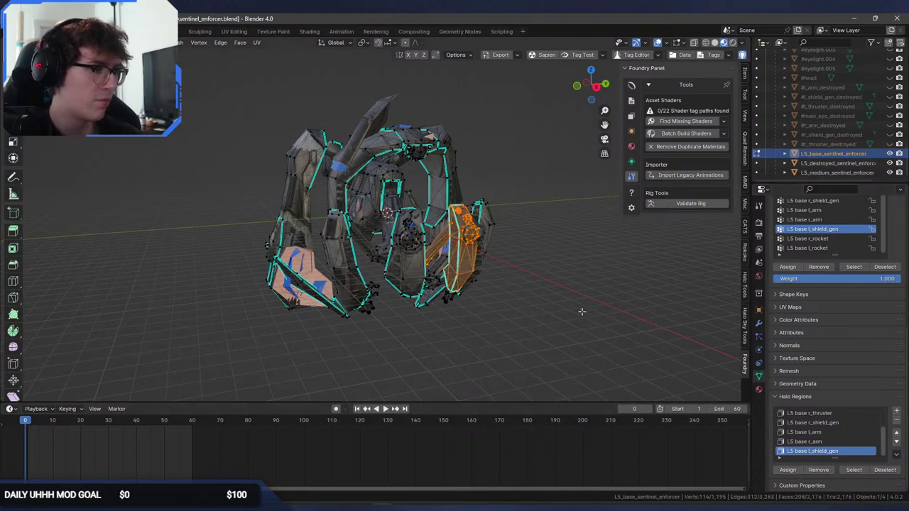
# Add a Halo region named "L5 base r_rocket" and assign the faces of the matching vertex group to it.
pyautogui.doubleClick(835, 240)
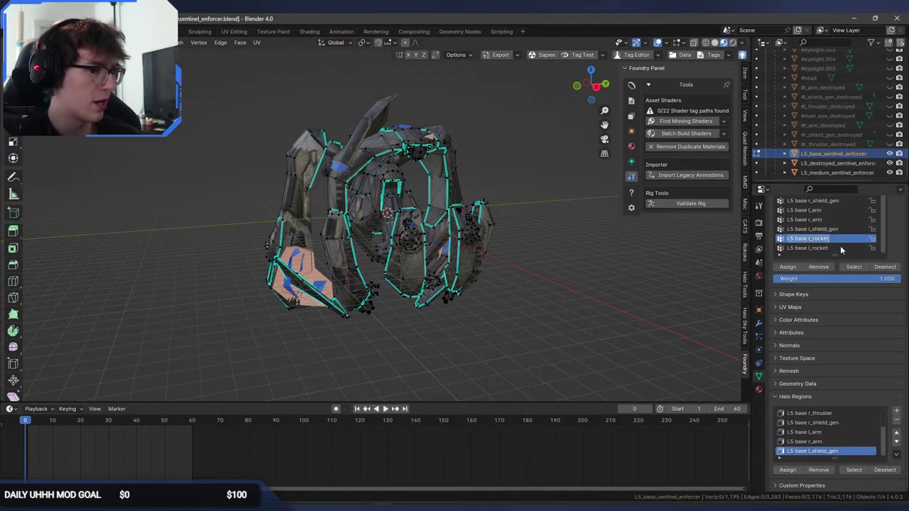
pyautogui.hotkey('ctrl', 'c')
pyautogui.press('Return')
pyautogui.click(853, 267)
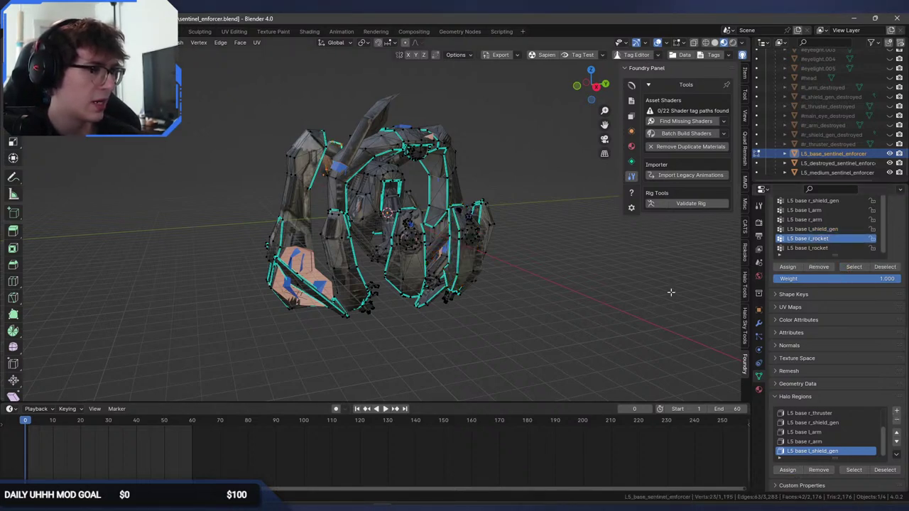
pyautogui.moveTo(630, 272); pyautogui.dragTo(602, 277, button='middle')
pyautogui.click(896, 410)
pyautogui.hotkey('ctrl', 'v')
pyautogui.click(802, 473)
# Add a second Halo region named "L5 base r_rocket" and assign the "L5 base l_rocket" vertex group's faces to it.
pyautogui.click(565, 276)
pyautogui.moveTo(565, 276); pyautogui.dragTo(618, 269, button='middle')
pyautogui.click(831, 249)
pyautogui.click(853, 267)
pyautogui.click(896, 411)
pyautogui.doubleClick(818, 451)
pyautogui.hotkey('ctrl', 'v')
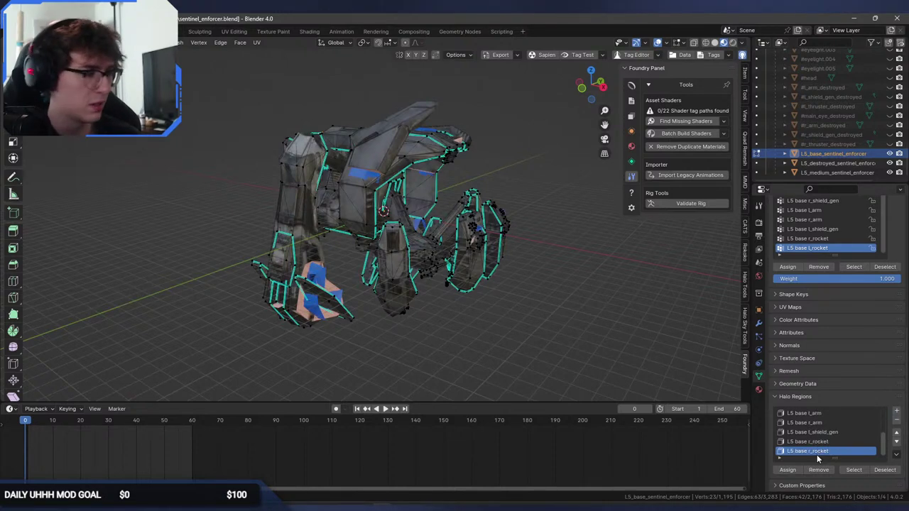
pyautogui.click(793, 474)
# Examine which faces are assigned to the r_rocket, l_shield_gen and r_shield_gen Halo regions by selecting each one in turn.
pyautogui.moveTo(493, 298); pyautogui.dragTo(762, 299, button='middle')
pyautogui.click(612, 261)
pyautogui.click(820, 443)
pyautogui.click(852, 470)
pyautogui.moveTo(572, 307)
pyautogui.mouseDown(button='middle')
pyautogui.moveTo(637, 291)
pyautogui.moveTo(566, 307)
pyautogui.mouseUp(button='middle')
pyautogui.click(831, 432)
pyautogui.click(852, 472)
pyautogui.click(593, 302)
pyautogui.click(865, 474)
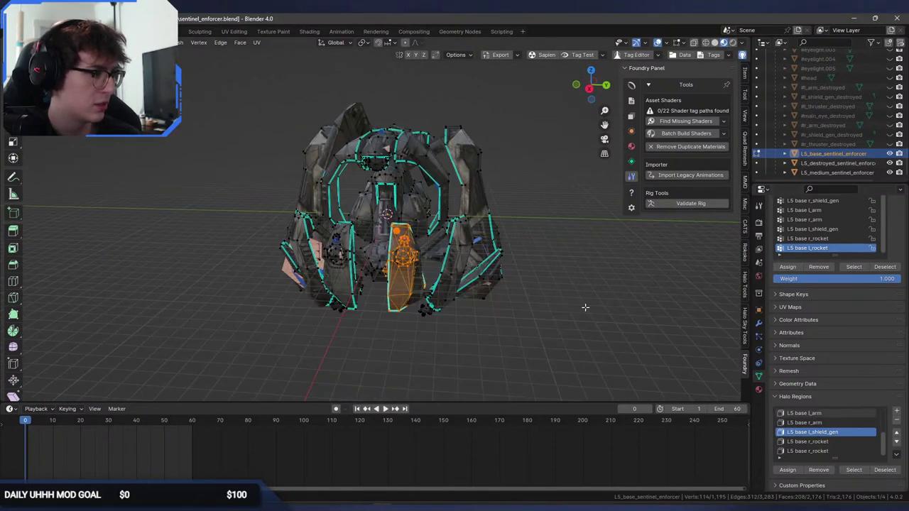
pyautogui.scroll(3, 848, 435)
pyautogui.click(849, 433)
pyautogui.click(856, 470)
pyautogui.hotkey('alt', 'a')
pyautogui.moveTo(431, 206); pyautogui.dragTo(483, 229, button='middle')
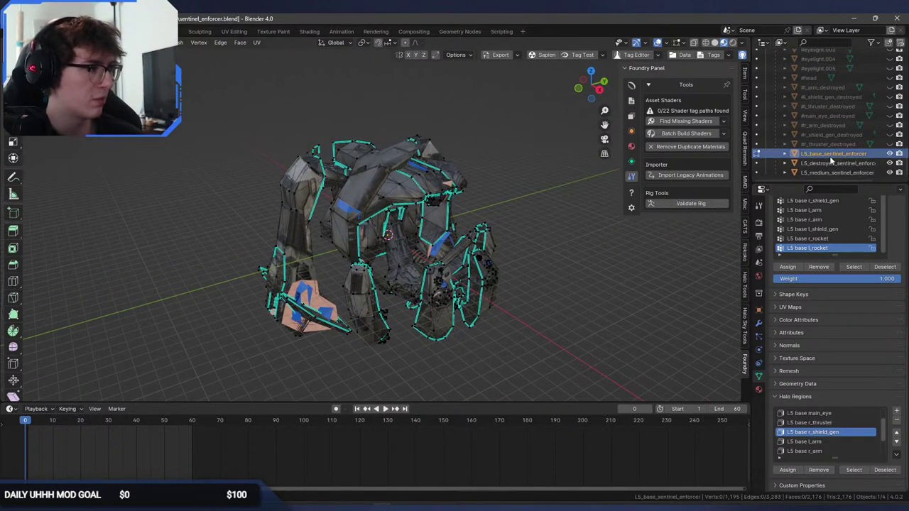
# Save the sentinel_enforcer.blend file.
pyautogui.scroll(2, 897, 324)
pyautogui.scroll(2, 897, 316)
pyautogui.hotkey('ctrl', 's')
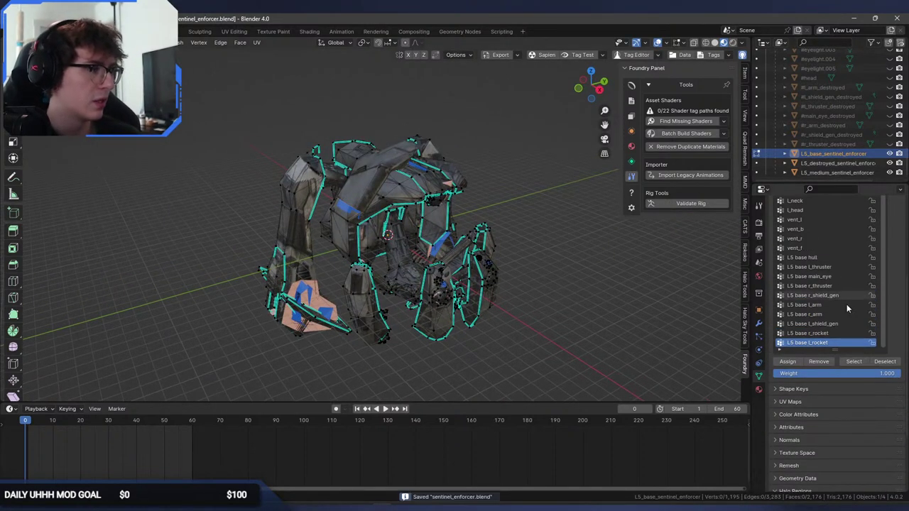
# Remove all the "L5 base" vertex groups, from l_rocket up to hull, from L5_base_sentinel_enforcer, keeping the bone groups.
pyautogui.scroll(3, 902, 256)
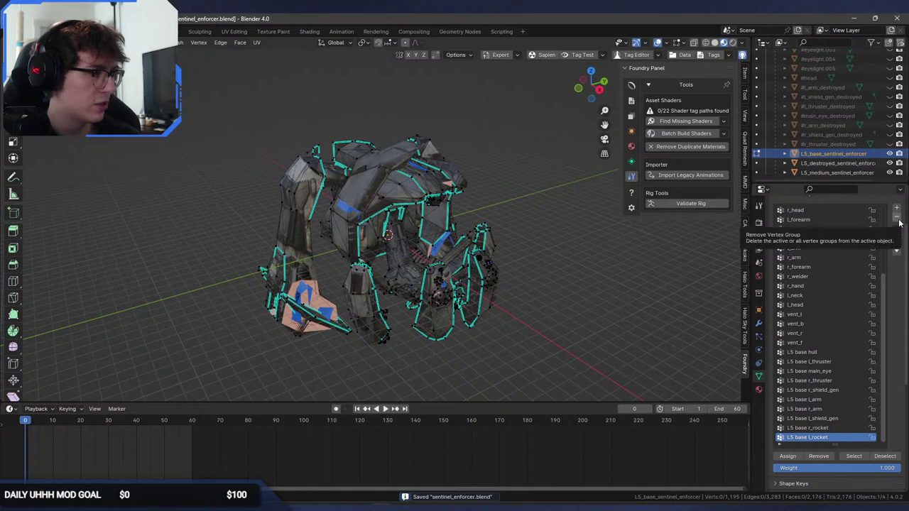
pyautogui.click(896, 216)
pyautogui.click(897, 215)
pyautogui.click(897, 216)
pyautogui.click(897, 216)
pyautogui.click(897, 215)
pyautogui.click(897, 216)
pyautogui.click(897, 216)
pyautogui.click(897, 216)
# Hide the L5 base and L5 medium enforcer meshes, leave Edit Mode and make the L5 destroyed enforcer mesh active.
pyautogui.click(890, 154)
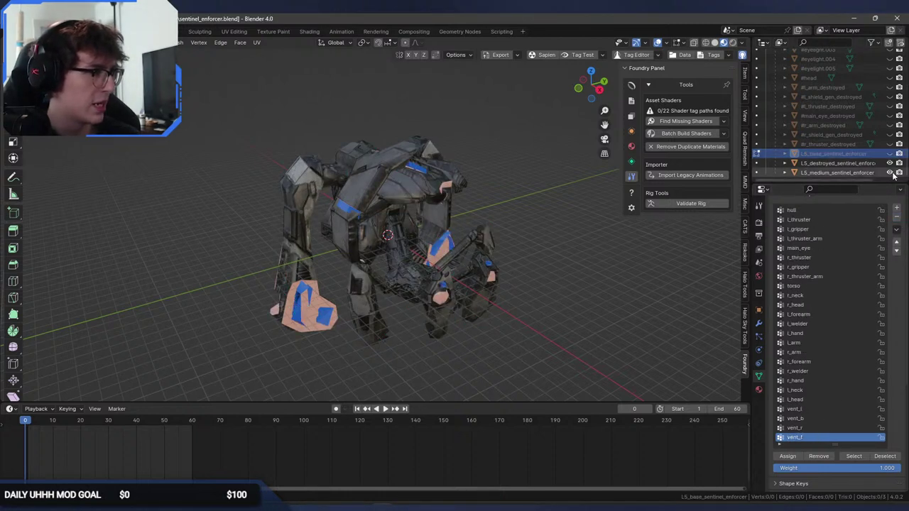
pyautogui.click(890, 172)
pyautogui.click(850, 164)
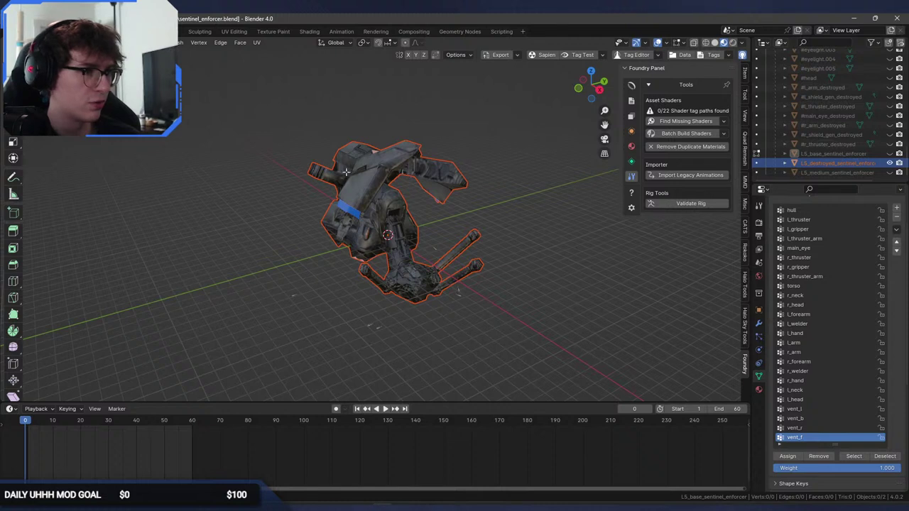
pyautogui.press('Tab')
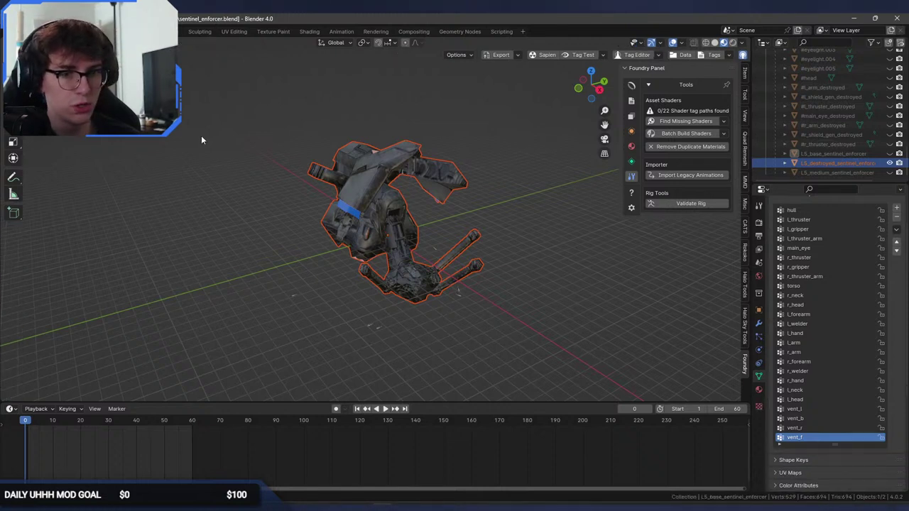
pyautogui.click(321, 163)
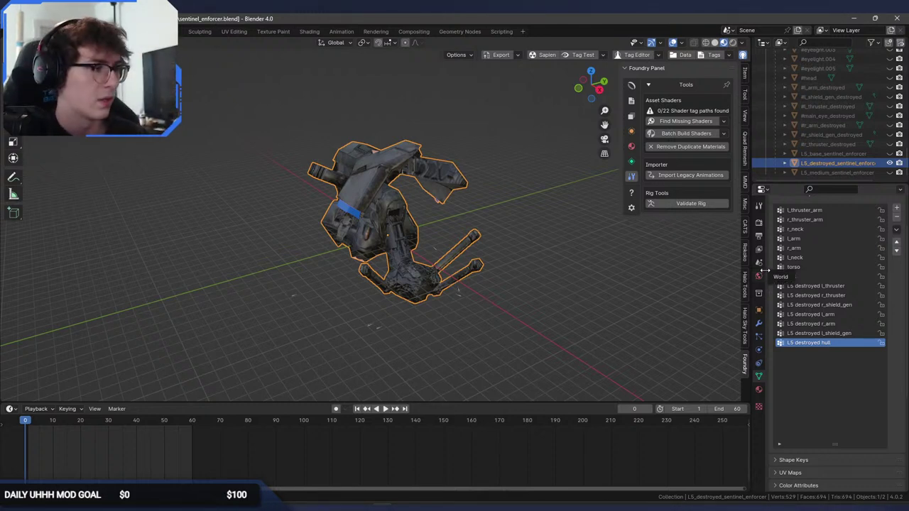
# In Edit Mode on L5_destroyed_sentinel_enforcer, add a Halo region named "L5 destroyed l_thruster" for the faces of the matching vertex group.
pyautogui.click(813, 286)
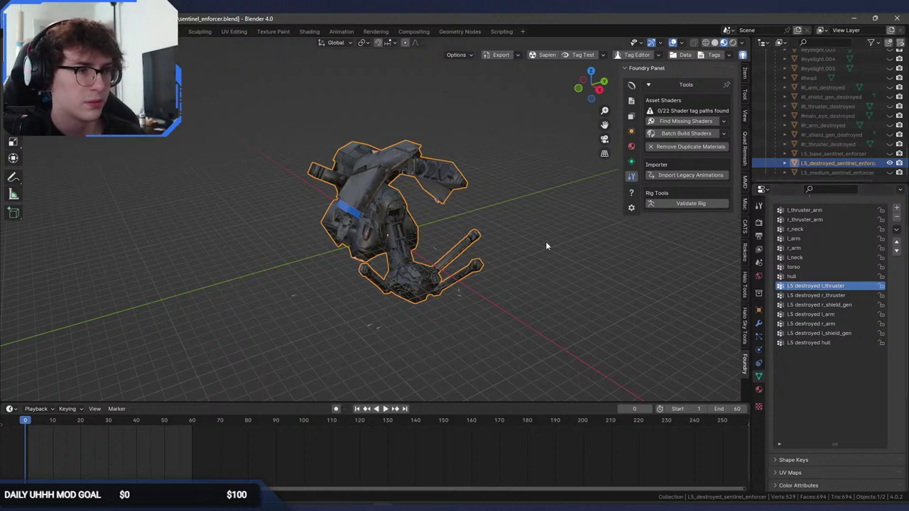
pyautogui.press('Tab')
pyautogui.scroll(-6, 855, 372)
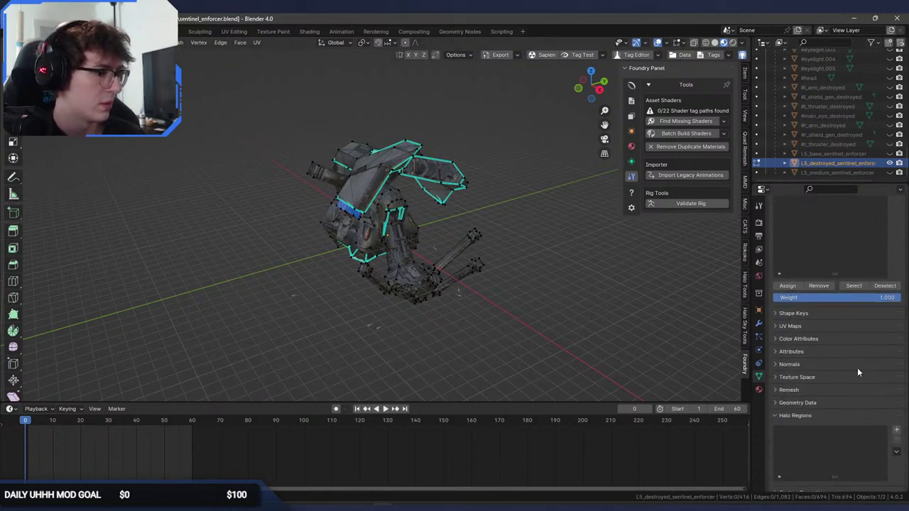
pyautogui.scroll(5, 855, 373)
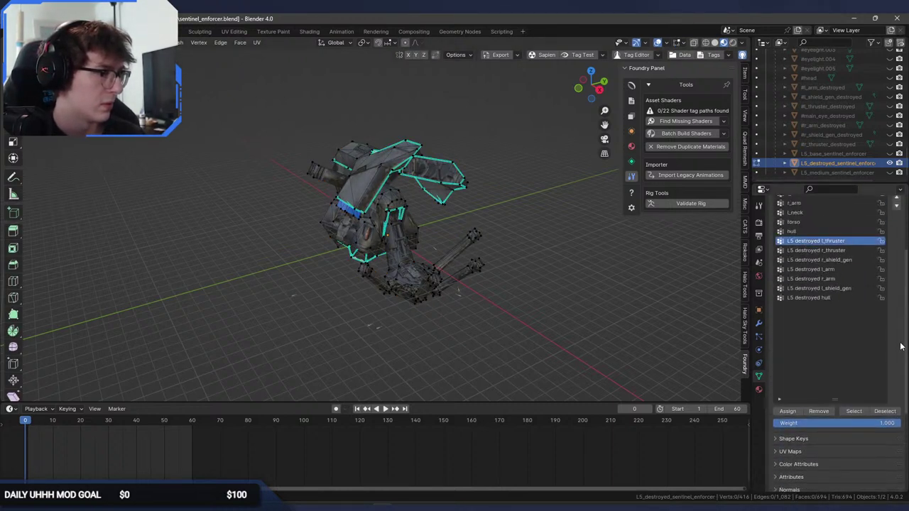
pyautogui.click(851, 413)
pyautogui.scroll(-5, 851, 413)
pyautogui.click(897, 423)
pyautogui.doubleClick(810, 424)
pyautogui.hotkey('ctrl', 'v')
pyautogui.press('Return')
pyautogui.scroll(5, 838, 320)
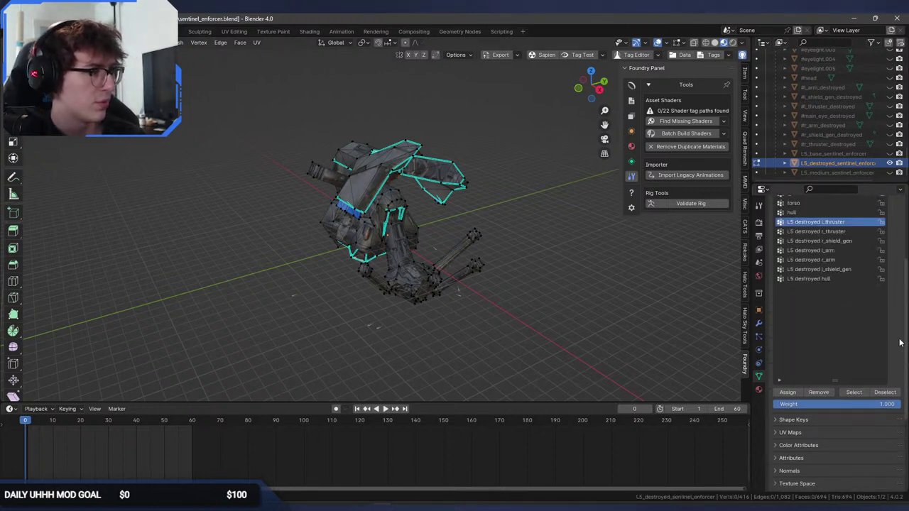
# Select the "L5 destroyed r_thruster" vertex group's faces, create a Halo region of the same name for them and clear the selection.
pyautogui.click(817, 231)
pyautogui.click(849, 392)
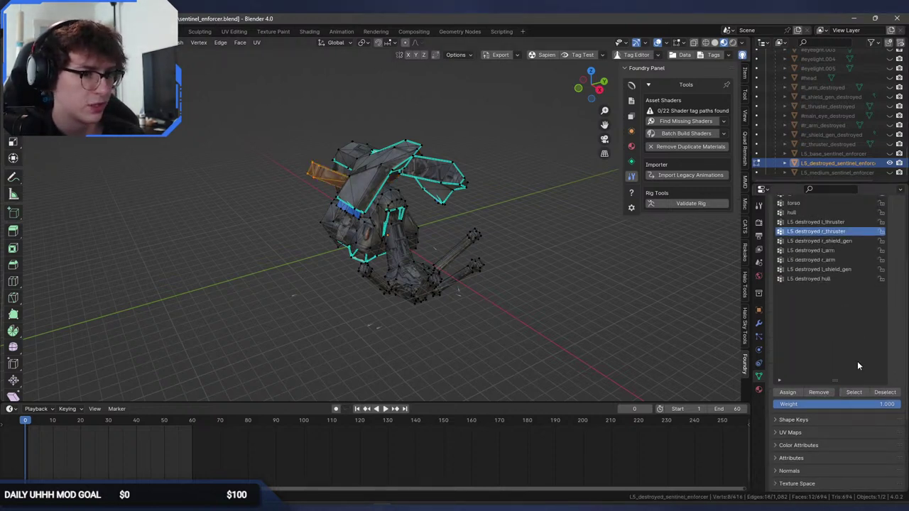
pyautogui.scroll(-5, 838, 360)
pyautogui.click(897, 444)
pyautogui.doubleClick(817, 455)
pyautogui.hotkey('ctrl', 'v')
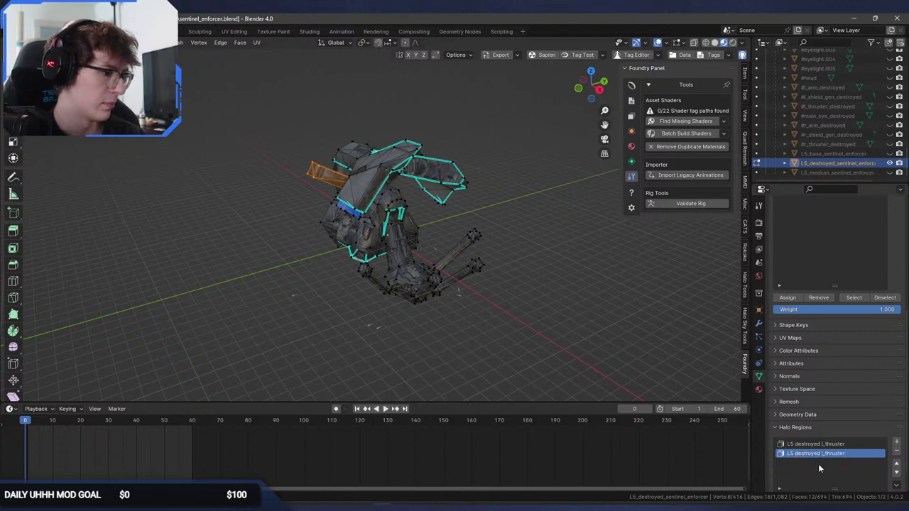
pyautogui.press('Return')
pyautogui.scroll(-2, 827, 459)
pyautogui.scroll(5, 823, 320)
pyautogui.doubleClick(817, 239)
pyautogui.scroll(-4, 838, 355)
pyautogui.doubleClick(837, 442)
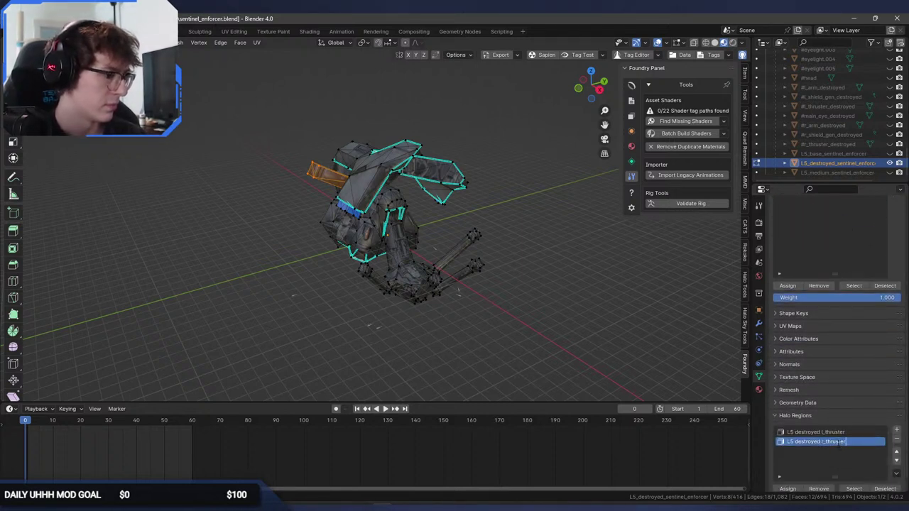
pyautogui.click(659, 292)
# Create a Halo region named "L5 destroyed r_shield_gen" and assign the faces of the matching vertex group to it.
pyautogui.scroll(4, 845, 306)
pyautogui.click(841, 247)
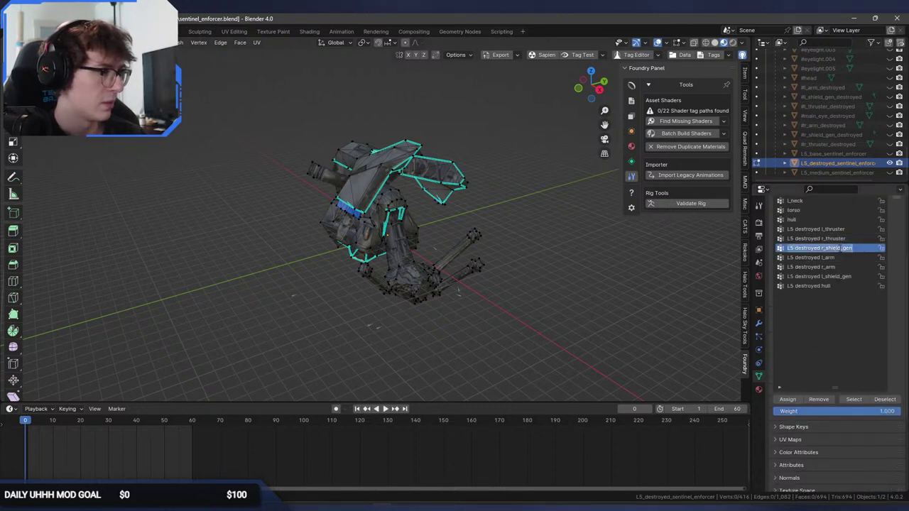
pyautogui.click(853, 400)
pyautogui.scroll(-5, 848, 396)
pyautogui.click(896, 410)
pyautogui.doubleClick(828, 432)
pyautogui.write('L5 destroyed r_shield_gen')
pyautogui.press('Return')
pyautogui.click(790, 468)
pyautogui.click(574, 318)
# Create a Halo region named "L5 destroyed l_arm" and assign the faces of the matching vertex group to it.
pyautogui.scroll(4, 824, 266)
pyautogui.click(838, 239)
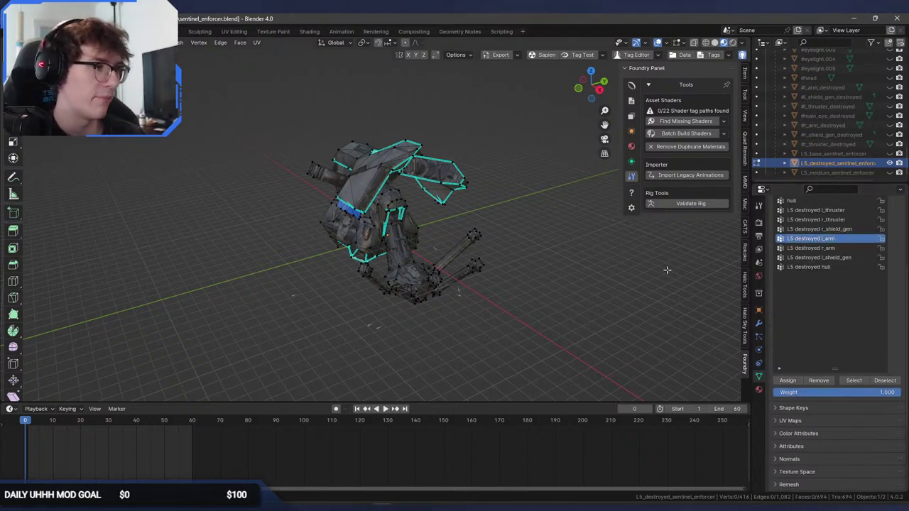
pyautogui.click(854, 379)
pyautogui.scroll(-5, 859, 369)
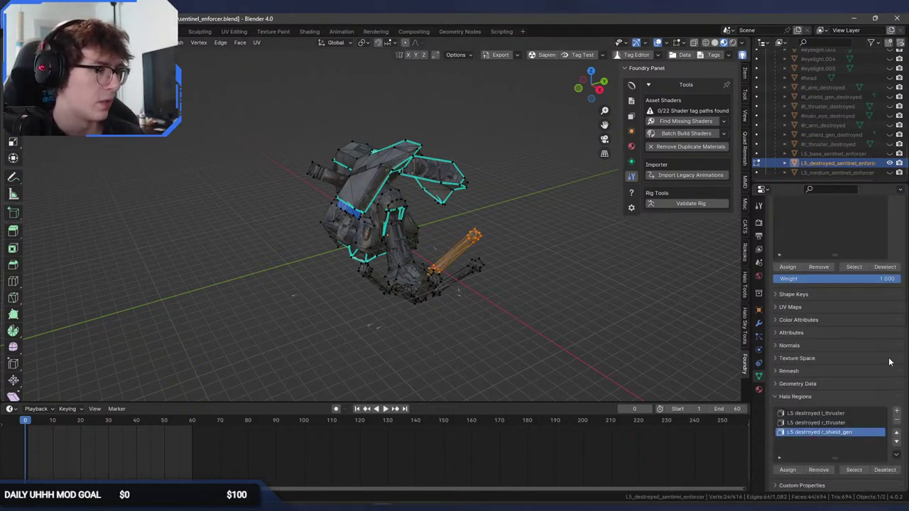
pyautogui.click(896, 411)
pyautogui.doubleClick(812, 444)
pyautogui.write('L5 destroyed l_arm')
pyautogui.press('Return')
pyautogui.click(793, 470)
pyautogui.scroll(6, 836, 384)
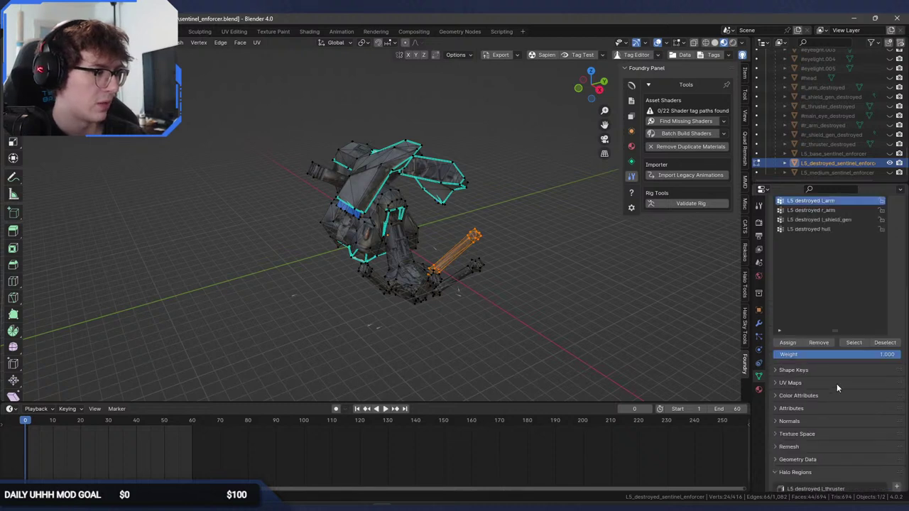
pyautogui.click(574, 260)
# Create a Halo region named "L5 destroyed r_arm" and assign the faces of the matching vertex group to it.
pyautogui.click(817, 248)
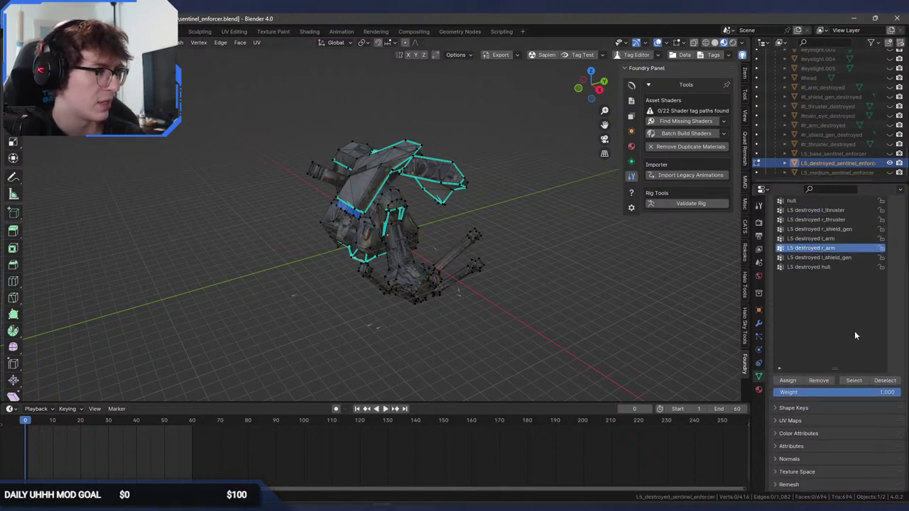
pyautogui.click(849, 378)
pyautogui.doubleClick(813, 248)
pyautogui.hotkey('ctrl', 'c')
pyautogui.press('Escape')
pyautogui.scroll(-5, 883, 331)
pyautogui.click(897, 410)
pyautogui.doubleClick(813, 452)
pyautogui.hotkey('ctrl', 'v')
pyautogui.press('Return')
pyautogui.click(787, 470)
pyautogui.click(631, 291)
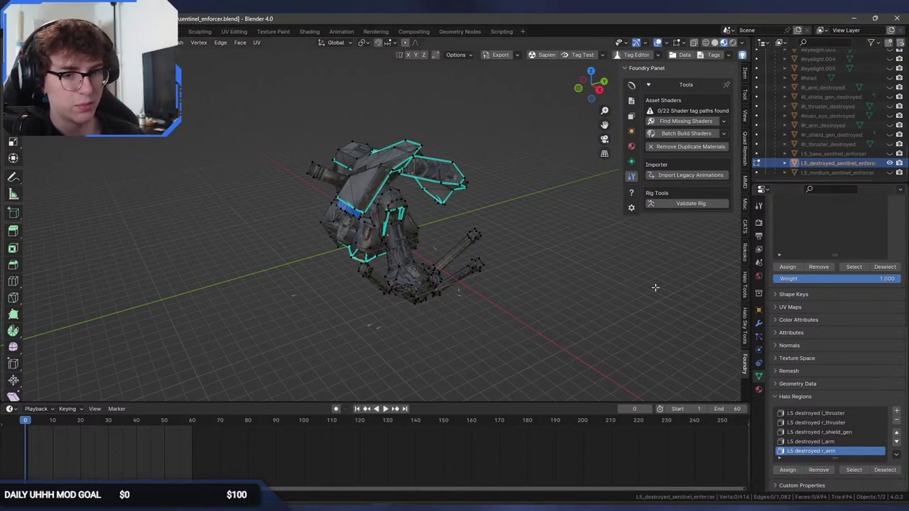
# Create a Halo region named "L5 destroyed l_shield_gen" and assign the faces of the matching vertex group to it.
pyautogui.scroll(3, 882, 319)
pyautogui.click(847, 240)
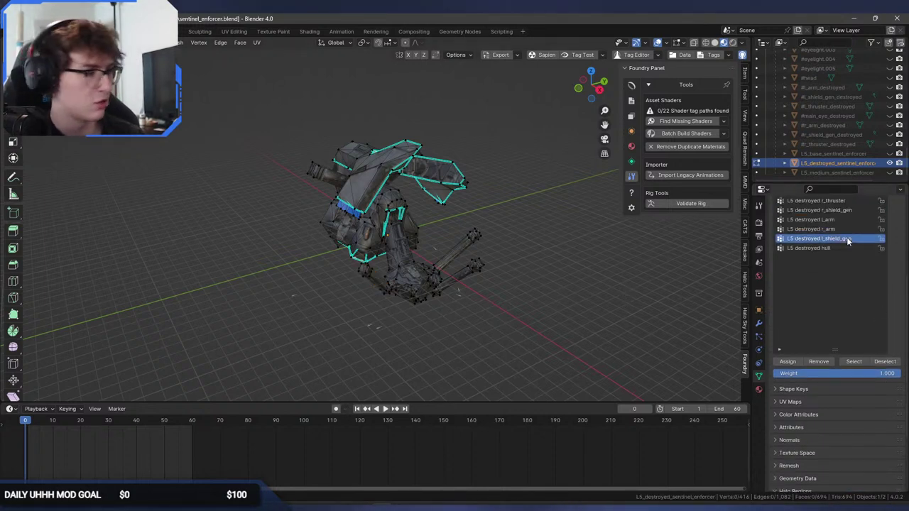
pyautogui.click(853, 362)
pyautogui.scroll(-3, 859, 369)
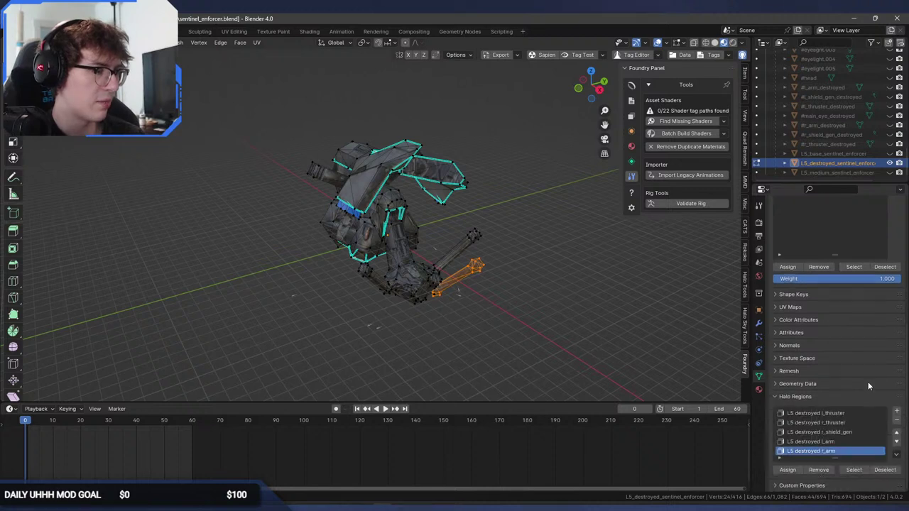
pyautogui.click(896, 411)
pyautogui.doubleClick(817, 451)
pyautogui.hotkey('ctrl', 'v')
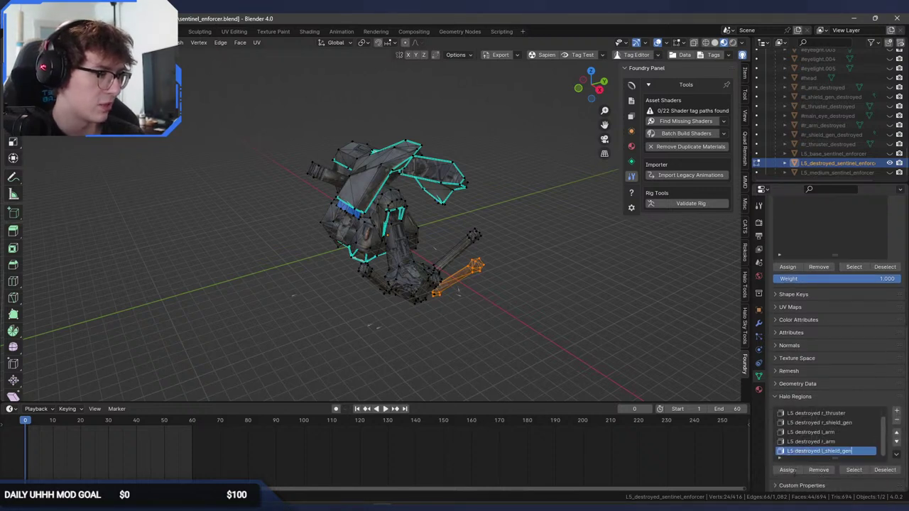
pyautogui.press('Return')
pyautogui.click(795, 470)
pyautogui.hotkey('alt', 'a')
# Create a Halo region named "L5 destroyed hull" and assign the faces of the matching vertex group to it.
pyautogui.scroll(6, 838, 276)
pyautogui.doubleClick(840, 267)
pyautogui.press('Return')
pyautogui.click(847, 382)
pyautogui.scroll(-5, 852, 398)
pyautogui.click(896, 410)
pyautogui.doubleClick(817, 451)
pyautogui.hotkey('ctrl', 'v')
pyautogui.click(788, 470)
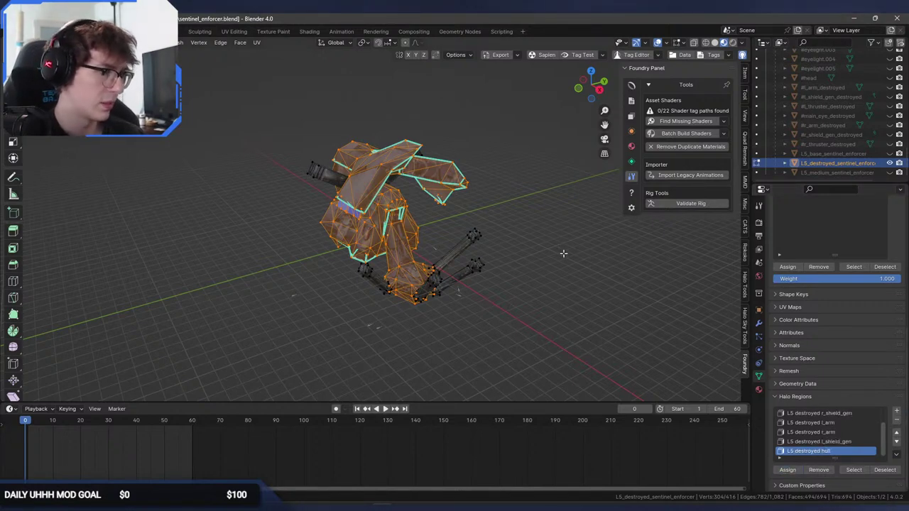
pyautogui.hotkey('alt', 'a')
# Leave Edit Mode, hide the L5 destroyed enforcer mesh, and show L5_medium_sentinel_enforcer as the active object.
pyautogui.moveTo(527, 250); pyautogui.dragTo(503, 253, button='middle')
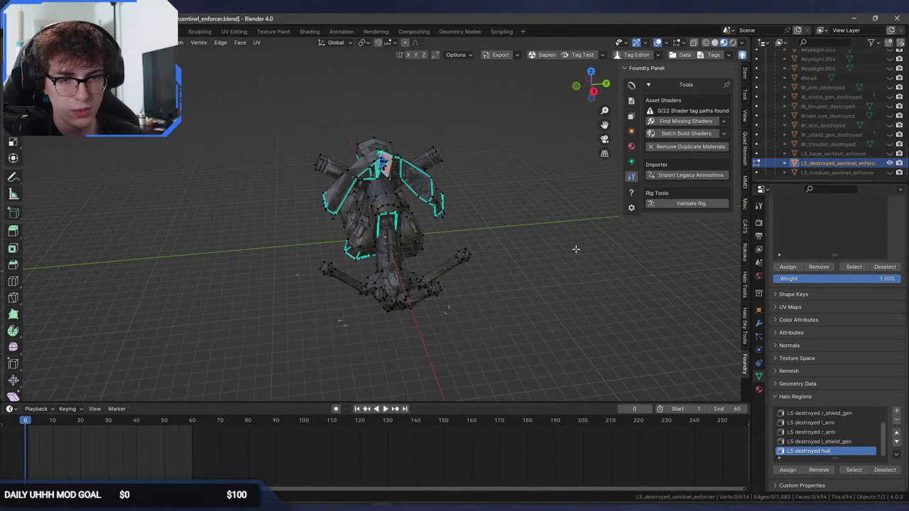
pyautogui.moveTo(456, 265); pyautogui.dragTo(497, 256, button='middle')
pyautogui.moveTo(513, 193); pyautogui.dragTo(493, 202, button='middle')
pyautogui.press('Tab')
pyautogui.click(889, 163)
pyautogui.click(889, 172)
pyautogui.click(847, 175)
# In Edit Mode on the medium mesh, create a Halo region named "L5 medium l_thruster" for the faces of the matching vertex group.
pyautogui.press('Tab')
pyautogui.click(813, 217)
pyautogui.click(853, 302)
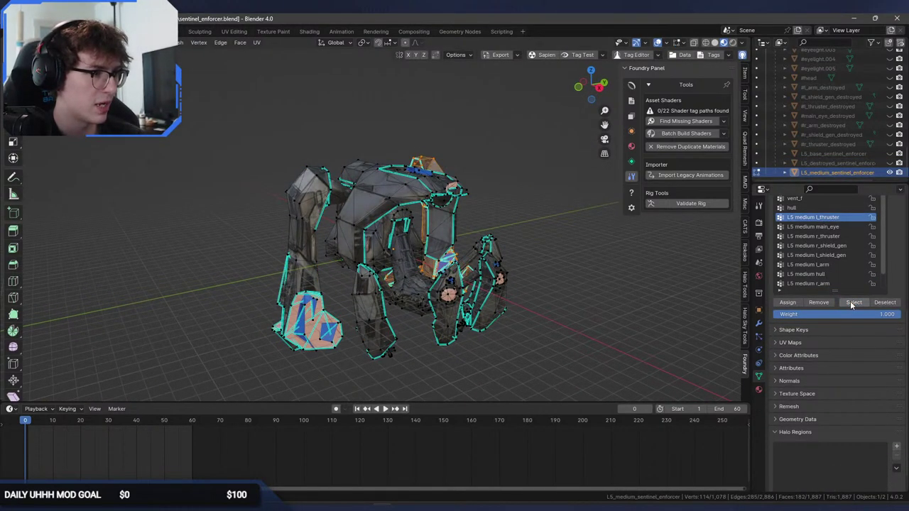
pyautogui.scroll(-1, 850, 301)
pyautogui.click(896, 422)
pyautogui.press('Escape')
pyautogui.scroll(1, 838, 221)
pyautogui.scroll(1, 838, 284)
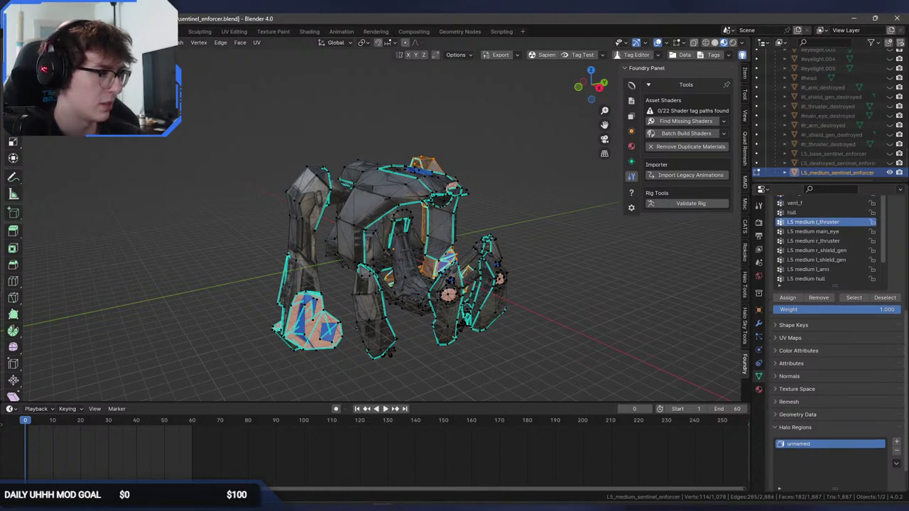
pyautogui.scroll(1, 845, 288)
pyautogui.scroll(-3, 847, 255)
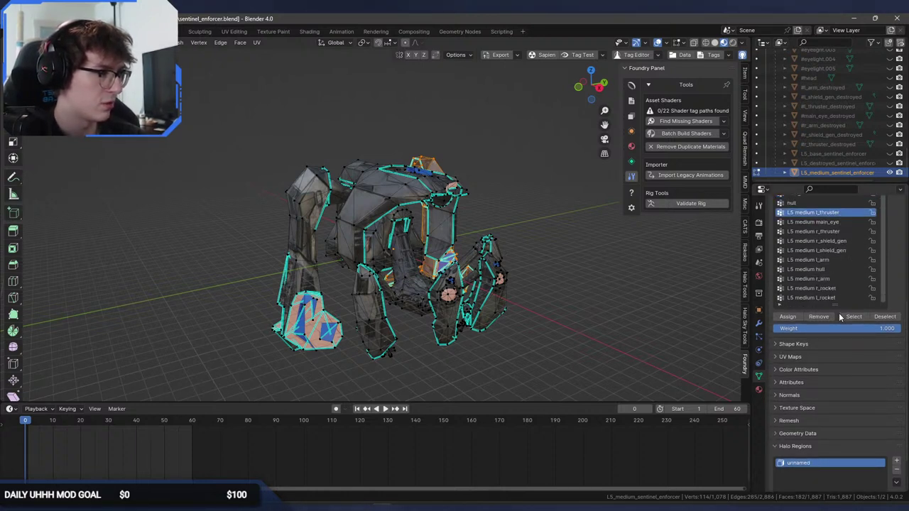
pyautogui.hotkey('ctrl', 'v')
pyautogui.press('Return')
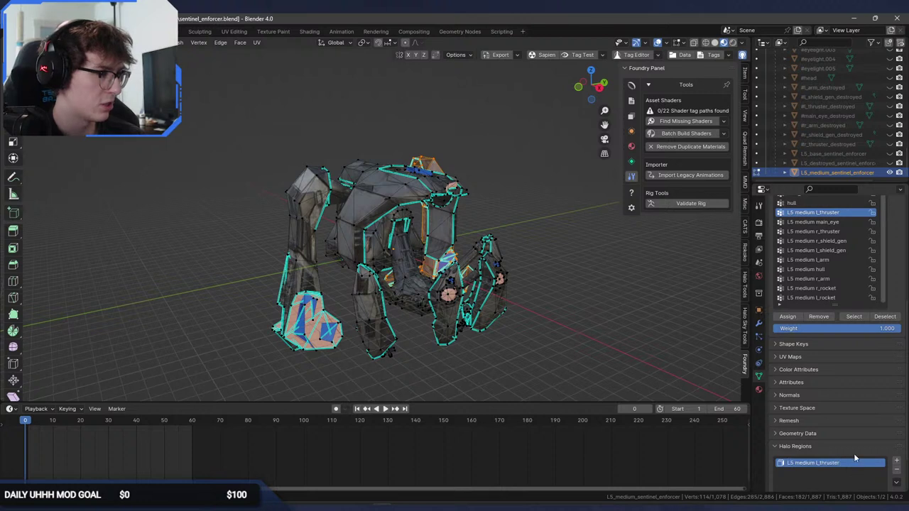
pyautogui.scroll(-2, 853, 460)
pyautogui.click(676, 328)
# Create a Halo region named "L5 medium main_eye" for the faces of the matching vertex group.
pyautogui.scroll(2, 838, 298)
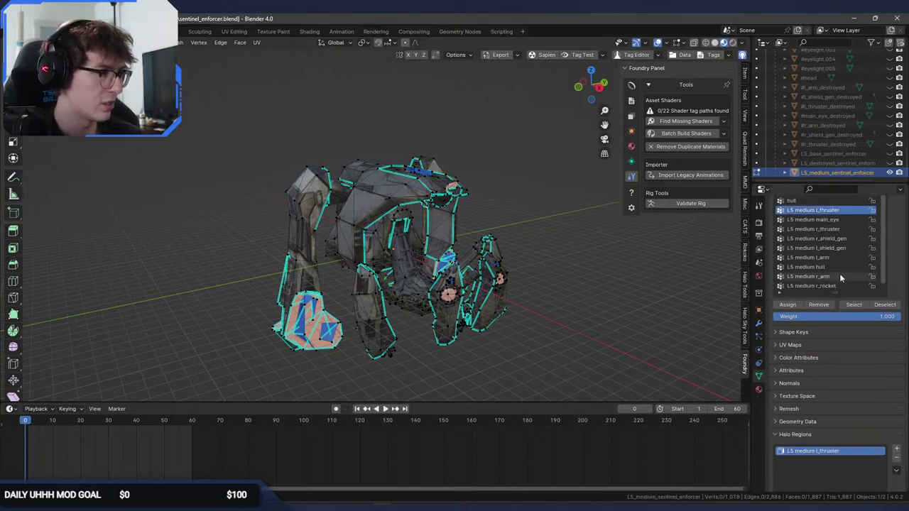
pyautogui.click(838, 219)
pyautogui.click(854, 305)
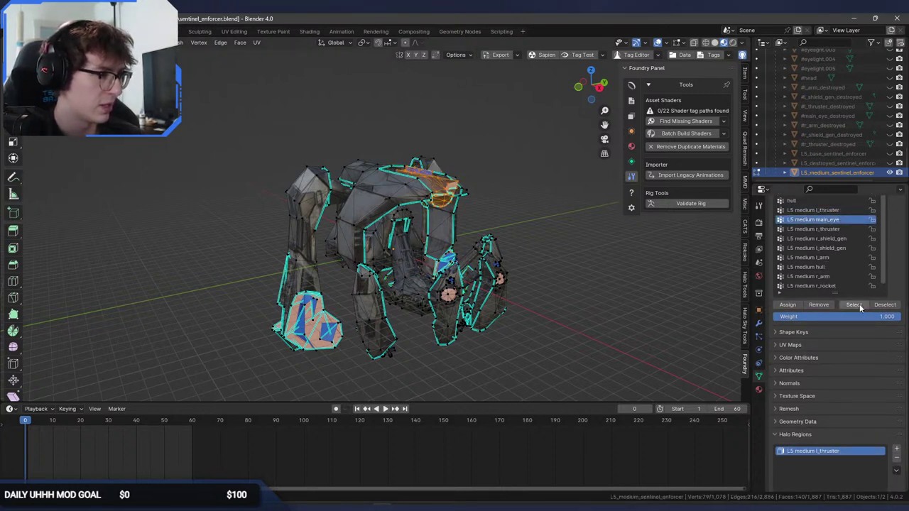
pyautogui.scroll(-2, 860, 381)
pyautogui.click(896, 410)
pyautogui.doubleClick(844, 423)
pyautogui.hotkey('ctrl', 'v')
pyautogui.press('Return')
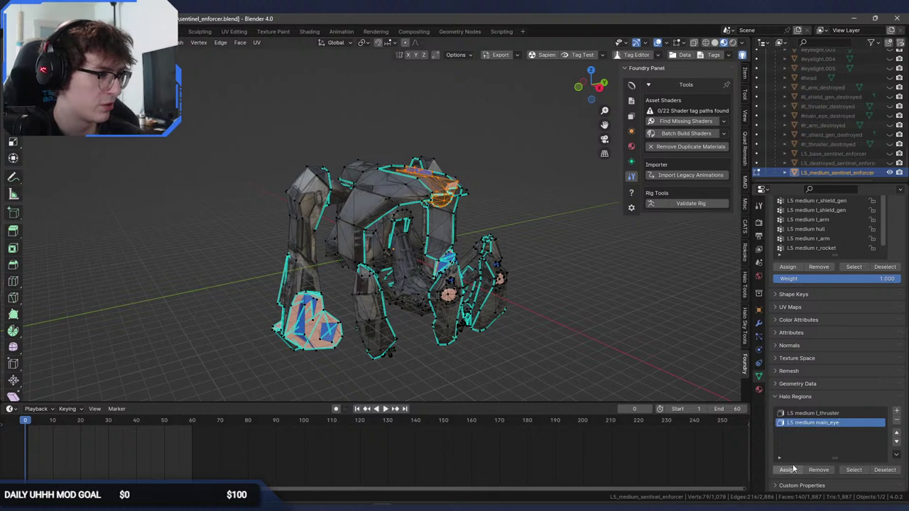
# Create a Halo region named "L5 medium r_thruster" for the faces of the matching vertex group.
pyautogui.scroll(2, 829, 362)
pyautogui.click(813, 229)
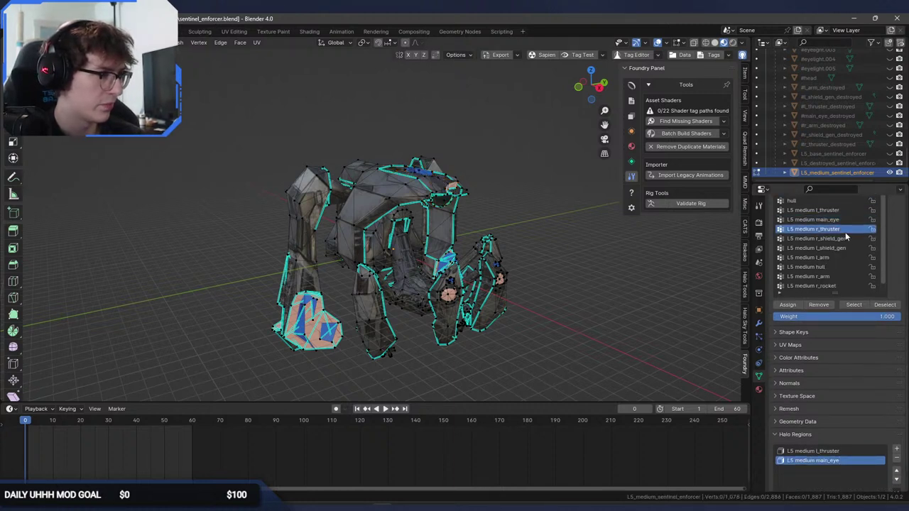
pyautogui.click(854, 305)
pyautogui.doubleClick(840, 229)
pyautogui.hotkey('ctrl', 'c')
pyautogui.press('Return')
pyautogui.scroll(-1, 895, 431)
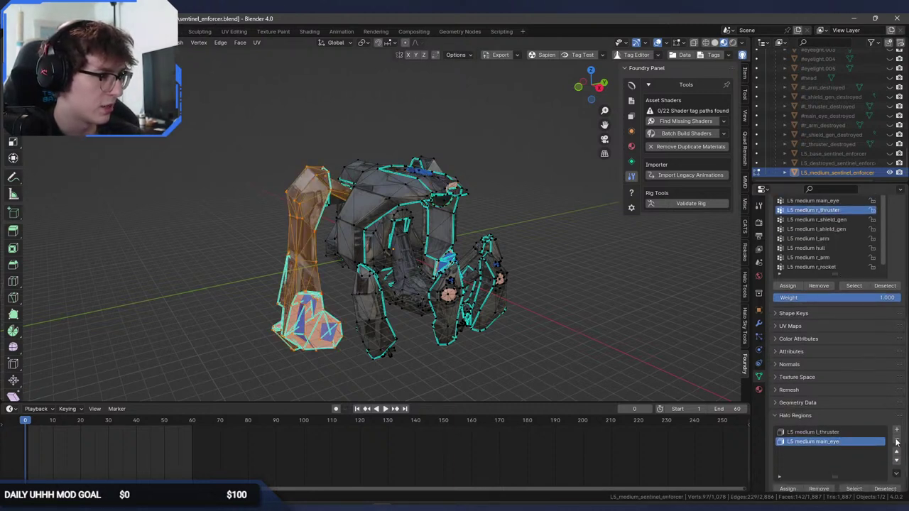
pyautogui.click(896, 431)
pyautogui.doubleClick(814, 451)
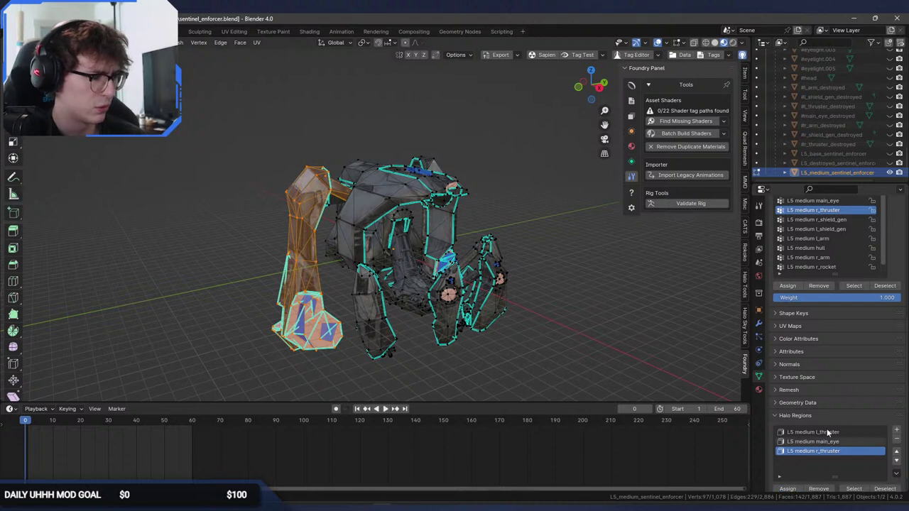
# Create a Halo region named "L5 medium r_shield_gen", assign the matching vertex group's faces to it and clear the selection.
pyautogui.scroll(2, 807, 467)
pyautogui.click(817, 277)
pyautogui.click(861, 343)
pyautogui.hotkey('alt', 'a')
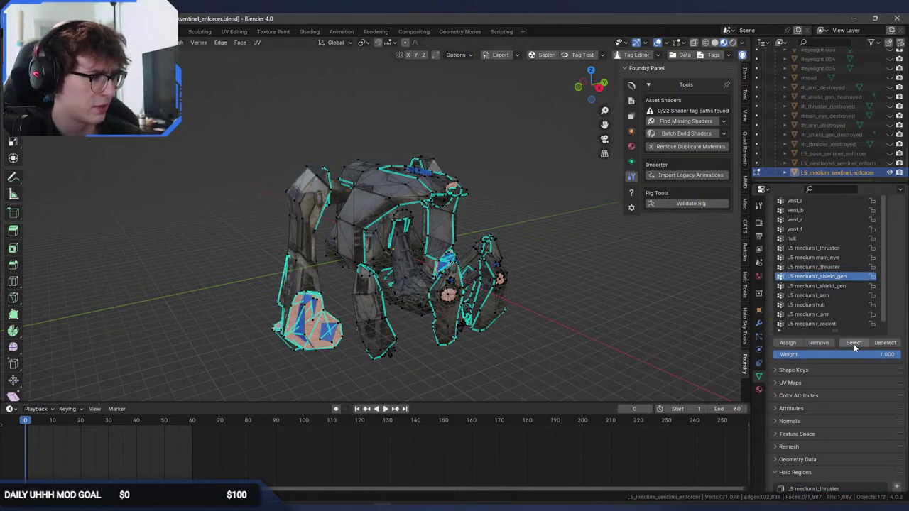
pyautogui.click(851, 344)
pyautogui.doubleClick(823, 278)
pyautogui.scroll(-3, 890, 417)
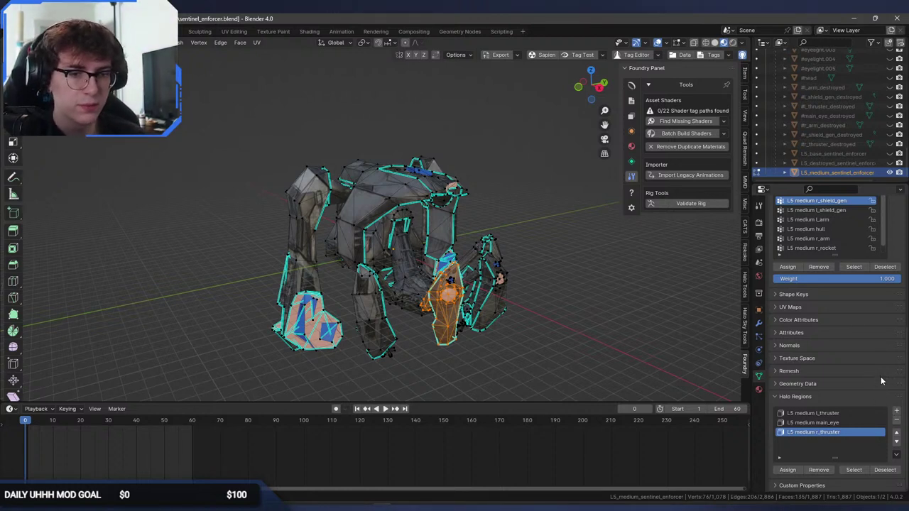
pyautogui.click(896, 410)
pyautogui.doubleClick(821, 440)
pyautogui.hotkey('ctrl', 'v')
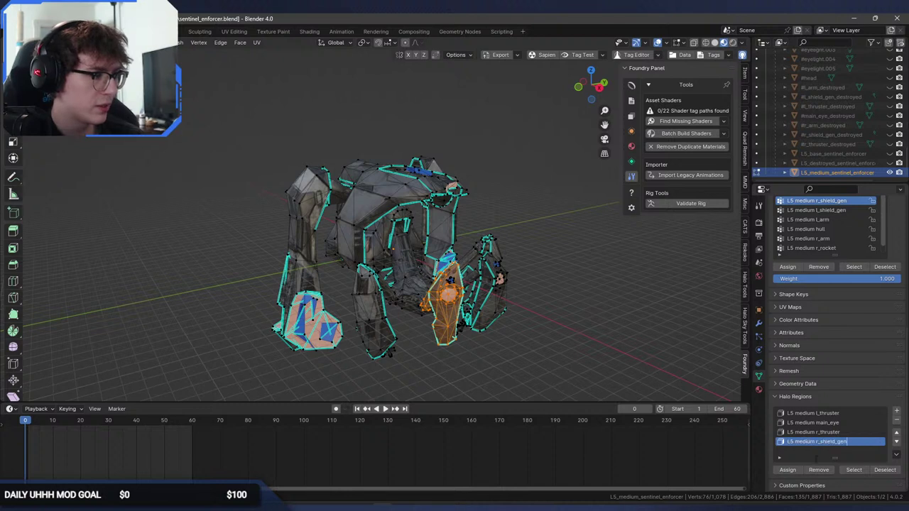
pyautogui.click(787, 470)
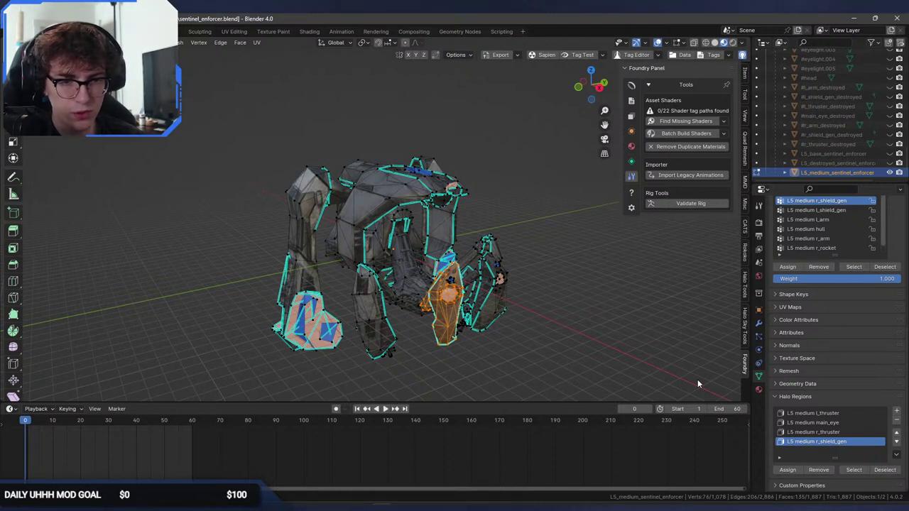
pyautogui.click(788, 469)
pyautogui.hotkey('alt', 'a')
pyautogui.scroll(1, 858, 321)
pyautogui.doubleClick(827, 229)
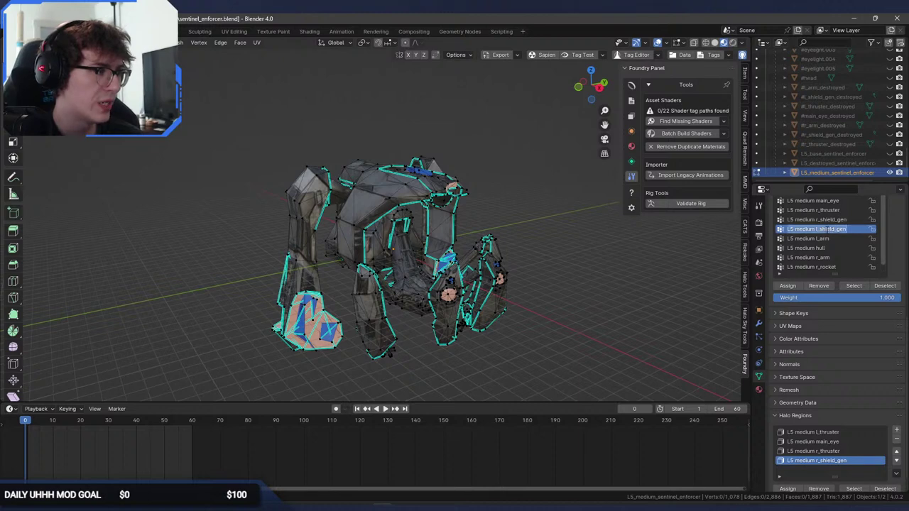
pyautogui.scroll(-1, 896, 369)
pyautogui.click(896, 410)
pyautogui.doubleClick(826, 451)
pyautogui.hotkey('ctrl', 'v')
pyautogui.click(788, 472)
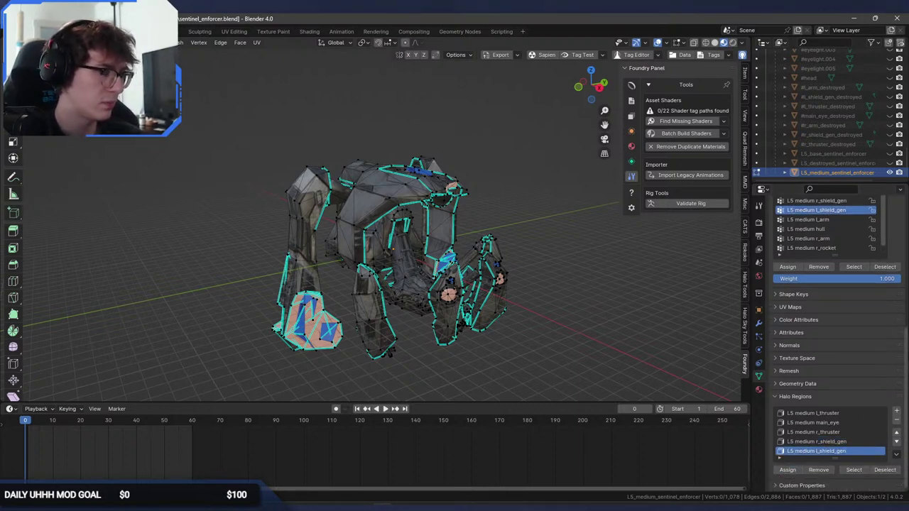
pyautogui.moveTo(886, 254); pyautogui.dragTo(886, 311)
pyautogui.moveTo(598, 302); pyautogui.dragTo(575, 282, button='middle')
pyautogui.click(854, 324)
pyautogui.moveTo(671, 311); pyautogui.dragTo(744, 334, button='middle')
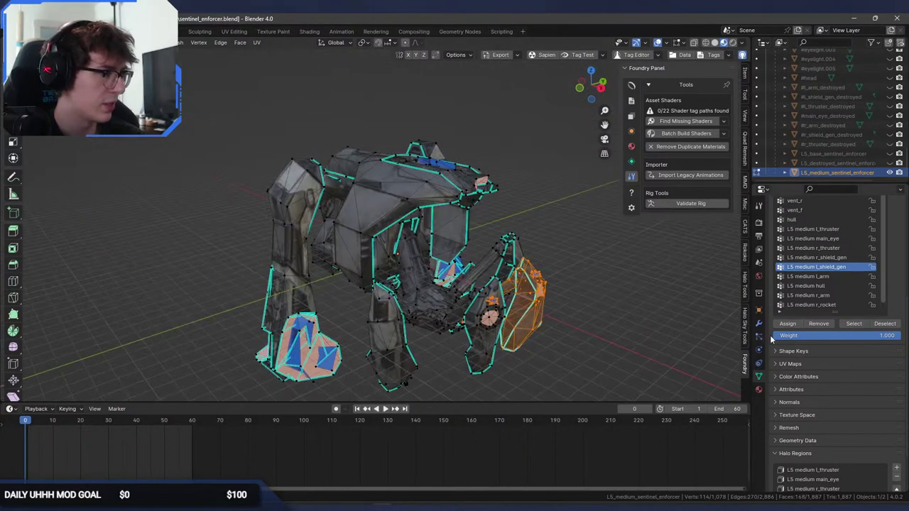
pyautogui.scroll(-3, 824, 397)
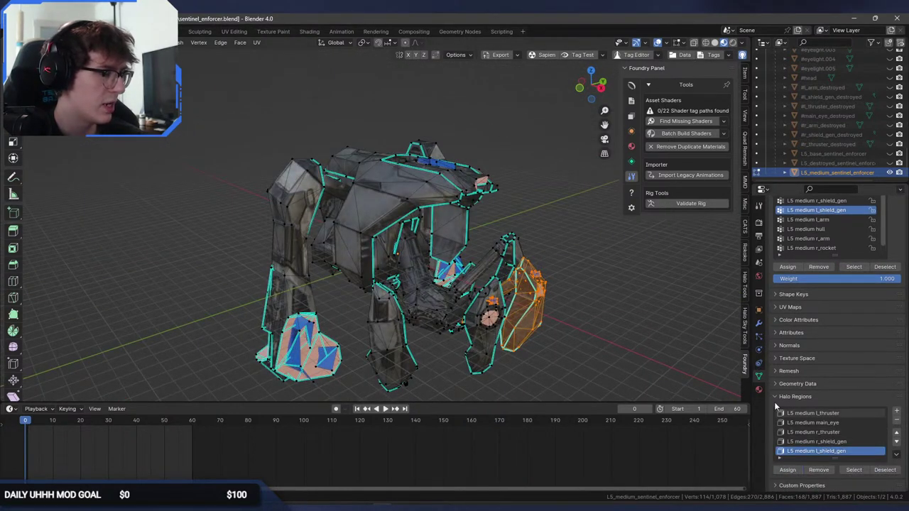
pyautogui.click(884, 266)
pyautogui.click(808, 219)
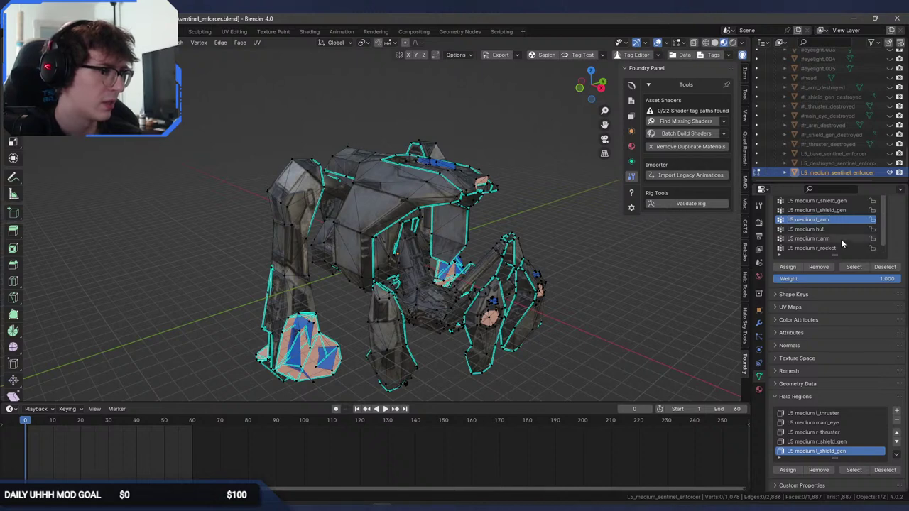
pyautogui.moveTo(681, 269); pyautogui.dragTo(569, 274, button='middle')
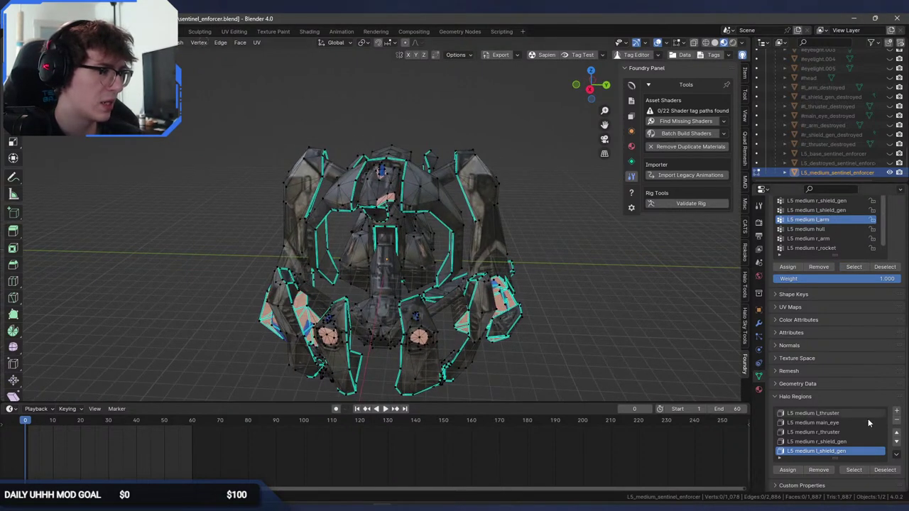
pyautogui.click(897, 420)
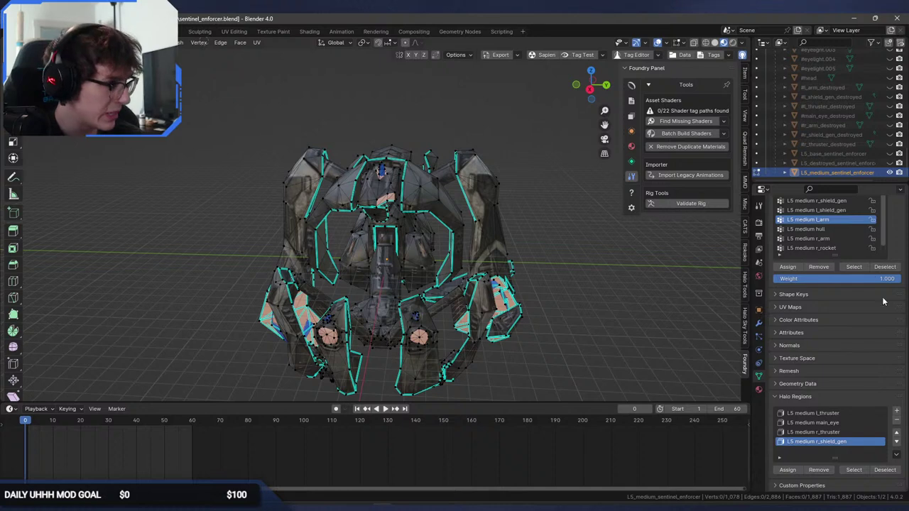
# Select the faces of the "L5 medium l_shield_gen" vertex group, assign them to a new Halo region of the same name and clear the selection.
pyautogui.click(817, 211)
pyautogui.click(852, 267)
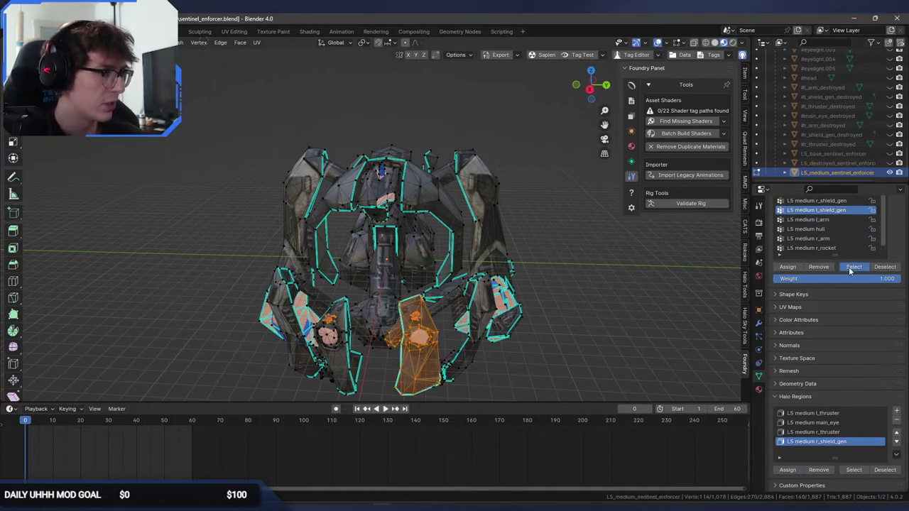
pyautogui.click(897, 411)
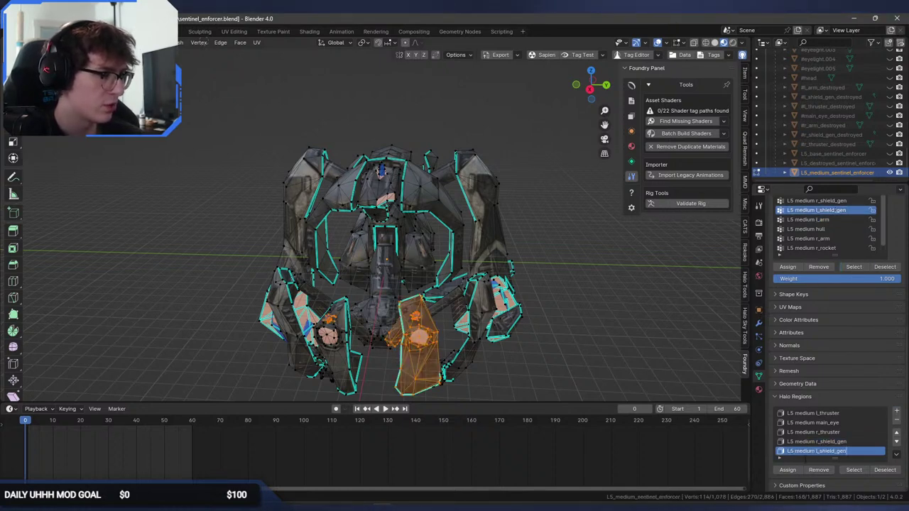
pyautogui.moveTo(570, 339); pyautogui.dragTo(583, 335, button='middle')
pyautogui.click(583, 325)
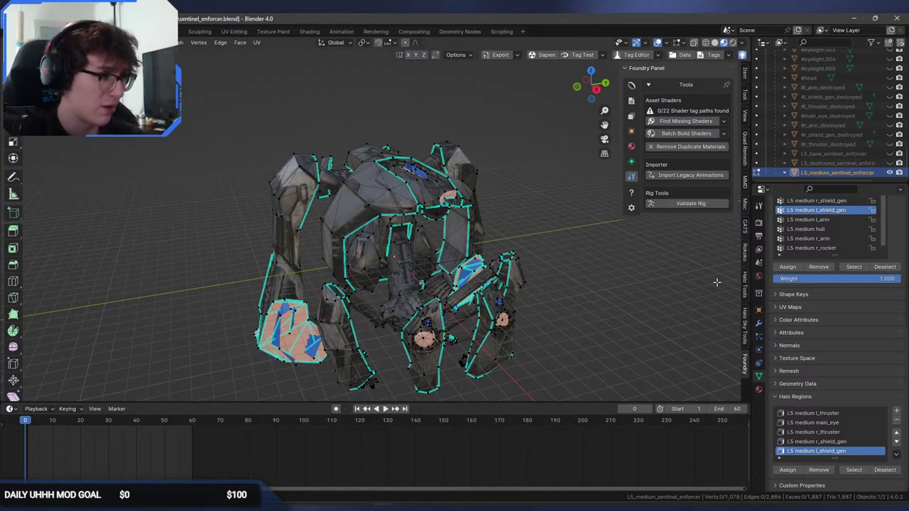
# Add a Halo region named "L5 medium l_arm" after the matching vertex group.
pyautogui.doubleClick(831, 220)
pyautogui.write('s')
pyautogui.press('Escape')
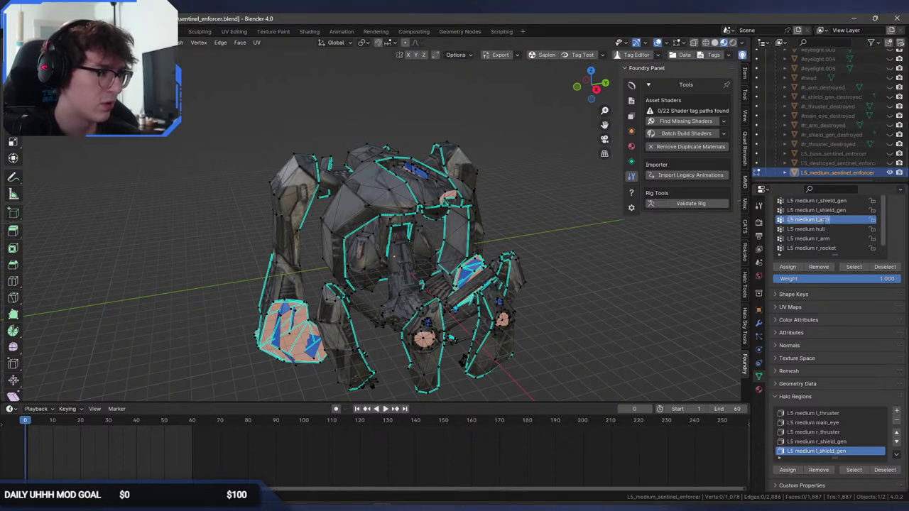
pyautogui.click(896, 410)
pyautogui.doubleClick(822, 451)
pyautogui.hotkey('ctrl', 'v')
pyautogui.press('Return')
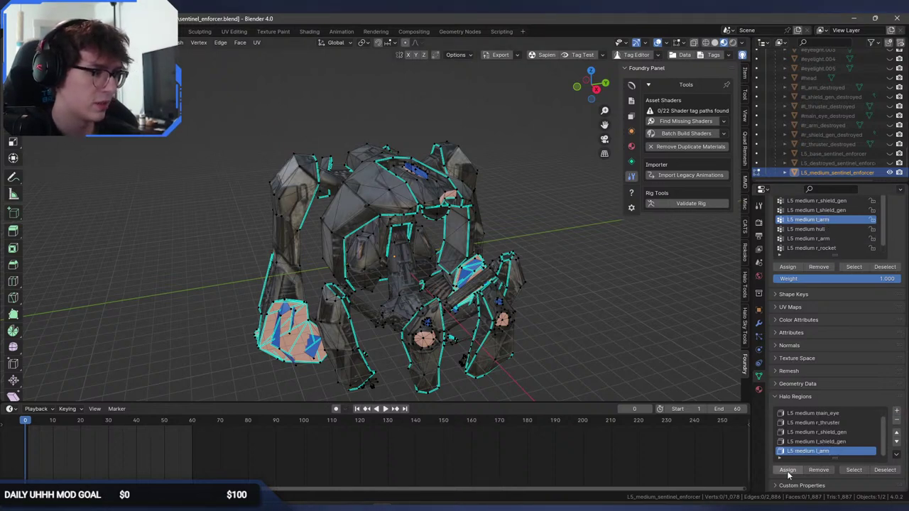
# With X-ray display on, check which geometry the "L5 medium l_arm" and "L5 medium r_arm" vertex groups select.
pyautogui.moveTo(622, 354); pyautogui.dragTo(412, 348, button='middle')
pyautogui.click(863, 267)
pyautogui.hotkey('alt', 'z')
pyautogui.moveTo(434, 289); pyautogui.dragTo(521, 235, button='middle')
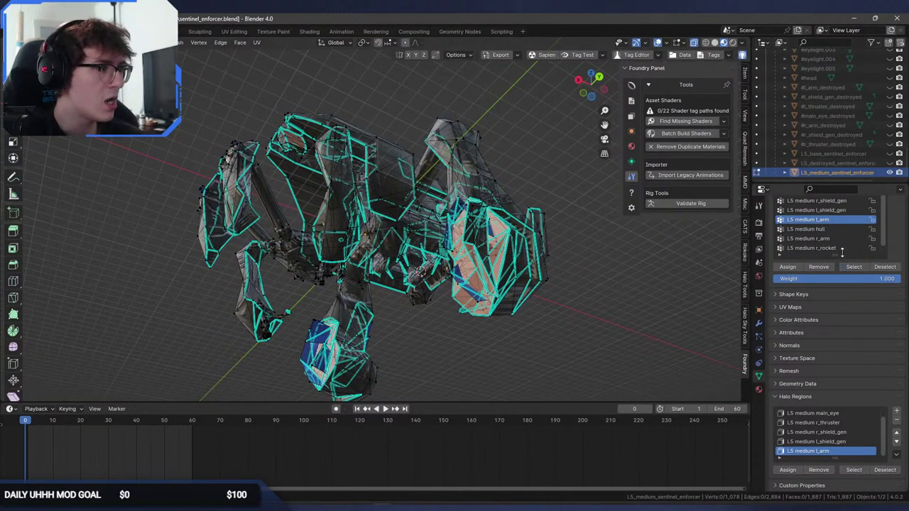
pyautogui.click(809, 238)
pyautogui.click(853, 267)
pyautogui.moveTo(524, 289); pyautogui.dragTo(470, 291, button='middle')
pyautogui.scroll(6, 493, 314)
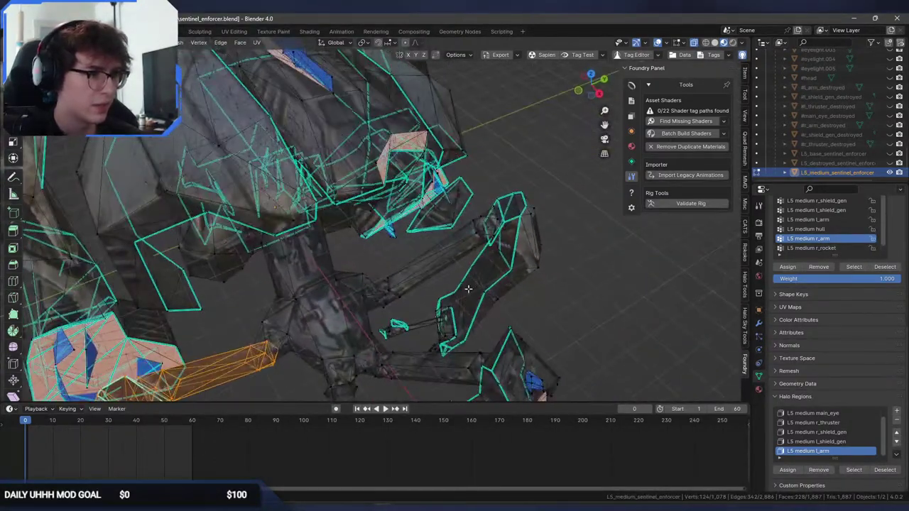
# Select all of the left arm's linked geometry, assign it to the "L5 medium l_arm" region and clear the selection.
pyautogui.click(449, 274)
pyautogui.press('l')
pyautogui.press('l')
pyautogui.moveTo(485, 246); pyautogui.dragTo(444, 262, button='middle')
pyautogui.press('c')
pyautogui.moveTo(395, 384)
pyautogui.mouseDown()
pyautogui.moveTo(389, 376)
pyautogui.moveTo(400, 365)
pyautogui.mouseUp()
pyautogui.rightClick(399, 364)
pyautogui.hotkey('alt', 'z')
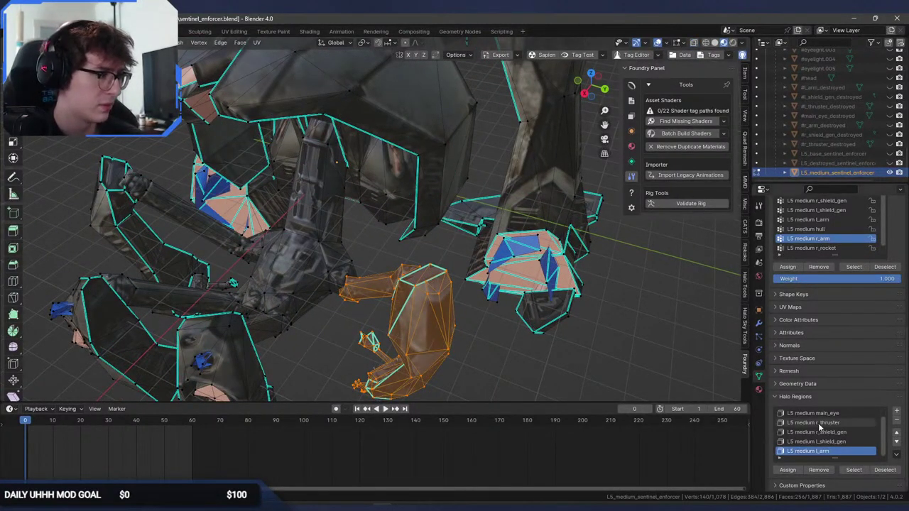
pyautogui.click(788, 470)
pyautogui.hotkey('alt', 'a')
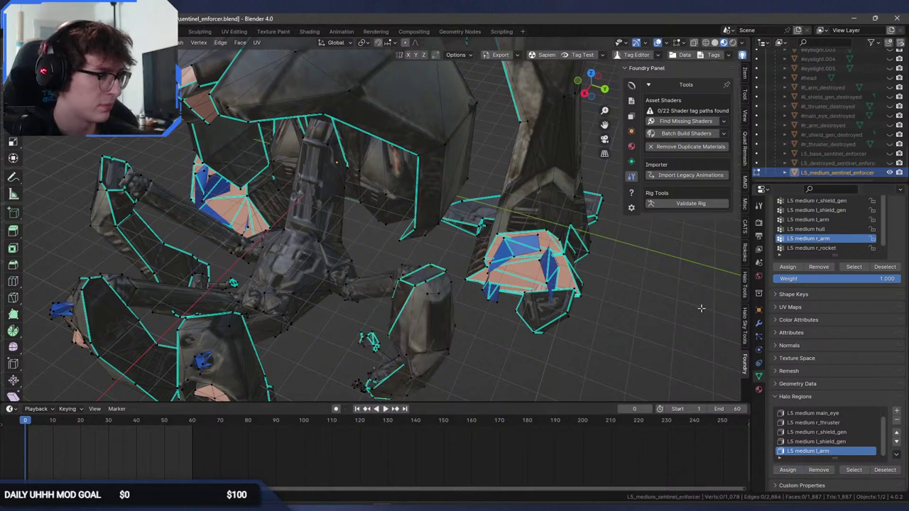
# Create a Halo region named "L5 medium hull" from the faces of the matching vertex group and clear the selection.
pyautogui.click(830, 230)
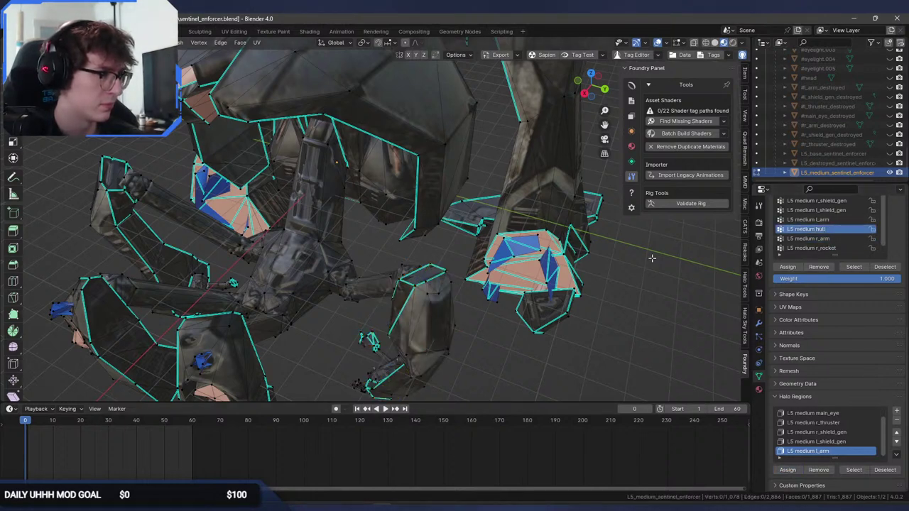
pyautogui.click(861, 269)
pyautogui.scroll(-3, 680, 357)
pyautogui.click(897, 411)
pyautogui.doubleClick(813, 451)
pyautogui.write('L5 medium hull')
pyautogui.press('Return')
pyautogui.hotkey('alt', 'a')
# Create a Halo region named "L5 medium r_arm" from the faces of the matching vertex group and clear the selection.
pyautogui.click(830, 238)
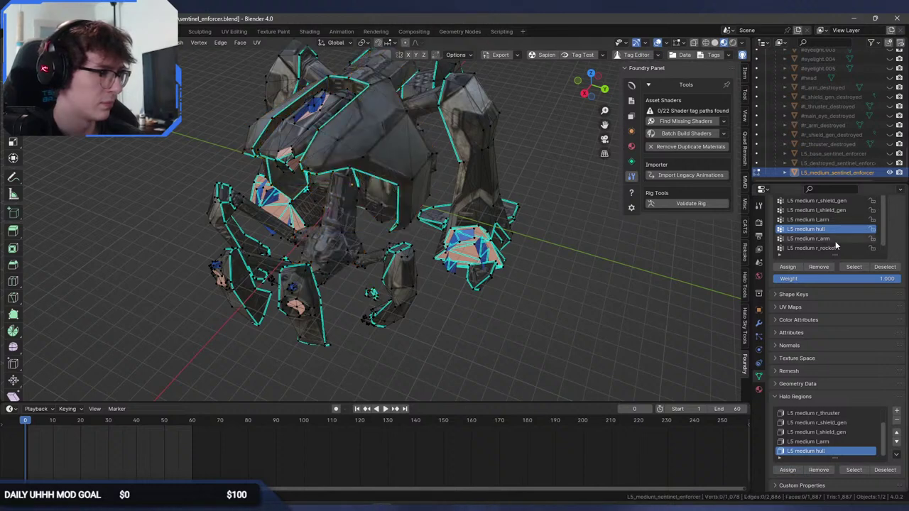
pyautogui.click(854, 267)
pyautogui.click(896, 411)
pyautogui.write('L5 medium r_arm')
pyautogui.scroll(-1, 855, 243)
pyautogui.click(848, 240)
pyautogui.hotkey('alt', 'a')
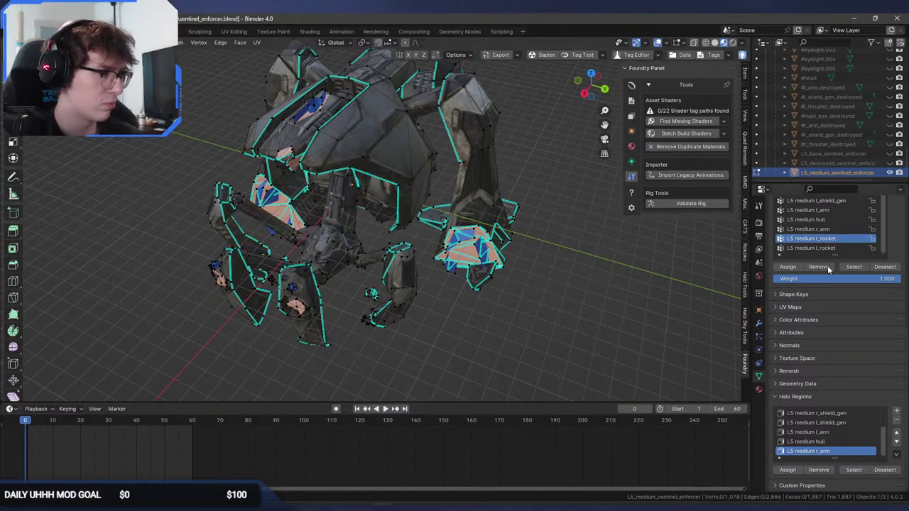
# Create a Halo region named "L5 medium r_rocket" for the matching vertex group's faces and clear the selection.
pyautogui.click(896, 410)
pyautogui.write('L5 medium r_rocket')
pyautogui.click(787, 469)
pyautogui.hotkey('alt', 'a')
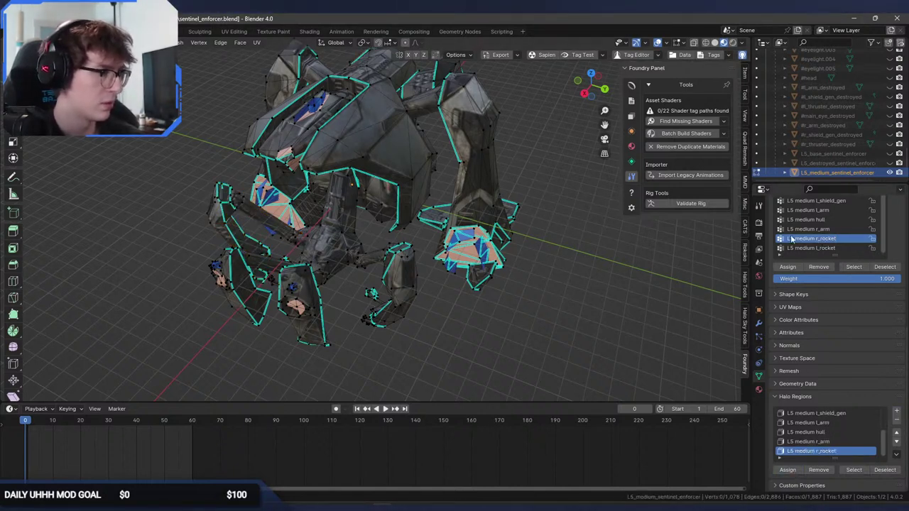
# Create a Halo region named "L5 medium l_rocket" for the matching vertex group's faces and leave Edit Mode.
pyautogui.click(822, 248)
pyautogui.doubleClick(824, 249)
pyautogui.hotkey('ctrl', 'c')
pyautogui.click(854, 267)
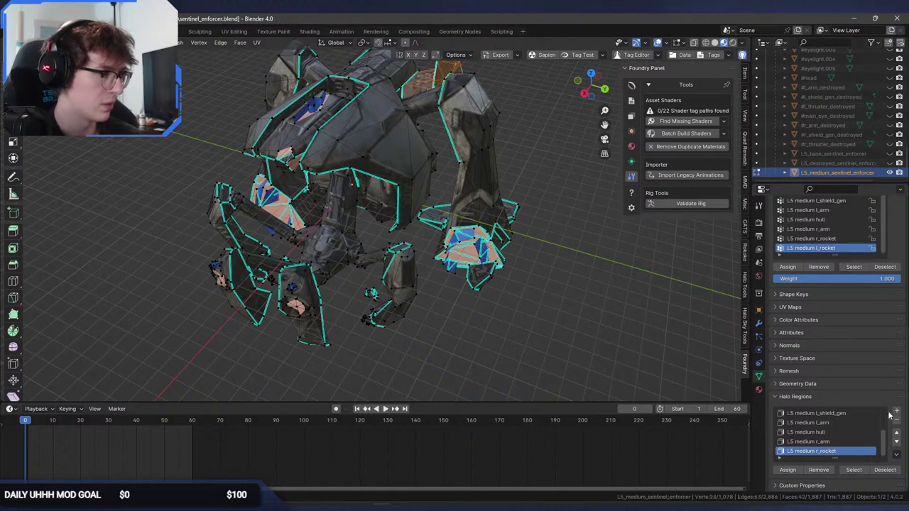
pyautogui.click(896, 411)
pyautogui.doubleClick(809, 451)
pyautogui.hotkey('ctrl', 'v')
pyautogui.press('Return')
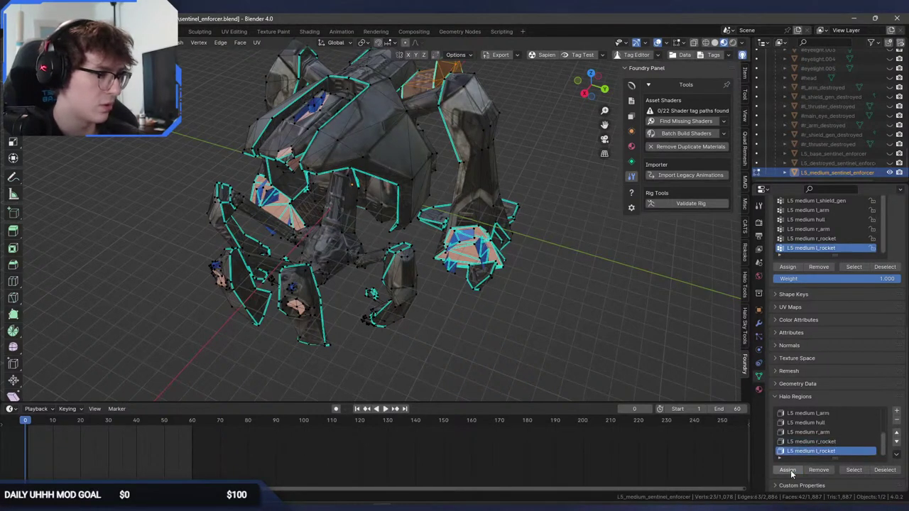
pyautogui.moveTo(678, 387); pyautogui.dragTo(534, 223, button='middle')
pyautogui.press('Tab')
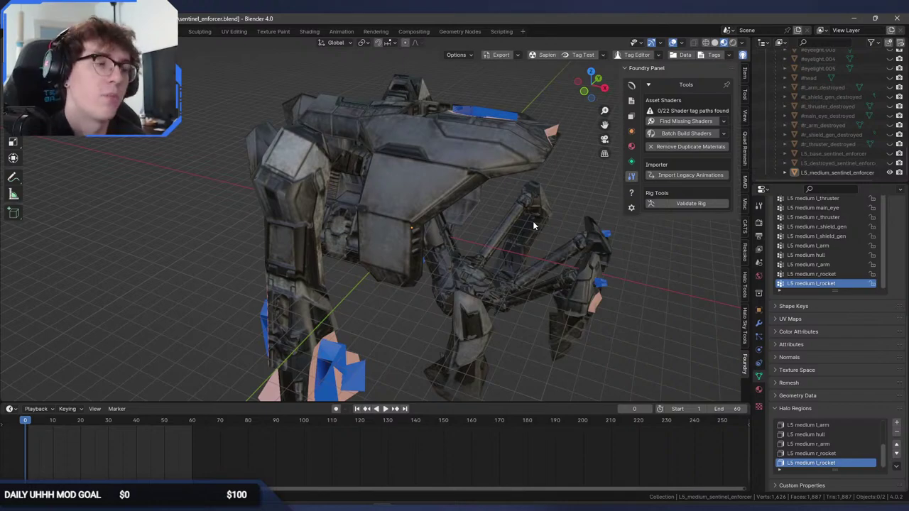
# Switch to Sapien and fly the camera from the enforcer across the map to the Godzilla model.
pyautogui.click(634, 505)
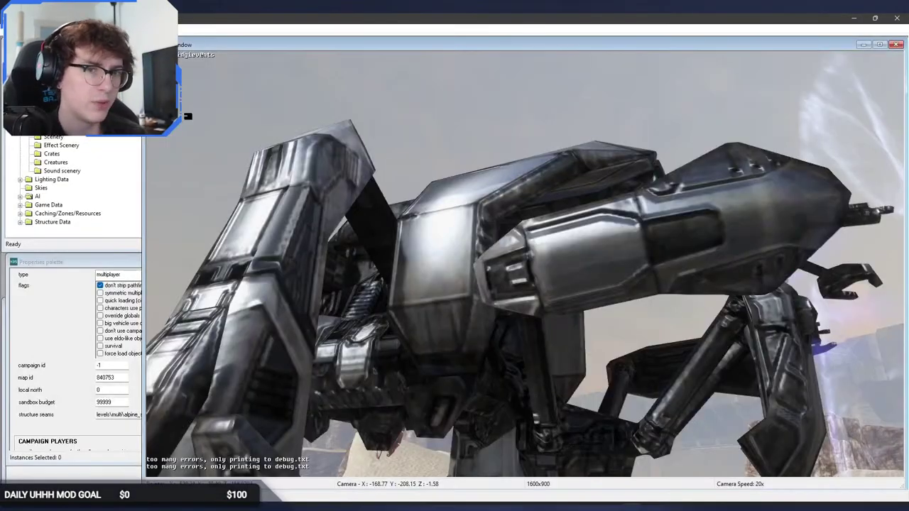
pyautogui.press('s')
pyautogui.moveTo(525, 264); pyautogui.dragTo(592, 342, button='middle')
pyautogui.press('w')
pyautogui.press('w')
pyautogui.press('w')
pyautogui.press('r')
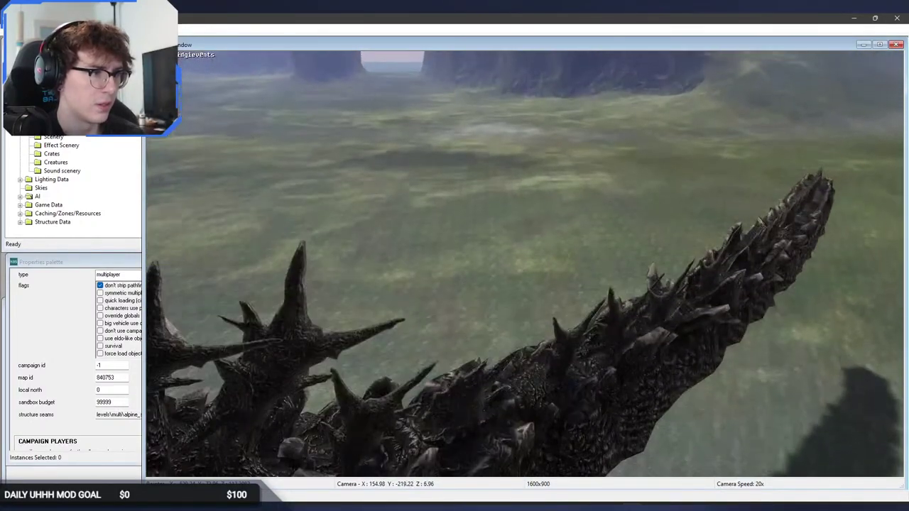
# Rerun the previous console command and move in full-screen test play to the Godzilla model's legs.
pyautogui.press('`')
pyautogui.press('Up')
pyautogui.press('Return')
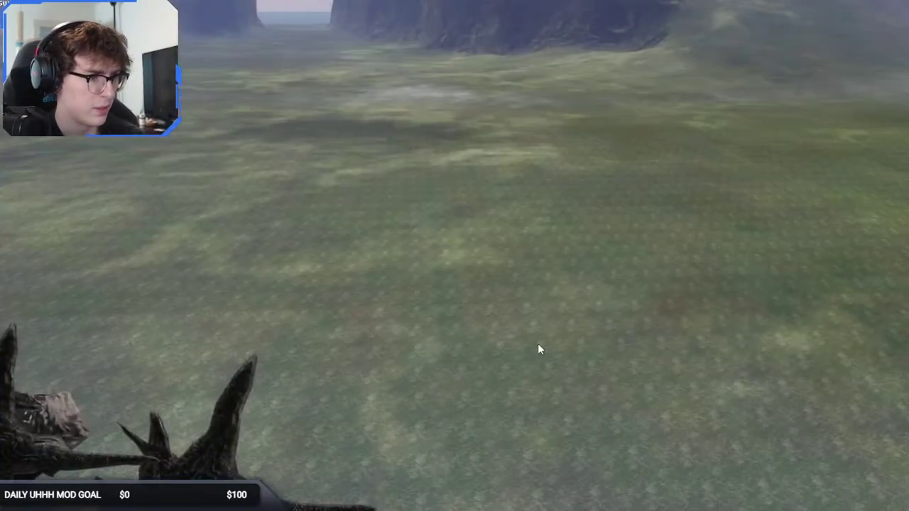
pyautogui.moveTo(594, 337); pyautogui.dragTo(515, 306, button='middle')
pyautogui.press('r')
pyautogui.press('s')
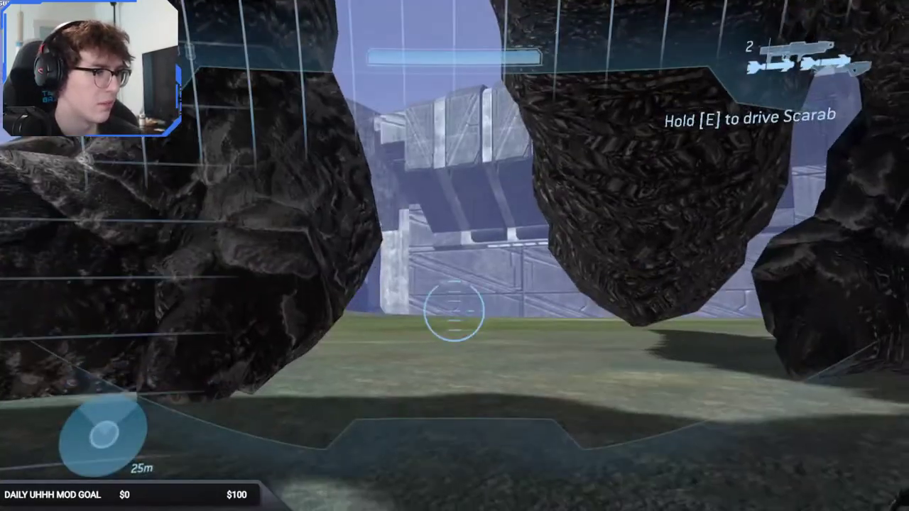
# Test driving the Godzilla model as a Scarab vehicle, including getting out of it and boarding it again.
pyautogui.press('e')
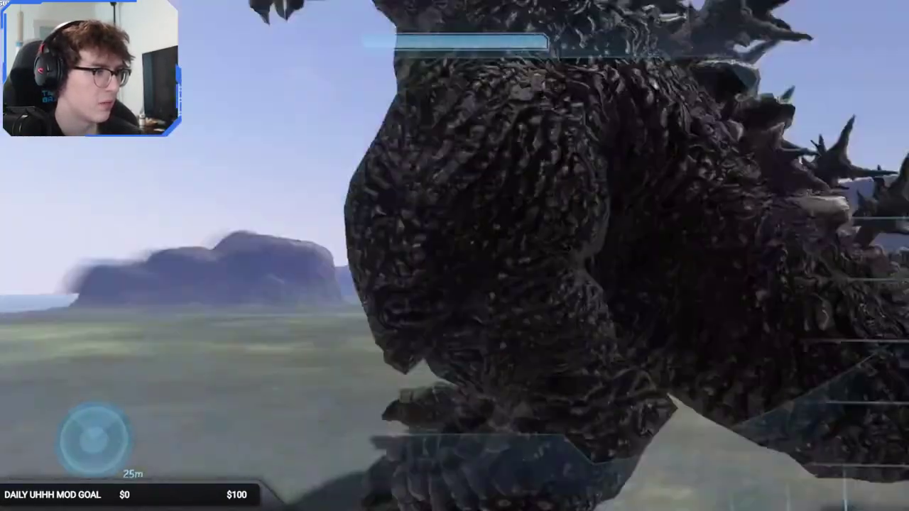
pyautogui.press('w')
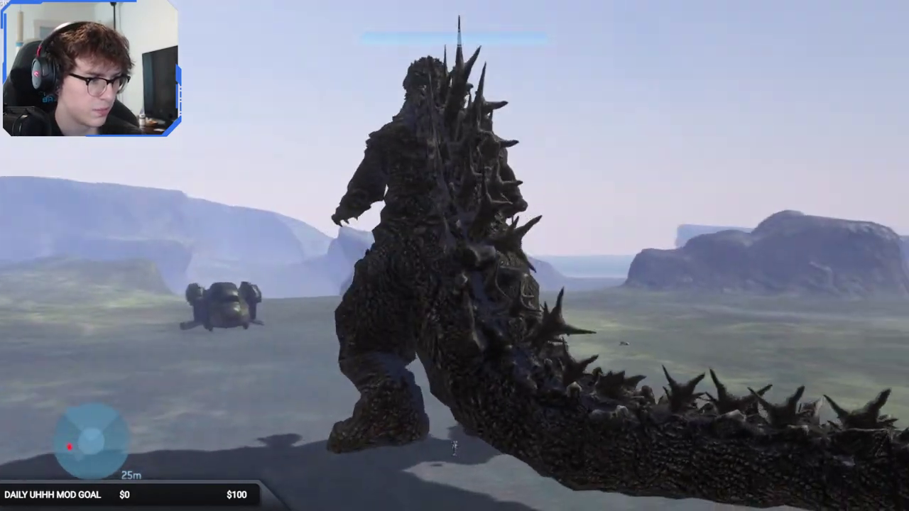
pyautogui.press('e')
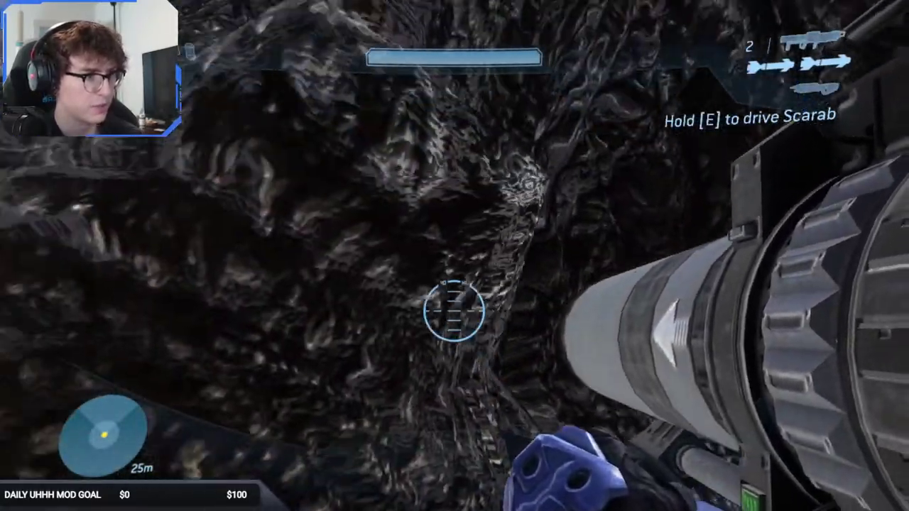
pyautogui.press('s')
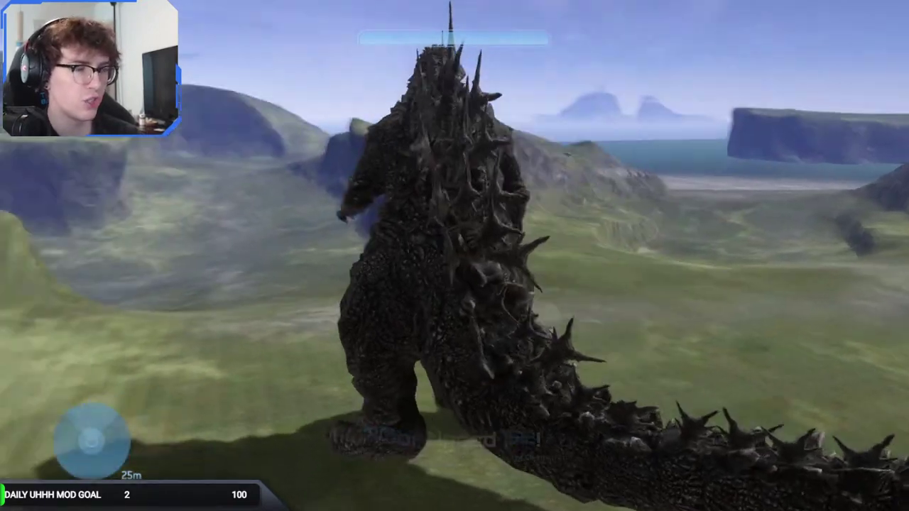
# Detach the camera from the Godzilla model, fly it over the map and return to Blender.
pyautogui.press('BackSpace')
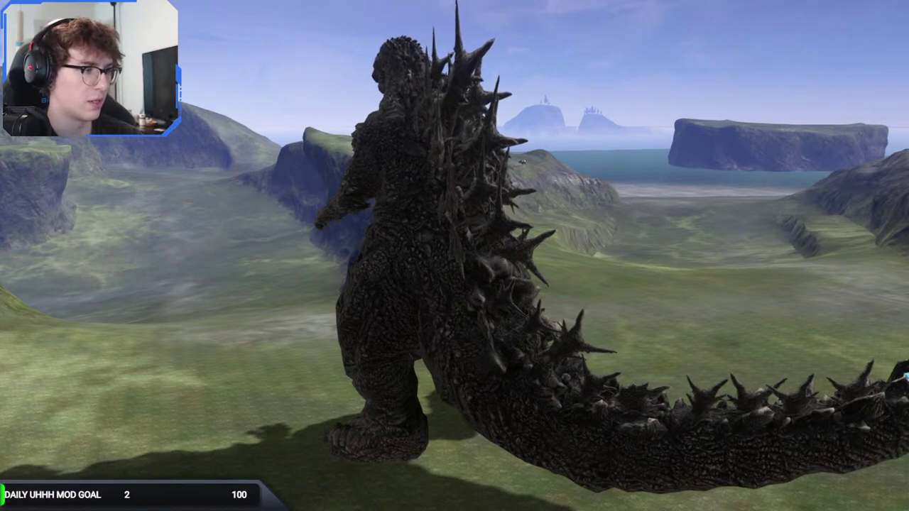
pyautogui.press('e')
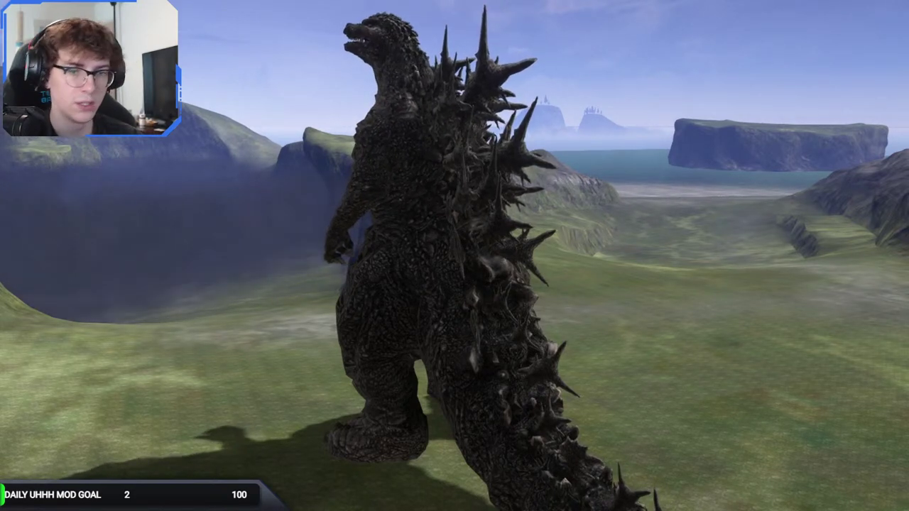
pyautogui.press('w')
pyautogui.press('a')
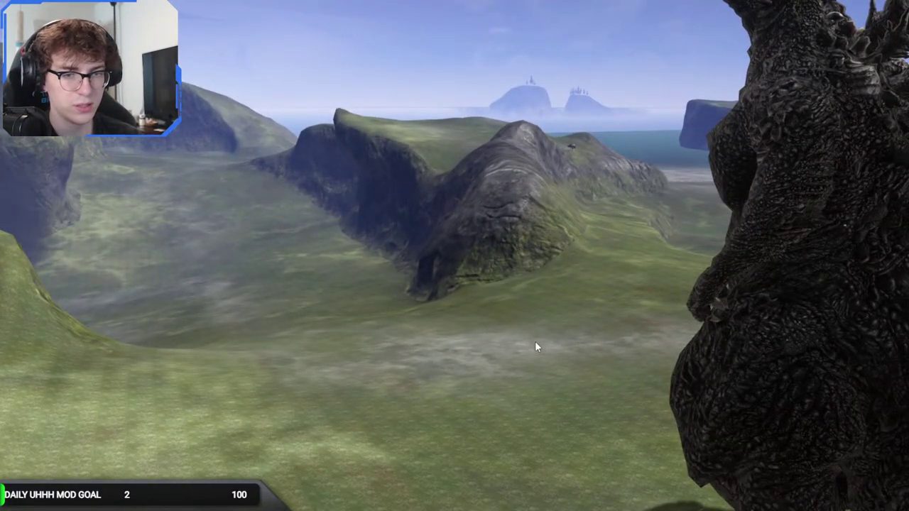
pyautogui.press('w')
pyautogui.moveTo(530, 336); pyautogui.dragTo(753, 355, button='middle')
pyautogui.press('w')
pyautogui.moveTo(454, 256); pyautogui.dragTo(465, 236, button='middle')
pyautogui.press('s')
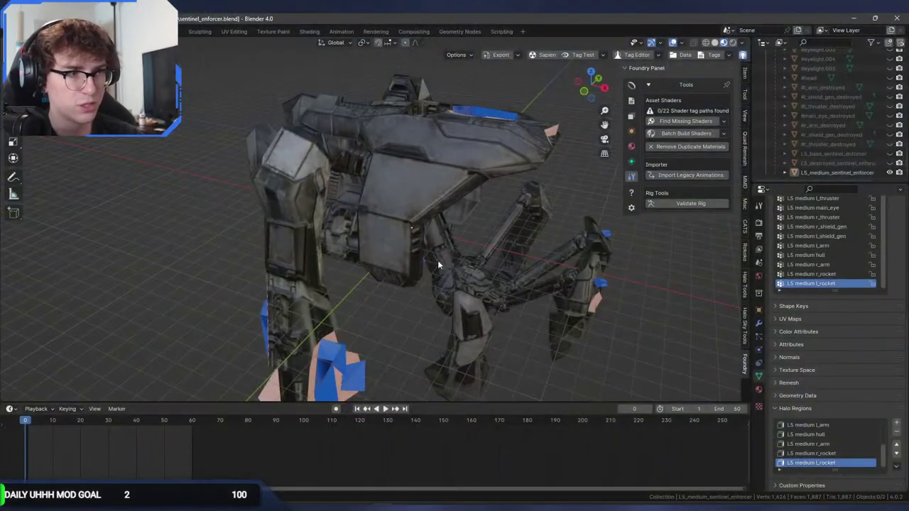
# Remove all "L5 medium" vertex groups from the L5_medium_sentinel_enforcer mesh.
pyautogui.moveTo(438, 260); pyautogui.dragTo(403, 248, button='middle')
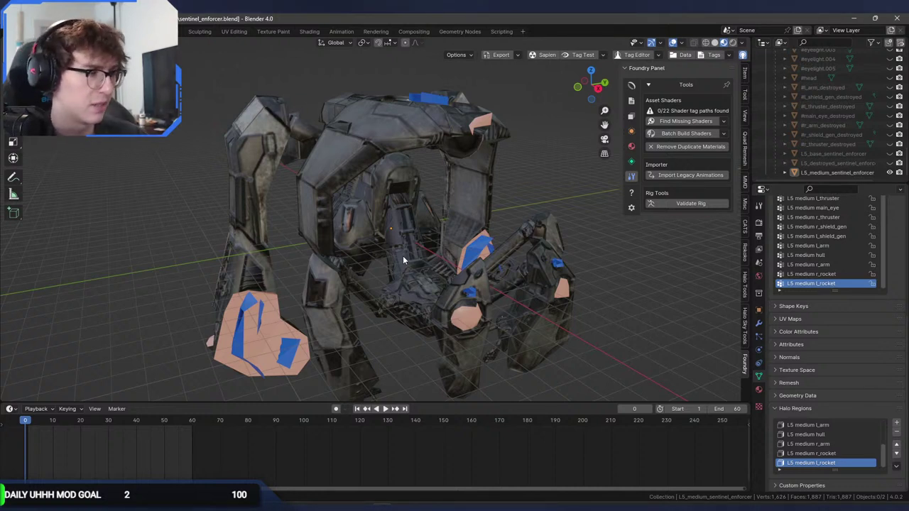
pyautogui.scroll(6, 897, 242)
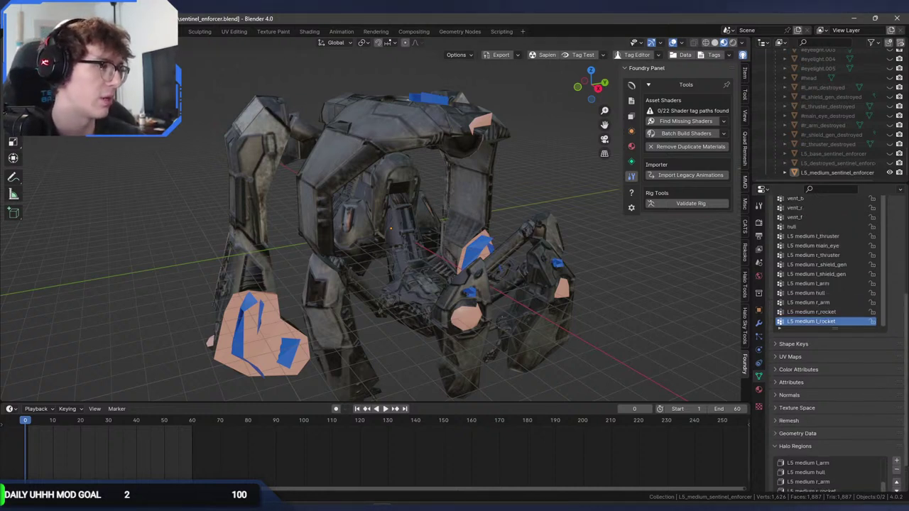
pyautogui.click(896, 233)
pyautogui.click(896, 234)
pyautogui.click(897, 233)
pyautogui.click(896, 234)
pyautogui.click(896, 234)
pyautogui.click(896, 234)
pyautogui.click(896, 233)
pyautogui.click(896, 233)
pyautogui.click(896, 234)
# Hide the L5 medium mesh, and show and select the L5_destroyed_sentinel_enforcer mesh.
pyautogui.click(873, 172)
pyautogui.click(889, 172)
pyautogui.click(890, 163)
pyautogui.click(852, 164)
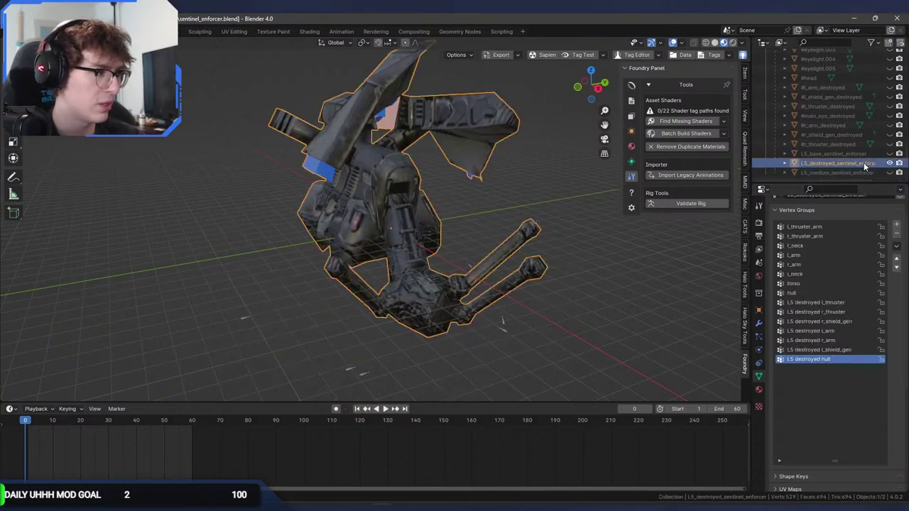
# Remove all "L5 destroyed" vertex groups from the destroyed mesh and save the Blender file.
pyautogui.click(897, 234)
pyautogui.click(896, 234)
pyautogui.click(896, 234)
pyautogui.click(897, 234)
pyautogui.click(896, 233)
pyautogui.click(896, 233)
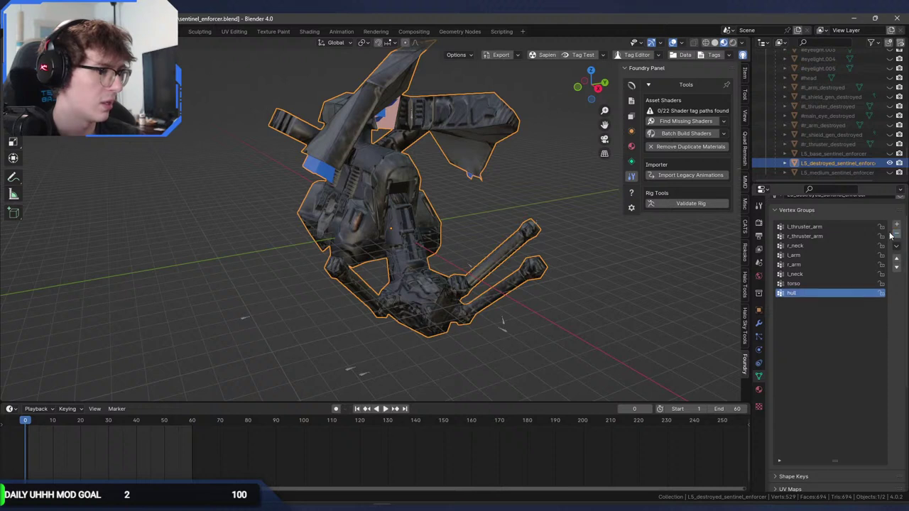
pyautogui.hotkey('ctrl', 's')
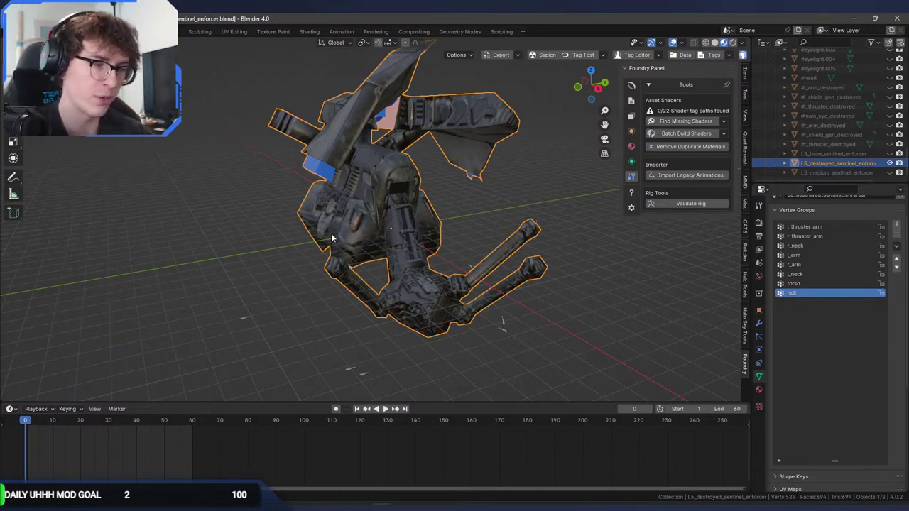
# Switch to Sapien and move the camera around the Godzilla model to view it from several angles.
pyautogui.click(628, 504)
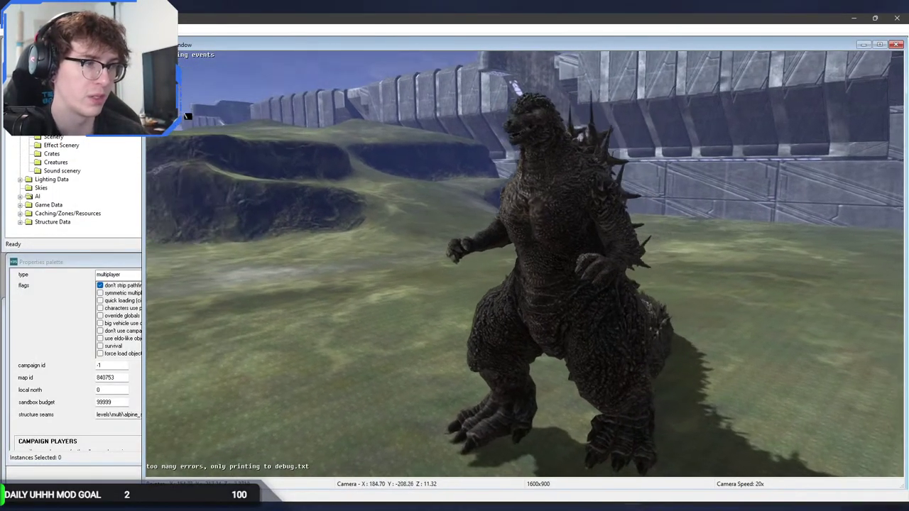
pyautogui.press('d')
pyautogui.press('a')
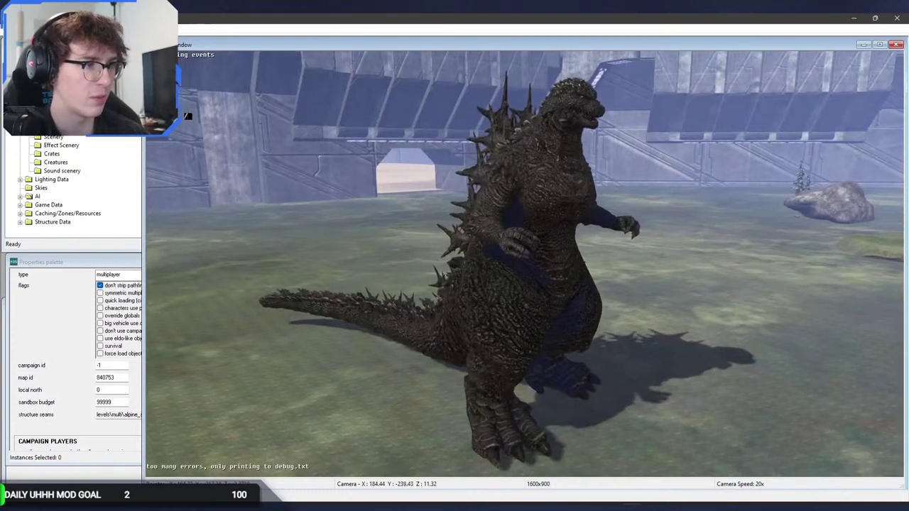
pyautogui.press('d')
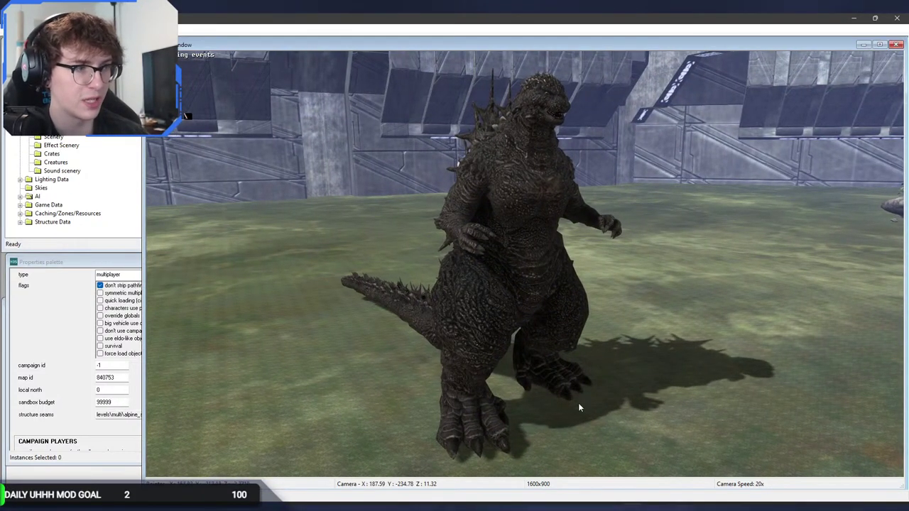
pyautogui.press('a')
pyautogui.moveTo(538, 446); pyautogui.dragTo(668, 446, button='middle')
pyautogui.moveTo(187, 115); pyautogui.dragTo(187, 116, button='middle')
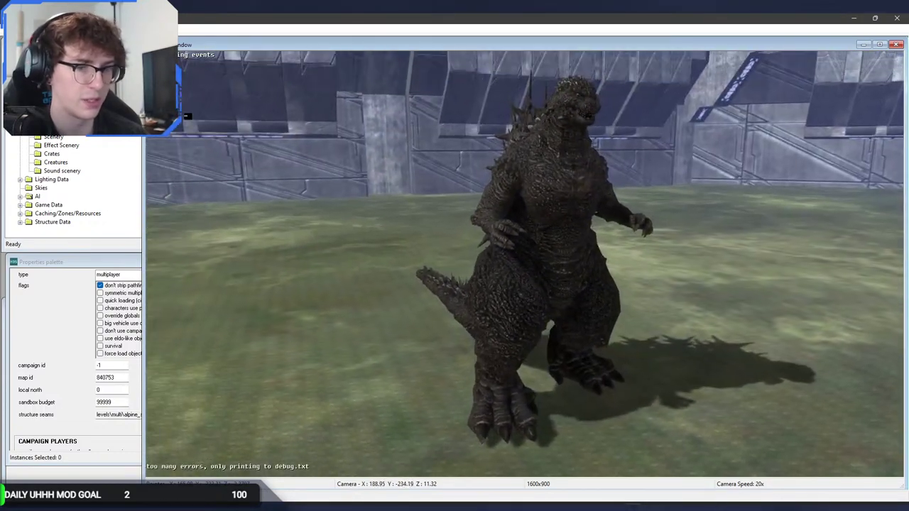
pyautogui.moveTo(531, 415); pyautogui.dragTo(526, 409, button='middle')
# Return to Blender, deselect the destroyed enforcer mesh and show its material settings.
pyautogui.hotkey('alt', 'Tab')
pyautogui.moveTo(468, 308); pyautogui.dragTo(425, 294, button='middle')
pyautogui.click(427, 305)
pyautogui.scroll(-2, 424, 296)
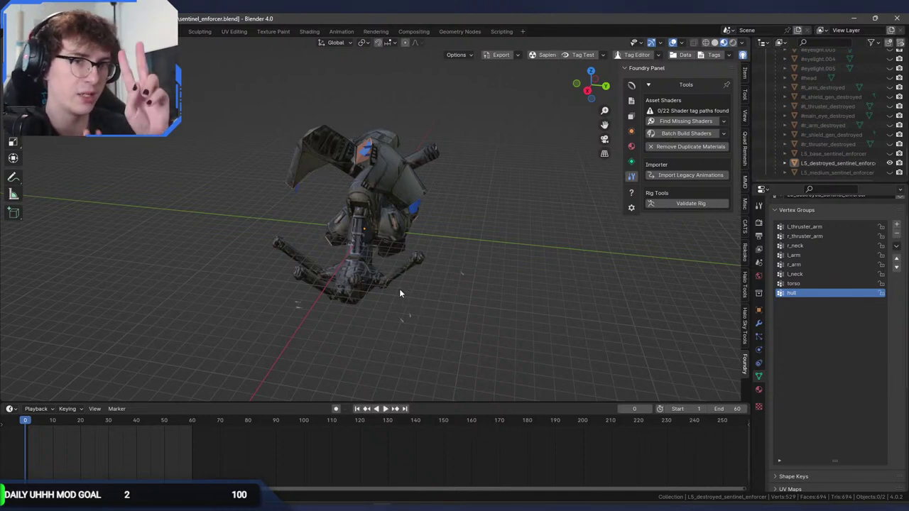
pyautogui.moveTo(400, 291); pyautogui.dragTo(398, 314, button='middle')
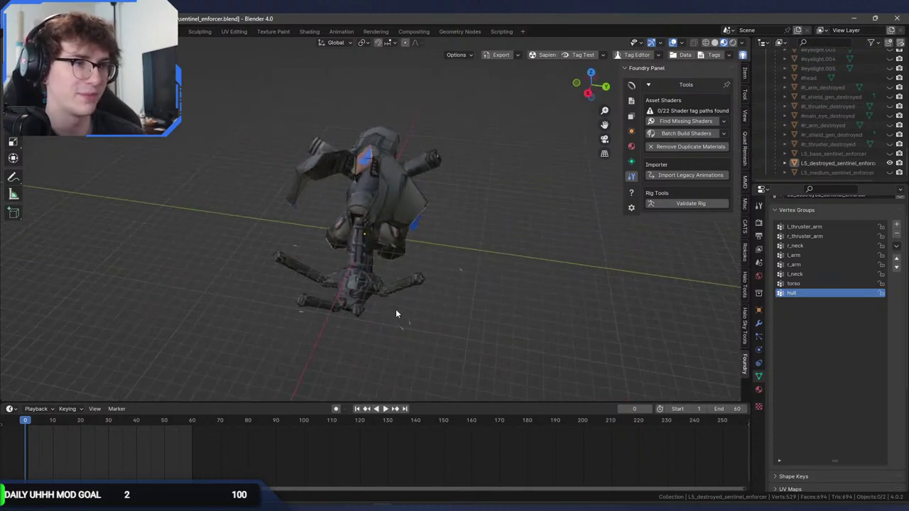
pyautogui.click(758, 390)
pyautogui.scroll(1, 831, 270)
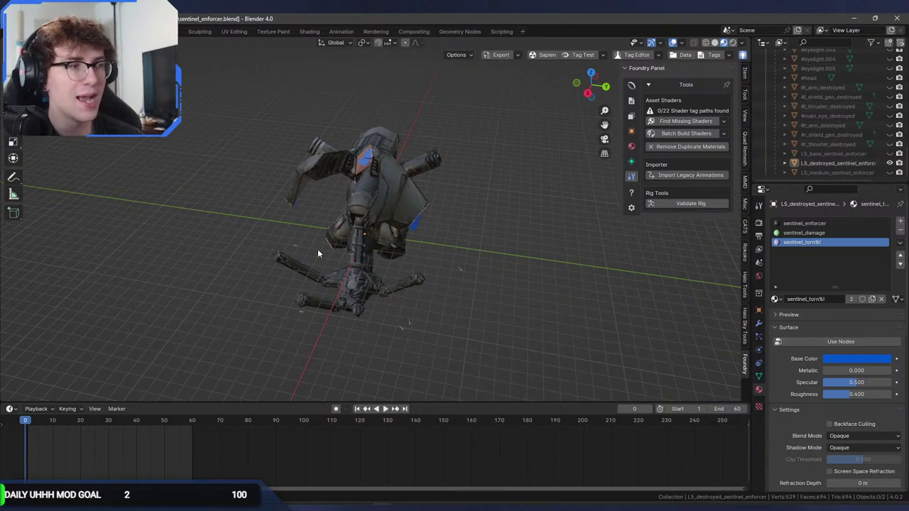
# Examine the destroyed enforcer mesh and its torn surfaces from several sides.
pyautogui.moveTo(317, 254); pyautogui.dragTo(418, 248, button='middle')
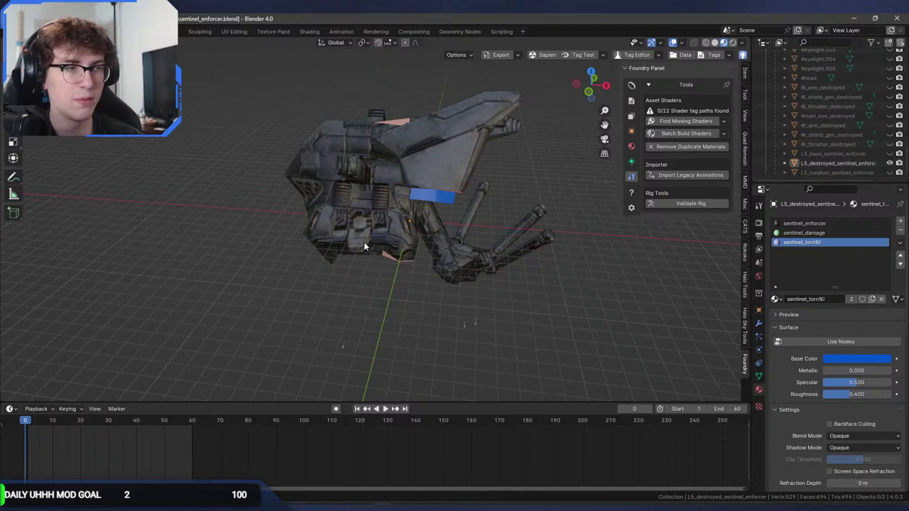
pyautogui.moveTo(366, 247); pyautogui.dragTo(297, 245, button='middle')
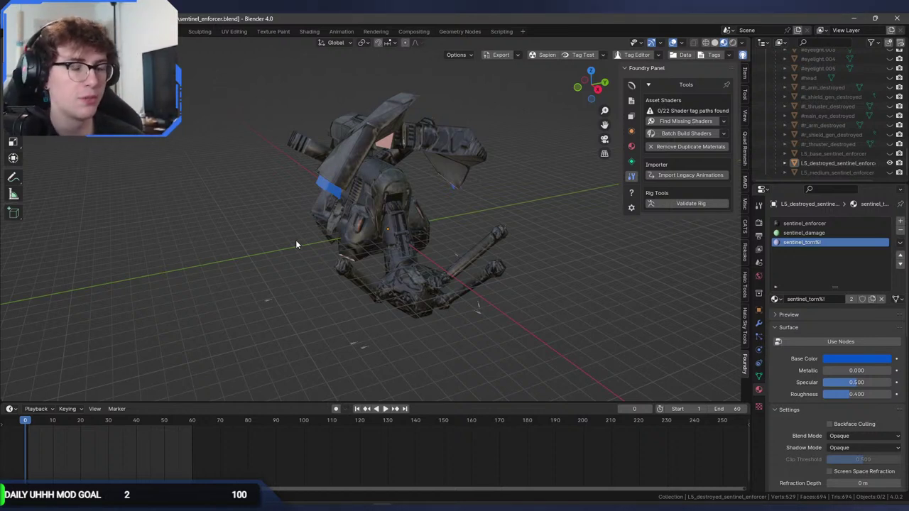
pyautogui.moveTo(295, 240); pyautogui.dragTo(349, 262, button='middle')
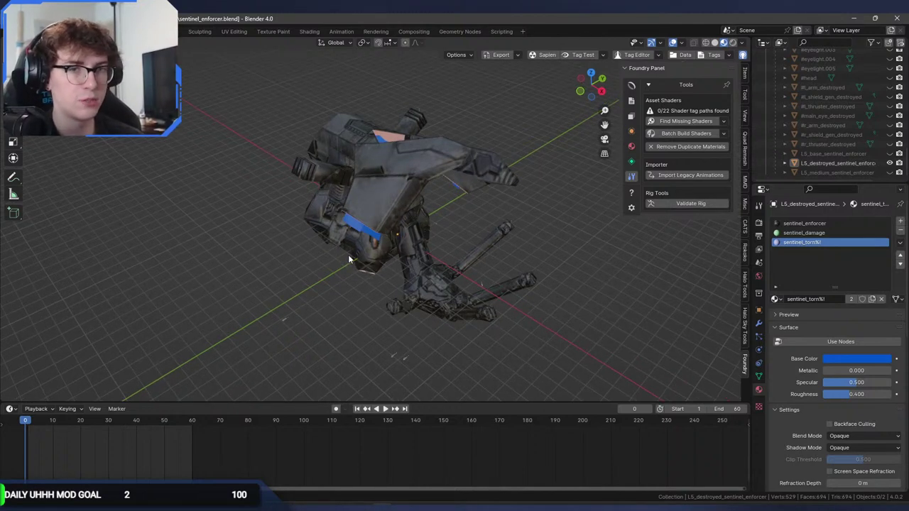
pyautogui.moveTo(348, 259); pyautogui.dragTo(322, 261, button='middle')
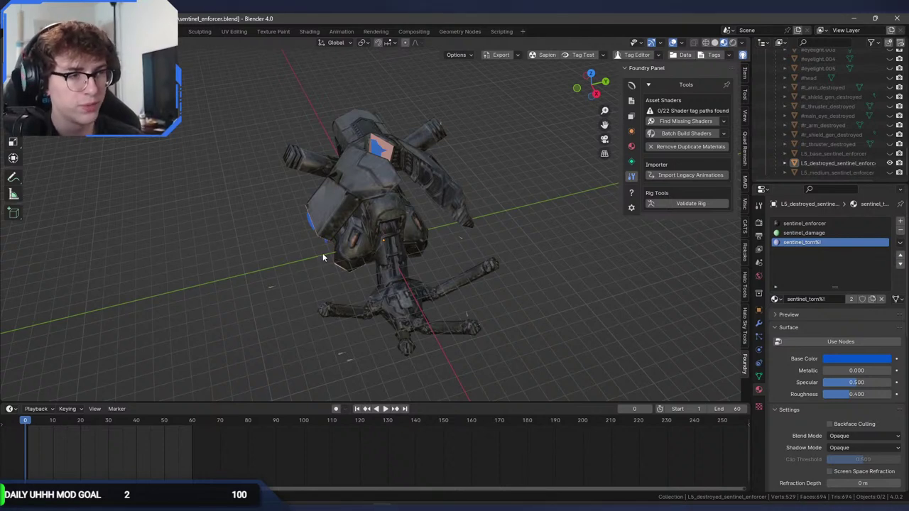
pyautogui.click(323, 258)
pyautogui.moveTo(323, 258); pyautogui.dragTo(408, 253, button='middle')
pyautogui.hotkey('alt', 'a')
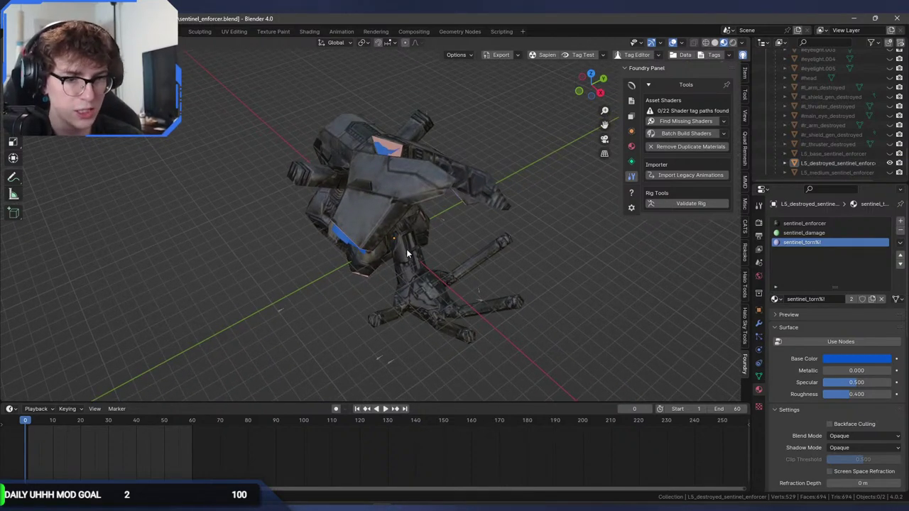
pyautogui.moveTo(407, 253); pyautogui.dragTo(387, 212, button='middle')
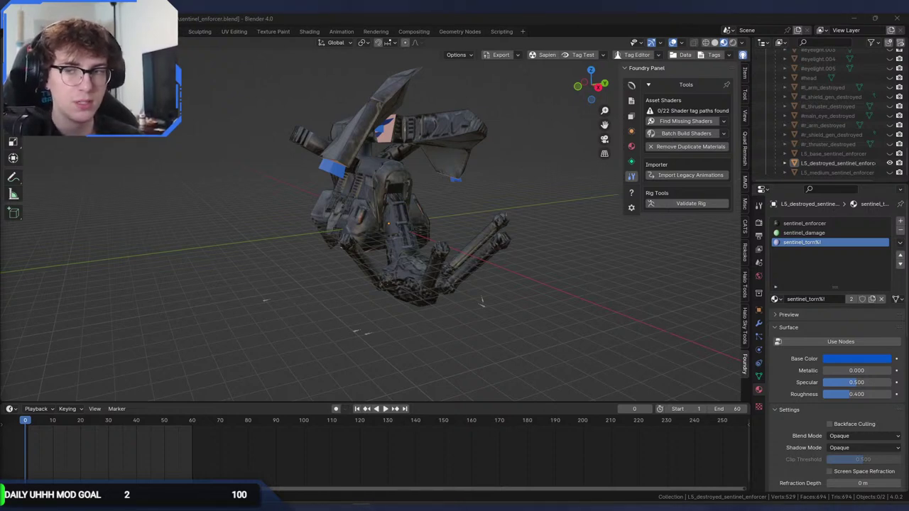
# Switch to File Explorer and bring up the folder named old.
pyautogui.hotkey('alt', 'Tab')
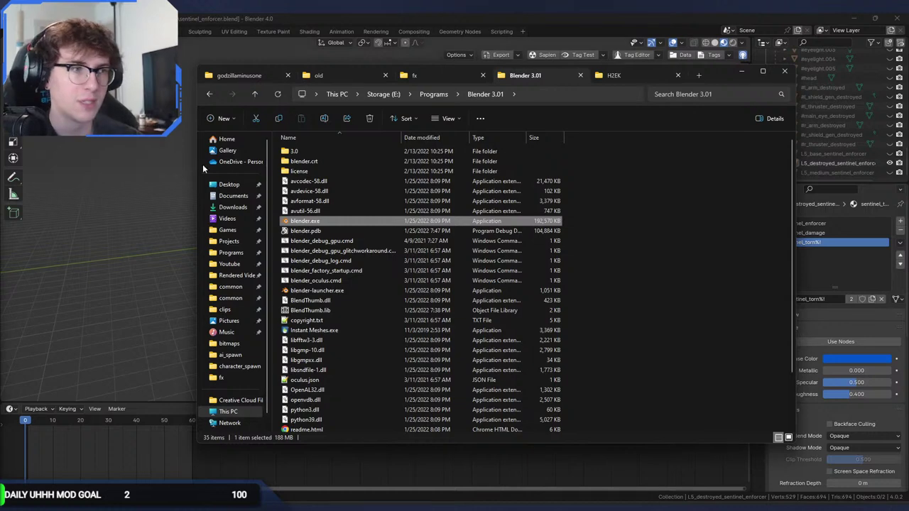
pyautogui.click(317, 76)
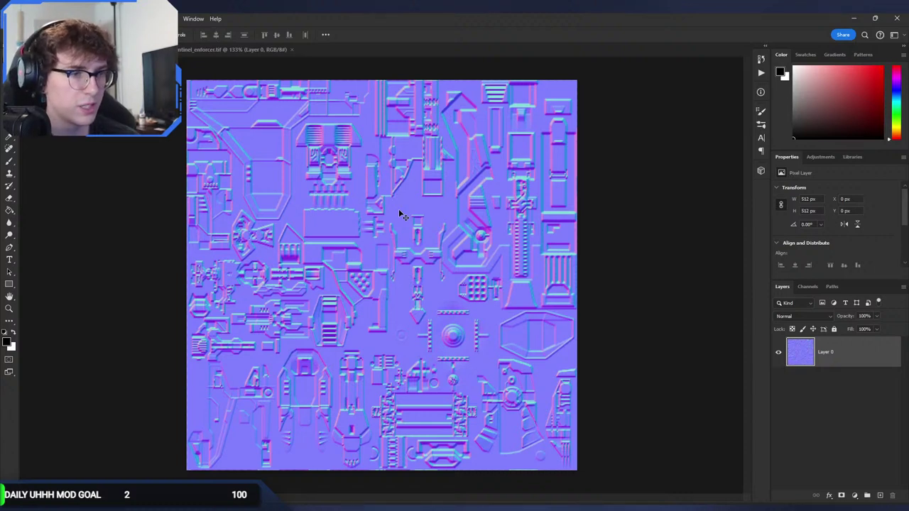
# Copy the Red channel of the sentinel enforcer normal map onto a new layer in Photoshop and hide that layer.
pyautogui.click(809, 286)
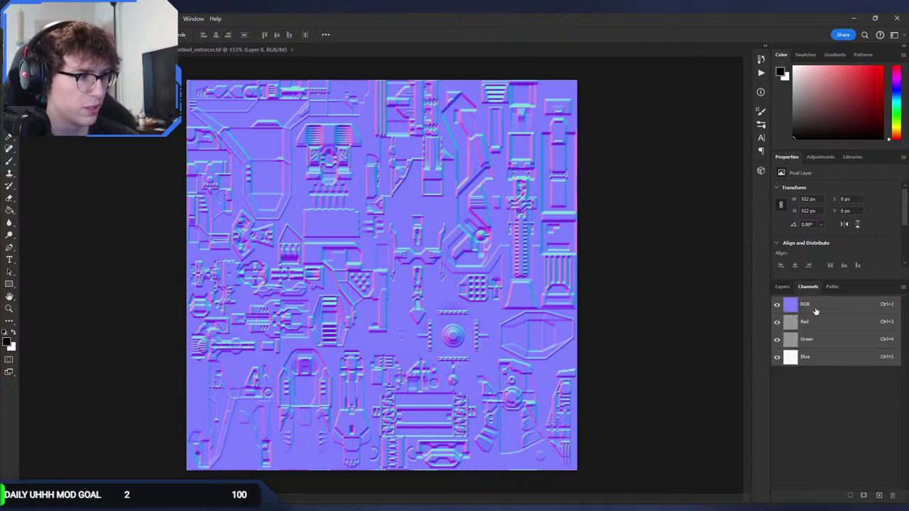
pyautogui.click(814, 322)
pyautogui.hotkey('ctrl', 'a')
pyautogui.click(805, 304)
pyautogui.click(782, 286)
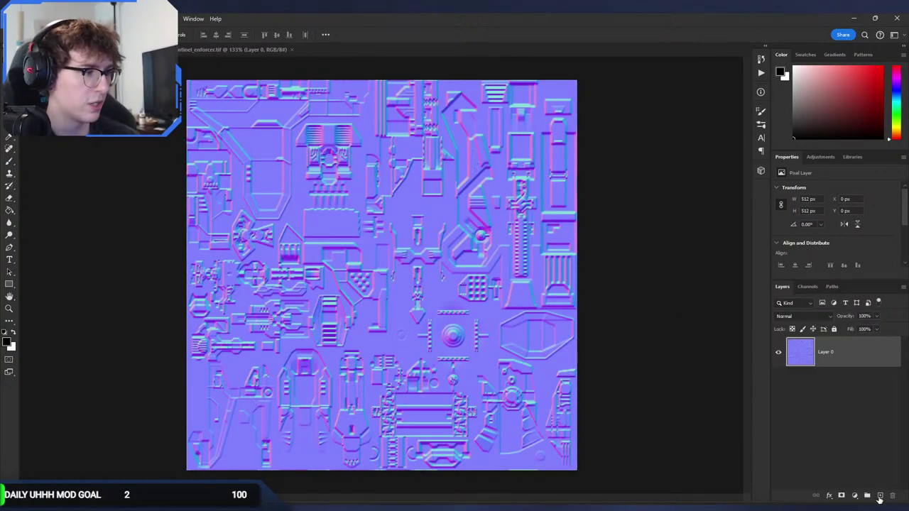
pyautogui.click(879, 495)
pyautogui.hotkey('ctrl', 'v')
pyautogui.click(778, 352)
# Copy the Green channel of Layer 0 and return to the full RGB composite.
pyautogui.click(824, 376)
pyautogui.click(808, 287)
pyautogui.click(817, 340)
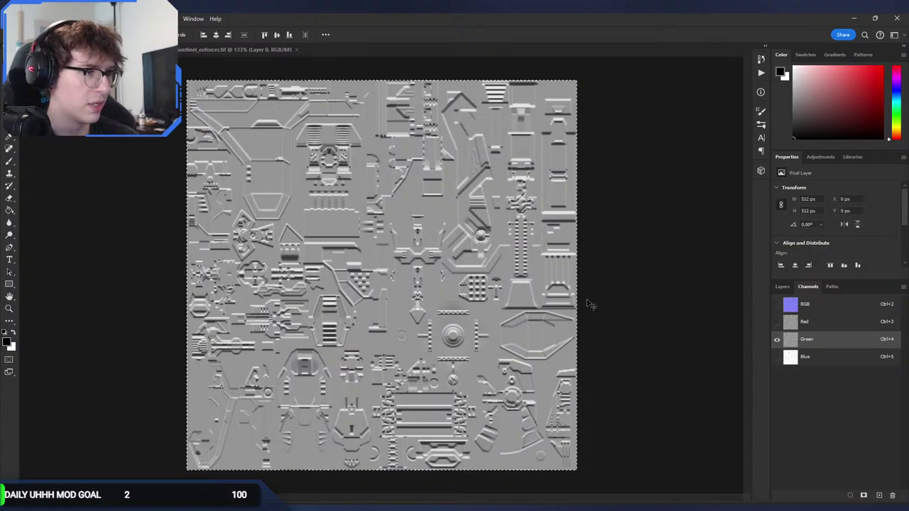
pyautogui.click(805, 304)
pyautogui.click(782, 286)
# Rename the layer holding the pasted red channel as red.
pyautogui.click(824, 351)
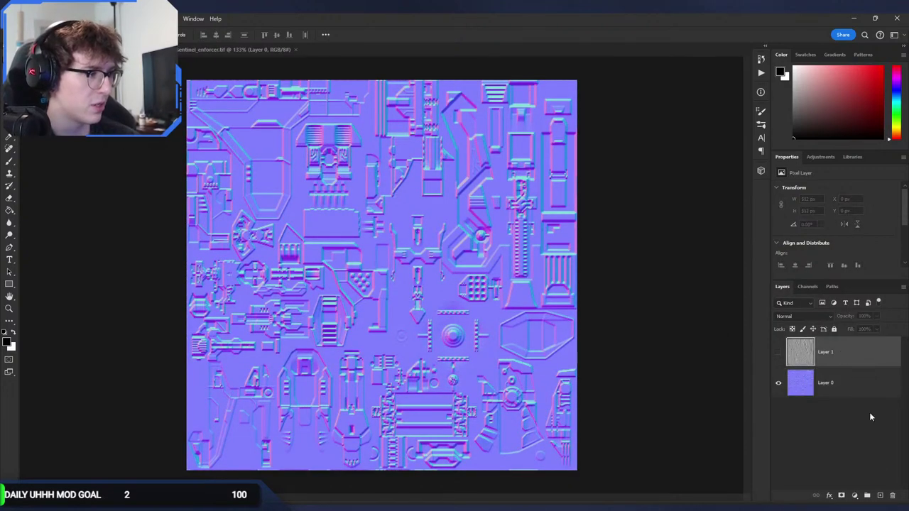
pyautogui.doubleClick(827, 352)
pyautogui.write('red')
pyautogui.press('Return')
# Paste the copied green channel onto a new layer above red and hide that layer.
pyautogui.click(880, 495)
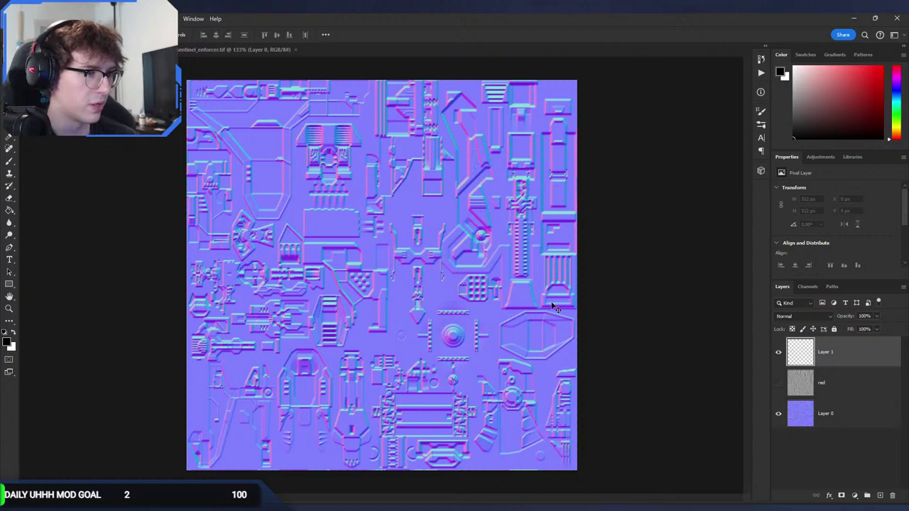
pyautogui.hotkey('ctrl', 'v')
pyautogui.click(778, 352)
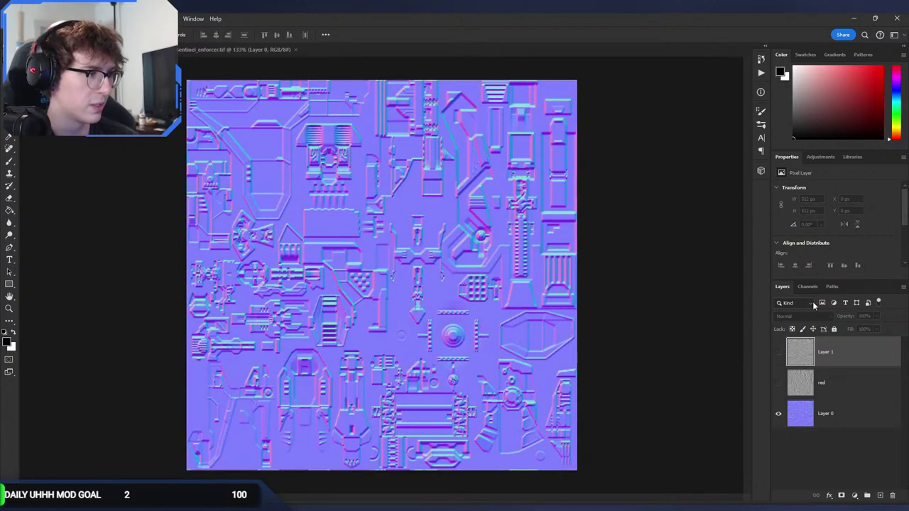
# Copy the Blue channel of the normal map and return to the RGB composite.
pyautogui.click(810, 287)
pyautogui.click(815, 339)
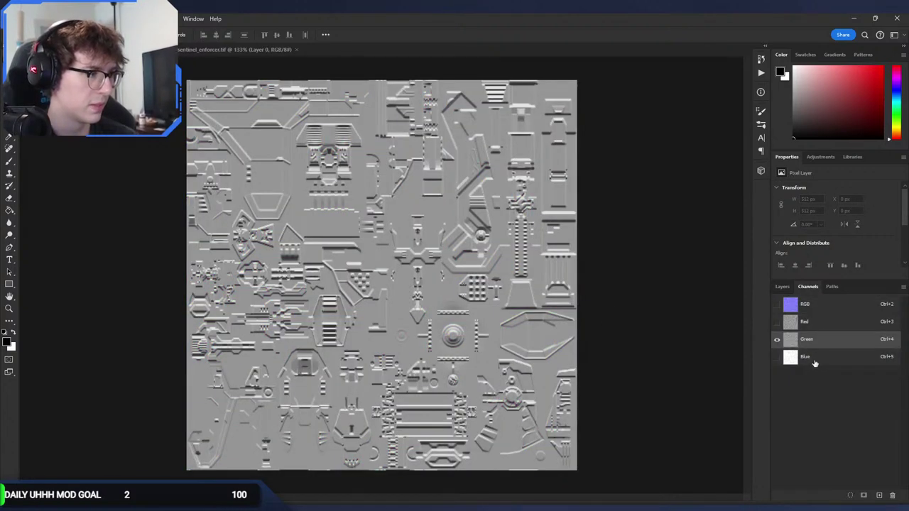
pyautogui.click(814, 359)
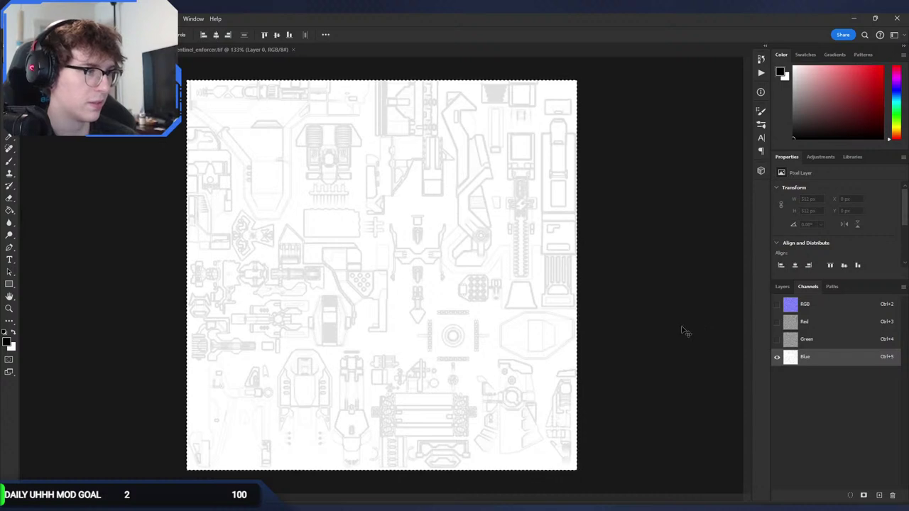
pyautogui.click(831, 308)
pyautogui.click(782, 287)
# Add an empty layer at the top of the stack and rename Layer 1 as green.
pyautogui.click(880, 496)
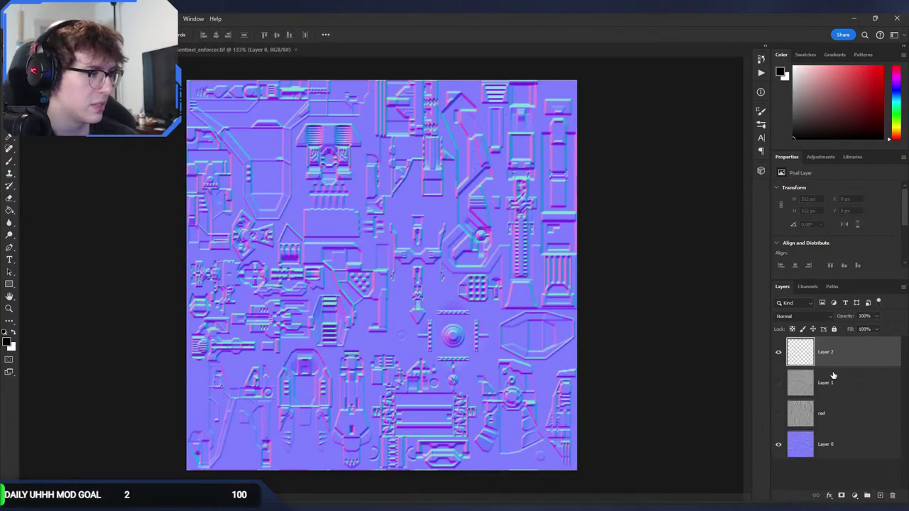
pyautogui.doubleClick(833, 385)
pyautogui.write('green')
pyautogui.press('Return')
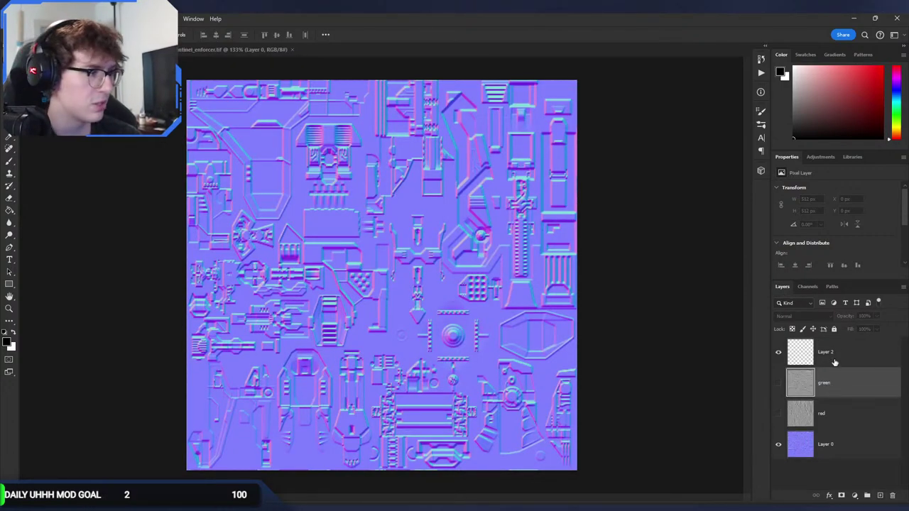
# Rename the empty top layer as blue and paste the copied channel onto it.
pyautogui.click(826, 353)
pyautogui.doubleClick(826, 353)
pyautogui.write('blue')
pyautogui.press('Return')
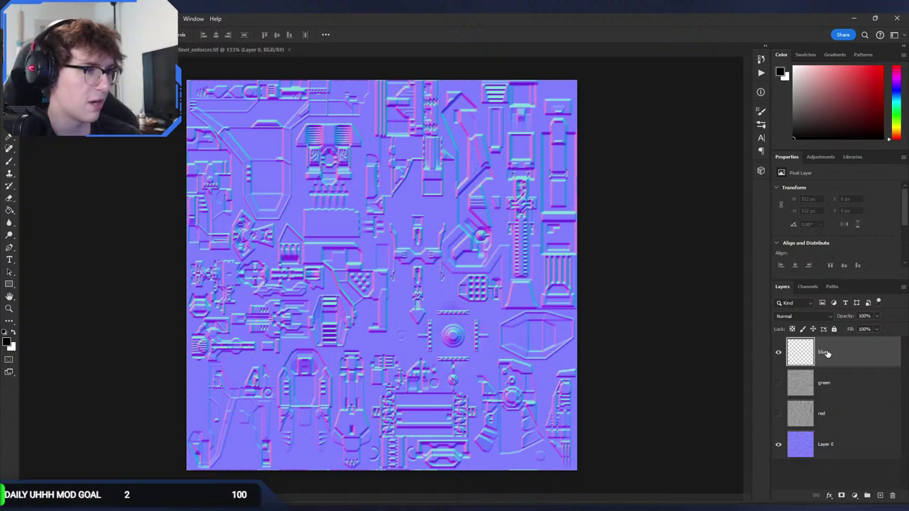
pyautogui.hotkey('ctrl', 'v')
# Compare the blue, green and red channel layers by switching their visibility, ending with blue and green hidden.
pyautogui.click(778, 383)
pyautogui.click(778, 414)
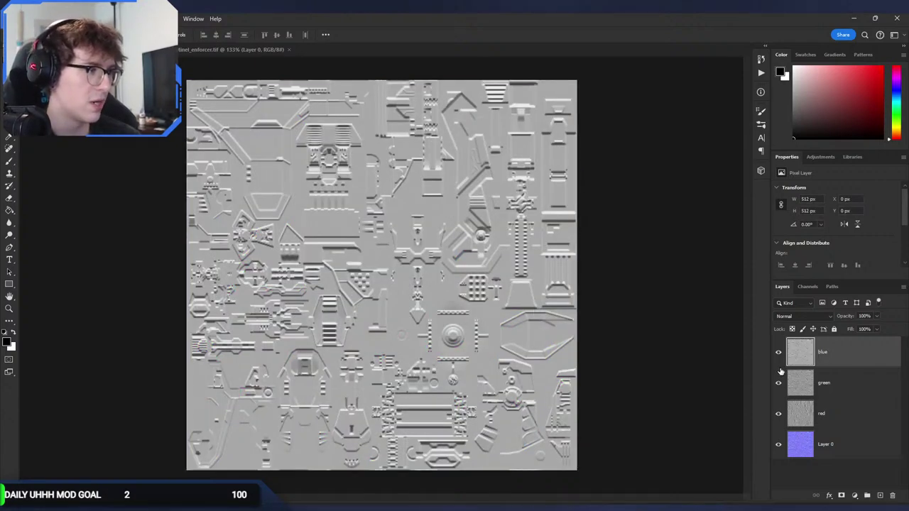
pyautogui.click(779, 352)
pyautogui.click(779, 381)
pyautogui.click(778, 352)
pyautogui.click(779, 381)
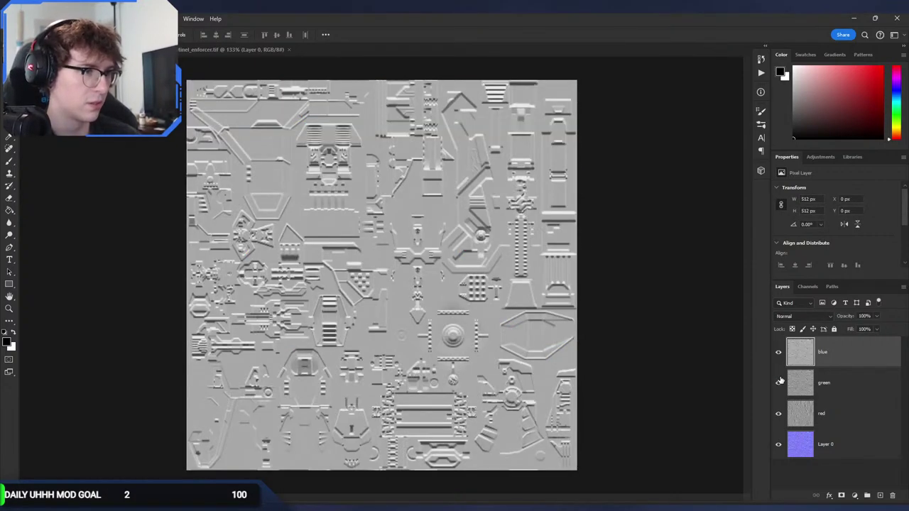
pyautogui.click(779, 353)
pyautogui.click(779, 353)
pyautogui.click(779, 353)
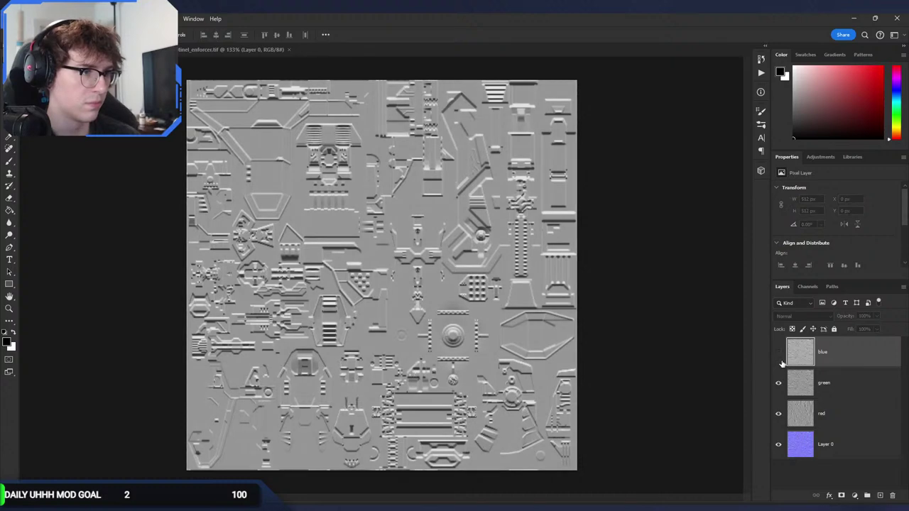
pyautogui.click(779, 384)
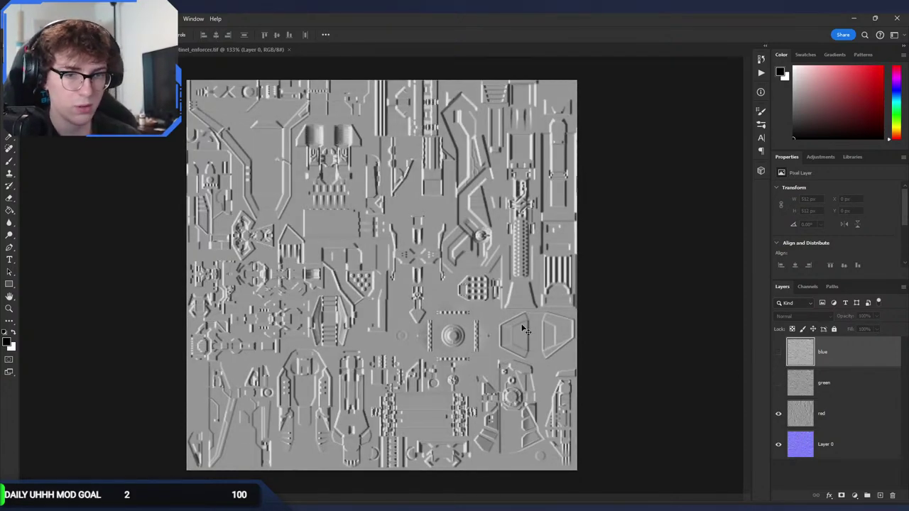
# Hide Layer 0 of the normal map and check the channels of the sentinel_enforcer.tif document.
pyautogui.click(779, 445)
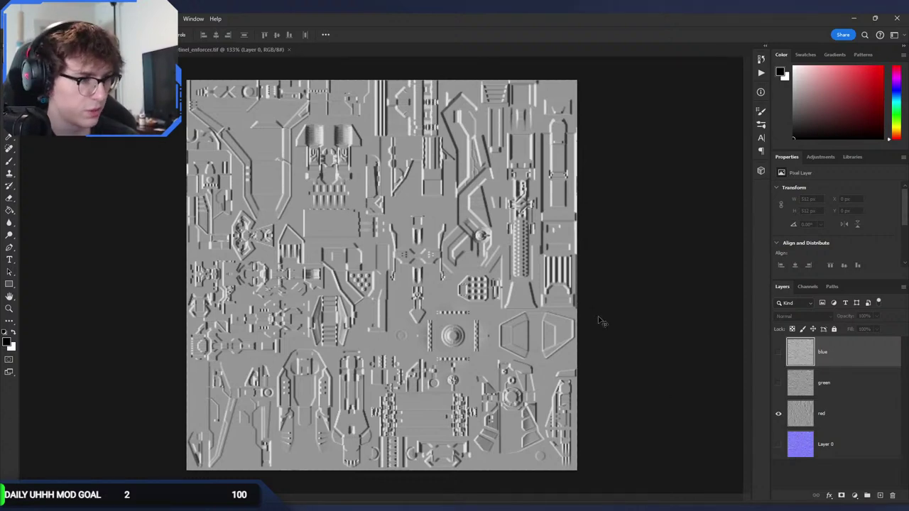
pyautogui.click(207, 50)
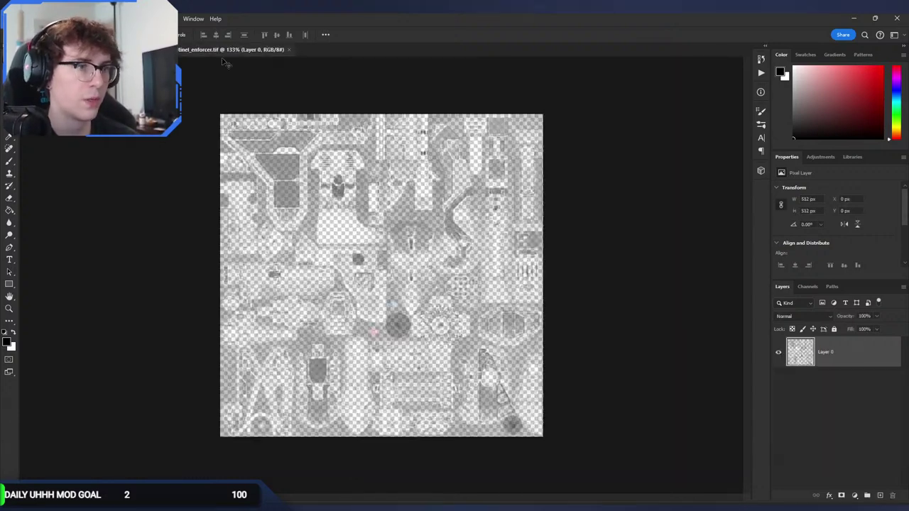
pyautogui.hotkey('ctrl', 'Tab')
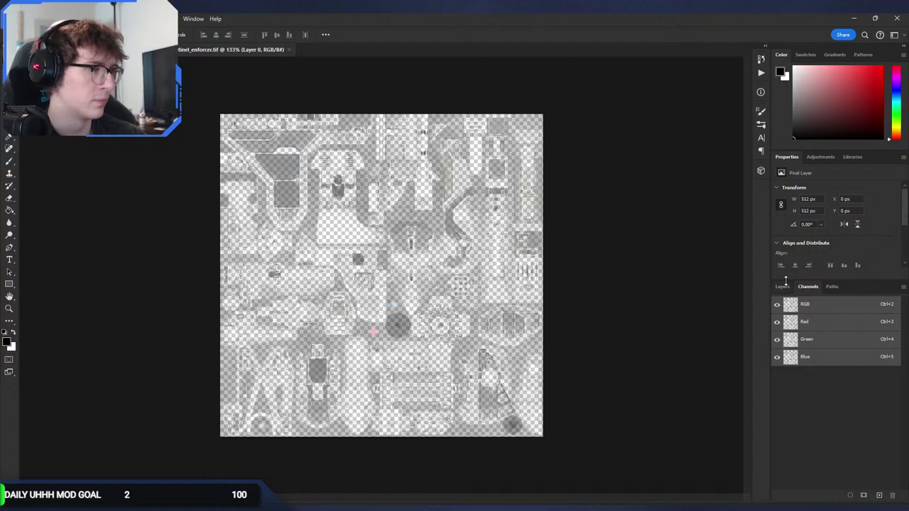
pyautogui.hotkey('ctrl', 'Tab')
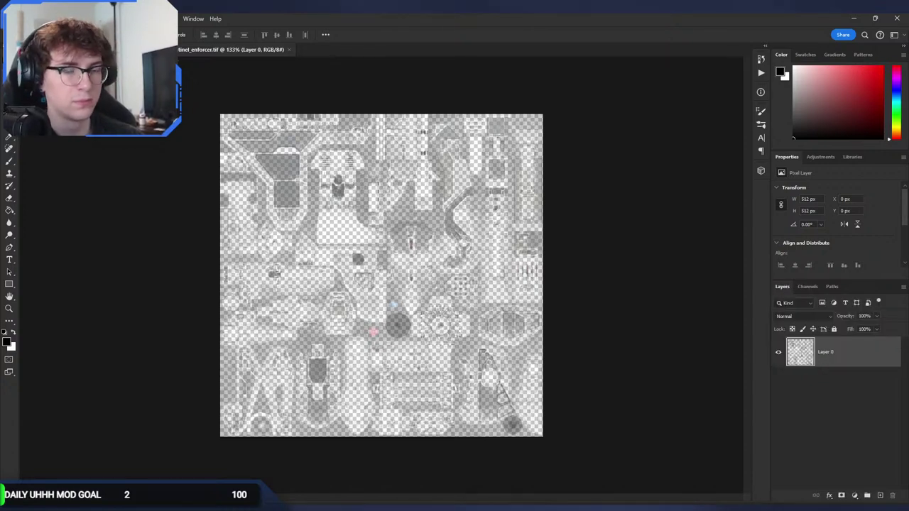
# Turn the transparency of Layer 0 in sentinel_enforcer.tif into a layer mask and copy the mask's image.
pyautogui.click(73, 19)
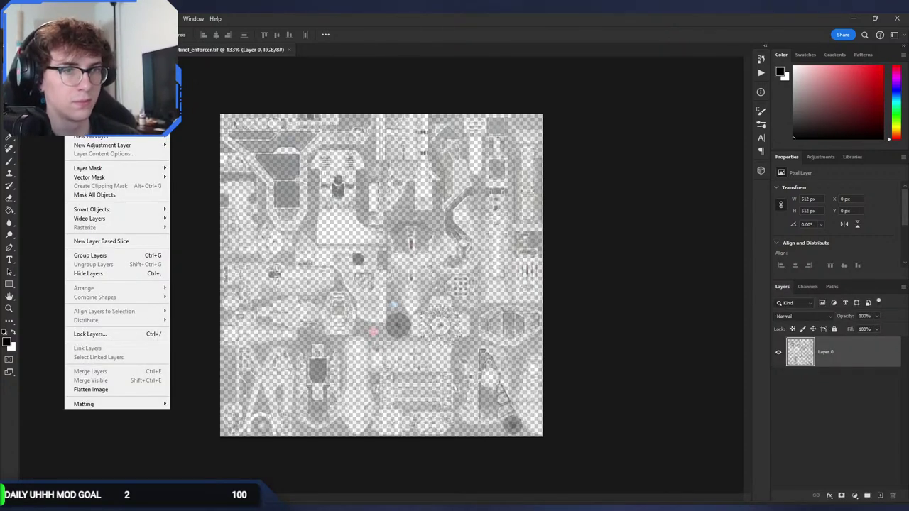
pyautogui.moveTo(106, 168)
pyautogui.click(202, 204)
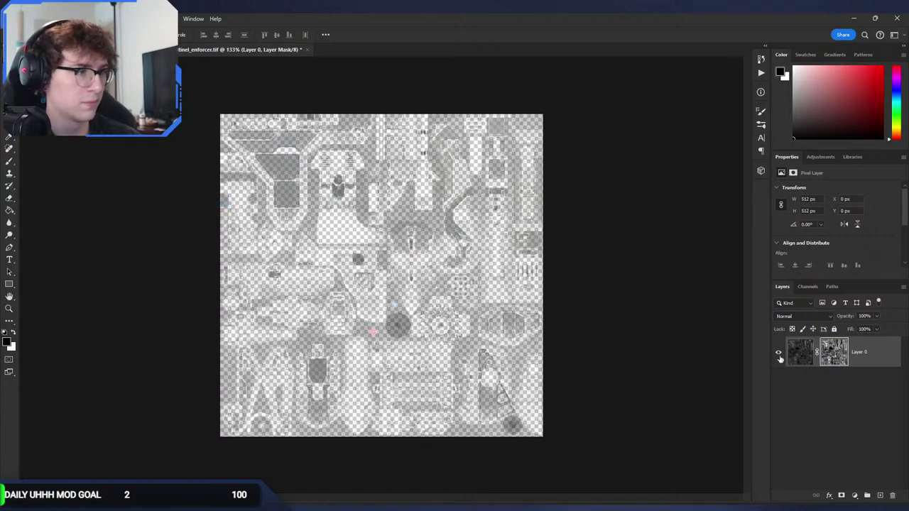
pyautogui.keyDown('alt'); pyautogui.click(831, 355); pyautogui.keyUp('alt')
pyautogui.click(806, 356)
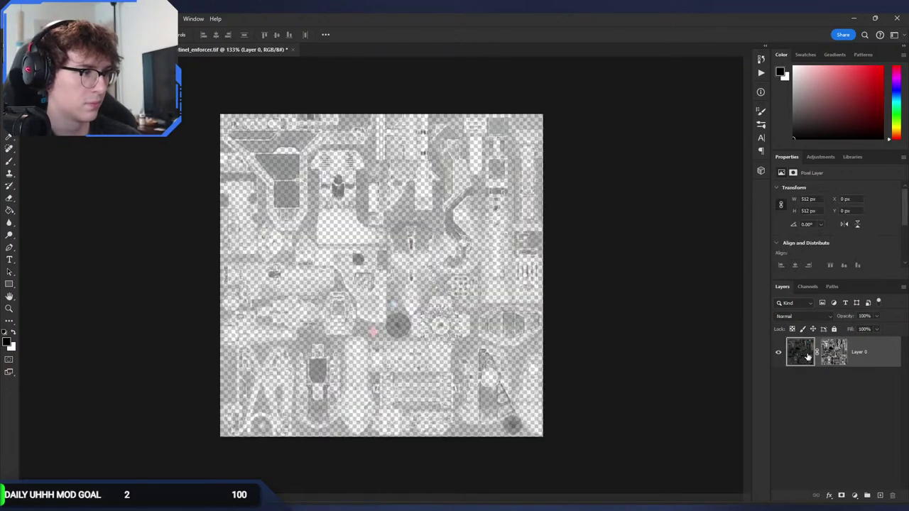
# Delete Layer 0's mask and paste its copied image onto a new layer, leaving that layer hidden.
pyautogui.rightClick(836, 355)
pyautogui.click(842, 372)
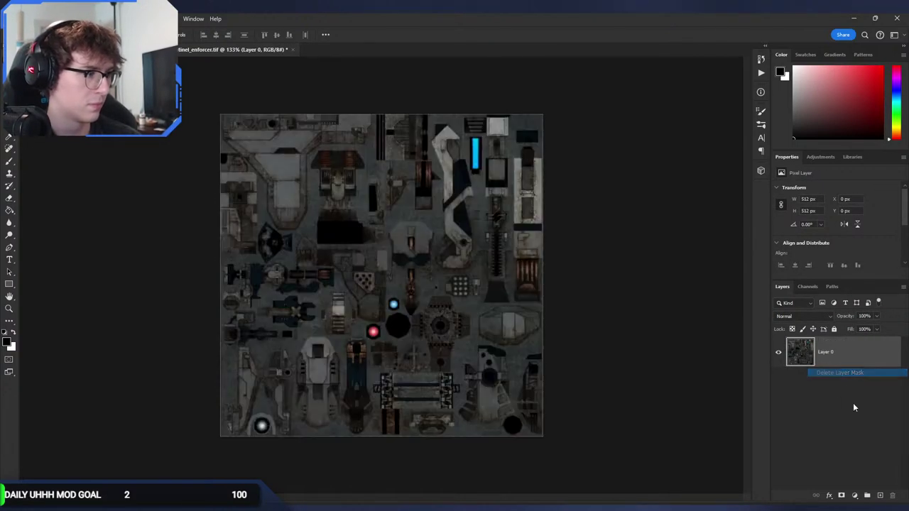
pyautogui.click(881, 496)
pyautogui.hotkey('ctrl', 'v')
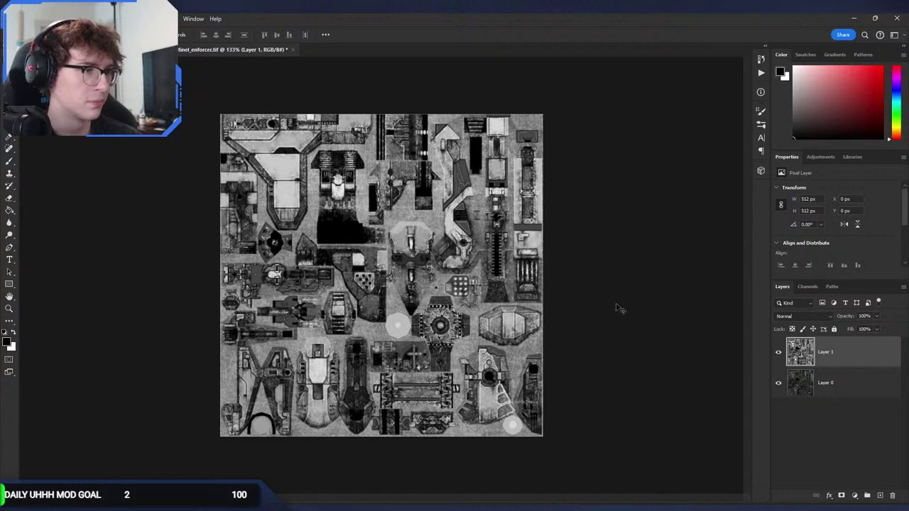
pyautogui.click(778, 352)
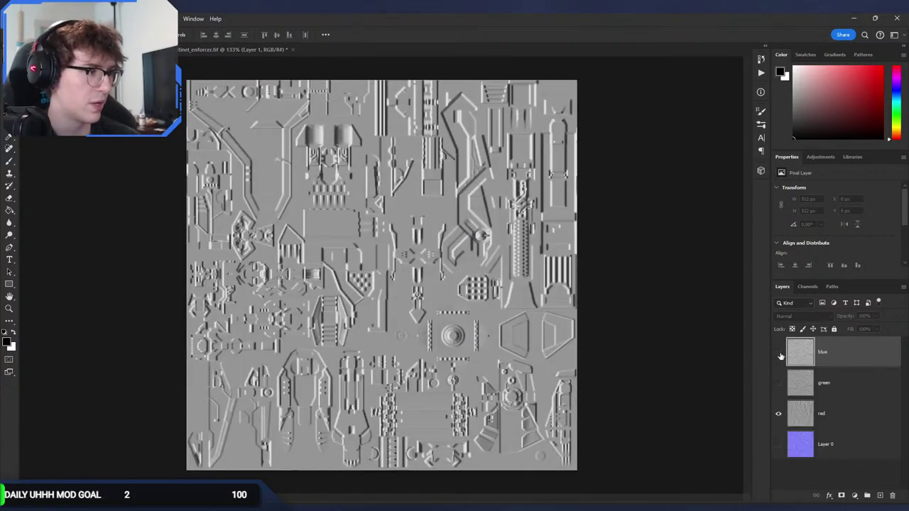
# Compare the normal map's blue and green channel layers by repeatedly switching their visibility.
pyautogui.click(778, 354)
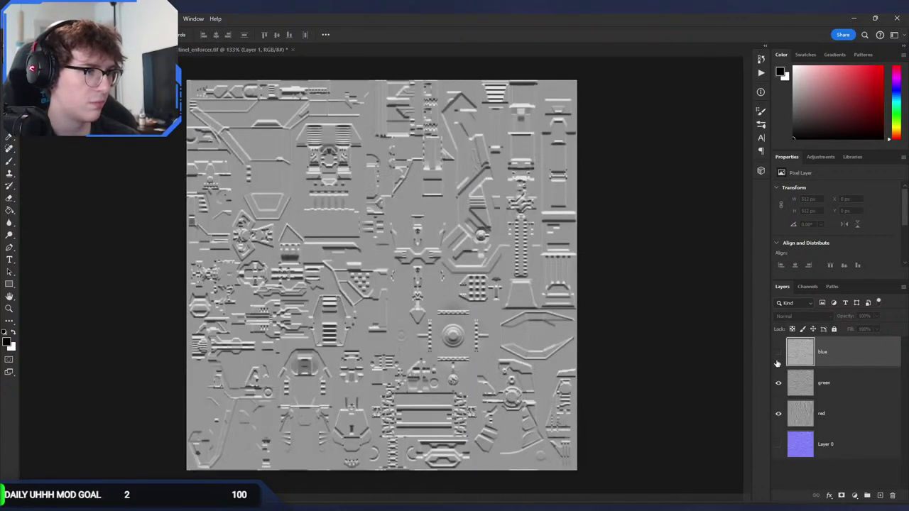
pyautogui.click(779, 355)
pyautogui.click(778, 354)
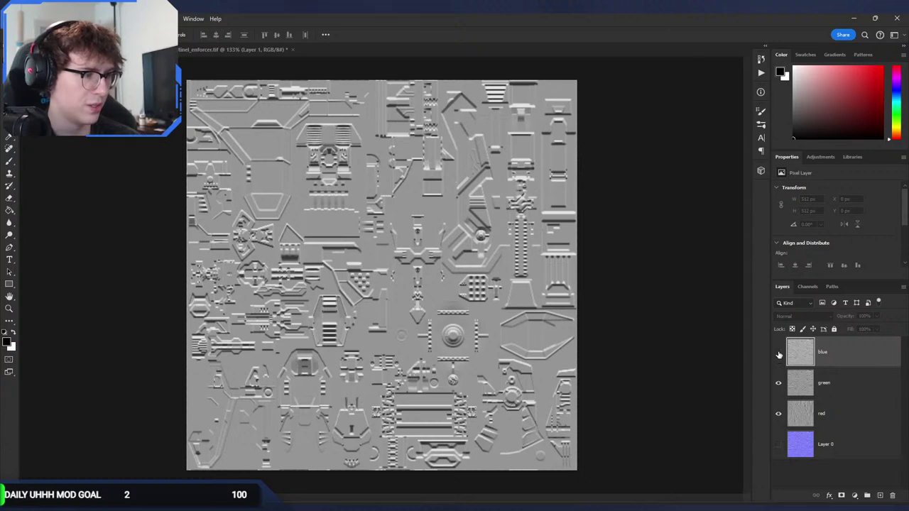
pyautogui.click(779, 354)
pyautogui.click(778, 354)
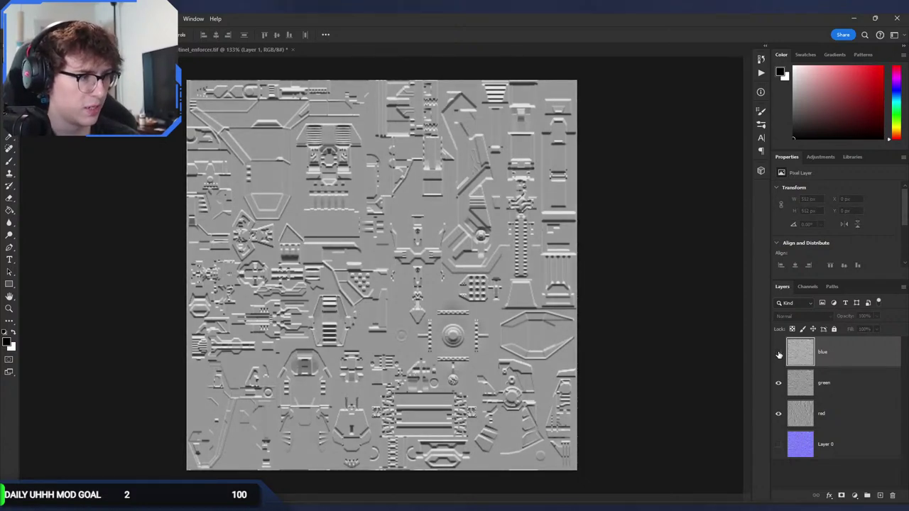
pyautogui.click(778, 354)
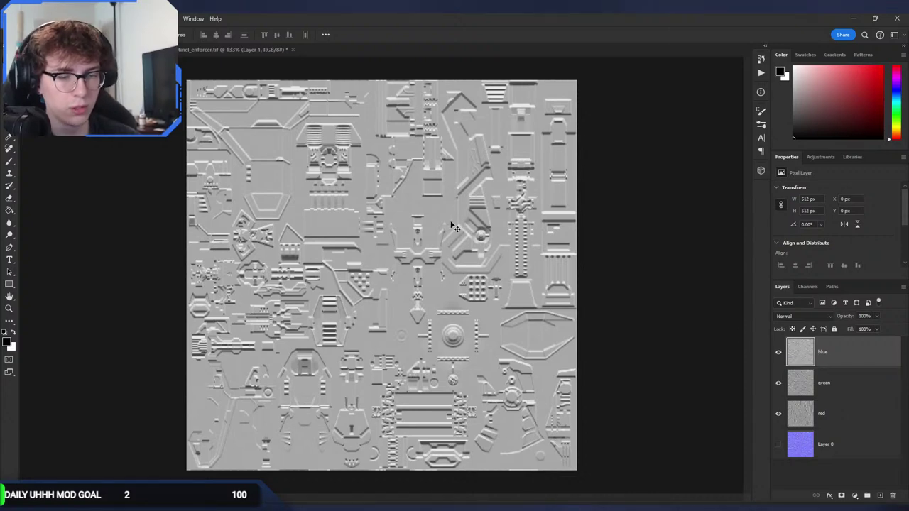
pyautogui.click(233, 49)
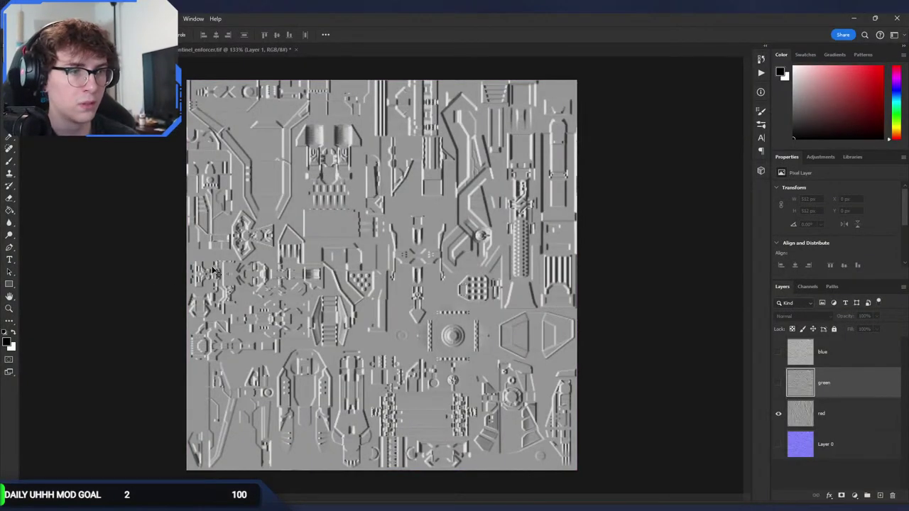
# Switch to File Explorer and open the png subfolder of the sentinel_enforcer bitmaps folder.
pyautogui.hotkey('alt', 'Tab')
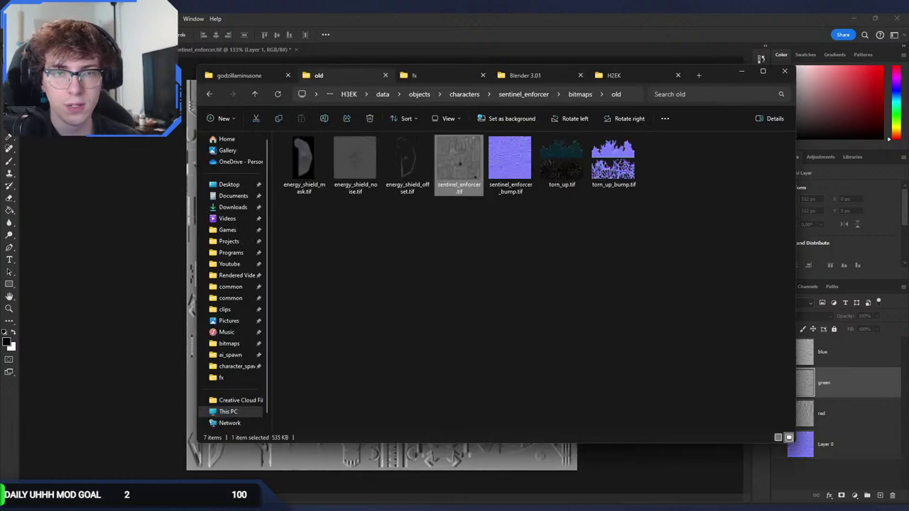
pyautogui.click(579, 93)
pyautogui.doubleClick(355, 158)
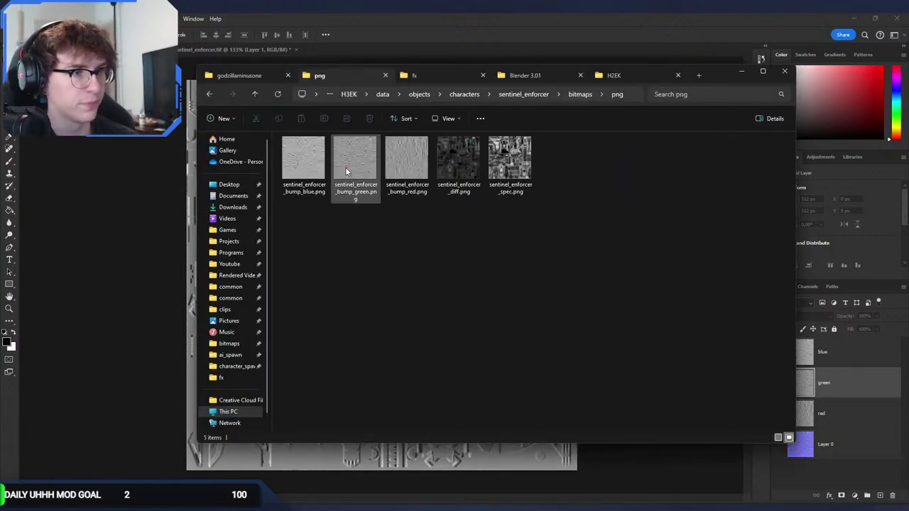
pyautogui.hotkey('ctrl', 'a')
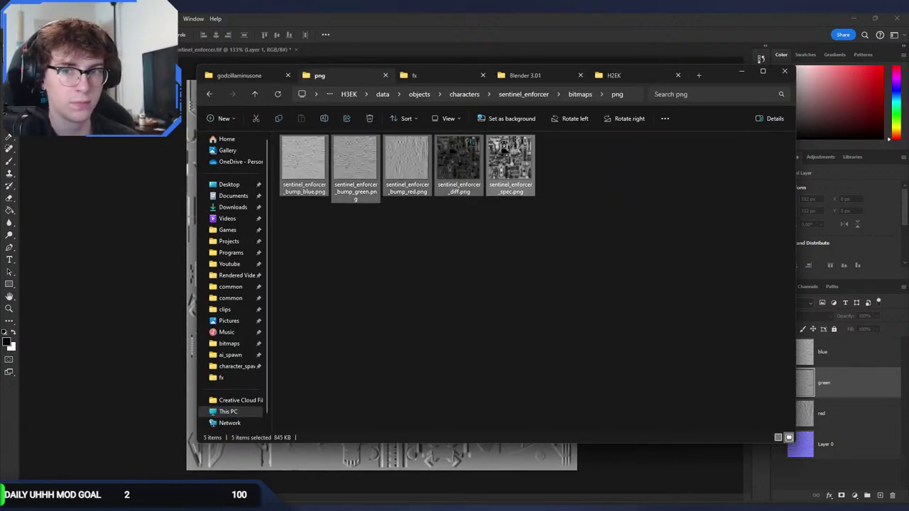
pyautogui.click(434, 308)
# Bring the spec, diff, bump_red, bump_green and bump_blue PNGs one by one into the window outside File Explorer, and return to Photoshop.
pyautogui.moveTo(511, 171); pyautogui.dragTo(1, 348)
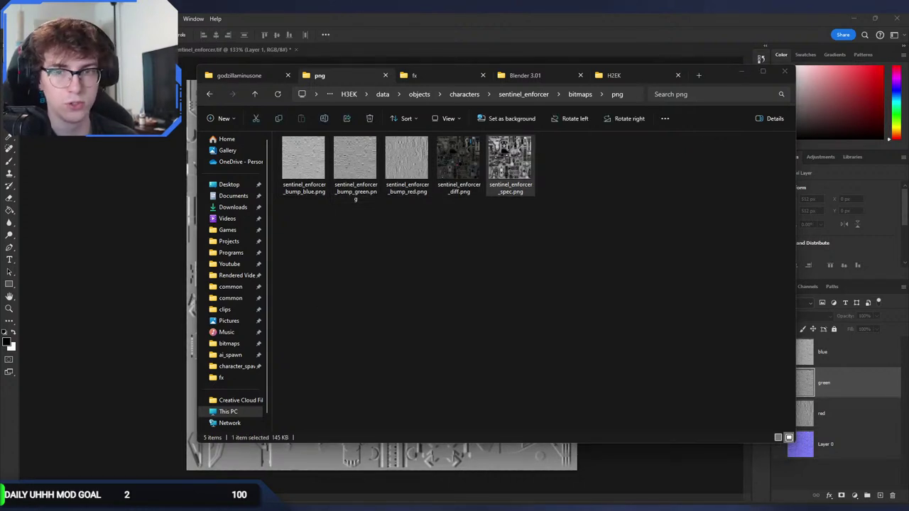
pyautogui.click(450, 169)
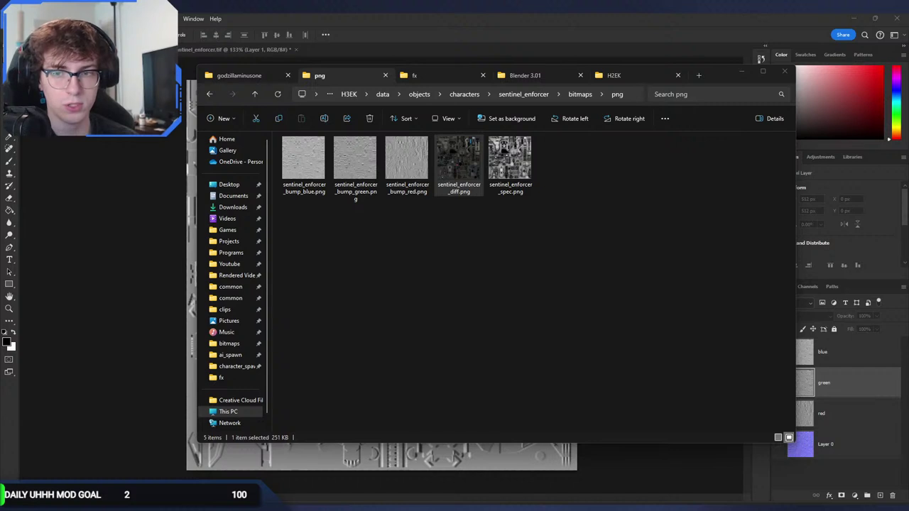
pyautogui.moveTo(401, 165); pyautogui.dragTo(167, 290)
pyautogui.click(341, 195)
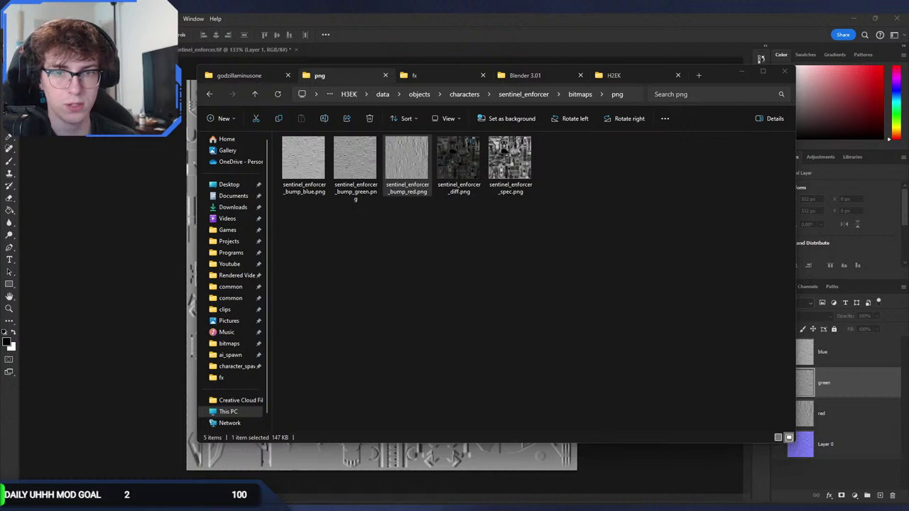
pyautogui.click(364, 179)
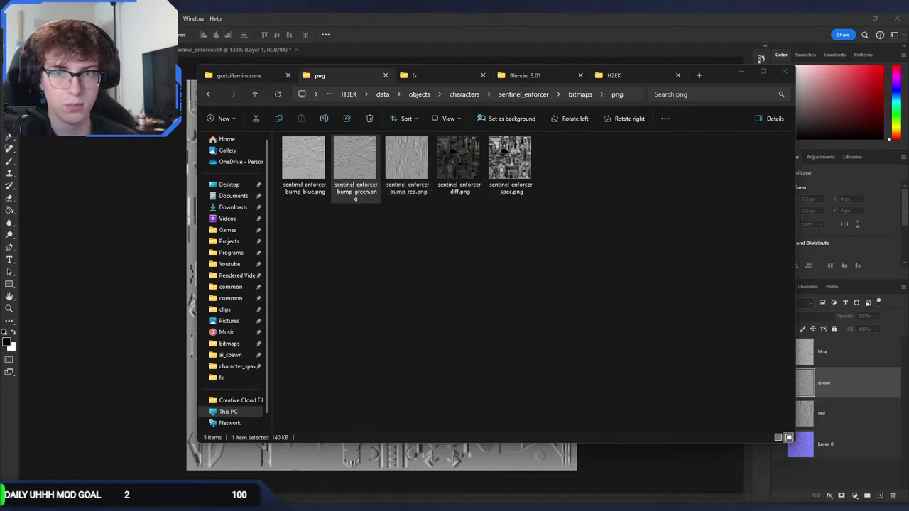
pyautogui.click(303, 160)
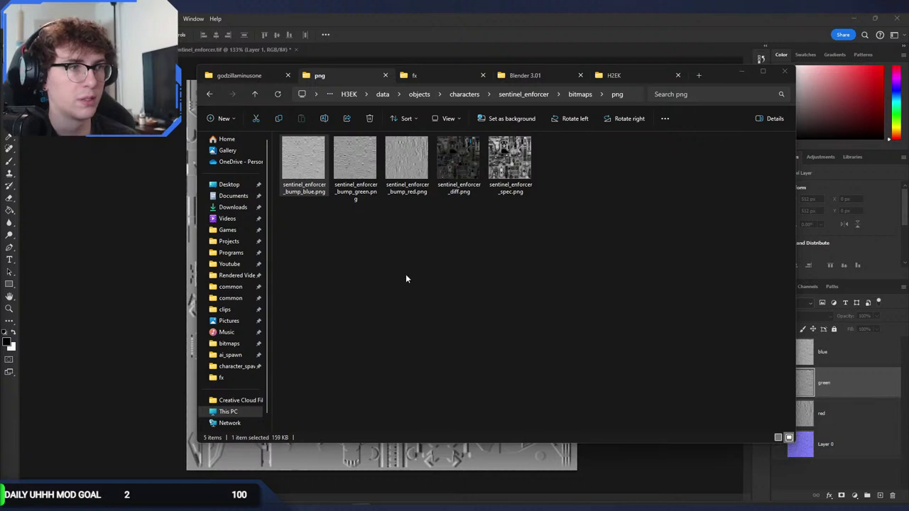
pyautogui.click(477, 13)
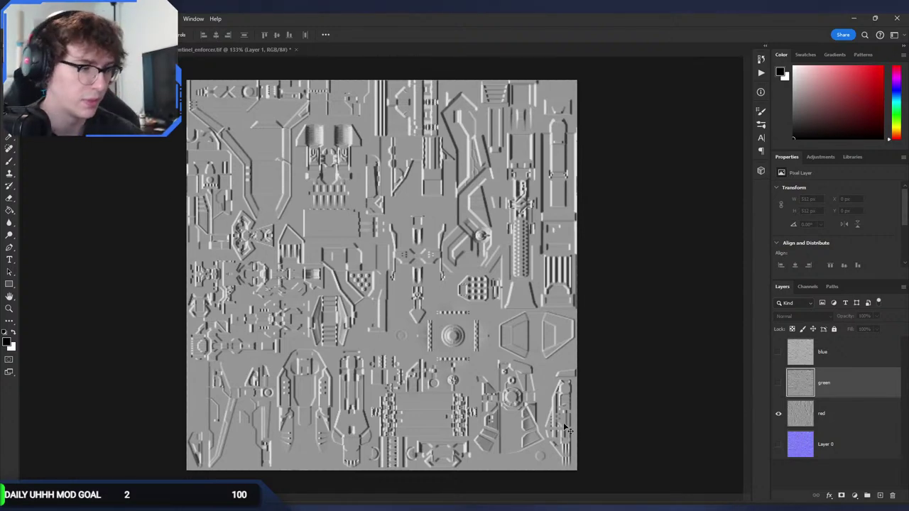
# Switch to the tag editor, collapse the characters folder under objects and expand the giants folder.
pyautogui.click(604, 503)
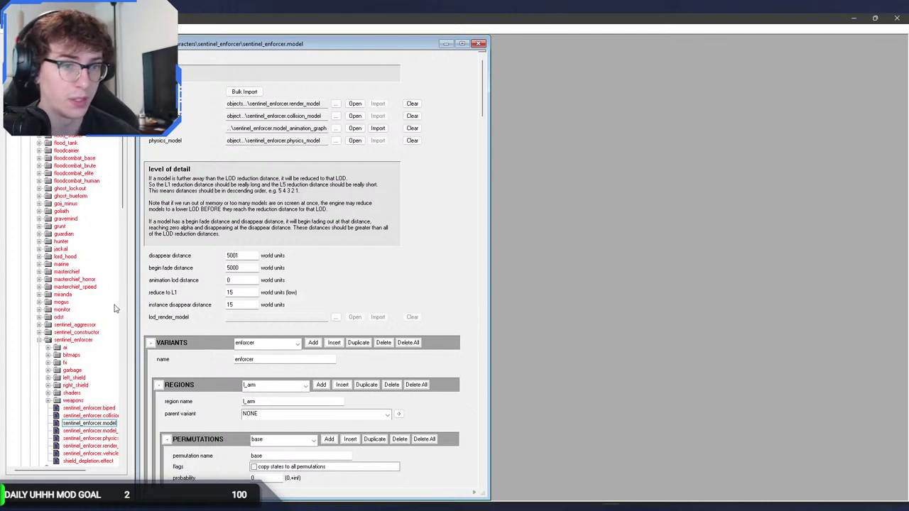
pyautogui.scroll(7, 64, 279)
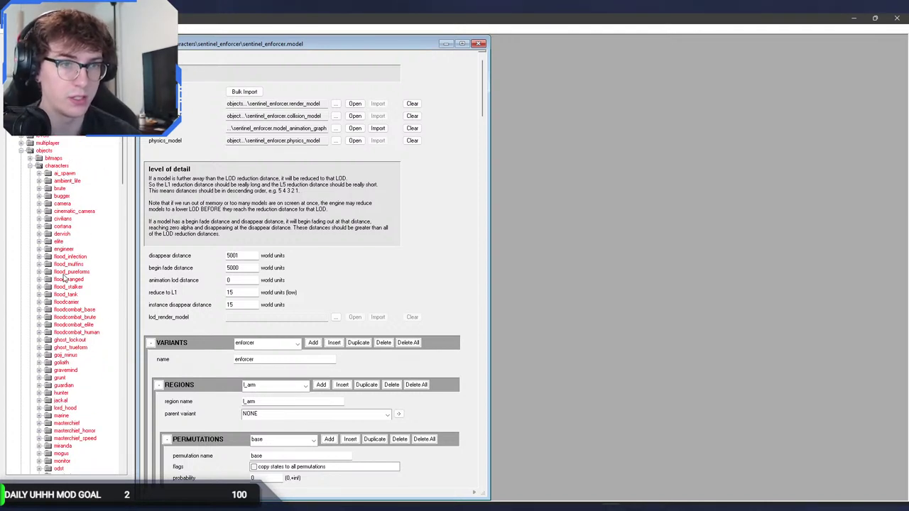
pyautogui.click(30, 166)
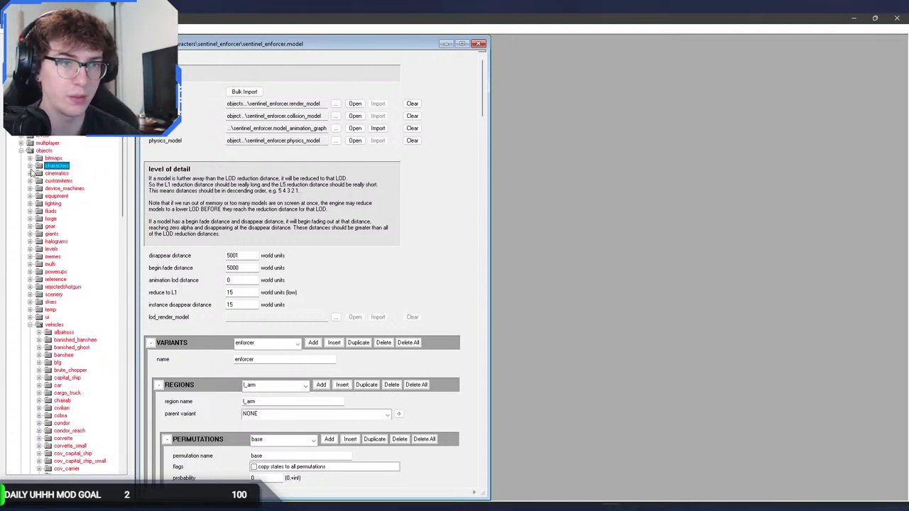
pyautogui.click(31, 234)
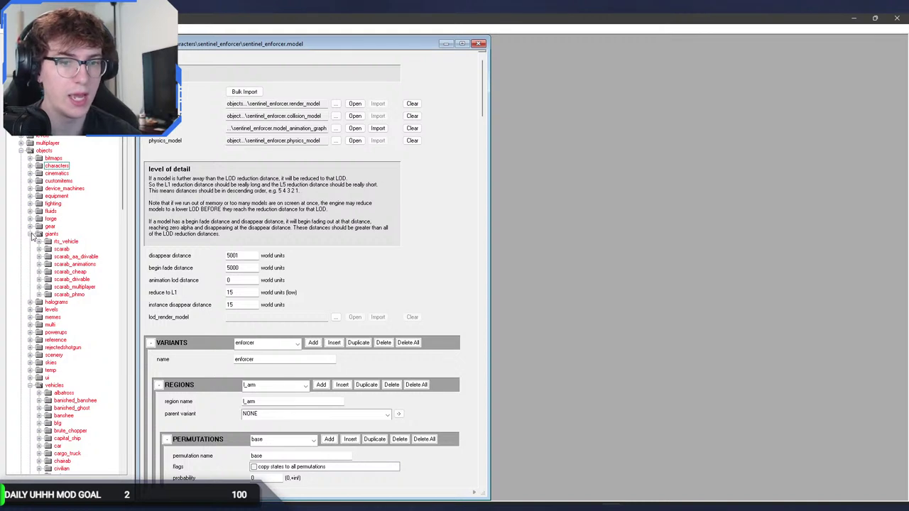
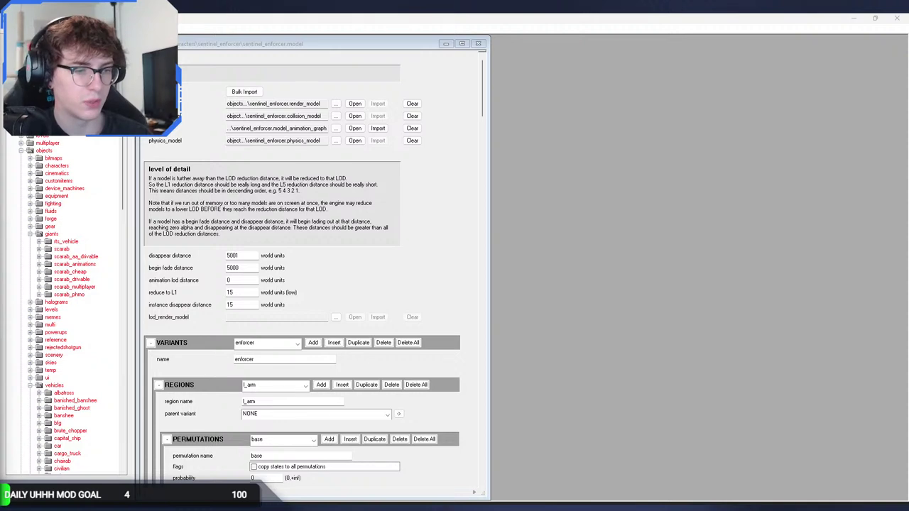
# Return to Photoshop and inspect the sentinel_enforcer_bump_red.png and sentinel_enforcer_diff.png documents.
pyautogui.hotkey('alt', 'Tab')
pyautogui.click(328, 505)
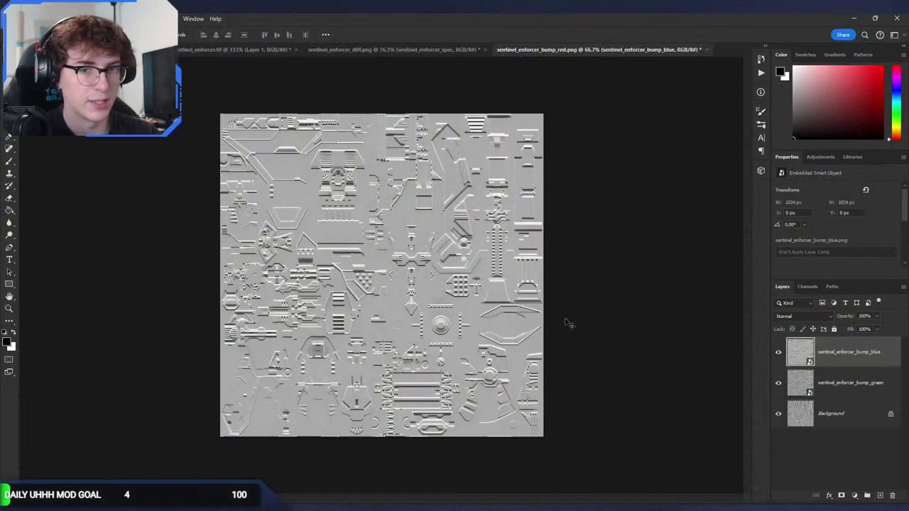
pyautogui.keyDown('alt'); pyautogui.scroll(6, 568, 320); pyautogui.keyUp('alt')
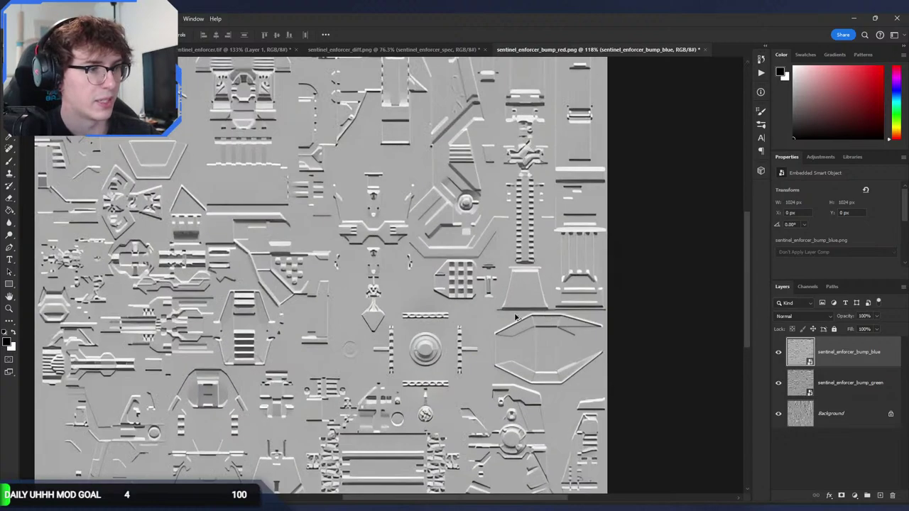
pyautogui.keyDown('alt'); pyautogui.scroll(-5, 507, 318); pyautogui.keyUp('alt')
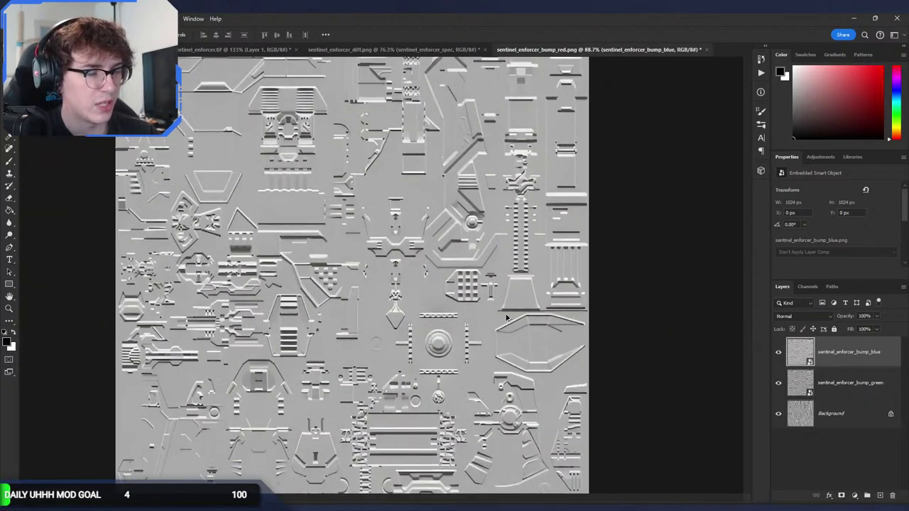
pyautogui.click(409, 50)
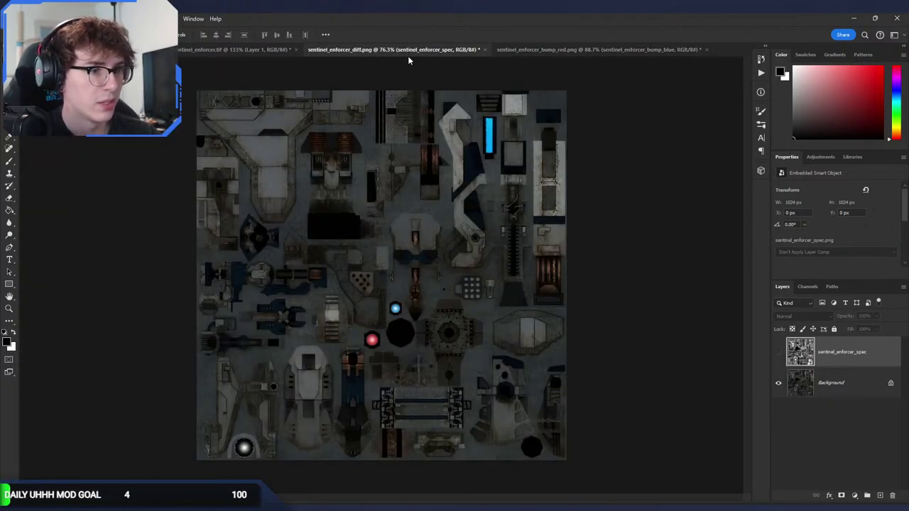
# Switch to sentinel_enforcer.tif, hide Layer 1 and show Layer 0 to display the original diffuse texture.
pyautogui.click(241, 50)
pyautogui.click(158, 50)
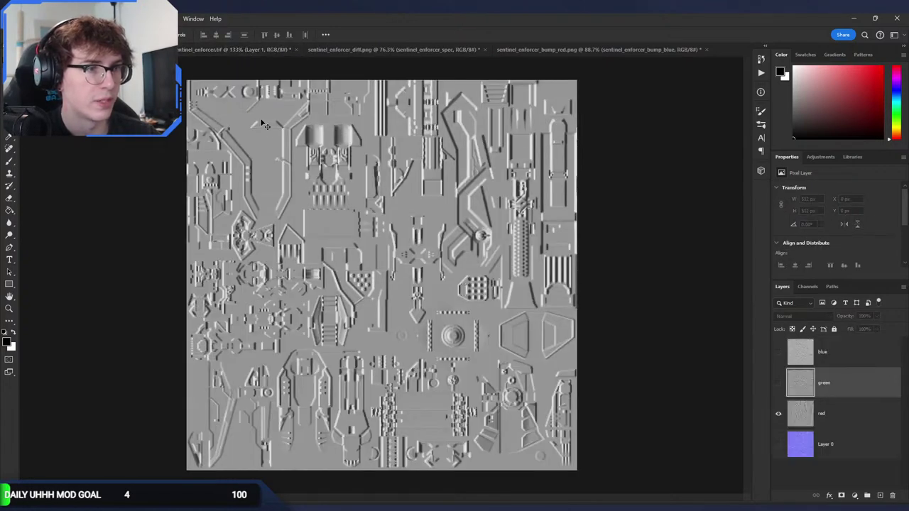
pyautogui.click(219, 51)
pyautogui.click(779, 352)
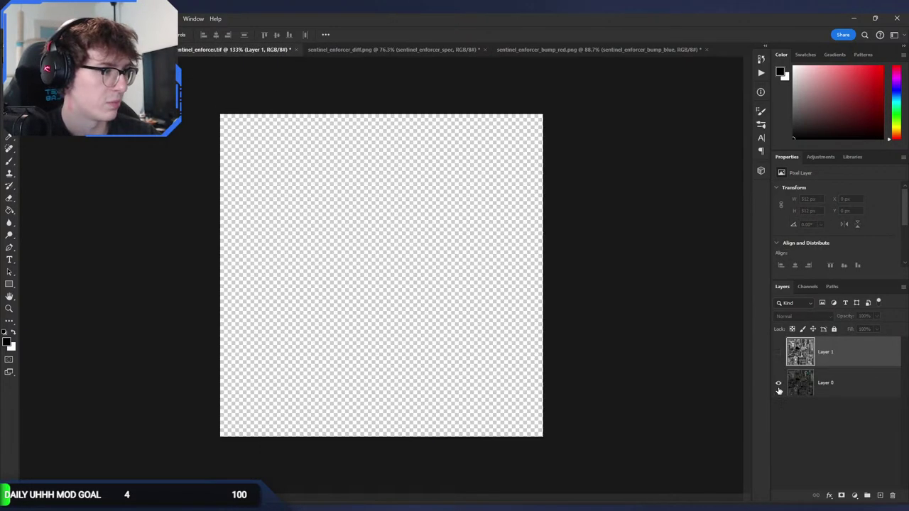
pyautogui.click(779, 382)
pyautogui.keyDown('alt'); pyautogui.scroll(1, 554, 256); pyautogui.keyUp('alt')
# Compare the overall diffuse textures in sentinel_enforcer.tif and sentinel_enforcer_diff.png by alternating between the two documents at similar magnification.
pyautogui.click(360, 51)
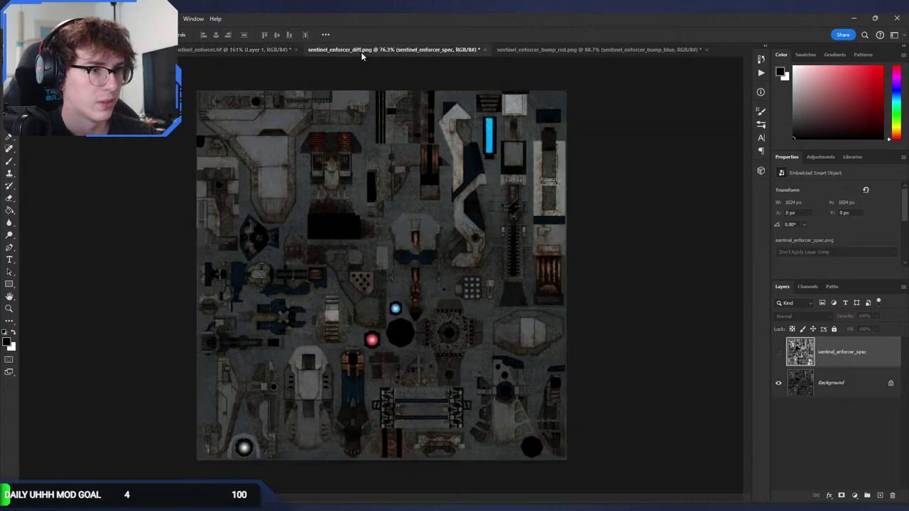
pyautogui.click(264, 51)
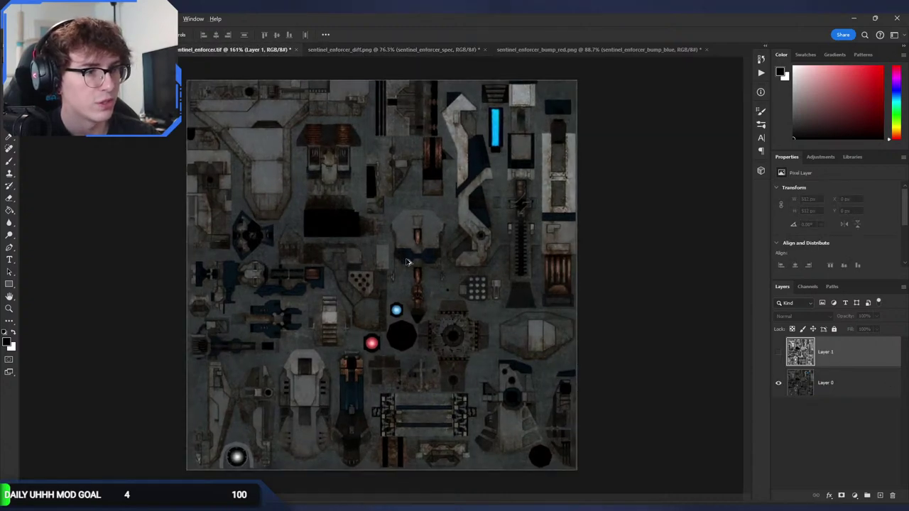
pyautogui.keyDown('alt'); pyautogui.scroll(2, 433, 270); pyautogui.keyUp('alt')
pyautogui.keyDown('alt'); pyautogui.scroll(-3, 433, 270); pyautogui.keyUp('alt')
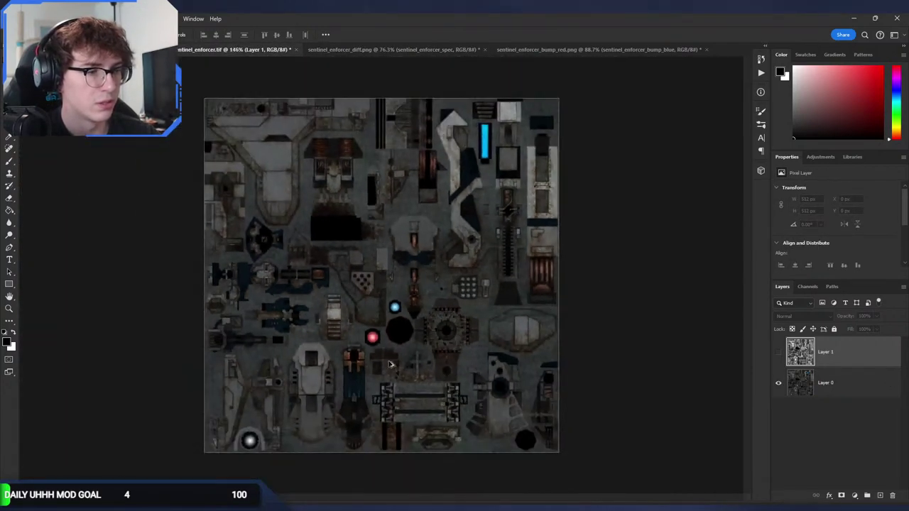
pyautogui.keyDown('alt'); pyautogui.scroll(2, 381, 278); pyautogui.keyUp('alt')
pyautogui.click(359, 50)
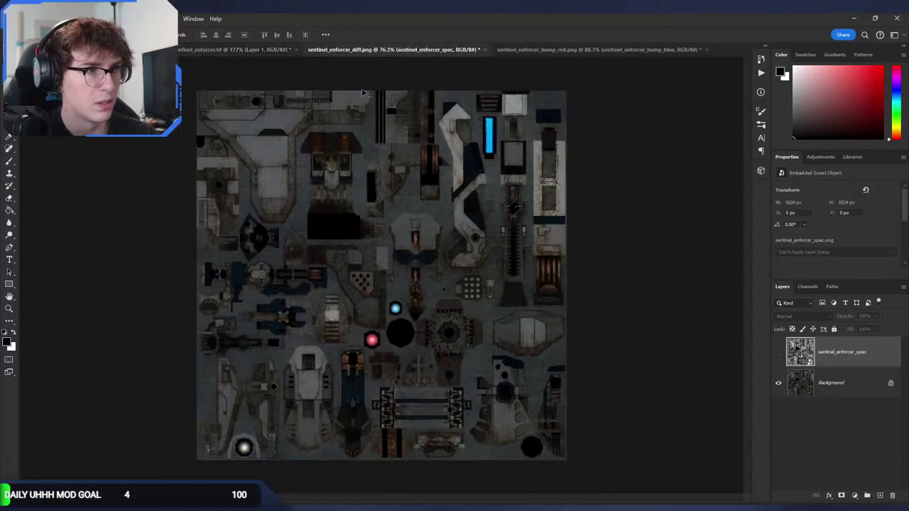
pyautogui.keyDown('alt'); pyautogui.scroll(2, 378, 171); pyautogui.keyUp('alt')
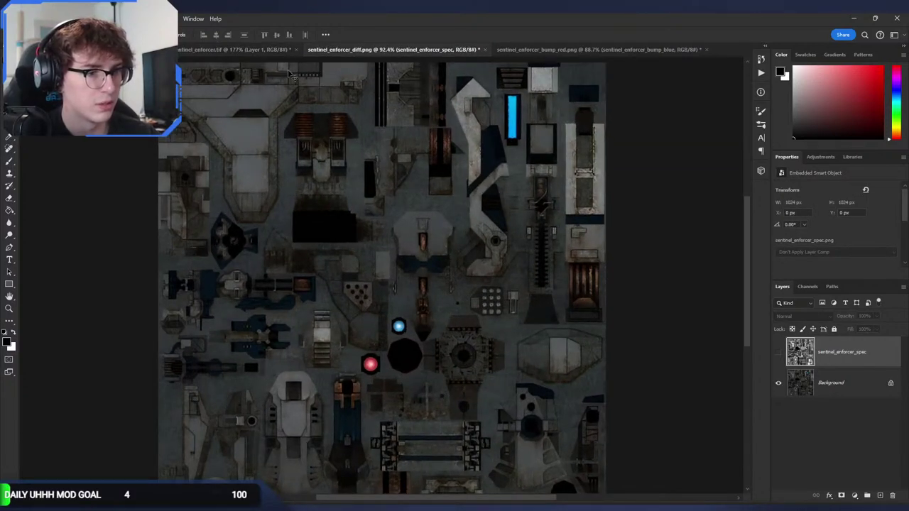
pyautogui.click(277, 51)
pyautogui.click(345, 51)
pyautogui.click(276, 50)
pyautogui.click(344, 51)
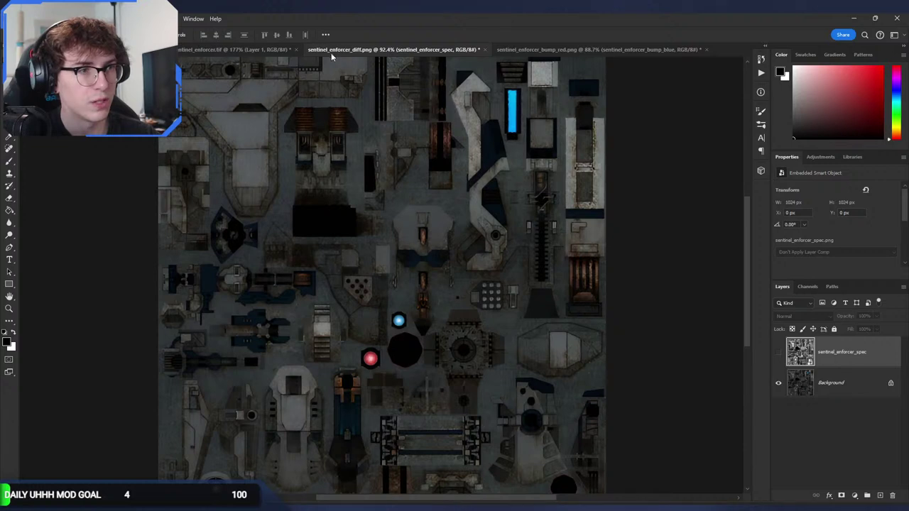
pyautogui.click(261, 49)
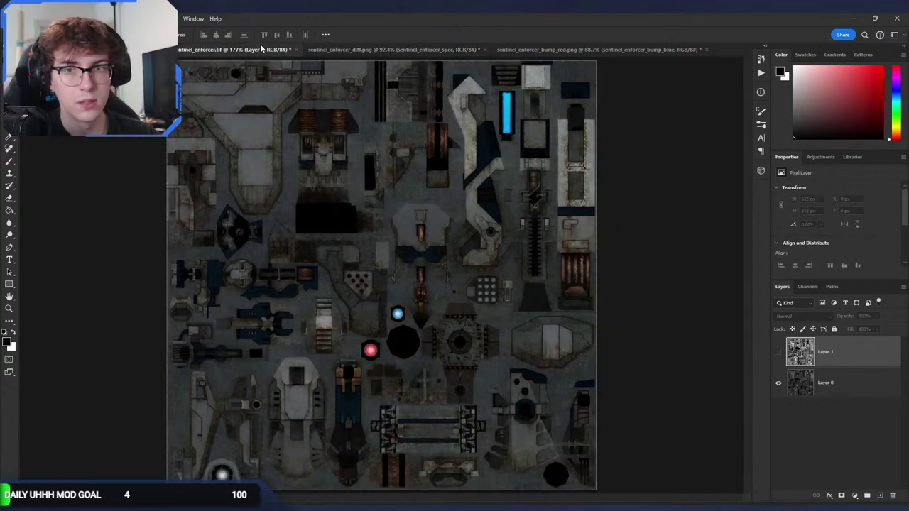
pyautogui.click(355, 52)
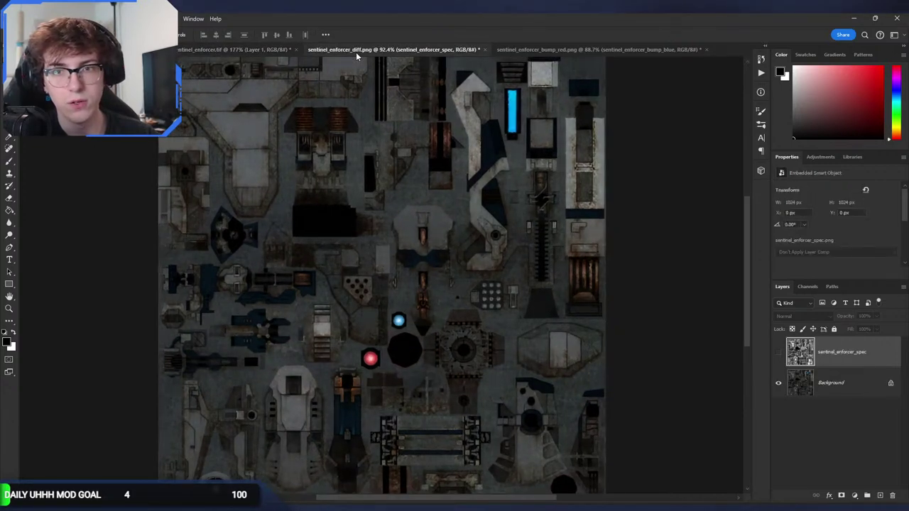
pyautogui.click(272, 51)
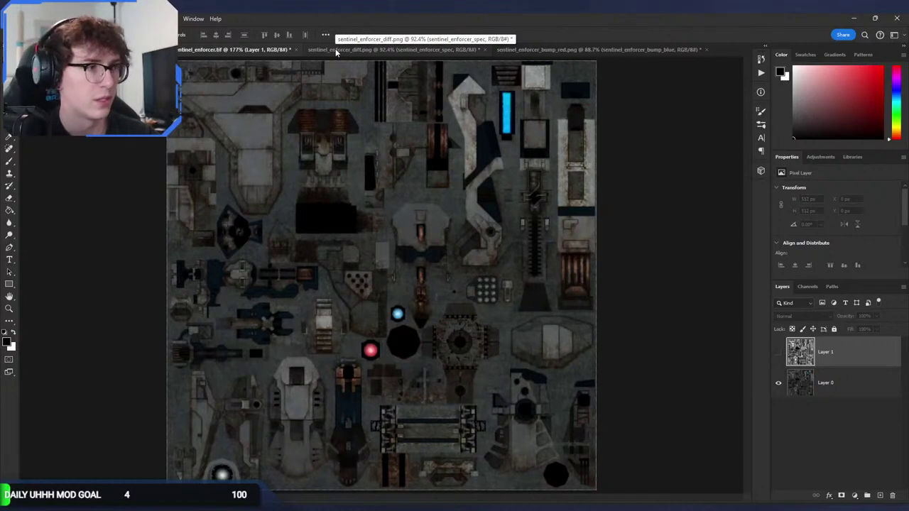
pyautogui.click(335, 48)
pyautogui.click(272, 51)
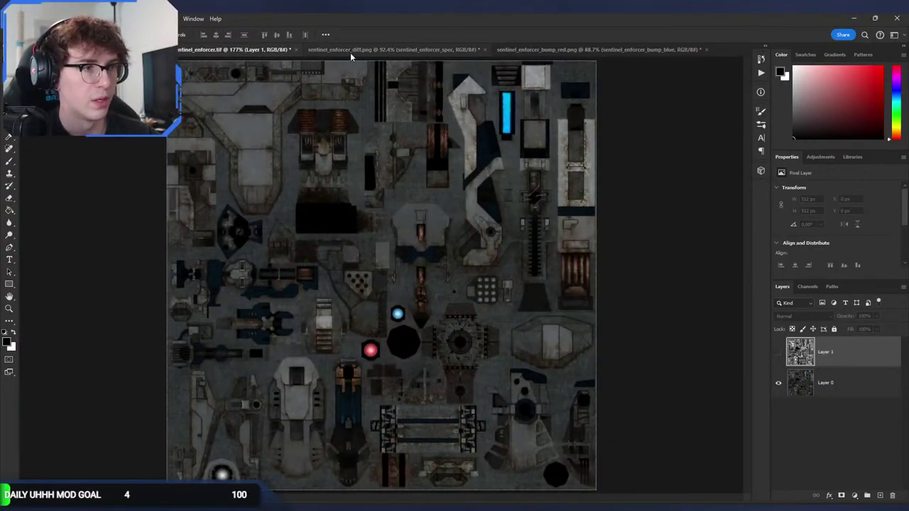
pyautogui.click(350, 53)
pyautogui.click(279, 50)
pyautogui.click(358, 51)
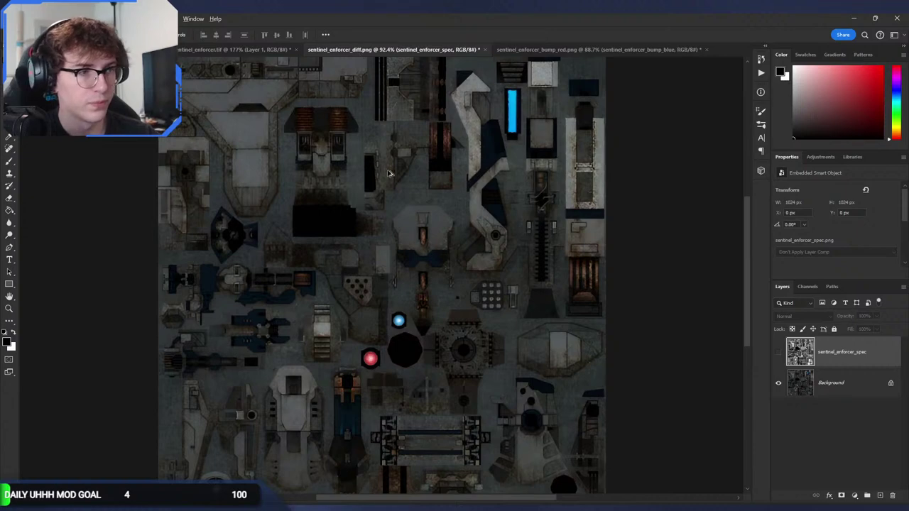
# Examine matching close-up areas around the blue light strip in the diff PNG and the TIF to compare their detail.
pyautogui.keyDown('alt'); pyautogui.scroll(6, 395, 206); pyautogui.keyUp('alt')
pyautogui.keyDown('alt'); pyautogui.scroll(-2, 474, 245); pyautogui.keyUp('alt')
pyautogui.scroll(2, 474, 246)
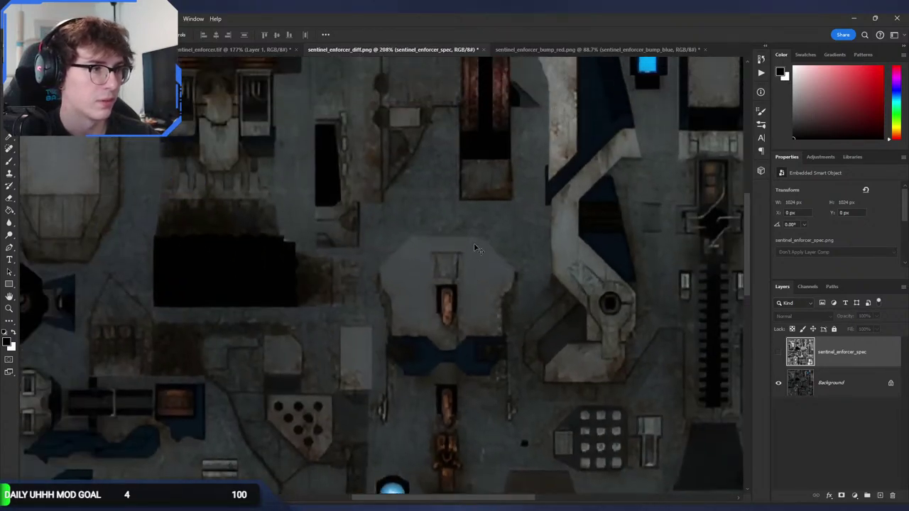
pyautogui.scroll(5, 476, 249)
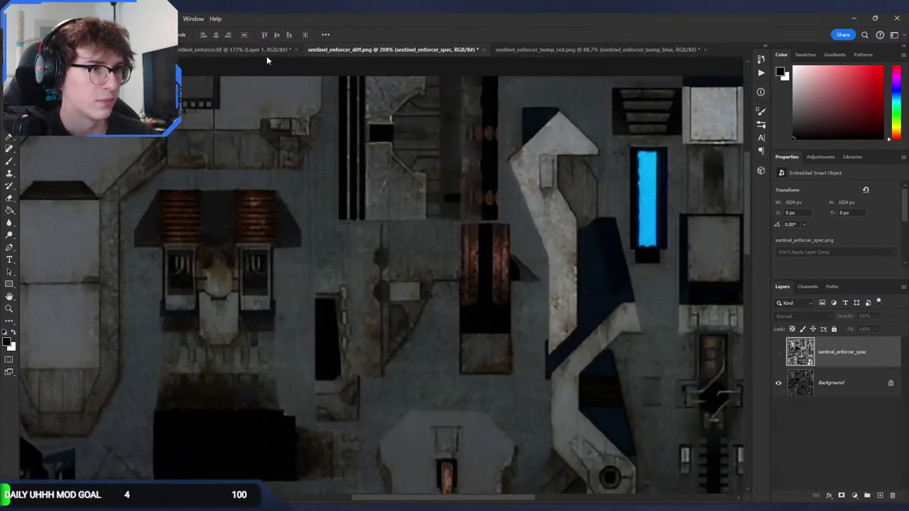
pyautogui.click(241, 50)
pyautogui.keyDown('alt'); pyautogui.scroll(5, 450, 195); pyautogui.keyUp('alt')
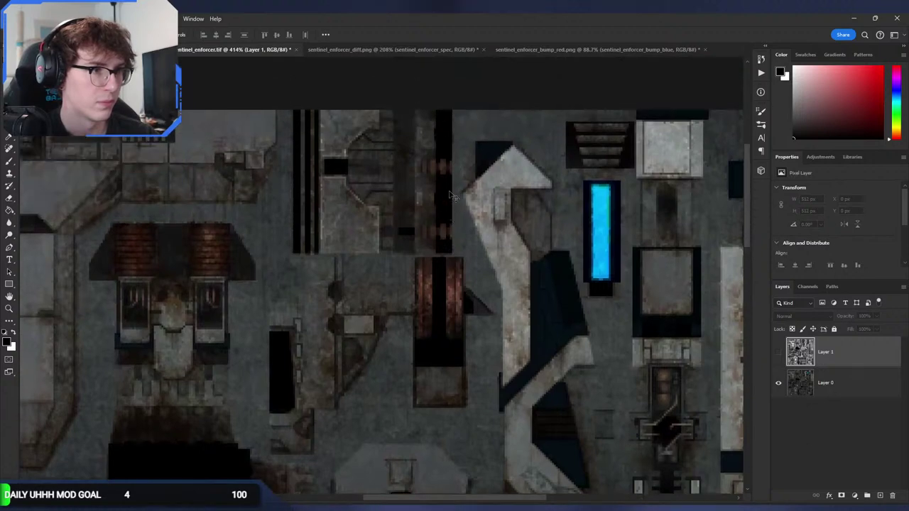
pyautogui.keyDown('alt'); pyautogui.scroll(1, 450, 195); pyautogui.keyUp('alt')
pyautogui.click(338, 49)
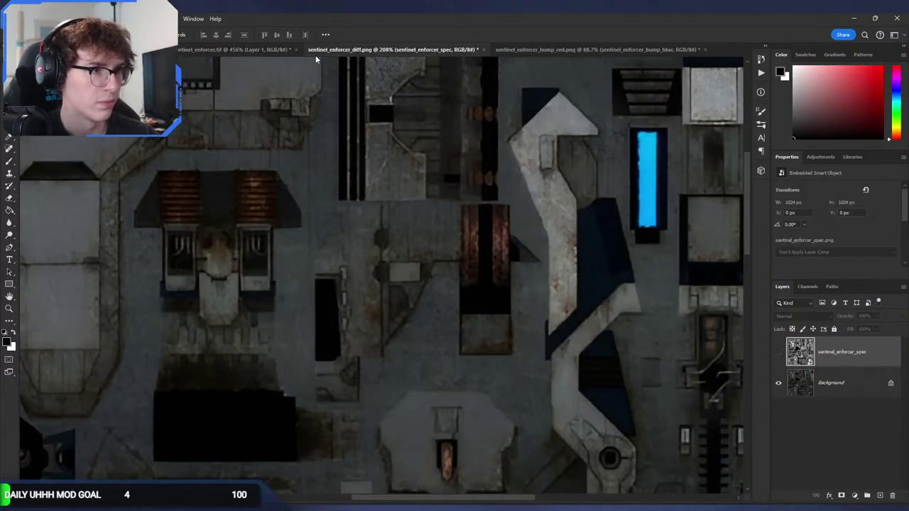
pyautogui.click(268, 51)
pyautogui.moveTo(440, 501); pyautogui.dragTo(426, 499)
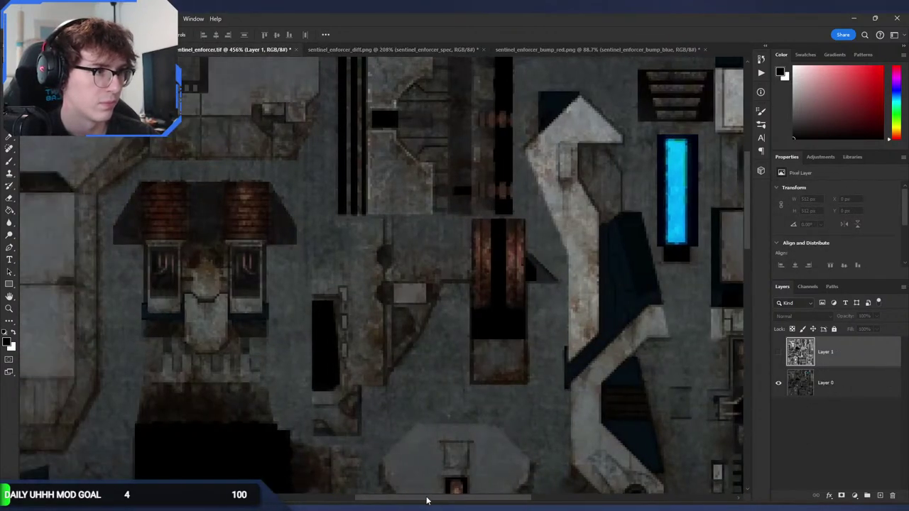
pyautogui.click(364, 50)
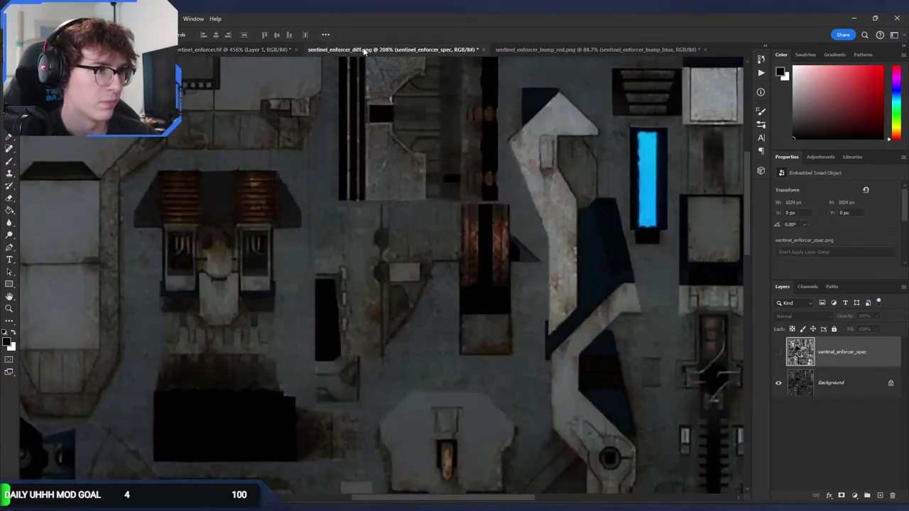
pyautogui.click(253, 52)
pyautogui.click(355, 51)
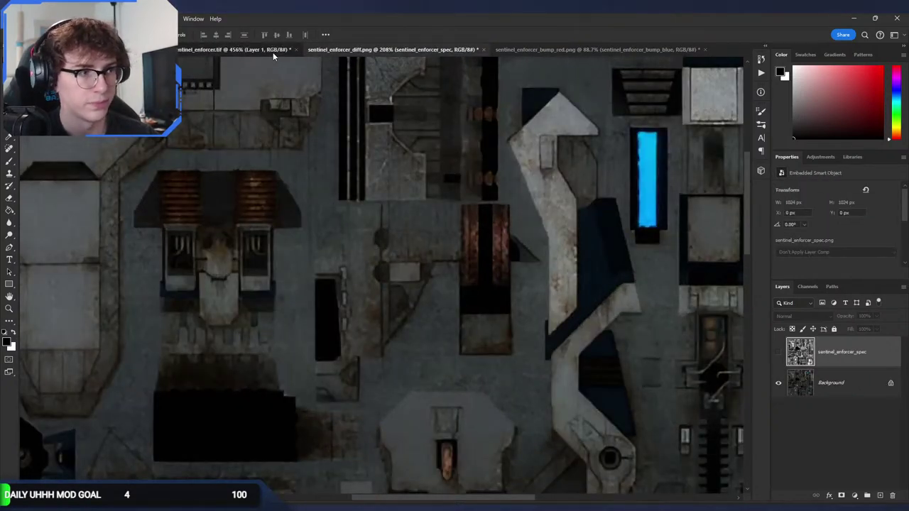
pyautogui.click(272, 52)
pyautogui.click(357, 51)
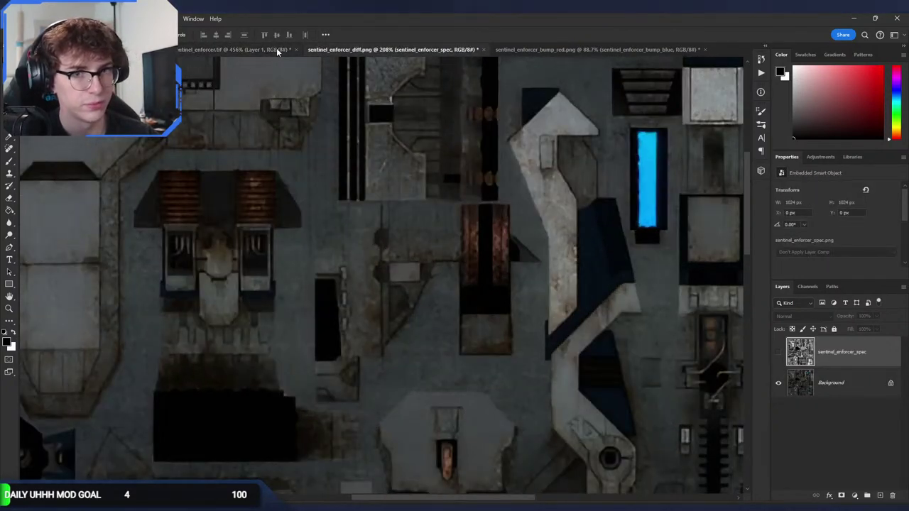
pyautogui.click(276, 49)
pyautogui.click(369, 53)
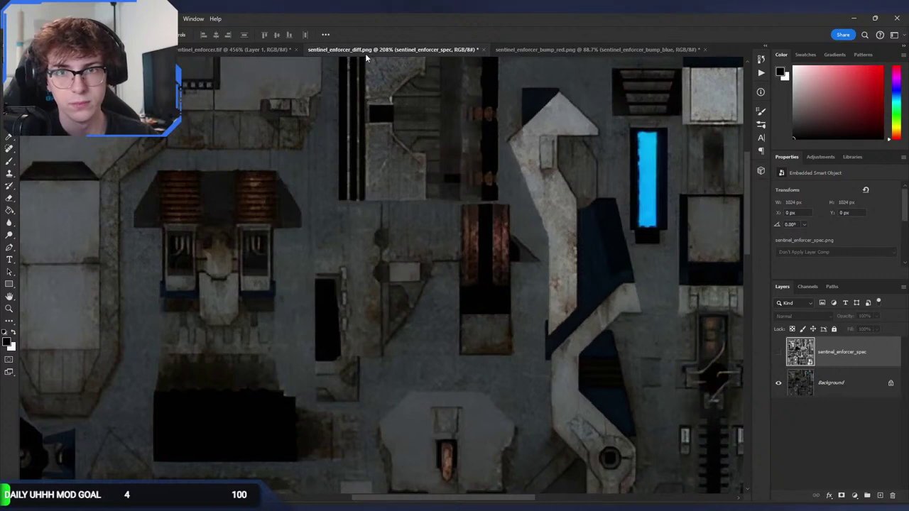
# In sentinel_enforcer_diff.png, show and copy the sentinel_enforcer_spec layer, delete it, and convert the Background into a regular layer.
pyautogui.hotkey('ctrl', '0')
pyautogui.keyDown('alt'); pyautogui.scroll(3, 370, 243); pyautogui.keyUp('alt')
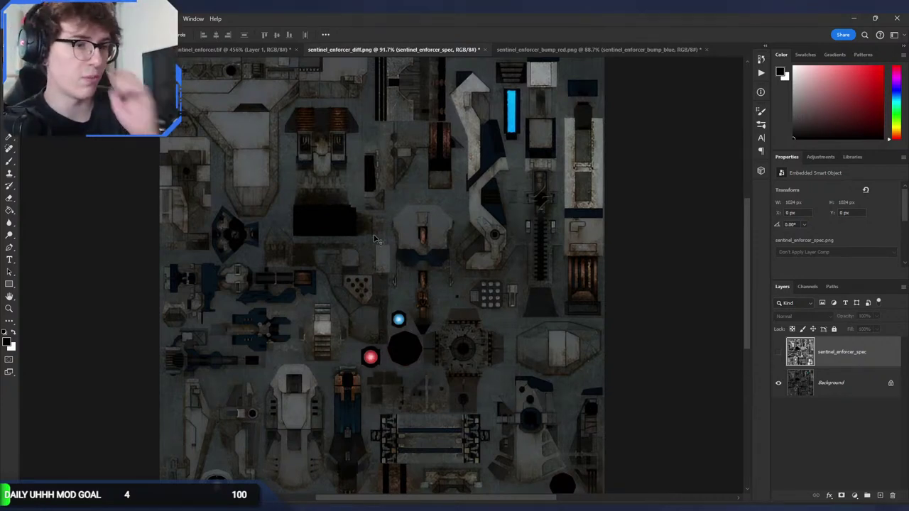
pyautogui.keyDown('alt'); pyautogui.scroll(-1, 375, 240); pyautogui.keyUp('alt')
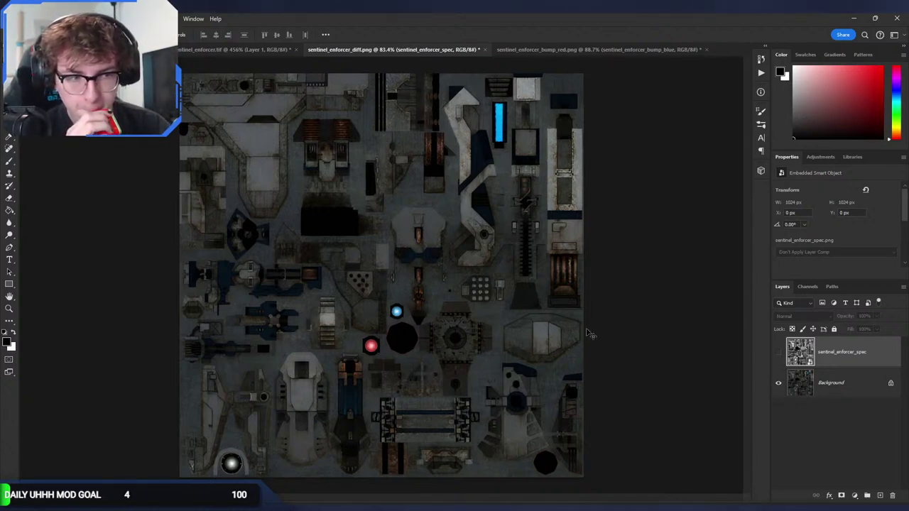
pyautogui.click(778, 353)
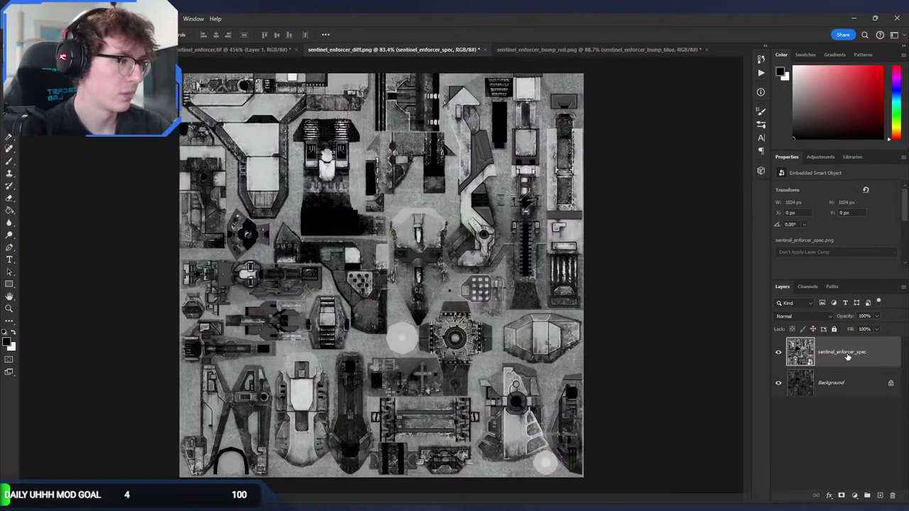
pyautogui.press('Delete')
pyautogui.click(891, 356)
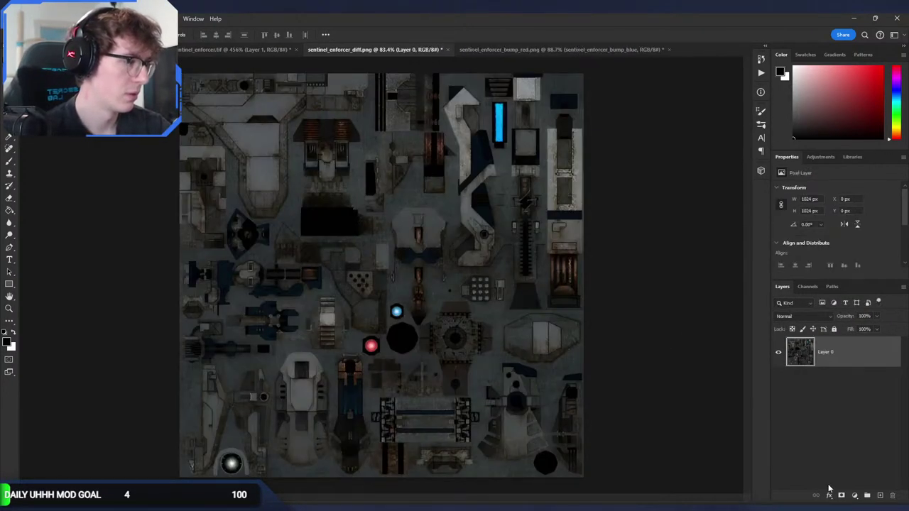
# Add a layer mask to Layer 0, paste the copied specular image into the mask, and return to the layer's image.
pyautogui.click(841, 496)
pyautogui.keyDown('alt'); pyautogui.click(833, 352); pyautogui.keyUp('alt')
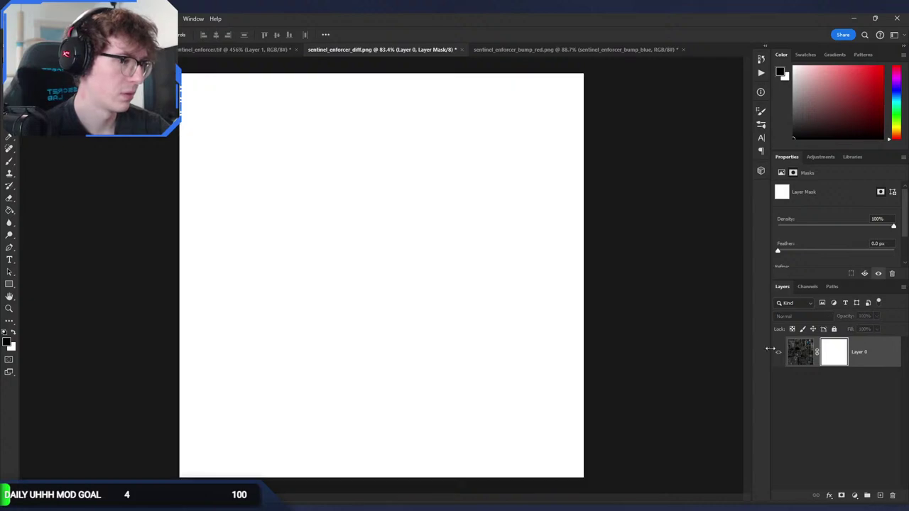
pyautogui.hotkey('ctrl', 'v')
pyautogui.hotkey('ctrl', 'd')
pyautogui.click(801, 351)
# Create a new alpha channel containing the copied specular image and return to the RGB composite.
pyautogui.click(807, 286)
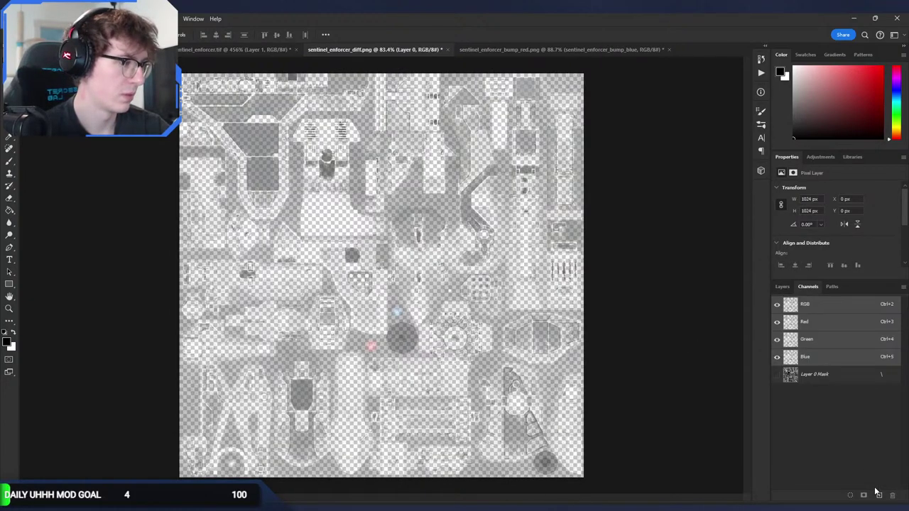
pyautogui.click(880, 496)
pyautogui.hotkey('ctrl', 'v')
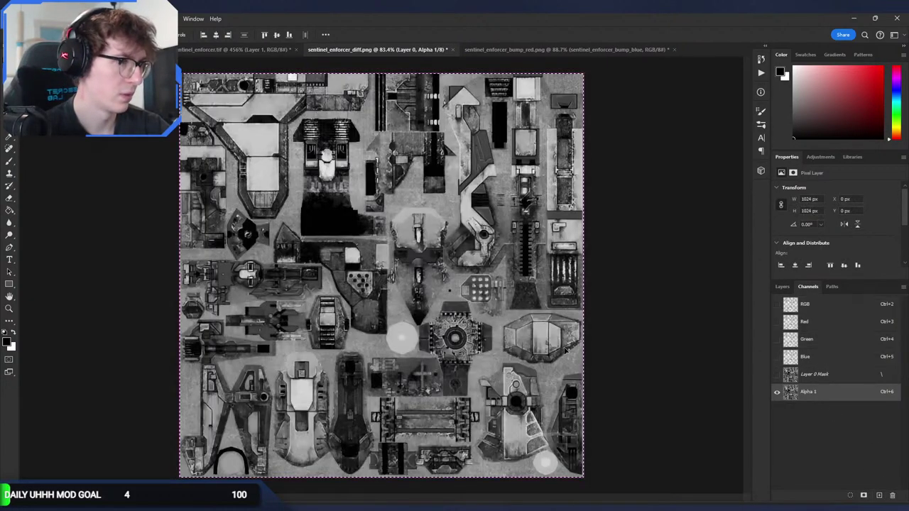
pyautogui.click(814, 306)
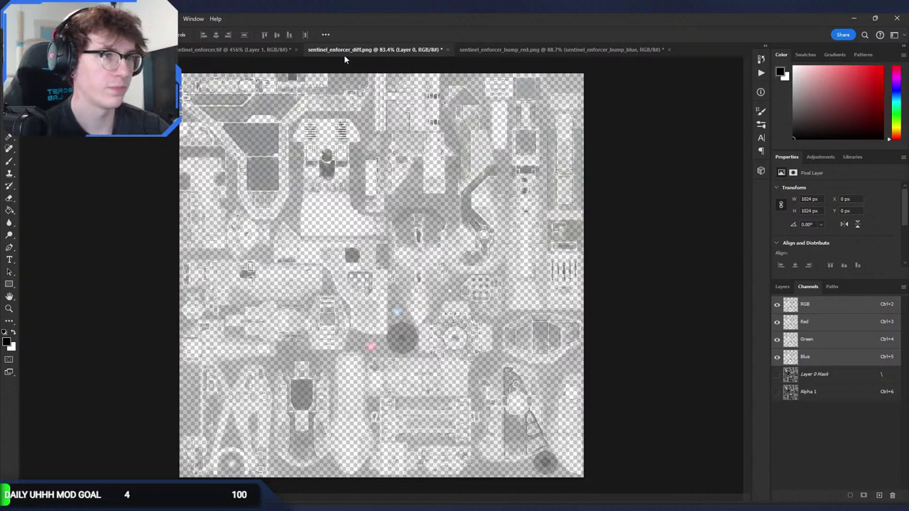
# In sentinel_enforcer_bump_red.png, unlock the Background layer and add a new empty layer at the bottom of the stack.
pyautogui.click(531, 50)
pyautogui.click(782, 286)
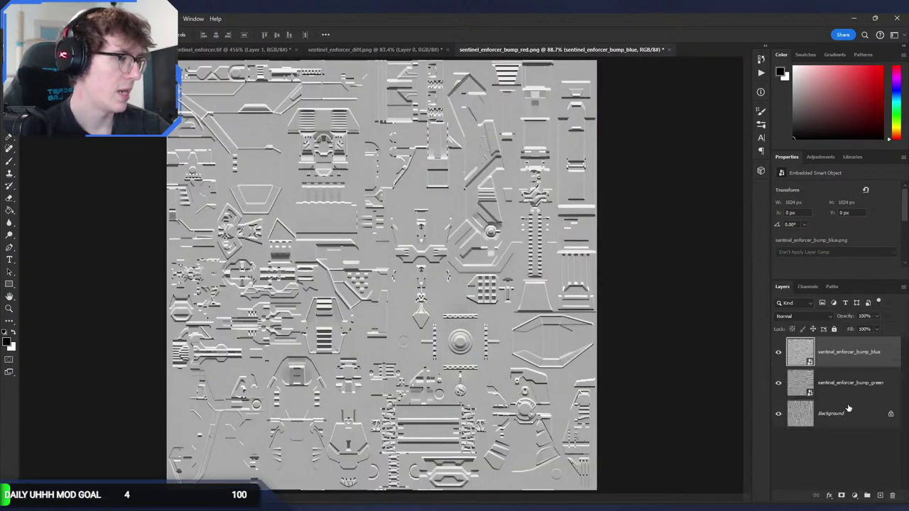
pyautogui.click(831, 414)
pyautogui.click(879, 496)
pyautogui.click(889, 446)
pyautogui.moveTo(870, 445); pyautogui.dragTo(845, 405)
# Rename the unlocked former background layer as red.
pyautogui.doubleClick(826, 418)
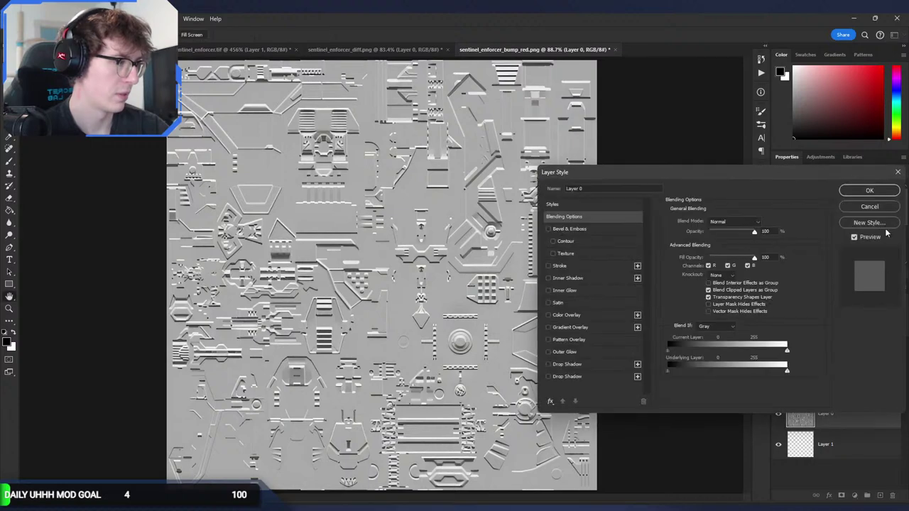
pyautogui.click(881, 207)
pyautogui.doubleClick(825, 414)
pyautogui.write('red')
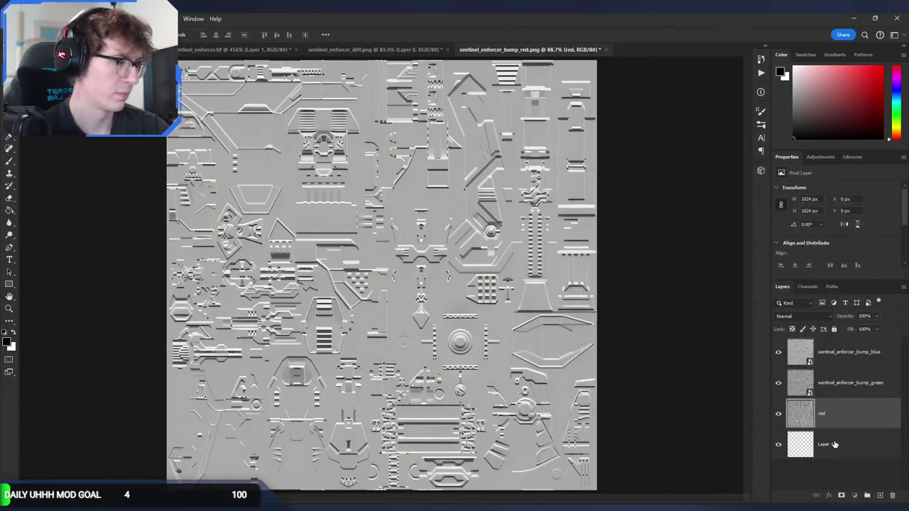
# Fill the empty Layer 1 with white.
pyautogui.click(834, 442)
pyautogui.press('g')
pyautogui.press('x')
pyautogui.click(428, 282)
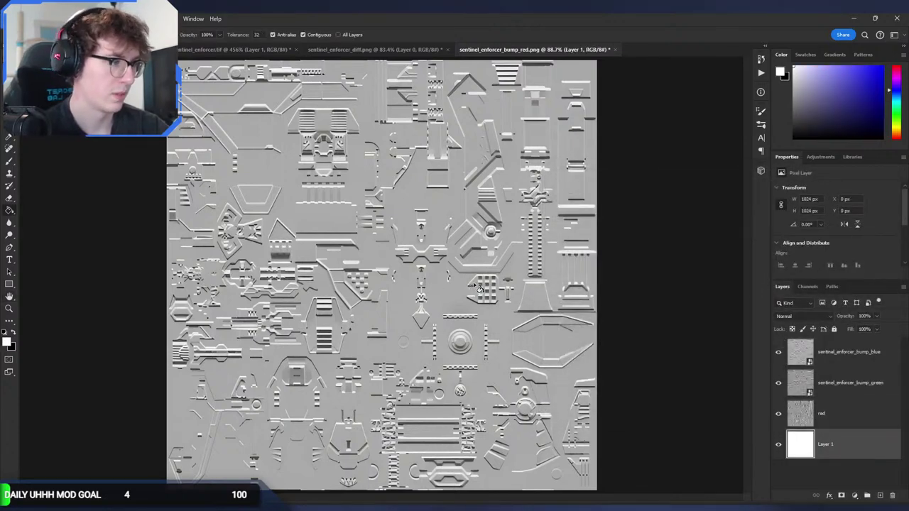
# Select the red layer and hide the blue, green and red bump layers, leaving only the white Layer 1 visible.
pyautogui.press('v')
pyautogui.click(786, 414)
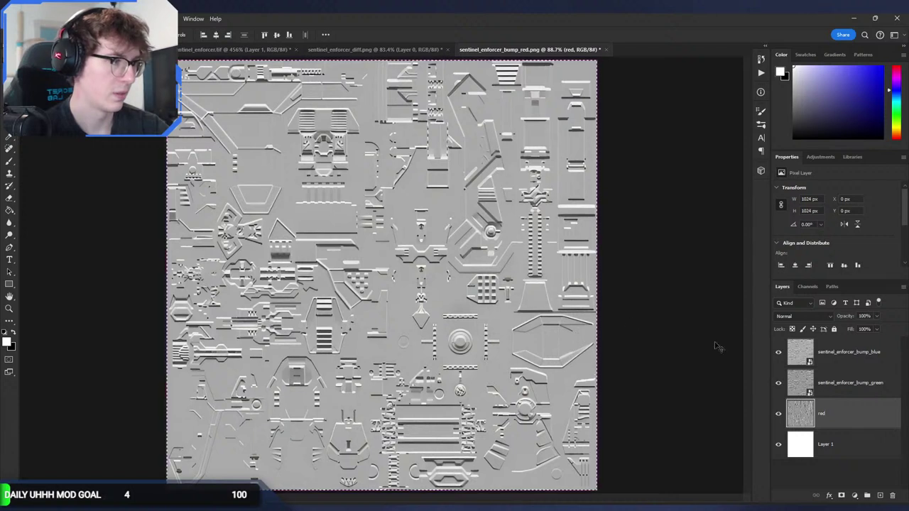
pyautogui.moveTo(779, 414); pyautogui.dragTo(786, 343)
# Try to target the Red channel for the red bump image while only the white Layer 1 is visible.
pyautogui.click(805, 288)
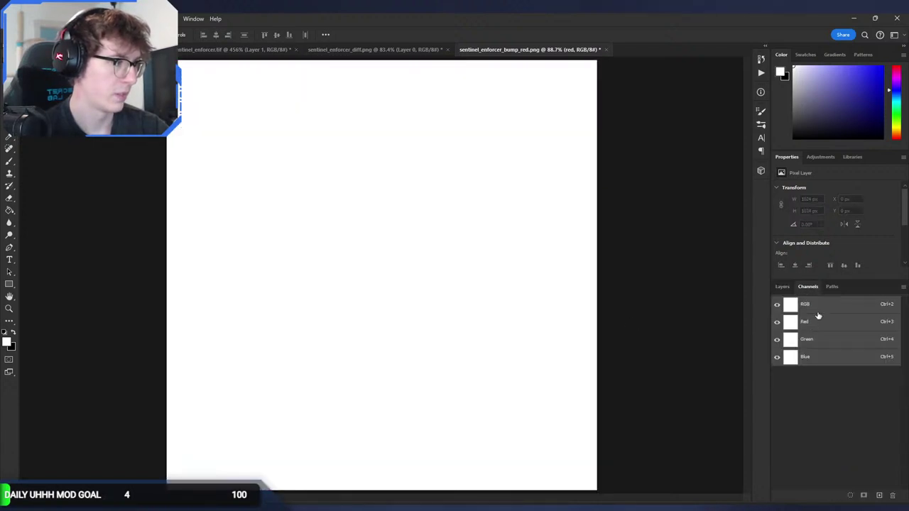
pyautogui.click(810, 322)
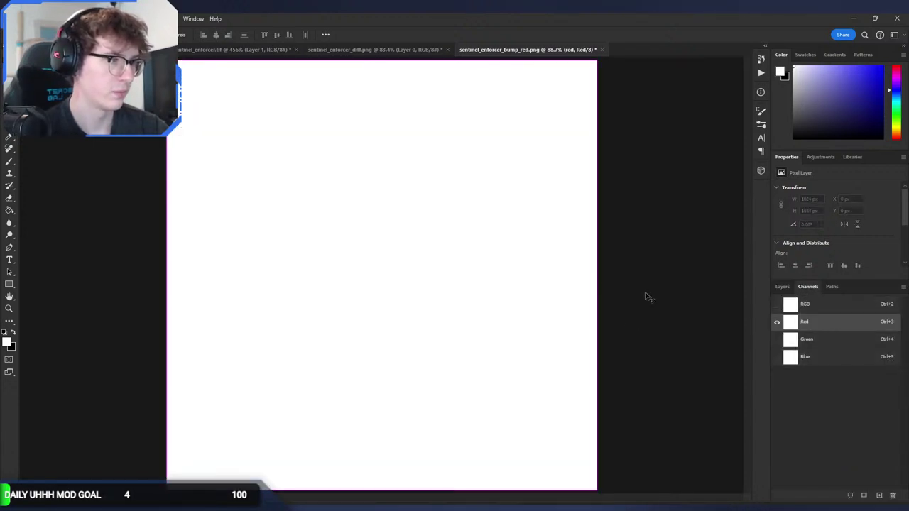
pyautogui.click(809, 304)
pyautogui.click(782, 287)
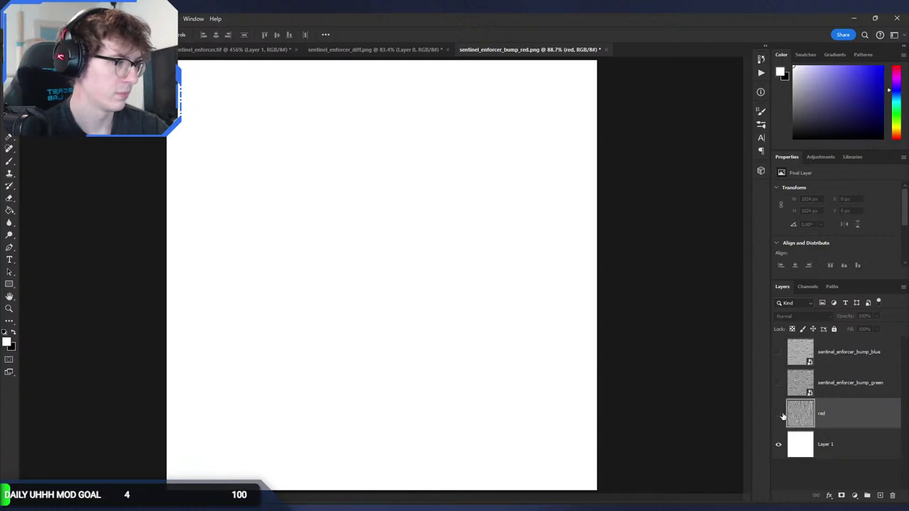
pyautogui.click(779, 414)
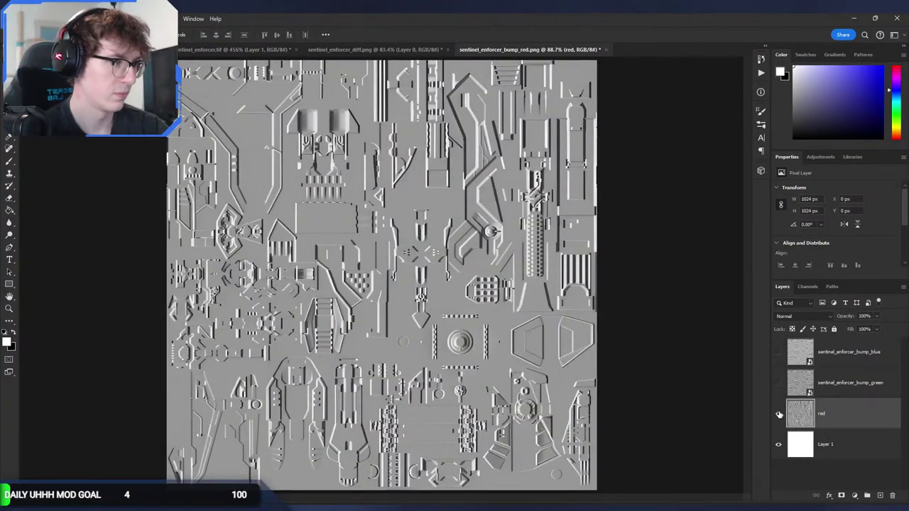
pyautogui.click(779, 414)
pyautogui.click(808, 287)
pyautogui.click(820, 324)
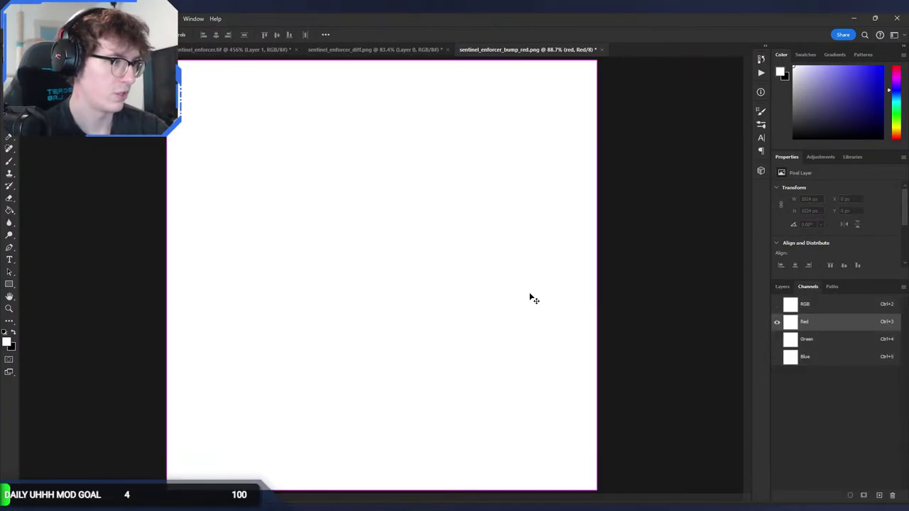
pyautogui.click(481, 282)
pyautogui.click(457, 202)
pyautogui.hotkey('ctrl', 'a')
pyautogui.hotkey('ctrl', 'd')
pyautogui.click(805, 304)
pyautogui.click(782, 286)
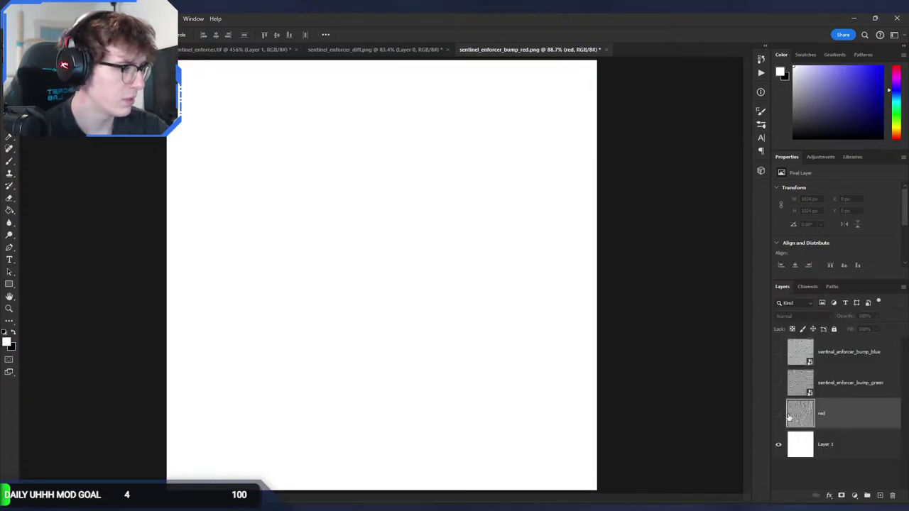
# Show the red layer, copy its entire image and hide the layer again.
pyautogui.click(779, 414)
pyautogui.hotkey('ctrl', 'a')
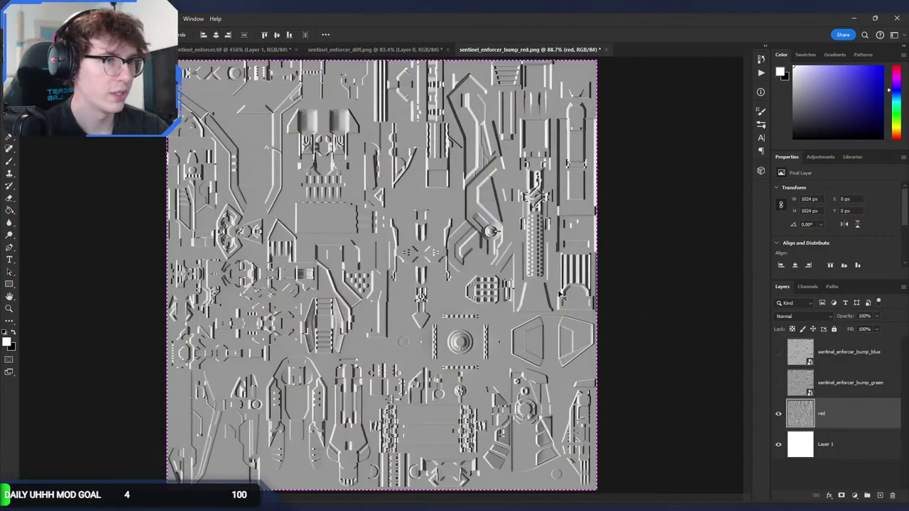
pyautogui.hotkey('ctrl', 'd')
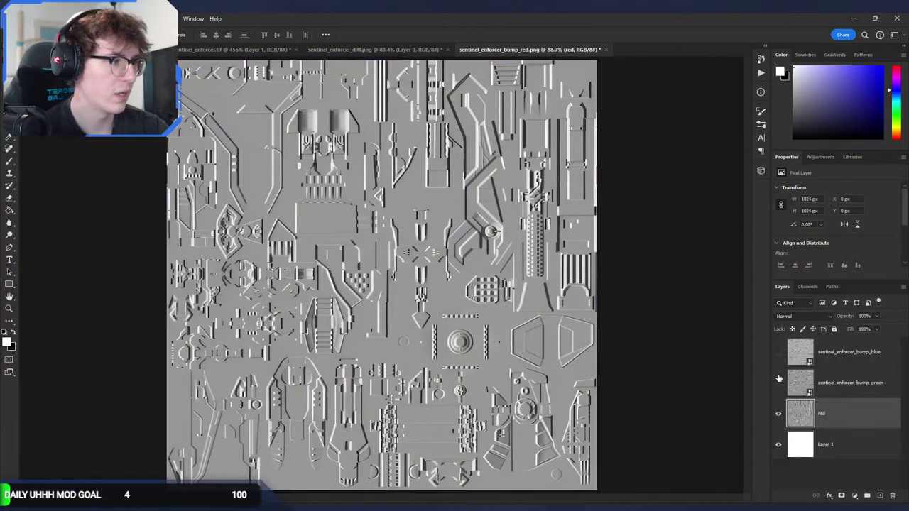
pyautogui.click(808, 287)
pyautogui.click(804, 321)
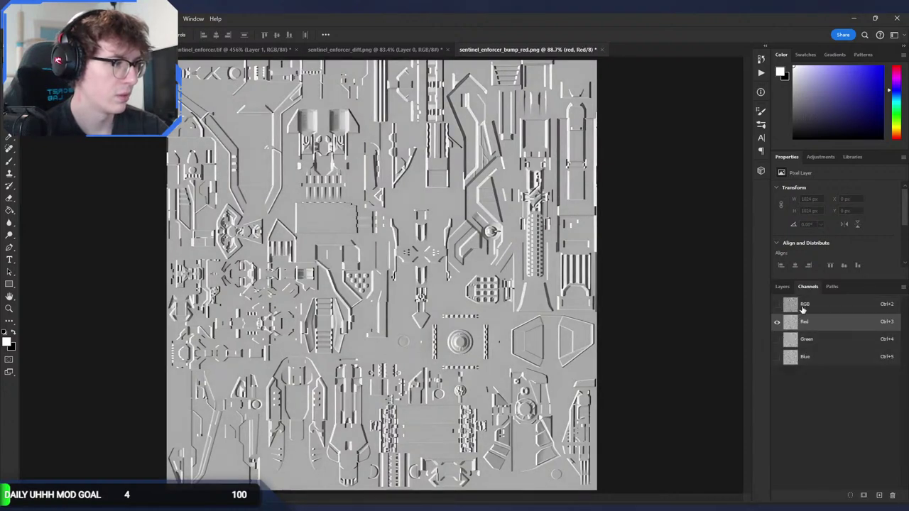
pyautogui.click(803, 305)
pyautogui.click(782, 287)
pyautogui.click(779, 413)
# Move the white Layer 1 to the top of the stack and paste the copied red image into its Red channel.
pyautogui.moveTo(816, 445); pyautogui.dragTo(822, 334)
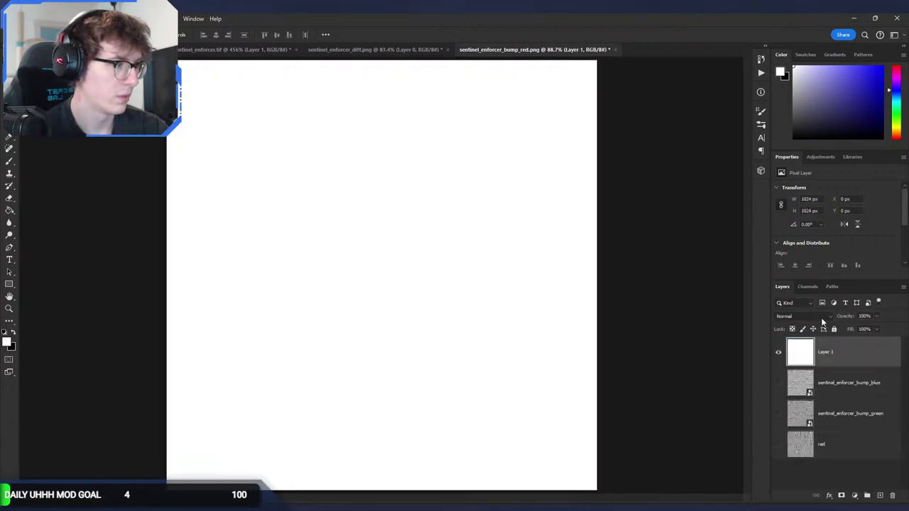
pyautogui.click(812, 287)
pyautogui.click(811, 325)
pyautogui.hotkey('ctrl', 'v')
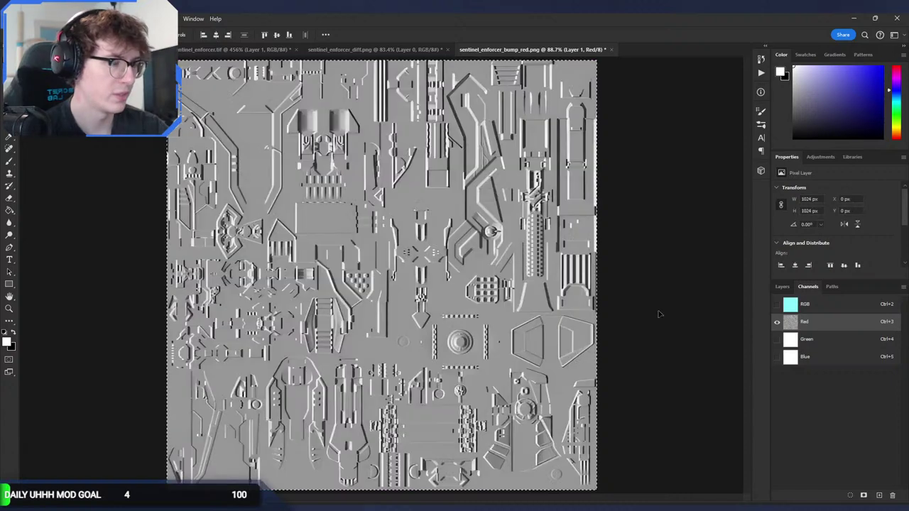
pyautogui.click(803, 304)
pyautogui.click(784, 287)
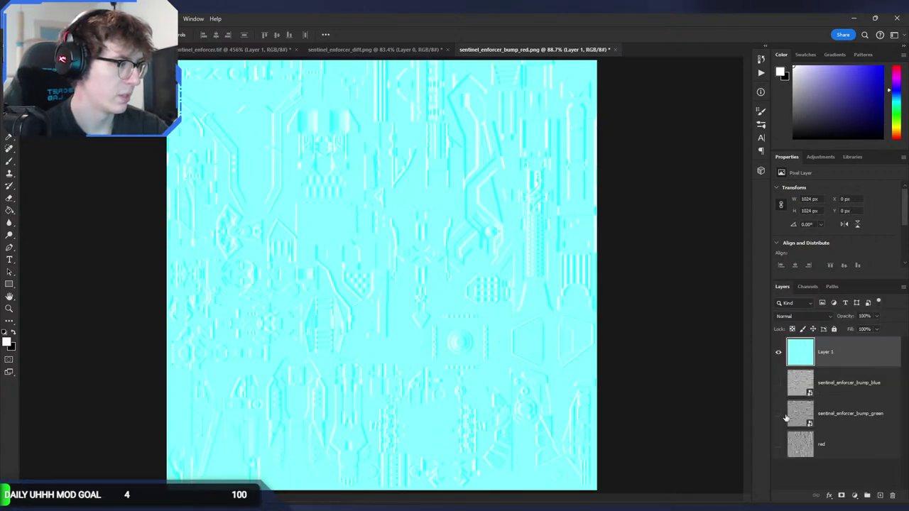
# Isolate the sentinel_enforcer_bump_green layer, copy its image, and make Layer 1 the active and only visible layer again.
pyautogui.keyDown('alt'); pyautogui.click(778, 414); pyautogui.keyUp('alt')
pyautogui.click(834, 415)
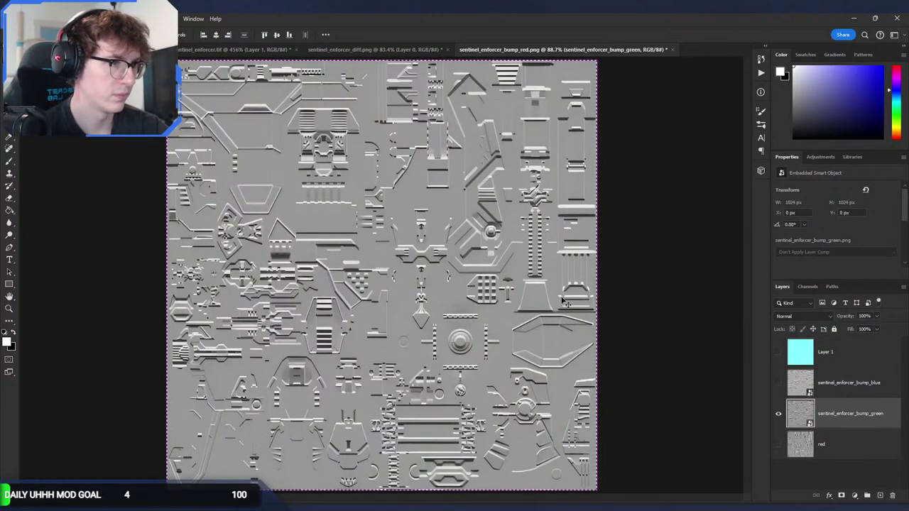
pyautogui.click(778, 413)
pyautogui.click(823, 352)
pyautogui.click(779, 352)
# Paste the copied green bump image into Layer 1's Green channel and return to the RGB composite.
pyautogui.click(808, 287)
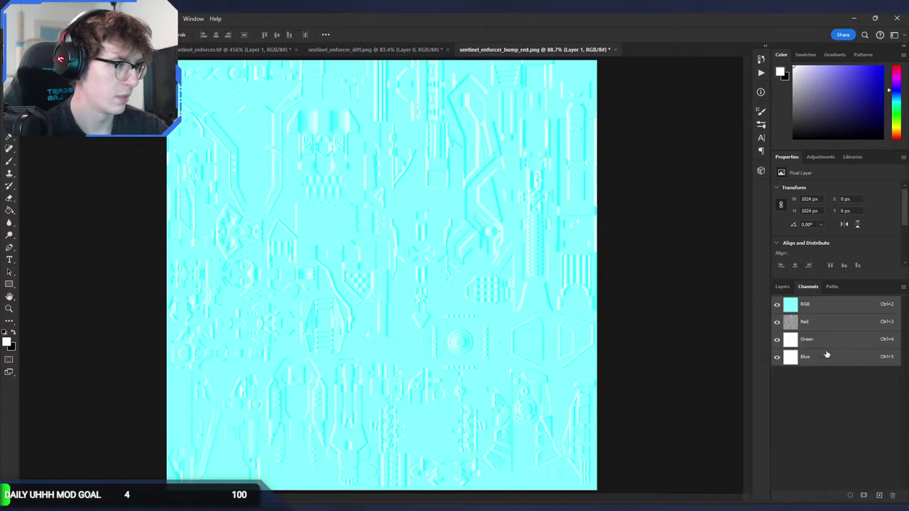
pyautogui.click(810, 339)
pyautogui.hotkey('ctrl', 'v')
pyautogui.click(817, 305)
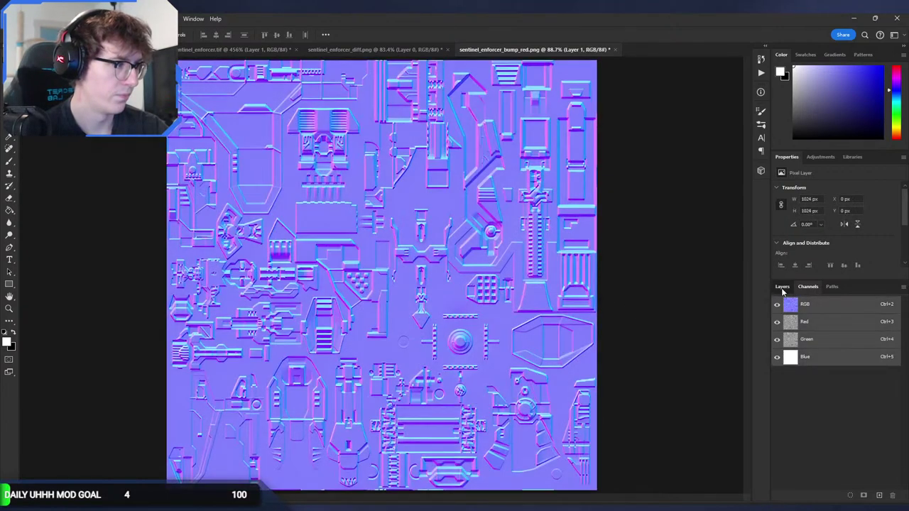
pyautogui.click(782, 286)
# Show the sentinel_enforcer_bump_blue layer to copy its image, and make Layer 1 the only visible layer again.
pyautogui.click(778, 352)
pyautogui.click(779, 382)
pyautogui.click(778, 382)
pyautogui.click(779, 352)
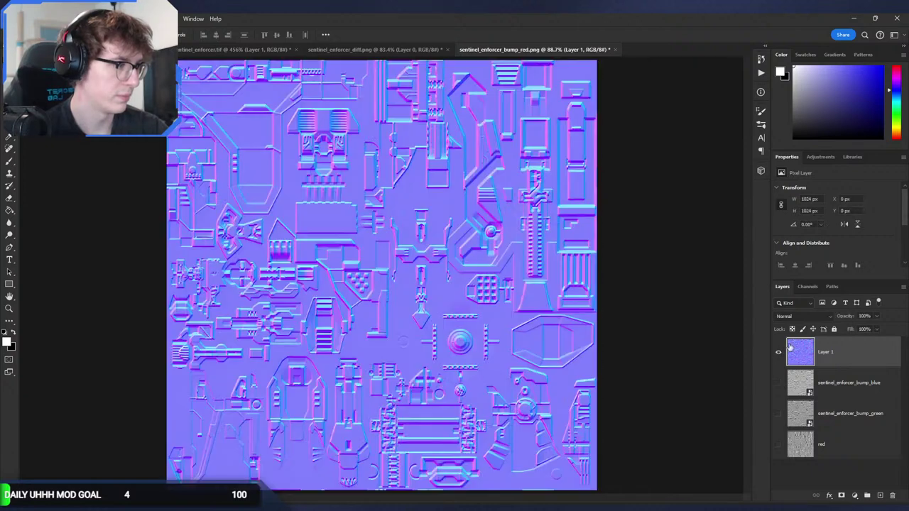
# Paste the copied image into Layer 1's Blue channel and return to the RGB composite.
pyautogui.click(807, 286)
pyautogui.click(810, 356)
pyautogui.hotkey('ctrl', 'v')
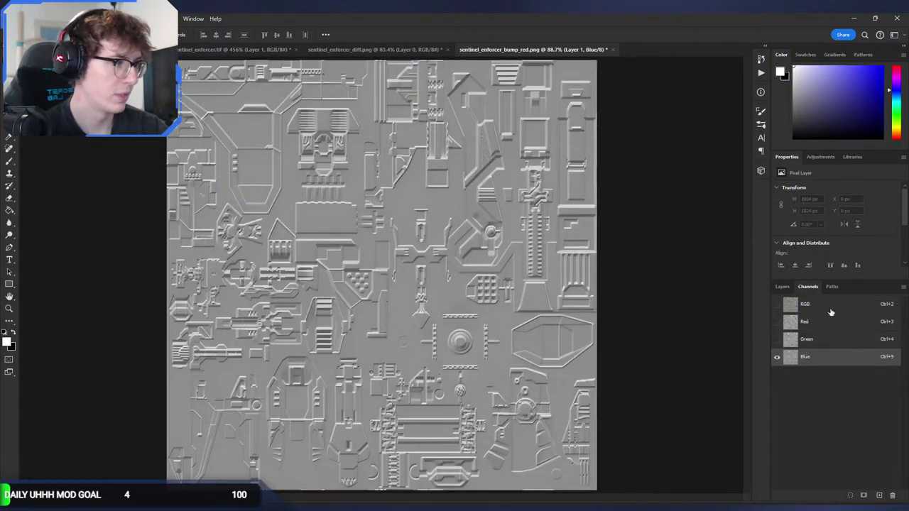
pyautogui.click(816, 305)
pyautogui.click(781, 287)
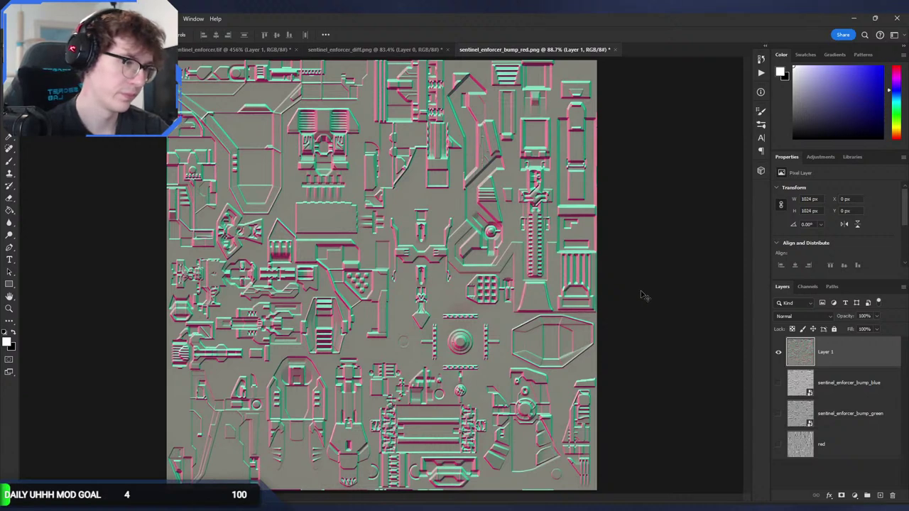
# Delete the sentinel_enforcer_bump_blue, sentinel_enforcer_bump_green and red source layers, keeping only the merged Layer 1.
pyautogui.keyDown('alt'); pyautogui.scroll(-3, 601, 291); pyautogui.keyUp('alt')
pyautogui.keyDown('alt'); pyautogui.scroll(2, 600, 291); pyautogui.keyUp('alt')
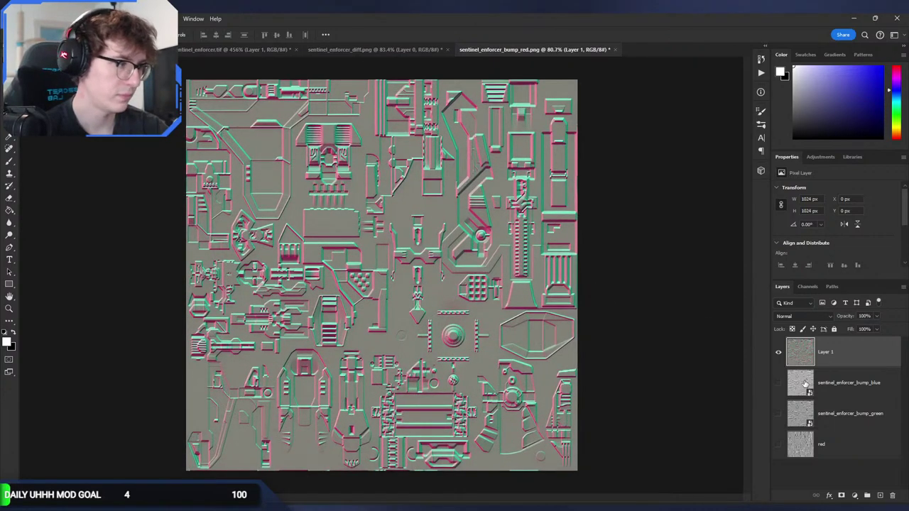
pyautogui.click(838, 384)
pyautogui.keyDown('shift'); pyautogui.click(825, 444); pyautogui.keyUp('shift')
pyautogui.press('Delete')
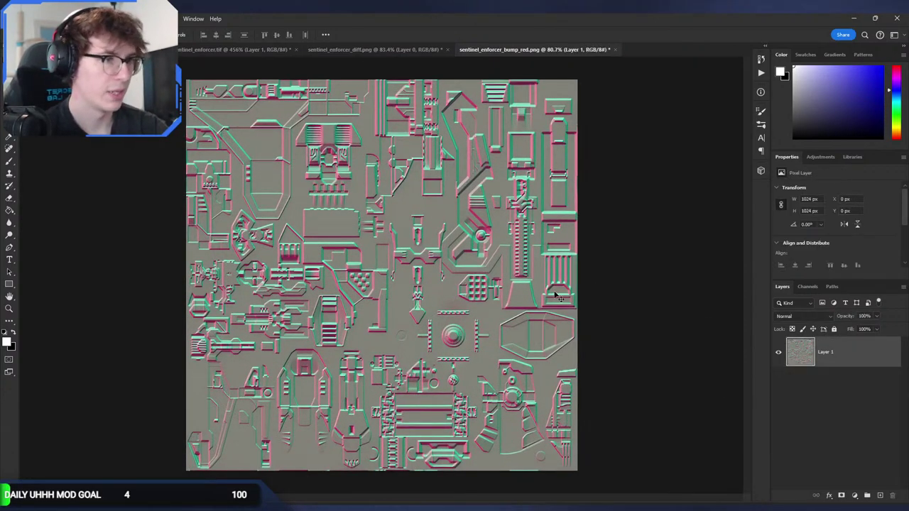
# Compare the Red, Green and Blue channels of the merged bump image, alternating mainly between Green and Blue.
pyautogui.click(808, 287)
pyautogui.click(810, 357)
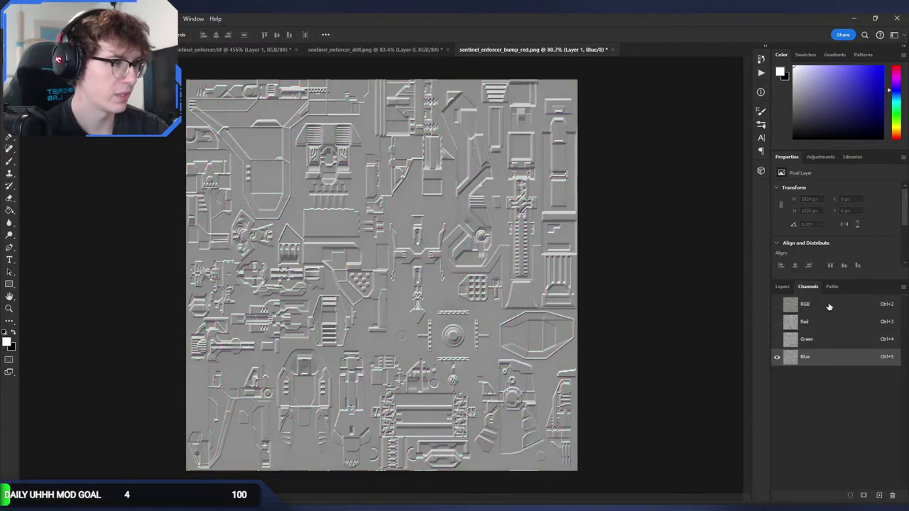
pyautogui.click(821, 338)
pyautogui.click(819, 322)
pyautogui.click(821, 339)
pyautogui.click(822, 355)
pyautogui.click(822, 333)
pyautogui.click(824, 339)
pyautogui.click(824, 357)
pyautogui.click(825, 344)
pyautogui.click(826, 357)
pyautogui.click(826, 344)
pyautogui.click(826, 357)
pyautogui.click(827, 345)
pyautogui.click(827, 357)
pyautogui.click(829, 342)
pyautogui.click(830, 354)
pyautogui.click(830, 341)
pyautogui.click(828, 328)
pyautogui.click(828, 356)
pyautogui.click(828, 344)
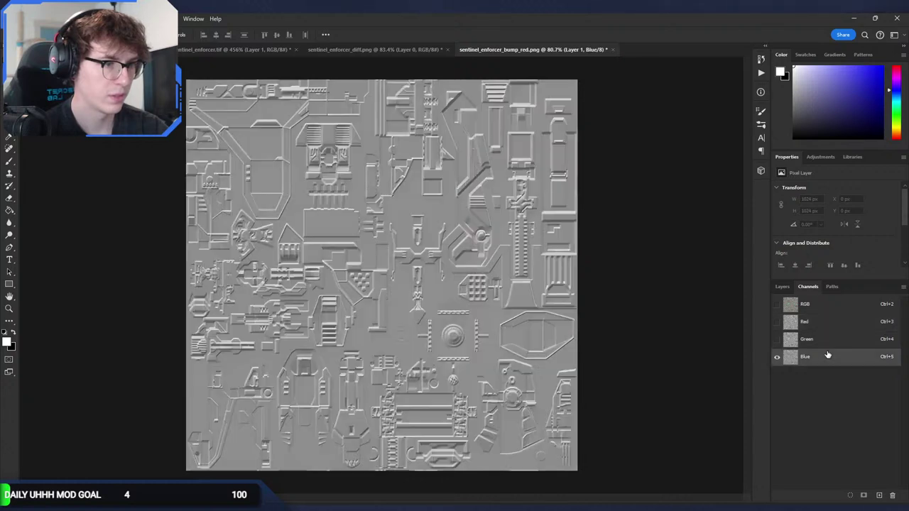
pyautogui.click(829, 355)
pyautogui.click(827, 344)
pyautogui.click(827, 356)
pyautogui.click(827, 343)
pyautogui.click(827, 356)
pyautogui.click(827, 344)
pyautogui.click(827, 357)
pyautogui.click(826, 342)
pyautogui.click(826, 350)
pyautogui.click(825, 343)
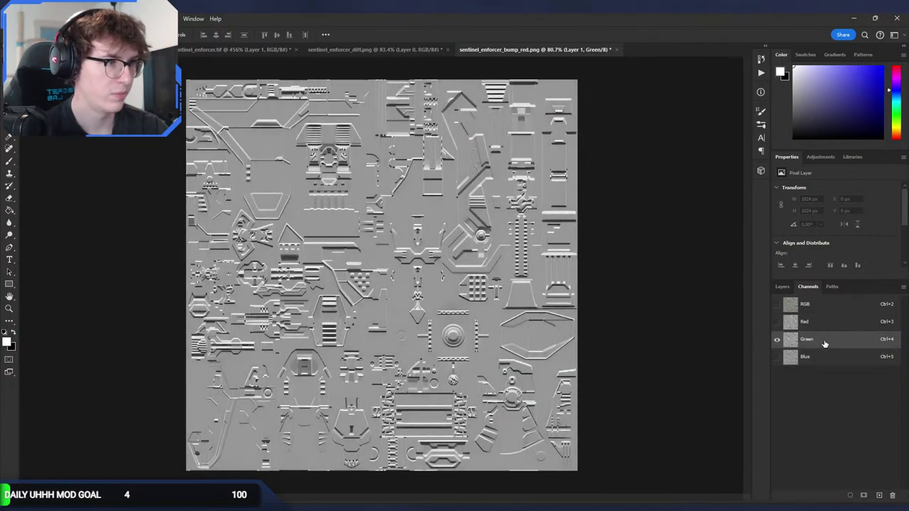
pyautogui.click(818, 305)
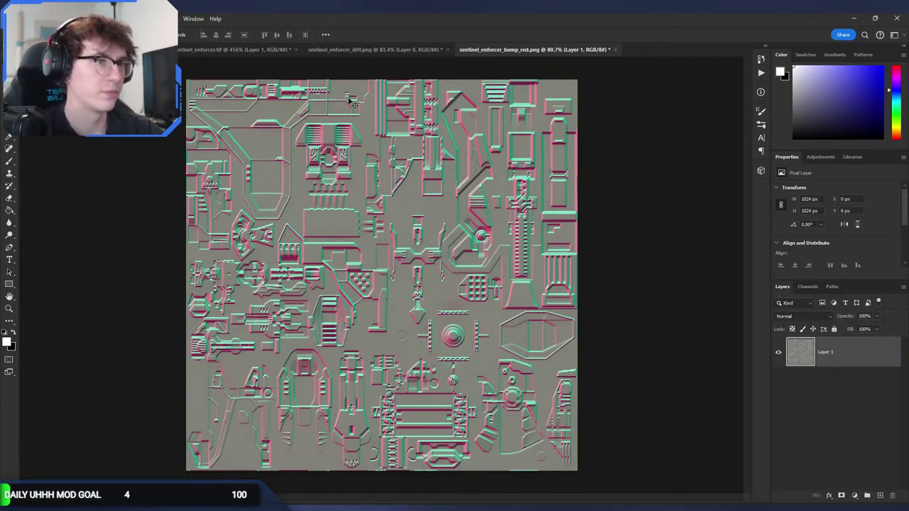
# Switch to File Explorer and open the old folder inside the sentinel_enforcer bitmaps folder.
pyautogui.click(348, 50)
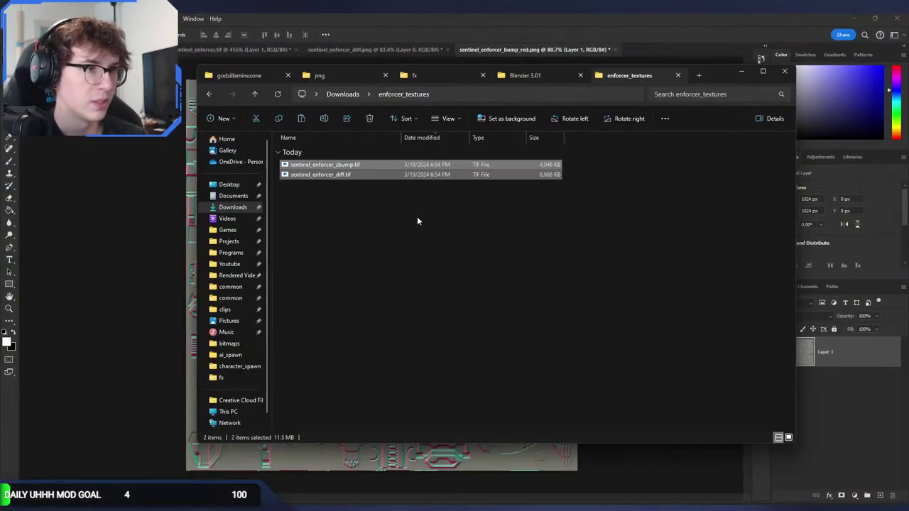
pyautogui.moveTo(418, 238); pyautogui.dragTo(298, 171)
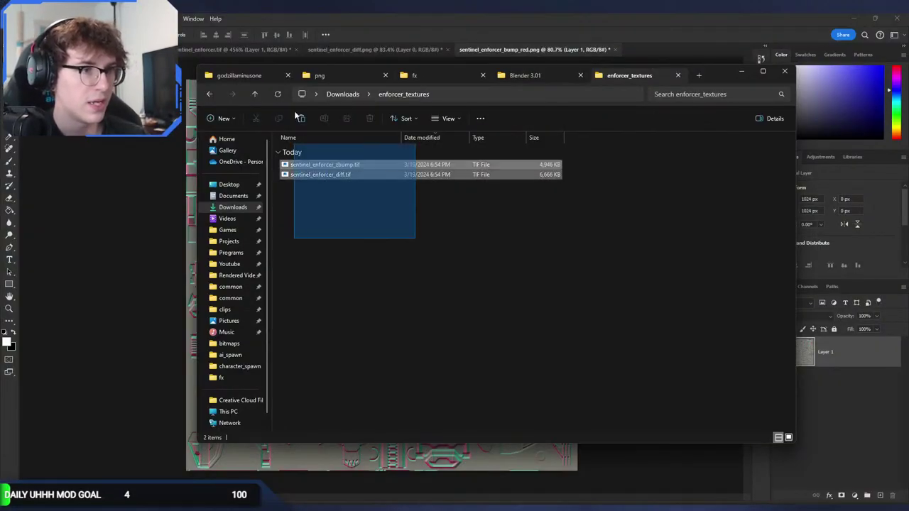
pyautogui.click(336, 75)
pyautogui.click(209, 94)
pyautogui.press('Delete')
pyautogui.doubleClick(307, 165)
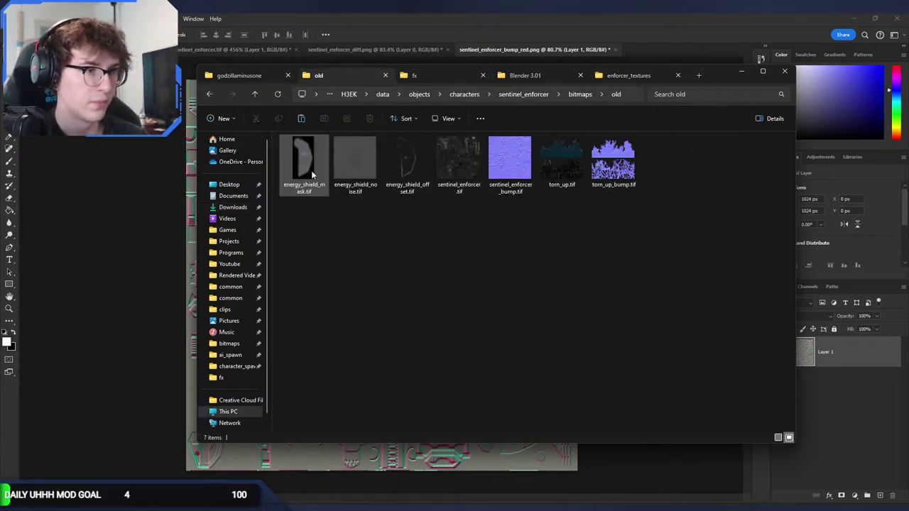
# Move the three energy_shield textures, torn_up.tif and torn_up_bump.tif from the old folder up into the bitmaps folder.
pyautogui.click(556, 183)
pyautogui.moveTo(681, 229); pyautogui.dragTo(552, 160)
pyautogui.keyDown('ctrl'); pyautogui.moveTo(409, 223); pyautogui.dragTo(303, 159); pyautogui.keyUp('ctrl')
pyautogui.hotkey('ctrl', 'x')
pyautogui.click(209, 94)
pyautogui.hotkey('ctrl', 'v')
# Open sentinel_enforcer_bump.tif from the old folder in Photoshop as a separate document.
pyautogui.doubleClick(304, 160)
pyautogui.click(502, 171)
pyautogui.moveTo(502, 172); pyautogui.dragTo(655, 47)
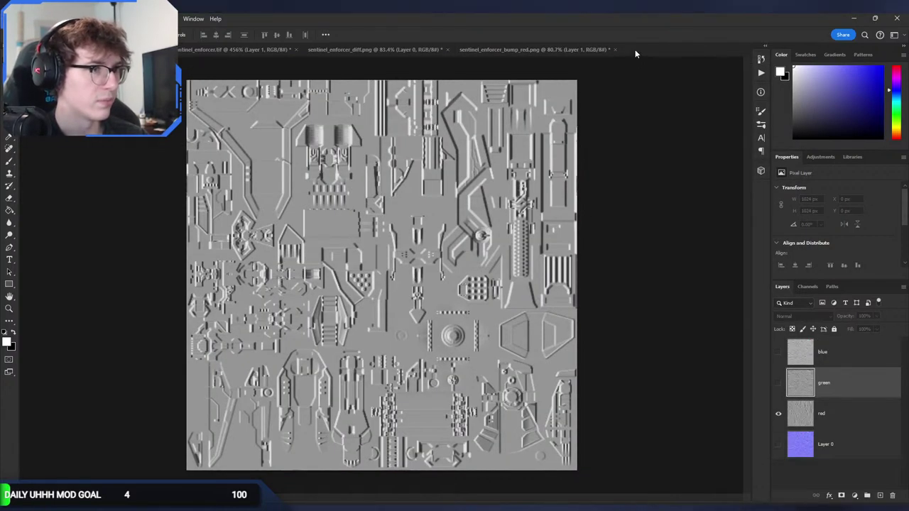
# Delete the blue, green and red layers from the old bump texture and make Layer 0 visible.
pyautogui.click(811, 446)
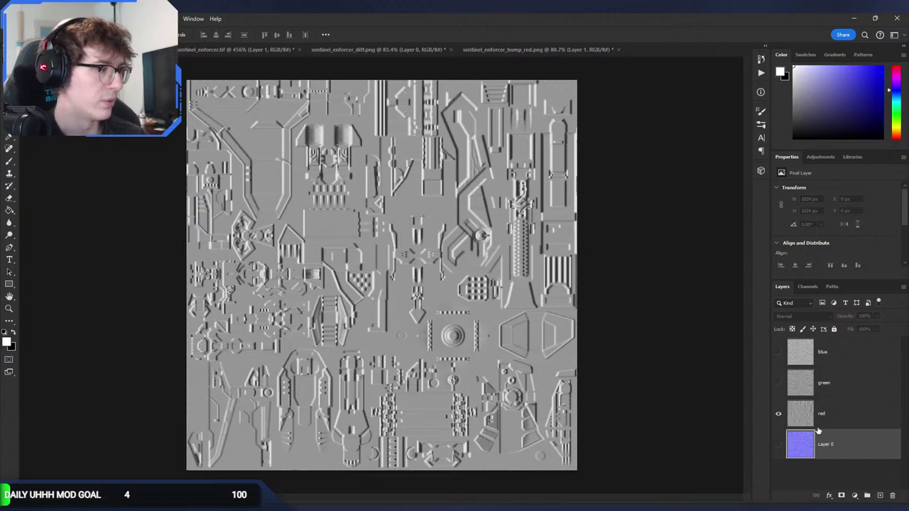
pyautogui.click(826, 359)
pyautogui.keyDown('shift'); pyautogui.click(829, 416); pyautogui.keyUp('shift')
pyautogui.press('Delete')
pyautogui.click(778, 352)
# Examine the original bump texture's Blue channel up close and compare it with the Green channel.
pyautogui.click(807, 287)
pyautogui.click(809, 357)
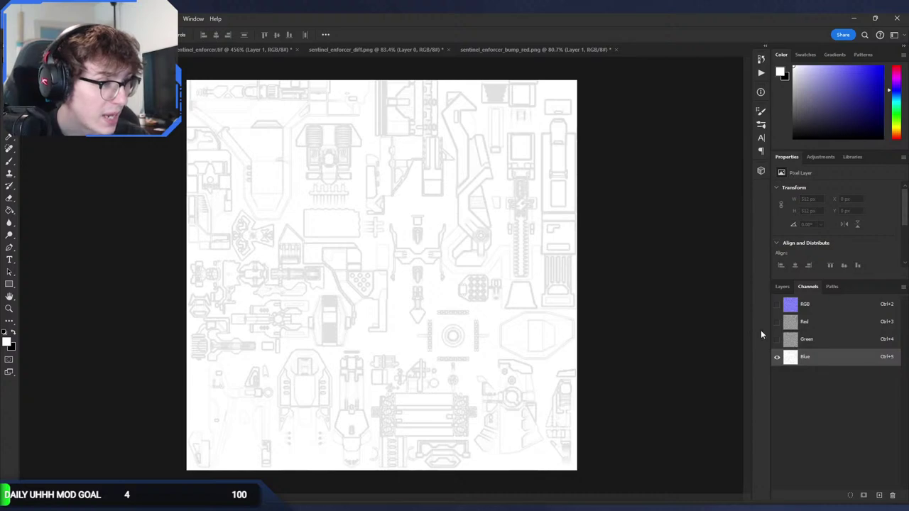
pyautogui.scroll(5, 544, 299)
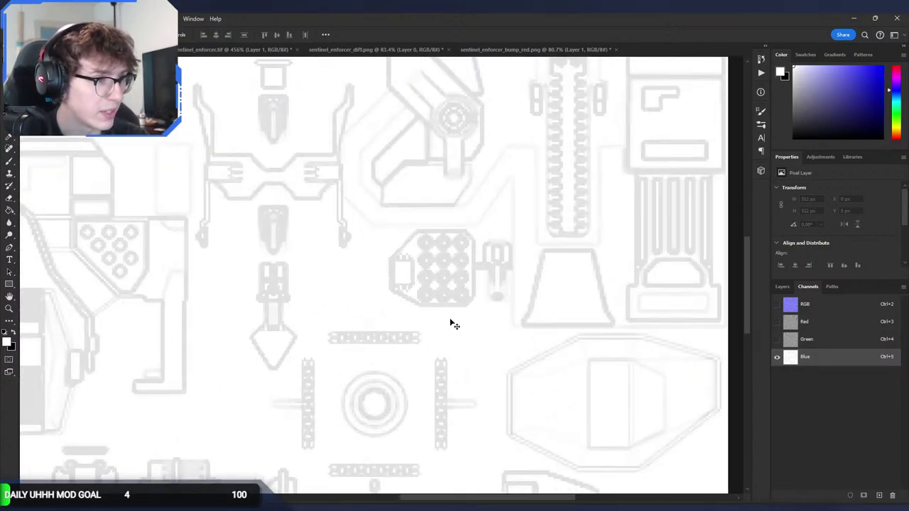
pyautogui.scroll(-6, 451, 321)
pyautogui.scroll(2, 450, 322)
pyautogui.scroll(-1, 450, 322)
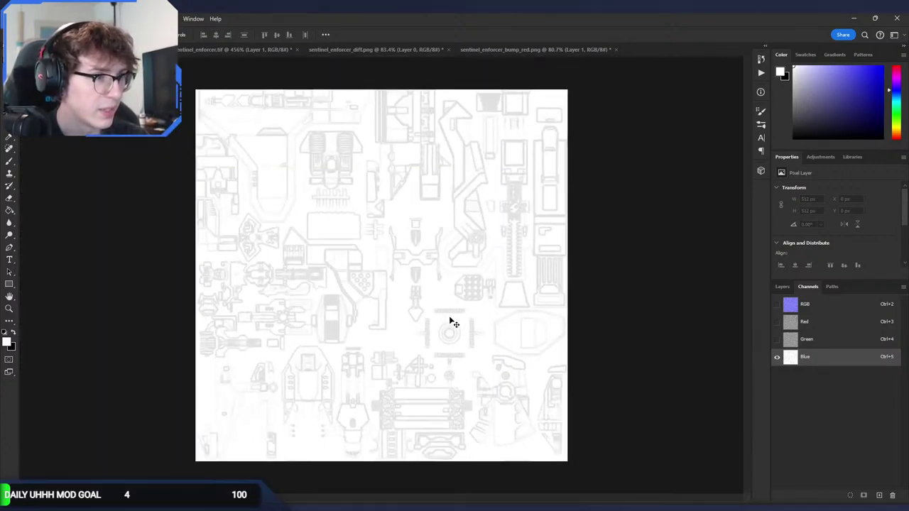
pyautogui.scroll(4, 451, 322)
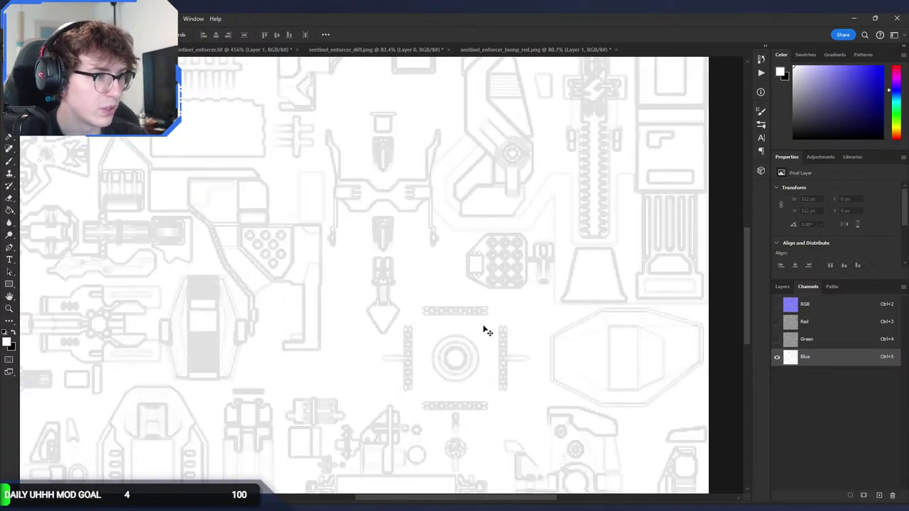
pyautogui.click(803, 341)
pyautogui.click(804, 357)
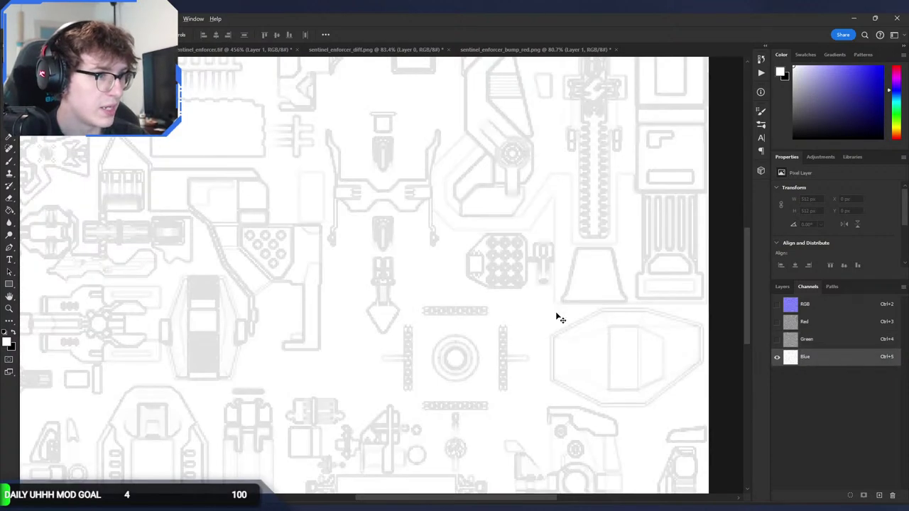
# Copy the original bump texture's Blue channel into a new layer above Layer 0 and hide Layer 0.
pyautogui.scroll(-3, 534, 319)
pyautogui.scroll(-2, 531, 318)
pyautogui.click(810, 304)
pyautogui.click(782, 286)
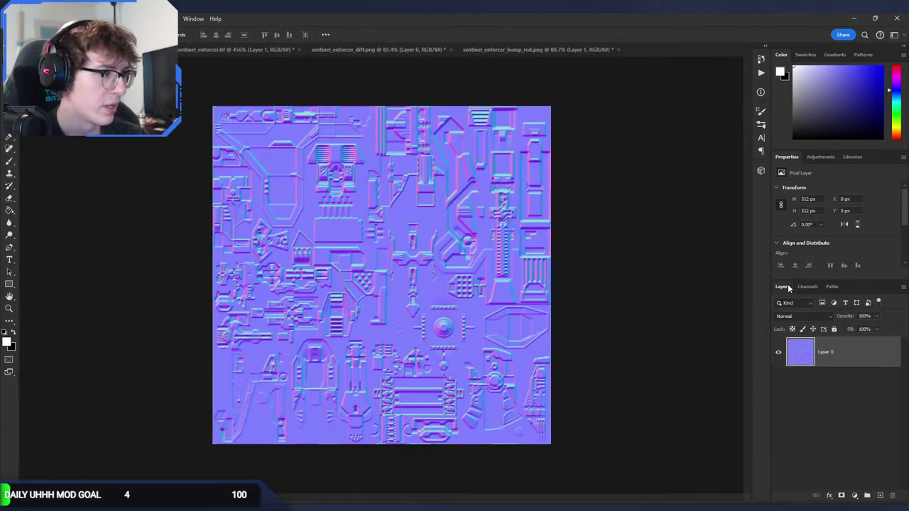
pyautogui.click(881, 495)
pyautogui.hotkey('ctrl', 'v')
pyautogui.click(778, 382)
# Save the blue channel image as sentinel_enforcer_bump_blue in PNG format, inside a new folder named png within bitmaps.
pyautogui.hotkey('ctrl', 'shift', 's')
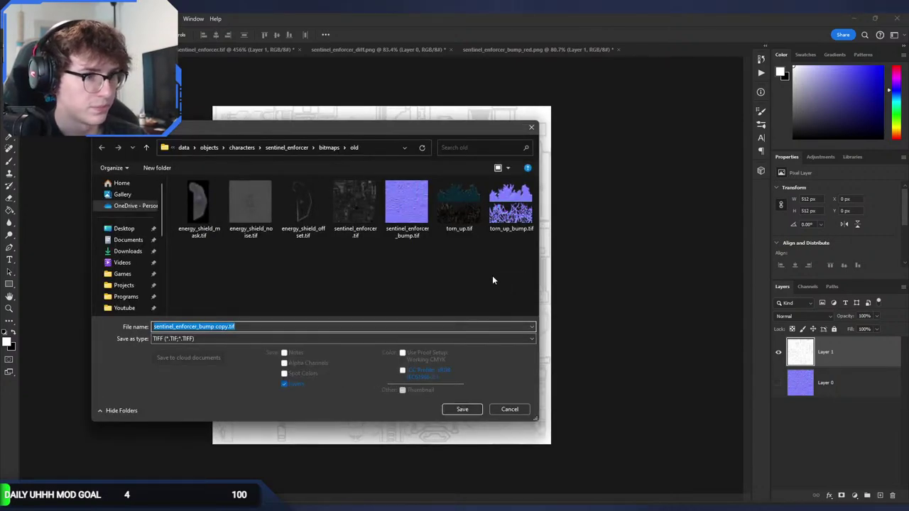
pyautogui.click(328, 147)
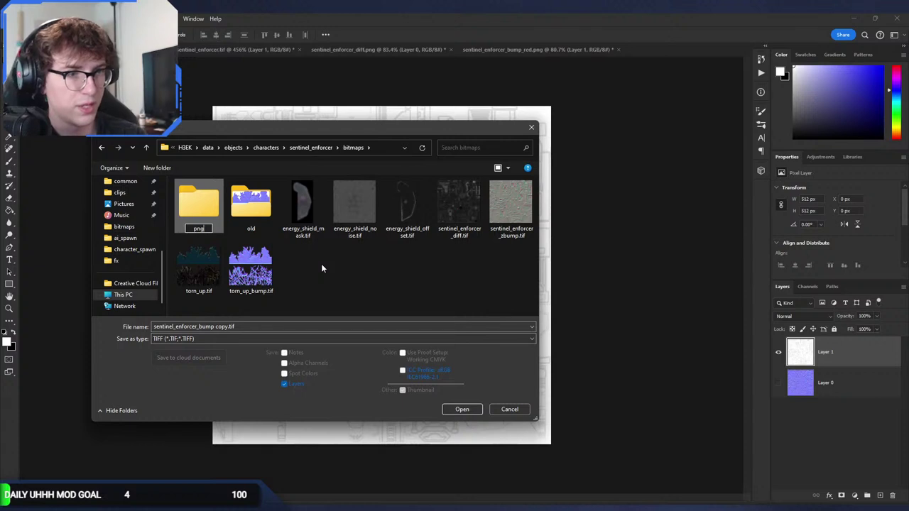
pyautogui.press('Return')
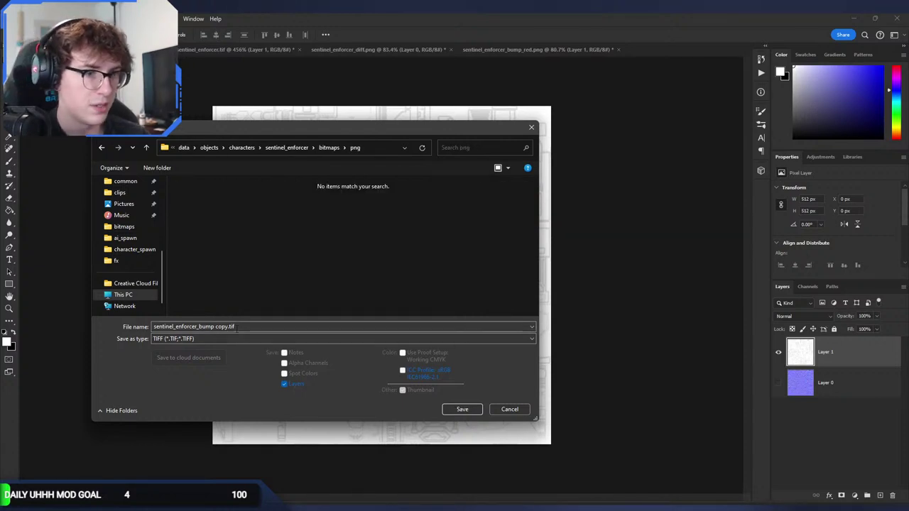
pyautogui.click(278, 339)
pyautogui.click(206, 483)
pyautogui.click(220, 327)
pyautogui.doubleClick(221, 326)
pyautogui.press('BackSpace')
pyautogui.press('BackSpace')
pyautogui.write('_blue')
pyautogui.press('Return')
pyautogui.press('Return')
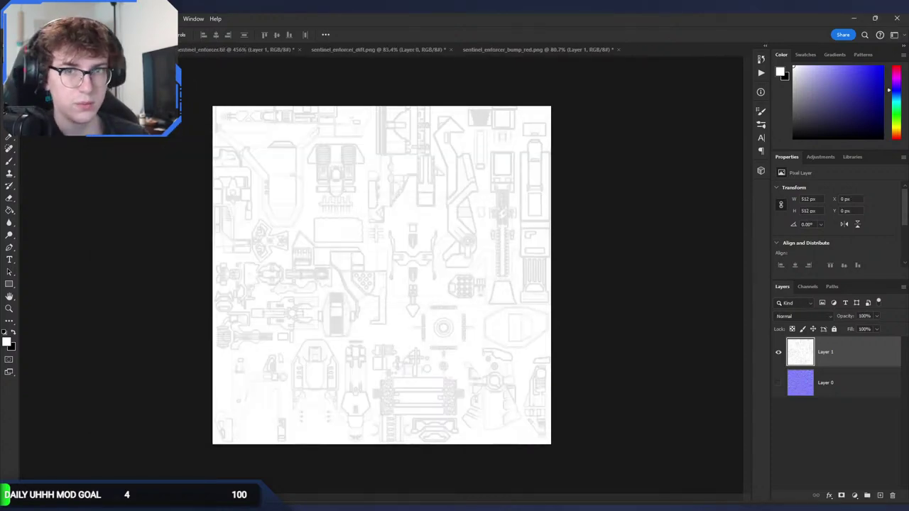
# Open the png folder inside bitmaps in File Explorer and hand sentinel_enforcer_bump_blue.png over to another window.
pyautogui.click(325, 508)
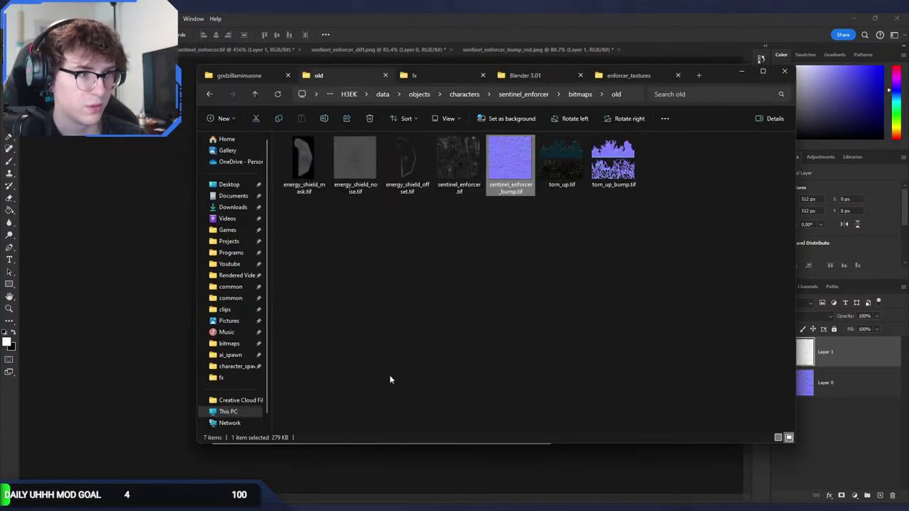
pyautogui.click(581, 93)
pyautogui.doubleClick(356, 160)
pyautogui.moveTo(304, 162); pyautogui.dragTo(142, 284)
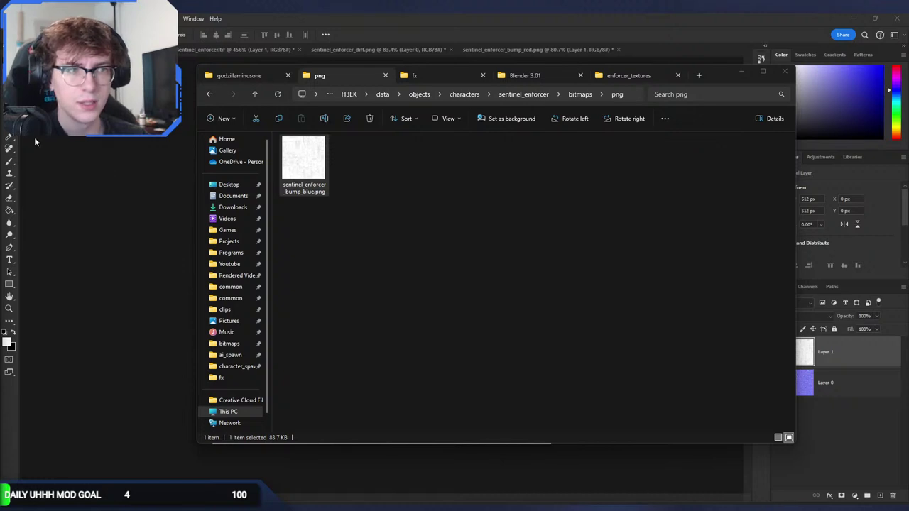
# Place sentinel_enforcer_bump_blue (1).png into the sentinel_enforcer_bump_red.png document at full canvas size and move it below Layer 1.
pyautogui.click(548, 54)
pyautogui.hotkey('ctrl', 'z')
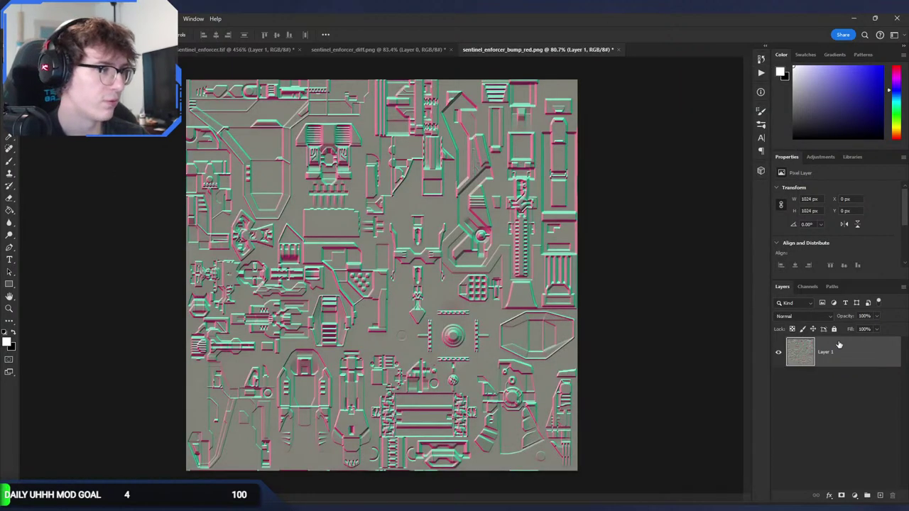
pyautogui.click(880, 495)
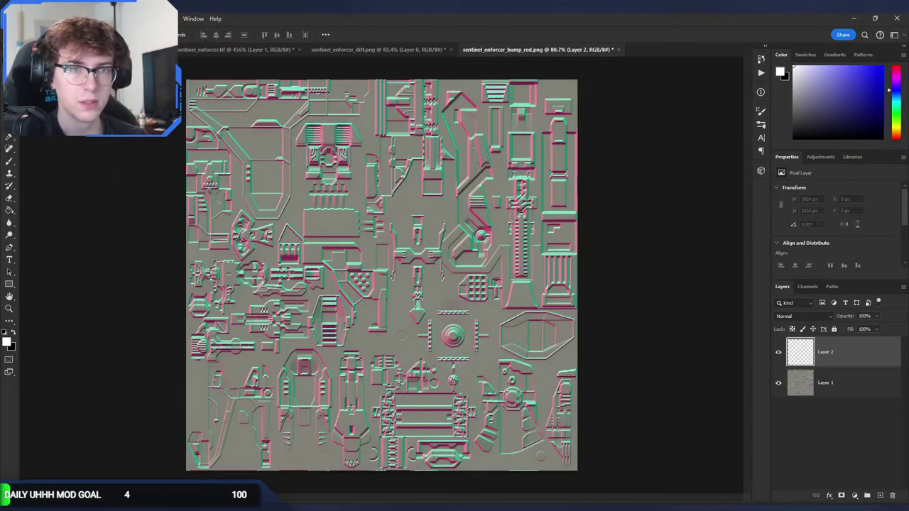
pyautogui.moveTo(0, 206); pyautogui.dragTo(278, 207)
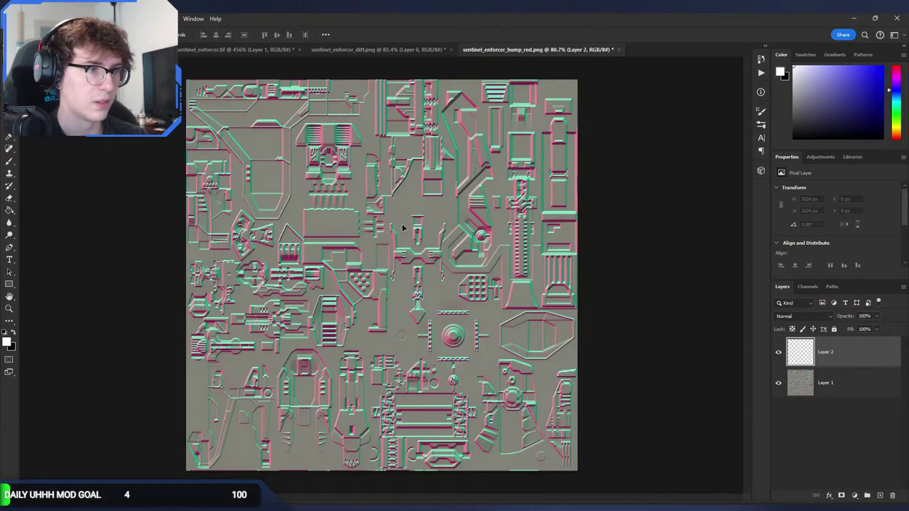
pyautogui.press('Return')
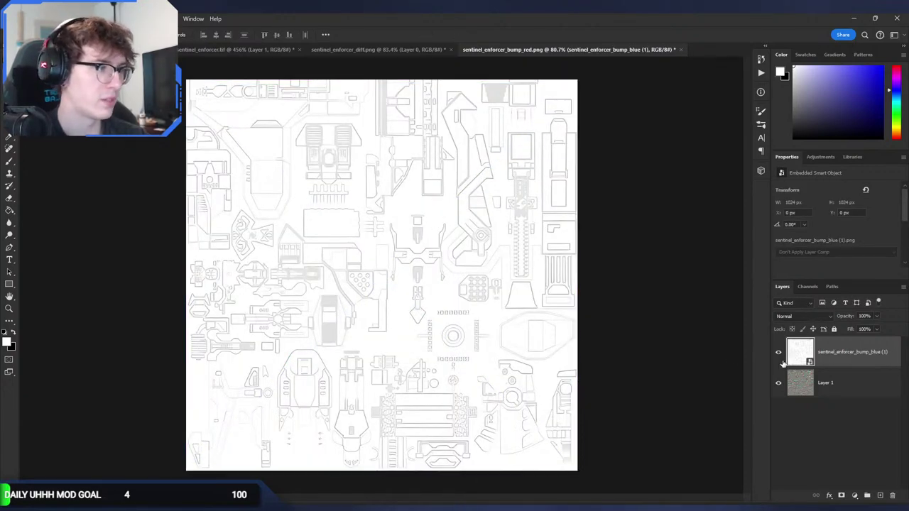
pyautogui.moveTo(829, 355); pyautogui.dragTo(831, 424)
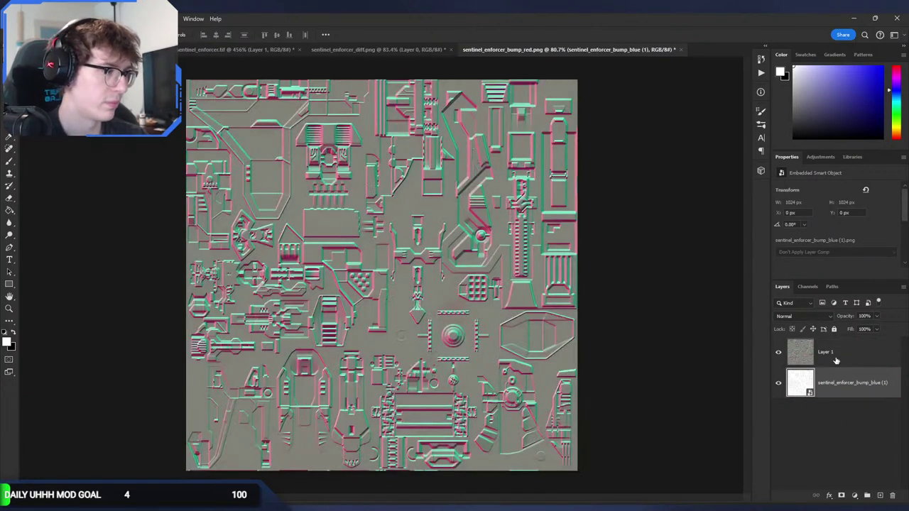
# Copy the placed blue image into Layer 1's Blue channel, remove the placed layer and return to the full RGB view.
pyautogui.click(807, 287)
pyautogui.click(813, 356)
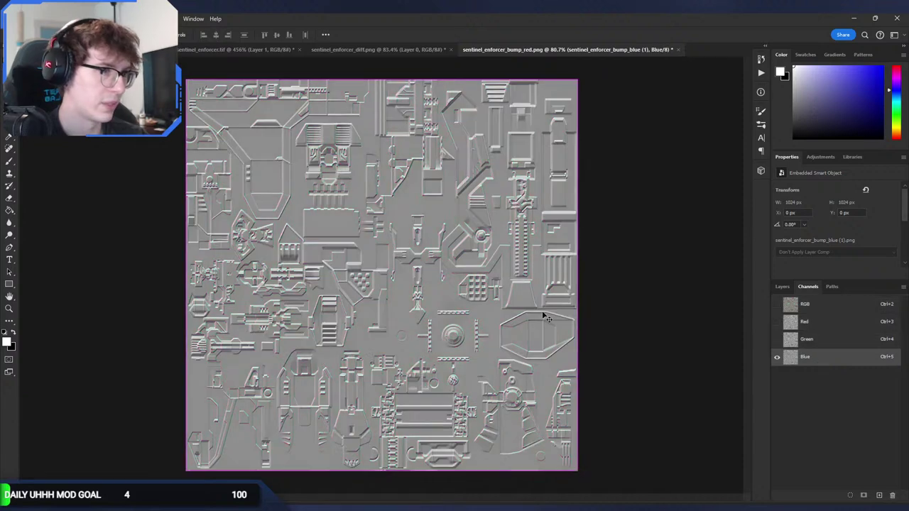
pyautogui.click(807, 305)
pyautogui.click(783, 287)
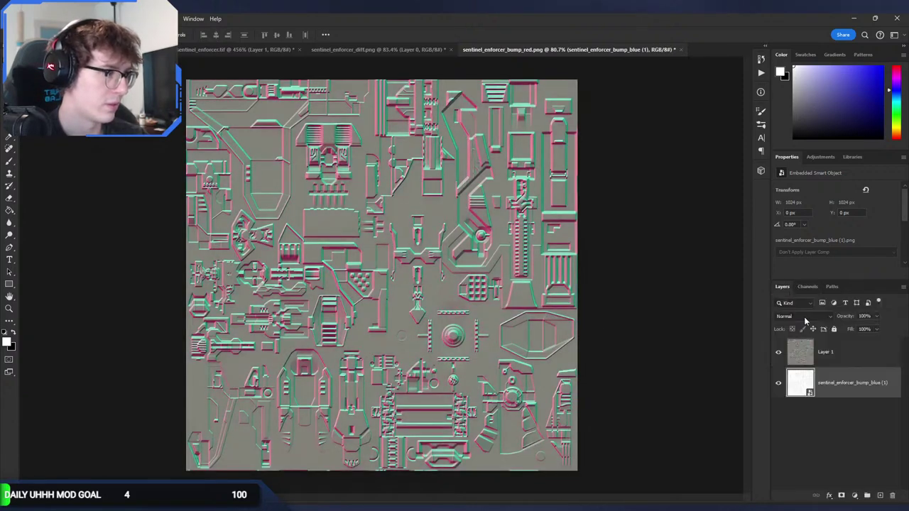
pyautogui.click(779, 352)
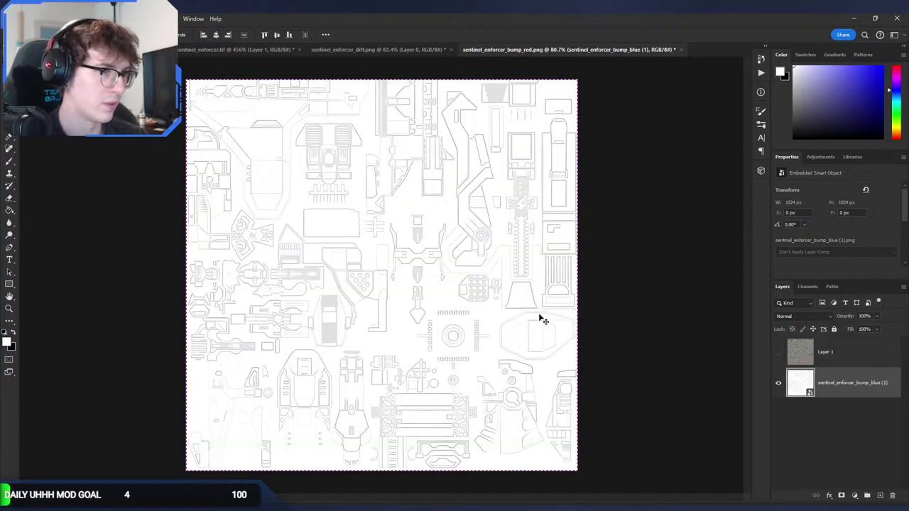
pyautogui.click(778, 353)
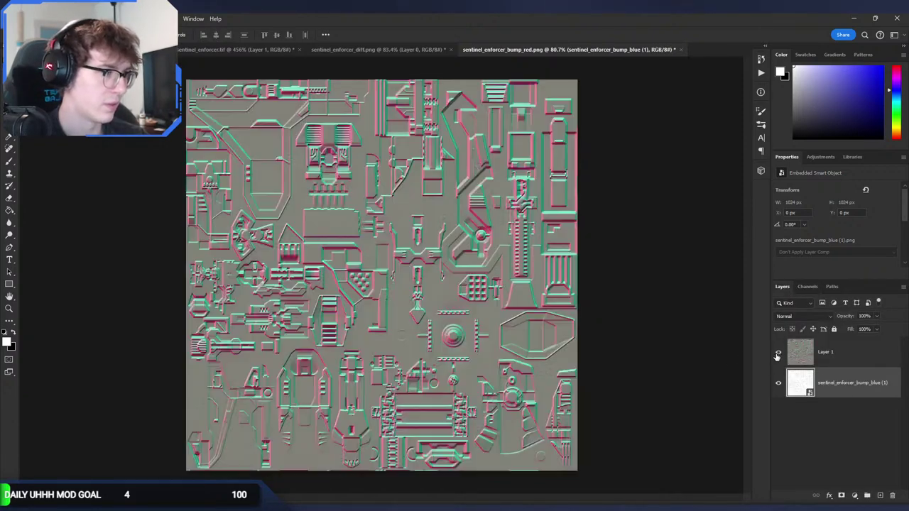
pyautogui.click(807, 286)
pyautogui.click(806, 357)
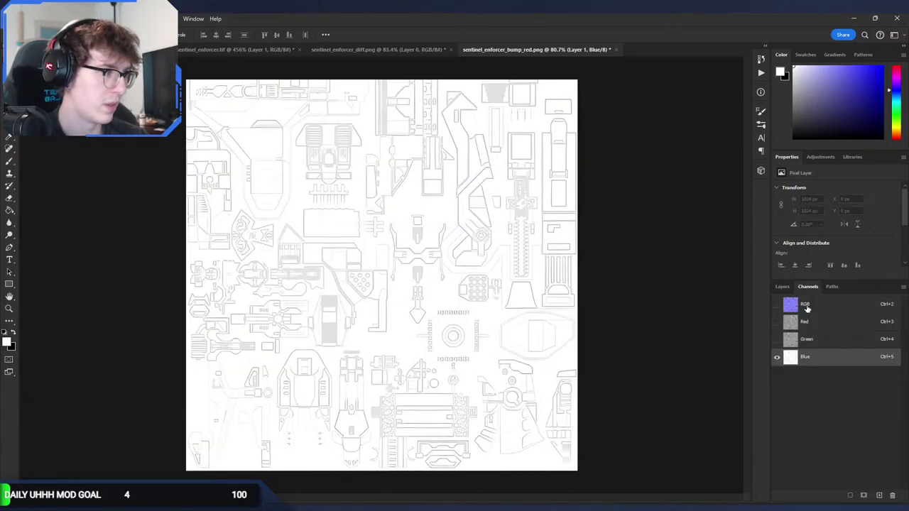
pyautogui.click(805, 304)
pyautogui.click(782, 287)
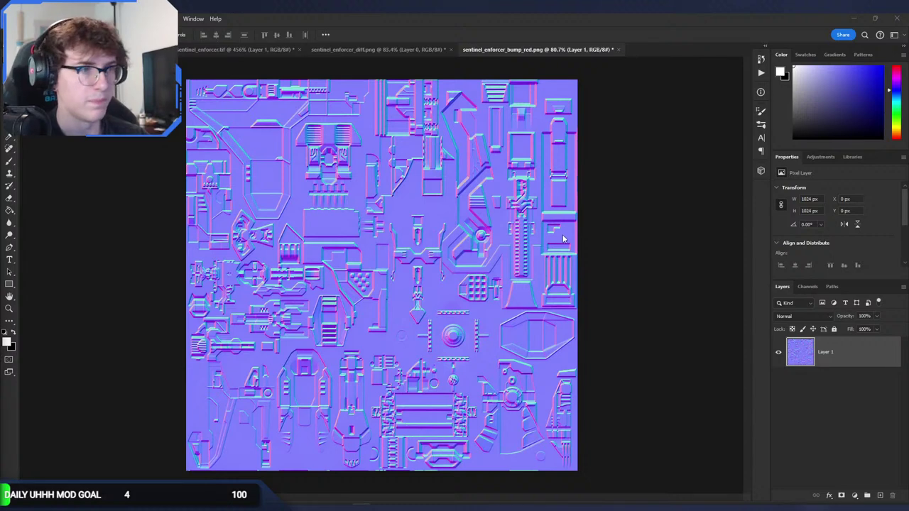
# Paste the new sentinel_enforcer_diff.tif and sentinel_enforcer_zbump.tif into the bitmaps folder, replacing the existing files.
pyautogui.hotkey('alt', 'Tab')
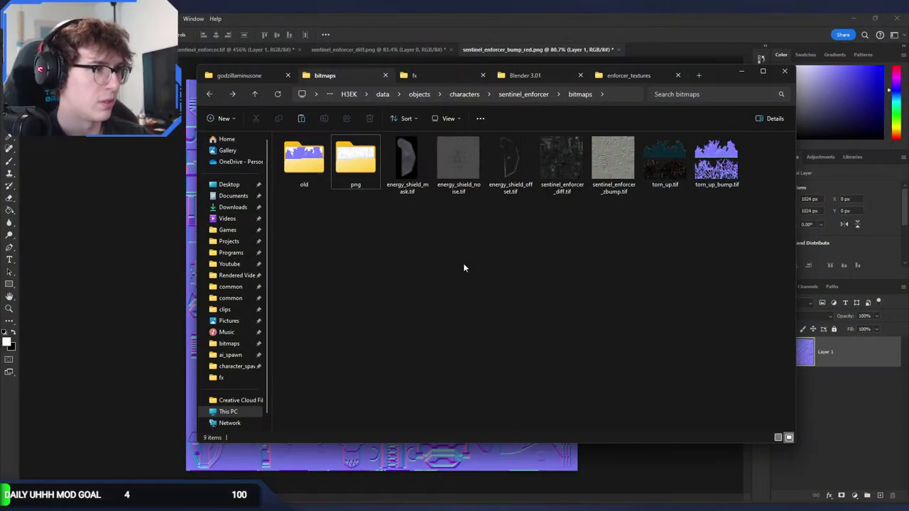
pyautogui.hotkey('ctrl', 'v')
pyautogui.click(436, 186)
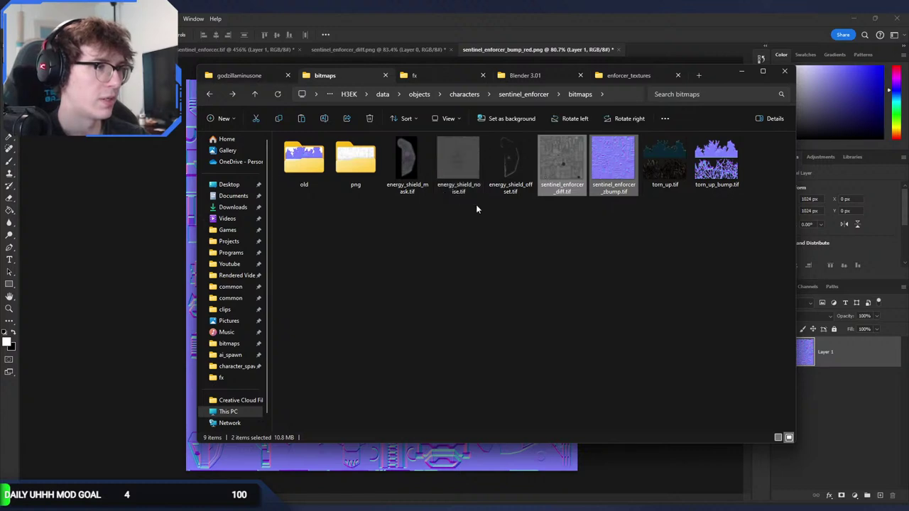
pyautogui.click(650, 243)
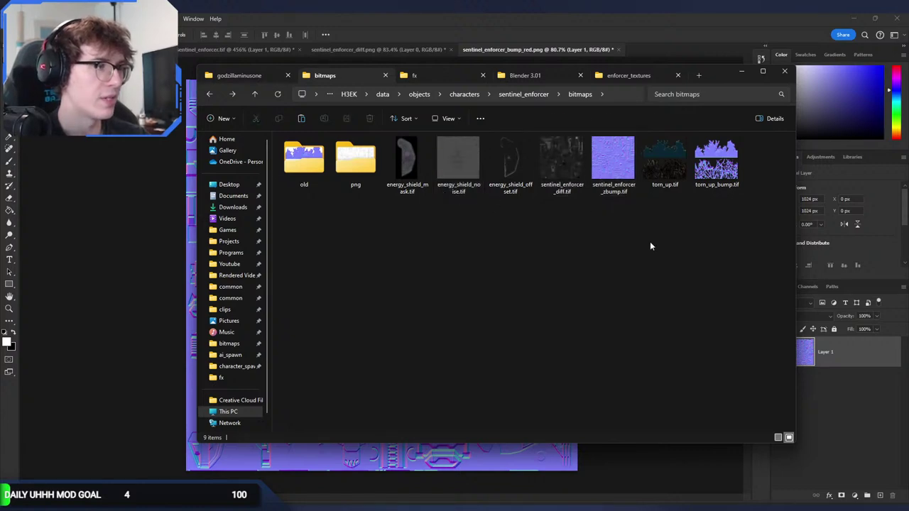
# Close the bump and diffuse documents without saving, and quit Photoshop, discarding the changes to sentinel_enforcer.tif.
pyautogui.click(555, 57)
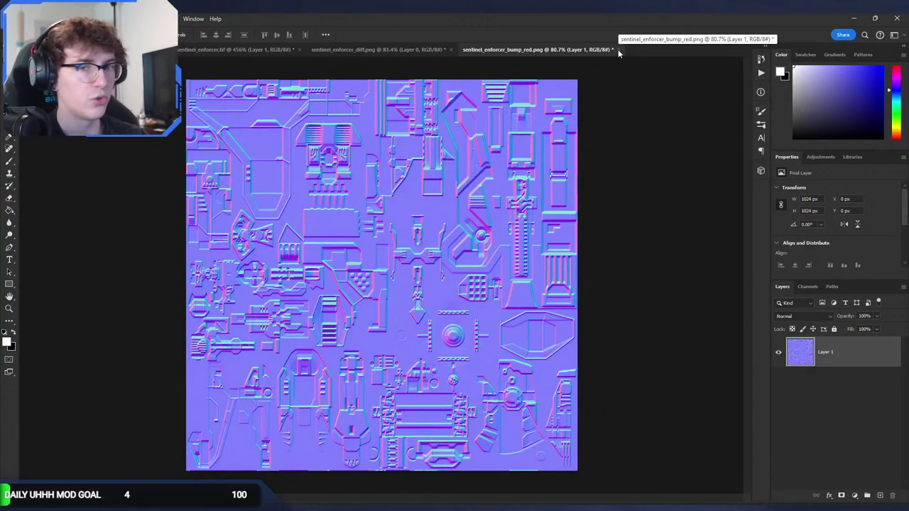
pyautogui.click(618, 49)
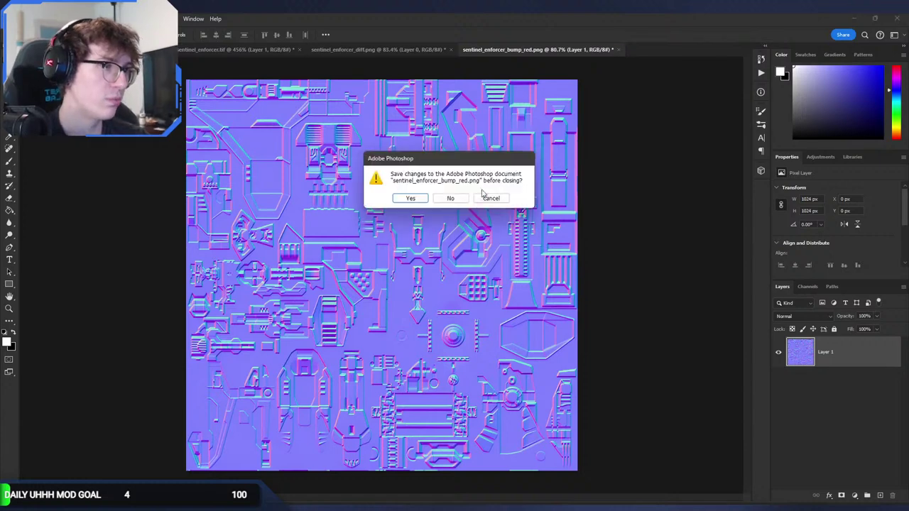
pyautogui.click(450, 198)
pyautogui.click(422, 50)
pyautogui.click(450, 48)
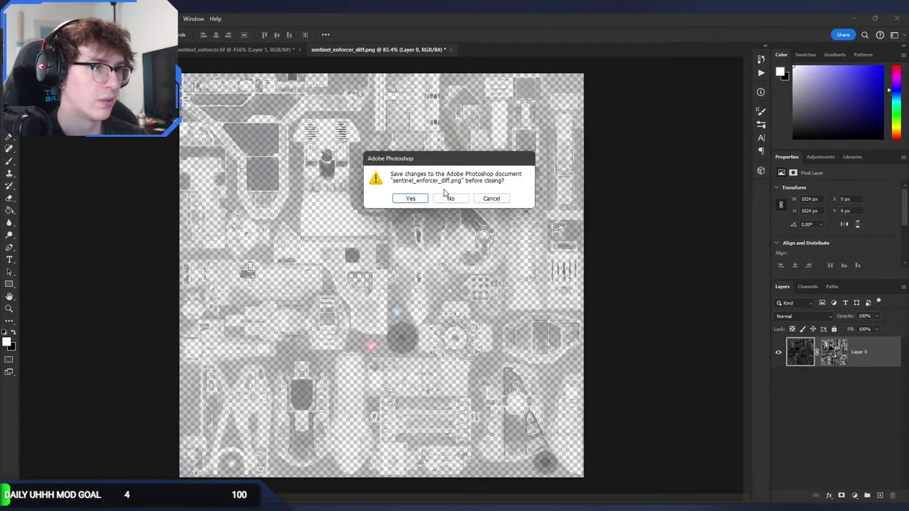
pyautogui.click(450, 198)
pyautogui.click(304, 48)
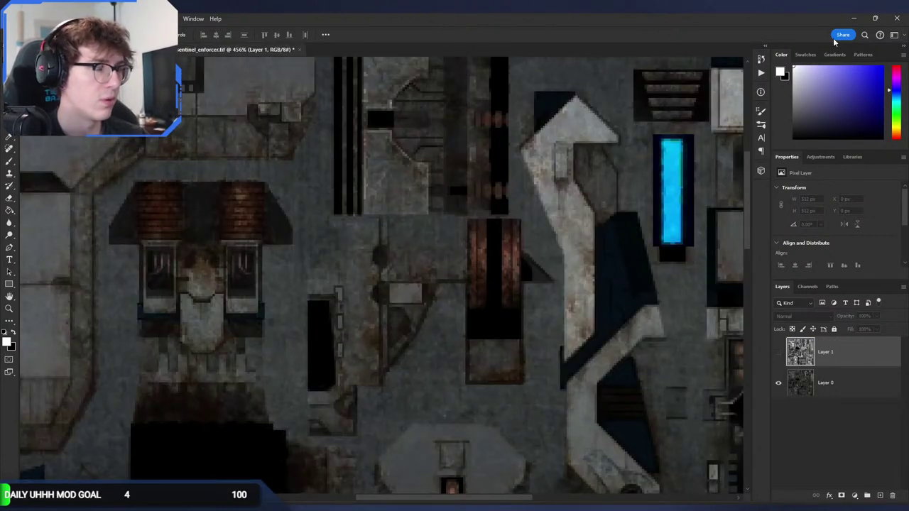
pyautogui.click(897, 18)
pyautogui.click(451, 196)
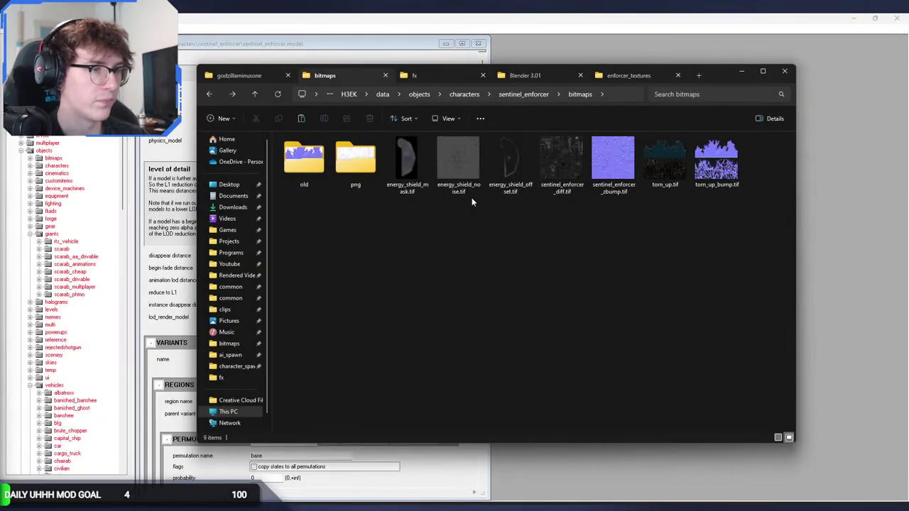
# Switch to the Sapien game window, fly the camera to the sentinel enforcer and freeze the game with game_speed 0.
pyautogui.click(734, 504)
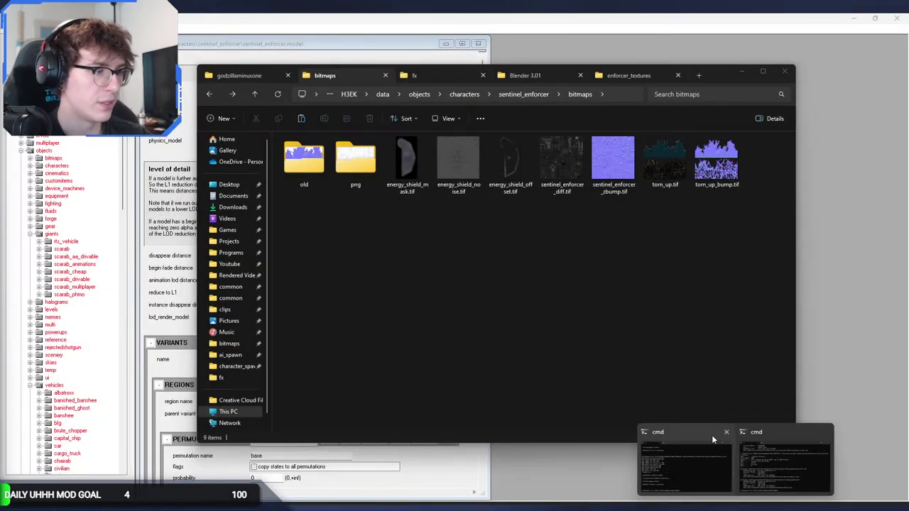
pyautogui.click(646, 471)
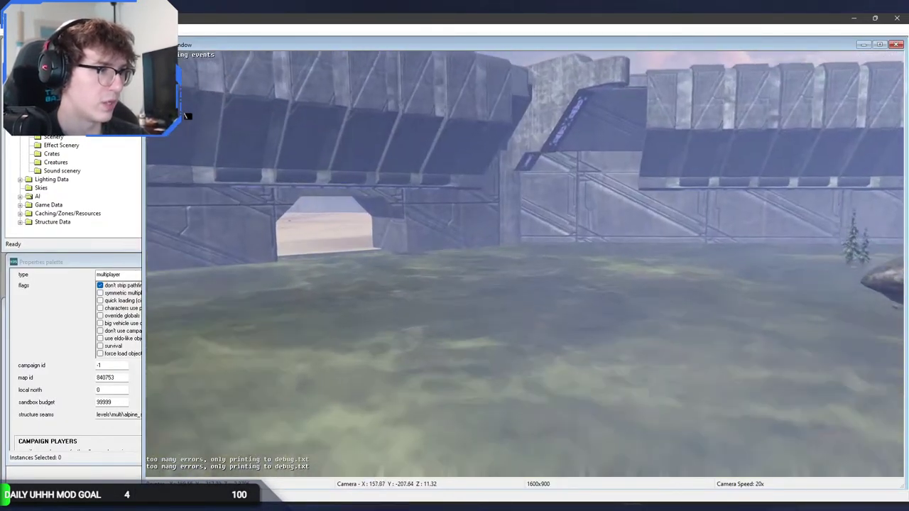
pyautogui.press('w')
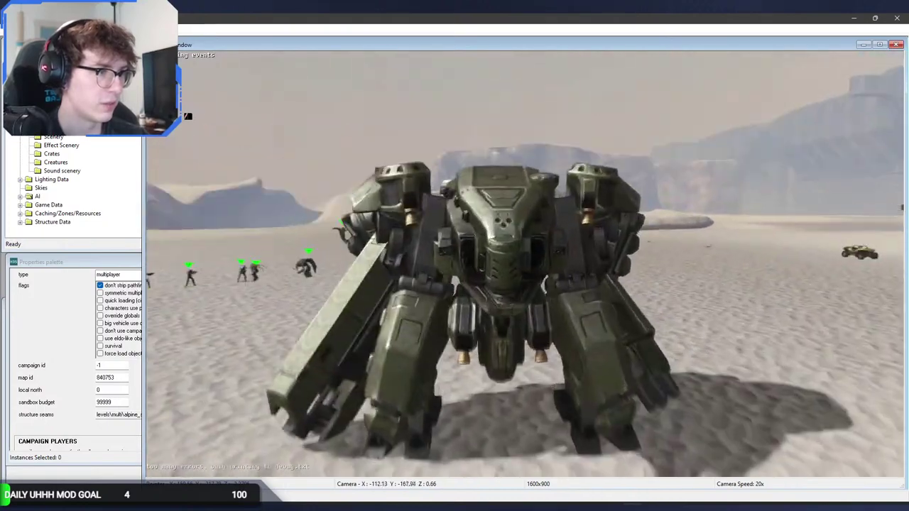
pyautogui.press('w')
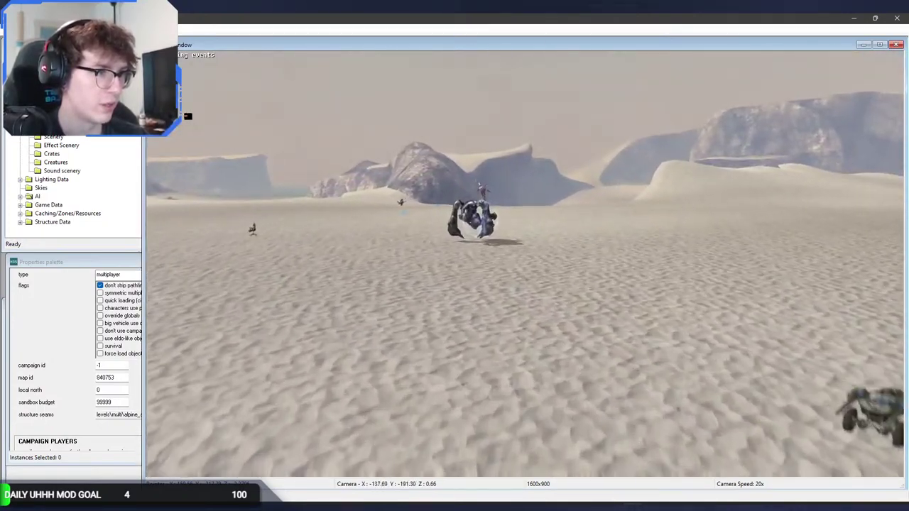
pyautogui.press('w')
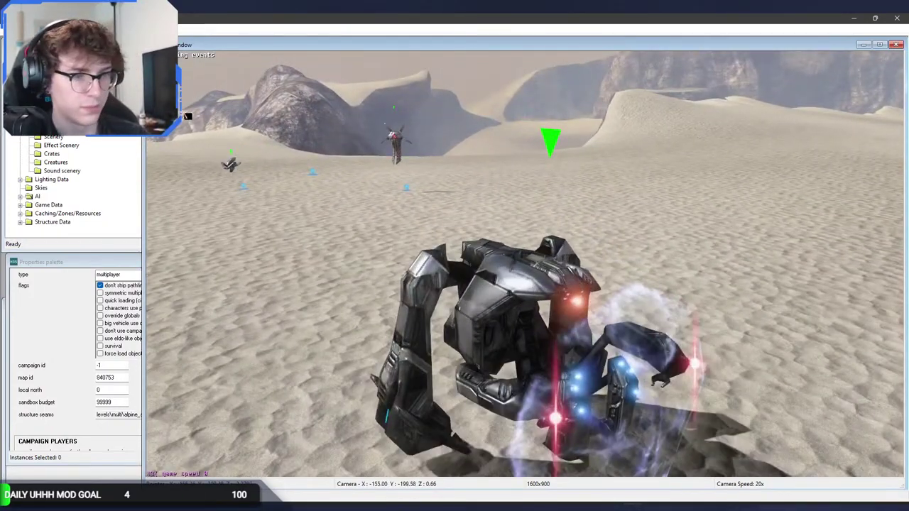
pyautogui.press('Return')
pyautogui.press('s')
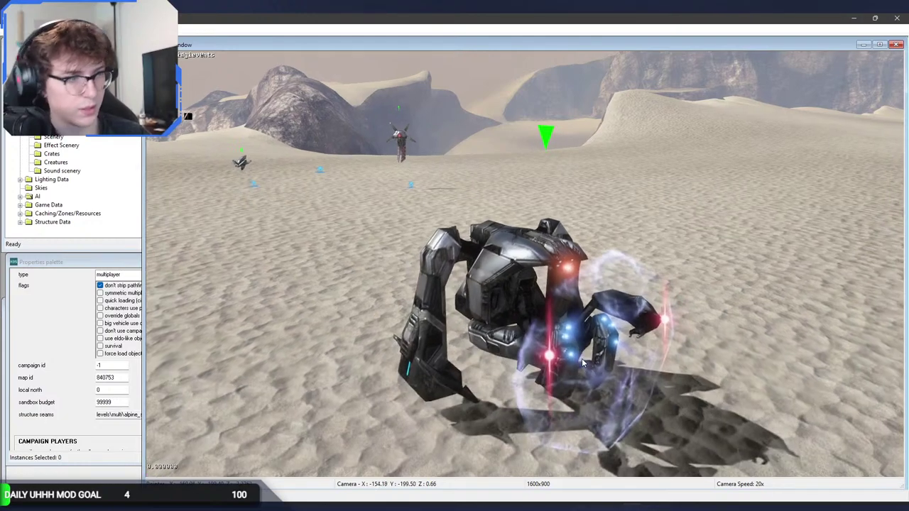
# Examine the sentinel enforcer's body and arm textures up close in the game window.
pyautogui.press('w')
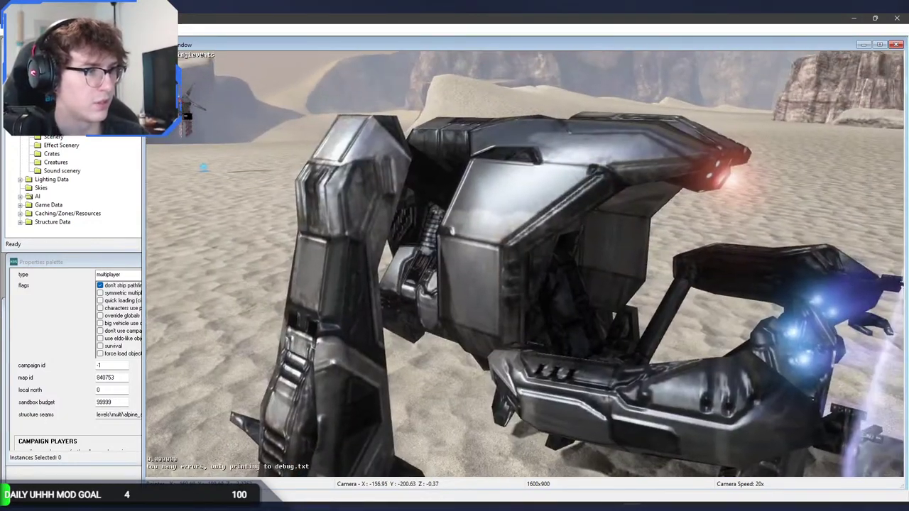
pyautogui.press('s')
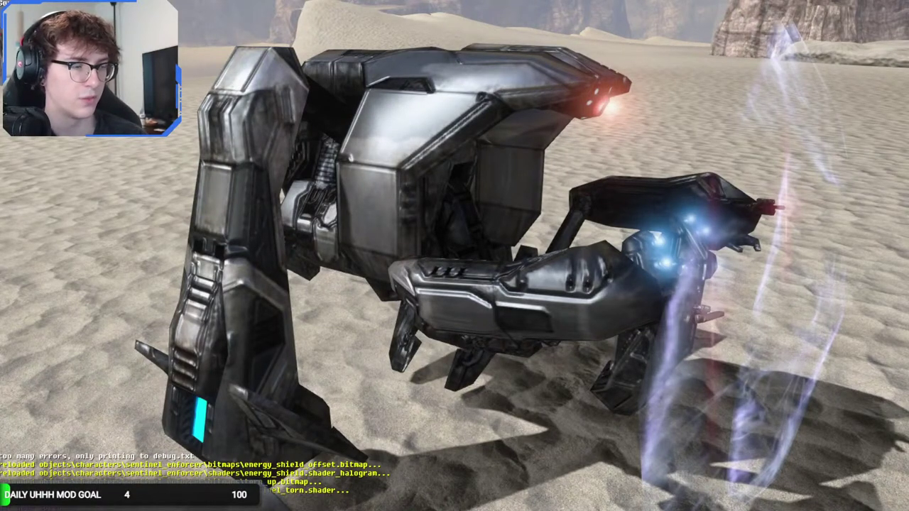
pyautogui.press('w')
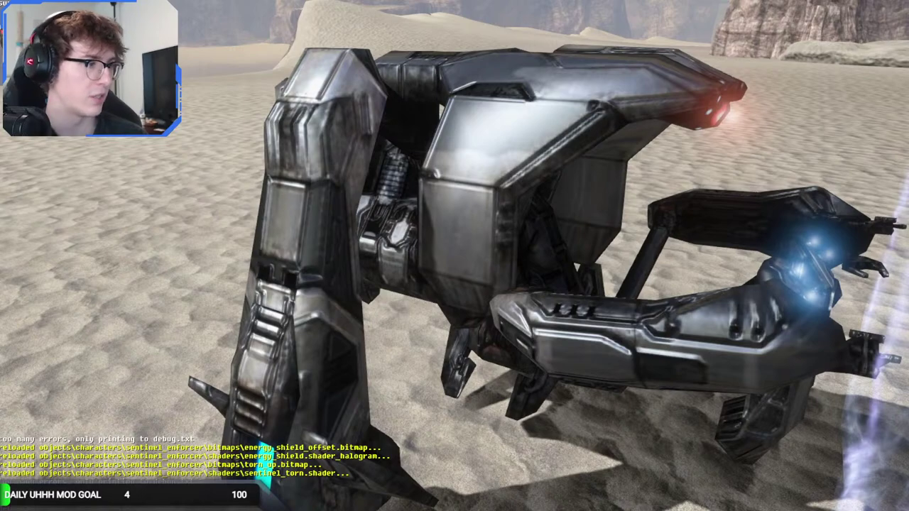
# Examine the textures on the sentinel enforcer's lower limb and claws up close in the game window.
pyautogui.press('w')
pyautogui.press('w')
pyautogui.press('s')
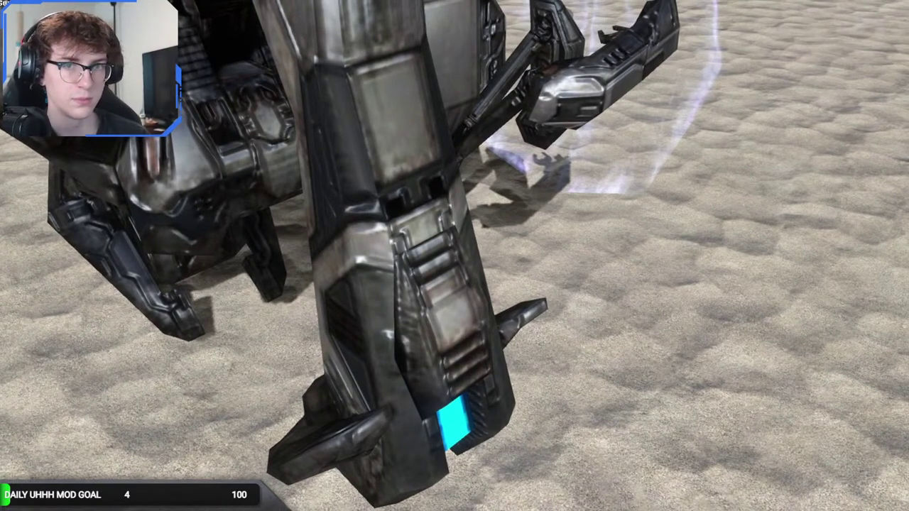
pyautogui.press('w')
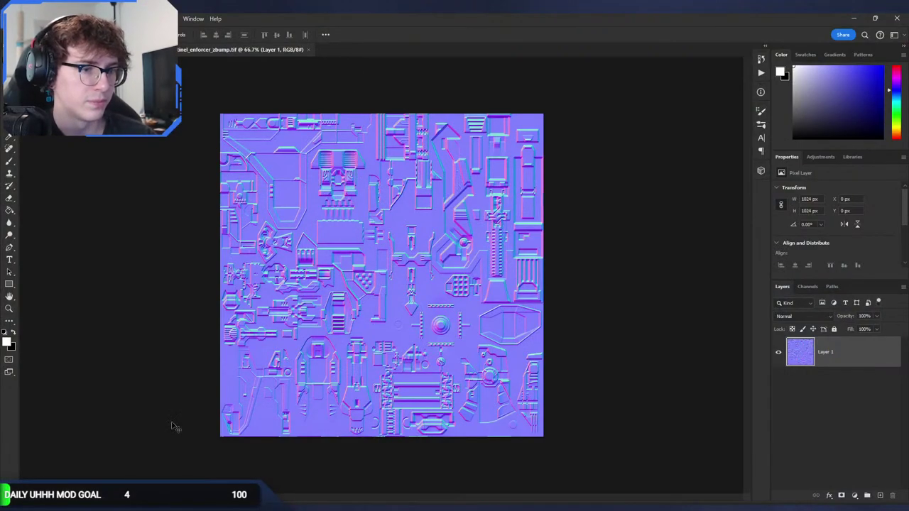
# Open the original sentinel_enforcer.tif and sentinel_enforcer_bump.tif from the bitmaps "old" folder in Photoshop alongside sentinel_enforcer_zbump.tif.
pyautogui.hotkey('alt', 'Tab')
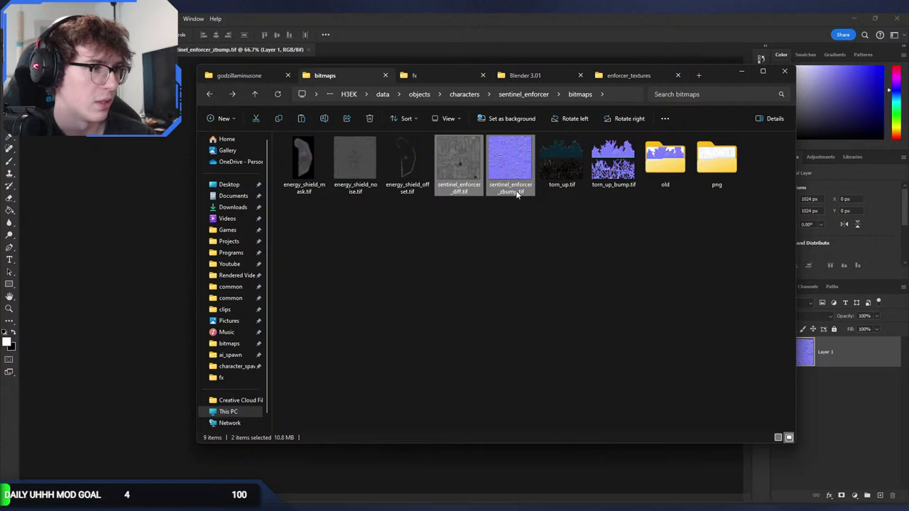
pyautogui.doubleClick(660, 169)
pyautogui.moveTo(518, 173); pyautogui.dragTo(363, 49)
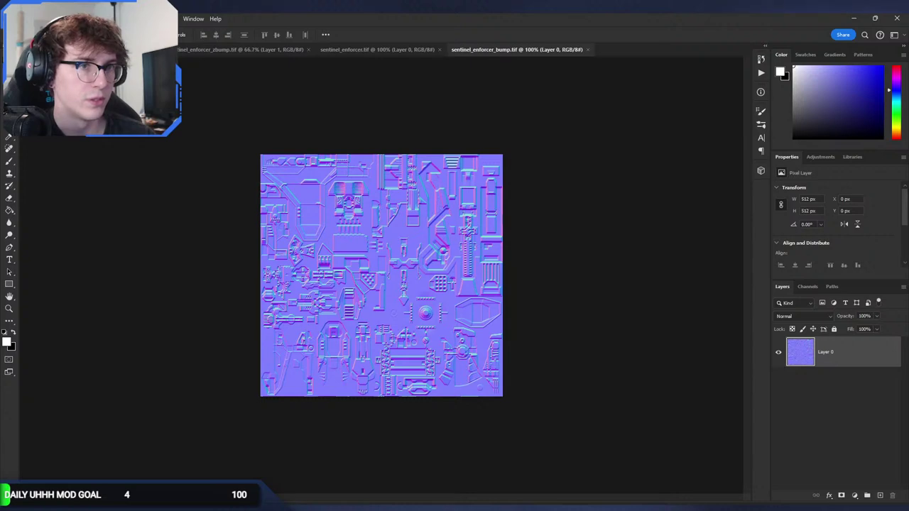
# Check the image size of sentinel_enforcer_zbump.tif and of the old sentinel_enforcer_bump.tif without changing either.
pyautogui.click(212, 48)
pyautogui.click(50, 20)
pyautogui.click(71, 87)
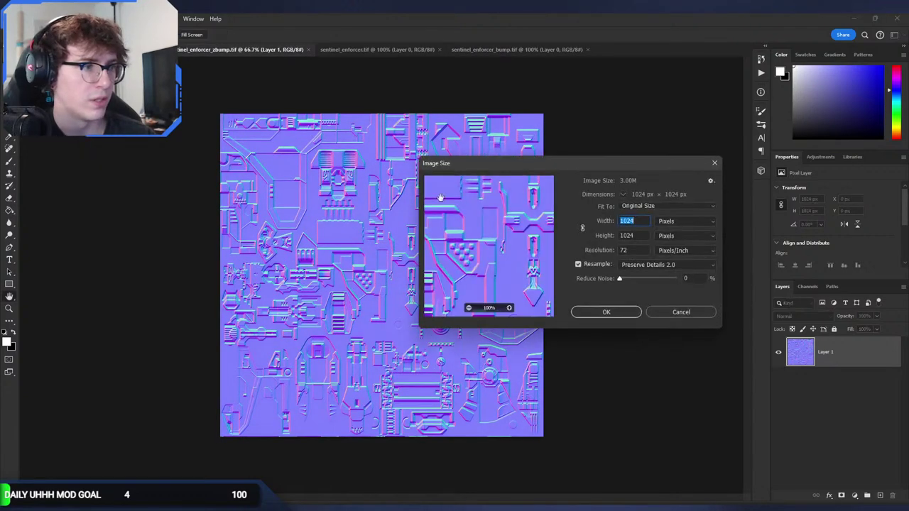
pyautogui.click(671, 312)
pyautogui.click(488, 49)
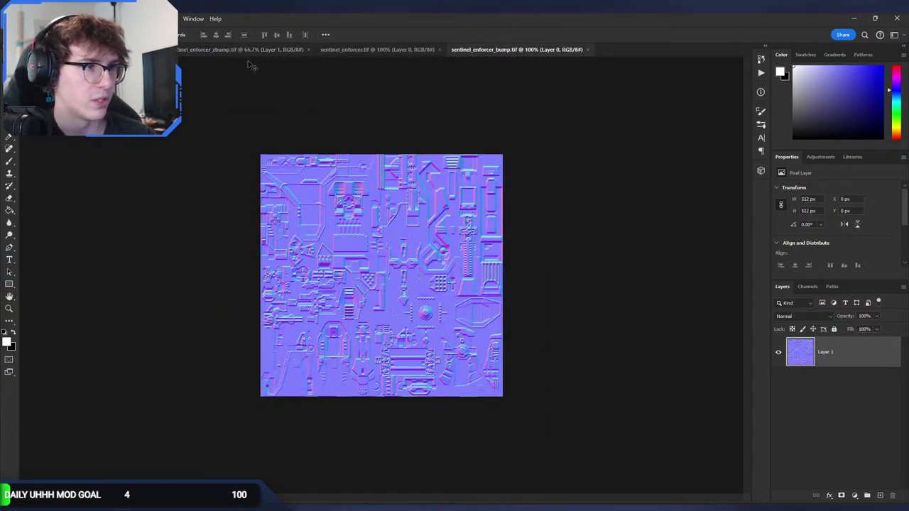
pyautogui.click(55, 18)
pyautogui.click(68, 90)
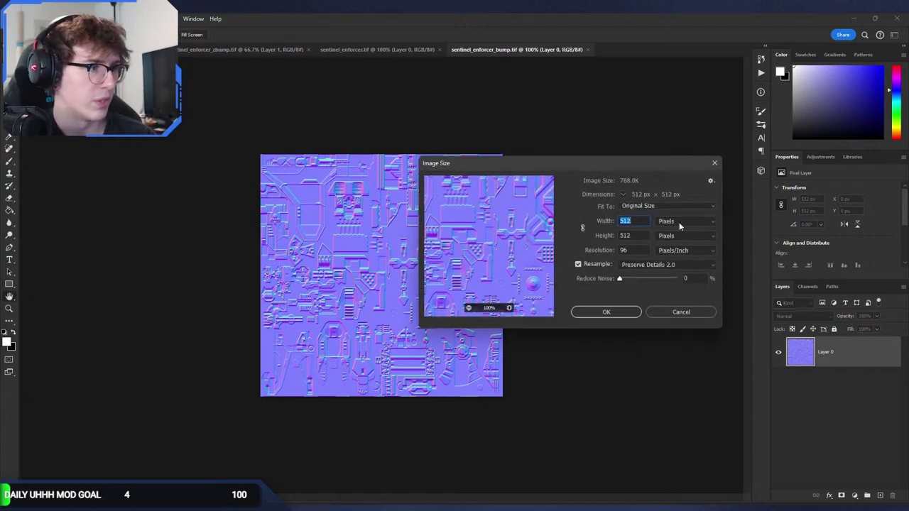
pyautogui.click(650, 311)
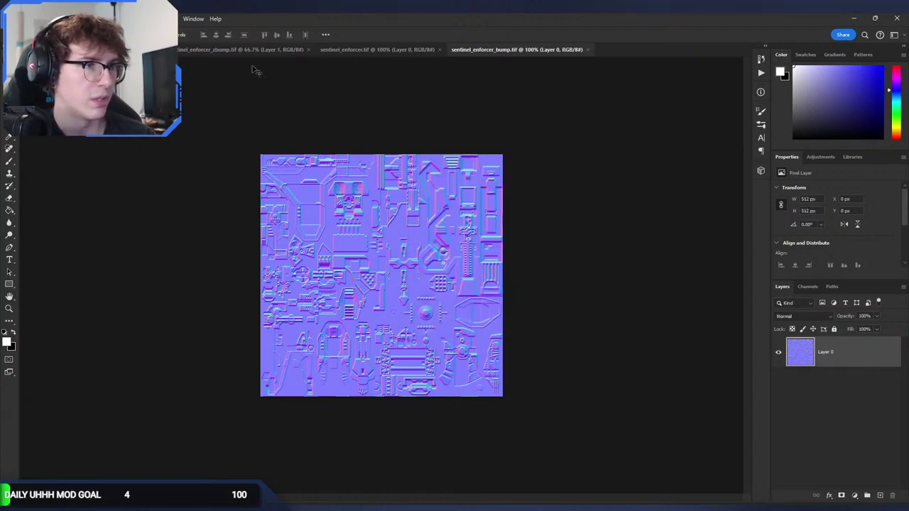
# Resize the old sentinel_enforcer_bump.tif to 1024 × 1024 pixels and paste the sentinel_enforcer_zbump.tif image over it as a new layer.
pyautogui.click(234, 50)
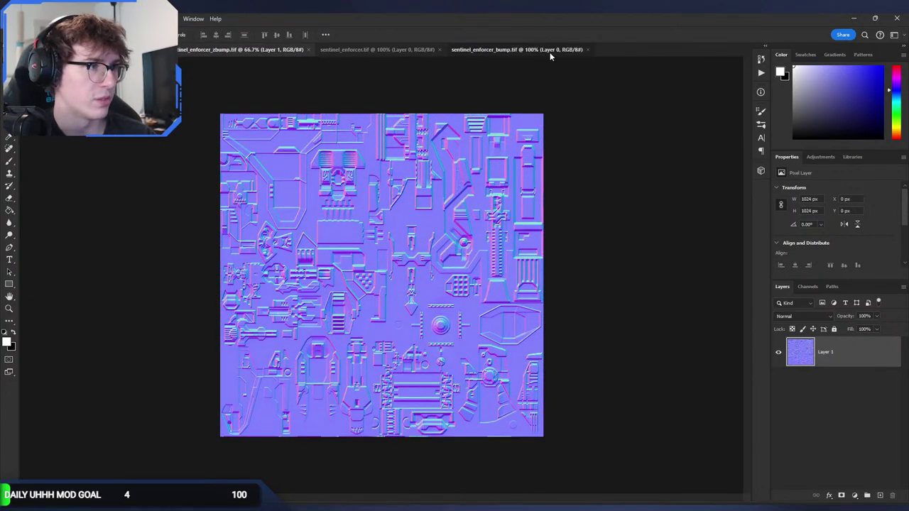
pyautogui.click(517, 50)
pyautogui.click(78, 18)
pyautogui.click(69, 91)
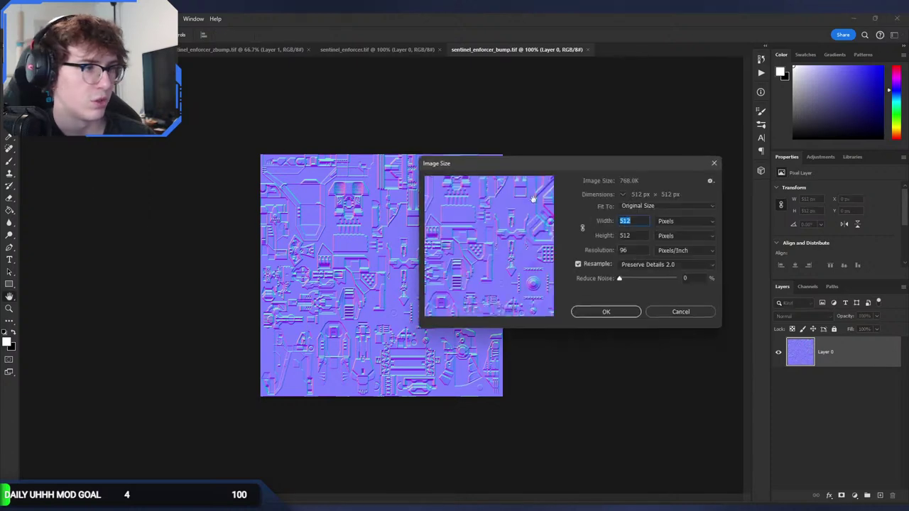
pyautogui.write('1024')
pyautogui.press('Tab')
pyautogui.write('1024')
pyautogui.press('Return')
pyautogui.hotkey('ctrl', 'v')
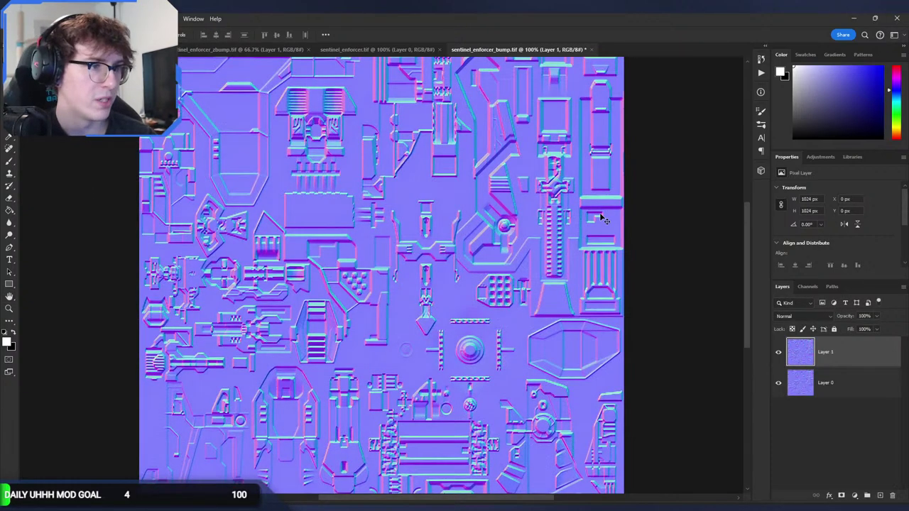
# Compare the new bump map with the old one up close by repeatedly hiding and showing Layer 1.
pyautogui.keyDown('alt'); pyautogui.scroll(11, 481, 268); pyautogui.keyUp('alt')
pyautogui.click(778, 353)
pyautogui.click(778, 353)
pyautogui.click(778, 353)
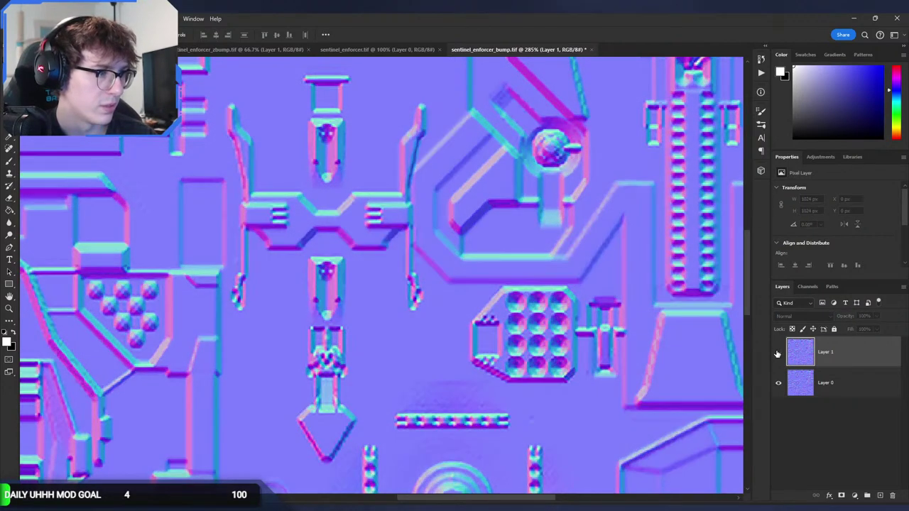
pyautogui.click(778, 354)
pyautogui.click(778, 353)
pyautogui.click(779, 354)
pyautogui.click(778, 354)
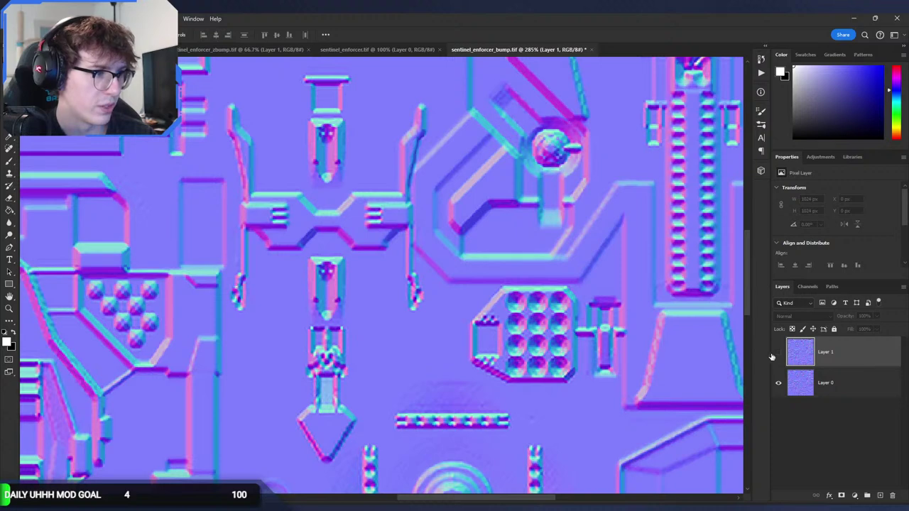
pyautogui.click(778, 354)
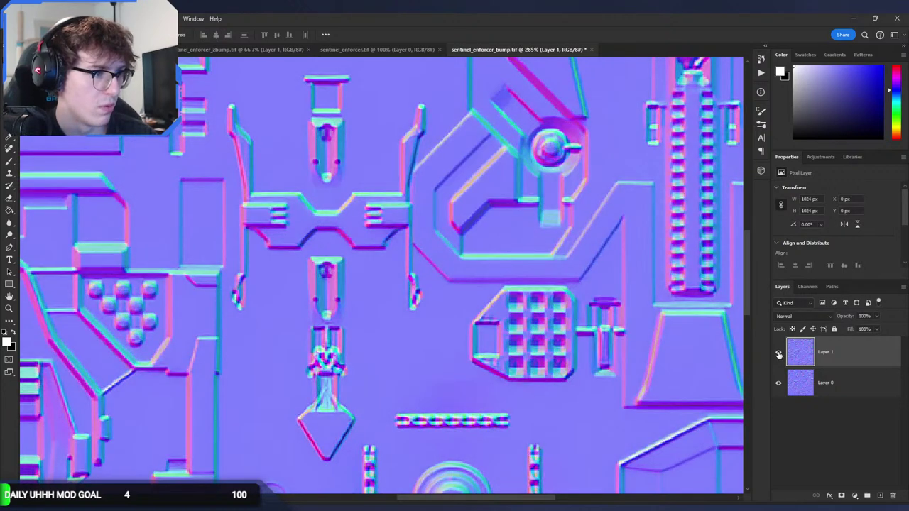
# Compare the Layer 1 normal map with Layer 0 in sentinel_enforcer_bump.tif by repeatedly hiding and showing Layer 1.
pyautogui.click(779, 353)
pyautogui.click(778, 354)
pyautogui.click(779, 353)
pyautogui.click(778, 353)
pyautogui.click(778, 354)
pyautogui.click(778, 354)
pyautogui.click(778, 354)
pyautogui.click(778, 353)
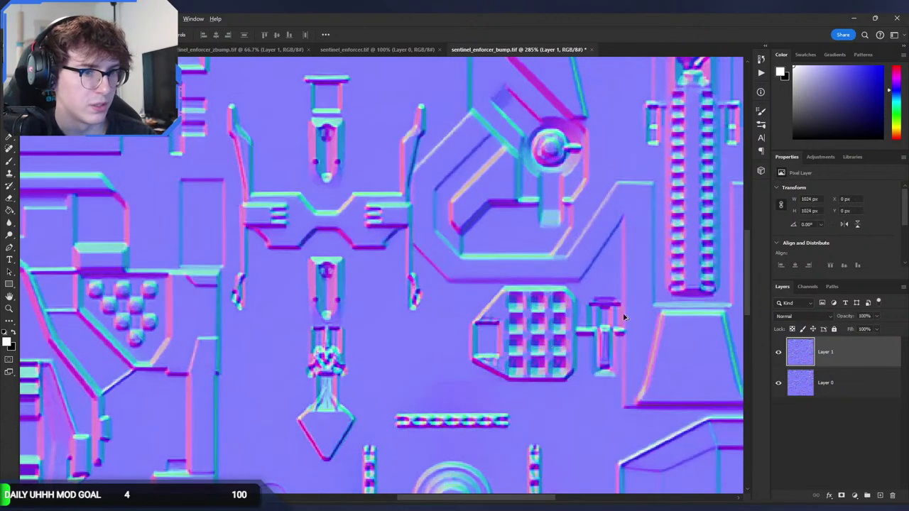
pyautogui.keyDown('alt'); pyautogui.scroll(-6, 592, 308); pyautogui.keyUp('alt')
pyautogui.click(778, 352)
pyautogui.click(778, 352)
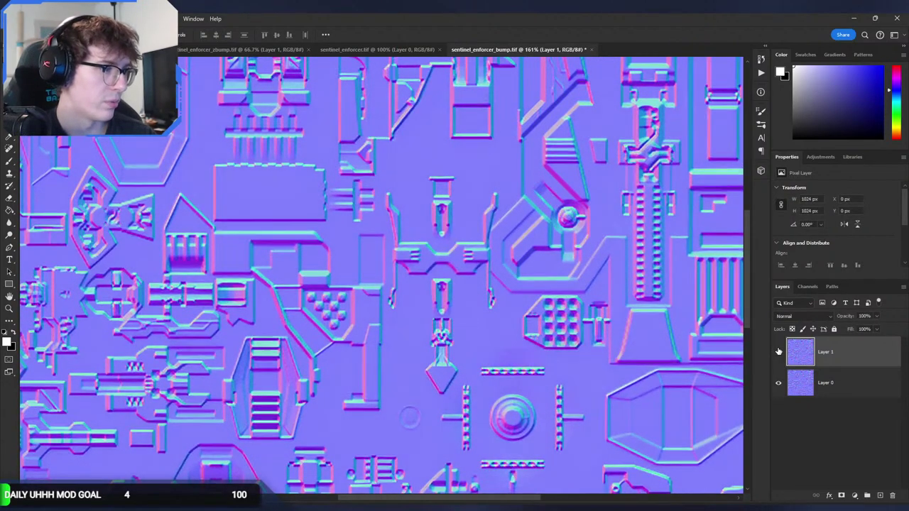
pyautogui.click(779, 351)
pyautogui.click(778, 351)
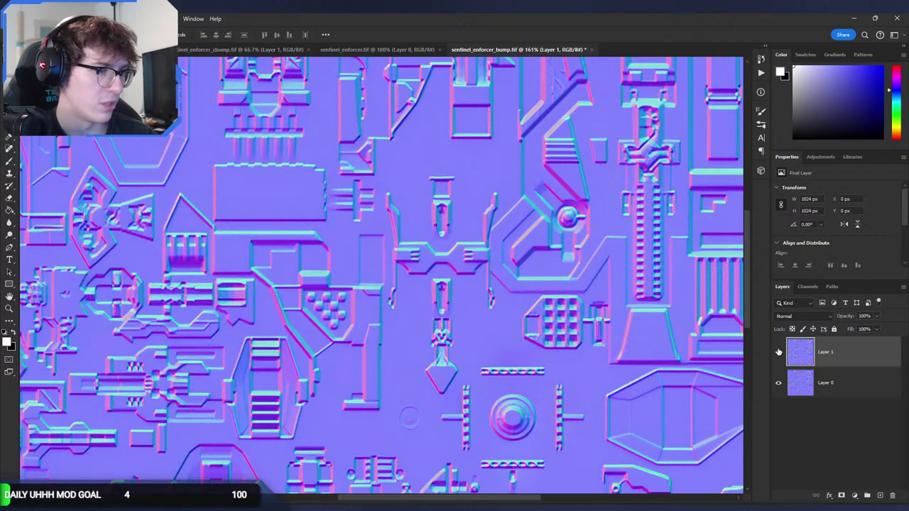
pyautogui.click(779, 351)
pyautogui.click(779, 352)
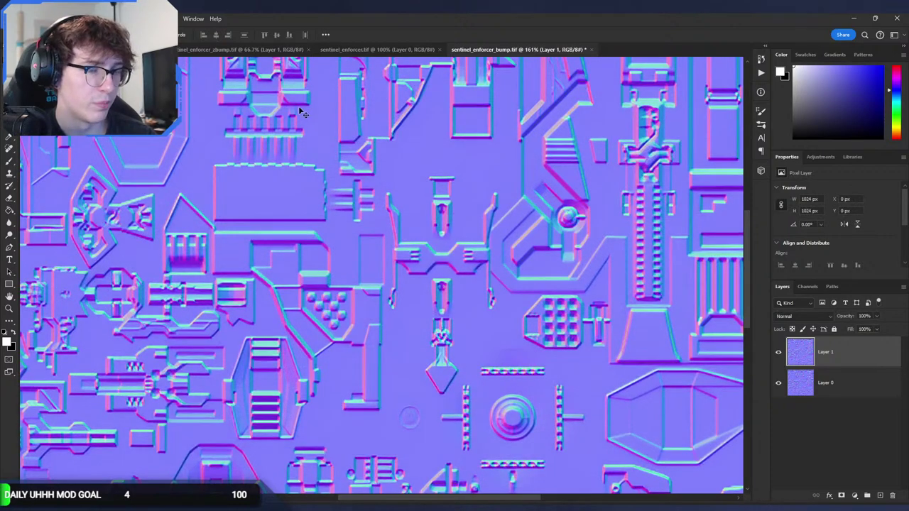
# Review the masked diffuse texture and the sentinel_enforcer_zbump.tif document.
pyautogui.click(382, 50)
pyautogui.click(150, 50)
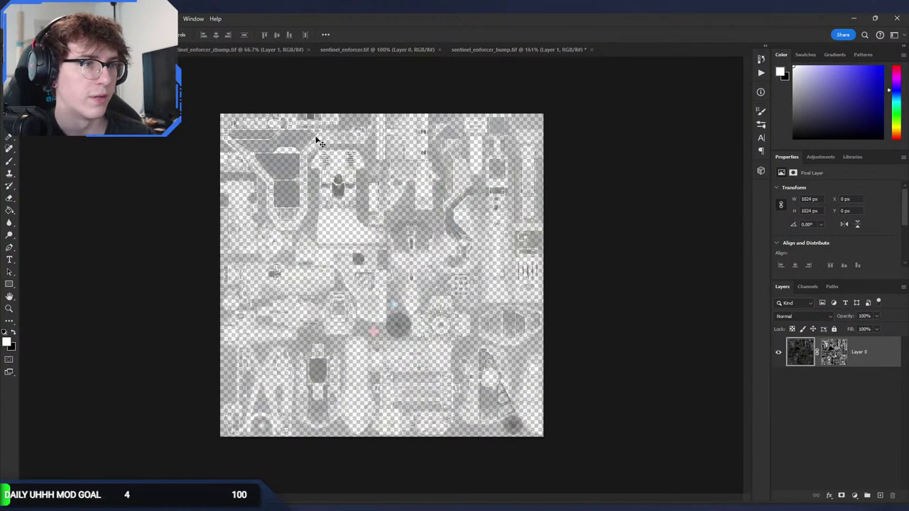
pyautogui.click(247, 52)
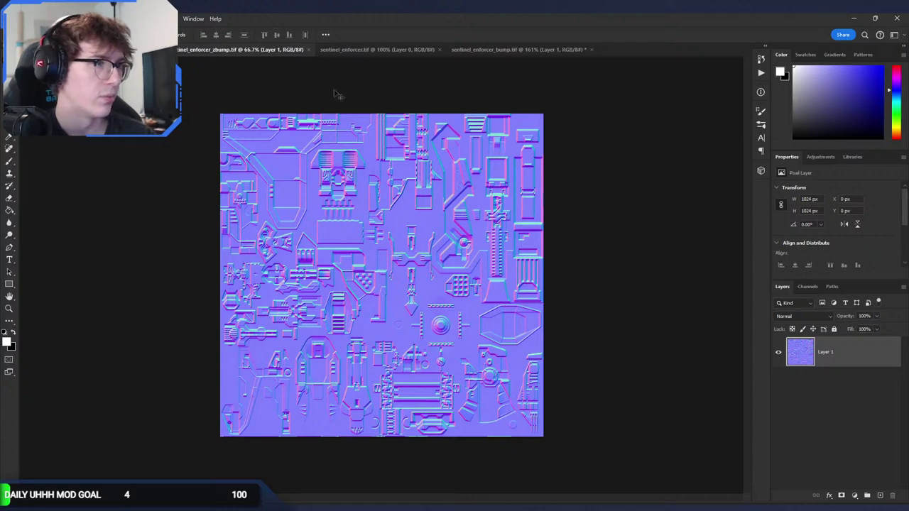
pyautogui.click(376, 51)
pyautogui.click(879, 495)
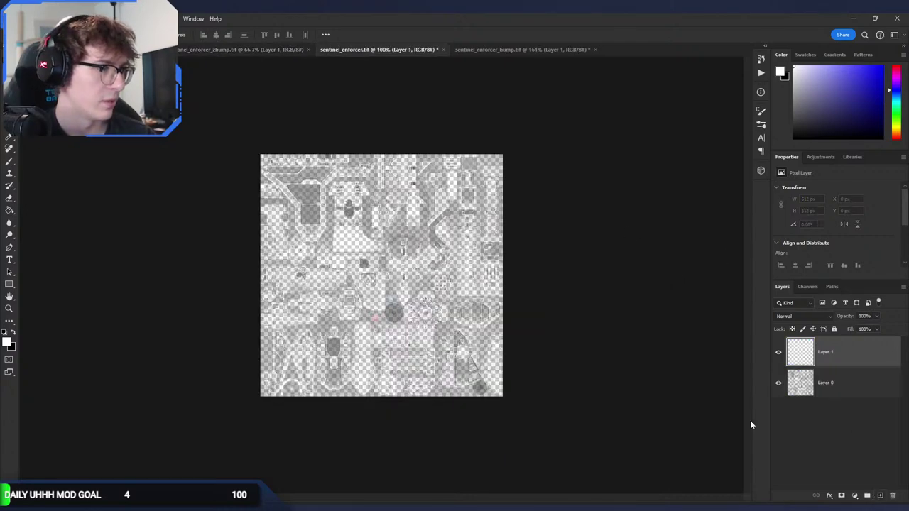
pyautogui.hotkey('ctrl', 'v')
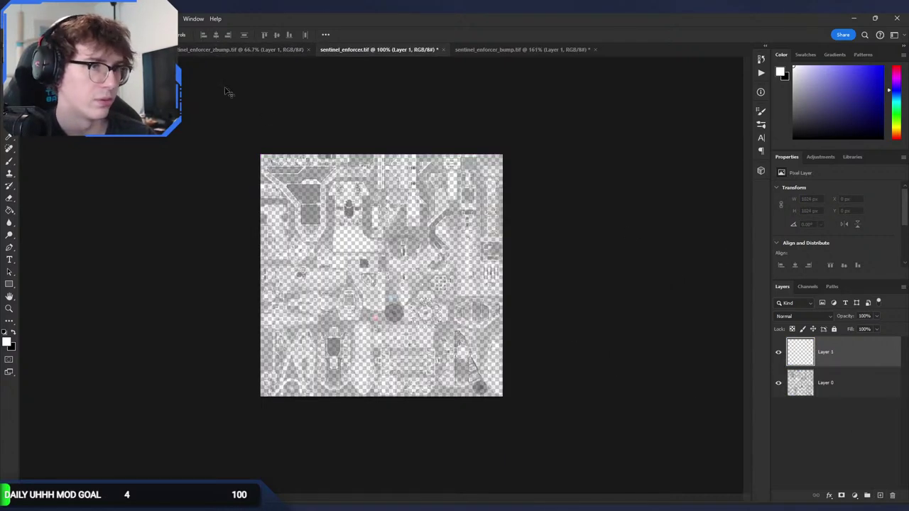
# Apply Layer 0's layer mask in the 1024 px diffuse texture document and copy that layer into sentinel_enforcer.tif.
pyautogui.click(150, 49)
pyautogui.keyDown('shift'); pyautogui.click(834, 358); pyautogui.keyUp('shift')
pyautogui.keyDown('shift'); pyautogui.click(836, 357); pyautogui.keyUp('shift')
pyautogui.rightClick(835, 352)
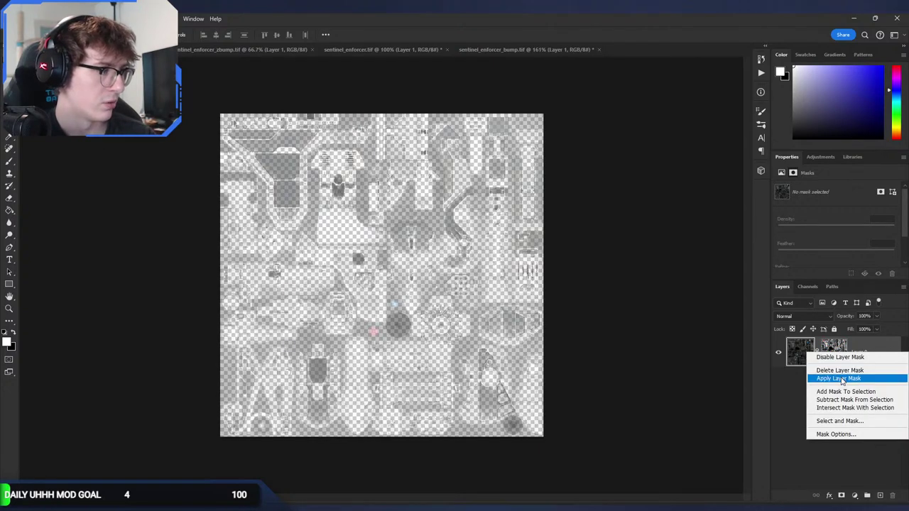
pyautogui.click(840, 378)
pyautogui.moveTo(807, 346); pyautogui.dragTo(412, 93)
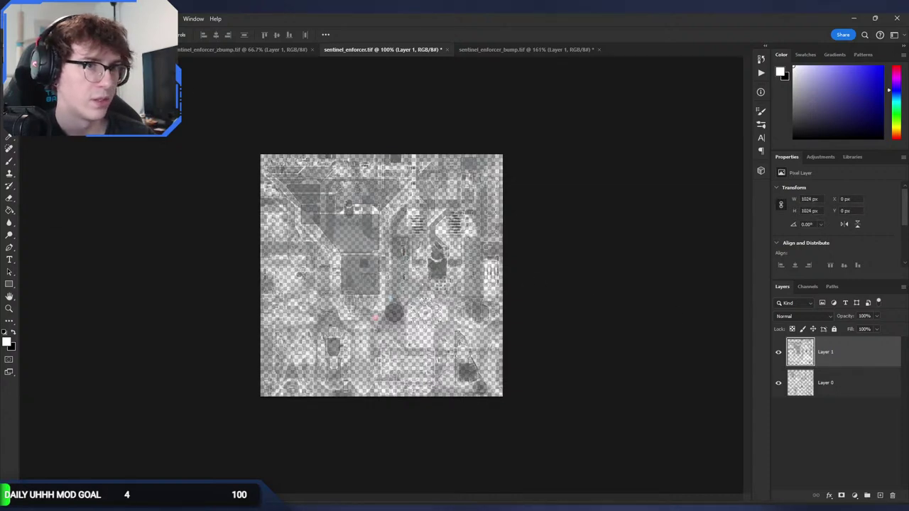
# Delete the oversized Layer 1 from sentinel_enforcer.tif.
pyautogui.click(54, 19)
pyautogui.click(825, 358)
pyautogui.press('Delete')
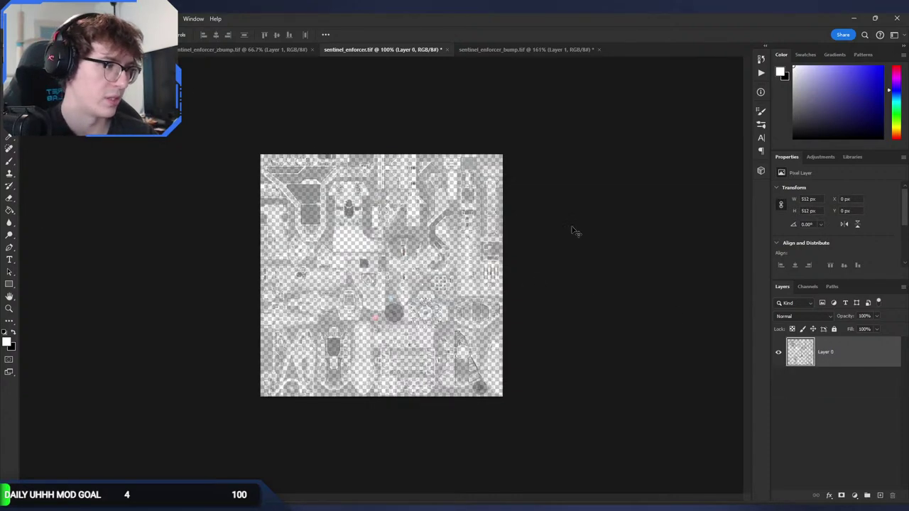
# Resize sentinel_enforcer.tif to 1024 by 1024 pixels and paste the high-resolution texture as a new layer.
pyautogui.click(54, 19)
pyautogui.click(68, 91)
pyautogui.write('1024')
pyautogui.press('Tab')
pyautogui.write('1024')
pyautogui.press('Return')
pyautogui.hotkey('ctrl', 'v')
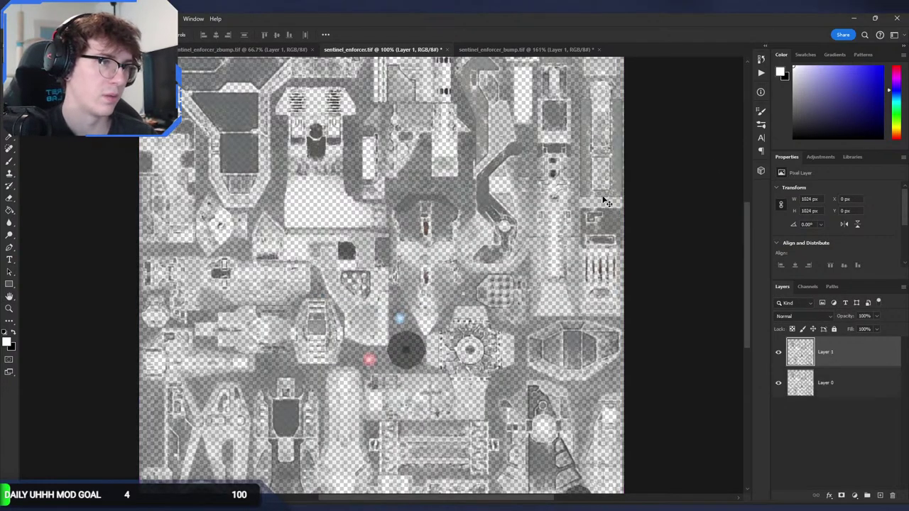
# Delete the original Layer 0 from sentinel_enforcer.tif, keeping only the pasted texture layer.
pyautogui.click(779, 382)
pyautogui.click(823, 382)
pyautogui.press('Delete')
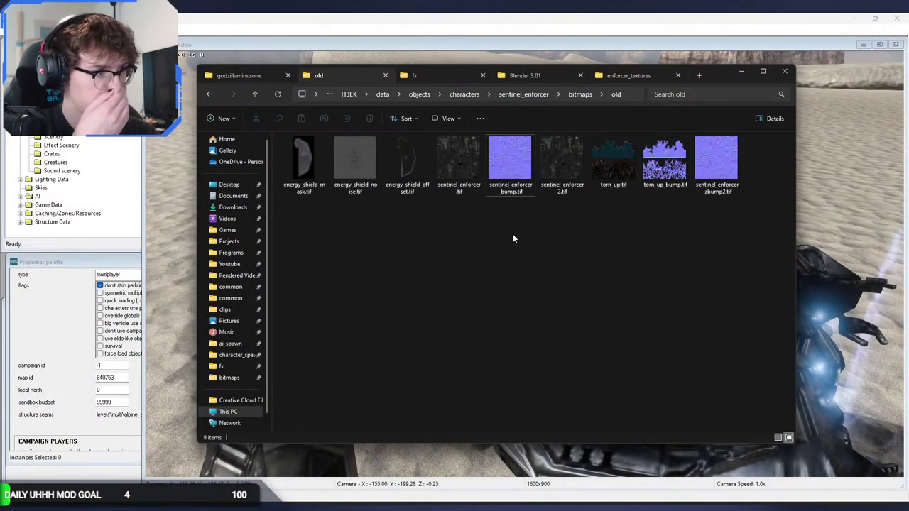
# Delete sentinel_enforcer_bump.tif and sentinel_enforcer.tif from the old bitmaps folder.
pyautogui.click(525, 179)
pyautogui.press('Delete')
pyautogui.click(470, 186)
pyautogui.press('Delete')
# Rename sentinel_enforcer_zbump2.tif to sentinel_enforcer_bump.tif.
pyautogui.click(604, 191)
pyautogui.click(608, 193)
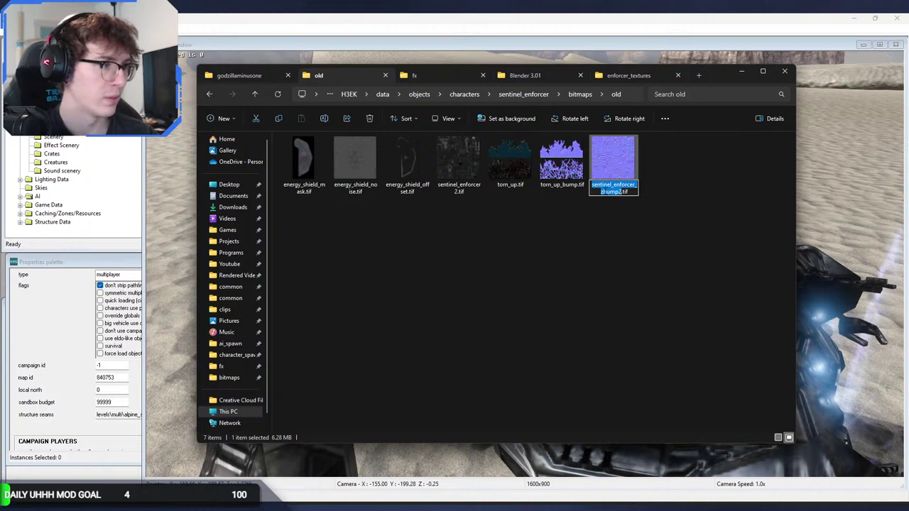
pyautogui.click(605, 192)
pyautogui.press('BackSpace')
pyautogui.press('Return')
# Rename sentinel_enforcer2.tif to sentinel_enforcer.tif.
pyautogui.click(459, 186)
pyautogui.click(459, 187)
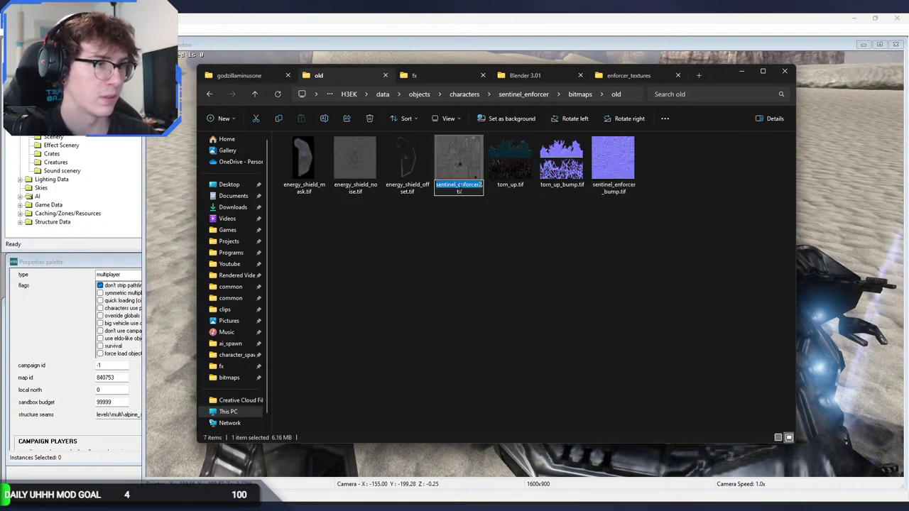
pyautogui.press('Right')
pyautogui.press('BackSpace')
pyautogui.press('Return')
pyautogui.click(502, 288)
# Switch to the tag editor, collapse the giants folder and expand the characters folder under objects.
pyautogui.hotkey('alt', 'Tab')
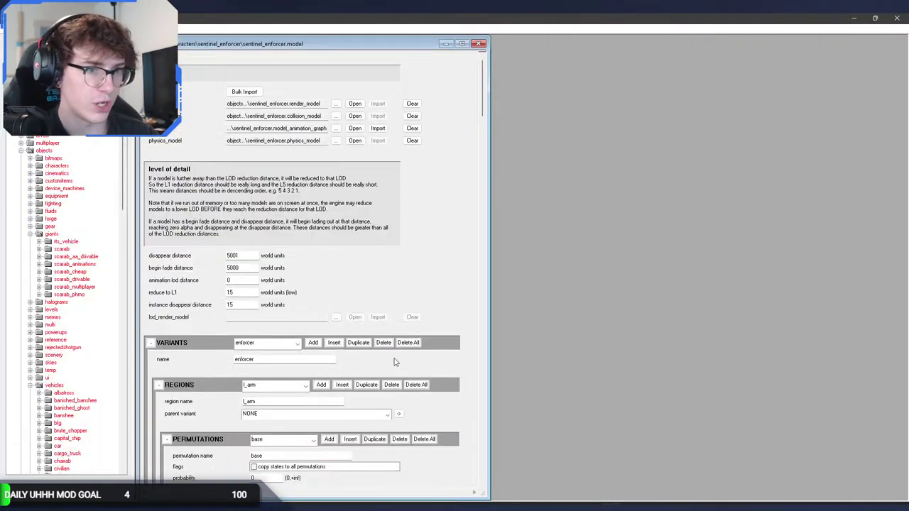
pyautogui.hotkey('alt', 'Tab')
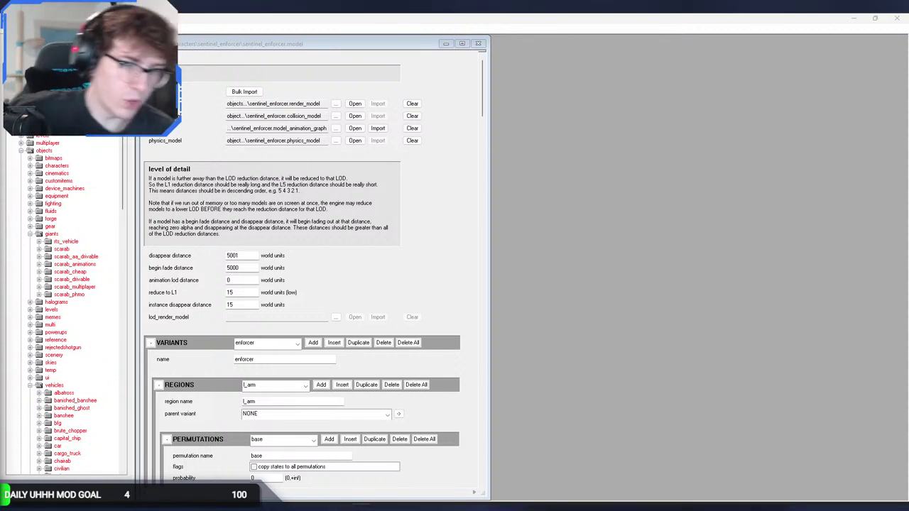
pyautogui.click(319, 194)
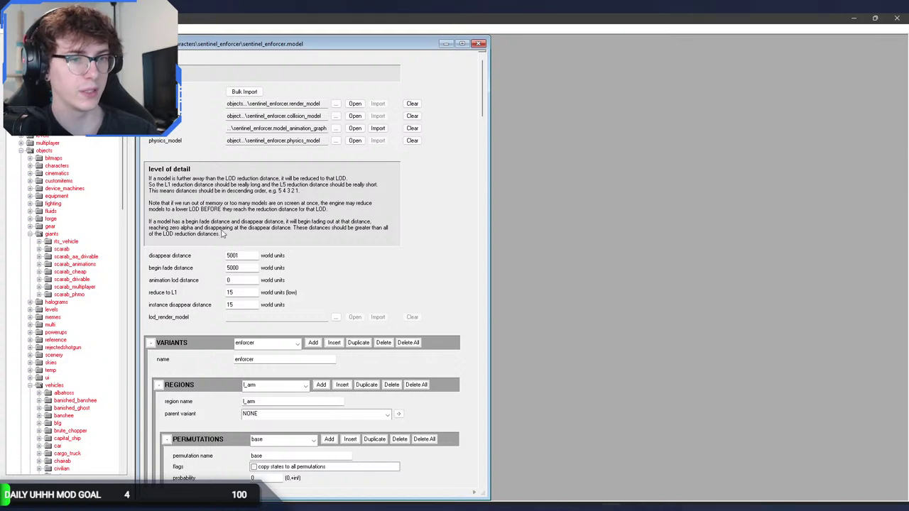
pyautogui.scroll(-5, 96, 330)
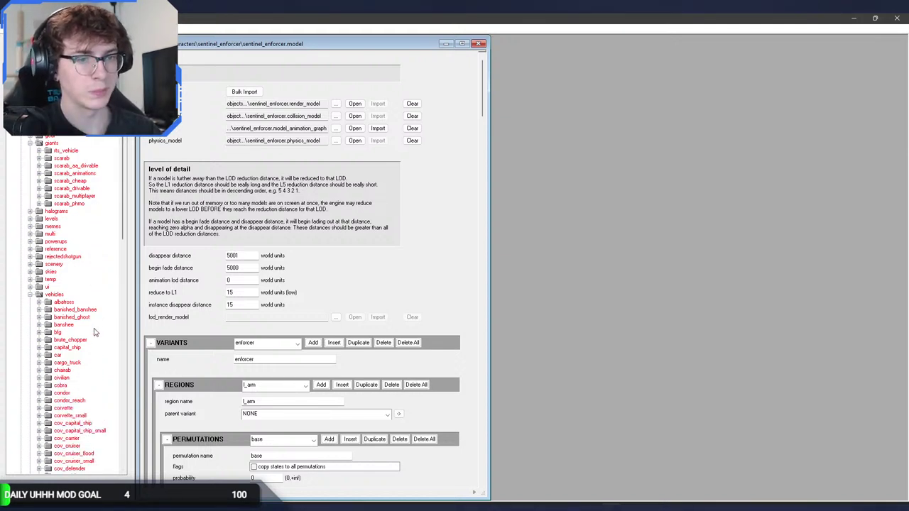
pyautogui.scroll(5, 80, 348)
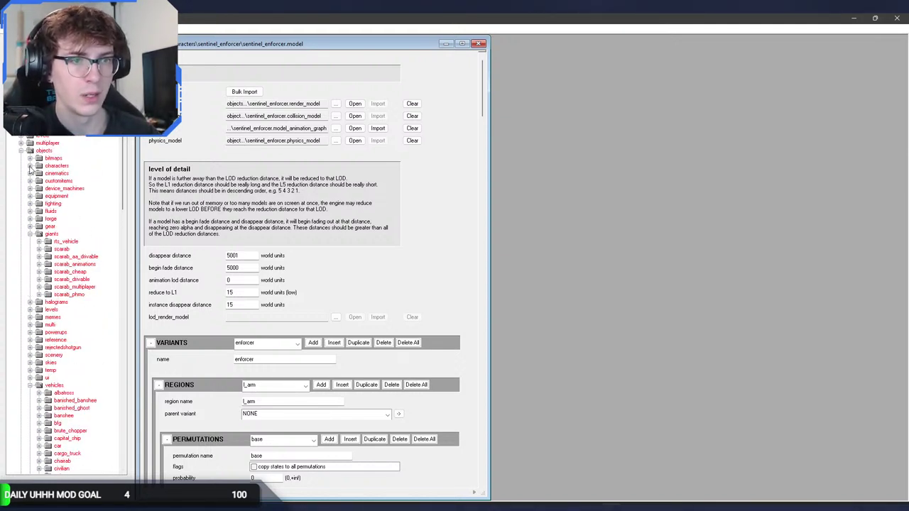
pyautogui.click(31, 235)
pyautogui.click(32, 167)
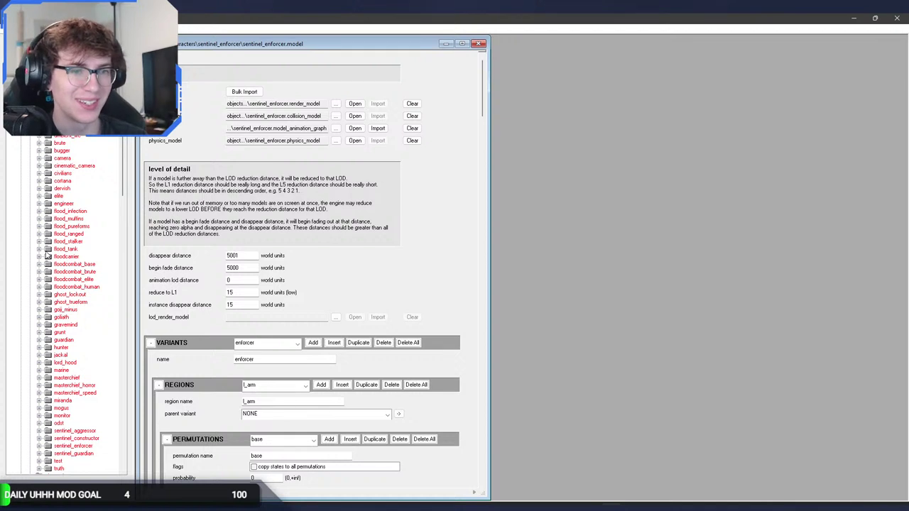
# Expand the sentinel_enforcer character folder along with its bitmaps and shaders subfolders.
pyautogui.scroll(-2, 47, 263)
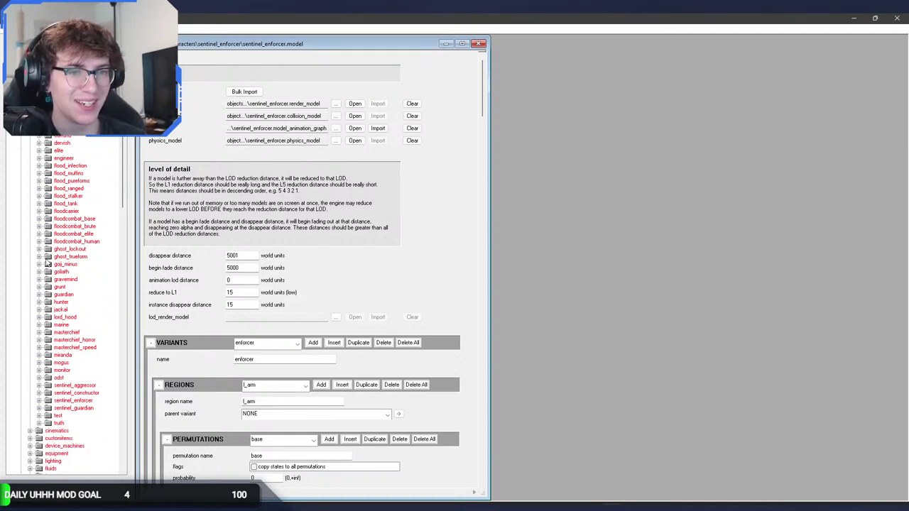
pyautogui.click(53, 410)
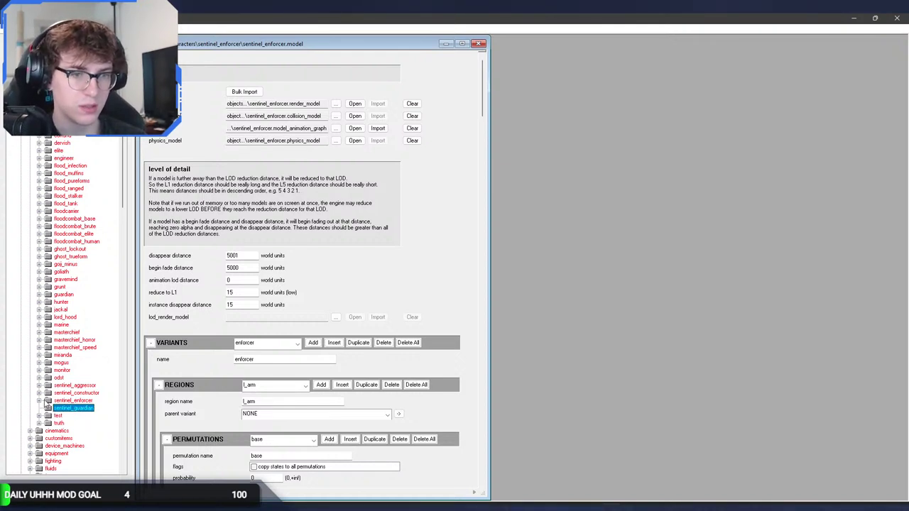
pyautogui.click(45, 401)
pyautogui.click(43, 401)
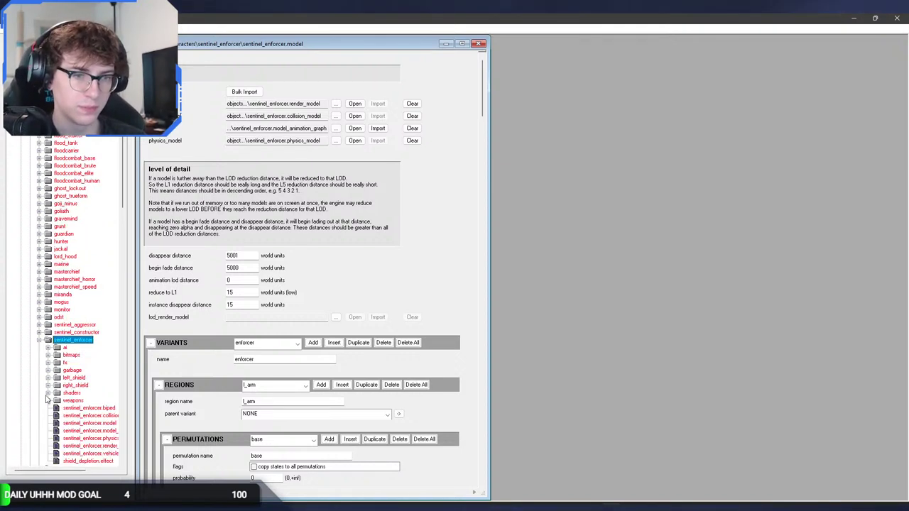
pyautogui.click(48, 355)
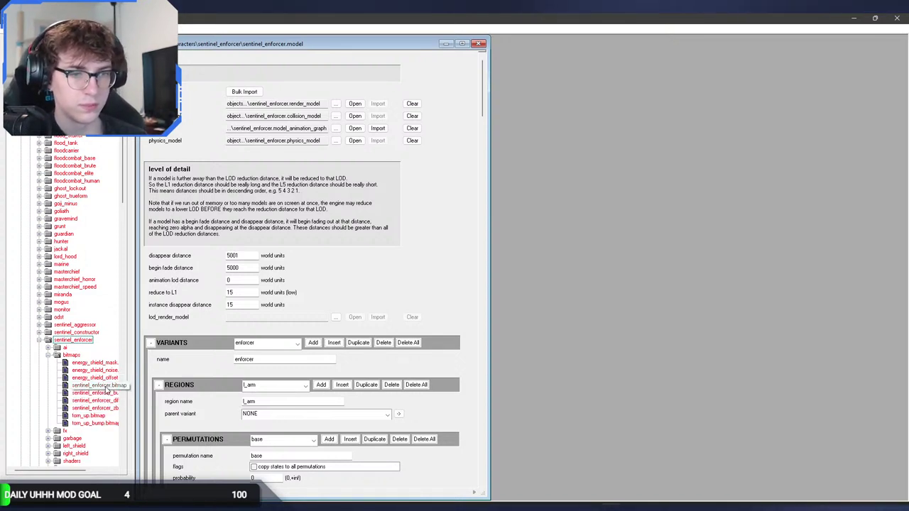
pyautogui.scroll(-1, 67, 443)
pyautogui.click(58, 445)
pyautogui.click(57, 438)
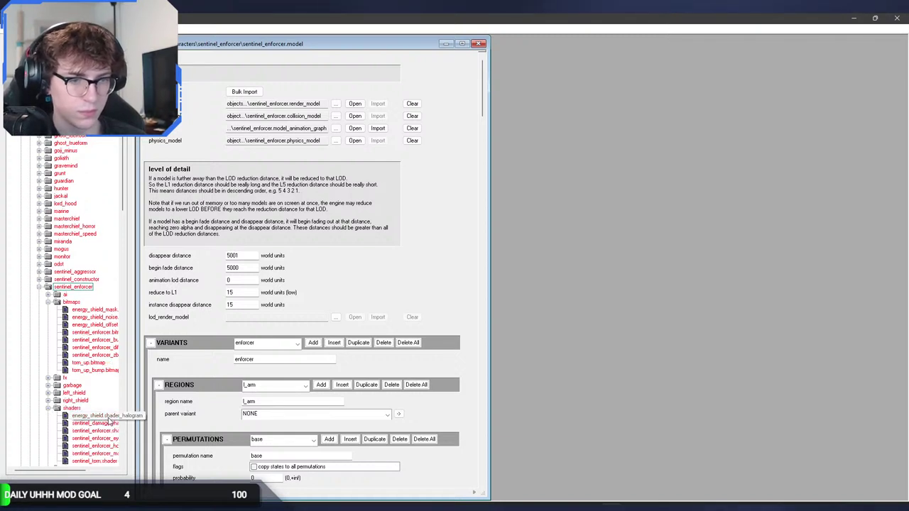
# Open the sentinel_enforcer.shader tag, then close and reopen it.
pyautogui.doubleClick(95, 430)
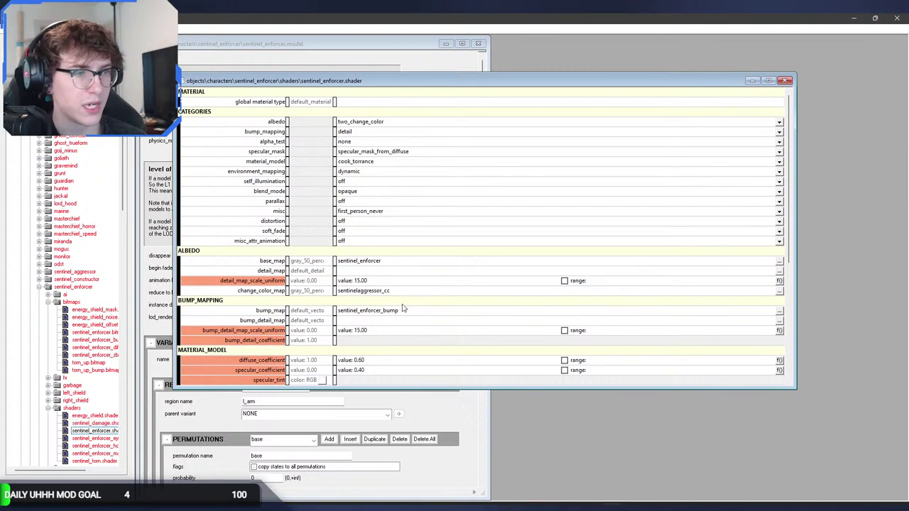
pyautogui.click(785, 81)
pyautogui.doubleClick(96, 430)
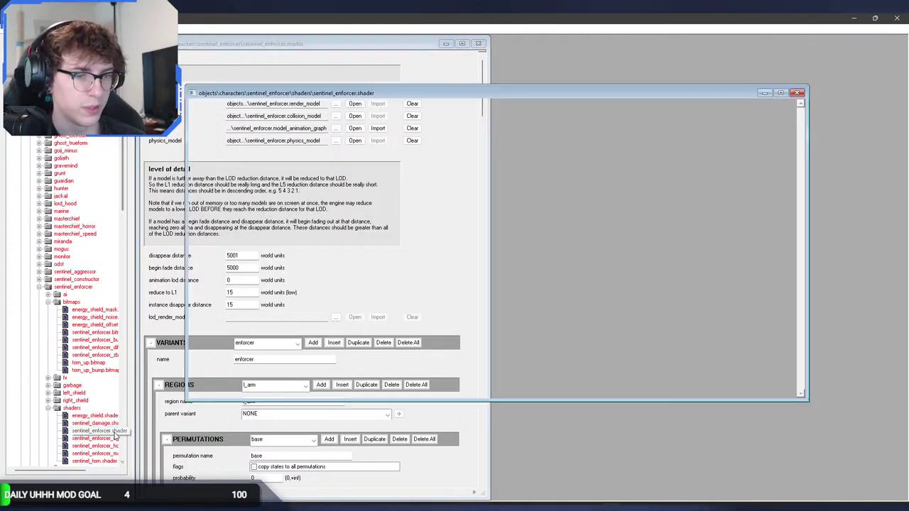
# Open the shader's base map bitmap, examine its import settings and pixel dimensions, and close it.
pyautogui.click(403, 274)
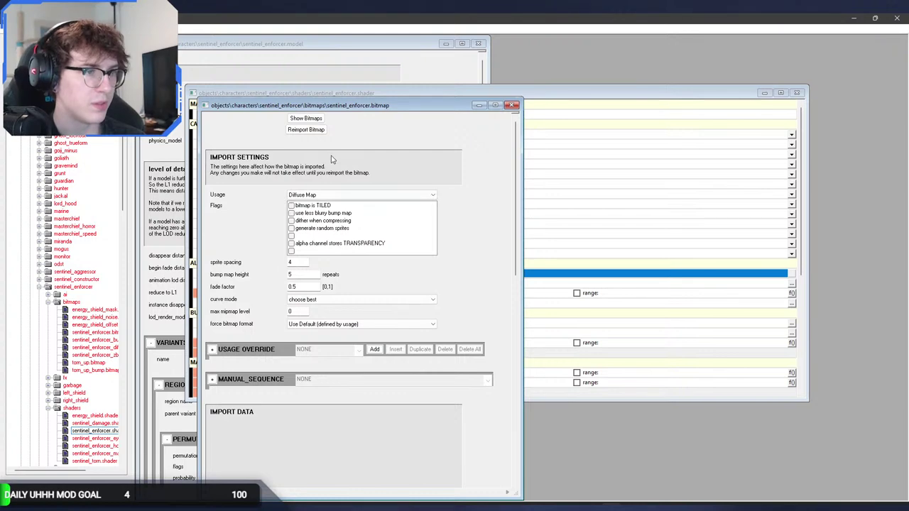
pyautogui.scroll(-10, 267, 311)
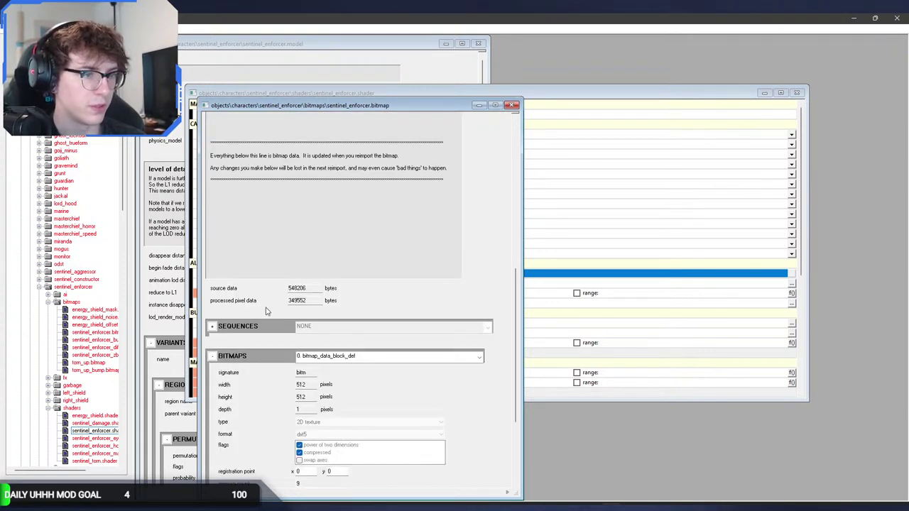
pyautogui.click(511, 105)
# Open the shader's bump map bitmap and set its usage to ZBrush Bump Map (from Bump Map).
pyautogui.doubleClick(388, 324)
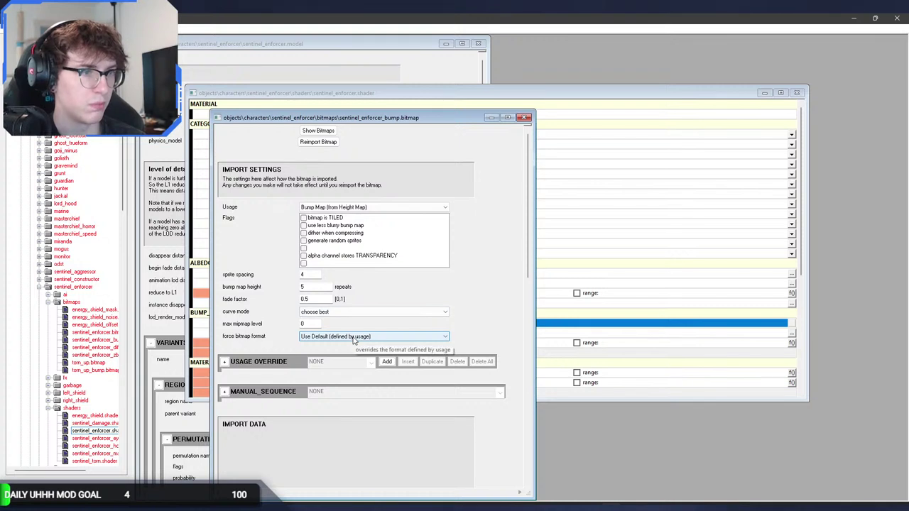
pyautogui.click(366, 207)
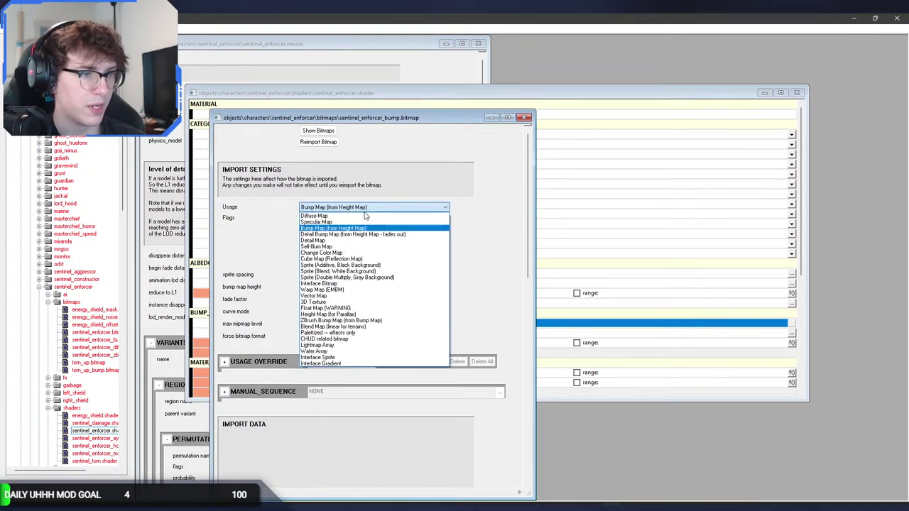
pyautogui.click(366, 321)
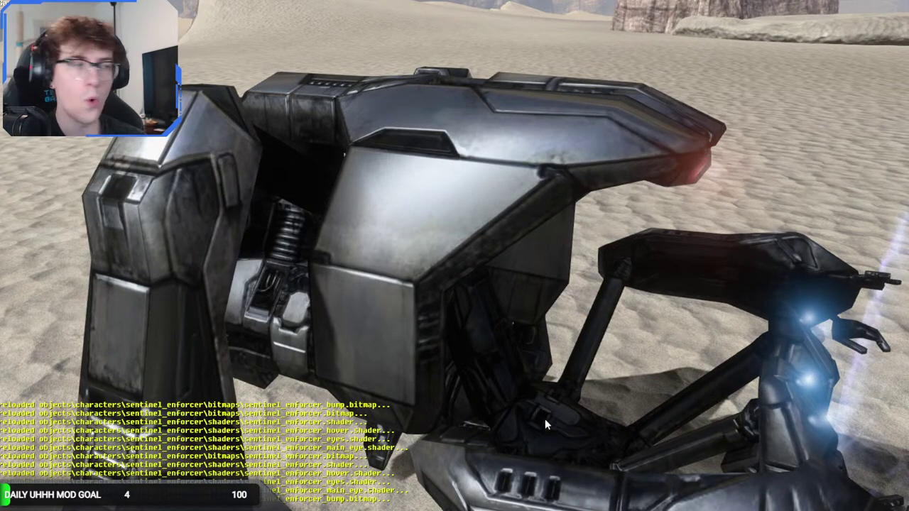
# Fly around the sentinel enforcer in the game view to examine its reloaded textures and bump mapping.
pyautogui.moveTo(546, 398)
pyautogui.mouseDown(button='middle')
pyautogui.moveTo(551, 361)
pyautogui.moveTo(552, 399)
pyautogui.moveTo(534, 424)
pyautogui.moveTo(483, 426)
pyautogui.moveTo(536, 385)
pyautogui.mouseUp(button='middle')
pyautogui.press('s')
pyautogui.press('w')
pyautogui.press('r')
pyautogui.press('d')
pyautogui.press('a')
pyautogui.press('f')
pyautogui.press('w')
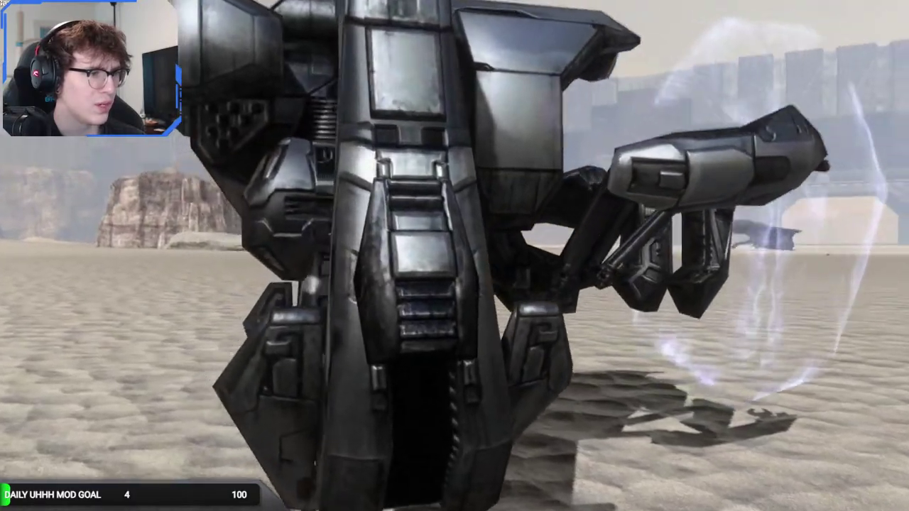
pyautogui.press('a')
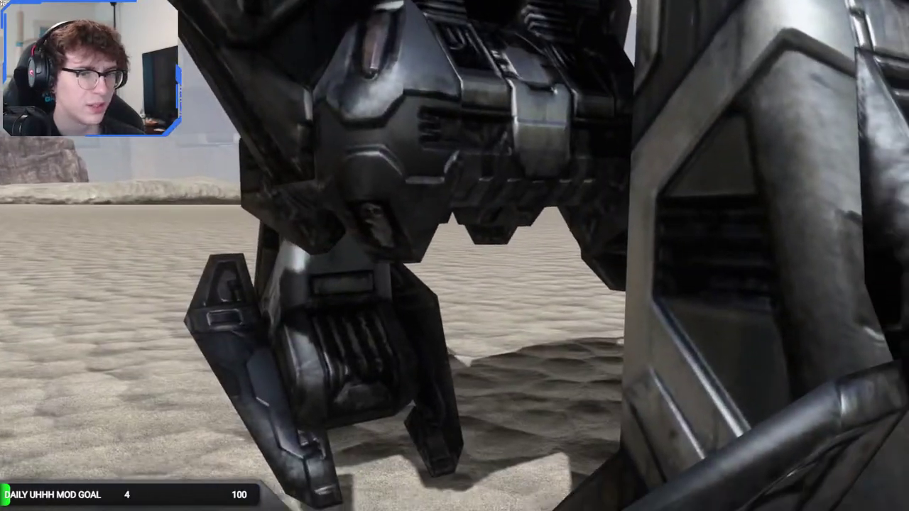
# Fly closely around the sentinel enforcer's legs, arms and body in the game view to examine the updated textures.
pyautogui.press('w')
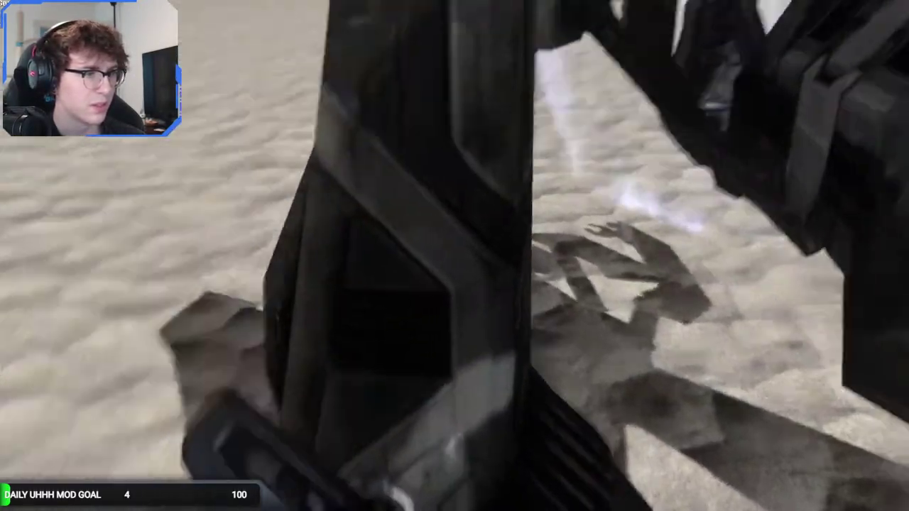
pyautogui.press('a')
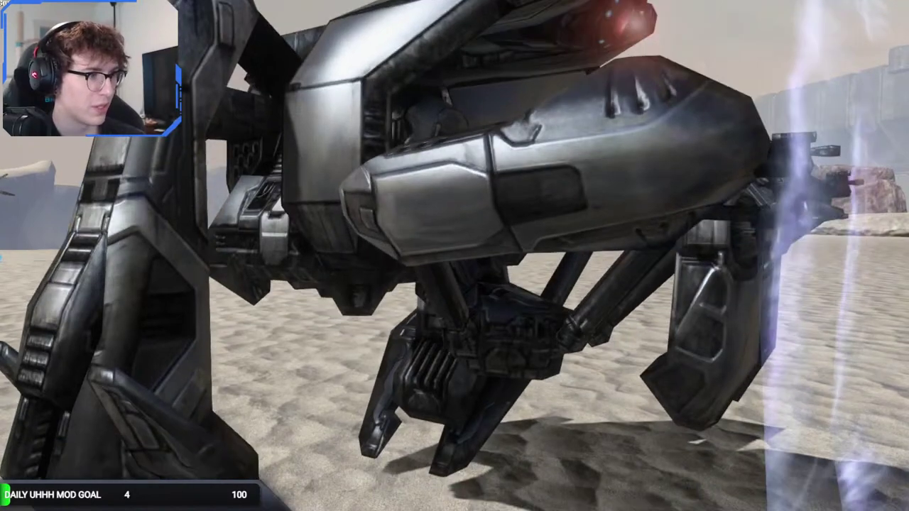
pyautogui.press('a')
pyautogui.press('w')
pyautogui.press('s')
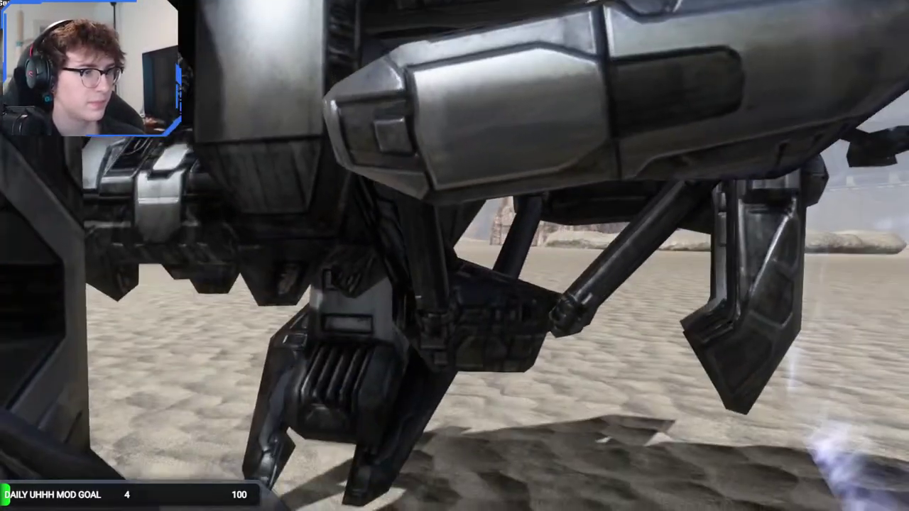
pyautogui.press('r')
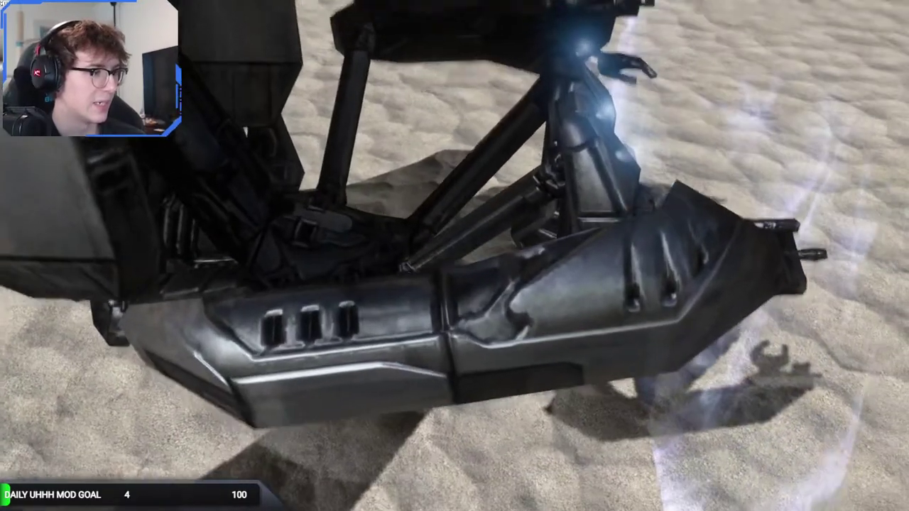
pyautogui.press('r')
pyautogui.press('s')
pyautogui.press('s')
pyautogui.press('f')
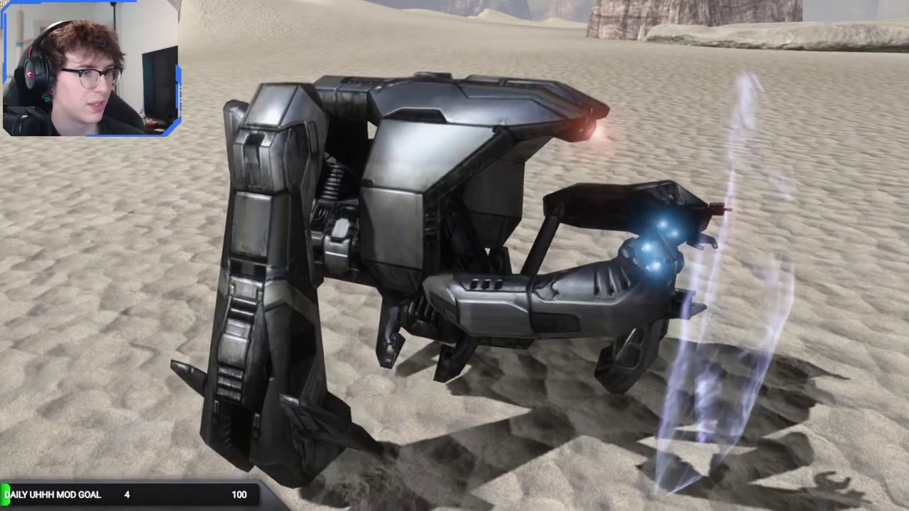
pyautogui.press('f')
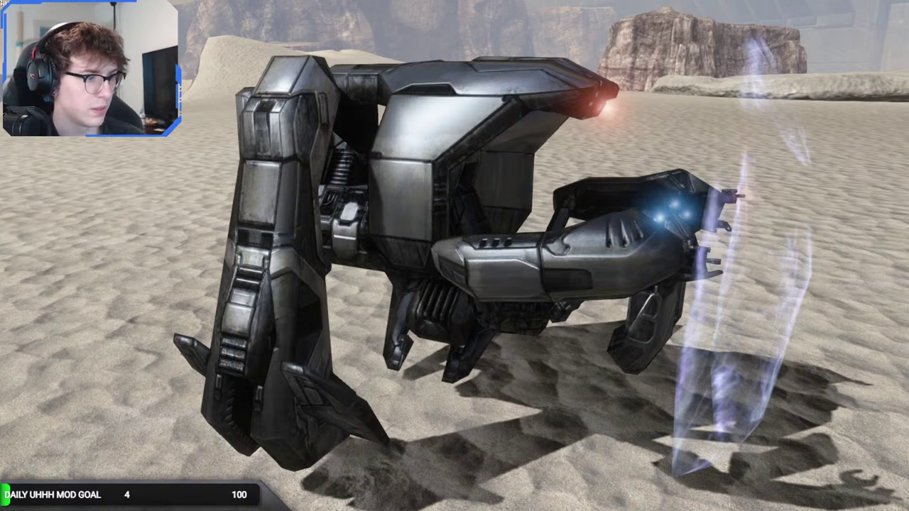
pyautogui.moveTo(511, 355); pyautogui.dragTo(508, 355, button='middle')
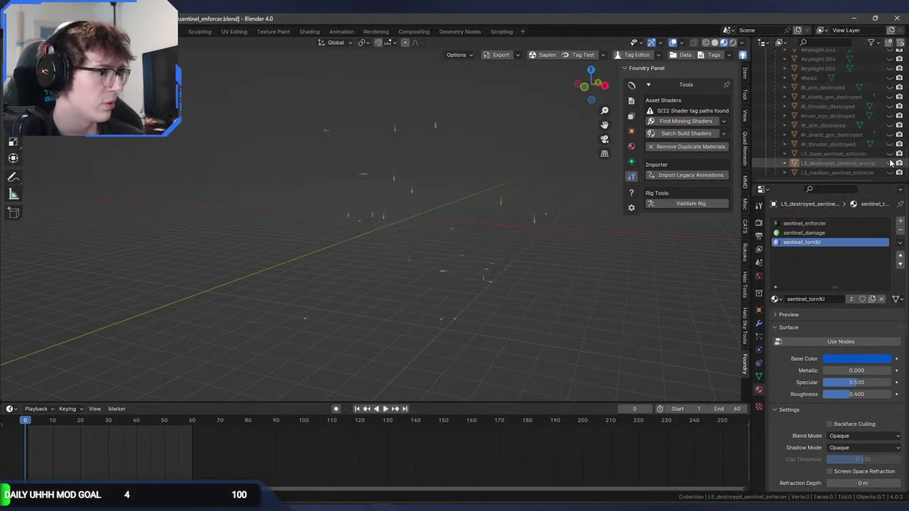
# Switch to Blender, select L5_base_sentinel_enforcer and pick a face inside its lower leg in Edit Mode to check its assigned material.
pyautogui.click(309, 315)
pyautogui.moveTo(309, 315); pyautogui.dragTo(388, 297, button='middle')
pyautogui.press('Tab')
pyautogui.click(392, 285)
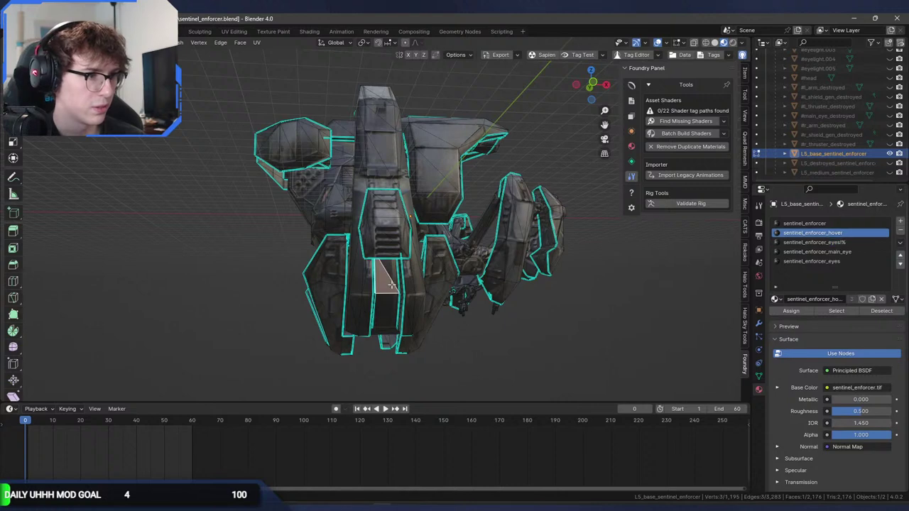
pyautogui.scroll(2, 453, 295)
pyautogui.scroll(-3, 452, 295)
# Switch to the tag editor, open sentinel_enforcer_hover.shader, examine its self_illum_map bitmap and close that bitmap.
pyautogui.press('super+Tab')
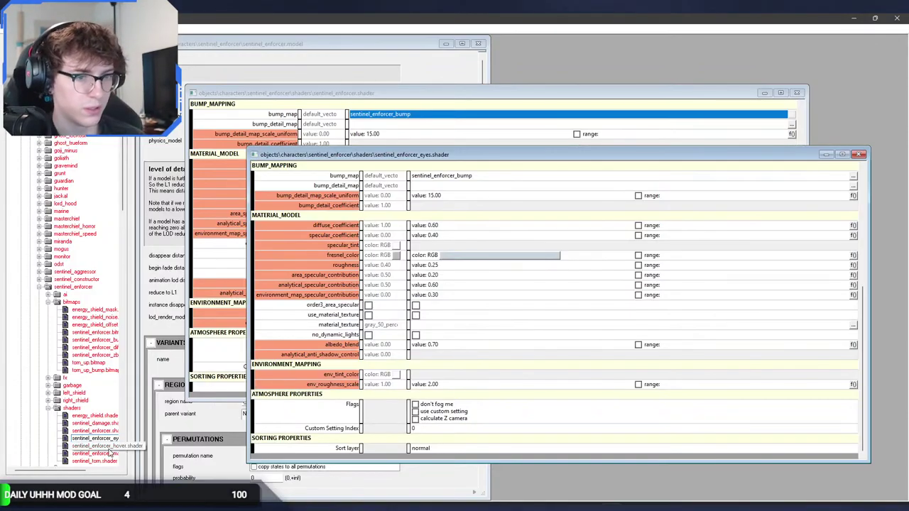
pyautogui.doubleClick(108, 448)
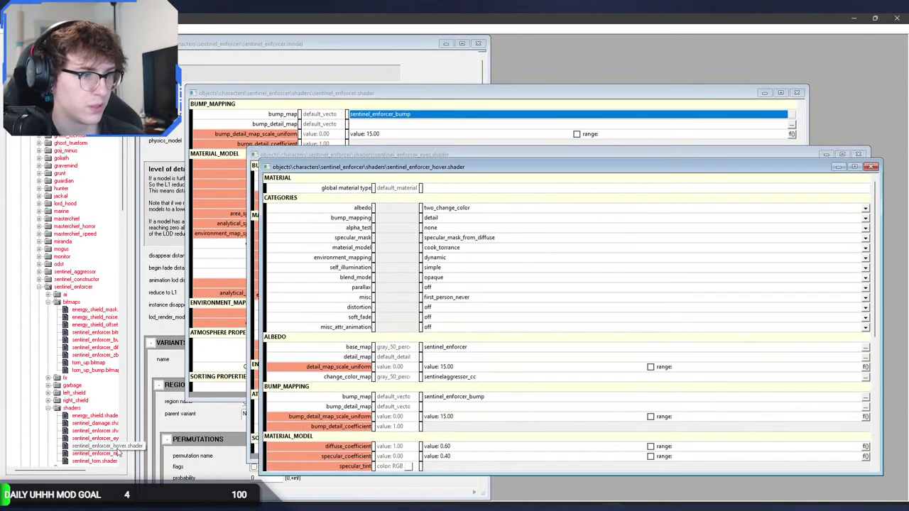
pyautogui.scroll(-8, 505, 374)
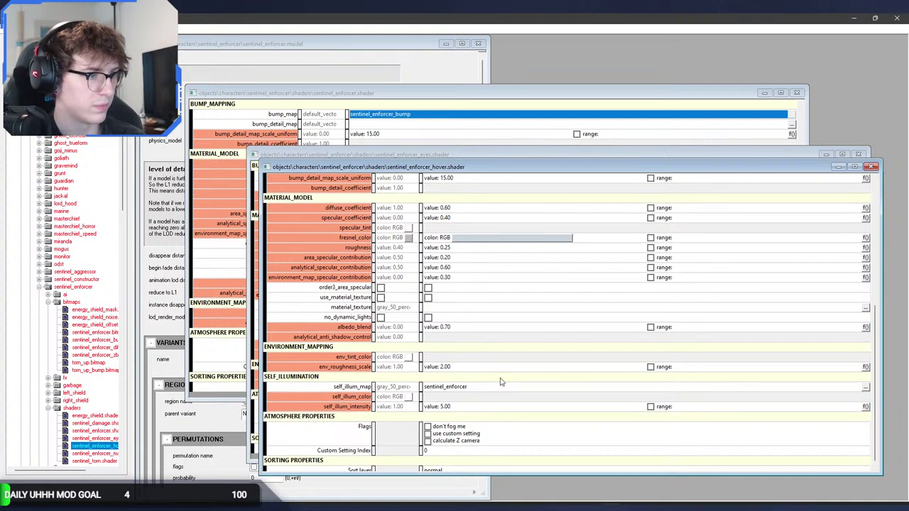
pyautogui.click(487, 393)
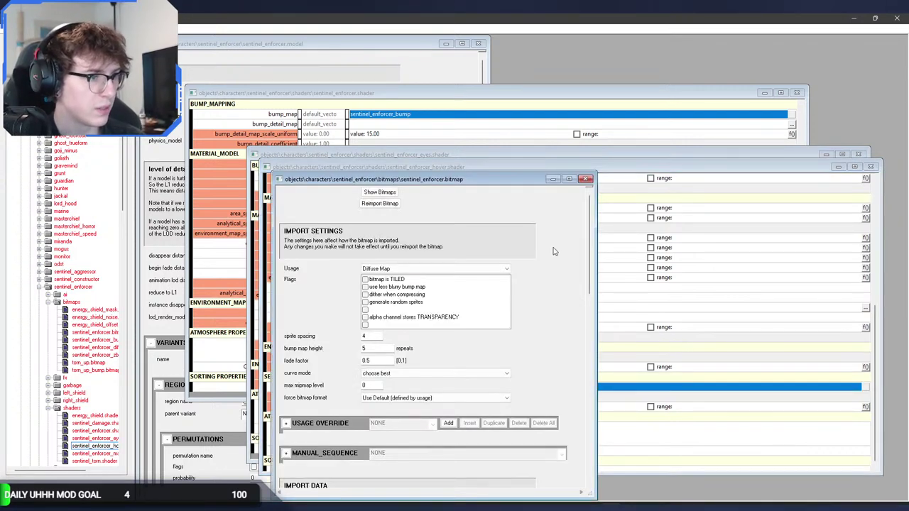
pyautogui.click(586, 179)
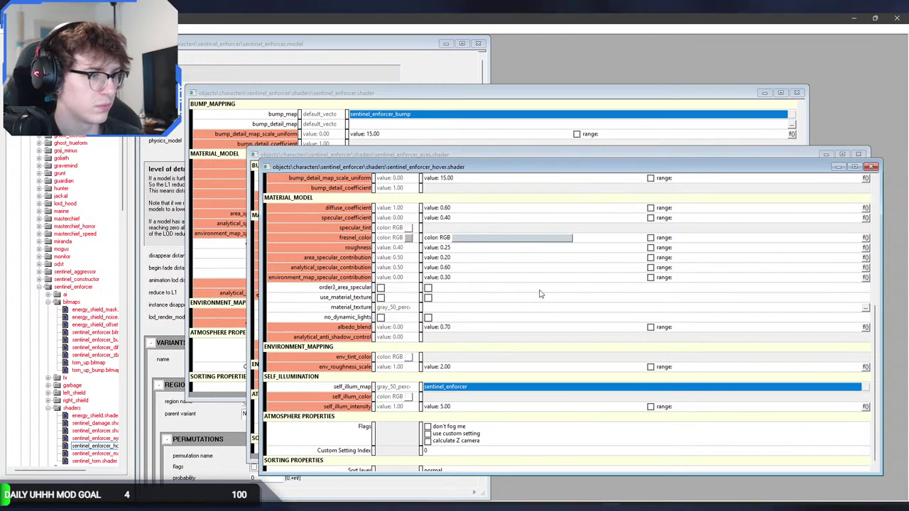
pyautogui.doubleClick(478, 389)
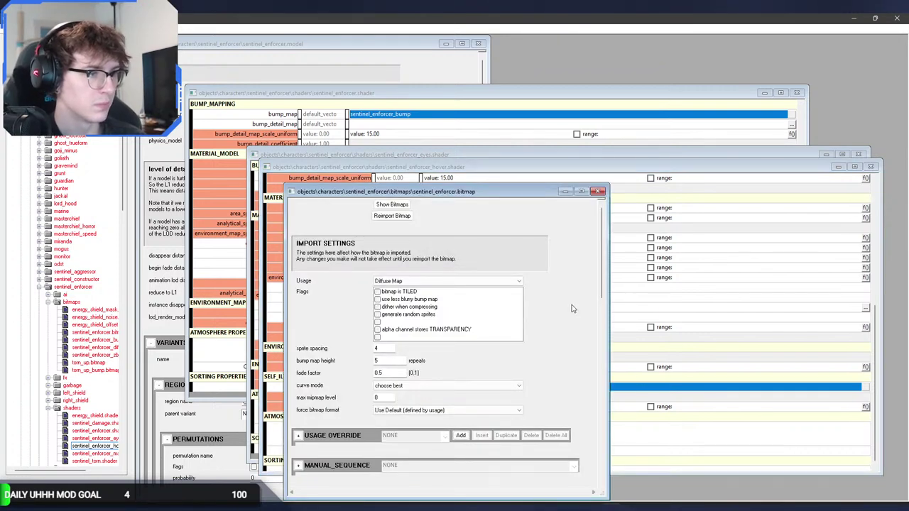
pyautogui.click(598, 191)
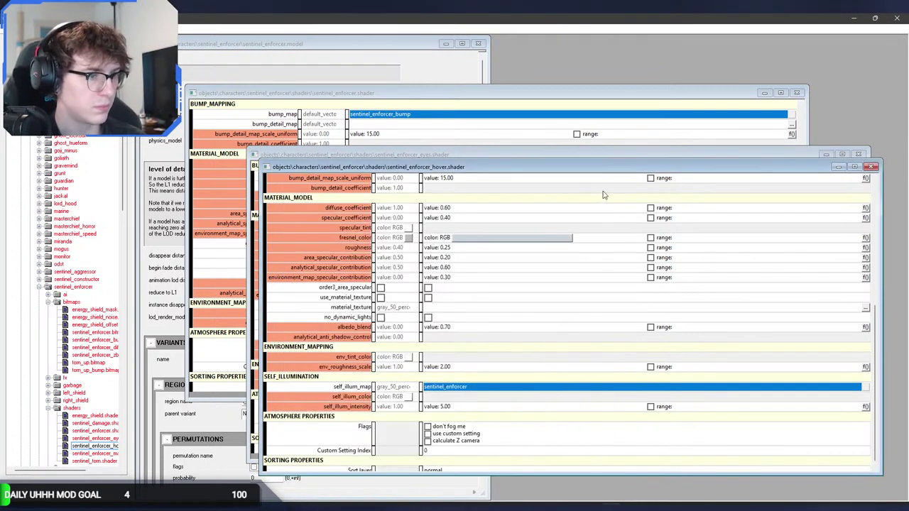
# Begin choosing a new self_illum_map, then duplicate sentinel_enforcer.tif in the data bitmaps folder as sentinel_enforcer_illum.tif.
pyautogui.click(866, 387)
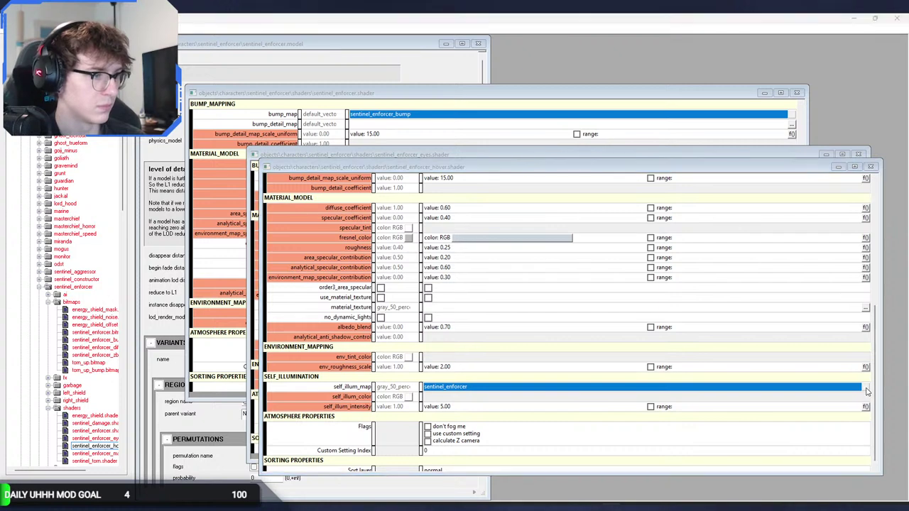
pyautogui.click(245, 505)
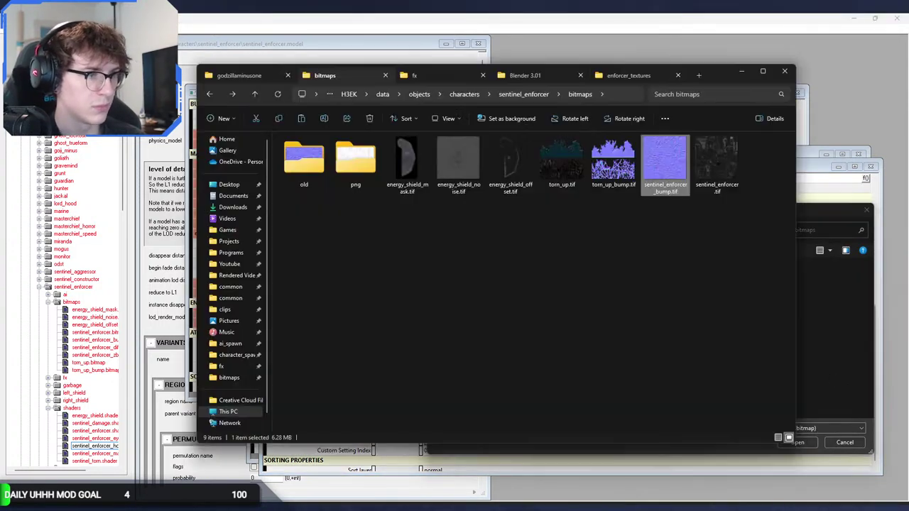
pyautogui.click(725, 184)
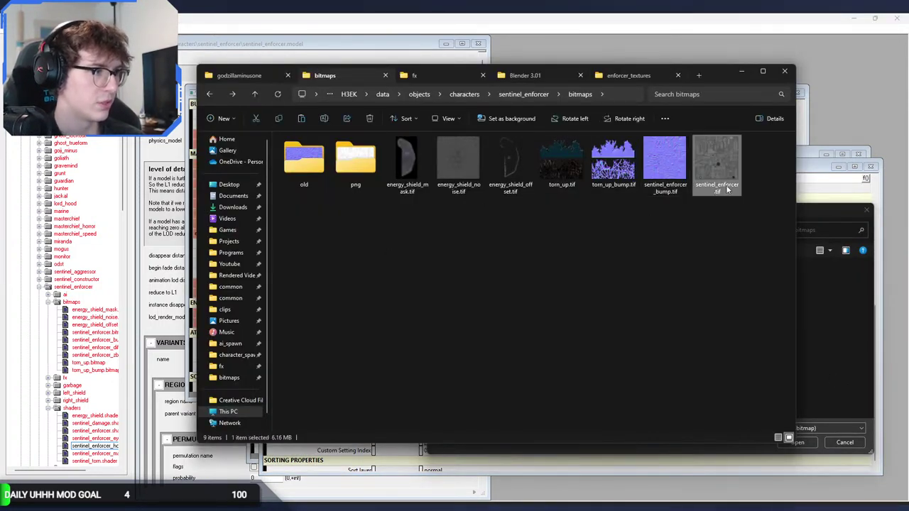
pyautogui.hotkey('ctrl', 'c')
pyautogui.hotkey('ctrl', 'v')
pyautogui.press('F2')
pyautogui.moveTo(773, 191); pyautogui.dragTo(787, 184)
pyautogui.write('_illum')
pyautogui.press('Return')
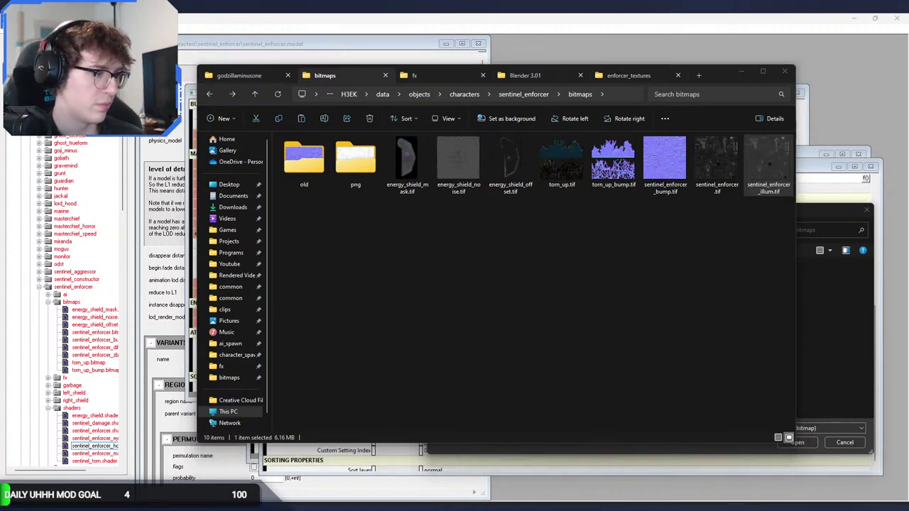
# Assign sentinel_enforcer_illum.bitmap as the hover shader's self_illum_map and set that bitmap's usage to Self-Illum Map.
pyautogui.click(833, 208)
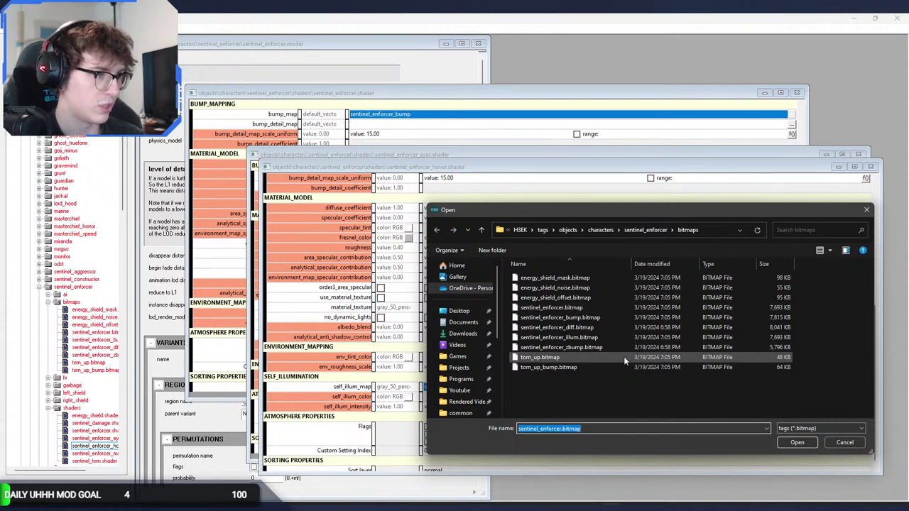
pyautogui.doubleClick(618, 337)
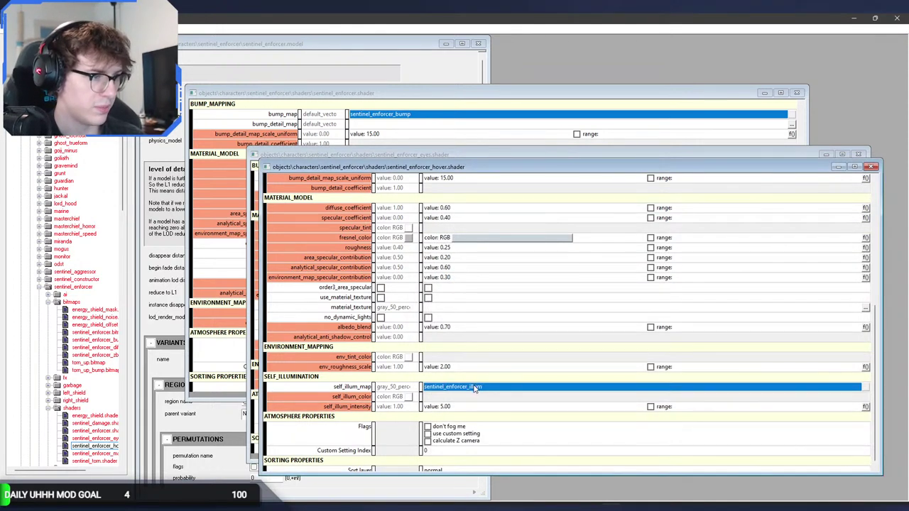
pyautogui.doubleClick(476, 388)
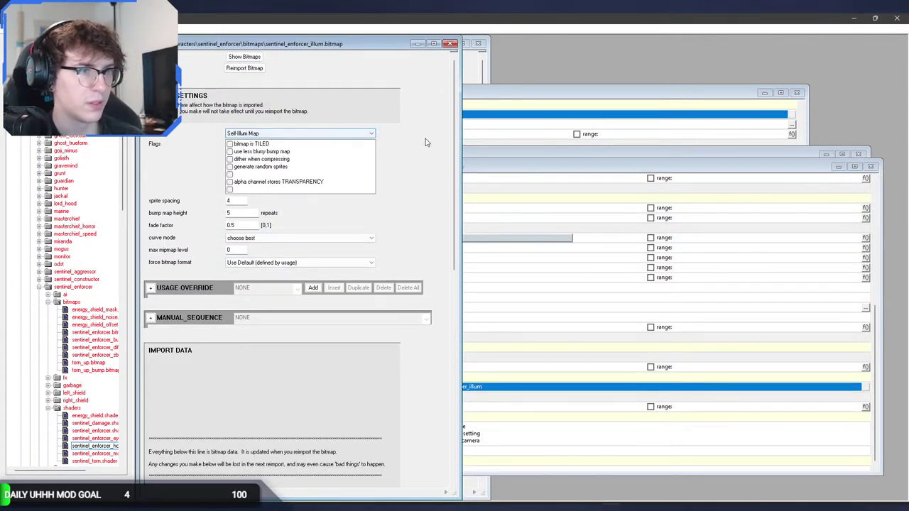
pyautogui.click(450, 43)
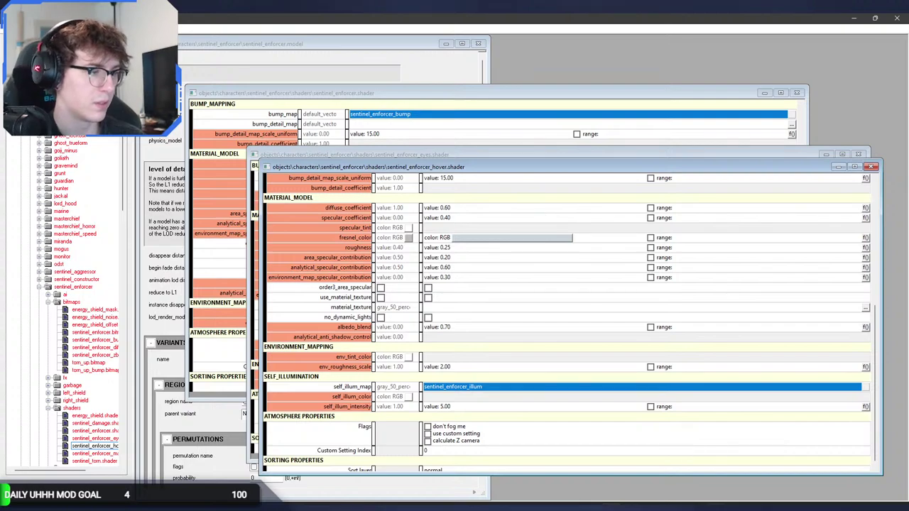
# Switch to Sapien and fly up to the enforcer's lower leg to inspect the recess that uses the hover shader.
pyautogui.click(731, 507)
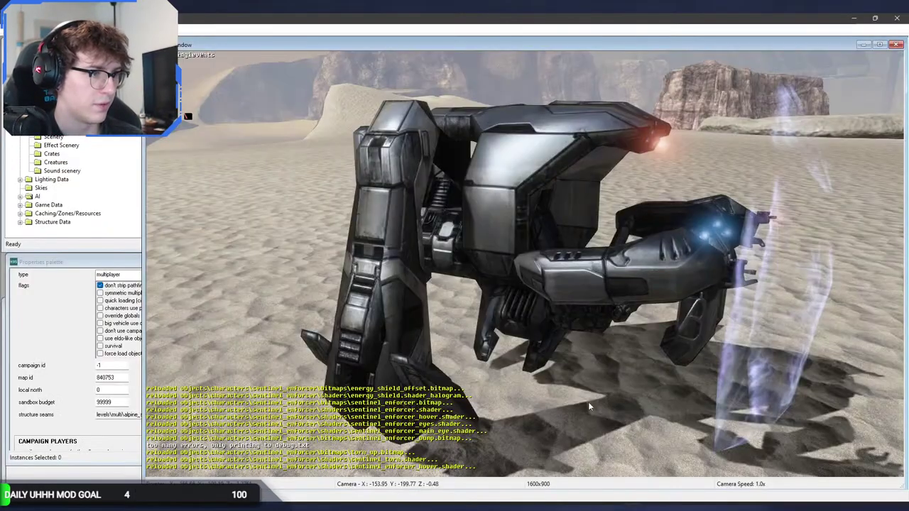
pyautogui.press('w')
pyautogui.moveTo(590, 405); pyautogui.dragTo(561, 390, button='middle')
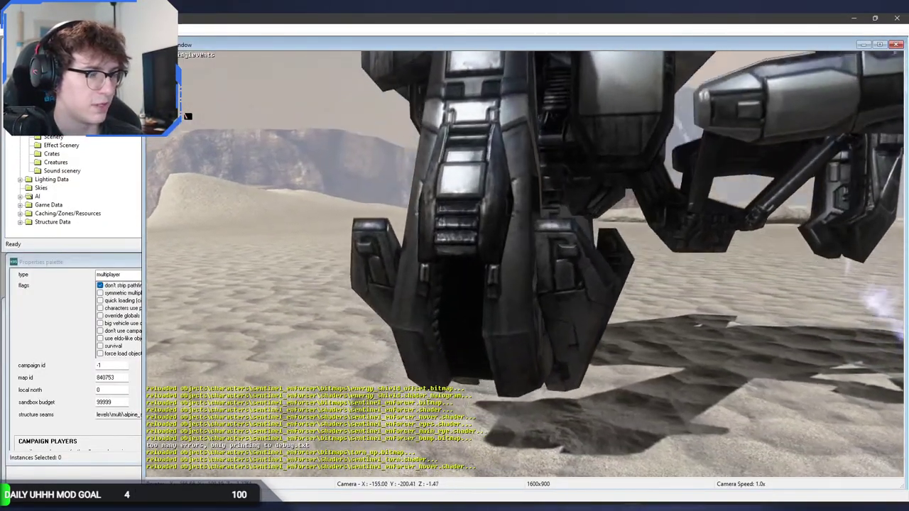
pyautogui.press('w')
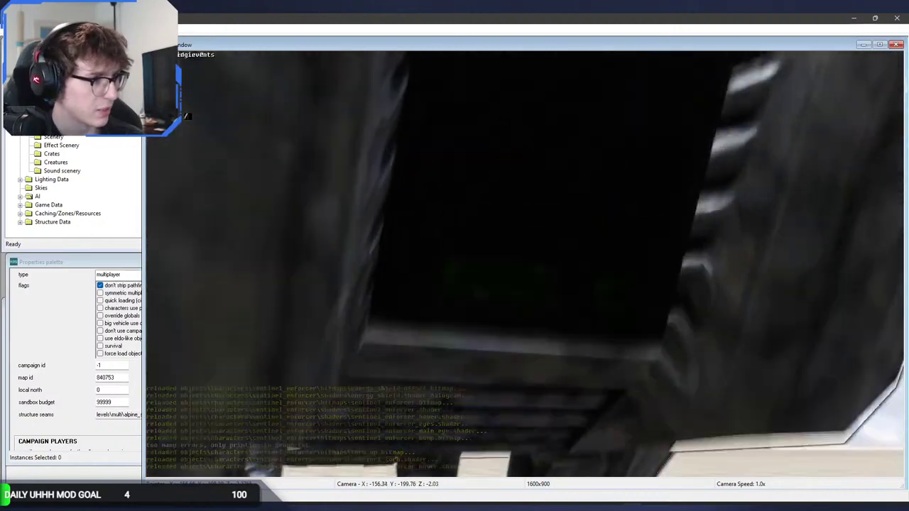
pyautogui.press('w')
pyautogui.moveTo(525, 263); pyautogui.dragTo(522, 369, button='middle')
pyautogui.press('s')
# Run map_reset from the console and fly back to the sentinel enforcer.
pyautogui.press('`')
pyautogui.press('Up')
pyautogui.press('Return')
pyautogui.press('shift+KP_Multiply')
pyautogui.press('w')
pyautogui.press('w')
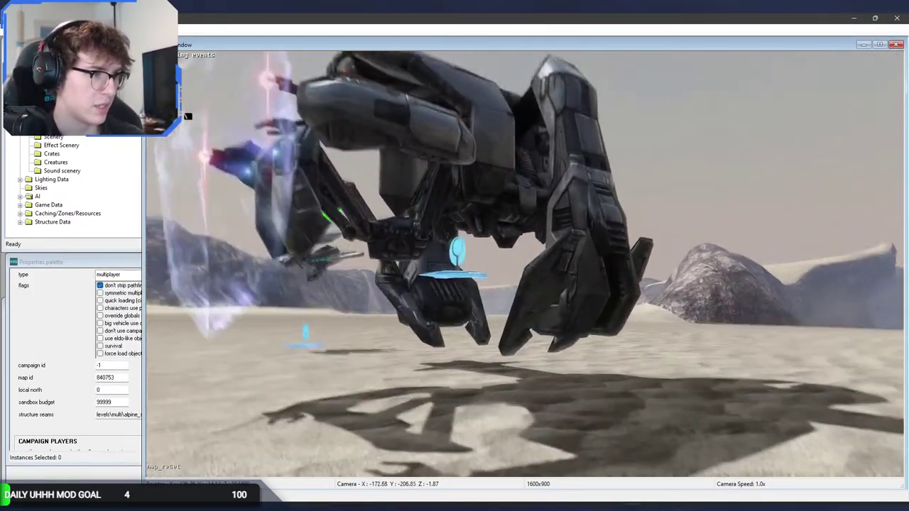
pyautogui.moveTo(588, 316); pyautogui.dragTo(589, 348, button='middle')
pyautogui.press('r')
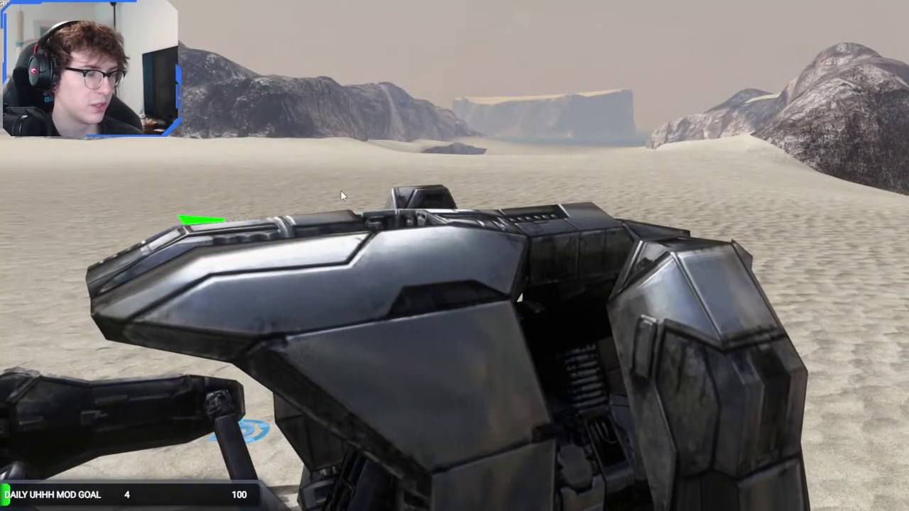
# Circle the respawned sentinel enforcer in the game view to examine its materials from several sides.
pyautogui.moveTo(341, 191); pyautogui.dragTo(499, 238, button='middle')
pyautogui.press('a')
pyautogui.press('w')
pyautogui.moveTo(353, 165); pyautogui.dragTo(554, 155, button='middle')
pyautogui.press('s')
pyautogui.press('s')
pyautogui.press('a')
pyautogui.press('s')
pyautogui.press('a')
pyautogui.press('s')
pyautogui.press('a')
pyautogui.moveTo(462, 173)
pyautogui.mouseDown(button='middle')
pyautogui.moveTo(383, 158)
pyautogui.moveTo(453, 174)
pyautogui.mouseUp(button='middle')
pyautogui.press('w')
pyautogui.press('d')
pyautogui.press('s')
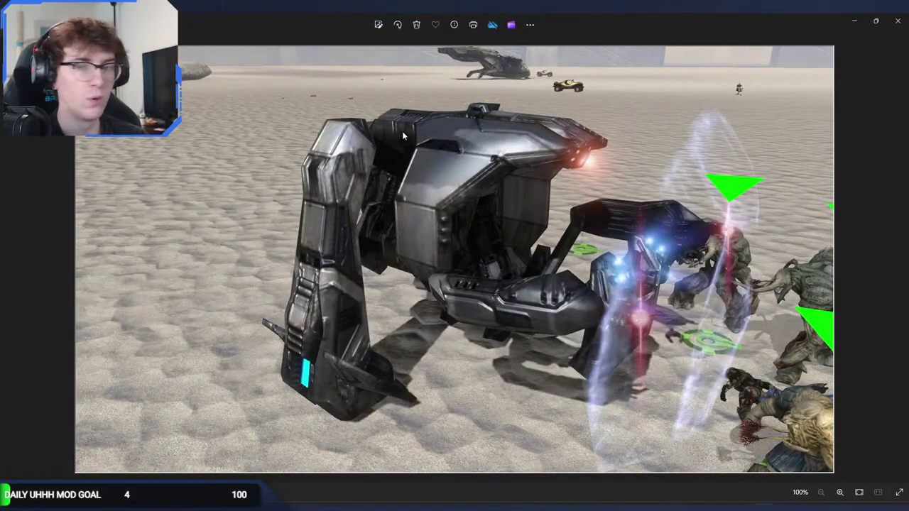
# Compare the two sentinel enforcer screenshots in the photo viewer by alternating between them repeatedly.
pyautogui.press('Right')
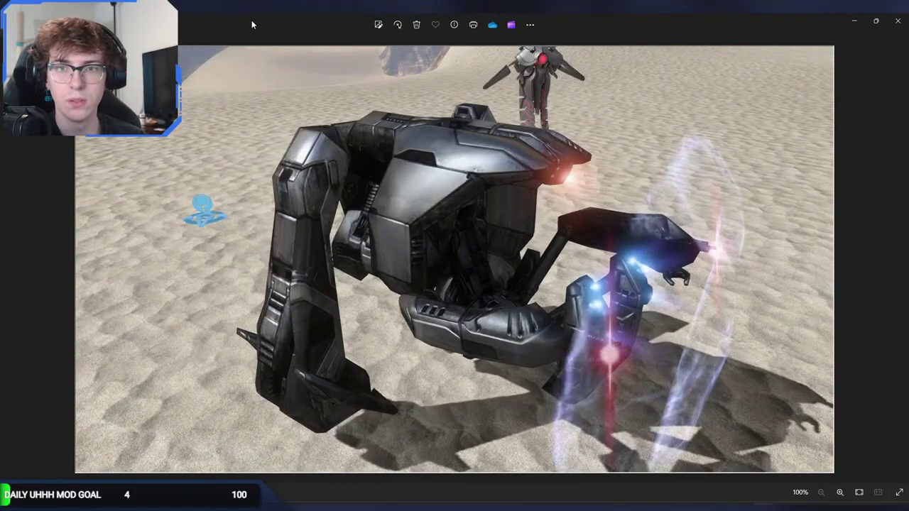
pyautogui.press('Right')
pyautogui.press('Right')
pyautogui.press('Left')
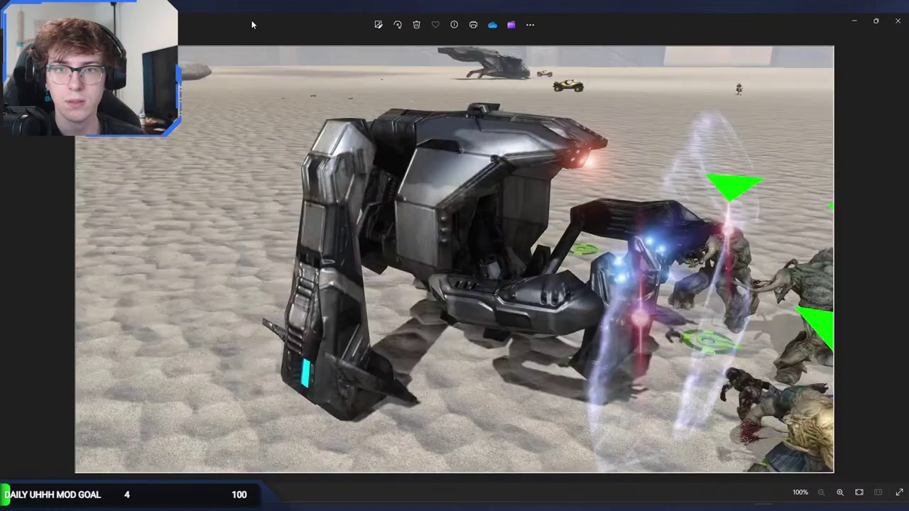
pyautogui.press('Right')
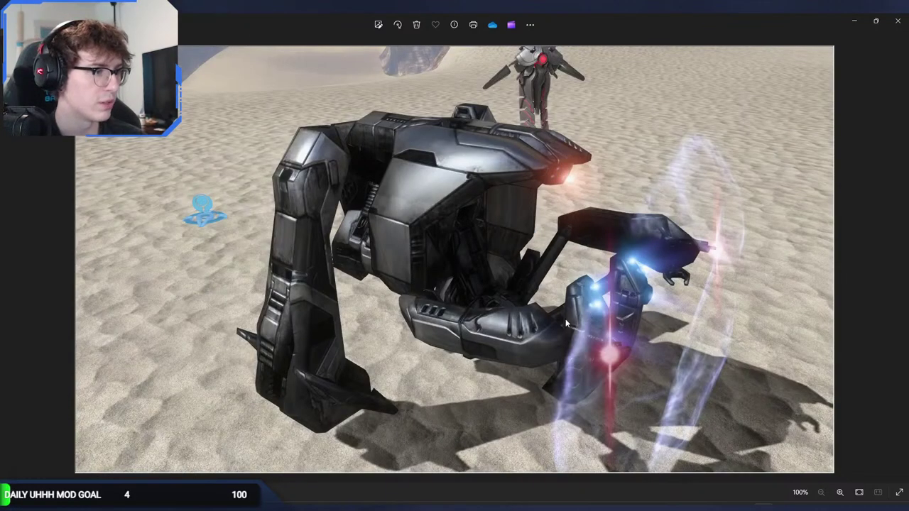
pyautogui.press('Left')
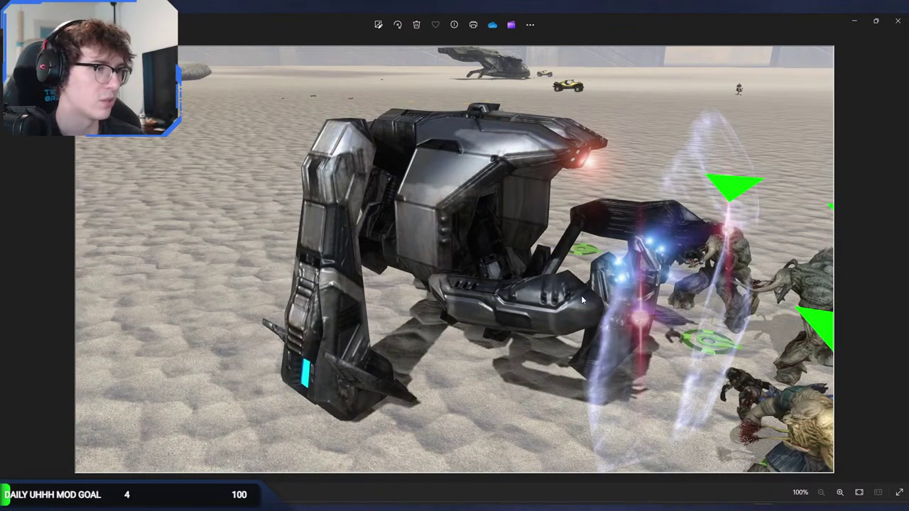
pyautogui.press('Right')
pyautogui.press('Right')
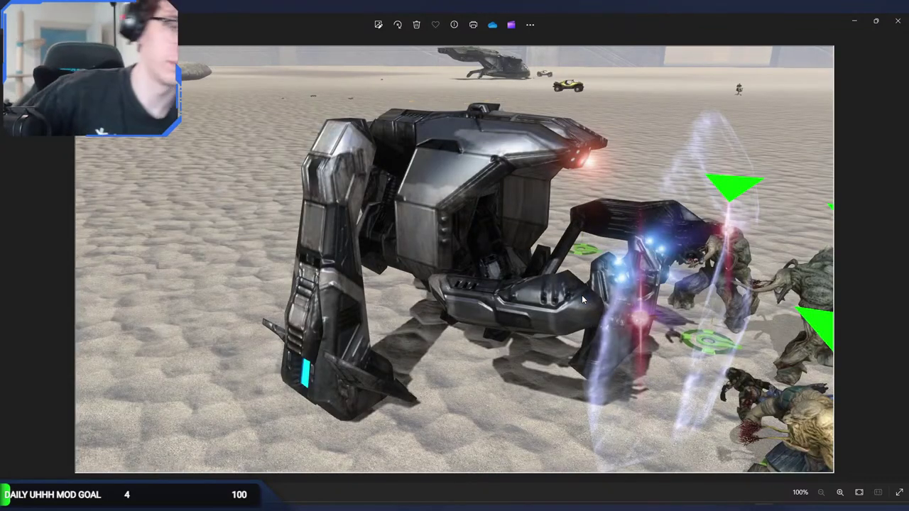
pyautogui.press('Right')
pyautogui.press('Left')
pyautogui.press('Right')
pyautogui.press('Left')
pyautogui.press('Right')
pyautogui.press('Right')
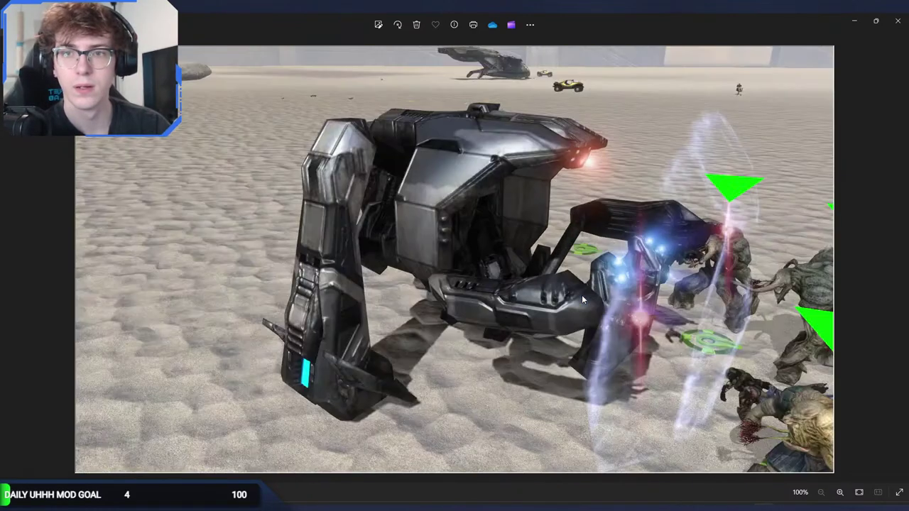
# Continue flipping between the two enforcer screenshots to compare the armour shading and highlights, and close the photo viewer.
pyautogui.press('Left')
pyautogui.press('Right')
pyautogui.press('Left')
pyautogui.press('Right')
pyautogui.press('Left')
pyautogui.press('Right')
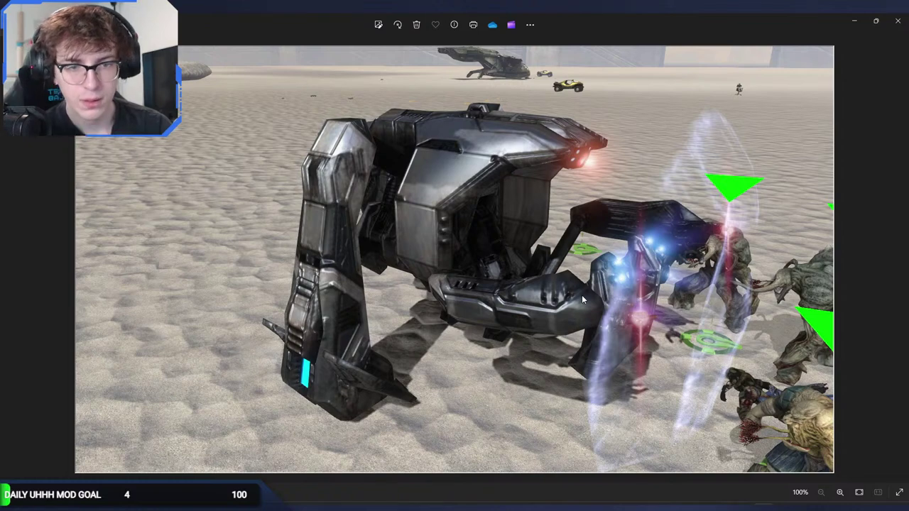
pyautogui.press('Left')
pyautogui.press('Right')
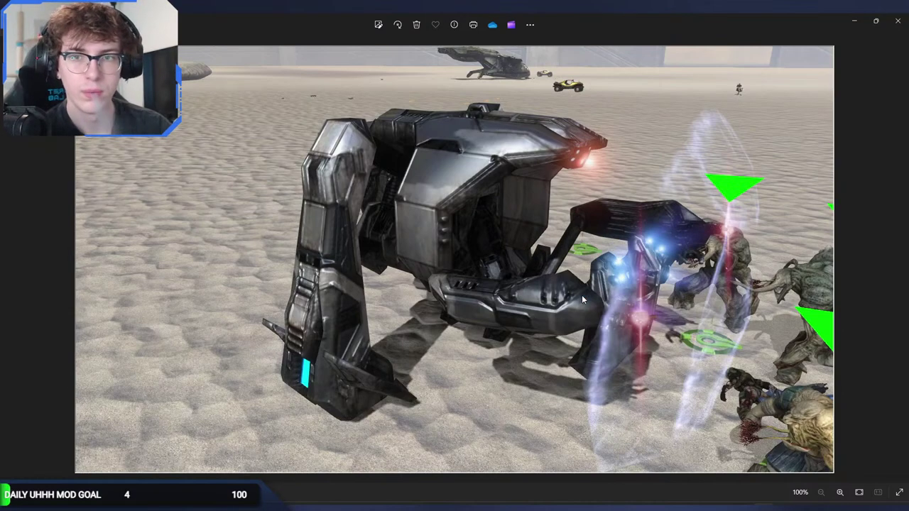
pyautogui.press('Right')
pyautogui.press('Left')
pyautogui.press('Right')
pyautogui.press('Left')
pyautogui.press('Right')
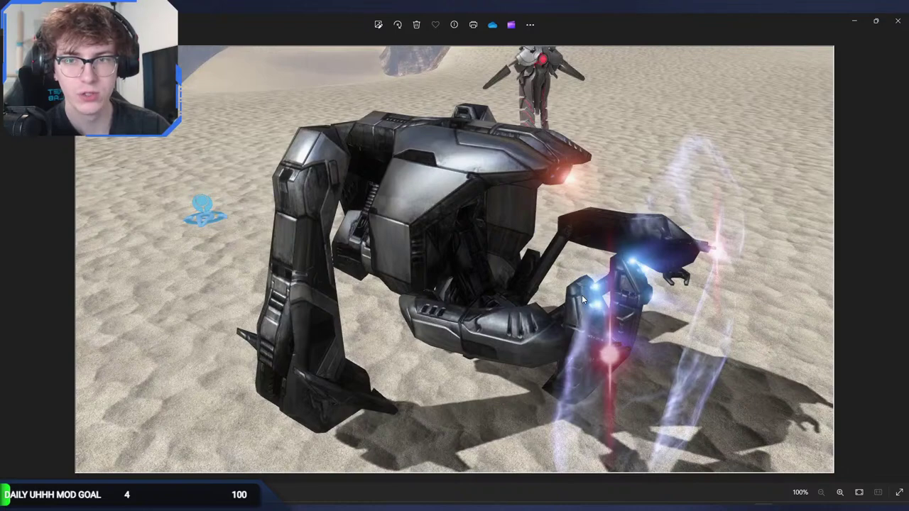
pyautogui.press('Left')
pyautogui.press('Right')
pyautogui.press('Left')
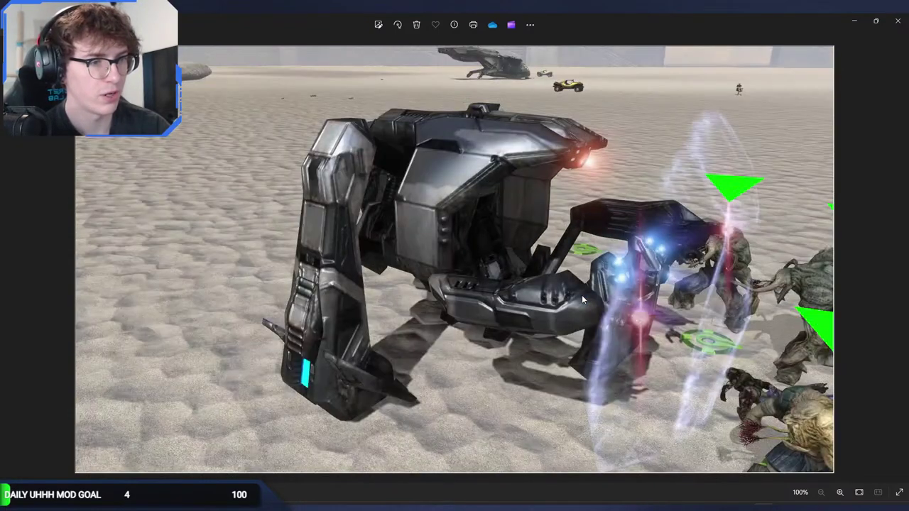
pyautogui.press('Right')
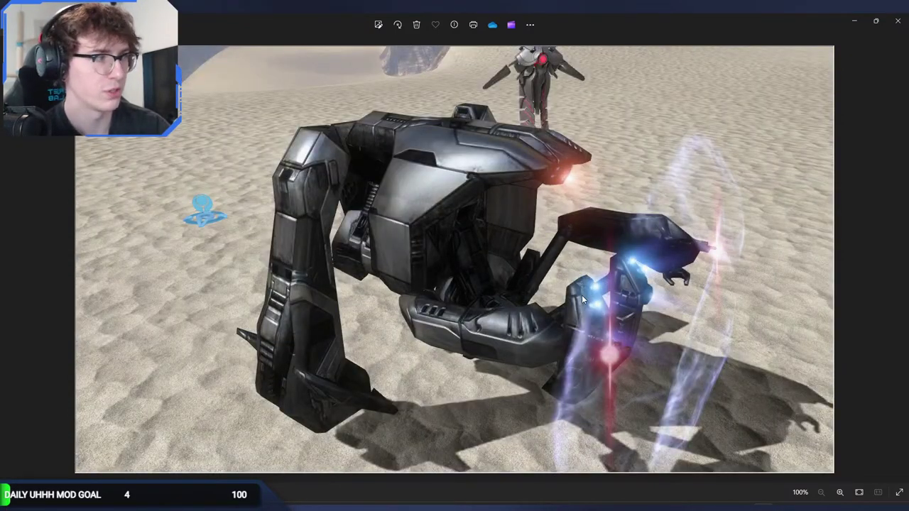
pyautogui.click(897, 21)
pyautogui.click(819, 113)
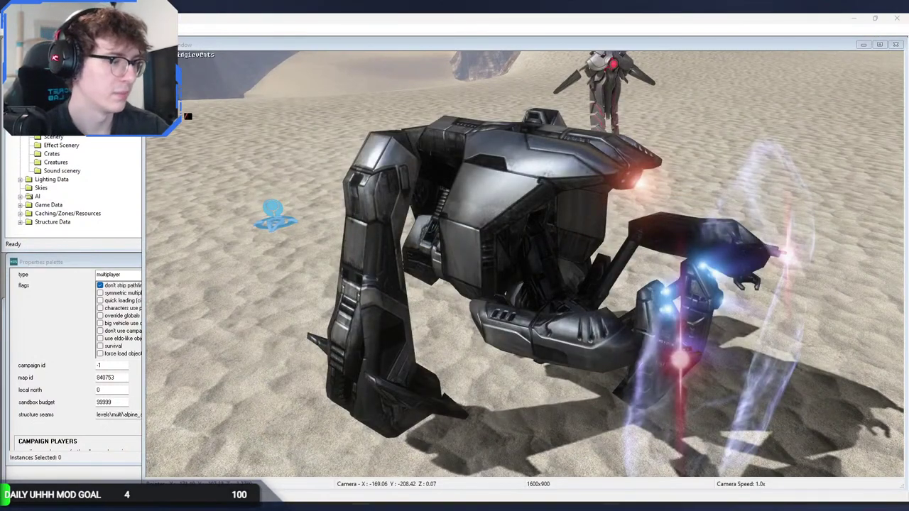
# In Guerilla, open the hover shader's self_illum_map bitmap, inspect its image and mipmaps, and close the preview.
pyautogui.click(600, 507)
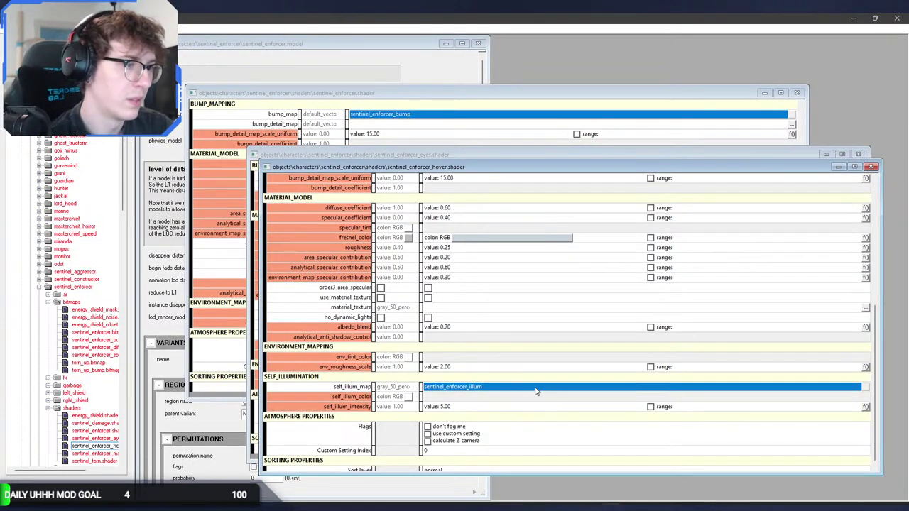
pyautogui.scroll(7, 536, 390)
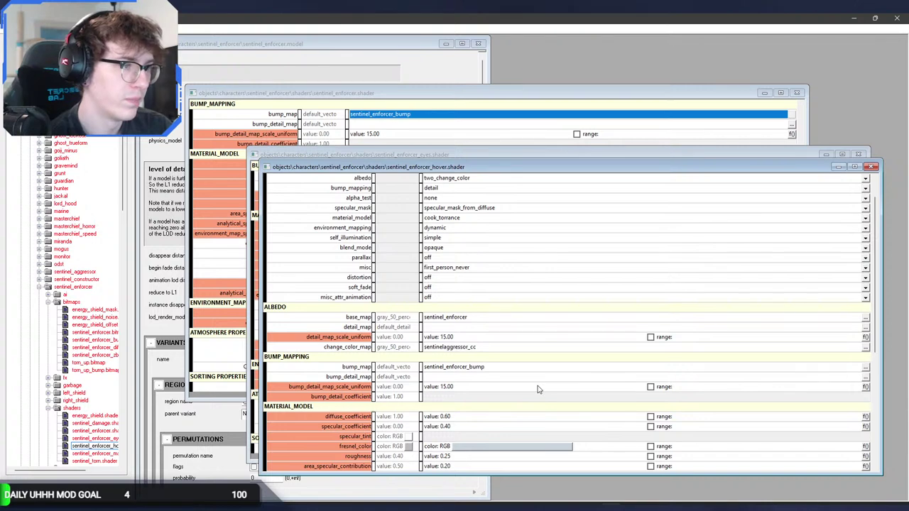
pyautogui.scroll(-7, 537, 389)
pyautogui.click(527, 387)
pyautogui.doubleClick(527, 389)
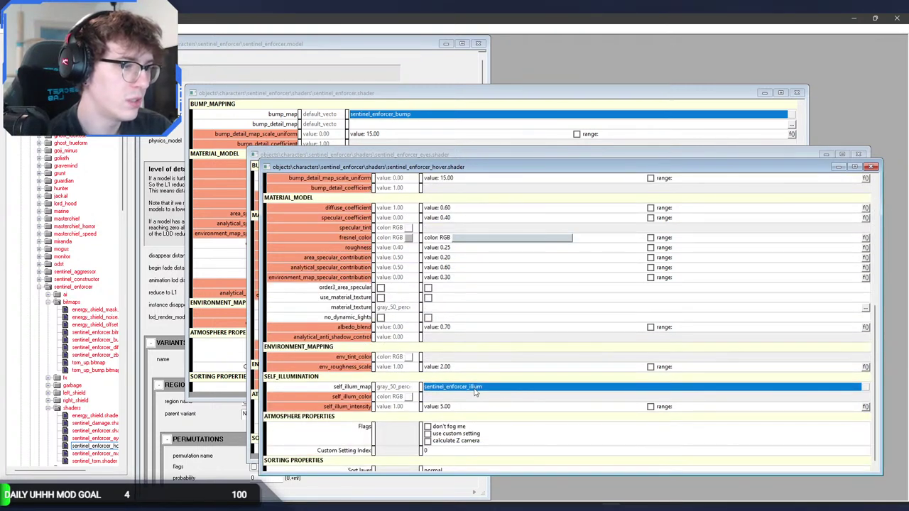
pyautogui.click(256, 70)
pyautogui.scroll(-10, 477, 227)
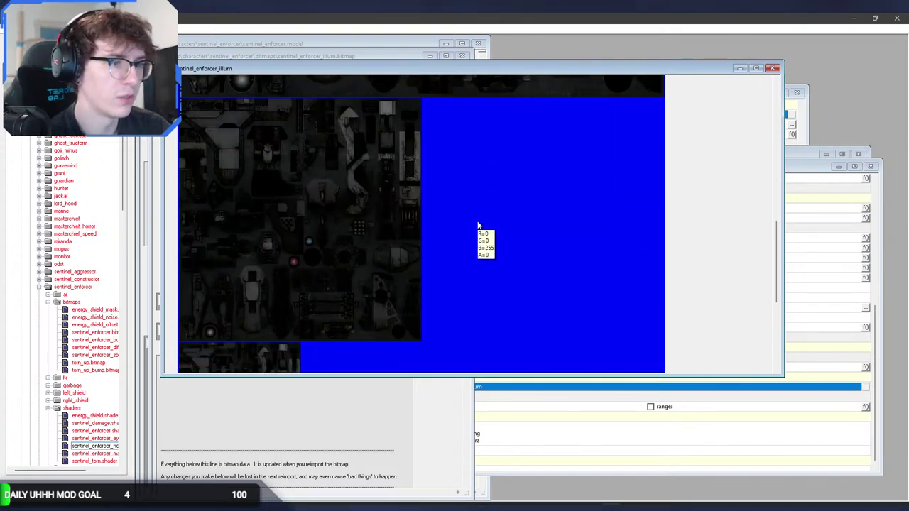
pyautogui.click(773, 68)
# In File Explorer, copy sentinel_enforcer.tif from the old folder into the bitmaps folder, replacing the existing file.
pyautogui.click(256, 505)
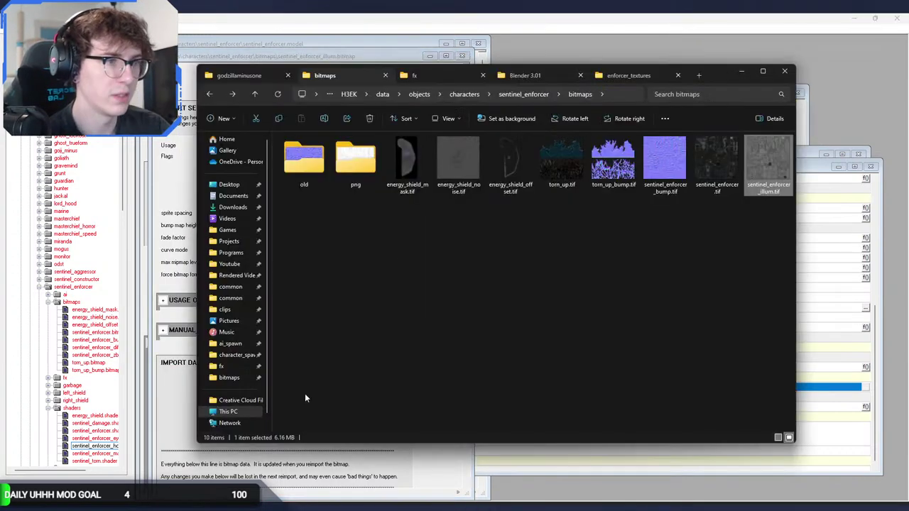
pyautogui.doubleClick(310, 167)
pyautogui.click(462, 164)
pyautogui.click(209, 93)
pyautogui.click(584, 264)
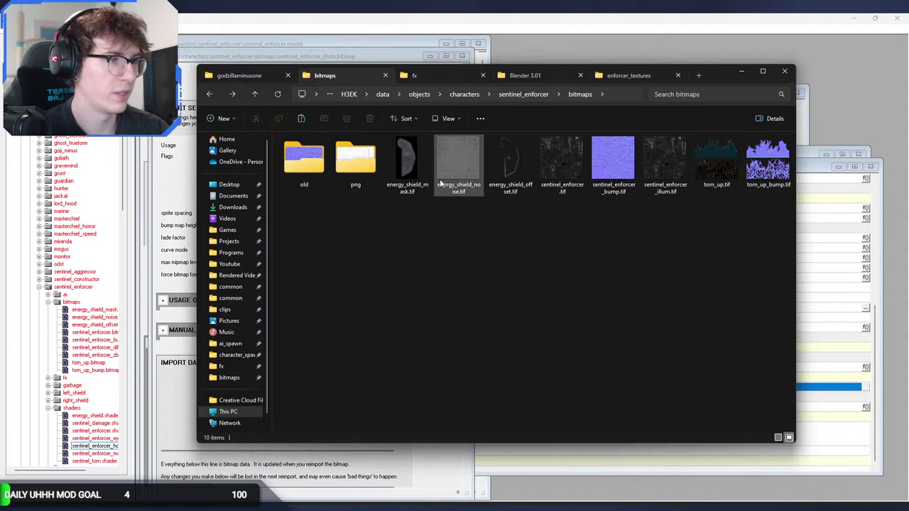
pyautogui.hotkey('ctrl', 'v')
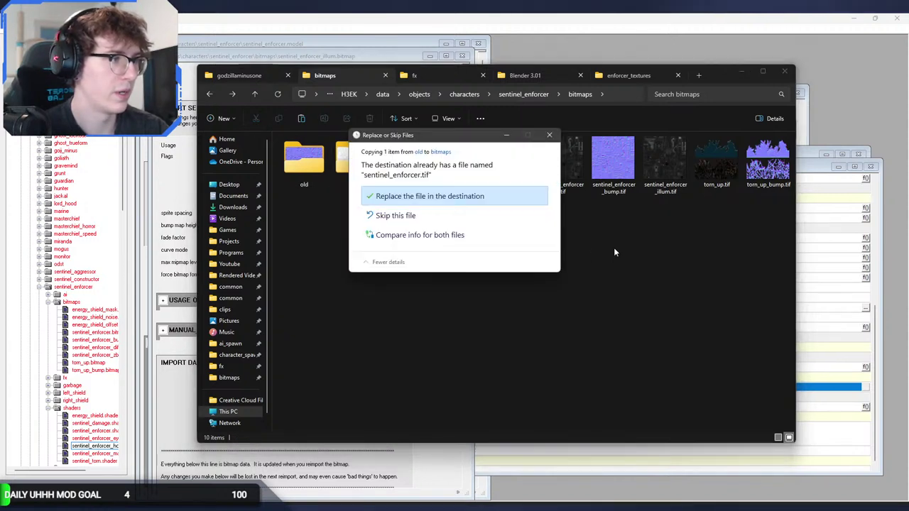
pyautogui.click(513, 199)
# Duplicate sentinel_enforcer.tif inside the old folder and rename the copy sentinel_enforcer_illum.tif.
pyautogui.doubleClick(316, 169)
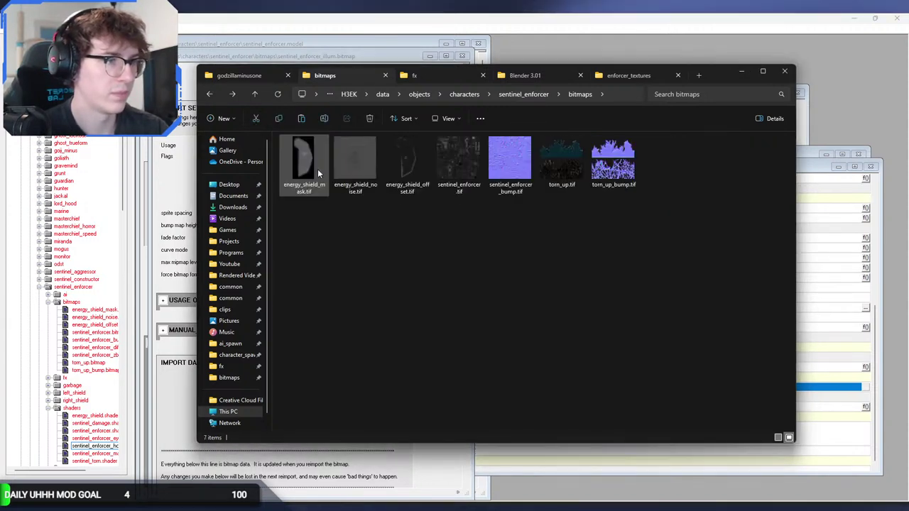
pyautogui.hotkey('ctrl', 'v')
pyautogui.click(664, 188)
pyautogui.click(665, 191)
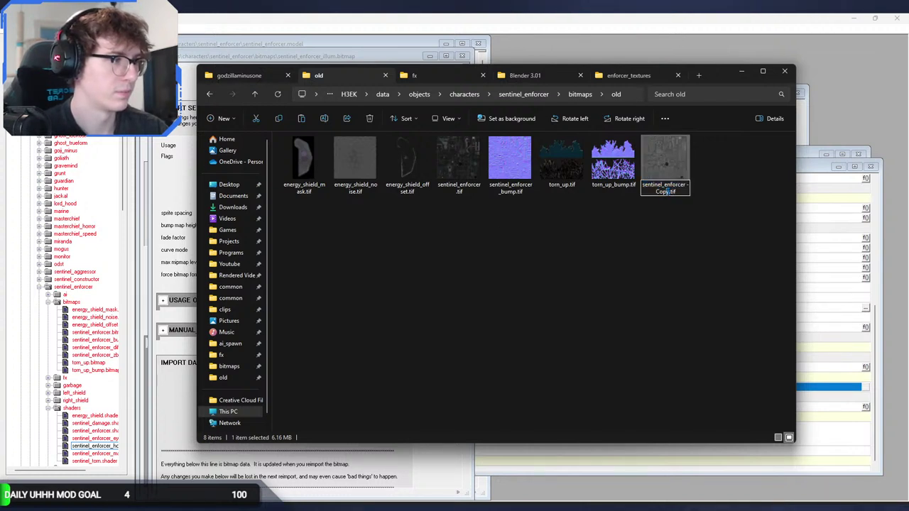
pyautogui.write('_illum')
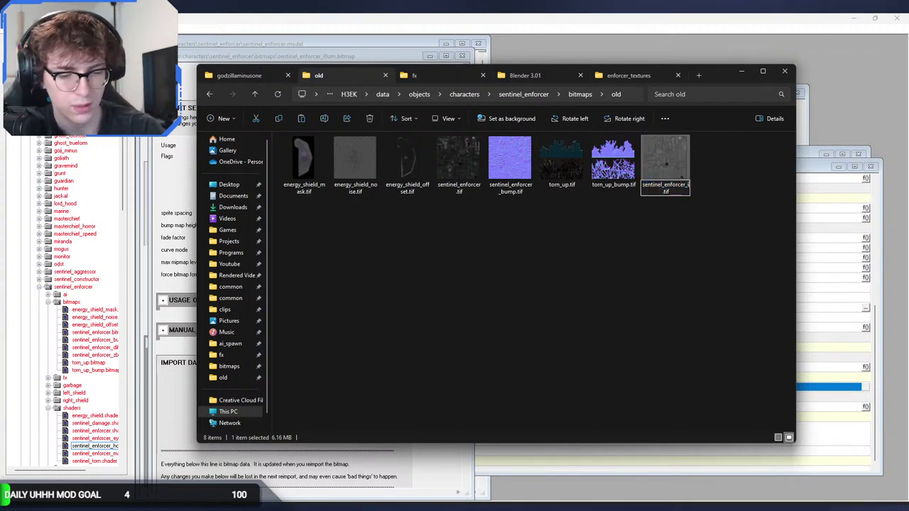
pyautogui.click(711, 165)
# Copy sentinel_enforcer_illum.tif from the old folder into the bitmaps folder, replacing the existing file.
pyautogui.hotkey('ctrl', 'c')
pyautogui.click(211, 94)
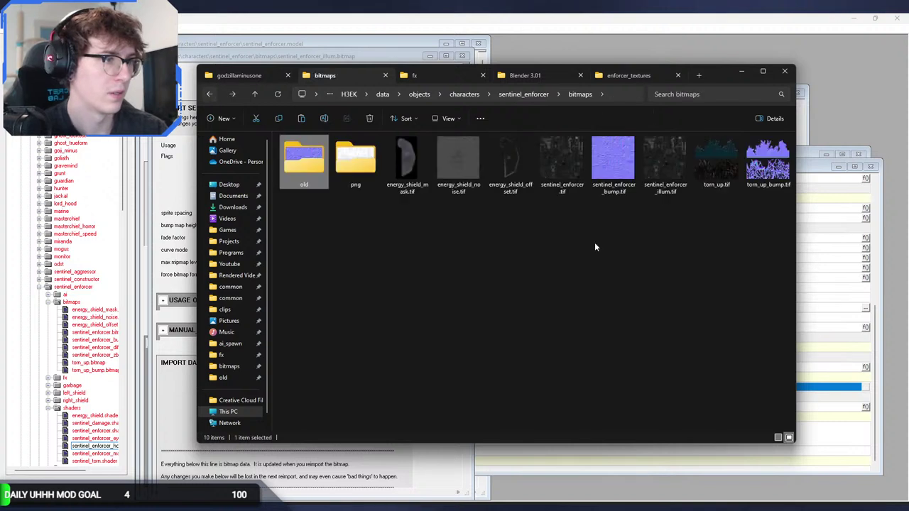
pyautogui.hotkey('ctrl', 'v')
pyautogui.click(469, 196)
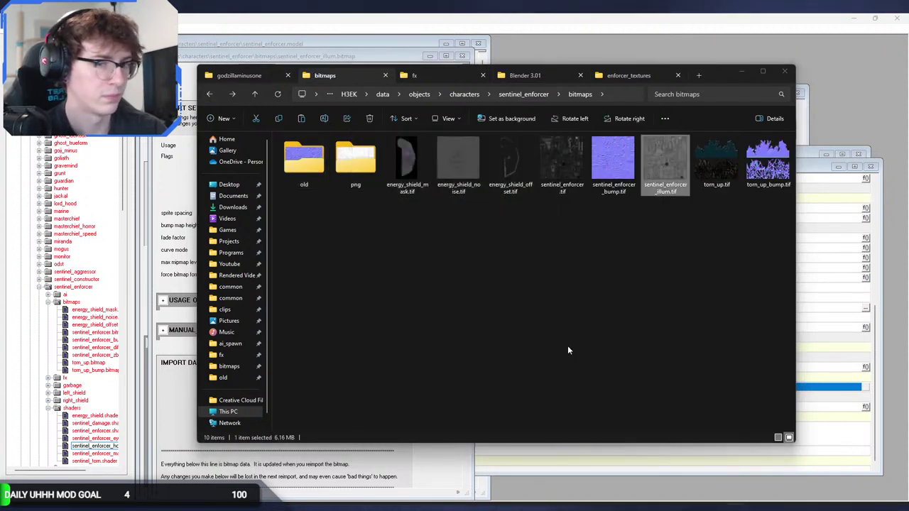
# Switch to Sapien and fly down to the enforcer's foot to inspect the hover recess with the reloaded textures.
pyautogui.hotkey('alt', 'Tab')
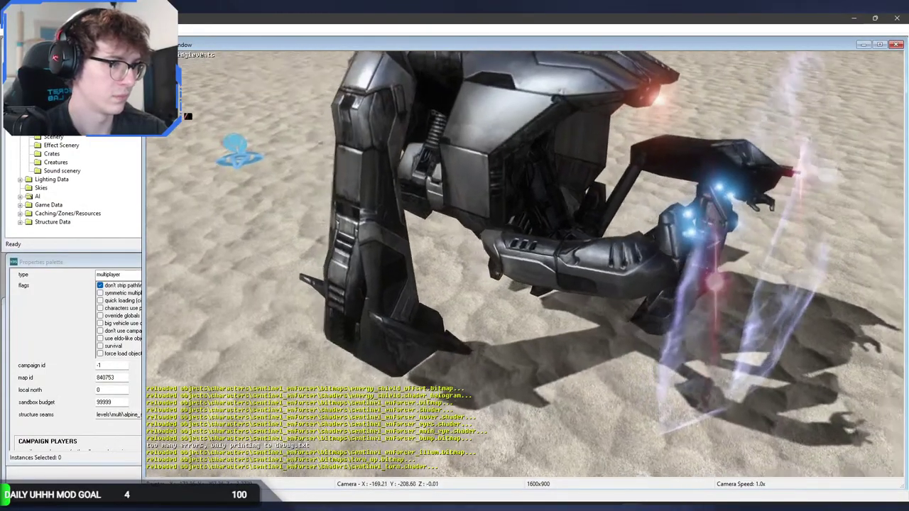
pyautogui.press('w')
pyautogui.moveTo(565, 426); pyautogui.dragTo(565, 377, button='middle')
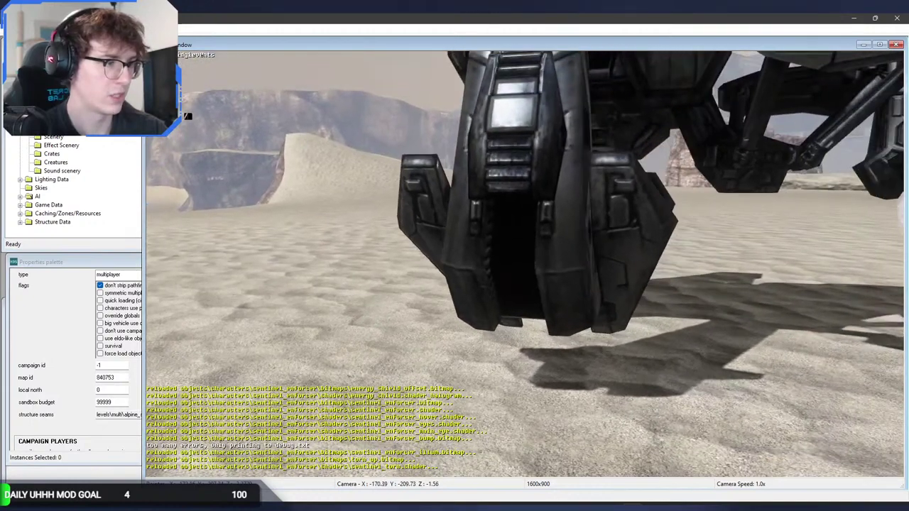
# Switch to Guerilla, preview the sentinel_enforcer_illum bitmap, and reimport it as a self-illum map.
pyautogui.hotkey('alt', 'Tab')
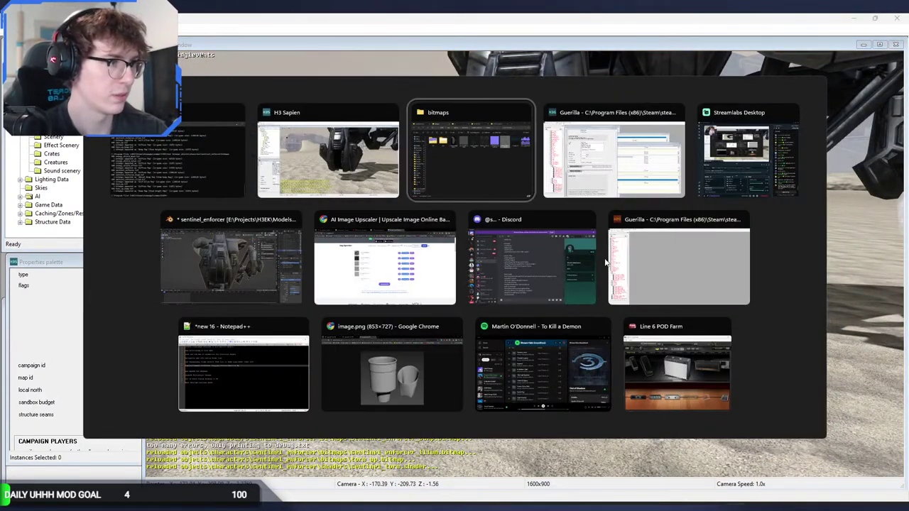
pyautogui.click(588, 180)
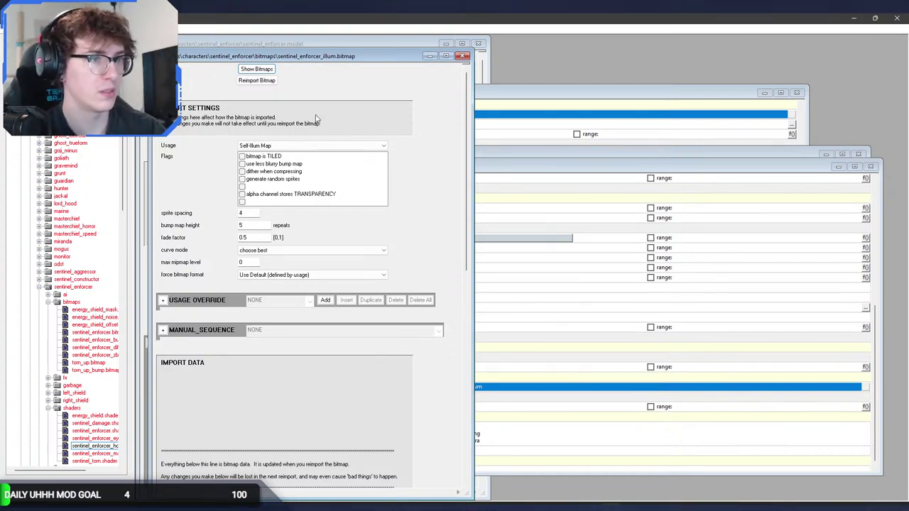
pyautogui.click(257, 69)
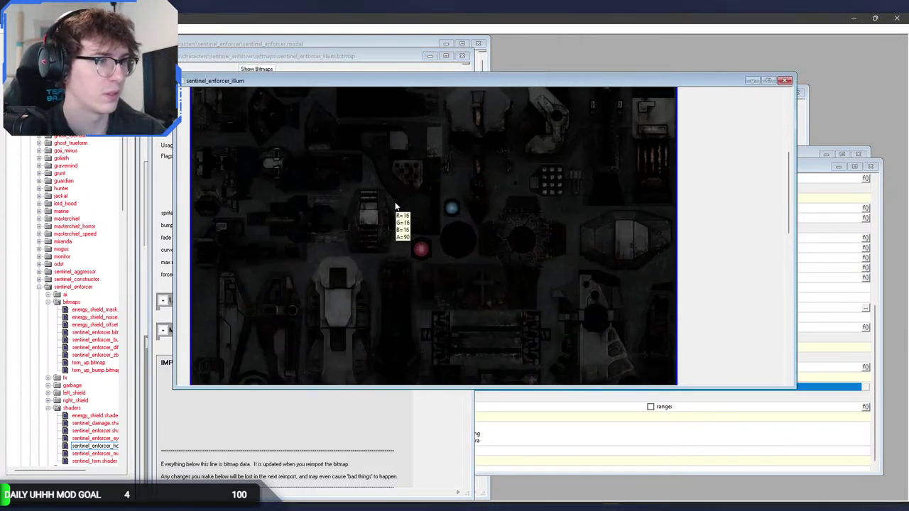
pyautogui.scroll(-3, 395, 204)
pyautogui.scroll(3, 396, 205)
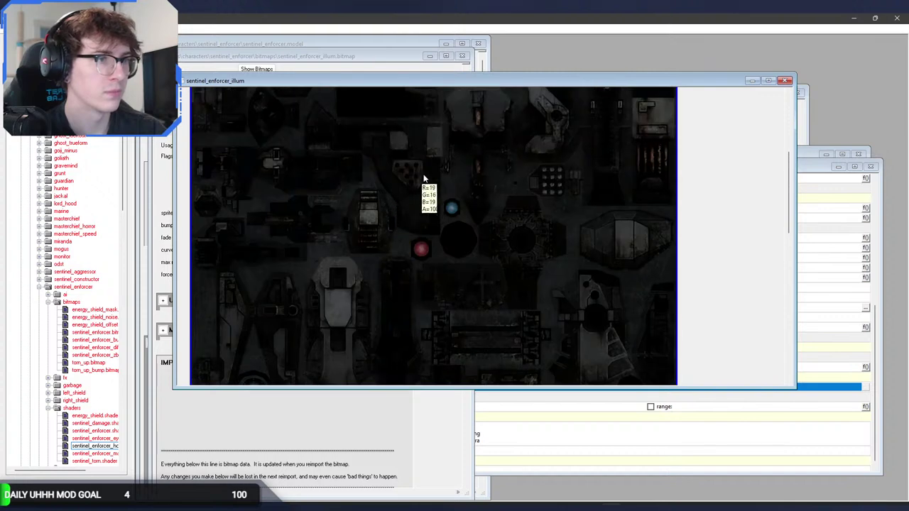
pyautogui.click(785, 80)
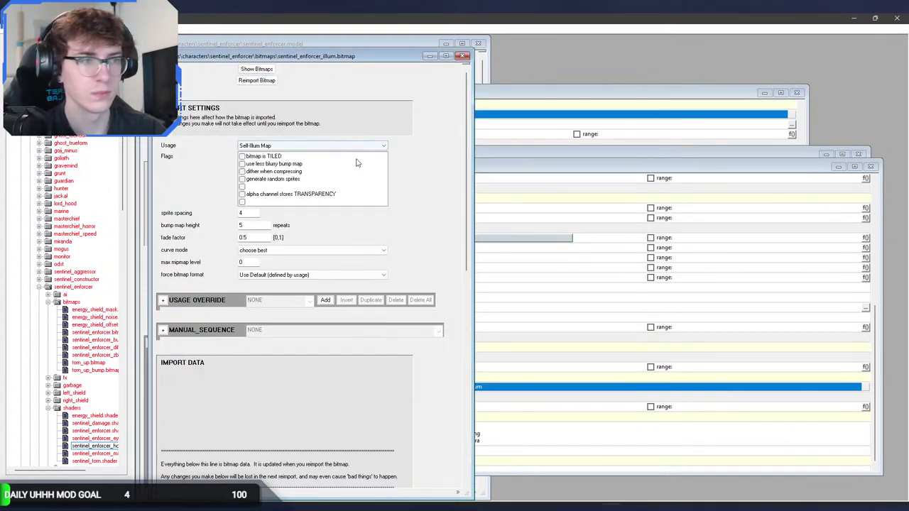
pyautogui.click(266, 82)
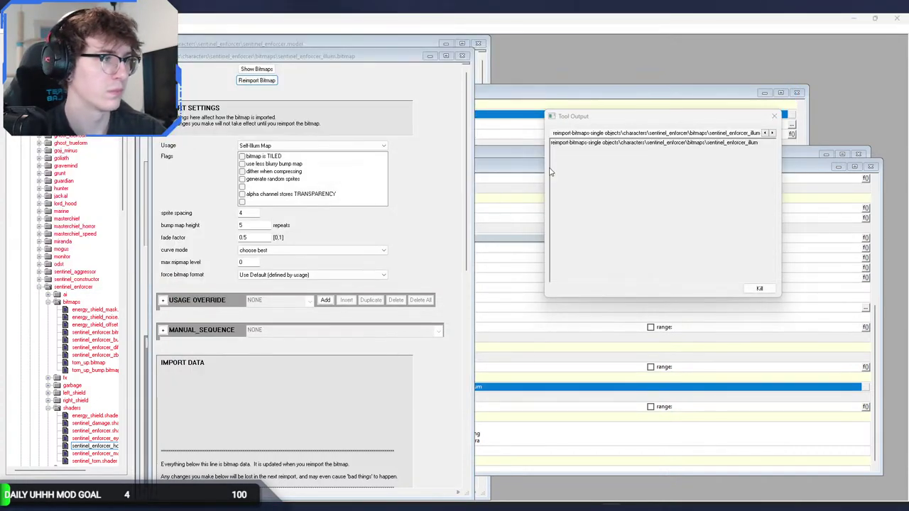
# Switch to File Explorer and check the illum texture in the old folder and the contents of the png folder.
pyautogui.click(238, 505)
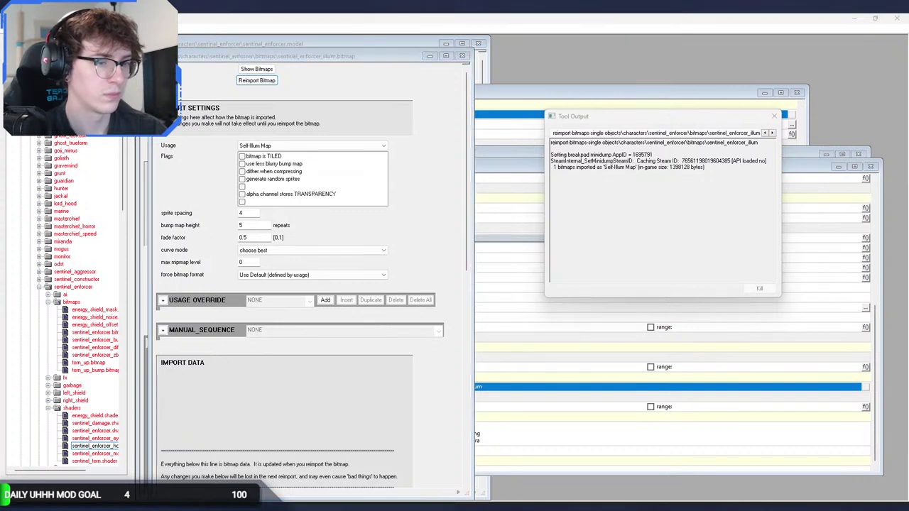
pyautogui.doubleClick(313, 169)
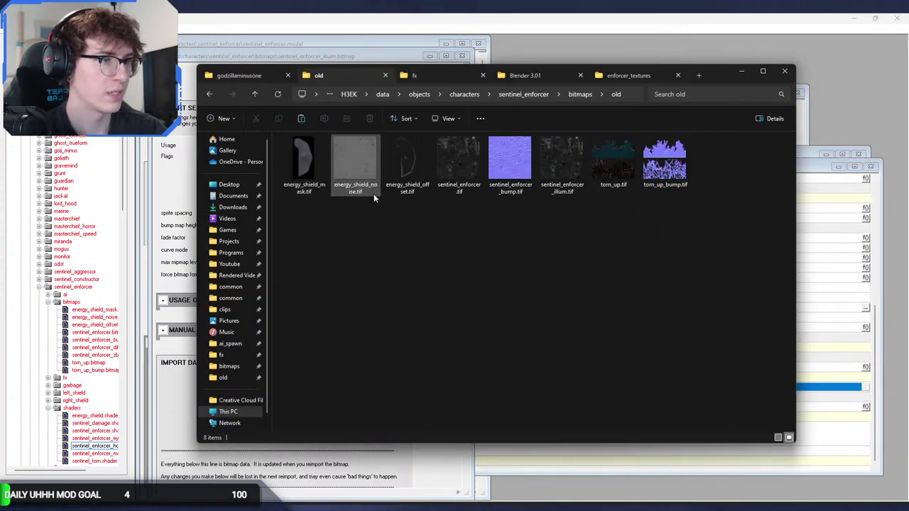
pyautogui.click(551, 190)
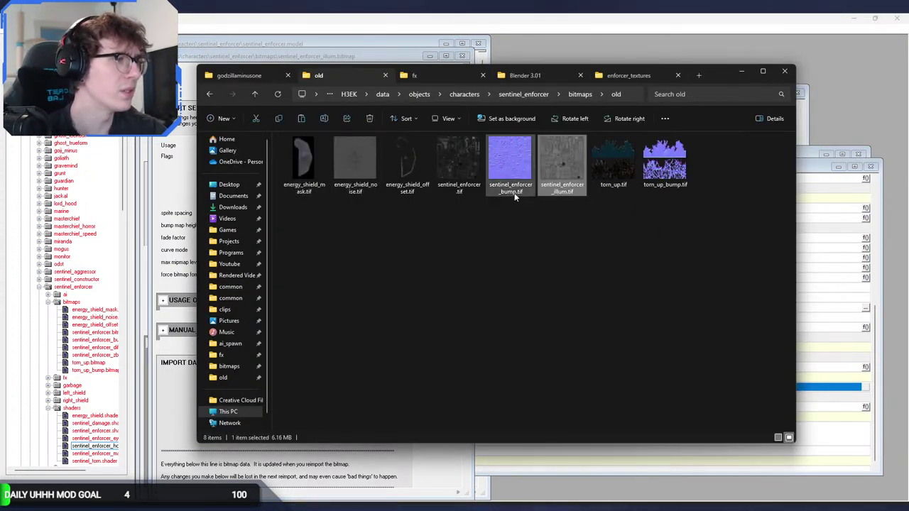
pyautogui.click(210, 95)
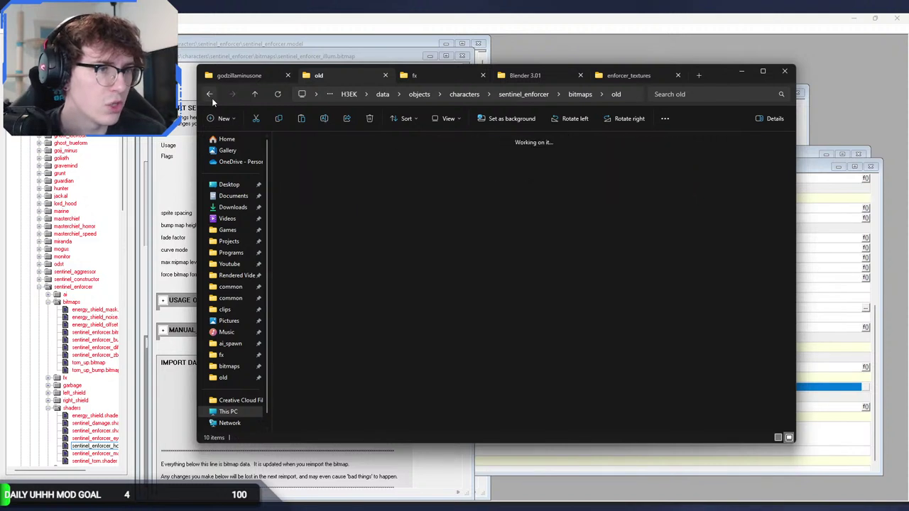
pyautogui.doubleClick(352, 162)
pyautogui.click(211, 94)
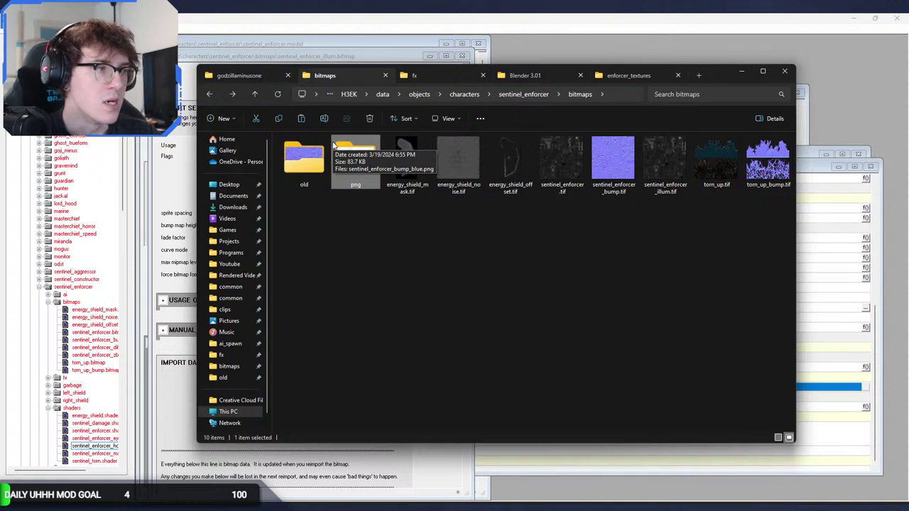
# Browse to the bitmaps folder inside the sentinel_enforcer project folder under H3EK\Models.
pyautogui.click(257, 74)
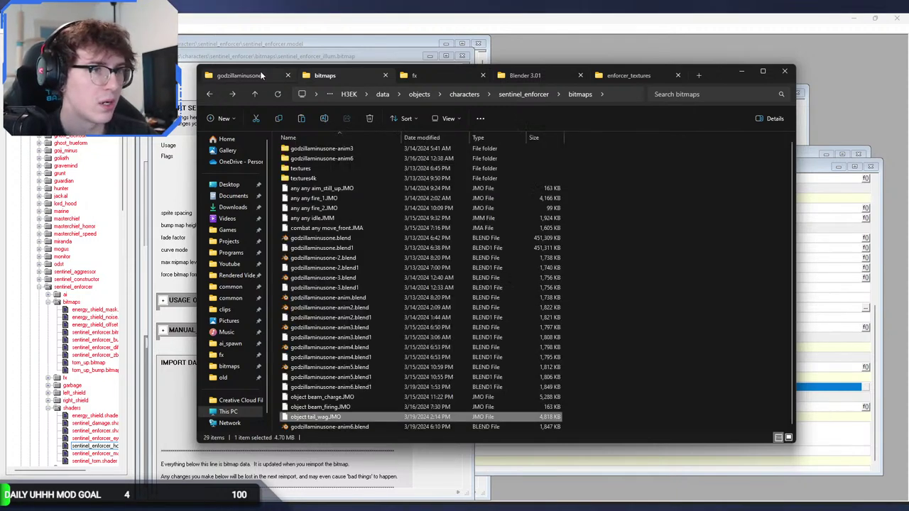
pyautogui.click(210, 95)
pyautogui.scroll(-10, 364, 272)
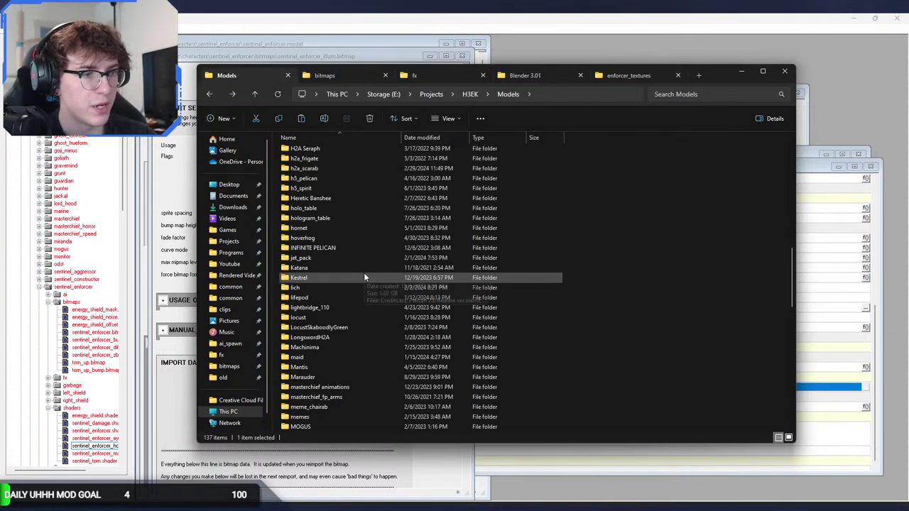
pyautogui.scroll(-6, 362, 356)
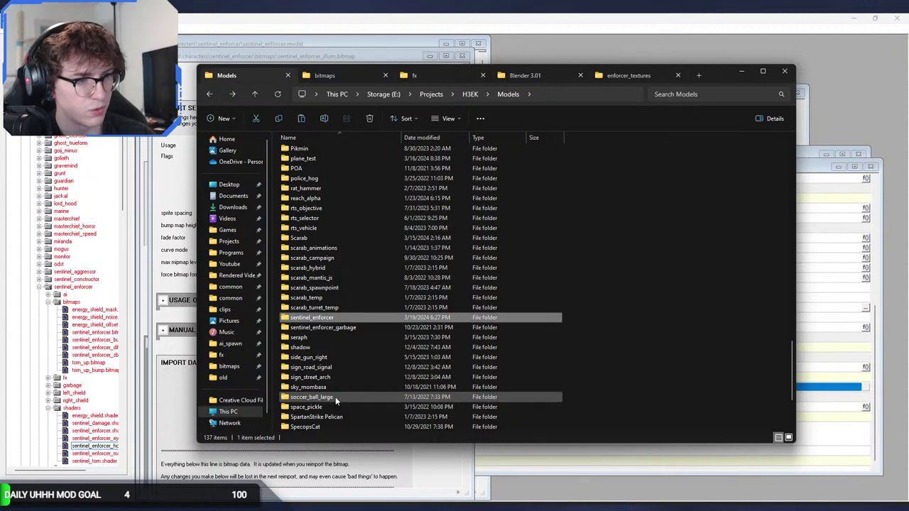
pyautogui.doubleClick(313, 317)
pyautogui.doubleClick(301, 161)
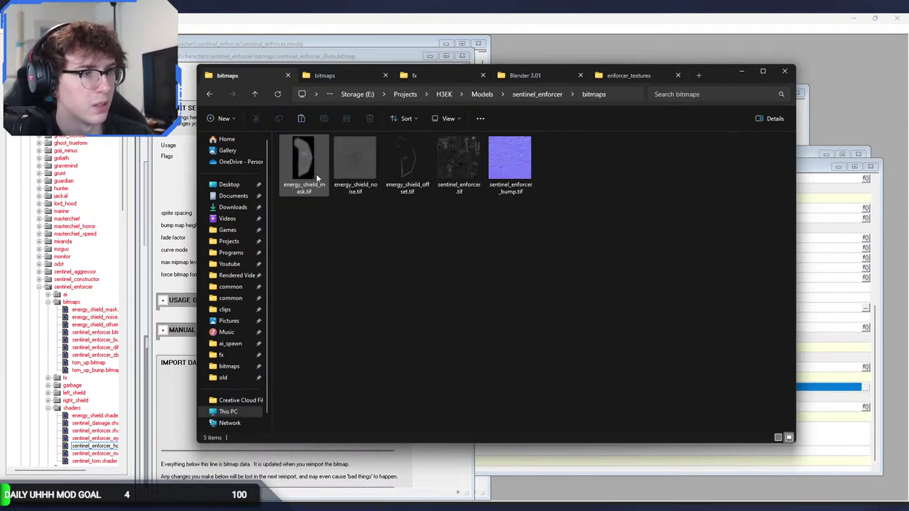
# Compare the textures in the project's Models bitmaps folder with those in the old subfolder of the data bitmaps folder.
pyautogui.click(445, 170)
pyautogui.click(327, 75)
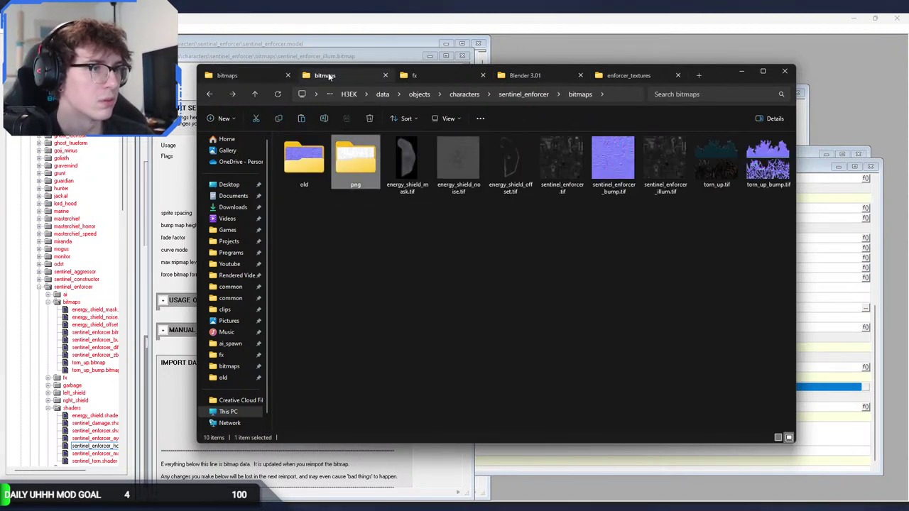
pyautogui.doubleClick(312, 167)
pyautogui.click(238, 74)
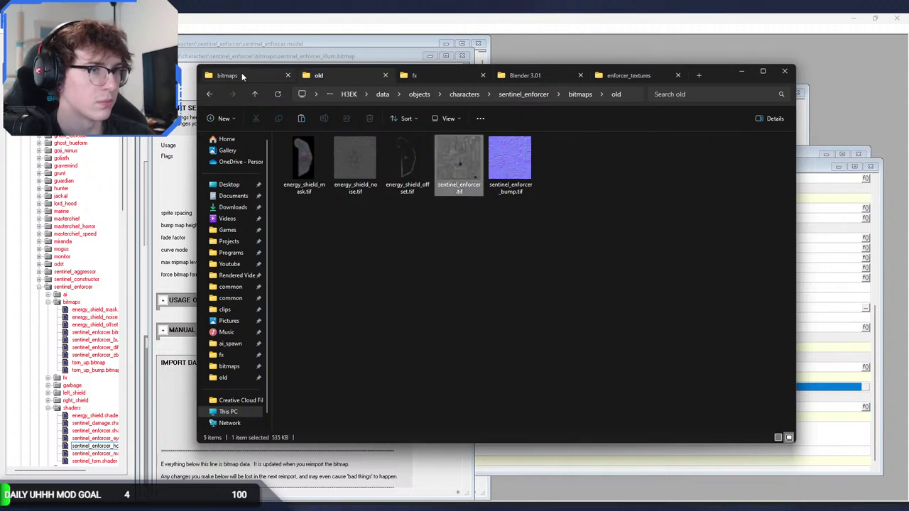
# Duplicate sentinel_enforcer.tif inside the old folder and name the copy sentinel_enforcer_illum.tif.
pyautogui.keyDown('ctrl'); pyautogui.click(501, 181); pyautogui.keyUp('ctrl')
pyautogui.moveTo(500, 181); pyautogui.dragTo(464, 163)
pyautogui.click(487, 187)
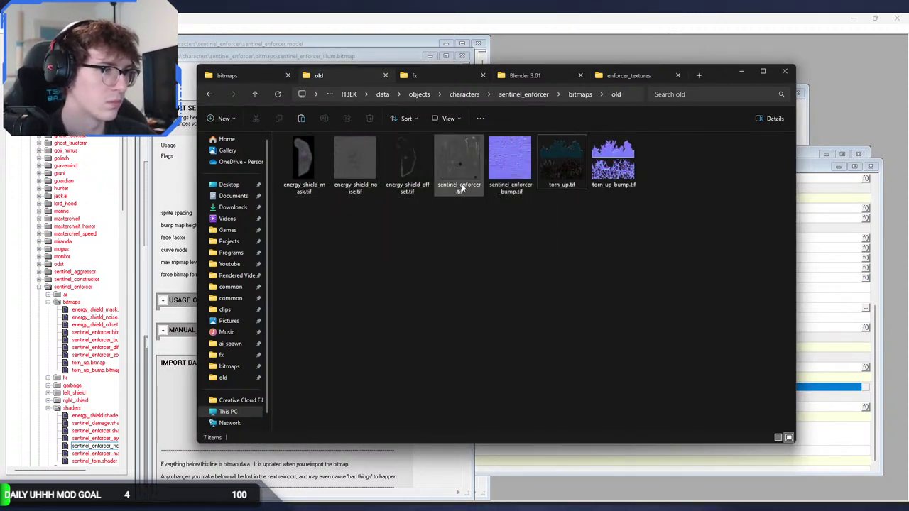
pyautogui.hotkey('ctrl', 'c')
pyautogui.hotkey('ctrl', 'v')
pyautogui.press('F2')
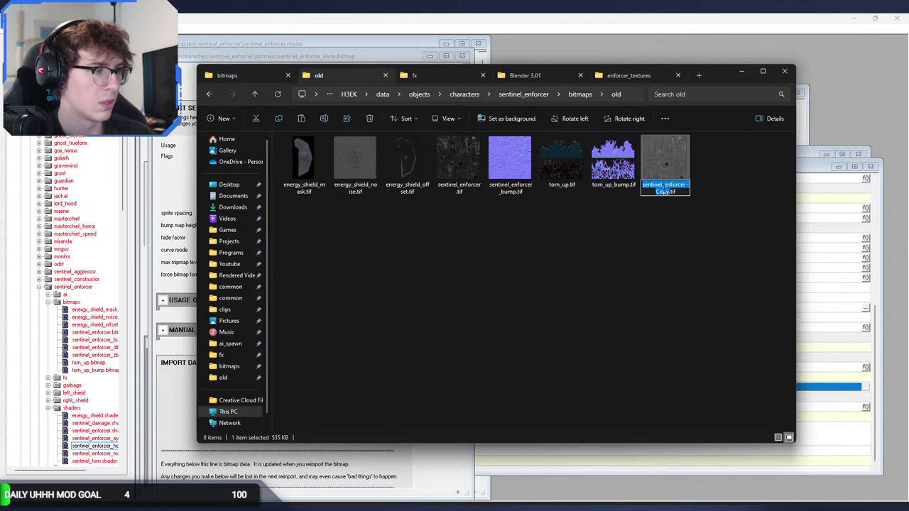
pyautogui.write('sentinel_enforcer_')
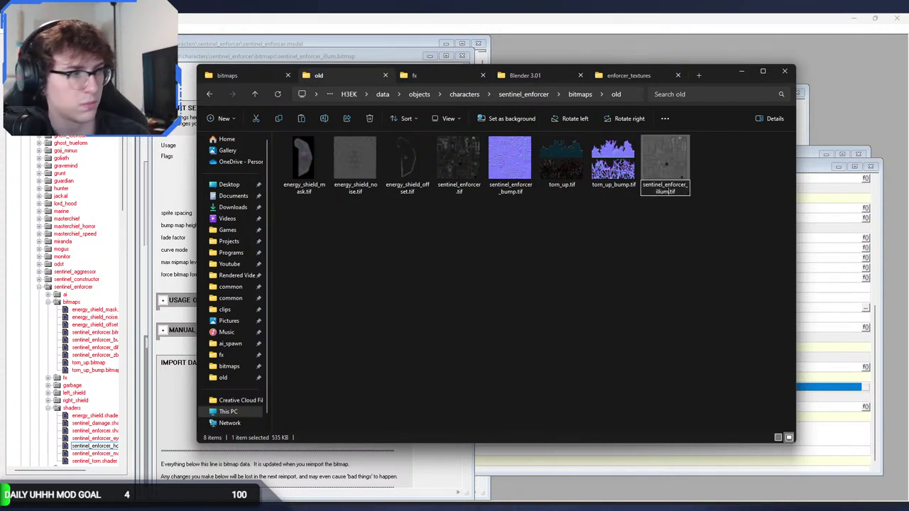
pyautogui.write('illum')
pyautogui.press('Return')
# Replace sentinel_enforcer_illum.tif in the data bitmaps folder with the copy from the old folder, and reimport the illum bitmap in Guerilla.
pyautogui.hotkey('alt', 'Left')
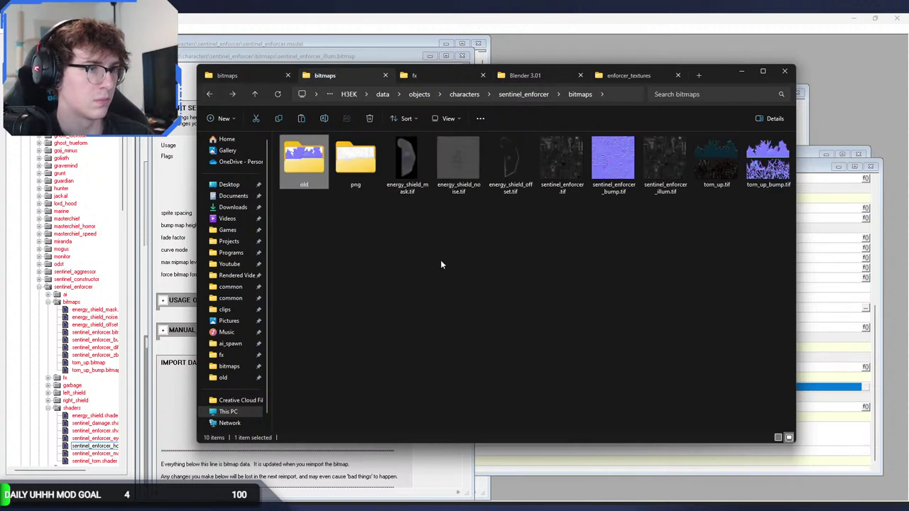
pyautogui.hotkey('ctrl', 'v')
pyautogui.click(517, 195)
pyautogui.click(376, 486)
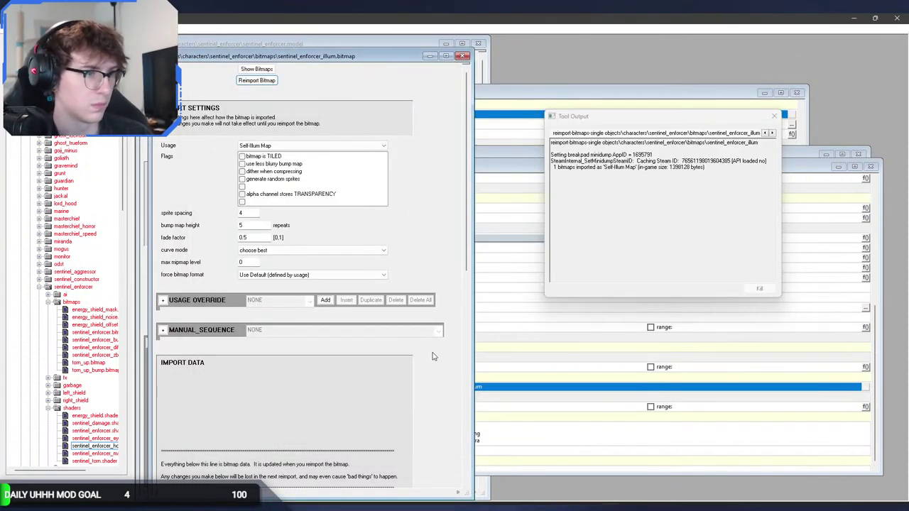
pyautogui.click(261, 81)
# Switch to Sapien and inspect the glowing hover recess on the enforcer's foot up close with the reimported illum map.
pyautogui.hotkey('alt', 'Tab')
pyautogui.hotkey('alt', 'Tab')
pyautogui.hotkey('alt', 'Tab')
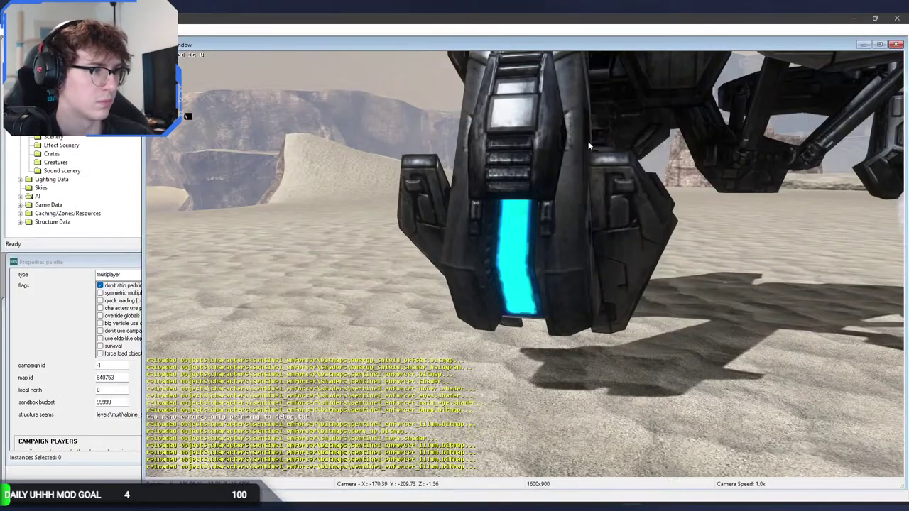
pyautogui.moveTo(588, 146); pyautogui.dragTo(588, 145, button='middle')
pyautogui.press('s')
pyautogui.press('w')
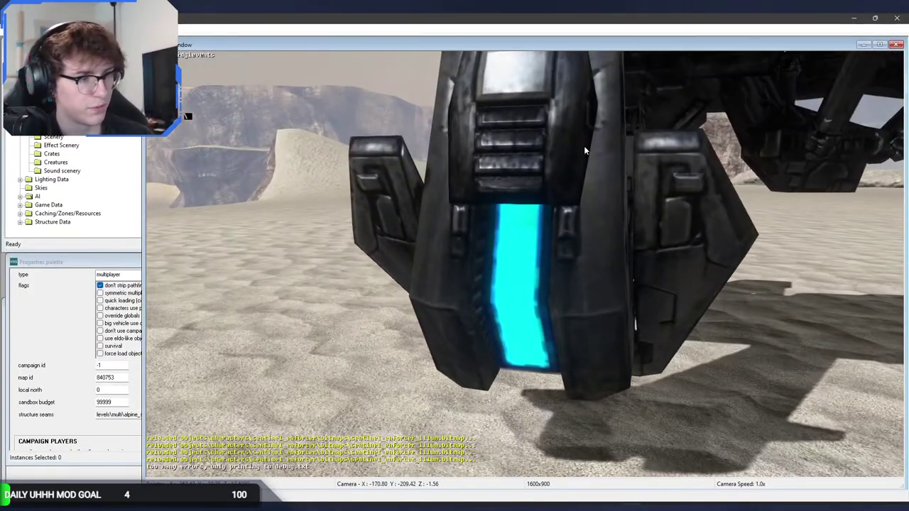
# Switch to Guerilla and close the sentinel_enforcer_illum bitmap, the hover shader and, after checking its settings, the eyes shader.
pyautogui.hotkey('alt', 'Tab')
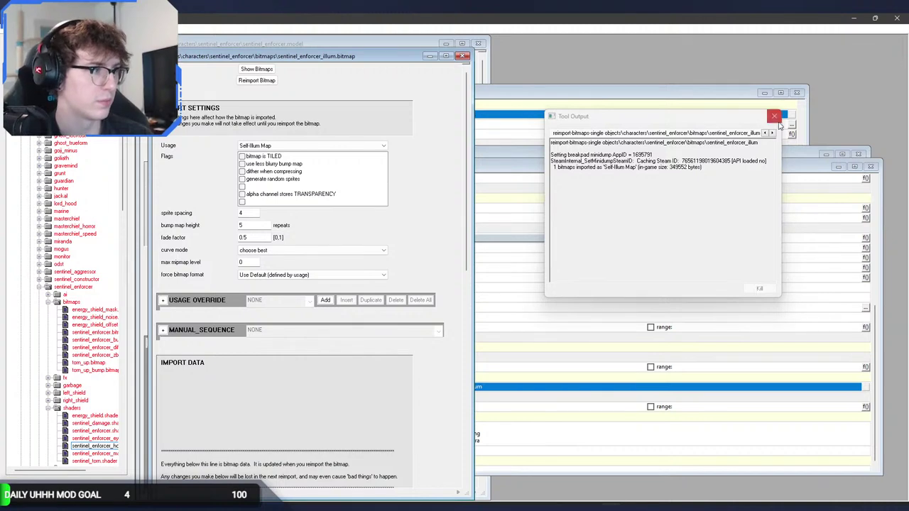
pyautogui.click(775, 116)
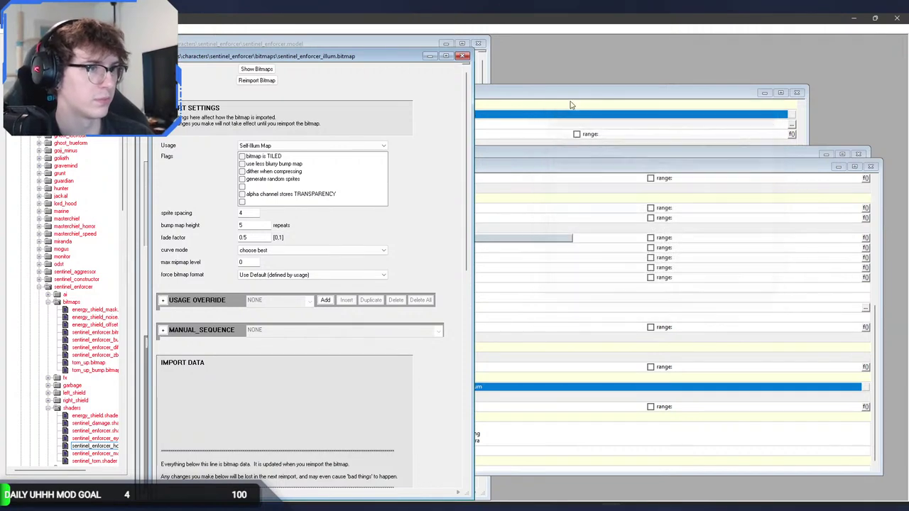
pyautogui.click(463, 56)
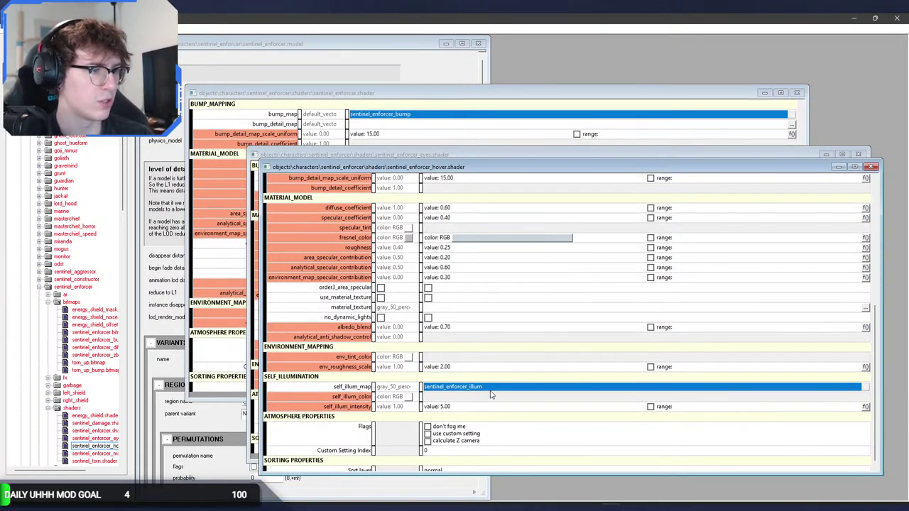
pyautogui.click(871, 166)
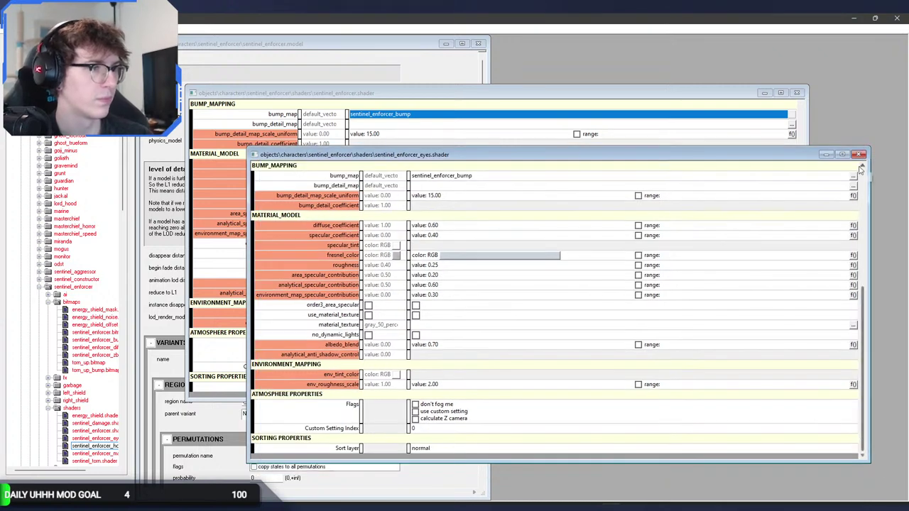
pyautogui.scroll(2, 576, 346)
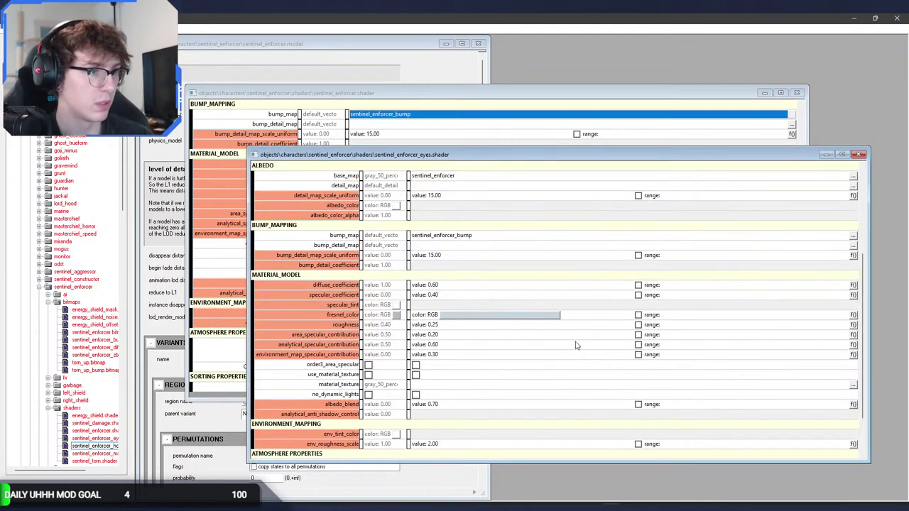
pyautogui.scroll(4, 576, 345)
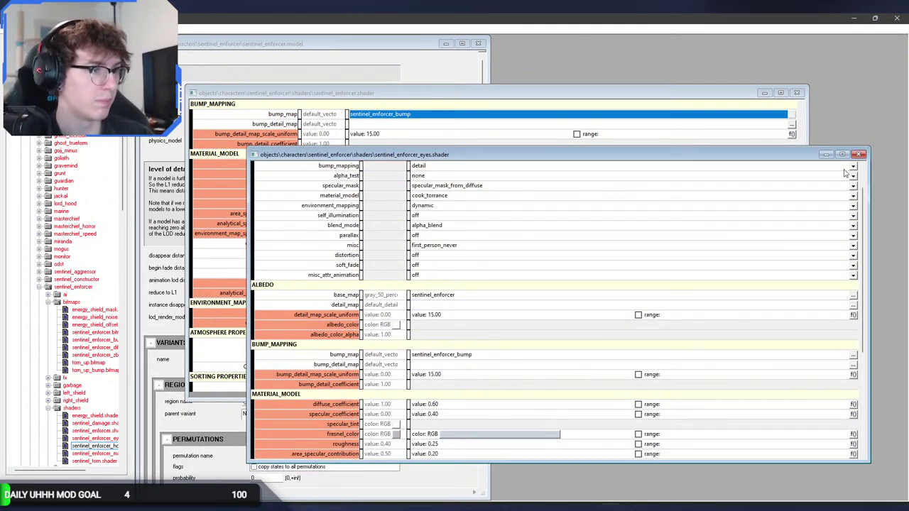
pyautogui.click(859, 154)
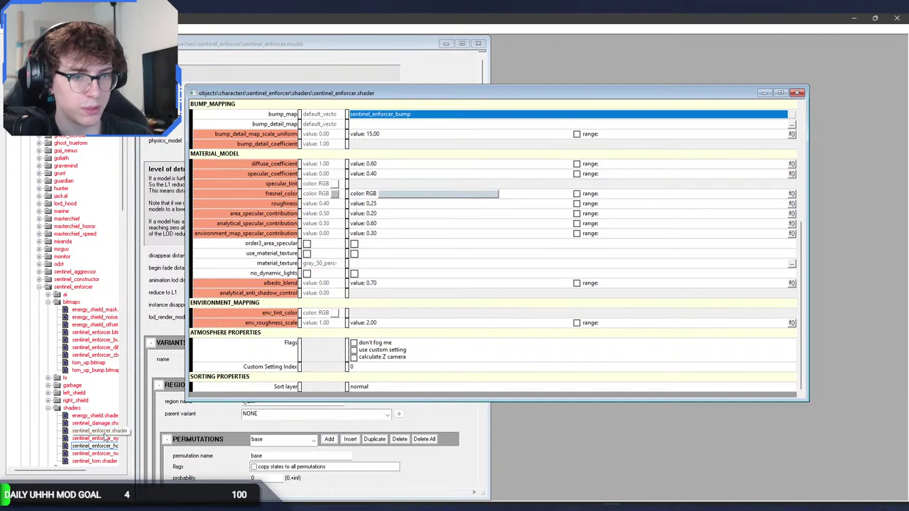
# Set the self_illum_map of the sentinel_enforcer_main_eye shader to sentinel_enforcer_illum and close the shader.
pyautogui.doubleClick(95, 453)
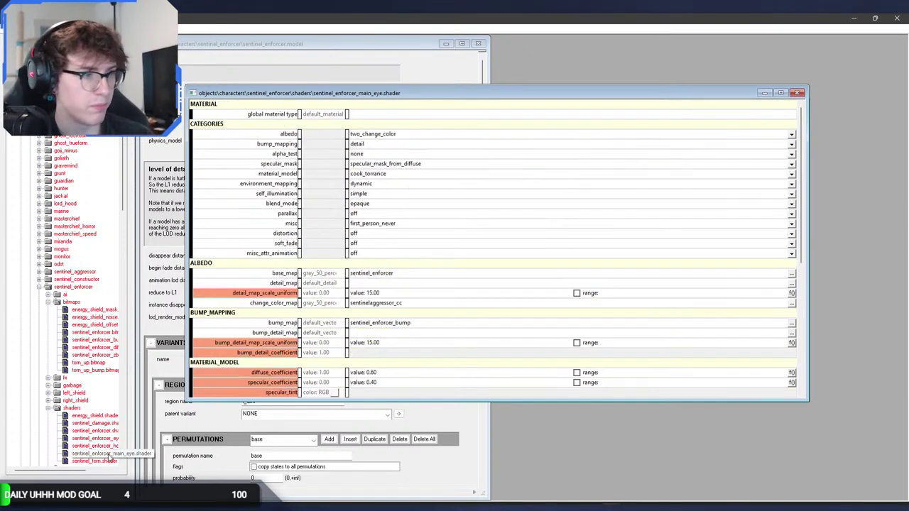
pyautogui.scroll(-10, 376, 364)
pyautogui.click(381, 304)
pyautogui.hotkey('ctrl', 'v')
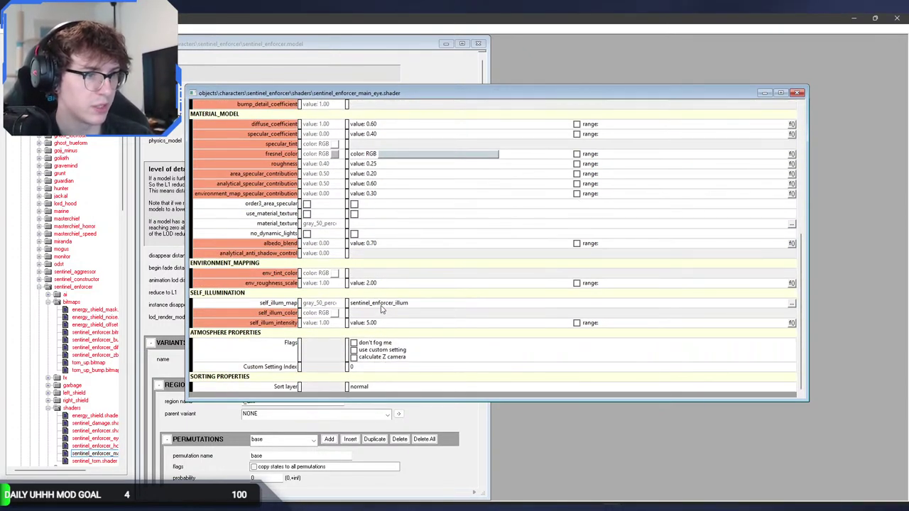
pyautogui.click(799, 93)
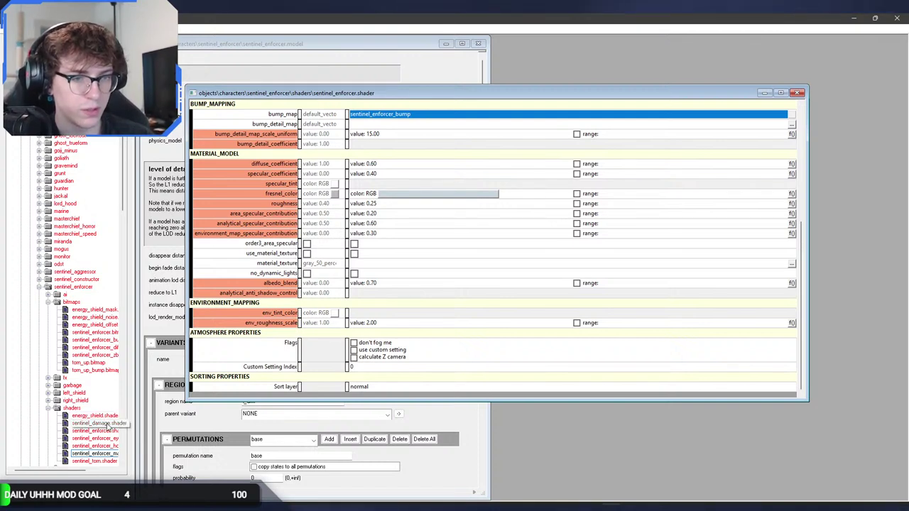
# Open the sentinel_damage shader, check the bitmap used as its self_illum_map, and close both.
pyautogui.doubleClick(99, 424)
pyautogui.scroll(-10, 400, 329)
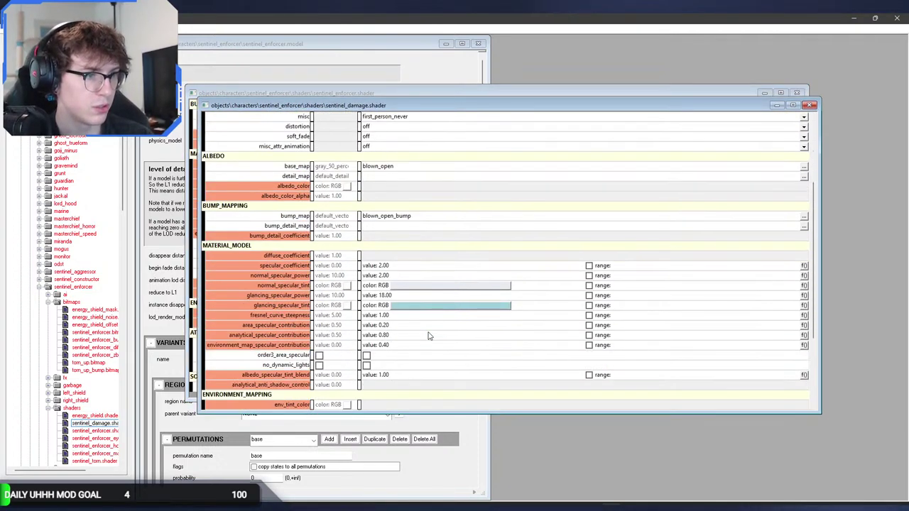
pyautogui.click(442, 318)
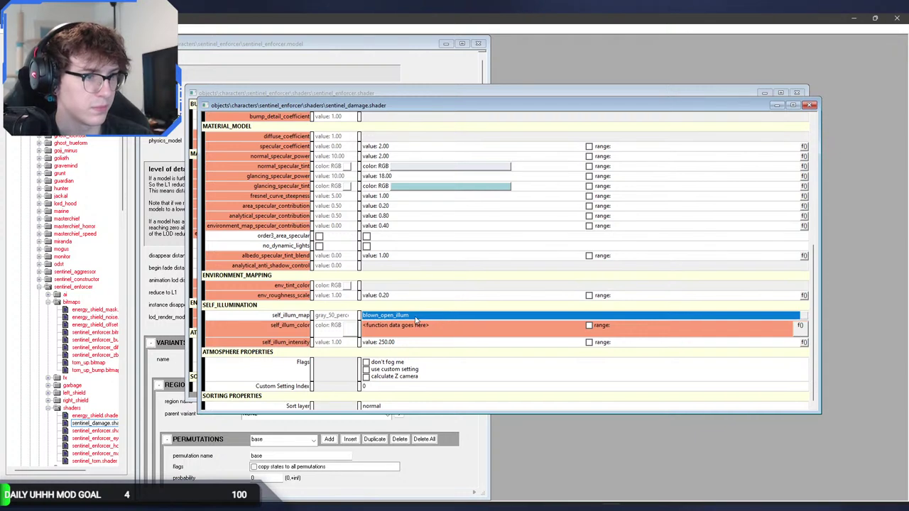
pyautogui.doubleClick(417, 321)
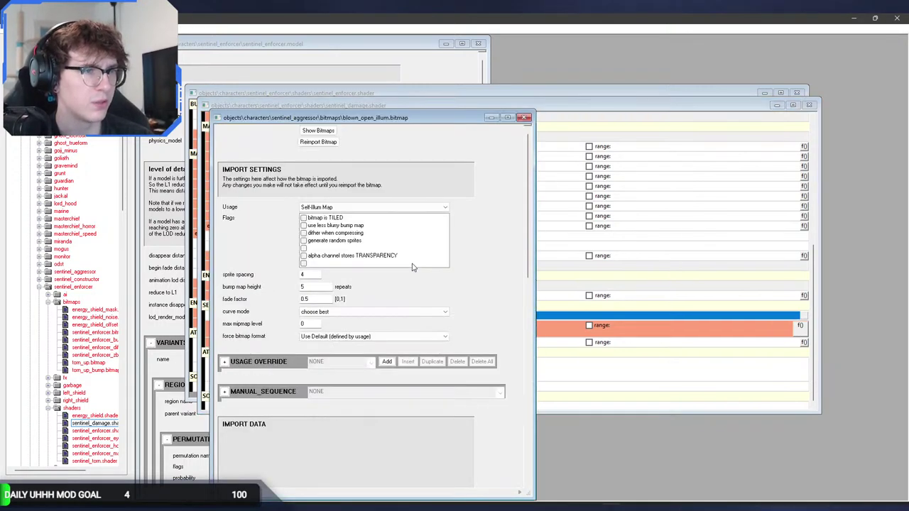
pyautogui.click(524, 117)
pyautogui.click(795, 108)
pyautogui.click(95, 431)
# Switch to Sapien and fly around the enforcer to inspect its eye lights and the hover recess on its foot.
pyautogui.hotkey('alt', 'Tab')
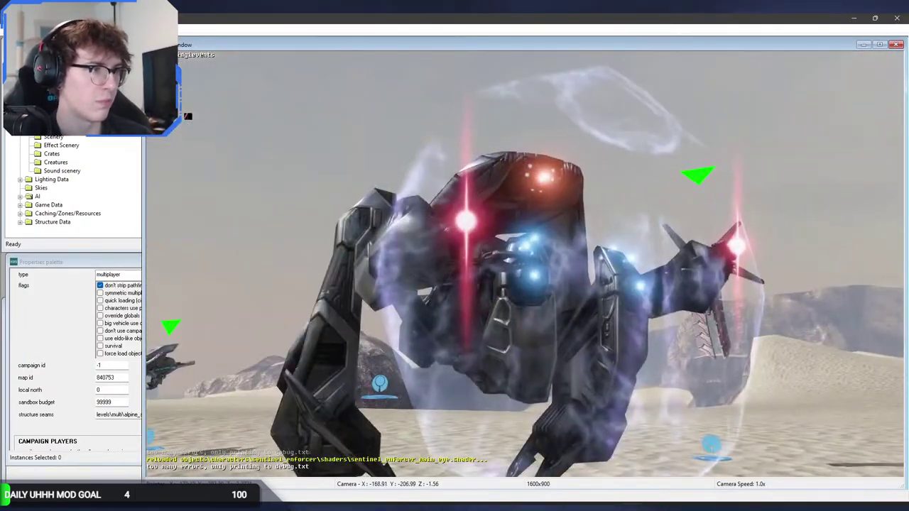
pyautogui.moveTo(525, 264); pyautogui.dragTo(639, 316, button='middle')
pyautogui.press('w')
pyautogui.moveTo(525, 264); pyautogui.dragTo(524, 303, button='middle')
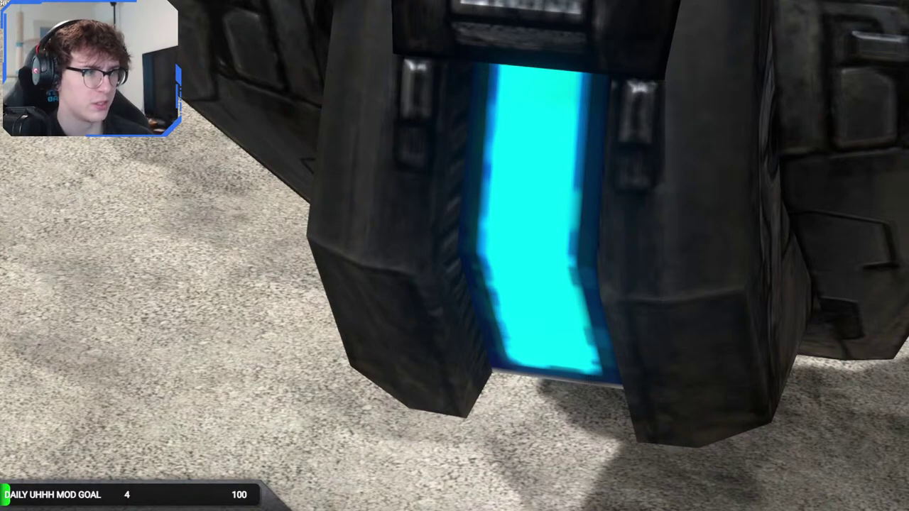
pyautogui.moveTo(332, 345); pyautogui.dragTo(397, 305, button='middle')
pyautogui.press('s')
pyautogui.press('s')
pyautogui.moveTo(376, 359)
pyautogui.mouseDown(button='middle')
pyautogui.moveTo(373, 347)
pyautogui.moveTo(381, 347)
pyautogui.mouseUp(button='middle')
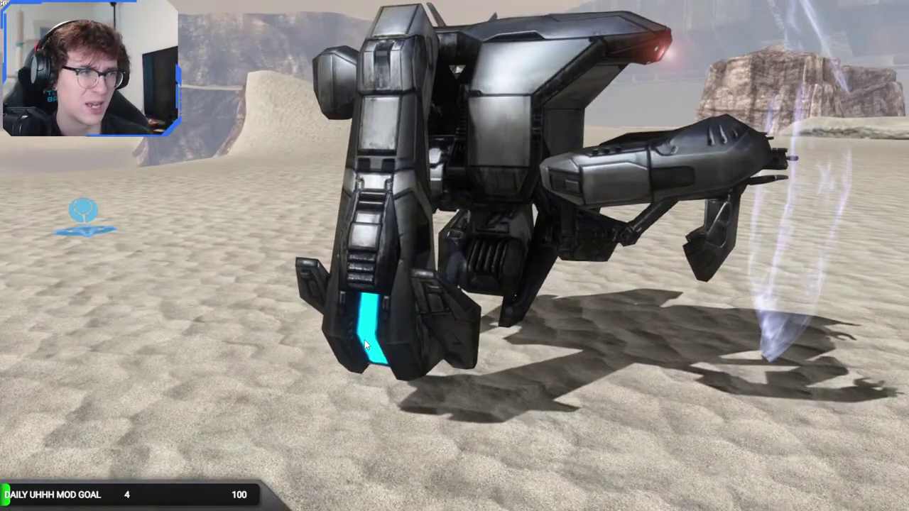
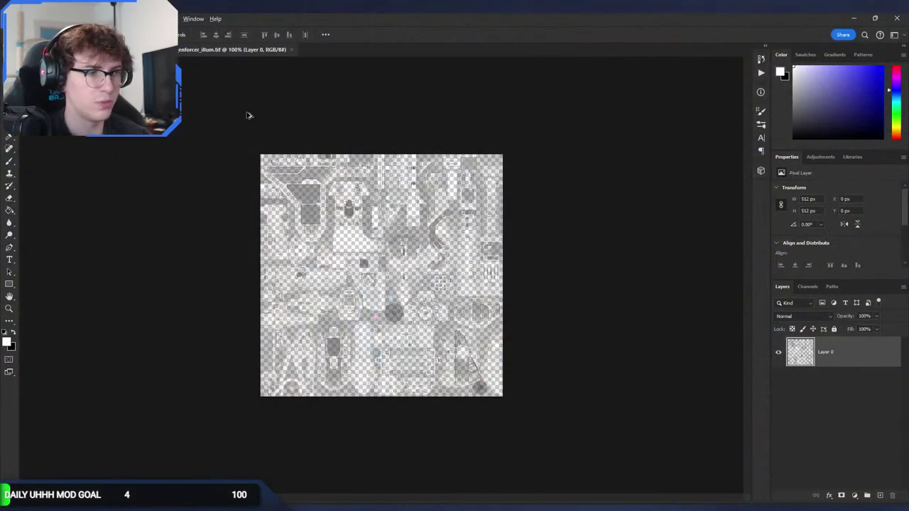
# Add a layer mask from transparency to the layer of the 1024 px sentinel_enforcer_illum.tif.
pyautogui.hotkey('ctrl', '0')
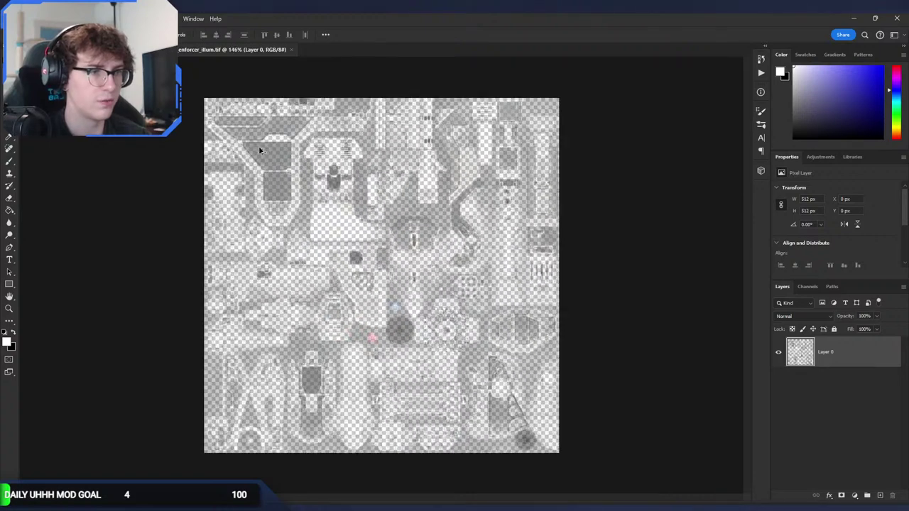
pyautogui.click(150, 50)
pyautogui.hotkey('ctrl', '0')
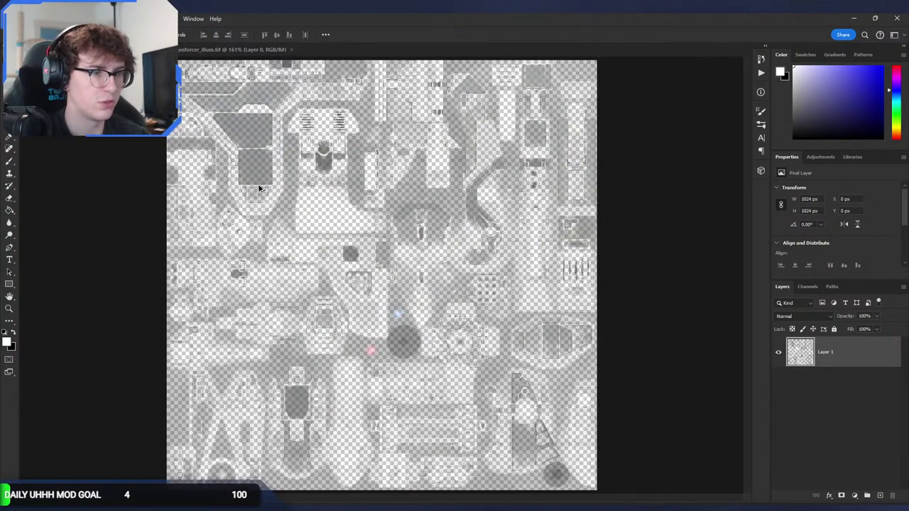
pyautogui.keyDown('alt'); pyautogui.scroll(-1, 260, 188); pyautogui.keyUp('alt')
pyautogui.rightClick(801, 352)
pyautogui.click(698, 331)
pyautogui.click(74, 19)
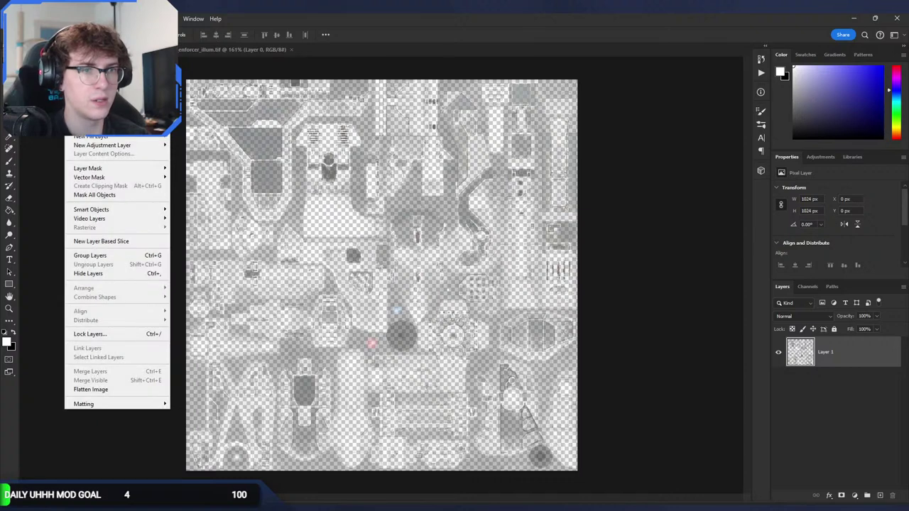
pyautogui.moveTo(118, 169)
pyautogui.click(201, 204)
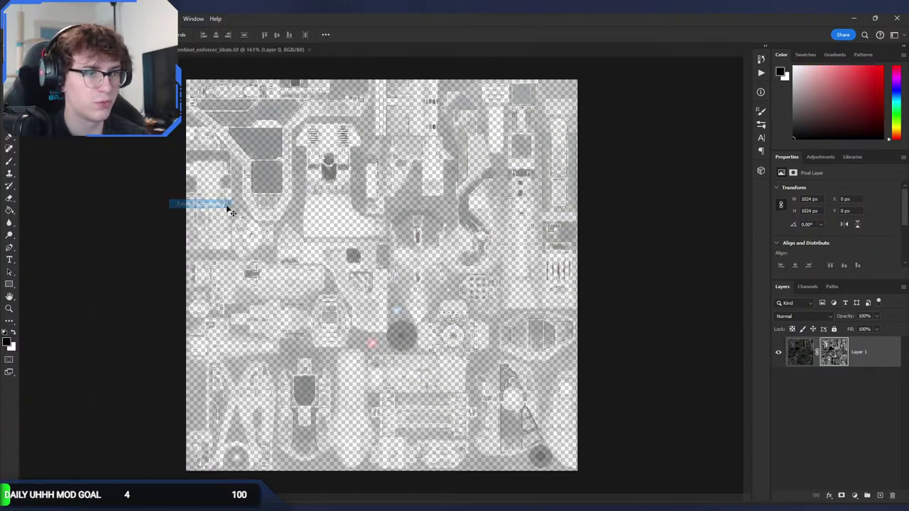
# Disable the new layer mask on Layer 1 of the 1024 px texture to show its full colour image.
pyautogui.keyDown('alt'); pyautogui.click(833, 355); pyautogui.keyUp('alt')
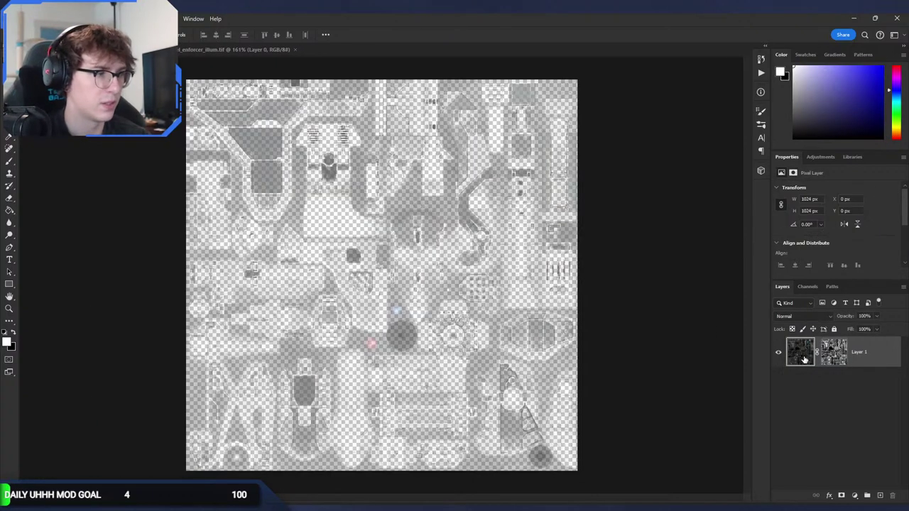
pyautogui.click(800, 355)
pyautogui.rightClick(843, 360)
pyautogui.click(852, 365)
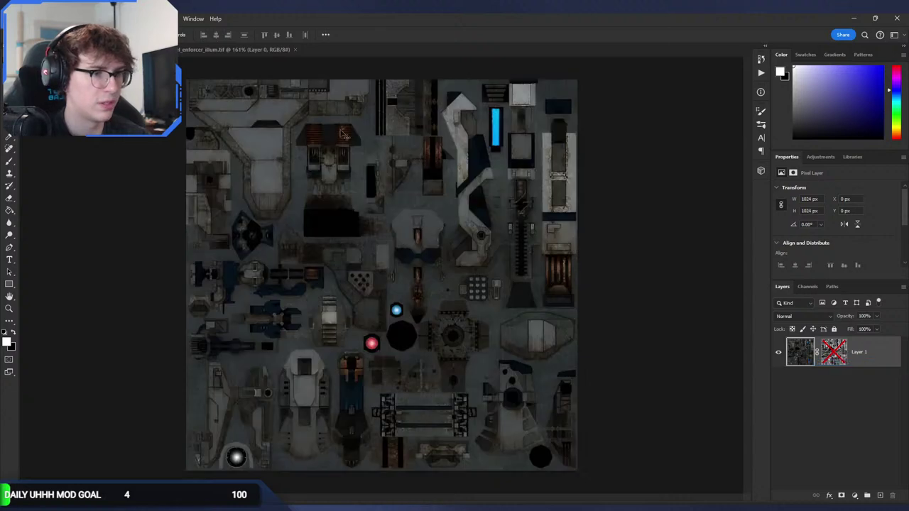
# In the 512 px illum texture, add a layer mask from transparency to Layer 0 and disable that mask.
pyautogui.click(205, 48)
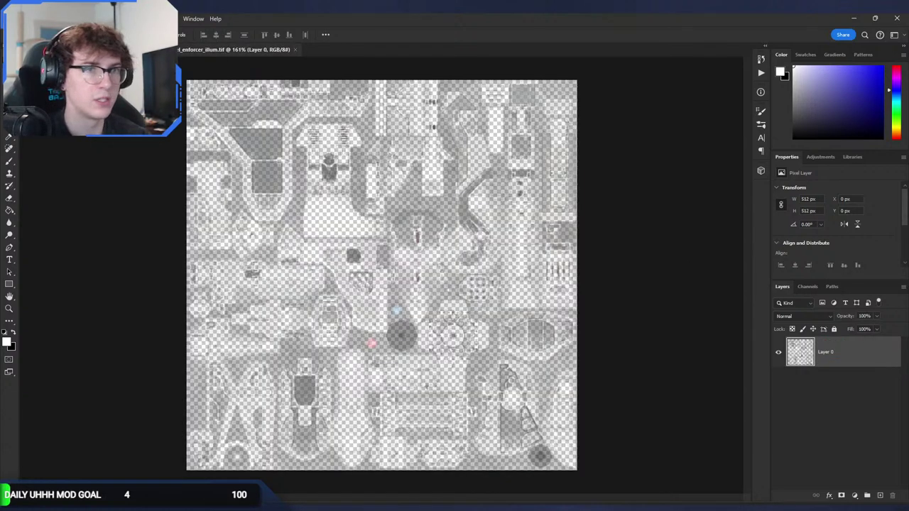
pyautogui.click(74, 20)
pyautogui.moveTo(107, 168)
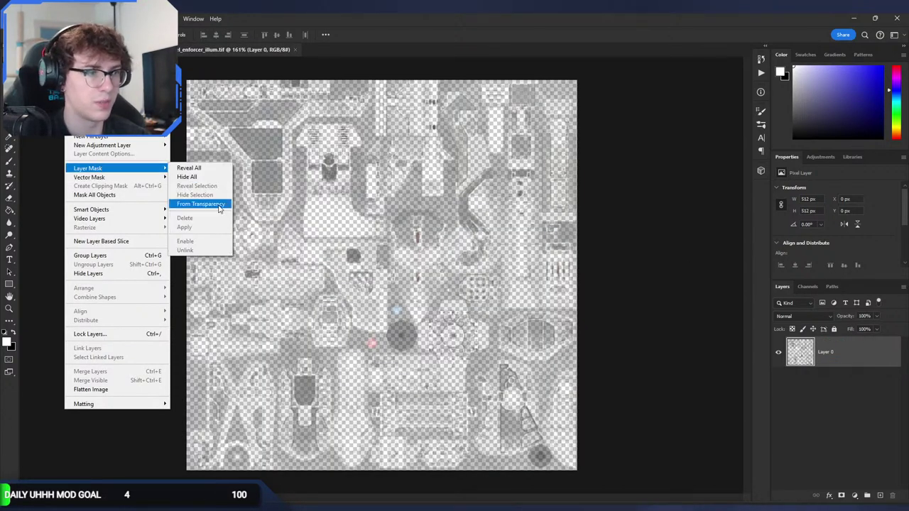
pyautogui.click(196, 203)
pyautogui.rightClick(826, 363)
pyautogui.click(834, 360)
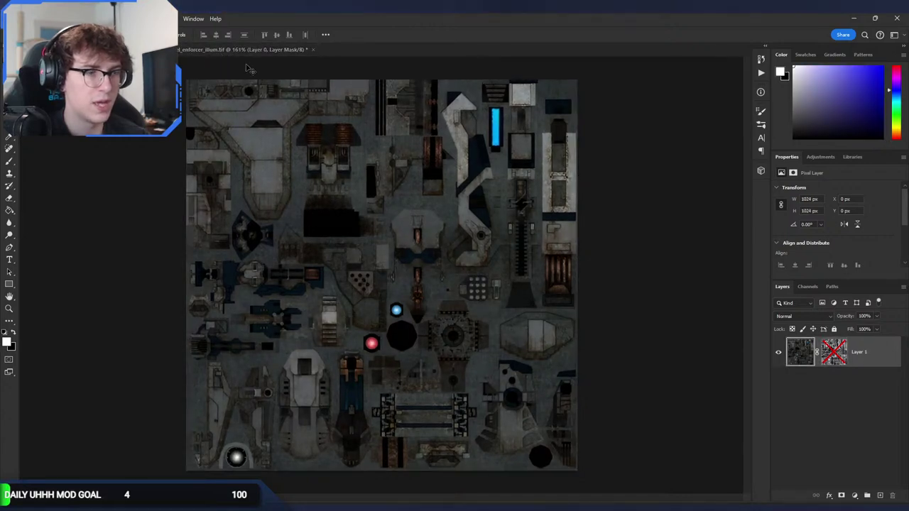
# Toggle the layer masks of both illum textures and view the 1024 px texture's Layer 1 mask on its own.
pyautogui.keyDown('shift'); pyautogui.click(832, 359); pyautogui.keyUp('shift')
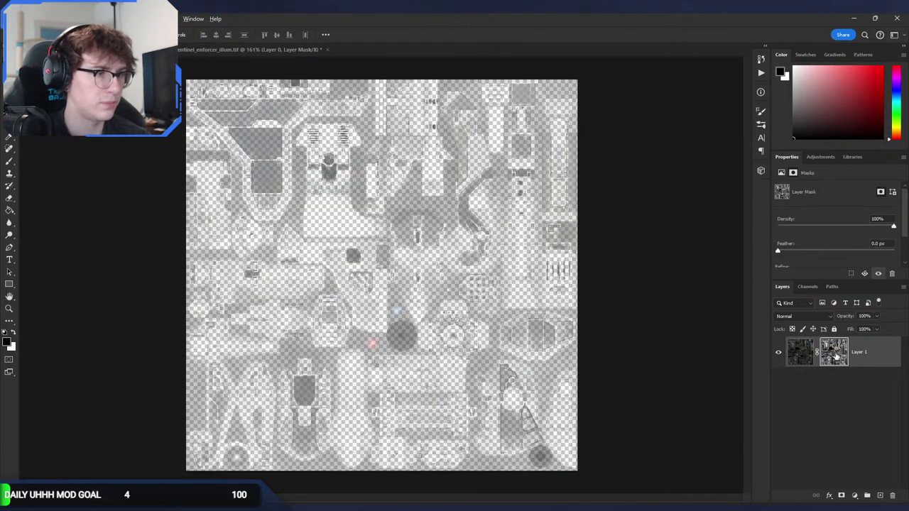
pyautogui.keyDown('shift'); pyautogui.click(833, 359); pyautogui.keyUp('shift')
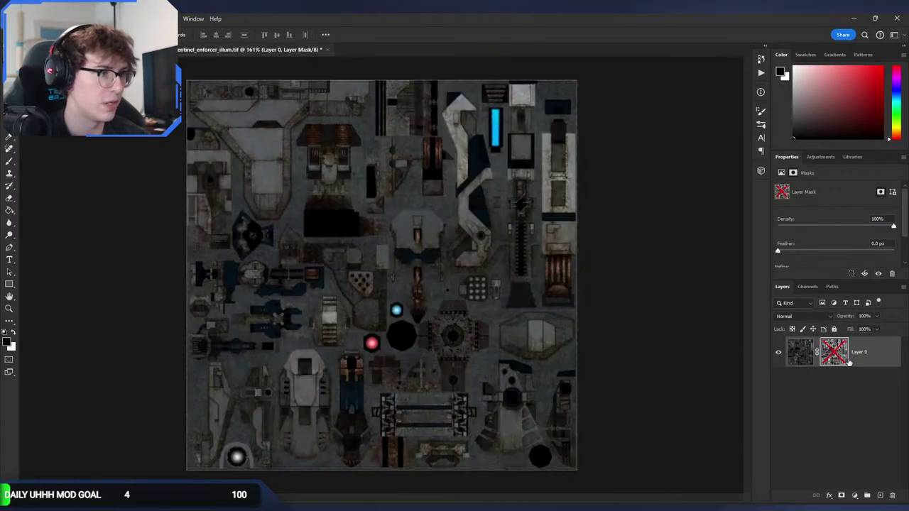
pyautogui.keyDown('alt'); pyautogui.click(834, 354); pyautogui.keyUp('alt')
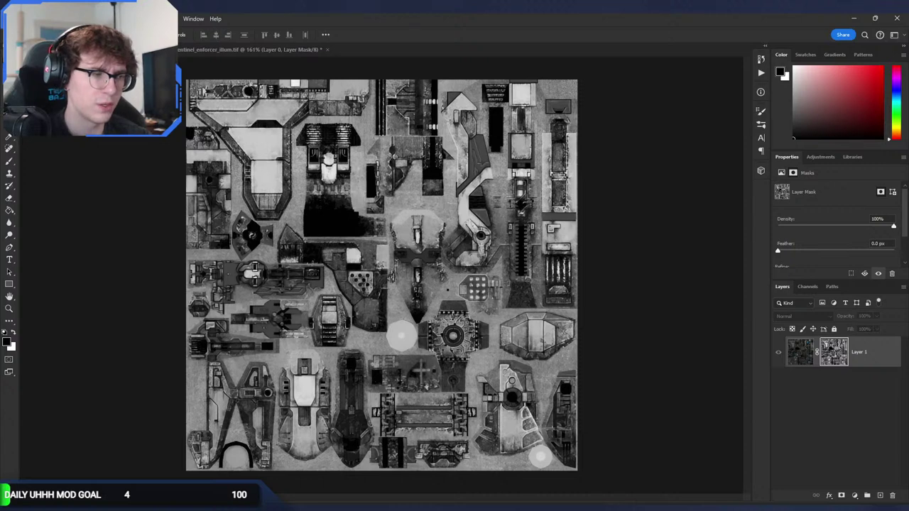
# Switch to the tag editor, review the albedo, bump and material values in sentinel_enforcer.shader, and close that shader.
pyautogui.click(622, 507)
pyautogui.scroll(4, 458, 303)
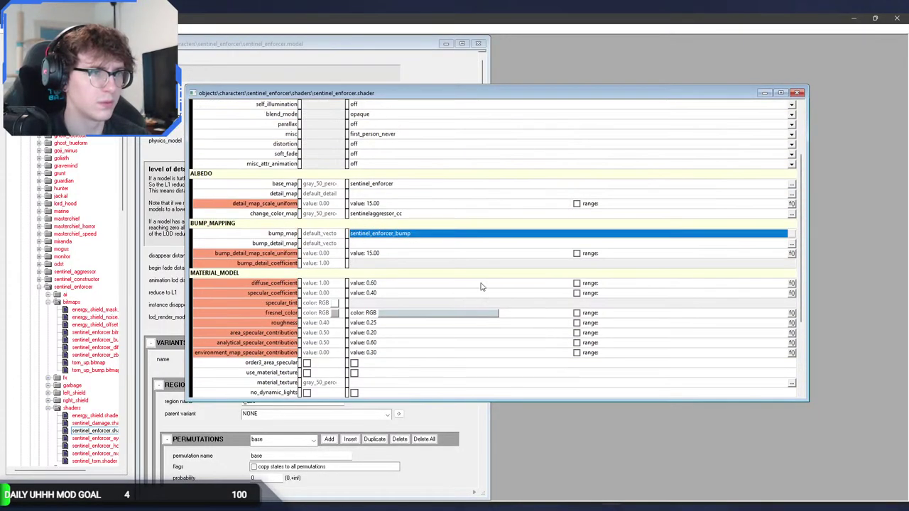
pyautogui.scroll(-4, 755, 142)
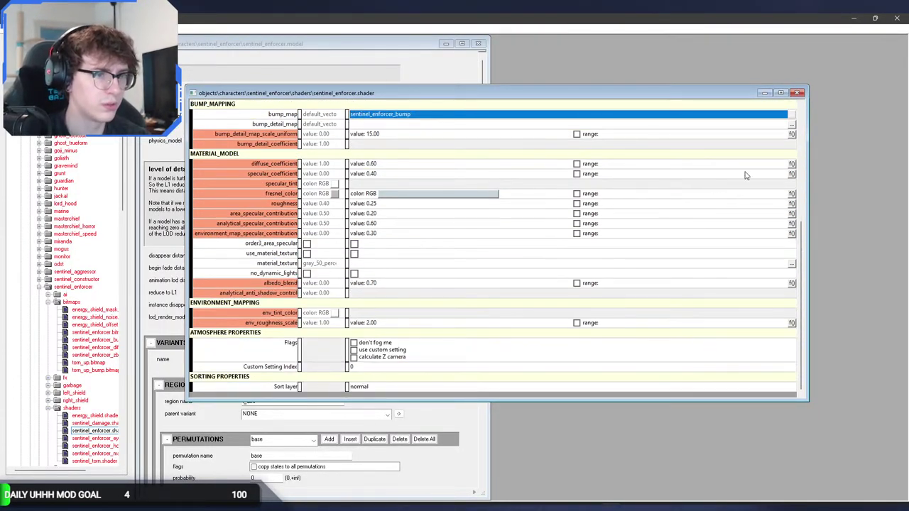
pyautogui.click(798, 93)
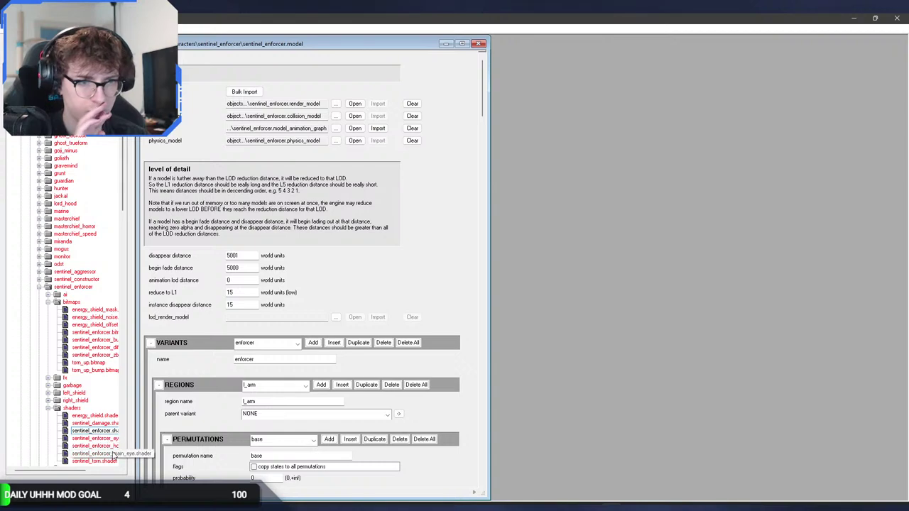
# Open sentinel_enforcer_hover.shader and preview its change_color_map bitmap, sentinelaggressor_cc, closing the bitmap after viewing it.
pyautogui.doubleClick(112, 447)
pyautogui.click(444, 311)
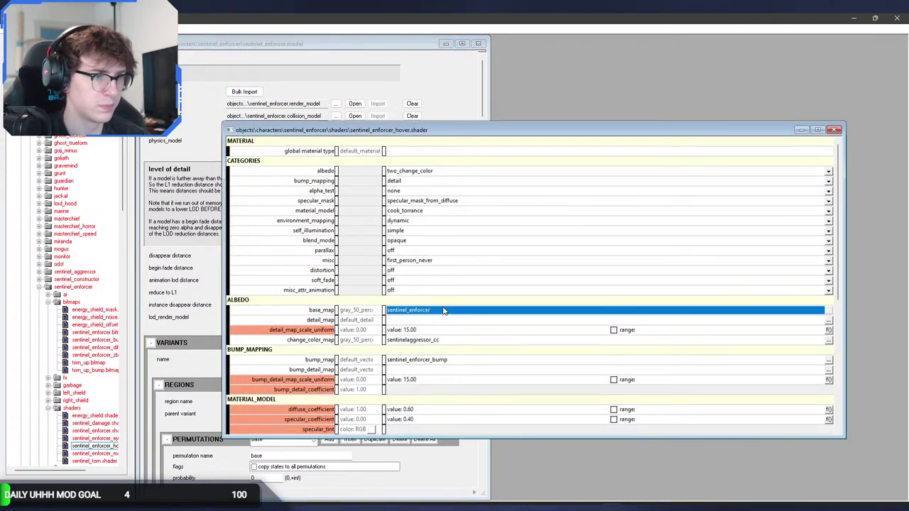
pyautogui.scroll(-4, 463, 331)
pyautogui.click(429, 222)
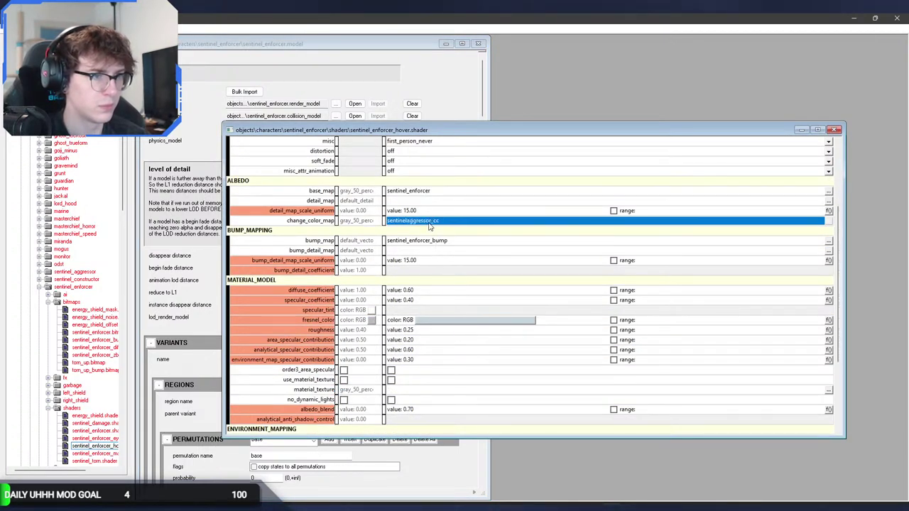
pyautogui.doubleClick(429, 223)
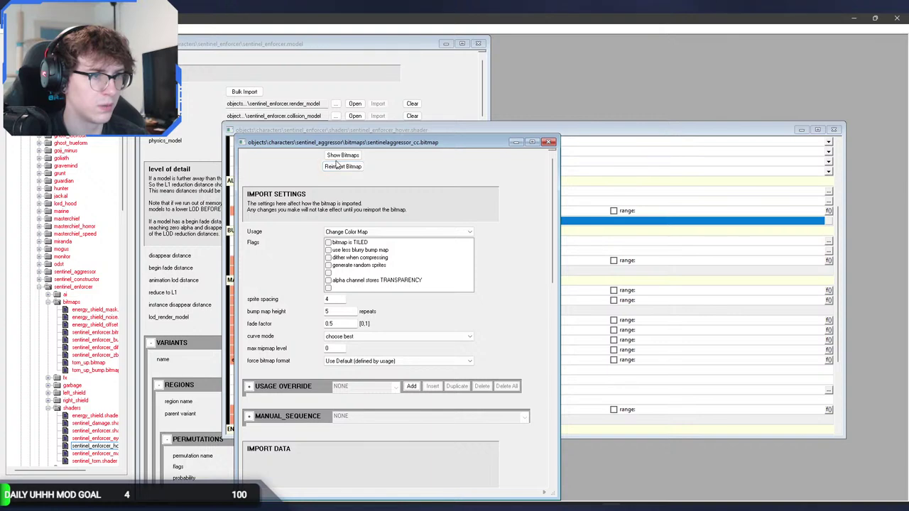
pyautogui.click(339, 163)
pyautogui.click(859, 155)
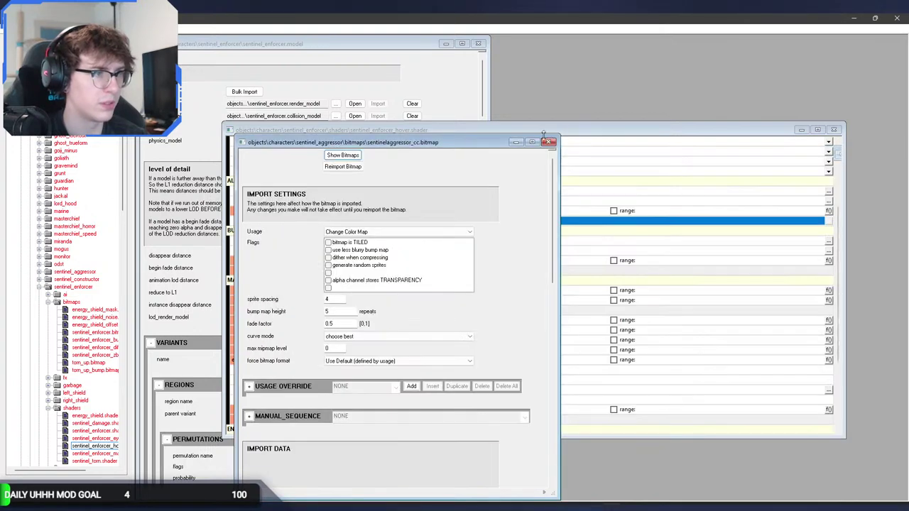
pyautogui.click(549, 142)
pyautogui.click(548, 144)
# Set the hover shader's albedo category to default and save the shader.
pyautogui.scroll(4, 476, 220)
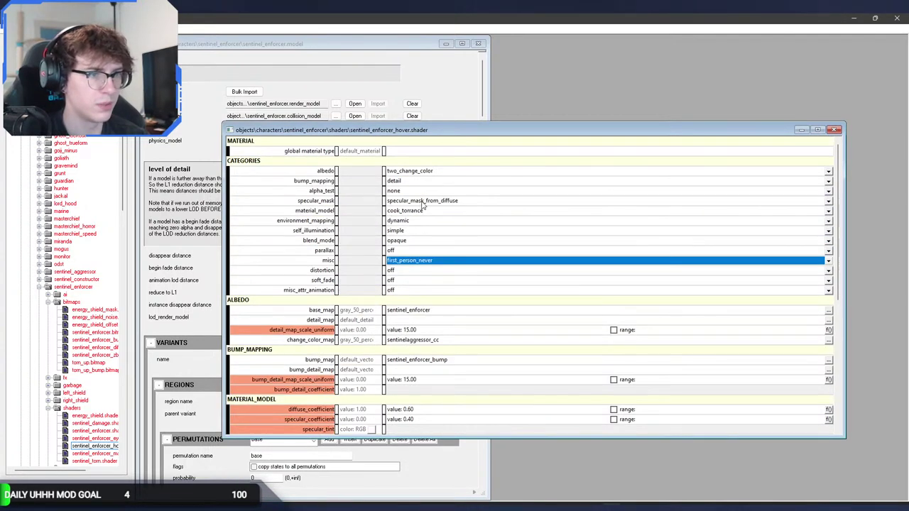
pyautogui.click(434, 173)
pyautogui.click(437, 184)
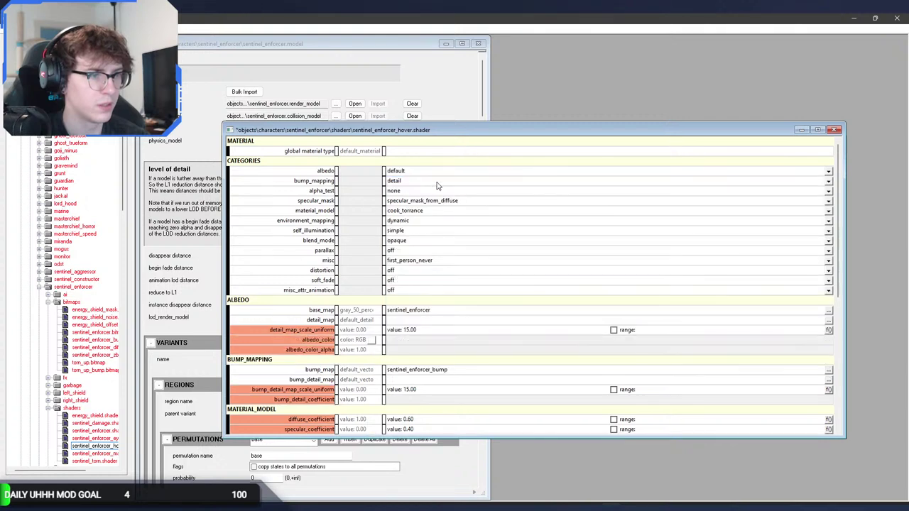
pyautogui.scroll(-3, 465, 304)
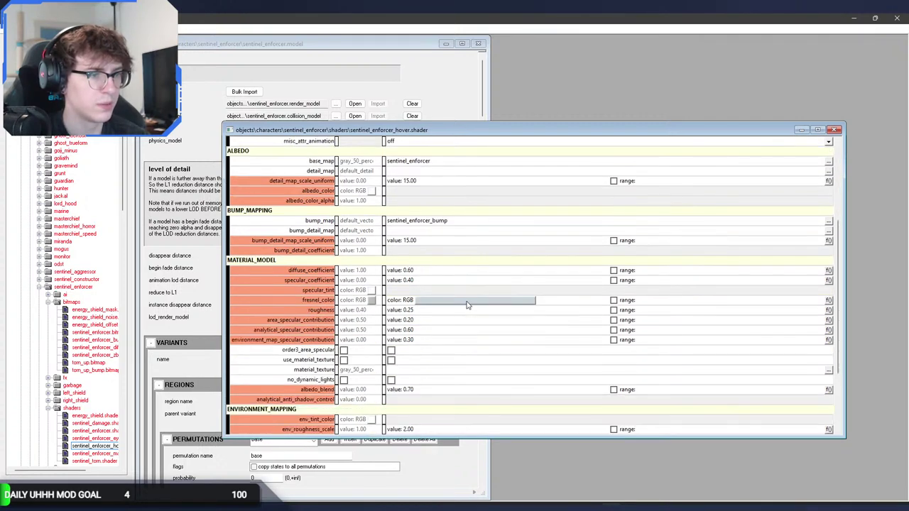
# Set the hover shader's self_illum_map to sentinel_enforcer_illum and inspect the enforcer's hover recess up close in Sapien.
pyautogui.scroll(-3, 478, 304)
pyautogui.doubleClick(463, 345)
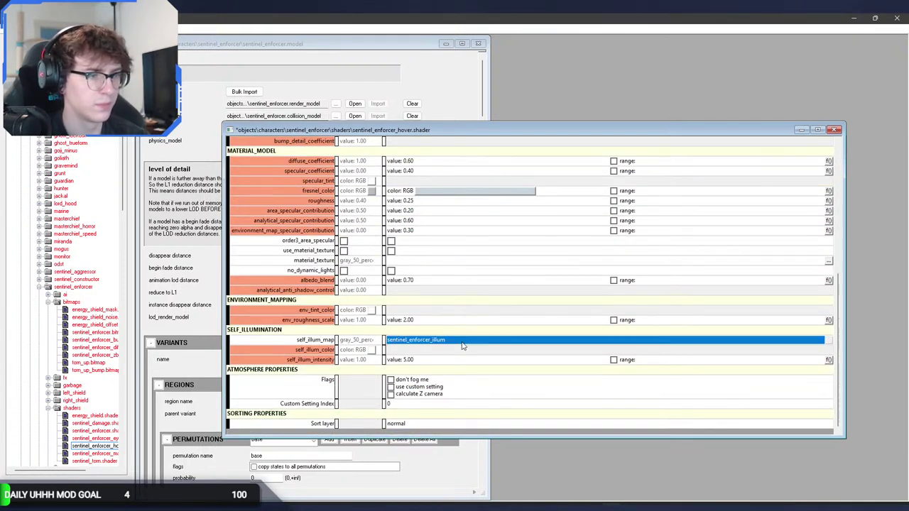
pyautogui.hotkey('alt', 'Tab')
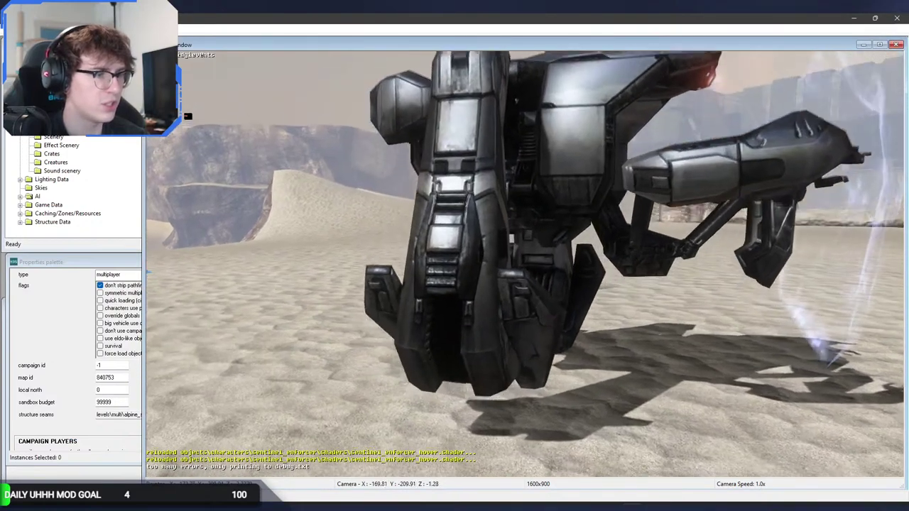
pyautogui.press('w')
pyautogui.moveTo(473, 341); pyautogui.dragTo(474, 341, button='middle')
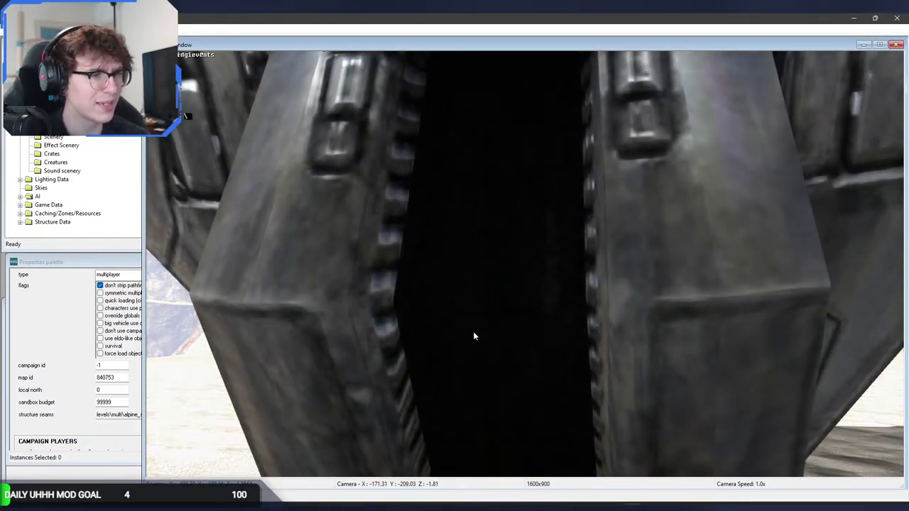
pyautogui.moveTo(474, 331); pyautogui.dragTo(473, 331, button='middle')
pyautogui.press('w')
# Try the sentinel_enforcer bitmap as the hover shader's self_illum_map and check the recess in Sapien.
pyautogui.hotkey('alt', 'Tab')
pyautogui.click(510, 342)
pyautogui.doubleClick(510, 342)
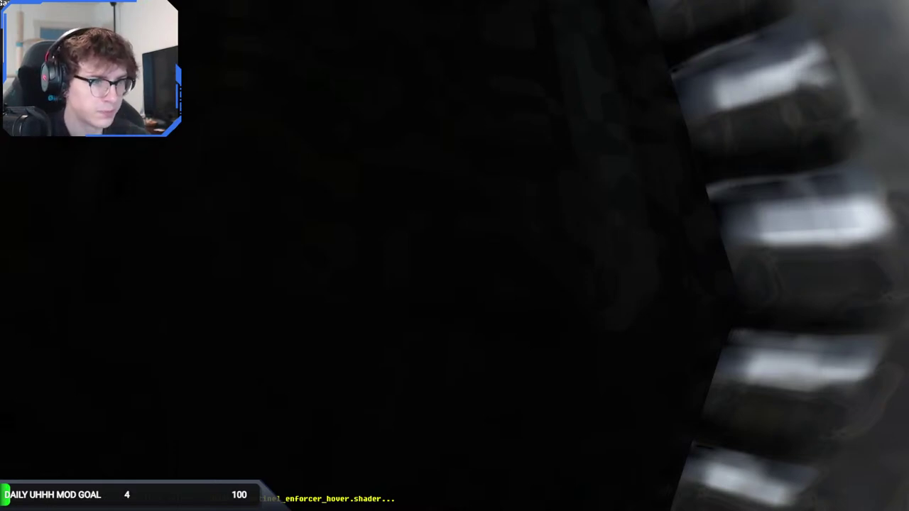
# Compare the import settings and bitmap data of the sentinel_enforcer_illum and sentinel_enforcer bitmap tags.
pyautogui.hotkey('alt', 'Tab')
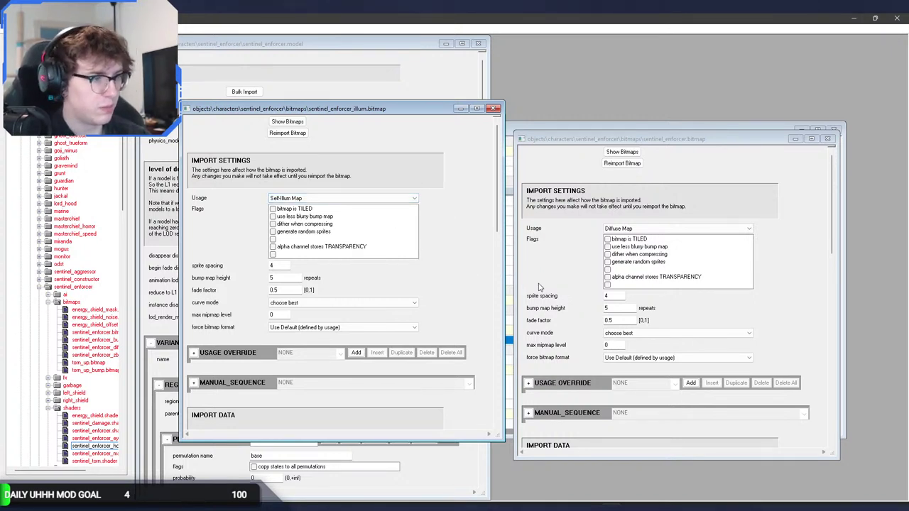
pyautogui.scroll(-3, 553, 297)
pyautogui.scroll(-12, 553, 297)
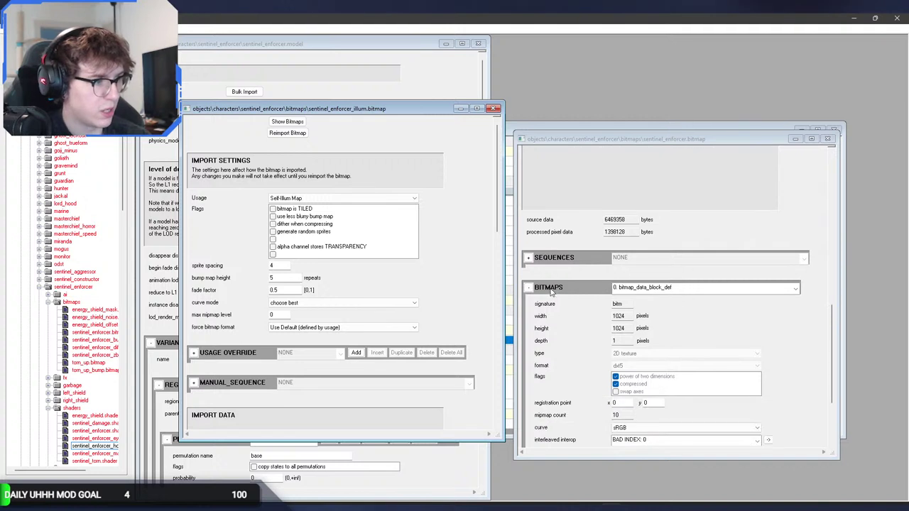
pyautogui.scroll(-3, 455, 286)
pyautogui.scroll(-10, 455, 285)
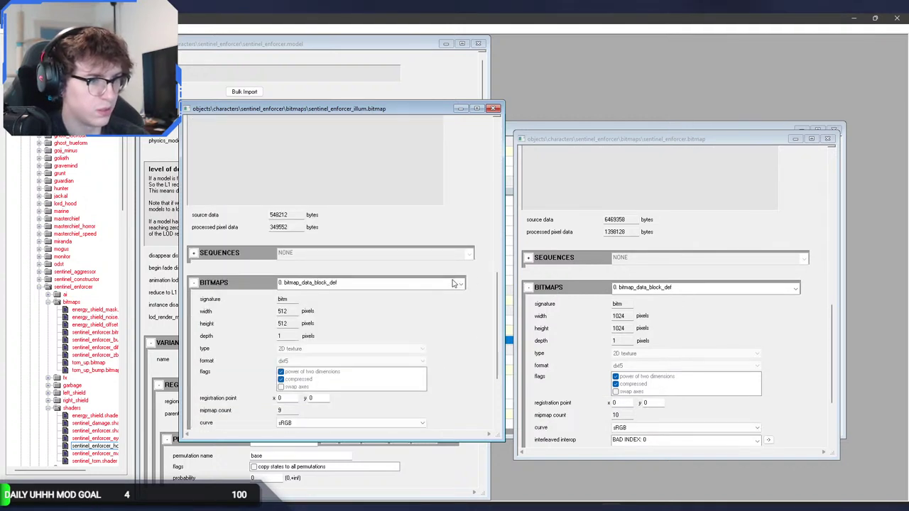
pyautogui.scroll(-3, 534, 321)
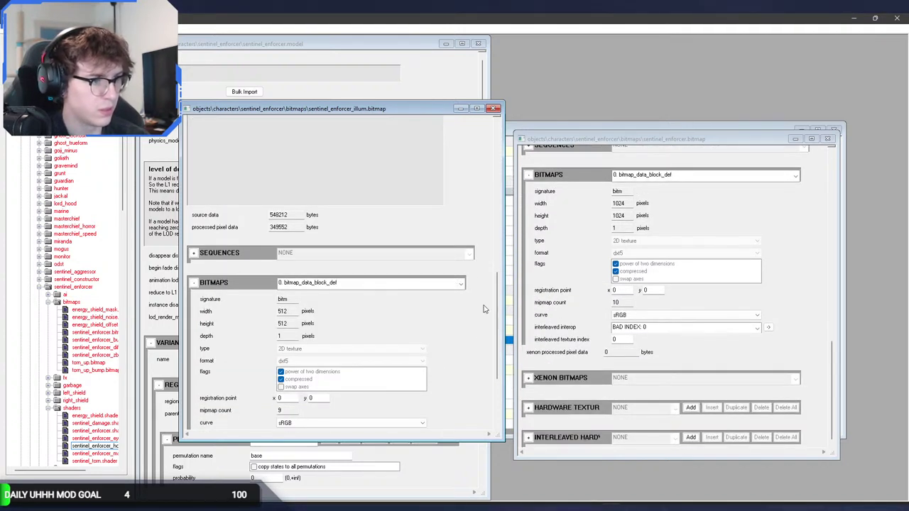
pyautogui.scroll(-3, 483, 310)
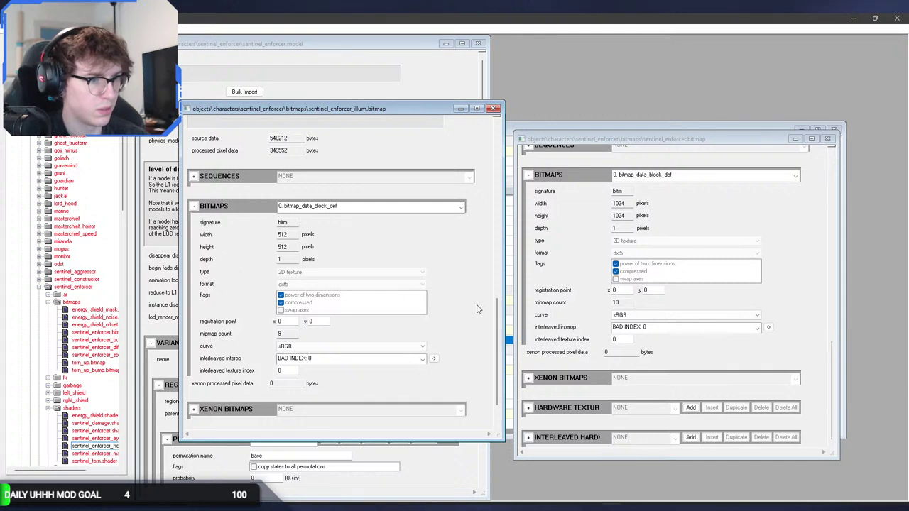
pyautogui.scroll(10, 477, 310)
pyautogui.scroll(5, 477, 311)
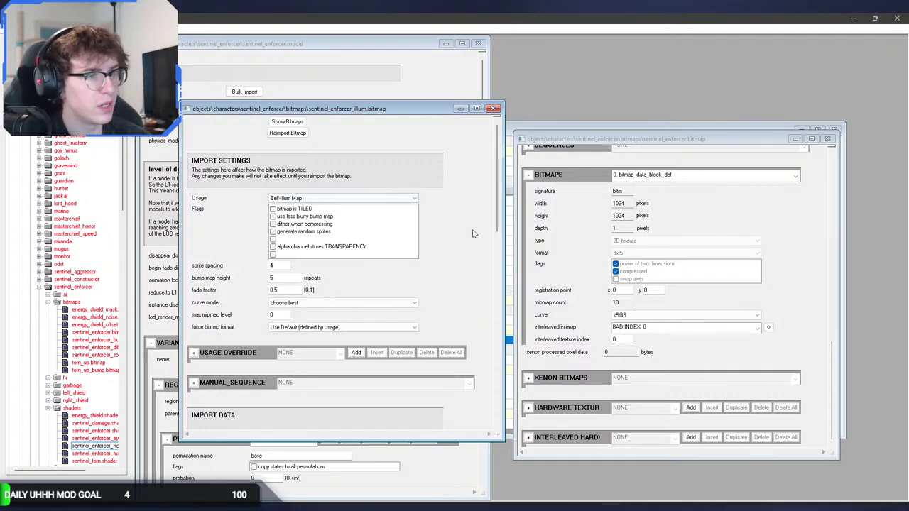
pyautogui.scroll(10, 572, 256)
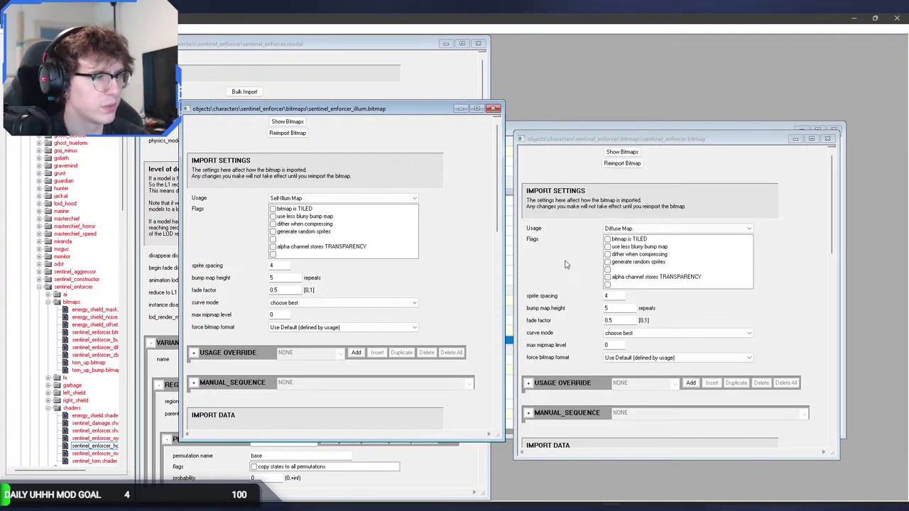
# Try reimporting sentinel_enforcer.bitmap with its usage set to Self-Illum Map and check the recess in Sapien.
pyautogui.click(677, 228)
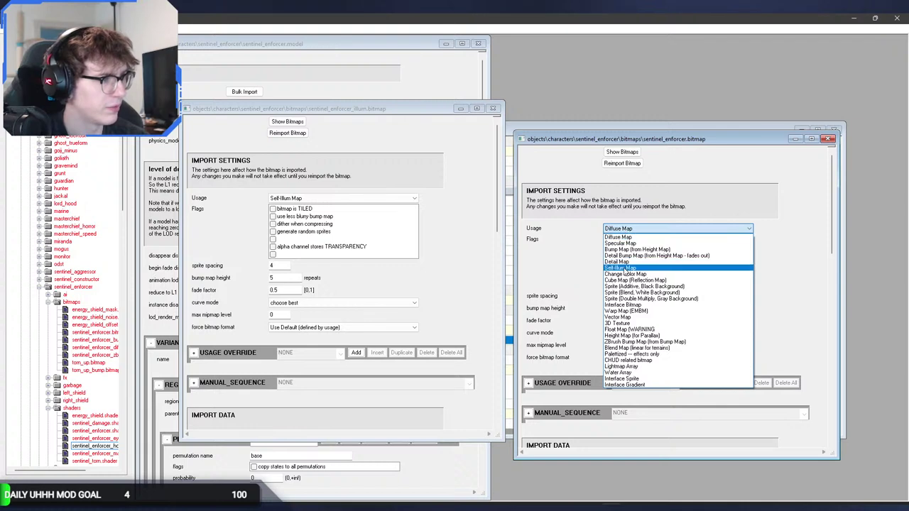
pyautogui.click(639, 266)
pyautogui.click(622, 162)
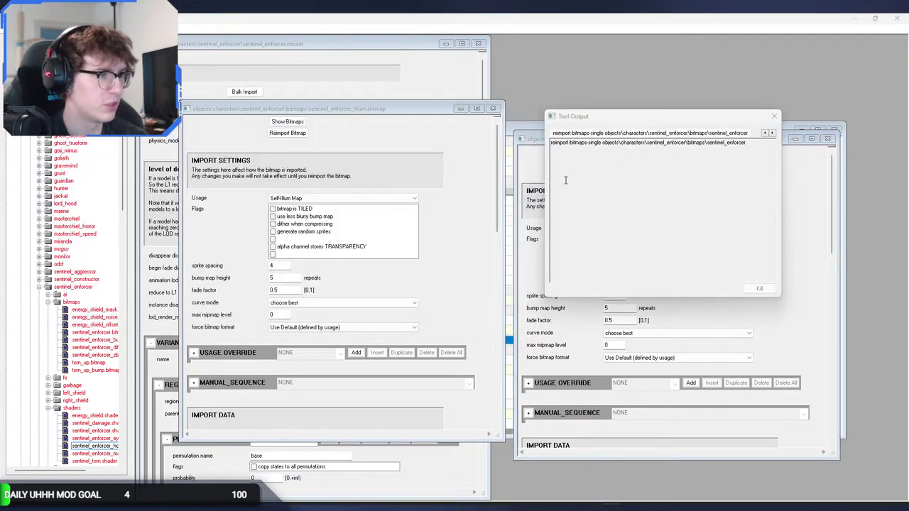
pyautogui.hotkey('alt', 'Tab')
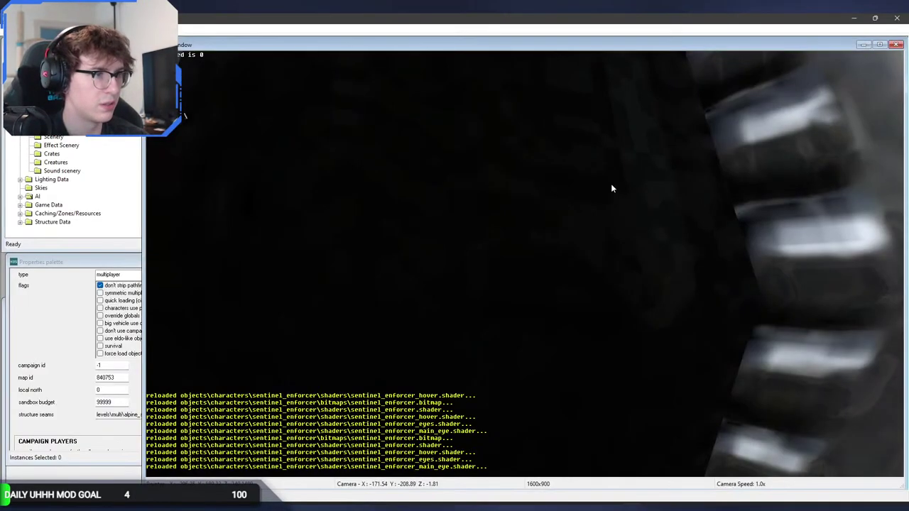
pyautogui.hotkey('alt', 'Tab')
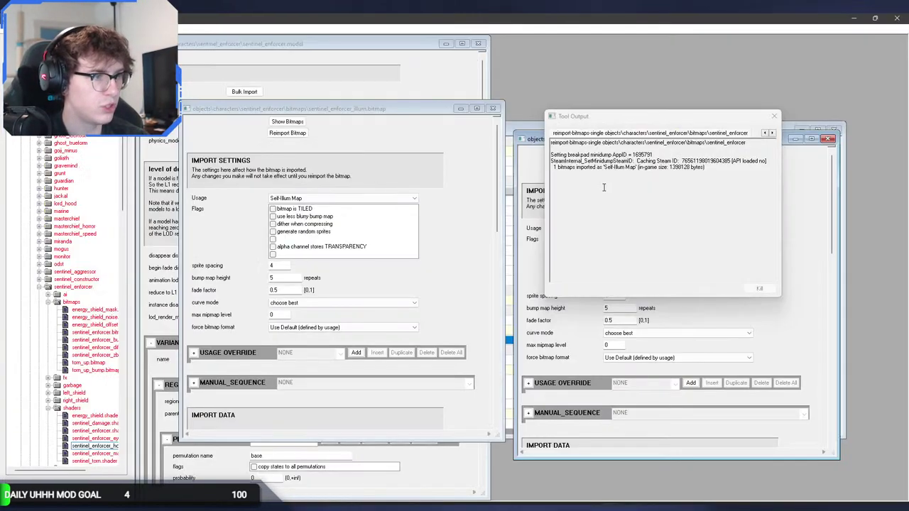
# Restore the usage of sentinel_enforcer.bitmap to Diffuse Map and reimport the bitmap.
pyautogui.click(767, 125)
pyautogui.click(655, 228)
pyautogui.click(639, 237)
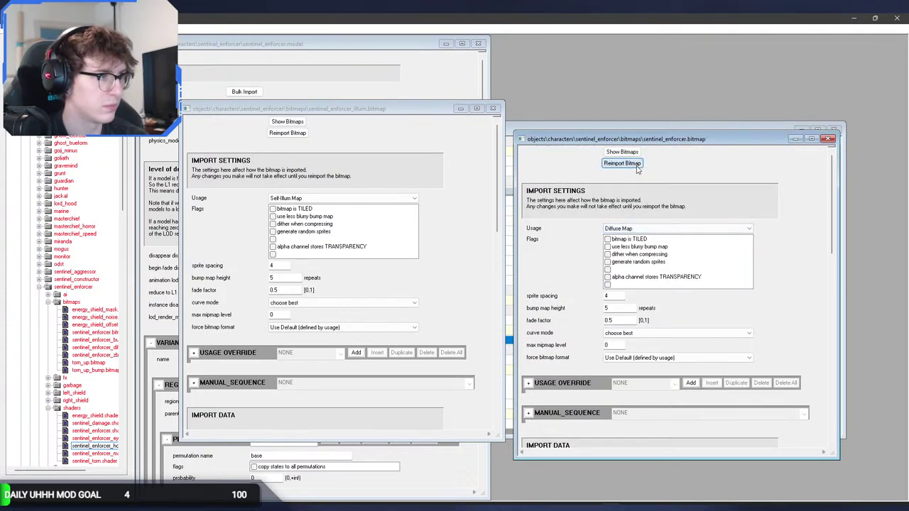
pyautogui.click(622, 163)
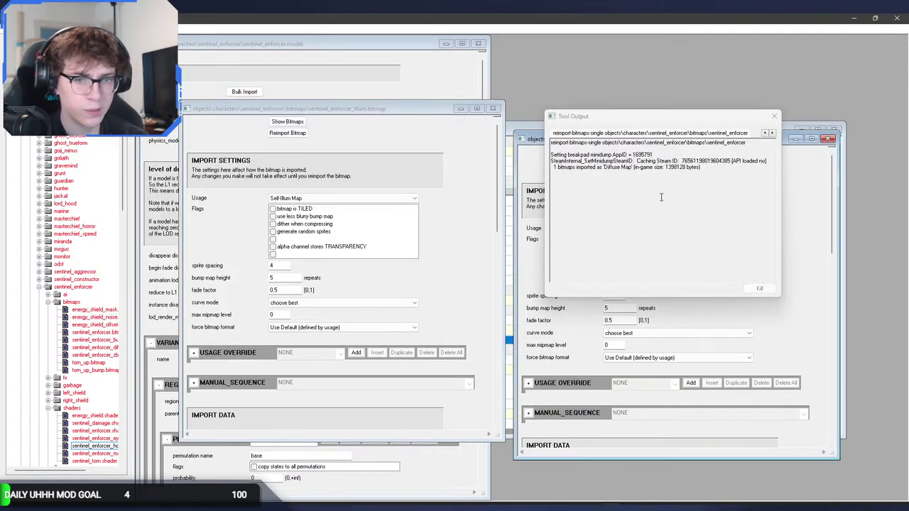
pyautogui.click(774, 115)
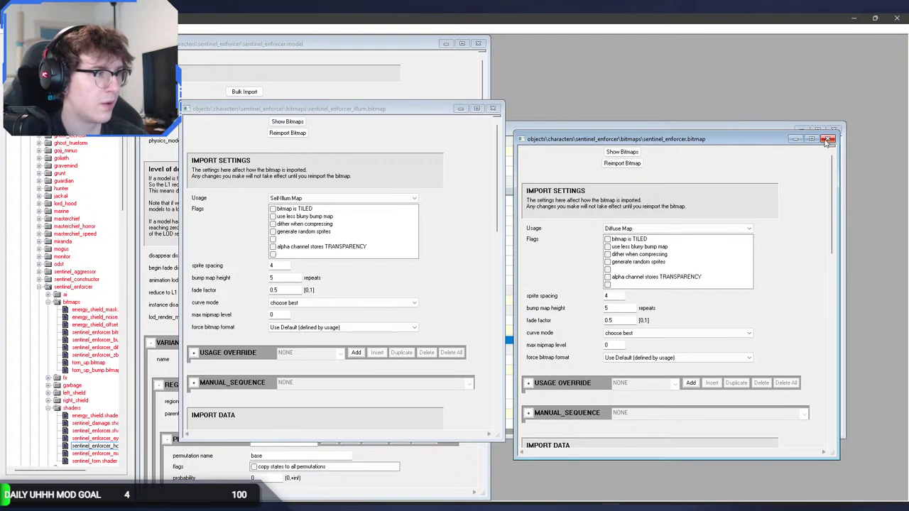
# Close both bitmap tags and point the hover shader's self_illum_map back to sentinel_enforcer_illum.
pyautogui.click(827, 139)
pyautogui.click(496, 110)
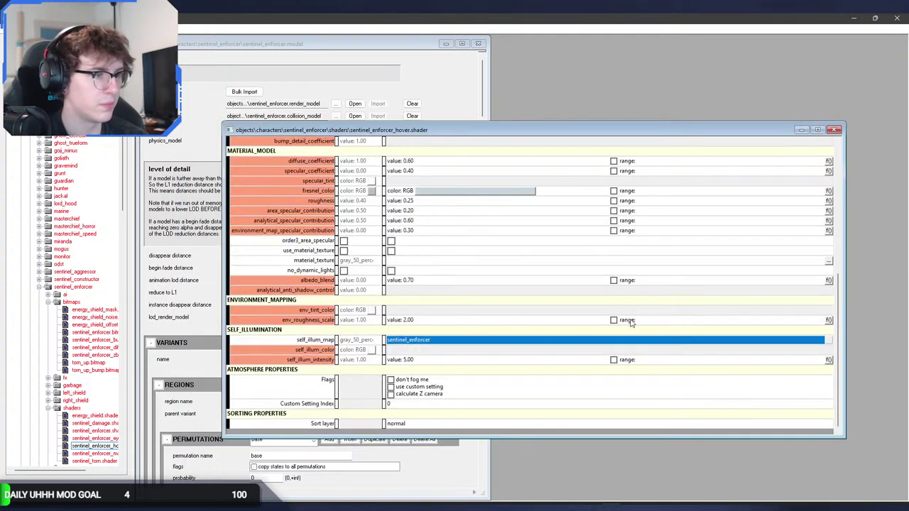
pyautogui.click(828, 340)
pyautogui.doubleClick(599, 339)
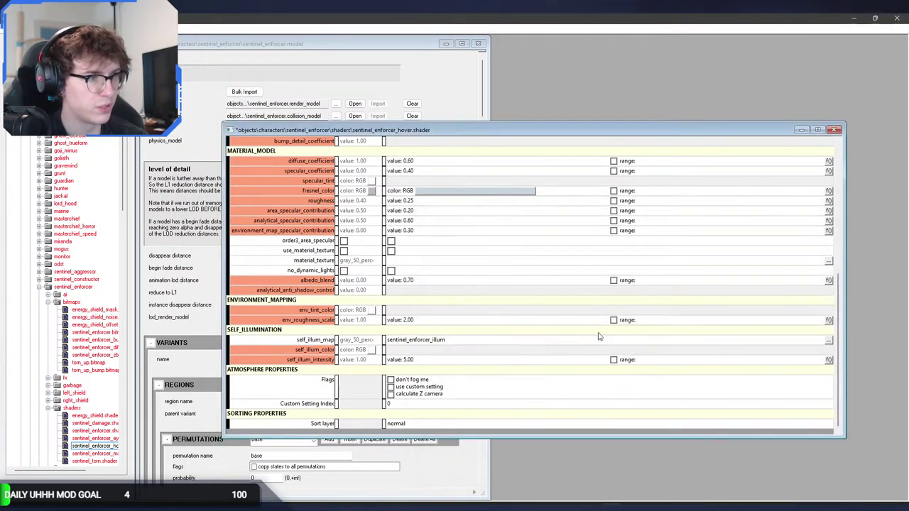
# Switch to Sapien and fly around the enforcer to examine its hover recess and eye lights.
pyautogui.hotkey('alt', 'Tab')
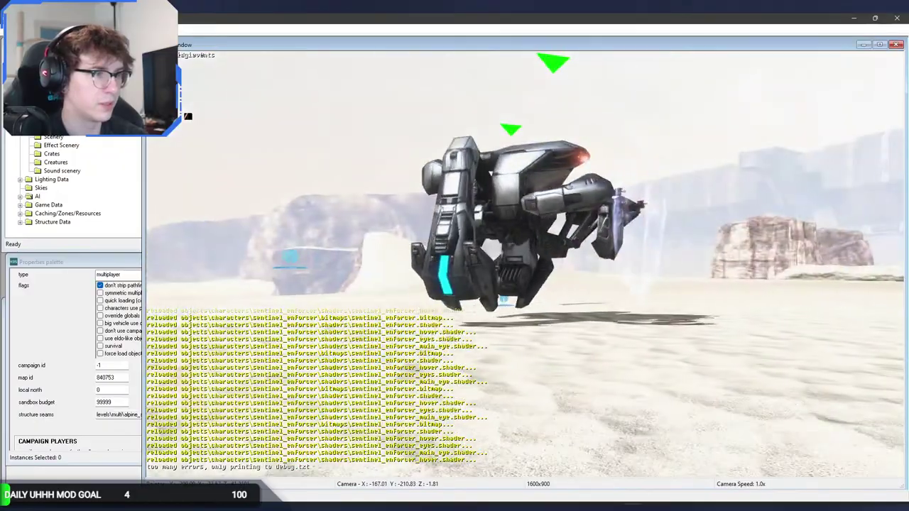
pyautogui.moveTo(525, 264); pyautogui.dragTo(592, 281, button='middle')
pyautogui.press('w')
pyautogui.press('d')
pyautogui.press('d')
pyautogui.press('d')
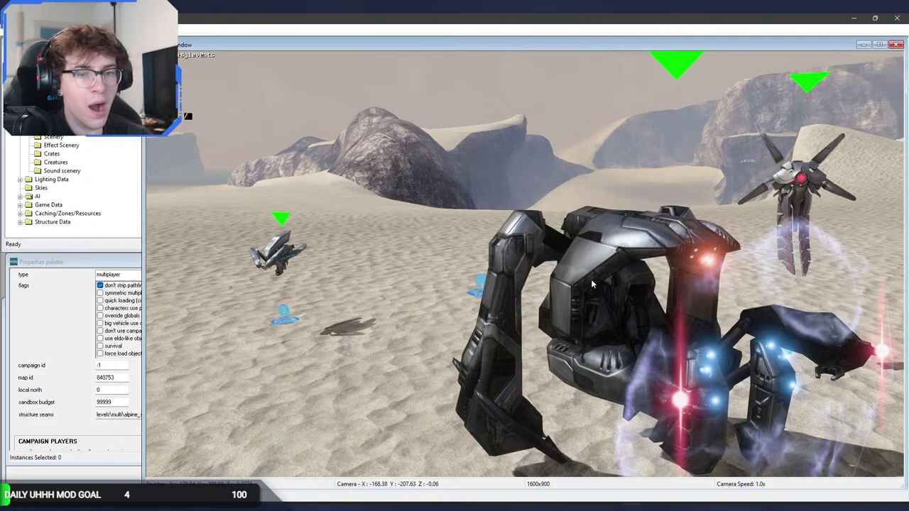
# Finish viewing the enforcer in Sapien and switch to Guerilla to check the variants listed in sentinel_enforcer.model.
pyautogui.moveTo(591, 282); pyautogui.dragTo(753, 341, button='middle')
pyautogui.moveTo(682, 281); pyautogui.dragTo(585, 279, button='middle')
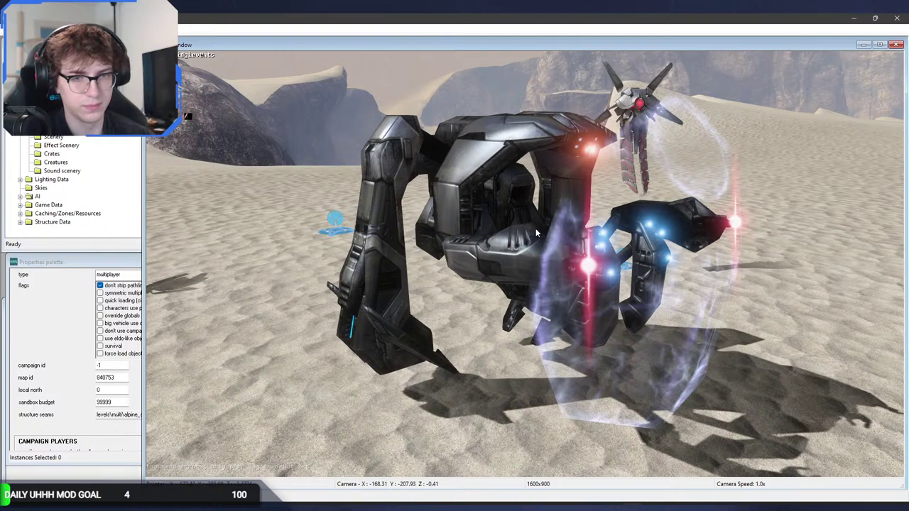
pyautogui.click(611, 507)
pyautogui.click(836, 129)
pyautogui.click(273, 344)
pyautogui.click(273, 343)
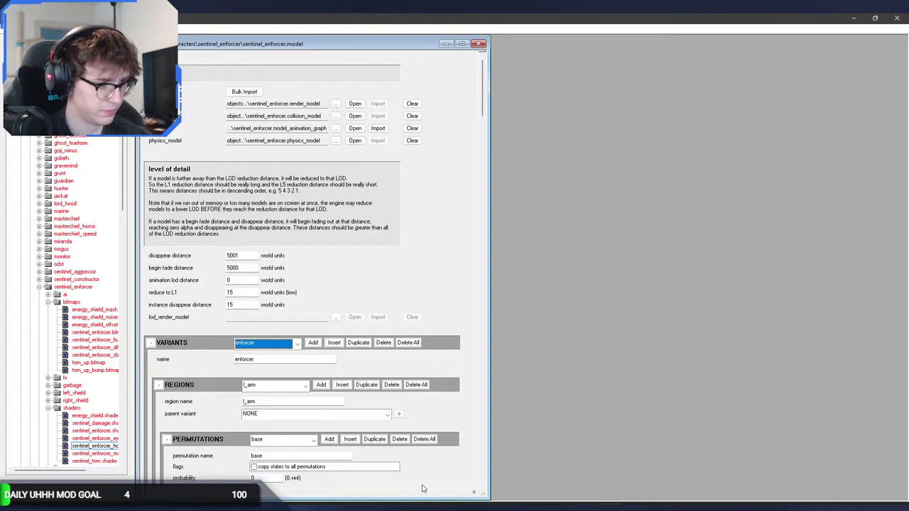
# Look through sentinel_enforcer.biped and sentinel_enforcer.vehicle in the sentinel_enforcer folder, closing each tag again.
pyautogui.moveTo(381, 508)
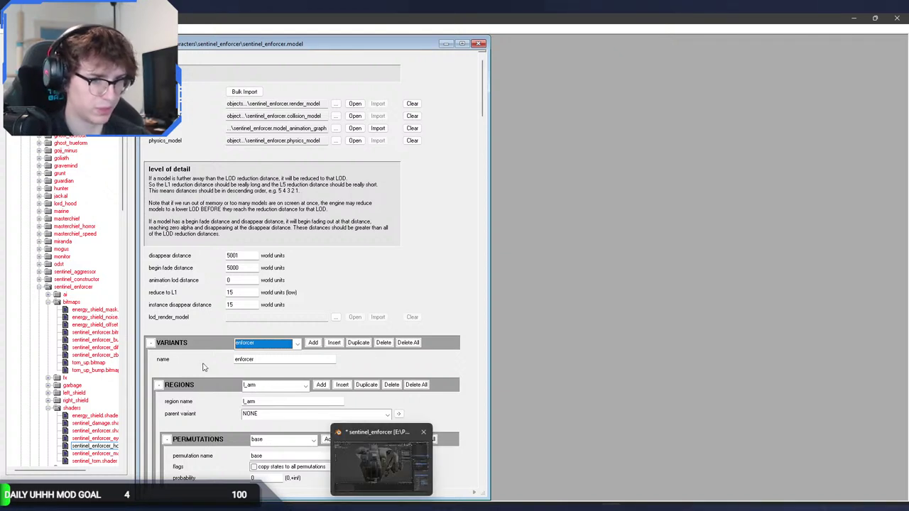
pyautogui.scroll(-1, 99, 425)
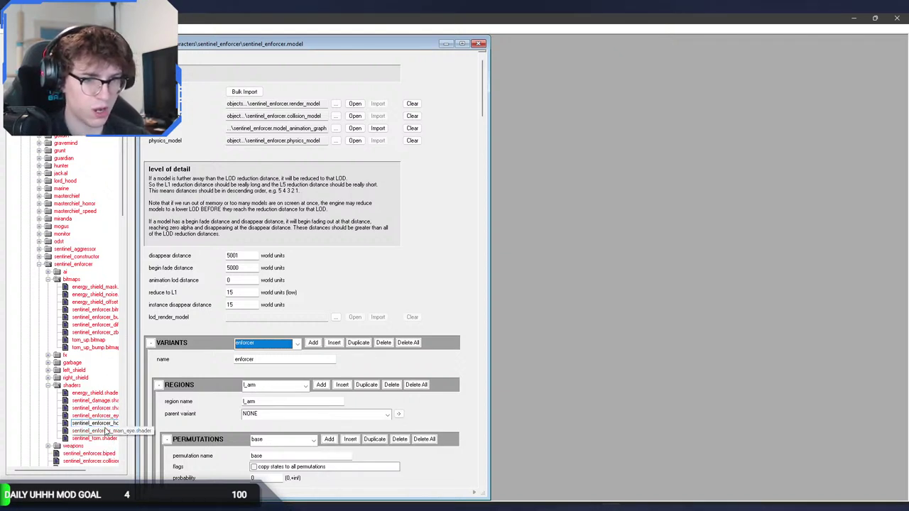
pyautogui.scroll(-2, 83, 424)
pyautogui.click(88, 409)
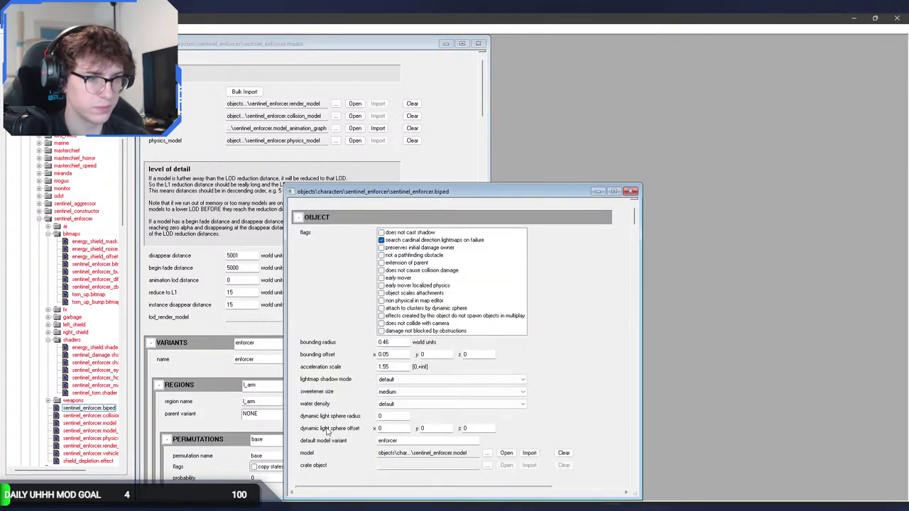
pyautogui.click(632, 191)
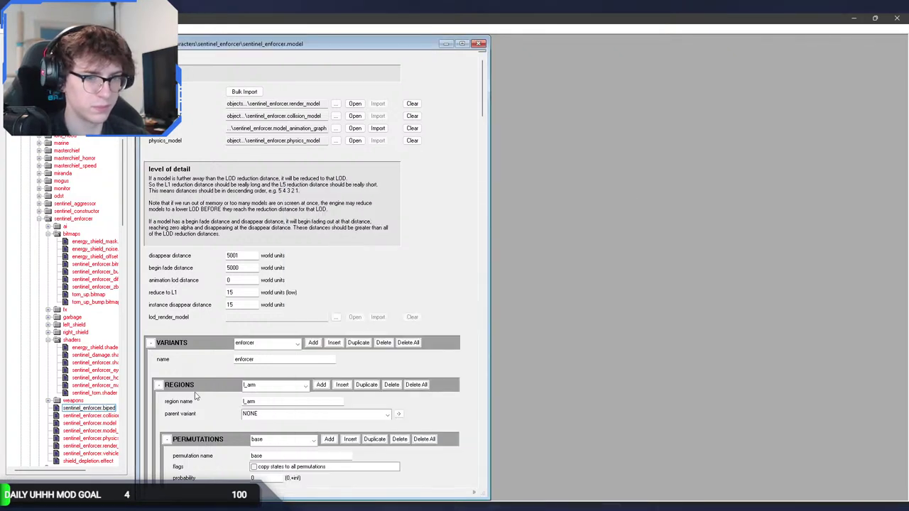
pyautogui.doubleClick(110, 452)
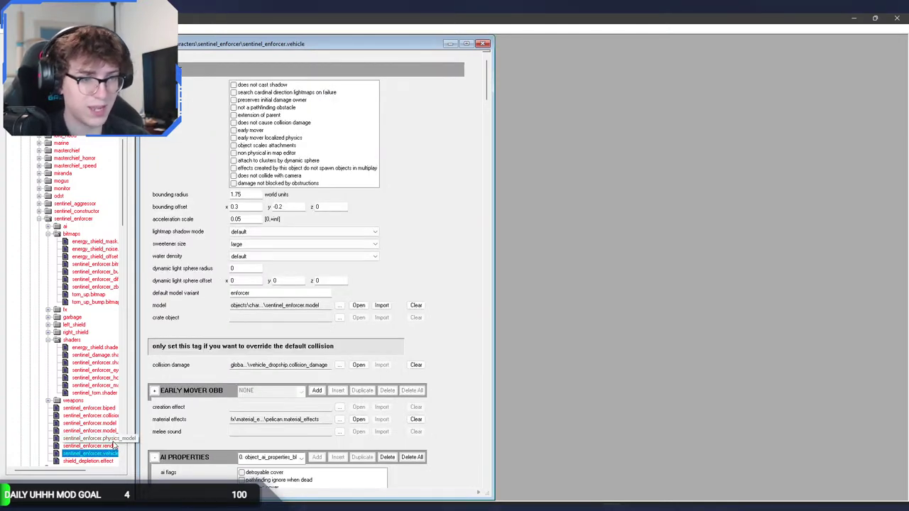
pyautogui.click(482, 44)
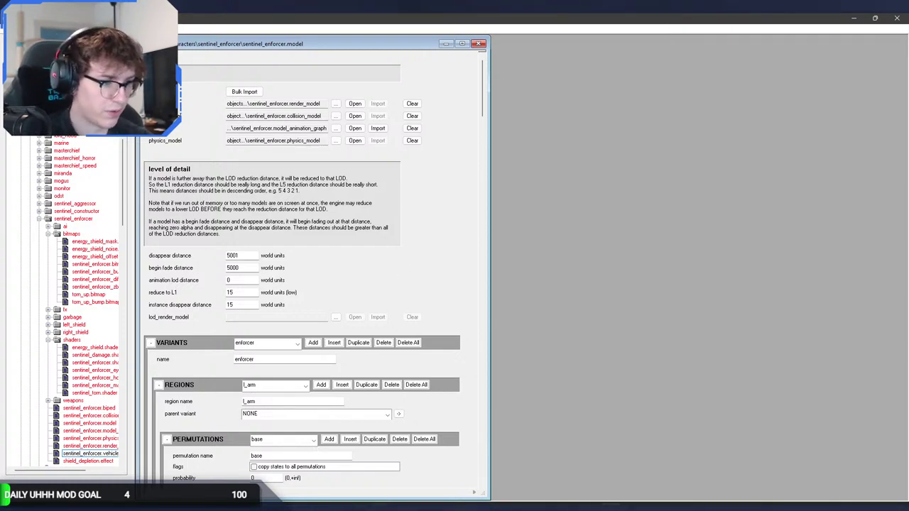
# Switch to Blender and inspect the sentinel_enforcer_hover faces on the L5_base_sentinel_enforcer mesh in Edit and Object Mode.
pyautogui.hotkey('alt', 'Tab')
pyautogui.moveTo(460, 332); pyautogui.dragTo(272, 272, button='middle')
pyautogui.press('Tab')
pyautogui.scroll(5, 485, 274)
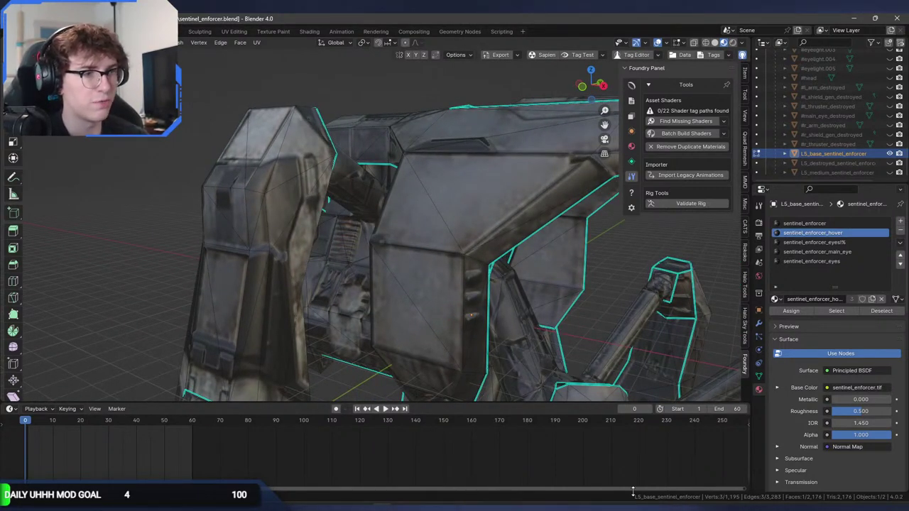
pyautogui.moveTo(497, 270); pyautogui.dragTo(324, 134, button='middle')
pyautogui.press('Tab')
pyautogui.press('Tab')
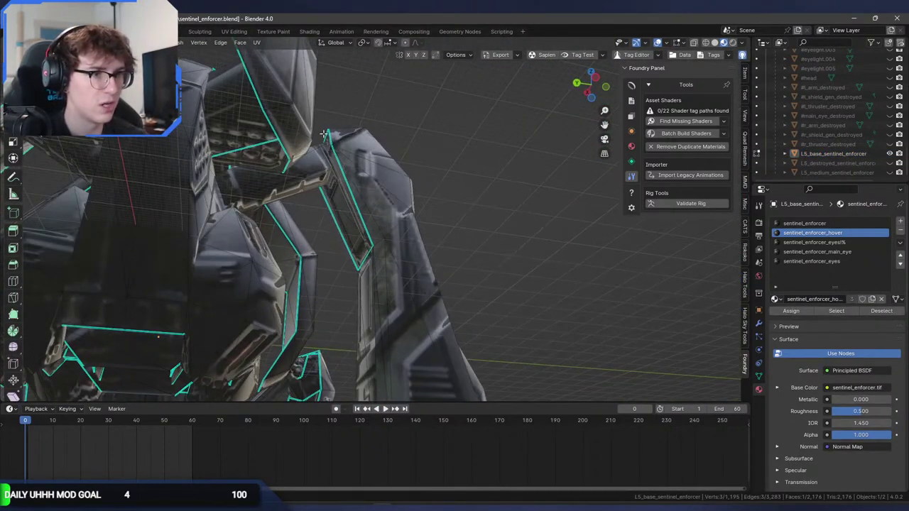
pyautogui.press('Tab')
pyautogui.moveTo(367, 266); pyautogui.dragTo(382, 291, button='middle')
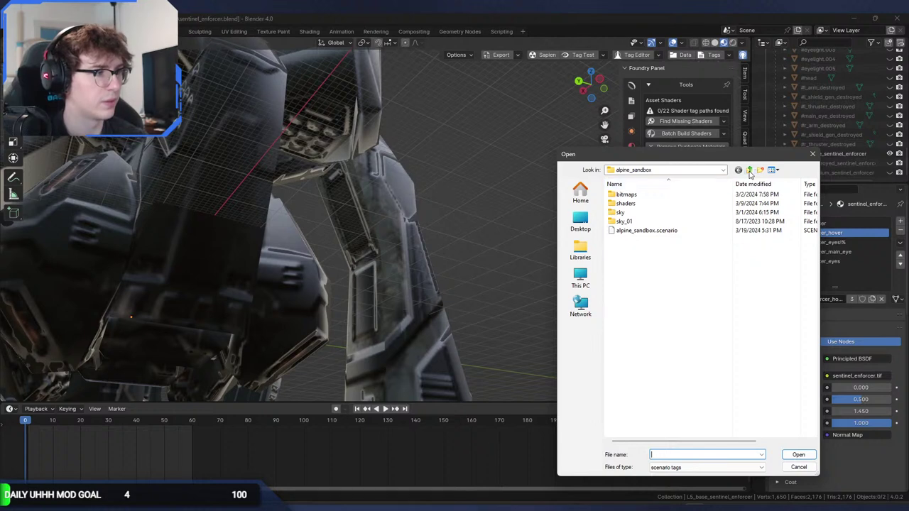
# Open the mombasa_battle scenario from the H2EK tags\scenarios\multi\mombasa_battle folder in Halo 2 Sapien.
pyautogui.click(749, 172)
pyautogui.click(749, 171)
pyautogui.doubleClick(664, 242)
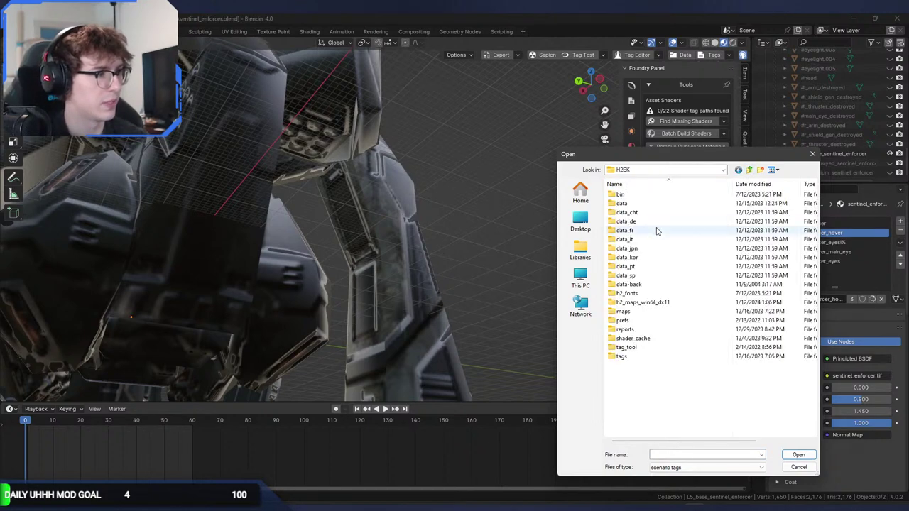
pyautogui.doubleClick(638, 356)
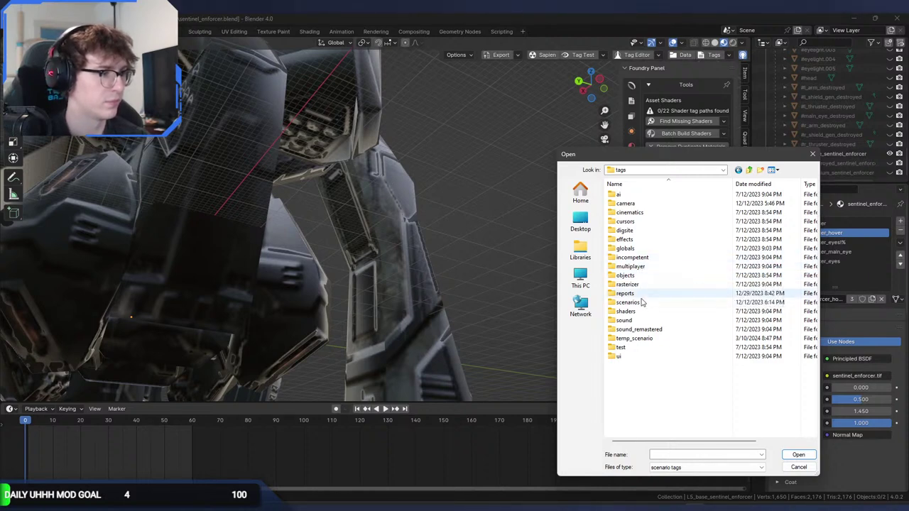
pyautogui.doubleClick(638, 302)
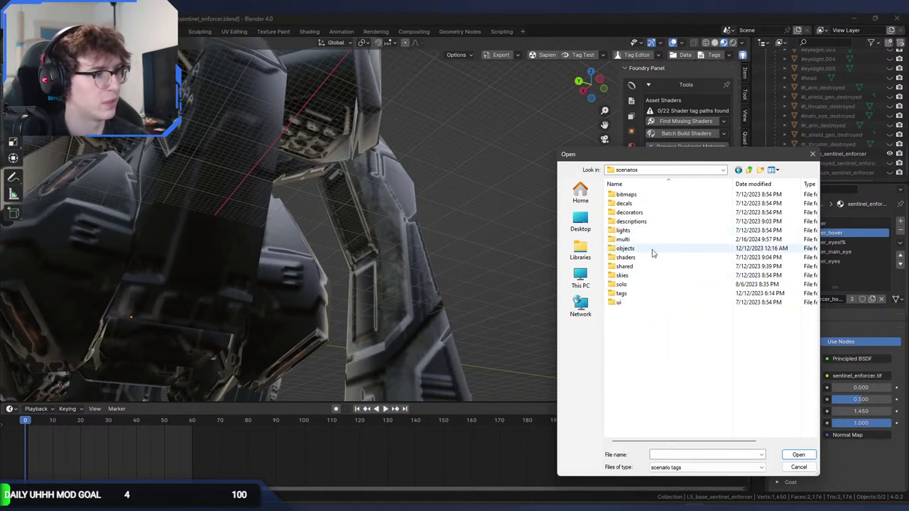
pyautogui.doubleClick(653, 244)
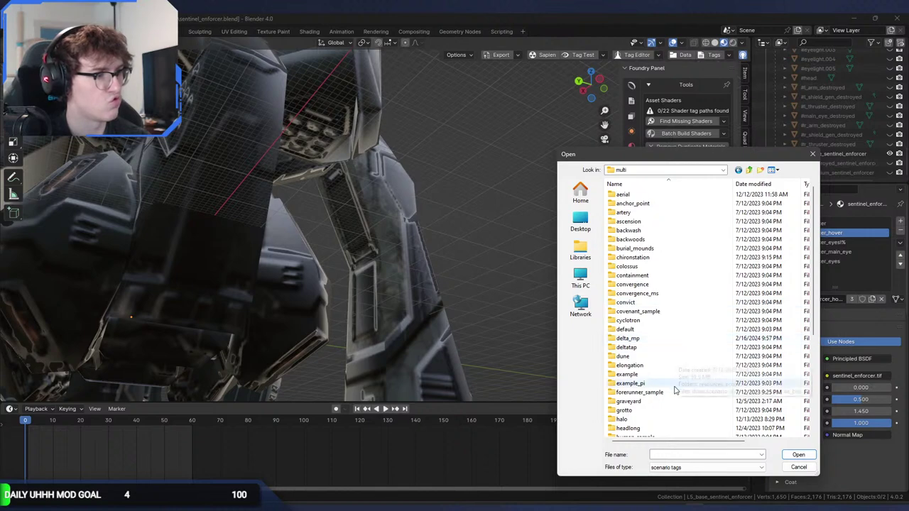
pyautogui.scroll(-6, 661, 383)
pyautogui.doubleClick(639, 330)
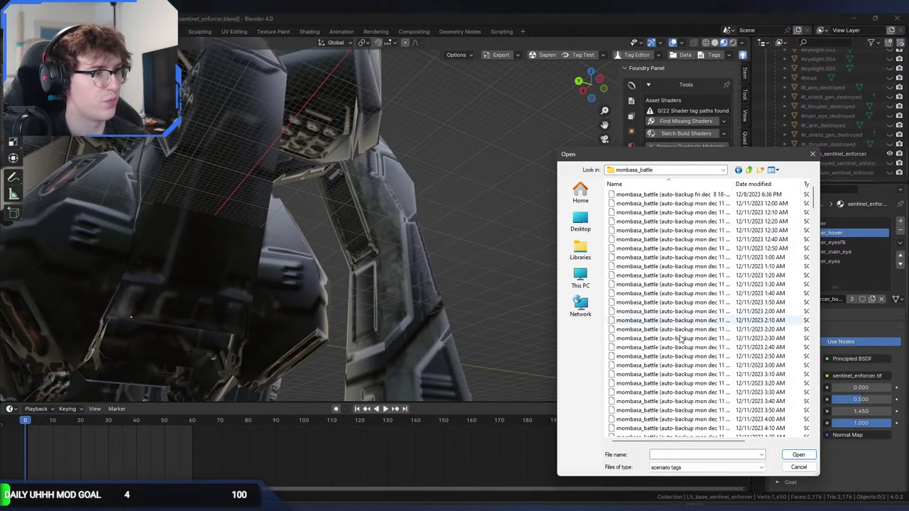
pyautogui.doubleClick(653, 430)
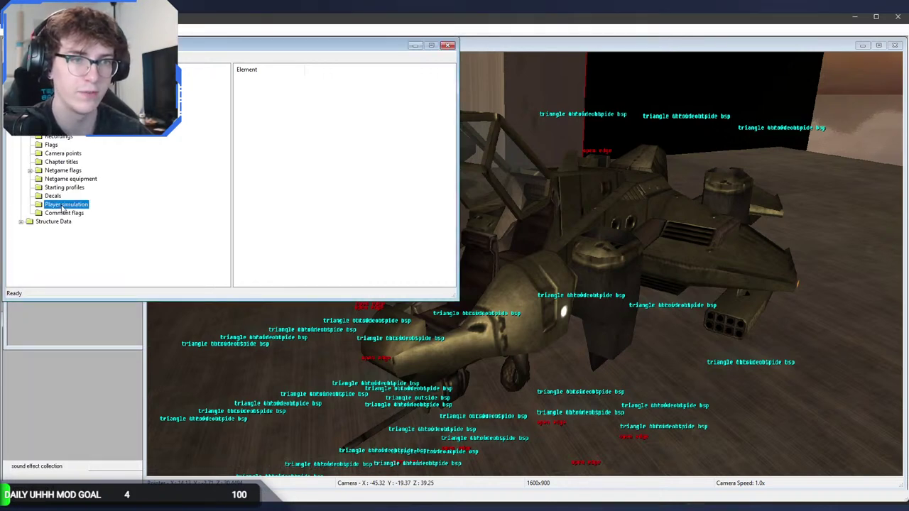
# Hide all error geometry through the Environment debug options and move across the rooftop in player control.
pyautogui.rightClick(299, 428)
pyautogui.press('Tab')
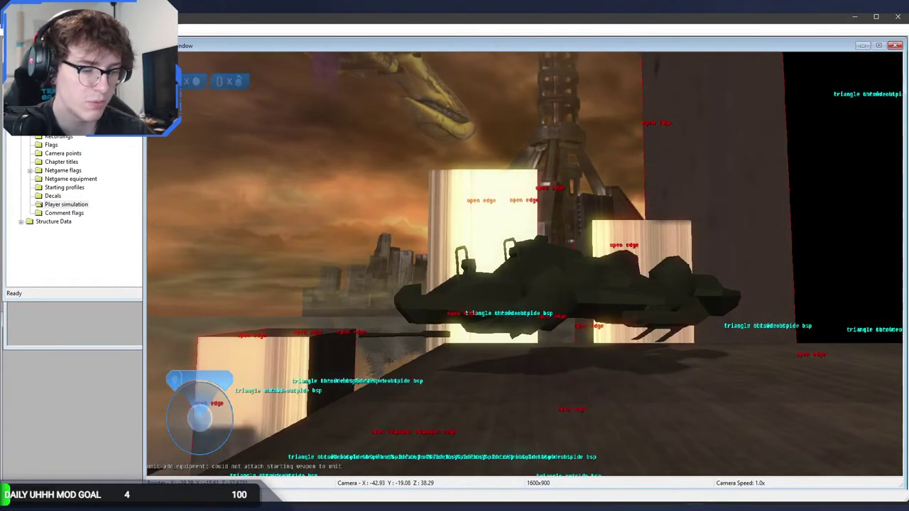
pyautogui.press('Home')
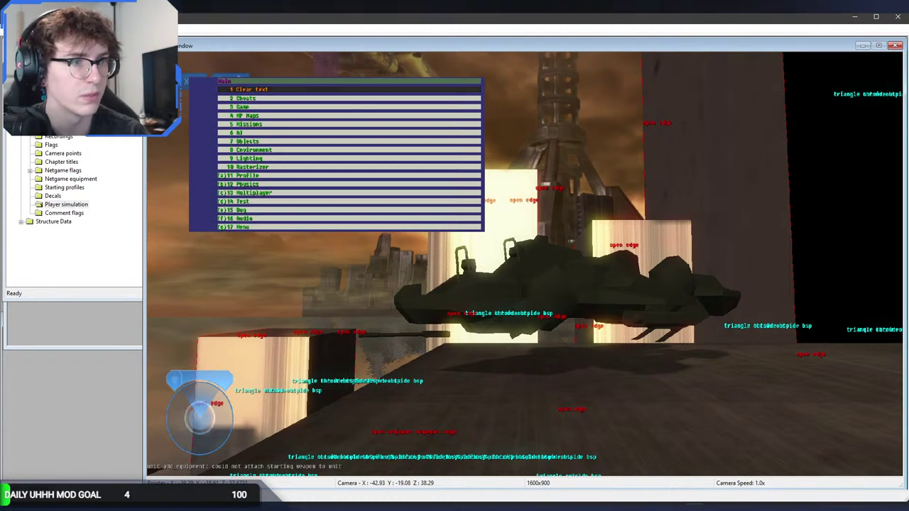
pyautogui.press('8')
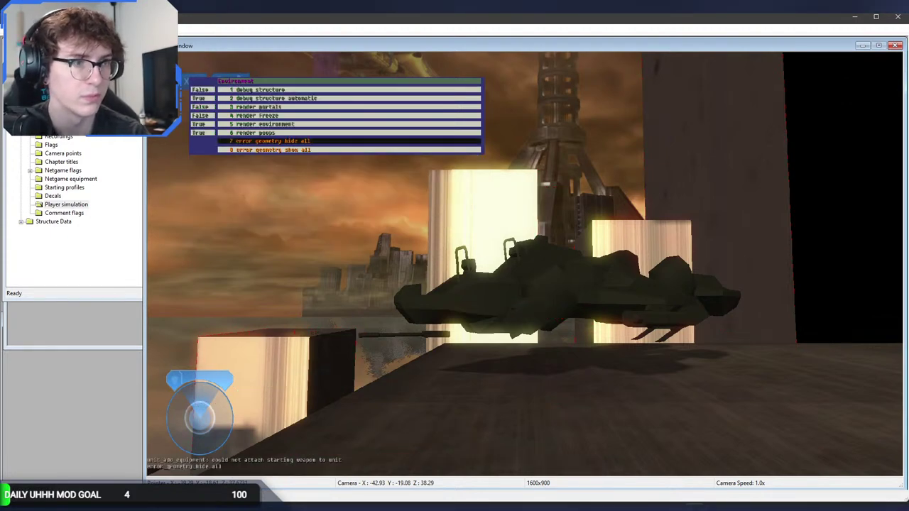
pyautogui.press('Escape')
pyautogui.press('Escape')
pyautogui.press('d')
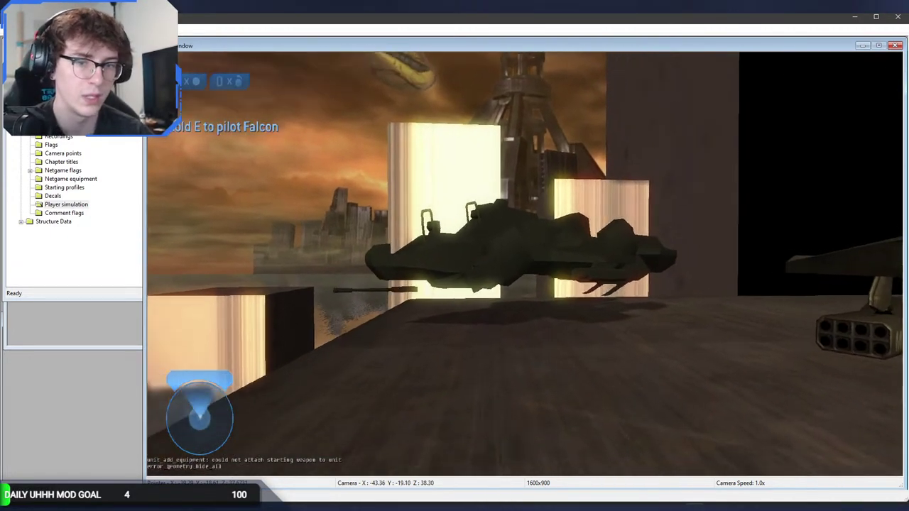
pyautogui.press('w')
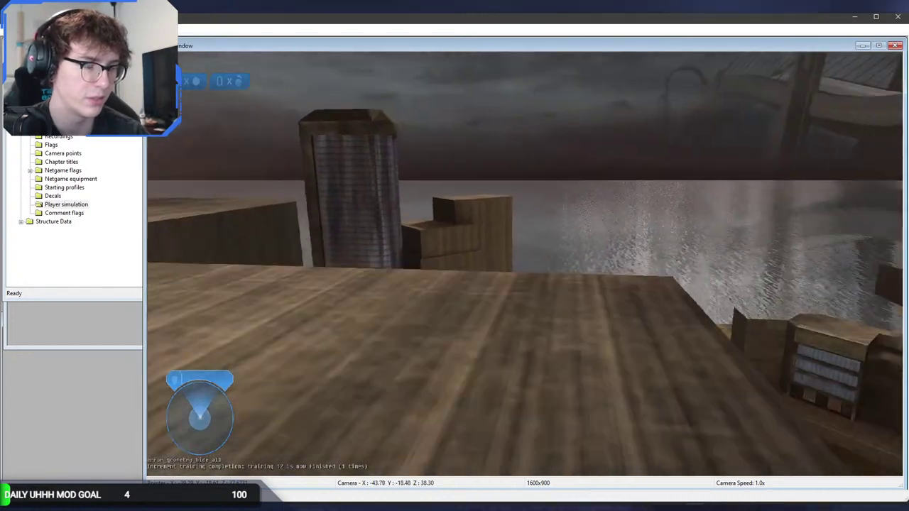
pyautogui.press('w')
pyautogui.press('Escape')
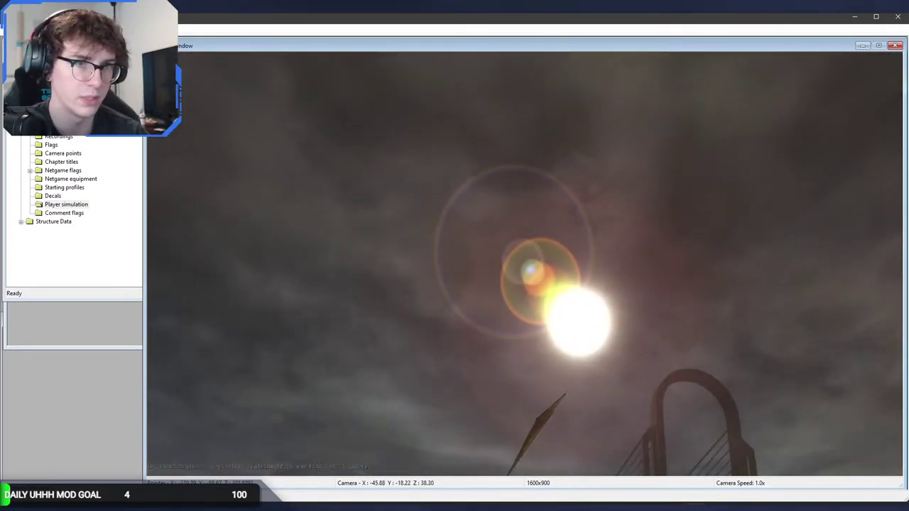
# Add sentinel_enforcer.vehicle from the characters\sentinel_enforcer folder to the scenario's vehicle palette.
pyautogui.click(66, 205)
pyautogui.click(29, 56)
pyautogui.click(394, 309)
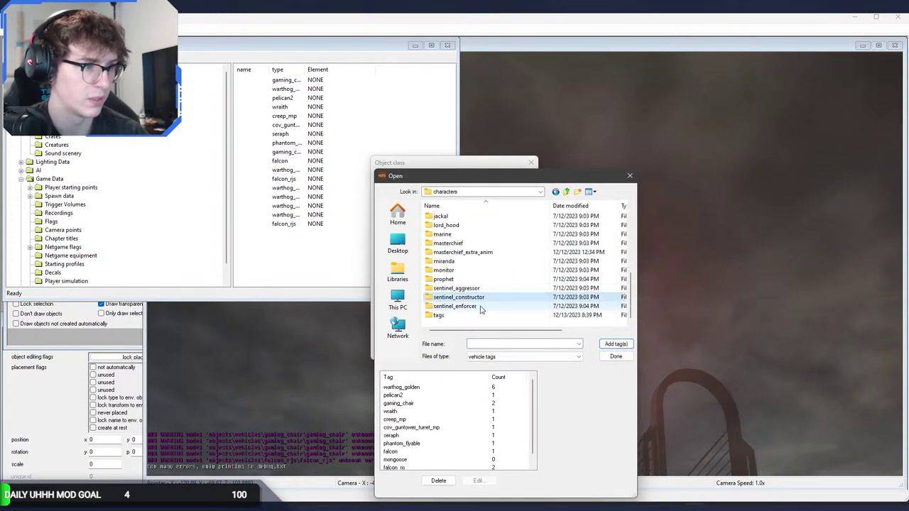
pyautogui.click(628, 360)
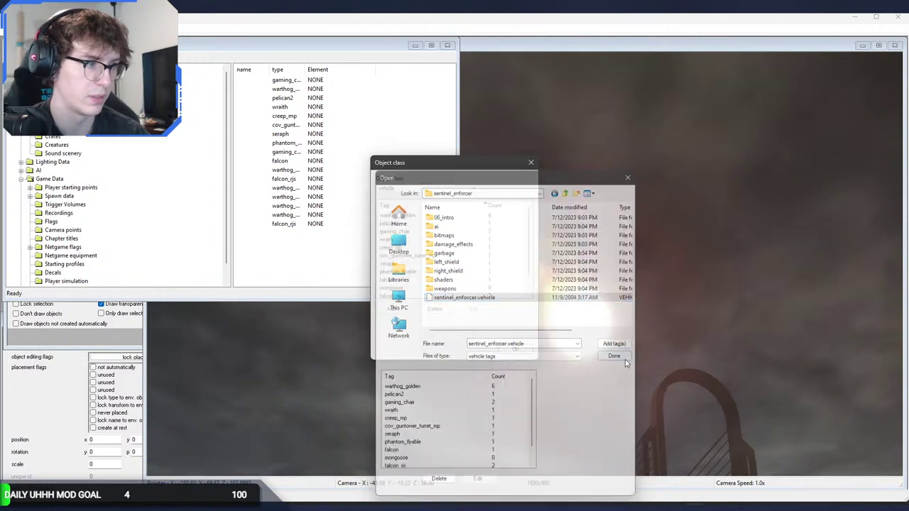
pyautogui.click(513, 343)
# Place a new vehicle on the rooftop near the golden Warthog and set its type to sentinel_enforcer.
pyautogui.moveTo(615, 306); pyautogui.dragTo(583, 369, button='middle')
pyautogui.moveTo(524, 264); pyautogui.dragTo(500, 316, button='middle')
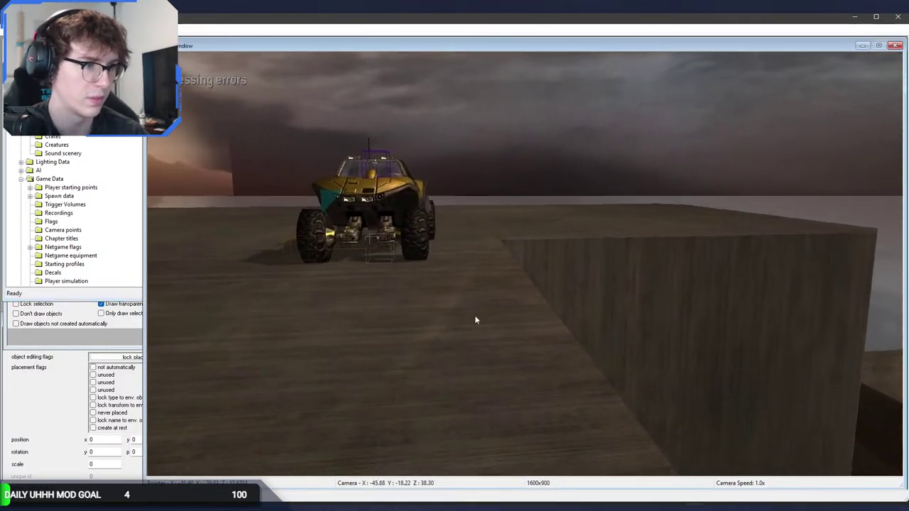
pyautogui.click(126, 358)
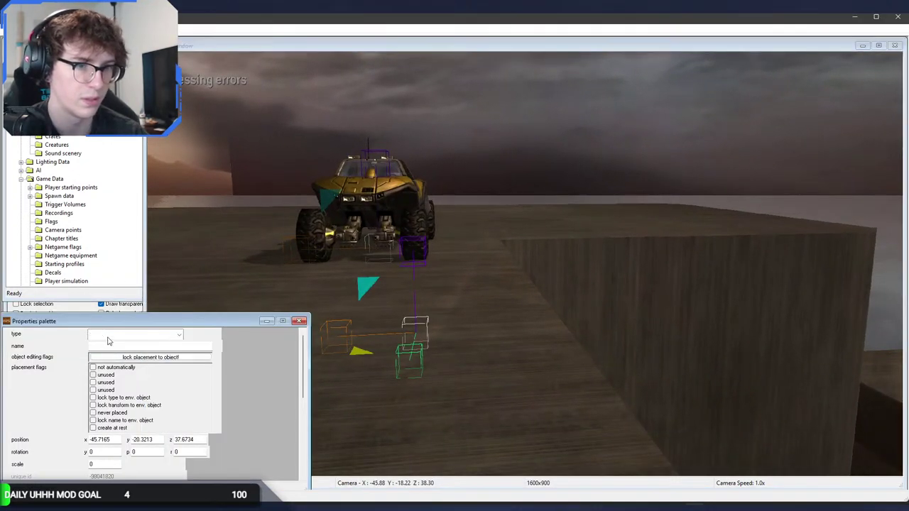
pyautogui.click(106, 435)
pyautogui.click(377, 255)
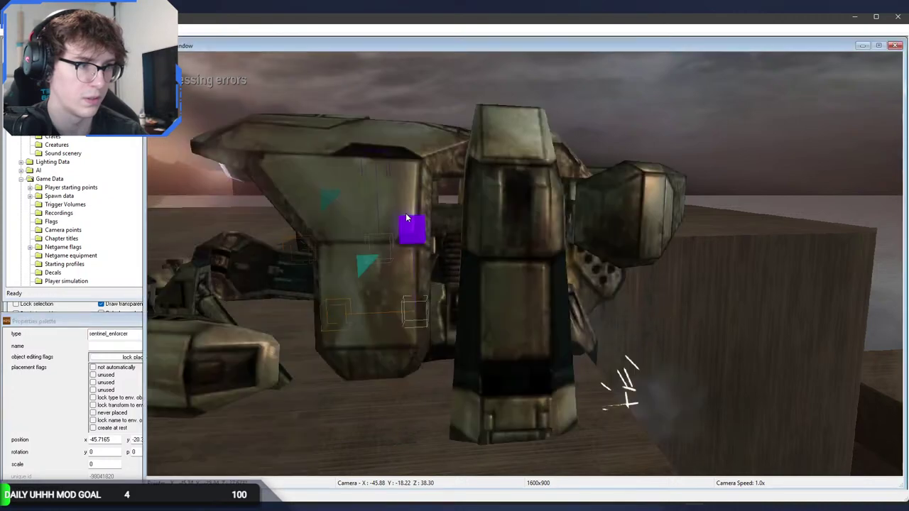
# Deselect the placed enforcer and fly in close to examine its recessed panels and self-illumination.
pyautogui.hotkey('alt', 'v')
pyautogui.moveTo(491, 209); pyautogui.dragTo(465, 237, button='middle')
pyautogui.press('w')
pyautogui.moveTo(430, 188); pyautogui.dragTo(430, 188, button='middle')
pyautogui.click(71, 106)
pyautogui.moveTo(484, 310); pyautogui.dragTo(484, 310, button='middle')
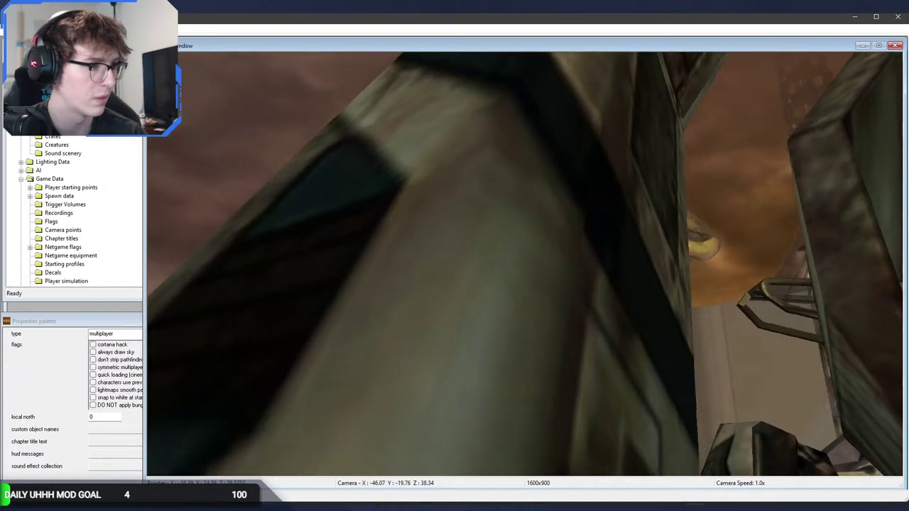
pyautogui.moveTo(484, 310); pyautogui.dragTo(491, 285, button='middle')
# Switch to Blender and inspect the underside of the L5_base_sentinel_enforcer mesh where the hover glow belongs.
pyautogui.hotkey('alt', 'Tab')
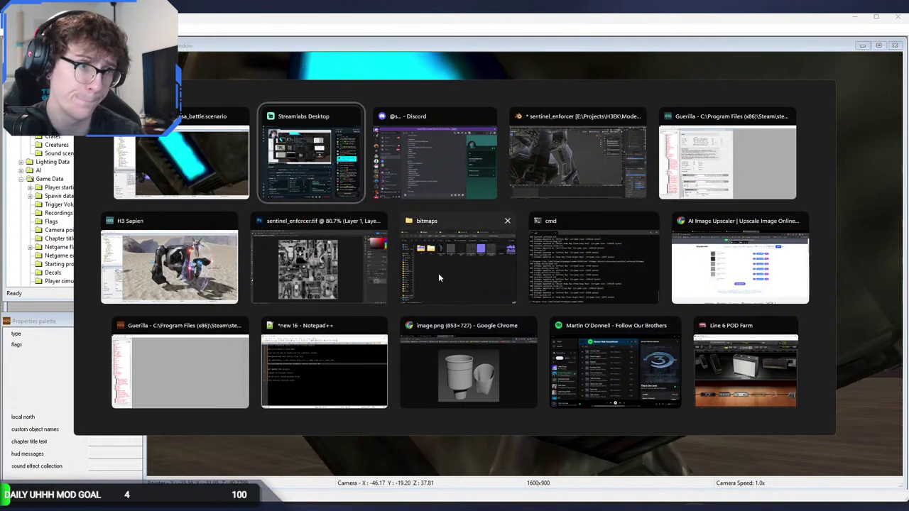
pyautogui.click(537, 167)
pyautogui.moveTo(395, 268); pyautogui.dragTo(404, 232, button='middle')
pyautogui.press('Tab')
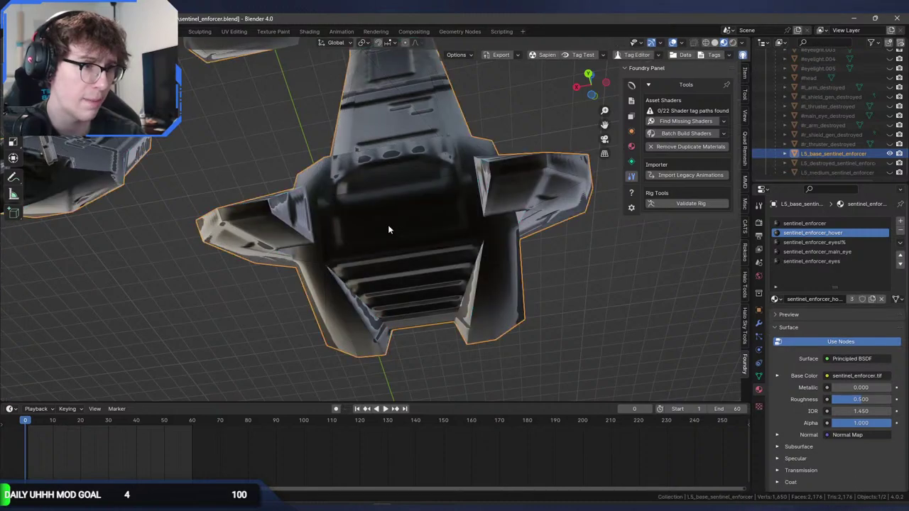
# Switch to H3 Sapien and fly in close to the enforcer's leg to examine its recessed panels.
pyautogui.hotkey('alt', 'Tab')
pyautogui.click(192, 268)
pyautogui.press('w')
pyautogui.moveTo(213, 270); pyautogui.dragTo(249, 277, button='middle')
pyautogui.press('w')
pyautogui.moveTo(526, 264)
pyautogui.mouseDown(button='middle')
pyautogui.moveTo(568, 238)
pyautogui.moveTo(541, 257)
pyautogui.moveTo(536, 284)
pyautogui.moveTo(505, 177)
pyautogui.mouseUp(button='middle')
pyautogui.press('a')
pyautogui.press('w')
pyautogui.press('w')
pyautogui.press('w')
pyautogui.moveTo(292, 213); pyautogui.dragTo(290, 277, button='middle')
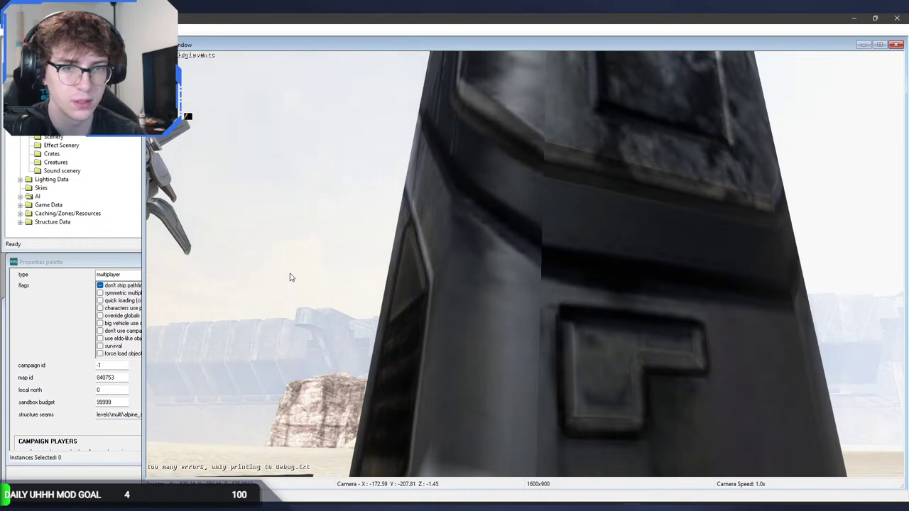
# Compare the enforcer's leg in H3 Sapien with the lit recess on the Halo 2 Sapien enforcer.
pyautogui.hotkey('alt', 'Tab')
pyautogui.hotkey('alt', 'Tab')
pyautogui.press('s')
pyautogui.moveTo(525, 263); pyautogui.dragTo(576, 264, button='middle')
pyautogui.press('w')
pyautogui.press('w')
pyautogui.moveTo(290, 277); pyautogui.dragTo(289, 277, button='right')
pyautogui.moveTo(525, 262); pyautogui.dragTo(610, 298, button='middle')
pyautogui.press('s')
pyautogui.moveTo(413, 230); pyautogui.dragTo(413, 230, button='right')
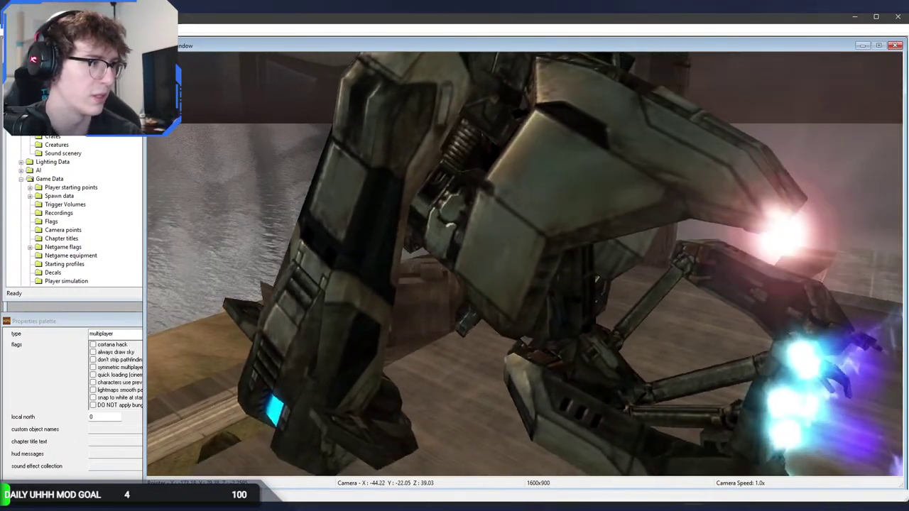
pyautogui.moveTo(413, 230); pyautogui.dragTo(414, 230, button='middle')
pyautogui.moveTo(413, 230); pyautogui.dragTo(413, 230, button='right')
# Alternate between both Sapien windows to match camera views of the enforcer's lower leg and foot.
pyautogui.hotkey('alt', 'Tab')
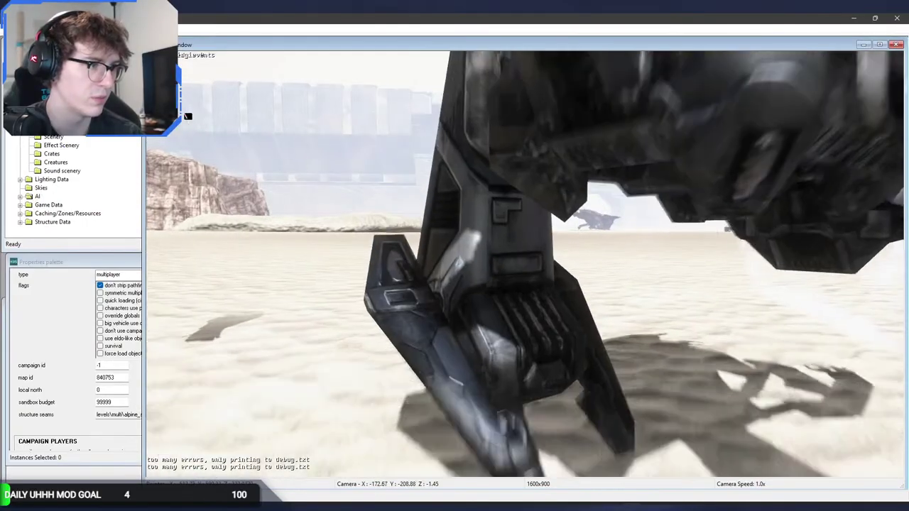
pyautogui.moveTo(525, 264); pyautogui.dragTo(525, 265, button='middle')
pyautogui.hotkey('alt', 'Tab')
pyautogui.press('d')
pyautogui.press('a')
pyautogui.press('s')
pyautogui.moveTo(418, 225); pyautogui.dragTo(418, 225, button='middle')
pyautogui.hotkey('alt', 'Tab')
pyautogui.moveTo(418, 225); pyautogui.dragTo(418, 225, button='right')
pyautogui.moveTo(524, 265); pyautogui.dragTo(525, 264, button='middle')
pyautogui.press('w')
pyautogui.press('s')
pyautogui.moveTo(433, 182); pyautogui.dragTo(433, 183, button='middle')
# Fly closer in both Sapien windows and compare the leg panels and glow recess of the two enforcers.
pyautogui.hotkey('alt', 'Tab')
pyautogui.press('w')
pyautogui.press('w')
pyautogui.press('w')
pyautogui.hotkey('alt', 'Tab')
pyautogui.press('a')
pyautogui.press('d')
pyautogui.press('s')
pyautogui.hotkey('alt', 'Tab')
pyautogui.press('a')
pyautogui.press('w')
pyautogui.moveTo(187, 115); pyautogui.dragTo(187, 115, button='right')
pyautogui.hotkey('alt', 'Tab')
pyautogui.hotkey('alt', 'Tab')
pyautogui.moveTo(435, 200); pyautogui.dragTo(435, 200, button='right')
pyautogui.moveTo(439, 194); pyautogui.dragTo(439, 195, button='middle')
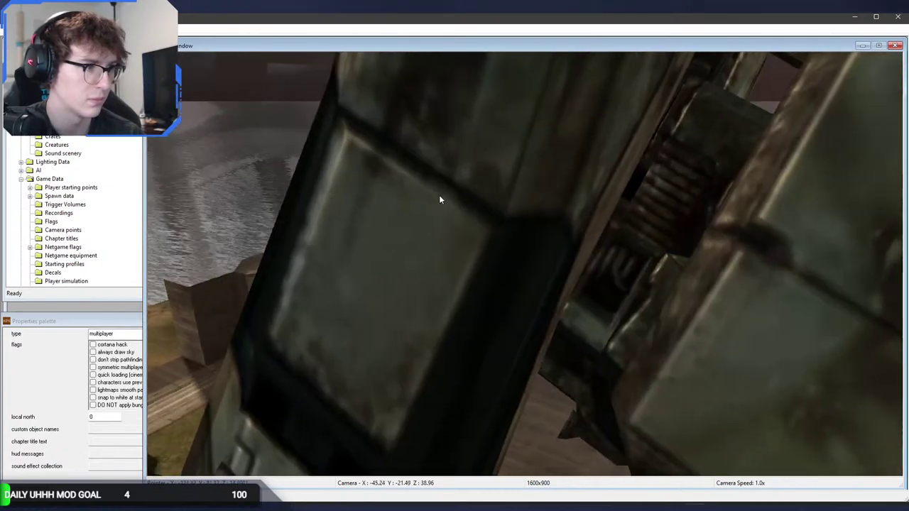
# Switch from the Halo 2 view to H3 Sapien and pull the camera back to view the whole enforcer.
pyautogui.moveTo(383, 179); pyautogui.dragTo(383, 178, button='middle')
pyautogui.moveTo(383, 178); pyautogui.dragTo(382, 178, button='right')
pyautogui.moveTo(383, 178); pyautogui.dragTo(383, 179, button='middle')
pyautogui.press('d')
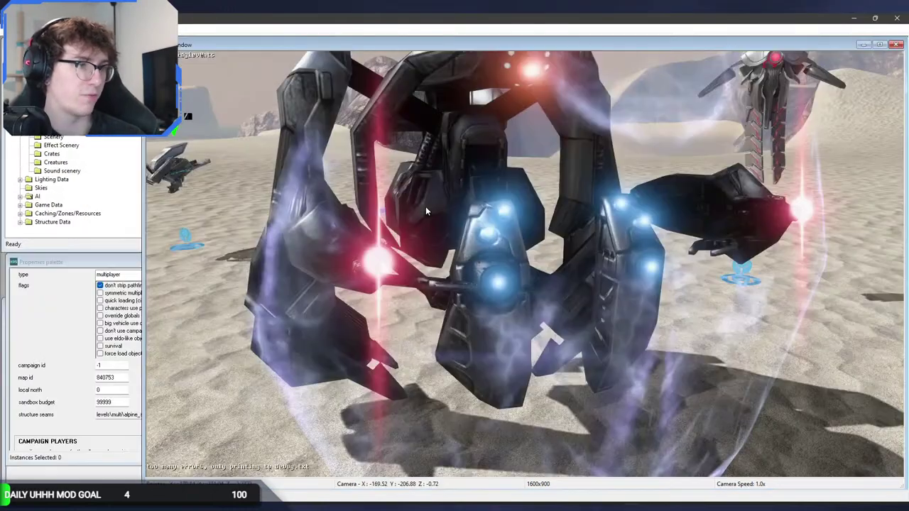
pyautogui.press('s')
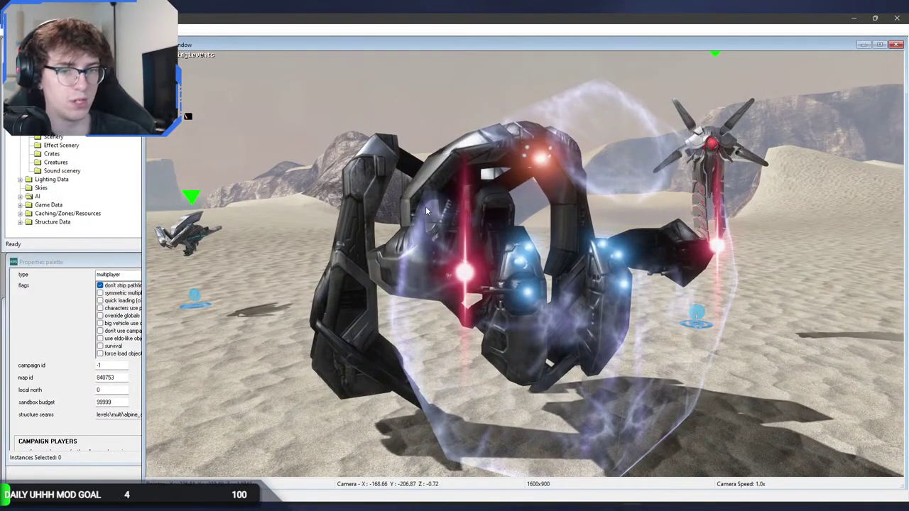
# Take player control in H3 Sapien, board the gauss Mongoose and drive it up to the enforcer.
pyautogui.click(54, 179)
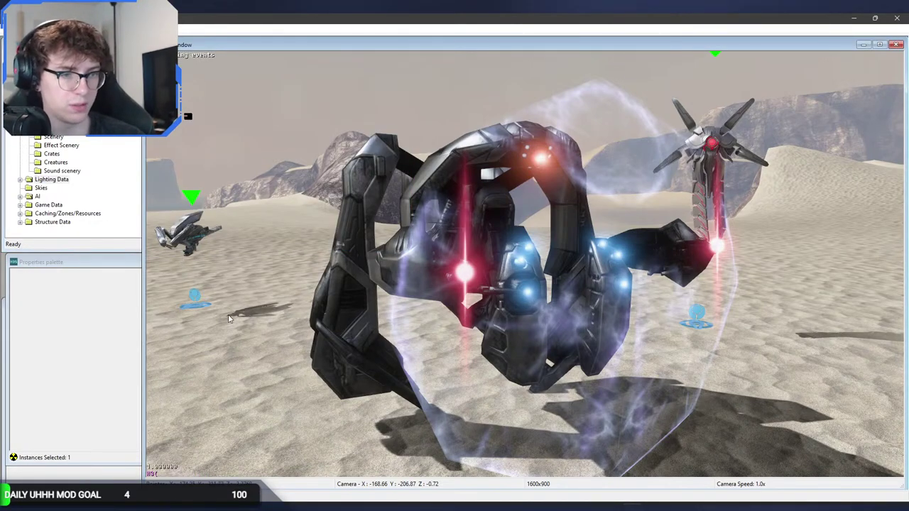
pyautogui.moveTo(525, 264); pyautogui.dragTo(810, 269, button='middle')
pyautogui.press('w')
pyautogui.press('w')
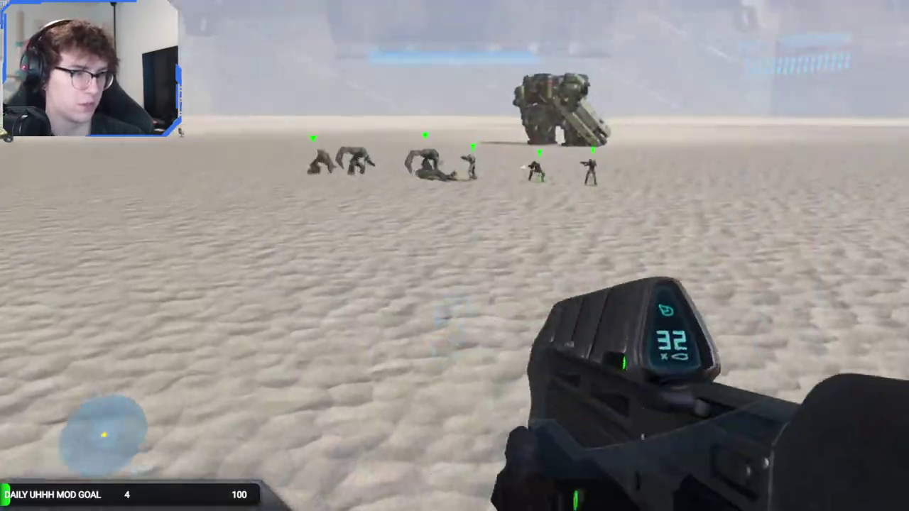
pyautogui.press('e')
pyautogui.press('w')
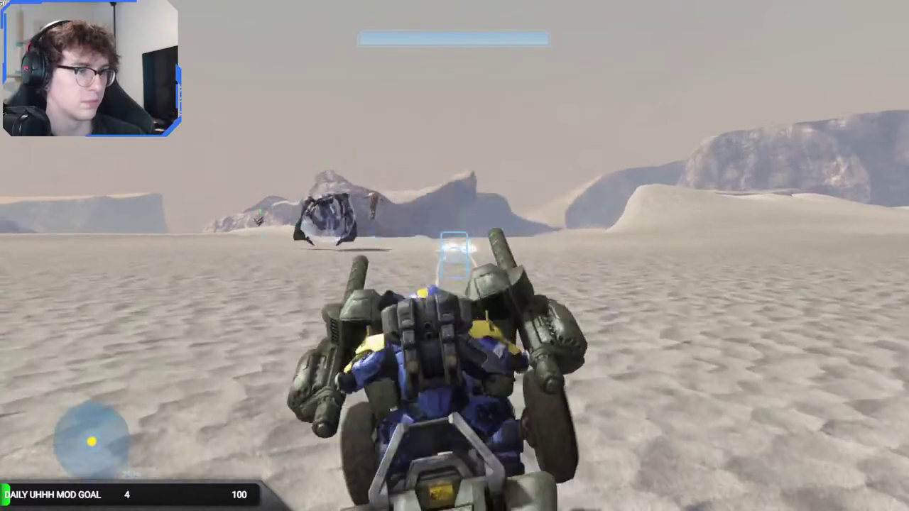
pyautogui.press('w')
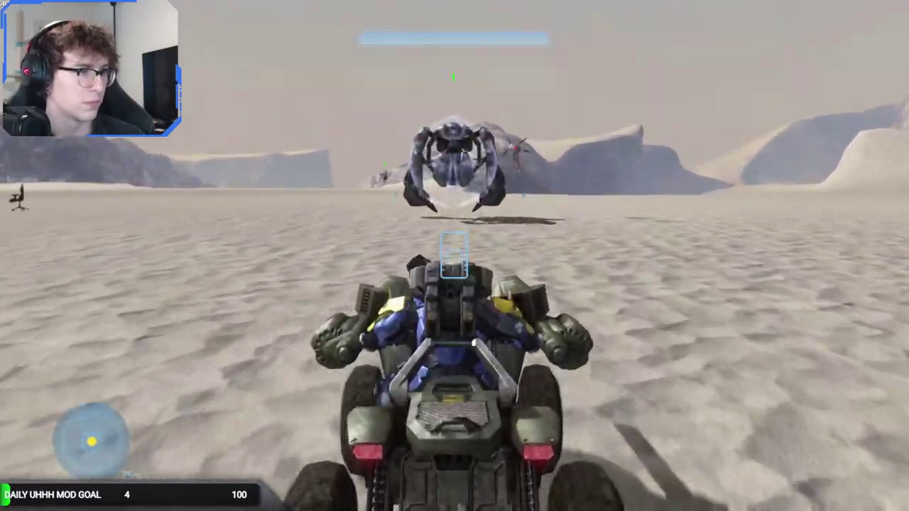
pyautogui.press('w')
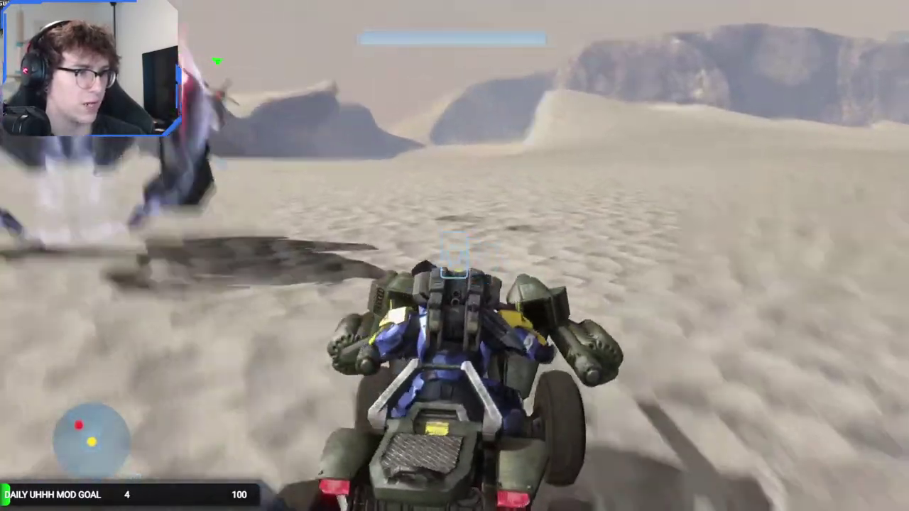
# Drive the Mongoose around and beneath the enforcer to test how it reacts to the vehicle, and get out.
pyautogui.press('w')
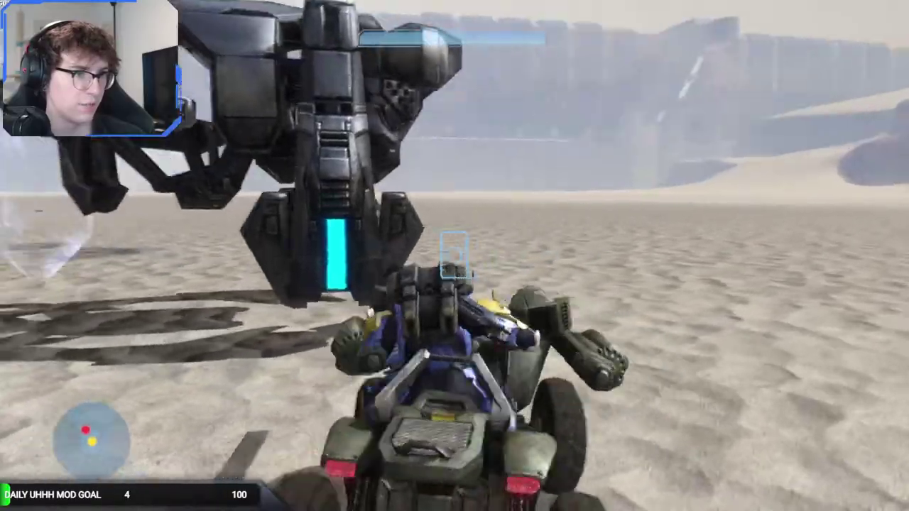
pyautogui.press('w')
pyautogui.press('w')
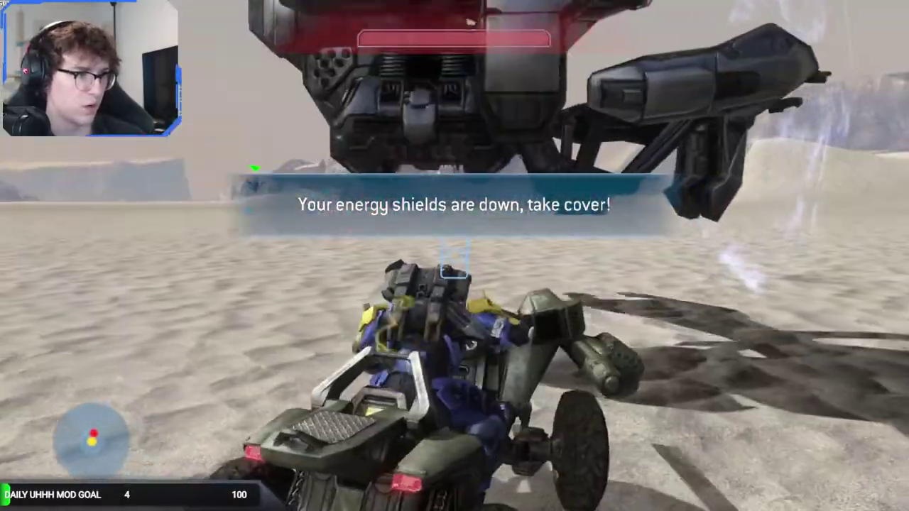
pyautogui.press('w')
pyautogui.press('w')
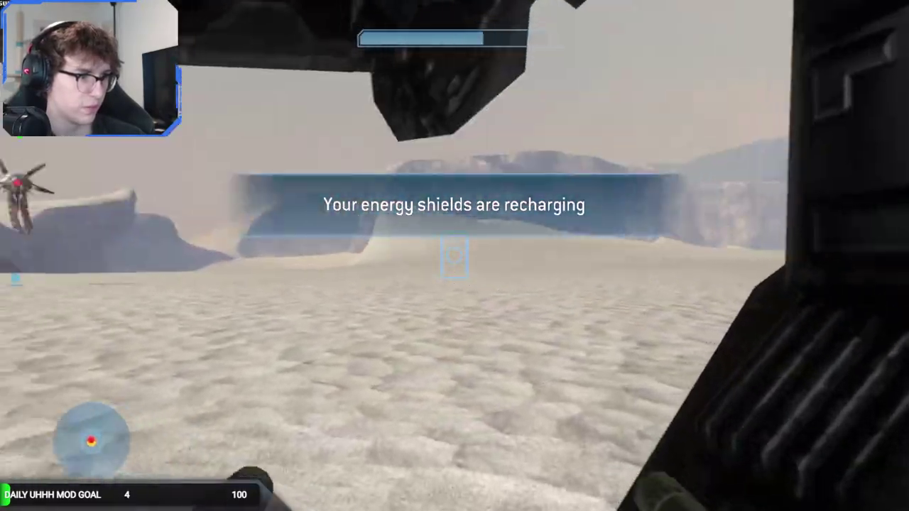
pyautogui.press('w')
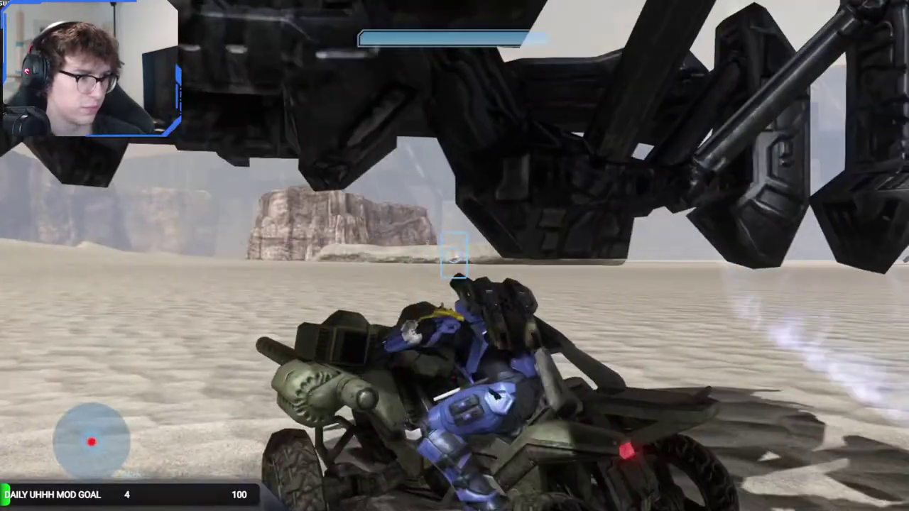
pyautogui.press('e')
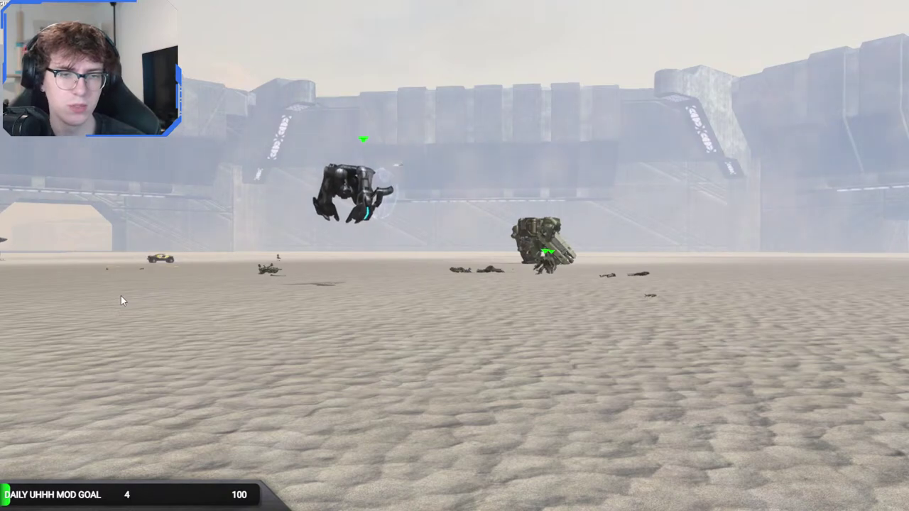
# Fly the free camera across the desert to the parked gauss Mongoose and take player control beside it.
pyautogui.press('w')
pyautogui.moveTo(218, 236); pyautogui.dragTo(610, 401, button='middle')
pyautogui.press('w')
pyautogui.hotkey('ctrl', 'Tab')
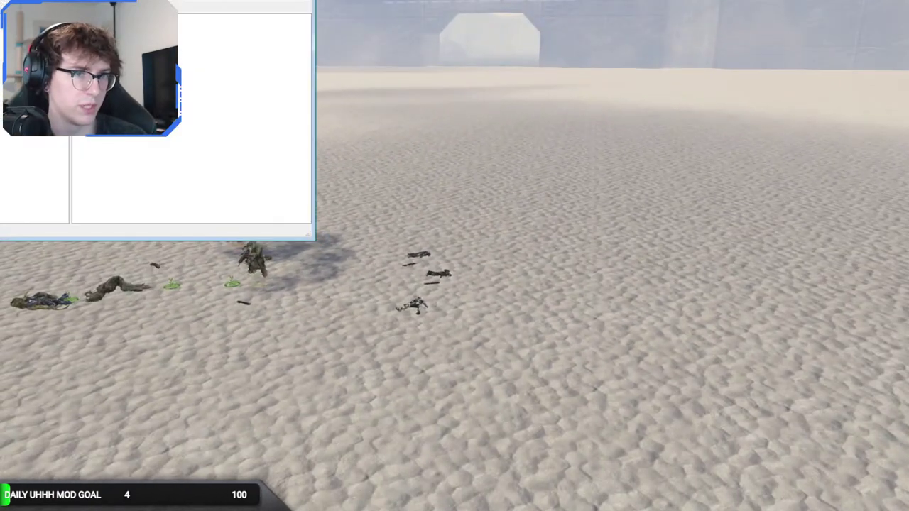
pyautogui.press('w')
pyautogui.moveTo(324, 295); pyautogui.dragTo(774, 313, button='middle')
pyautogui.moveTo(454, 256); pyautogui.dragTo(333, 165, button='middle')
pyautogui.press('w')
pyautogui.moveTo(311, 288); pyautogui.dragTo(309, 288, button='middle')
pyautogui.press('Tab')
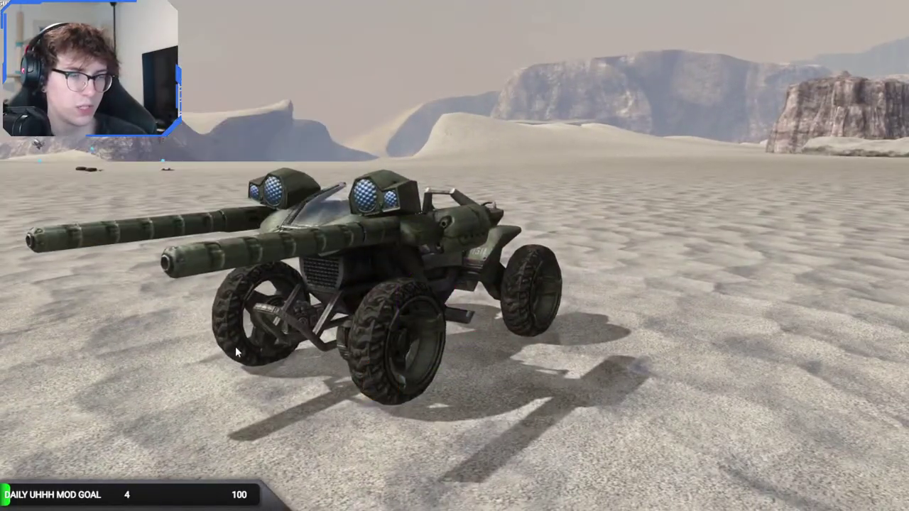
pyautogui.press('w')
pyautogui.press('space')
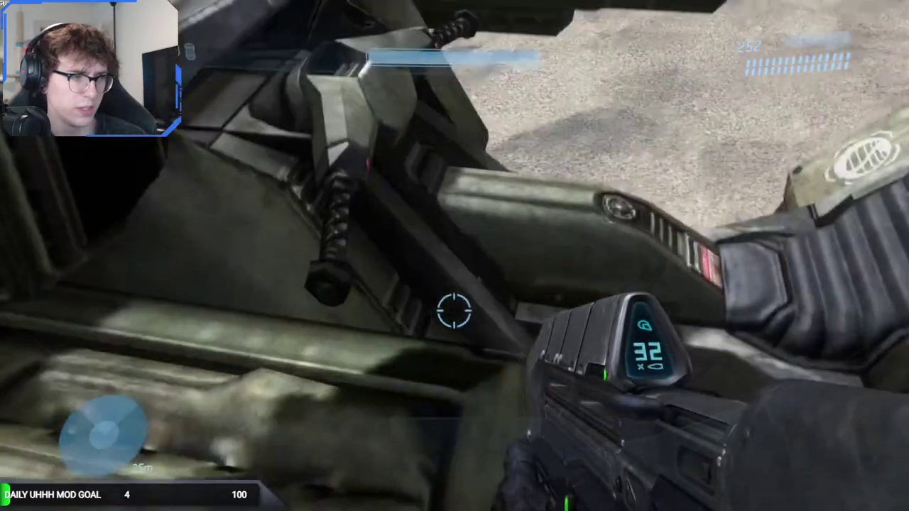
# Climb in and out of the gauss Mongoose, toggling between player and editor control near the combat area.
pyautogui.press('w')
pyautogui.press('space')
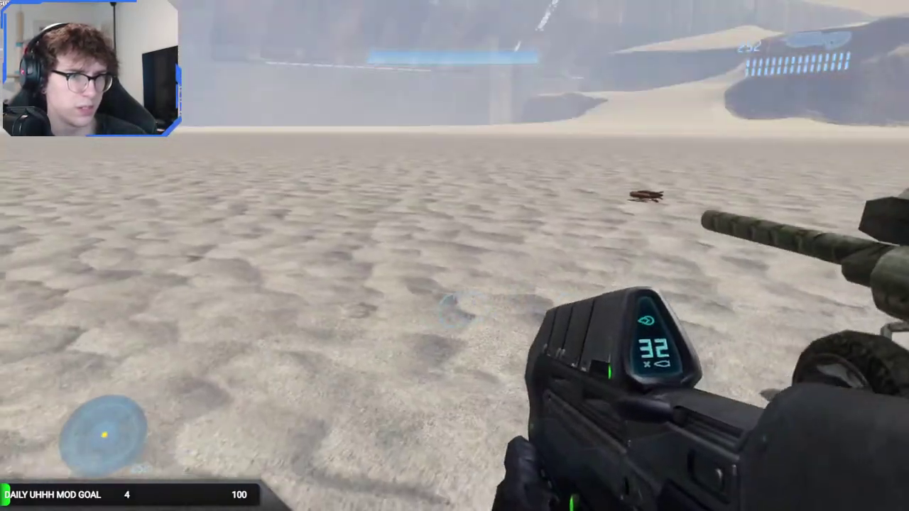
pyautogui.press('e')
pyautogui.press('Tab')
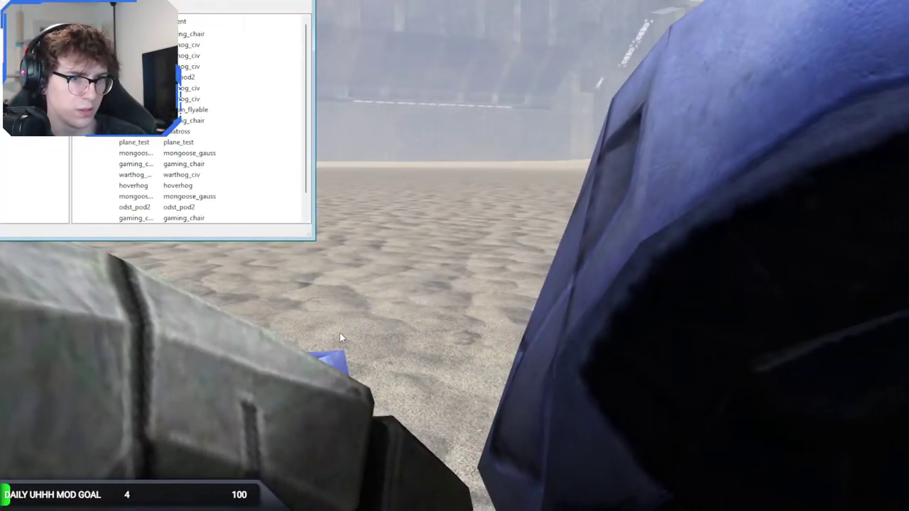
pyautogui.rightClick(345, 334)
pyautogui.press('Tab')
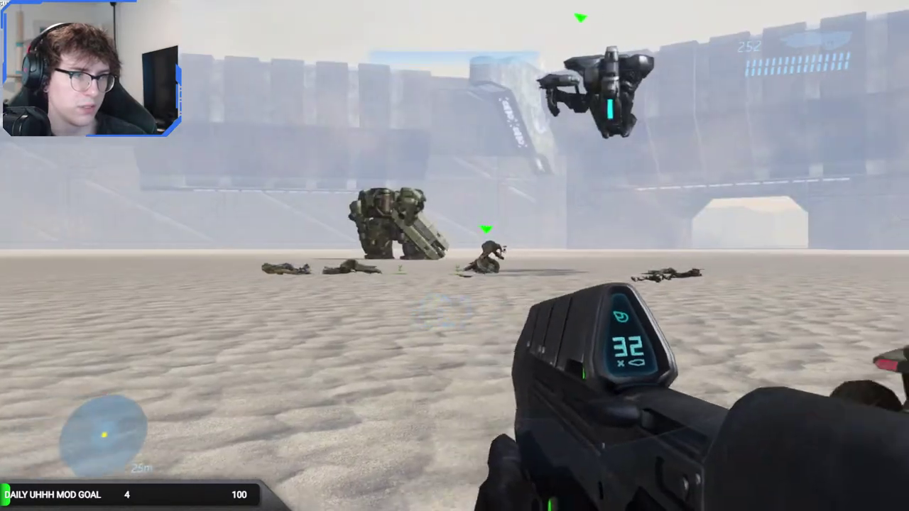
# Drive the gauss Mongoose toward the battle, fire at the ground combatant and approach the airborne enforcer again.
pyautogui.press('e')
pyautogui.press('w')
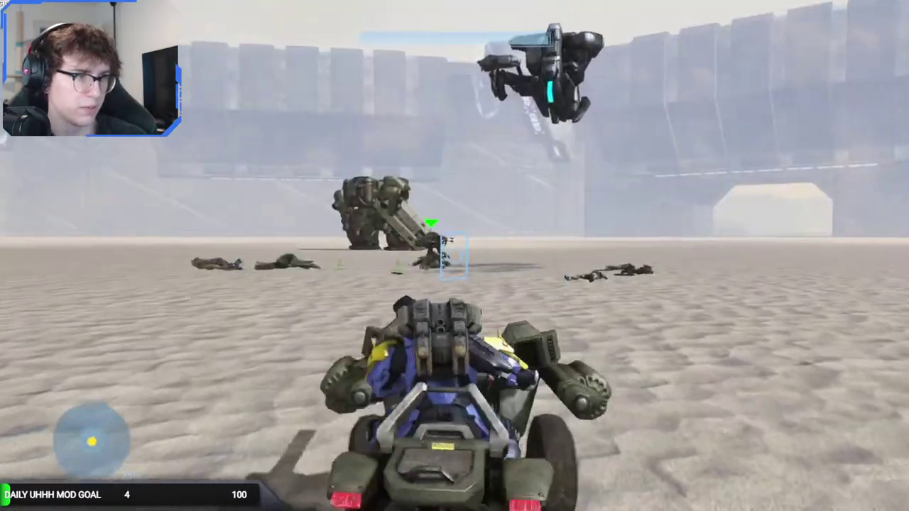
pyautogui.click(455, 255)
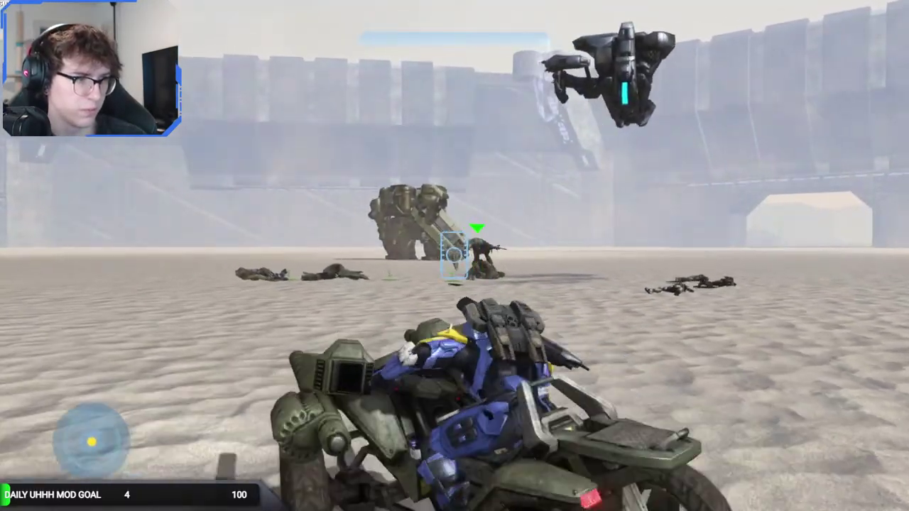
pyautogui.press('w')
pyautogui.click(454, 255)
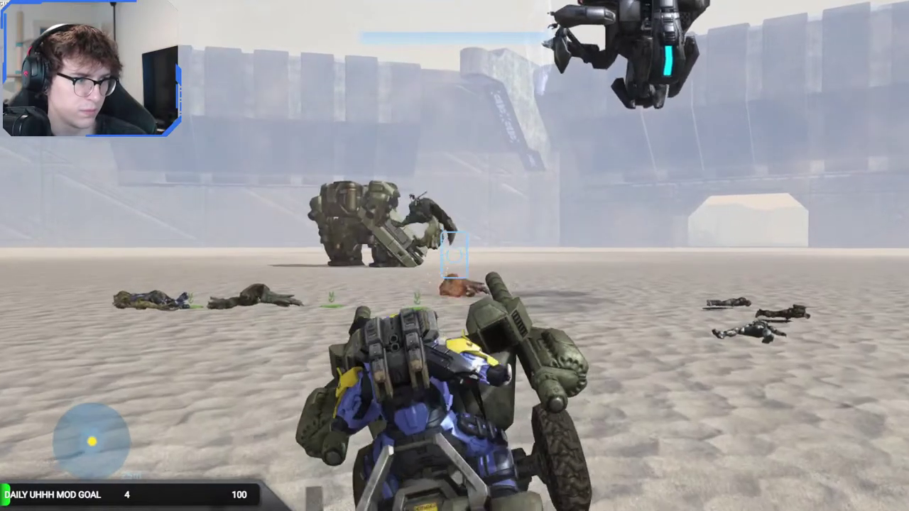
pyautogui.press('w')
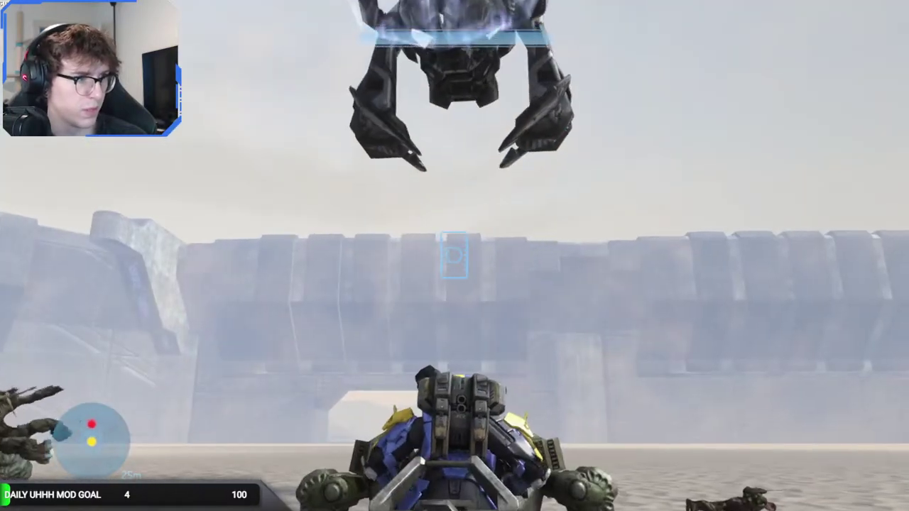
pyautogui.press('w')
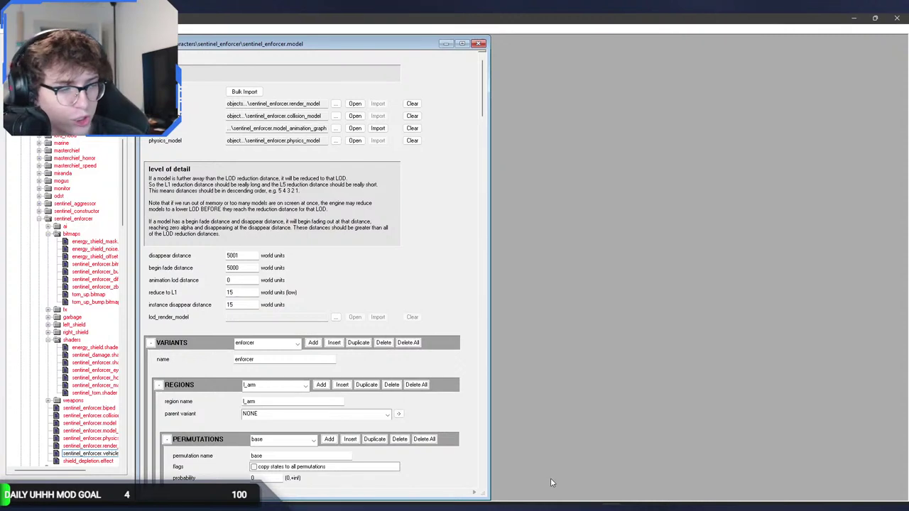
pyautogui.click(634, 508)
pyautogui.moveTo(674, 509)
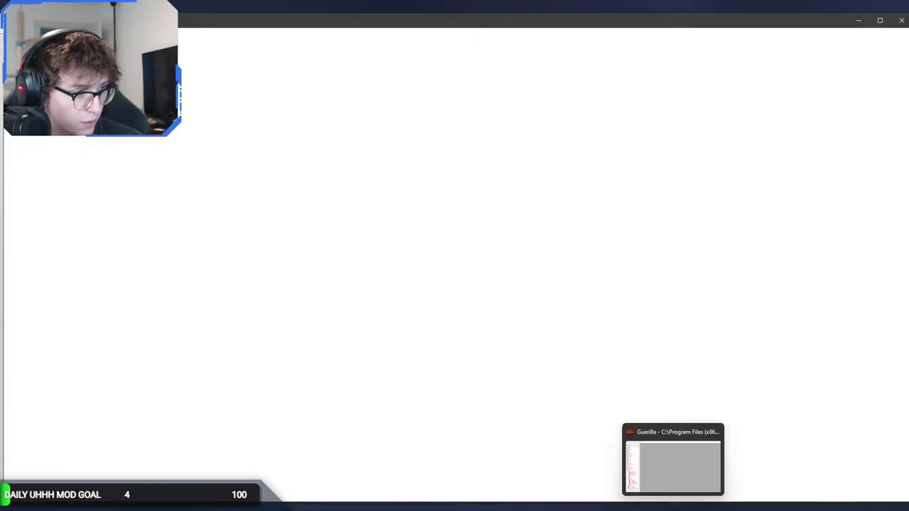
pyautogui.press('super')
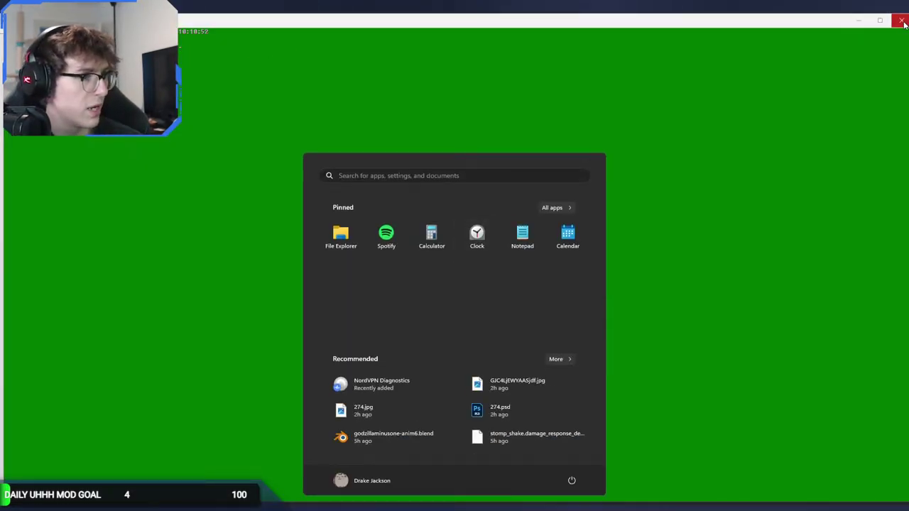
pyautogui.click(901, 21)
# Open the Halo 2 sentinel_enforcer.physics_model in Guerilla and examine its phantom type flags and linear motion values.
pyautogui.click(673, 508)
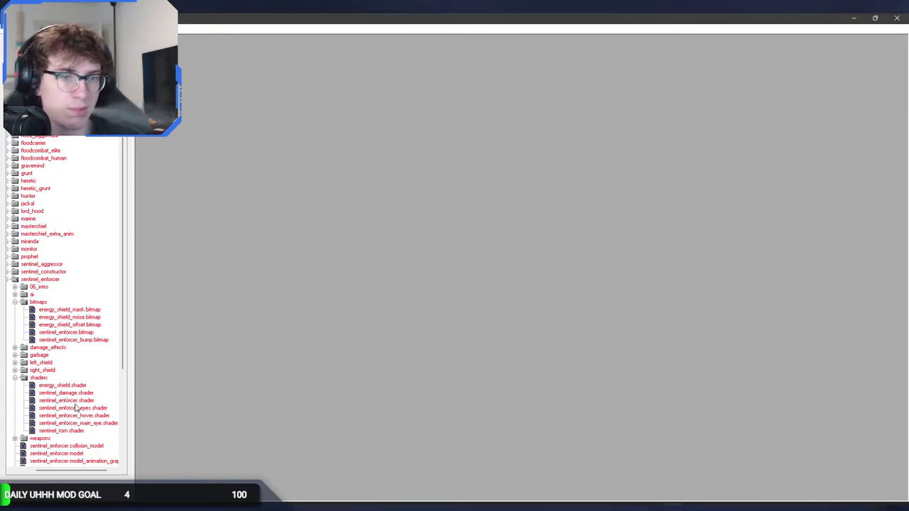
pyautogui.scroll(-1, 101, 443)
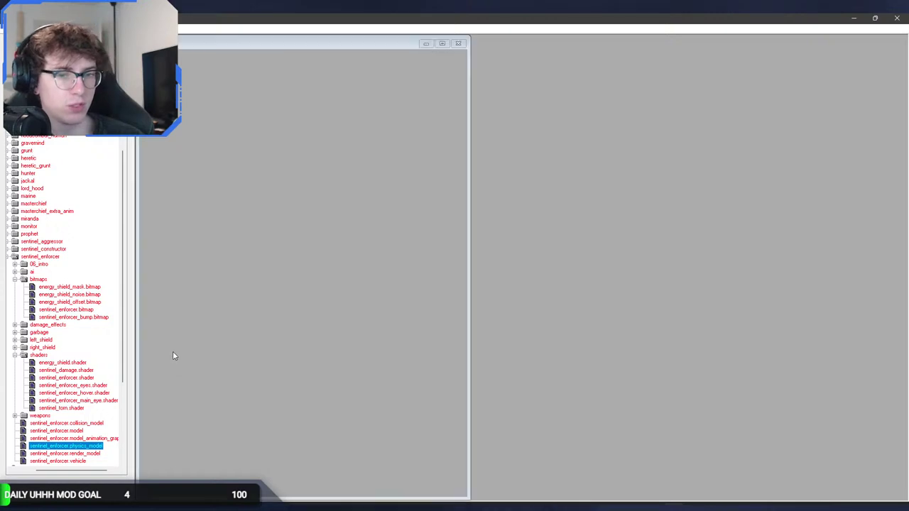
pyautogui.scroll(-3, 429, 238)
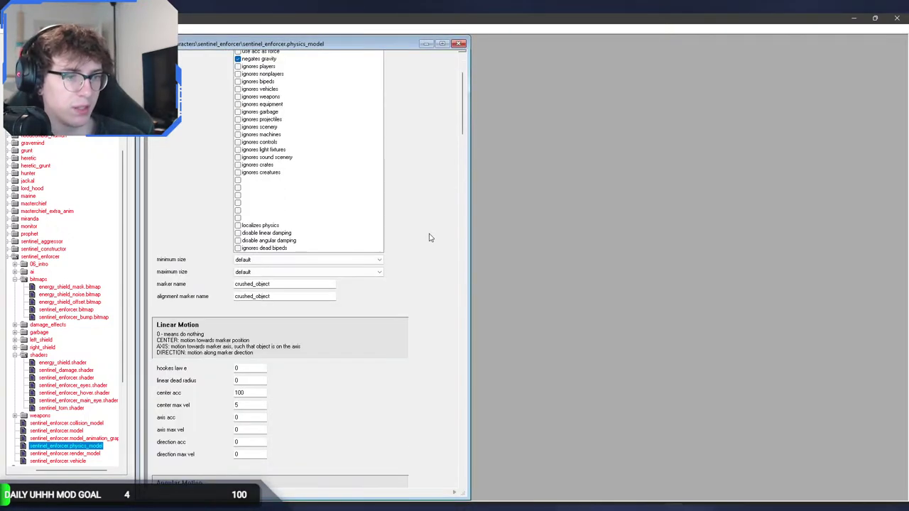
pyautogui.scroll(3, 429, 238)
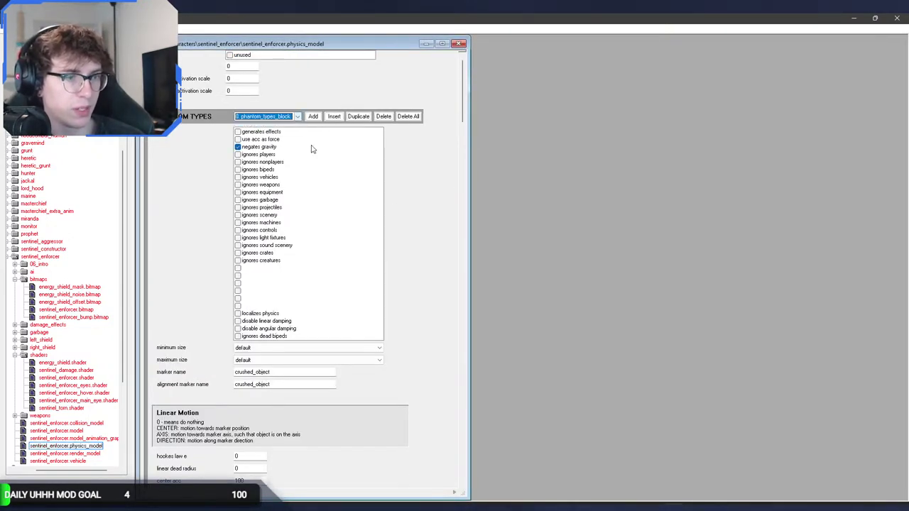
pyautogui.scroll(-3, 325, 363)
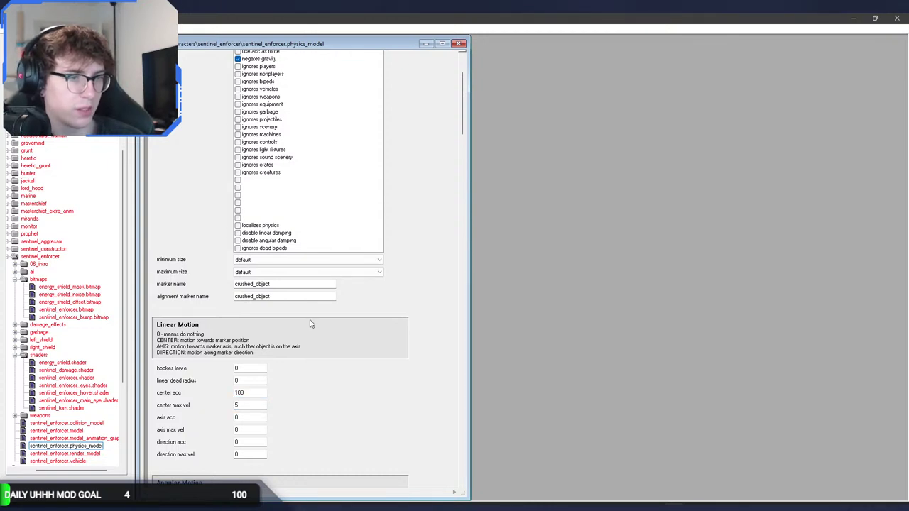
# Set the phantom type's center max vel to 5 in the Halo 3 sentinel_enforcer.physics_model, save it and return to H3 Sapien.
pyautogui.click(611, 508)
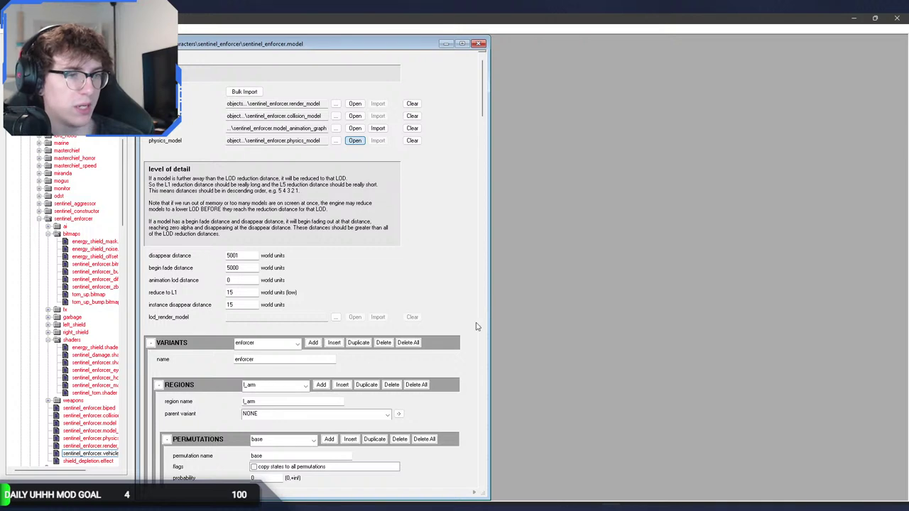
pyautogui.hotkey('ctrl', 'Tab')
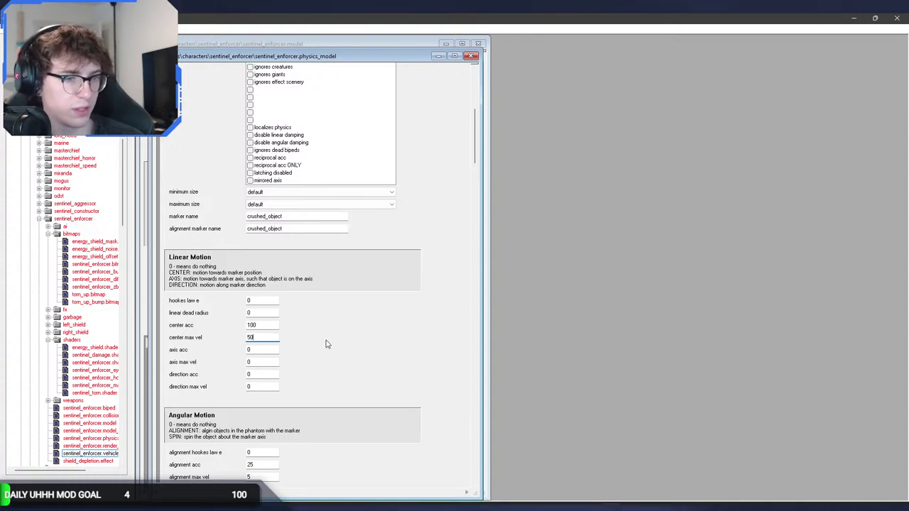
pyautogui.scroll(-3, 326, 344)
pyautogui.hotkey('alt', 'Tab')
pyautogui.scroll(-3, 434, 371)
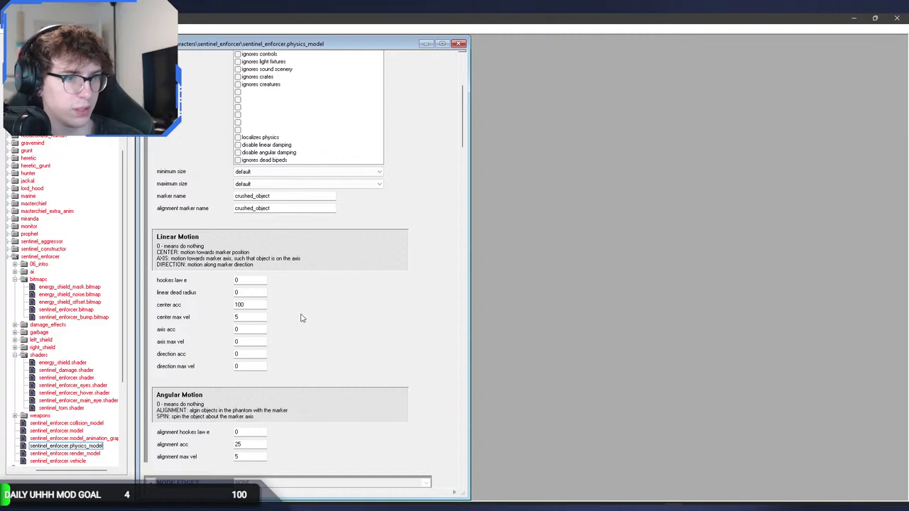
pyautogui.hotkey('ctrl', 'Tab')
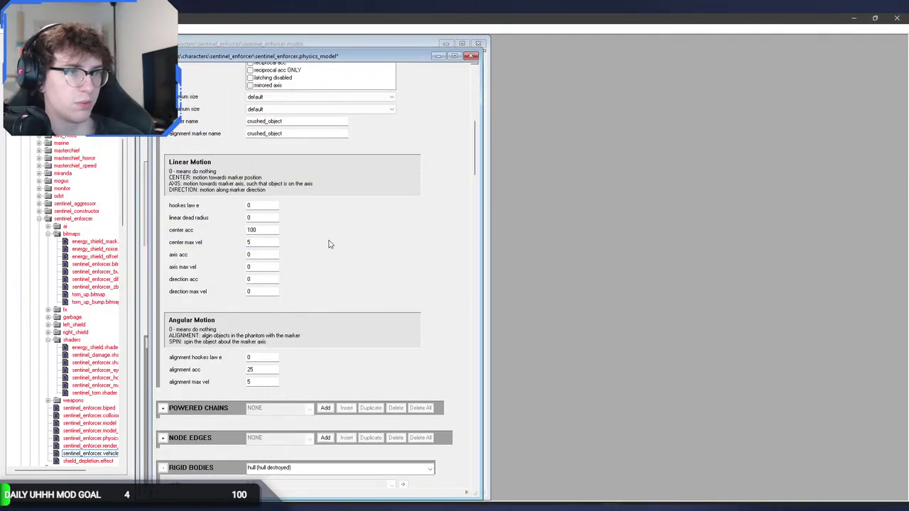
pyautogui.hotkey('alt', 'Tab')
pyautogui.hotkey('alt', 'Tab')
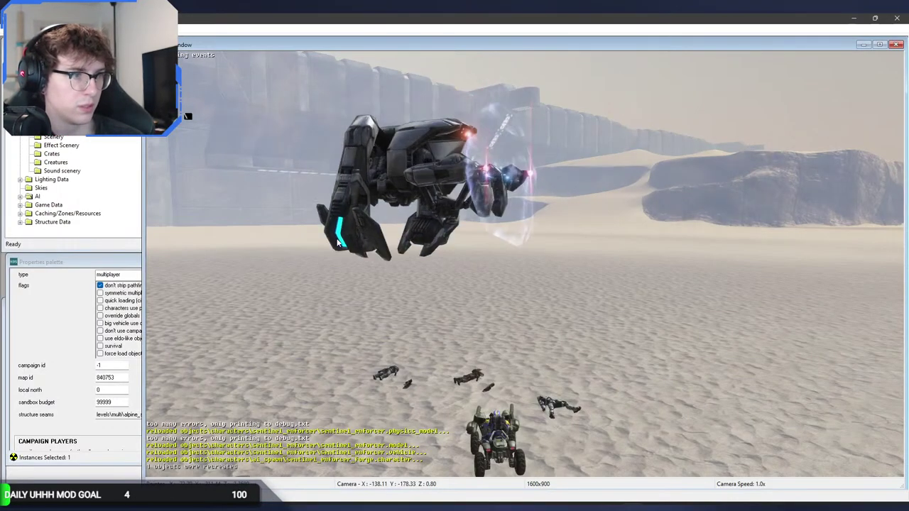
# Reset the map and delete the flood tank and flood combat form spawner crates from the desert area.
pyautogui.click(52, 154)
pyautogui.moveTo(522, 270); pyautogui.dragTo(489, 320, button='middle')
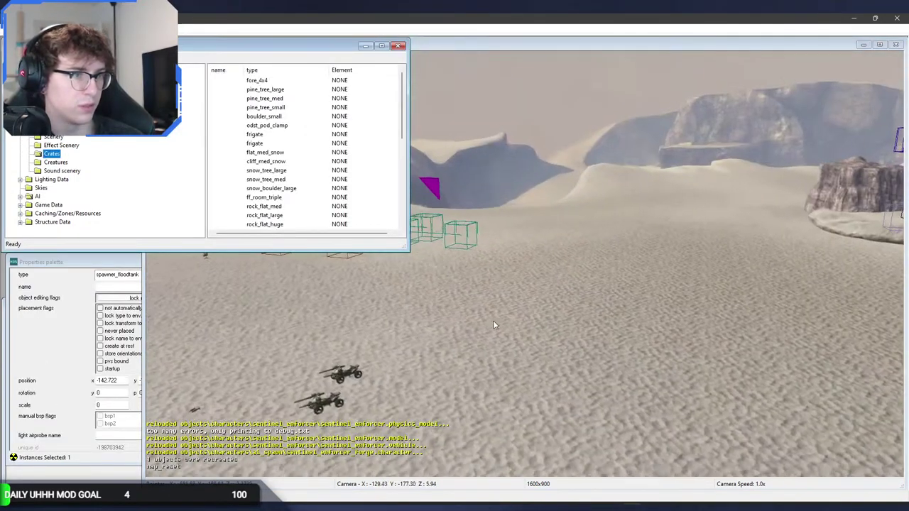
pyautogui.moveTo(522, 333); pyautogui.dragTo(240, 205)
pyautogui.press('Delete')
pyautogui.moveTo(265, 206); pyautogui.dragTo(582, 415, button='middle')
pyautogui.moveTo(582, 415); pyautogui.dragTo(240, 206)
pyautogui.press('Delete')
pyautogui.moveTo(303, 260); pyautogui.dragTo(745, 319, button='middle')
pyautogui.moveTo(340, 259); pyautogui.dragTo(347, 262, button='middle')
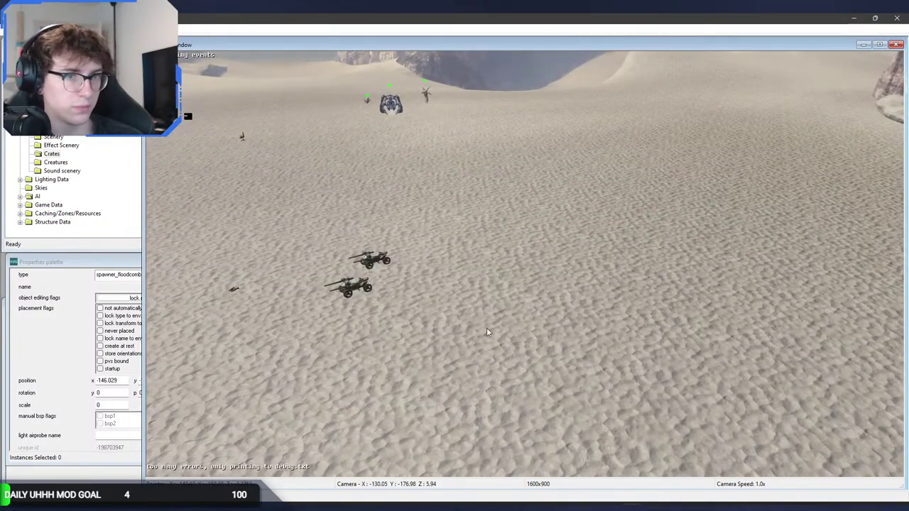
# Change the remaining spawner_floodcombat01 crate to spawner_sent_enforcer and raise it above the ground.
pyautogui.click(129, 278)
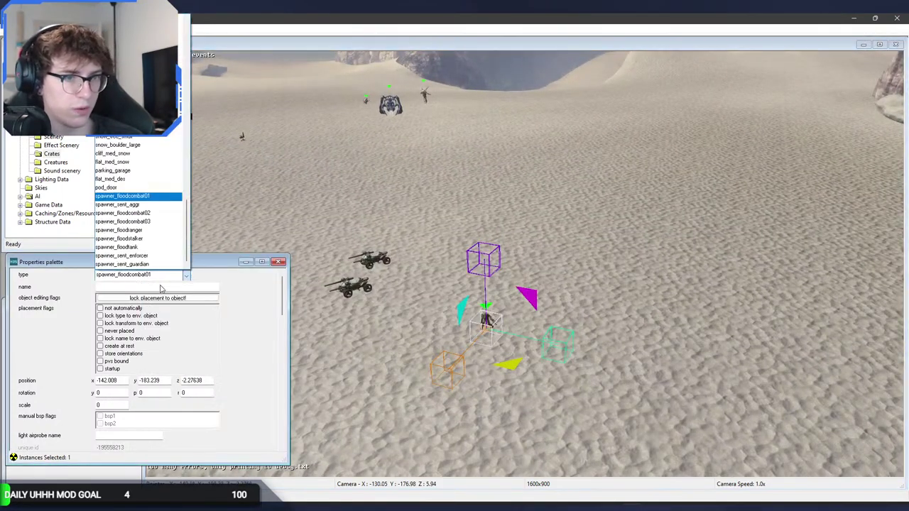
pyautogui.click(142, 255)
pyautogui.click(371, 275)
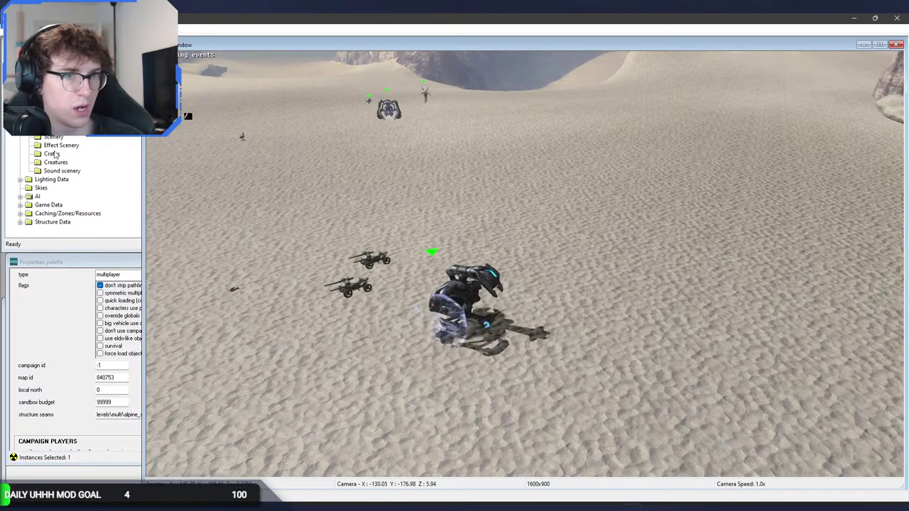
pyautogui.click(53, 154)
pyautogui.moveTo(485, 264); pyautogui.dragTo(480, 212)
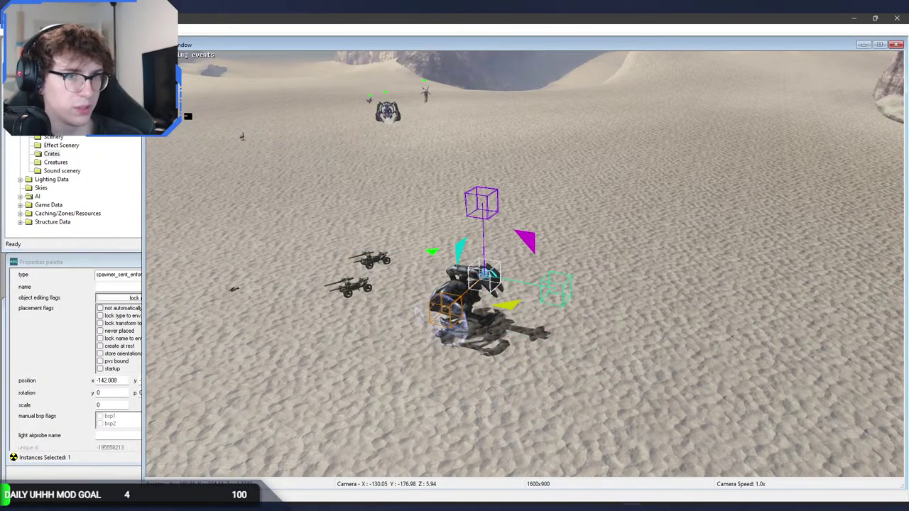
# Reset the map, fly over to the parked gauss Mongooses and climb into one as the player.
pyautogui.click(37, 197)
pyautogui.click(323, 295)
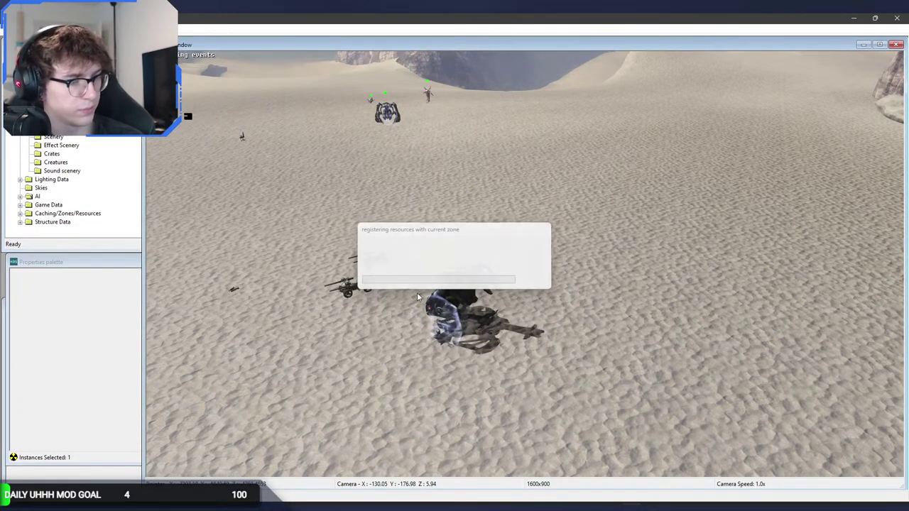
pyautogui.hotkey('shift', 'BackSpace')
pyautogui.press('w')
pyautogui.moveTo(408, 294); pyautogui.dragTo(401, 273, button='middle')
pyautogui.press('w')
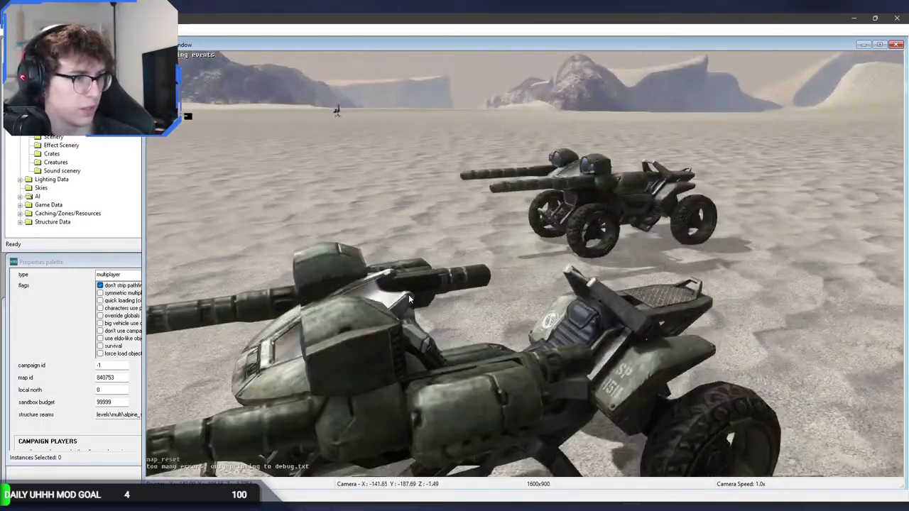
pyautogui.hotkey('shift', 'Tab')
pyautogui.press('e')
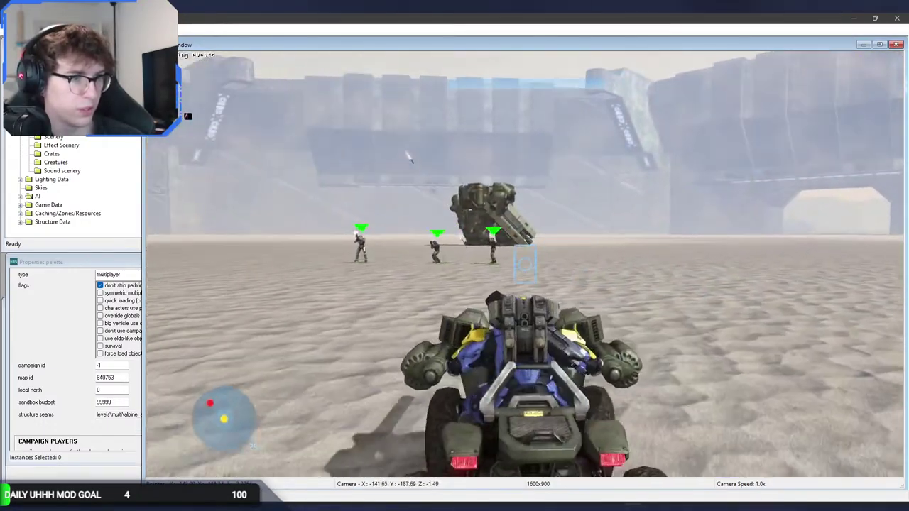
# Inspect the marine spawner crates in the editor, return to player control and steer the gauss Mongoose near the marines and enforcer.
pyautogui.press('BackSpace')
pyautogui.click(51, 154)
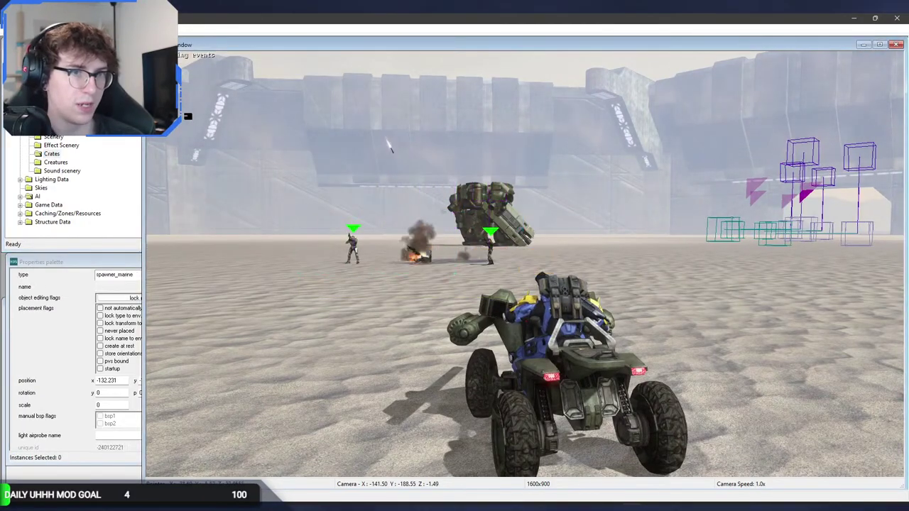
pyautogui.click(34, 71)
pyautogui.click(306, 260)
pyautogui.press('w')
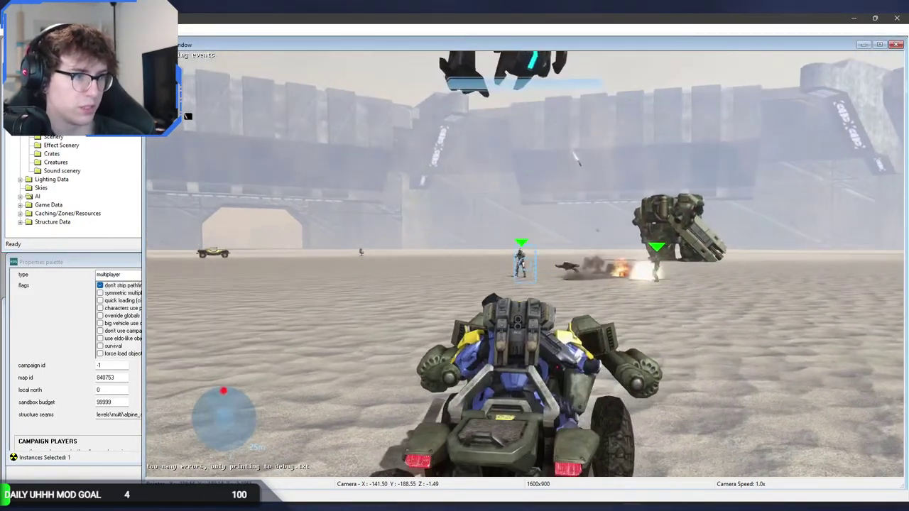
pyautogui.press('s')
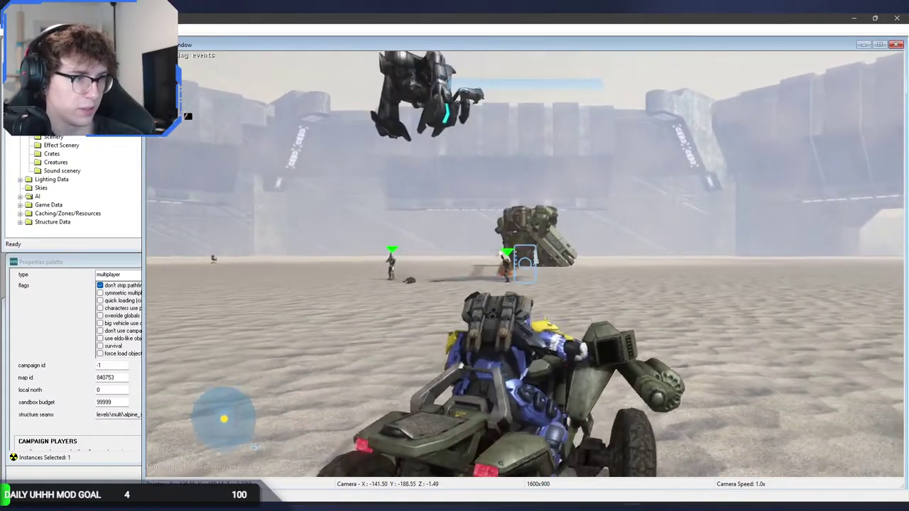
pyautogui.press('w')
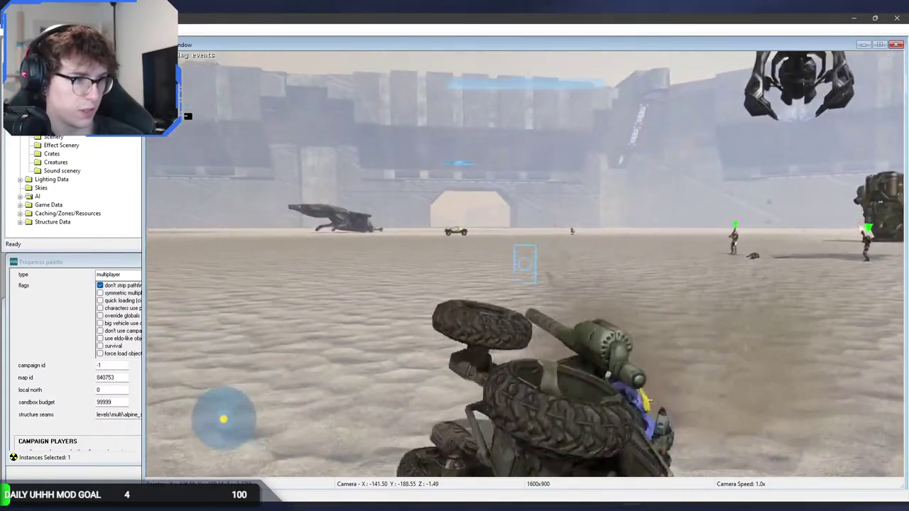
pyautogui.press('w')
pyautogui.press('w')
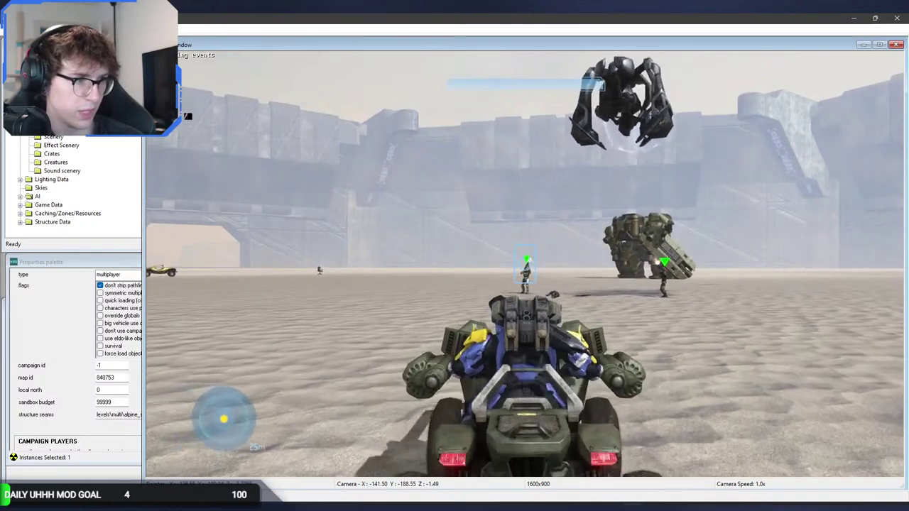
# Fire the gauss cannons at the marines ahead and drive beneath the airborne enforcer.
pyautogui.click(526, 265)
pyautogui.click(526, 265)
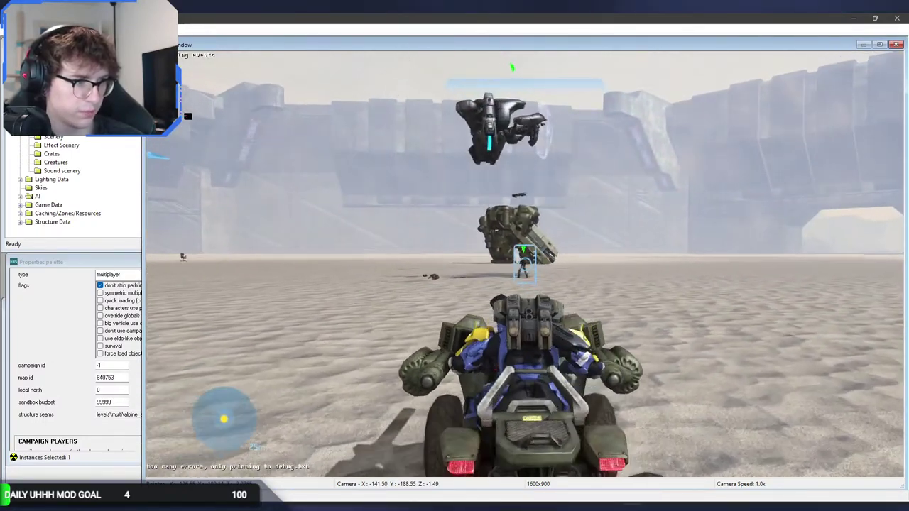
pyautogui.click(525, 264)
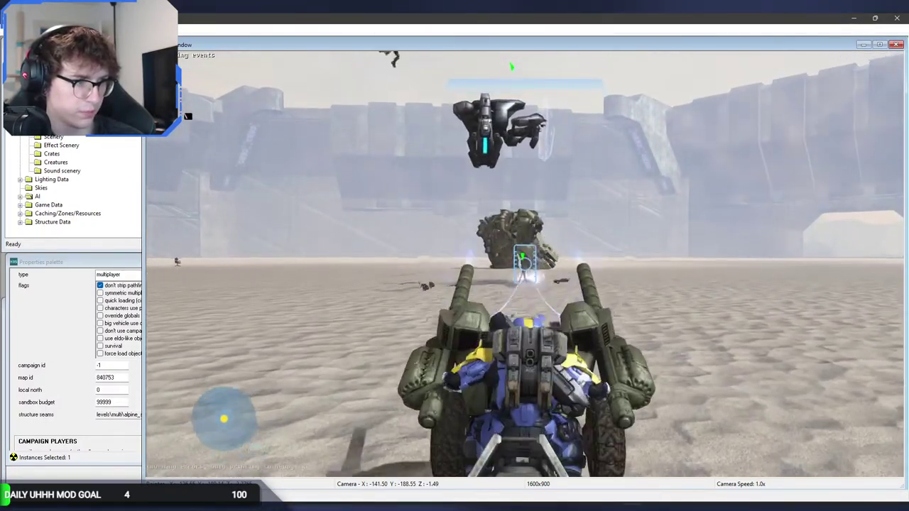
pyautogui.click(526, 265)
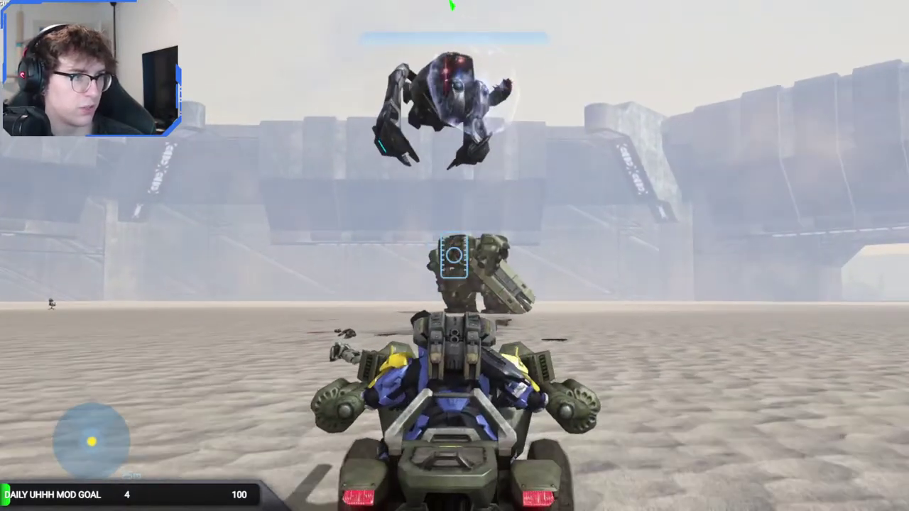
pyautogui.press('w')
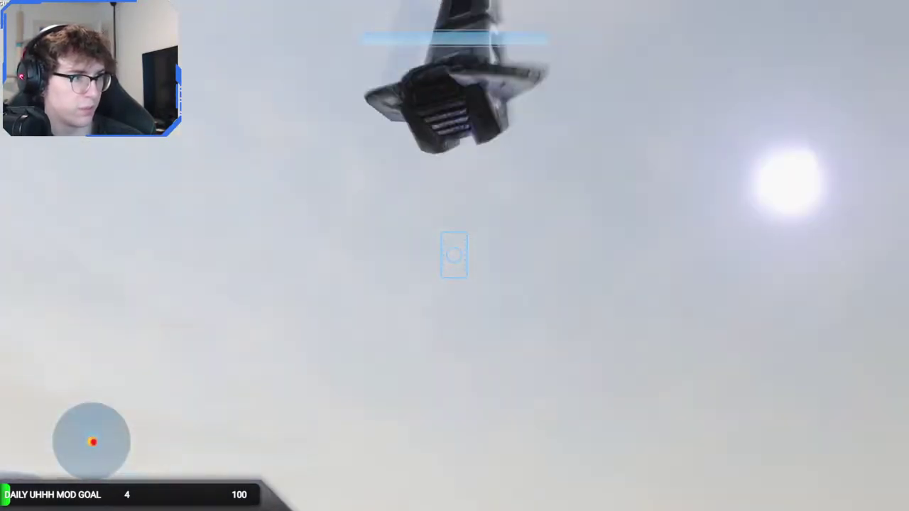
# Switch between editor camera and player control to examine how the hovering enforcer acts on the Mongoose.
pyautogui.press('BackSpace')
pyautogui.press('s')
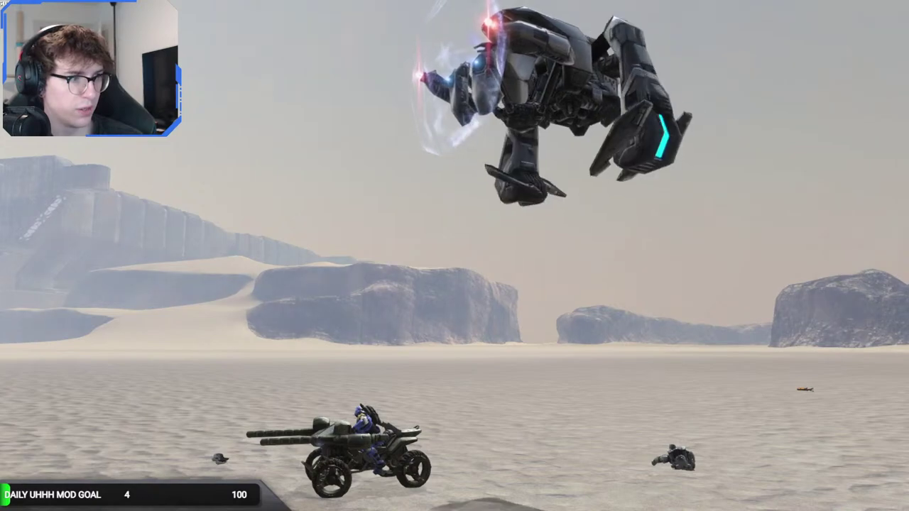
pyautogui.press('BackSpace')
pyautogui.press('s')
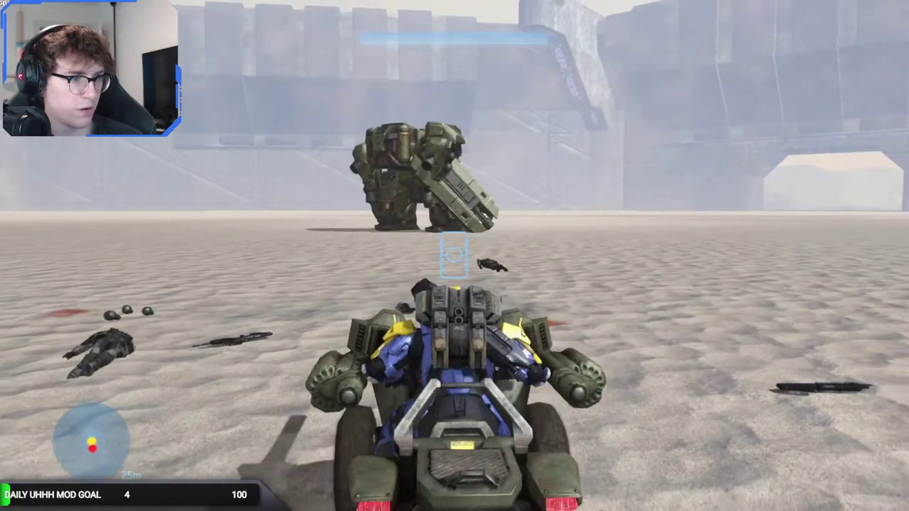
pyautogui.press('s')
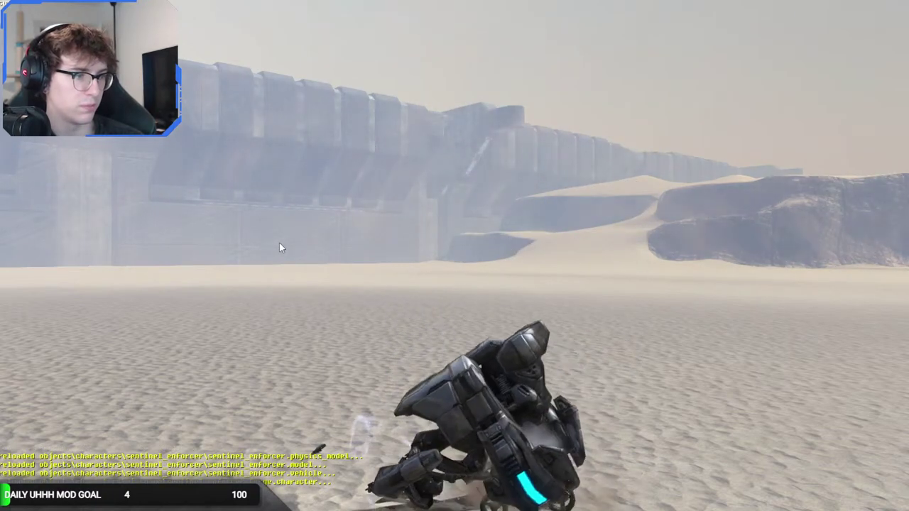
# With the reloaded enforcer physics, fly to the spare Mongooses, climb into one and drive it under the enforcer.
pyautogui.click(370, 272)
pyautogui.press('w')
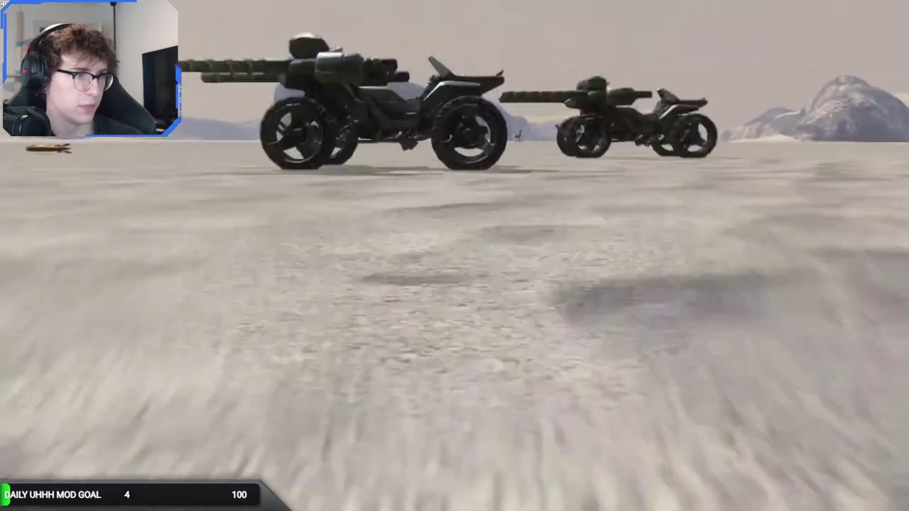
pyautogui.press('BackSpace')
pyautogui.press('e')
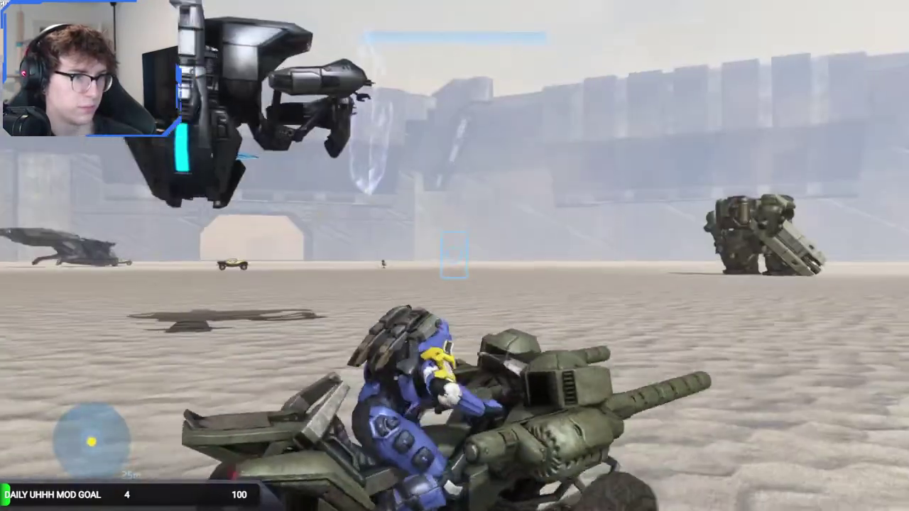
pyautogui.press('w')
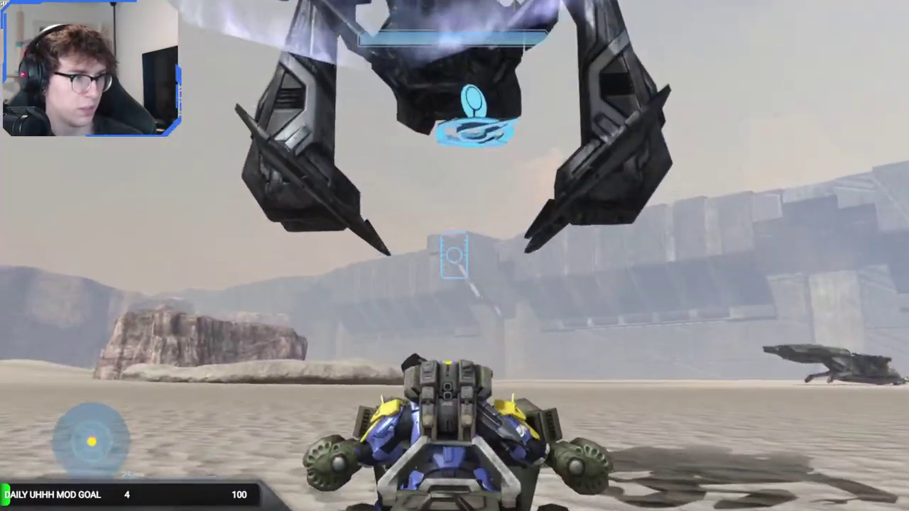
pyautogui.press('BackSpace')
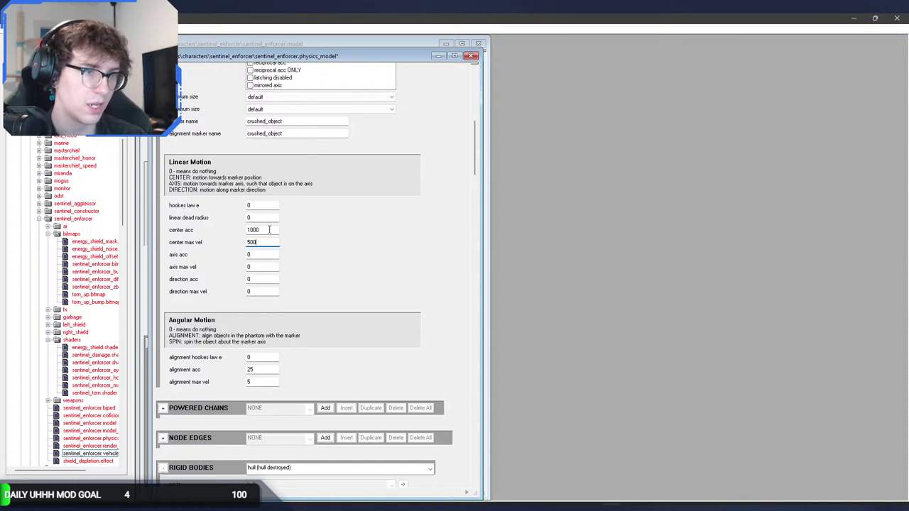
# Return to H3 Sapien with the phantom's center max vel at 500 and test the pull from a gauss Mongoose below the enforcer.
pyautogui.hotkey('alt', 'Tab')
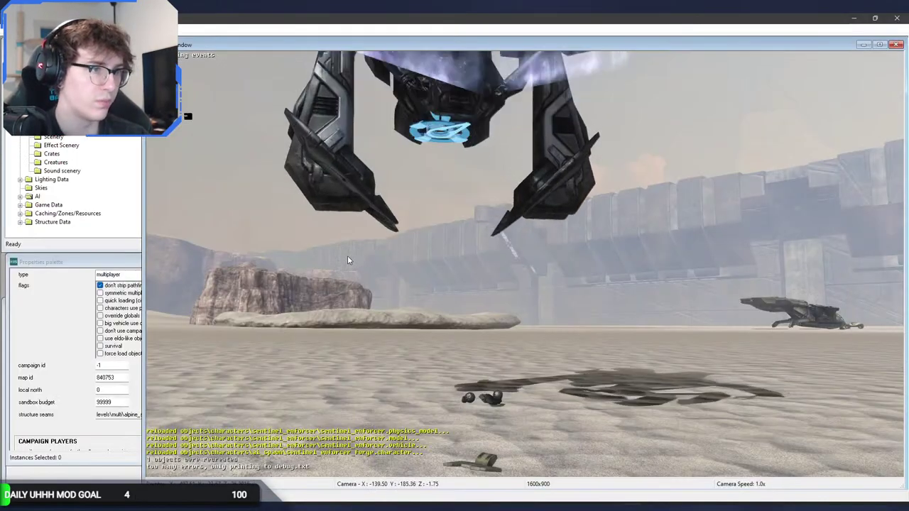
pyautogui.moveTo(445, 268); pyautogui.dragTo(610, 277, button='middle')
pyautogui.hotkey('shift', 'Tab')
pyautogui.press('e')
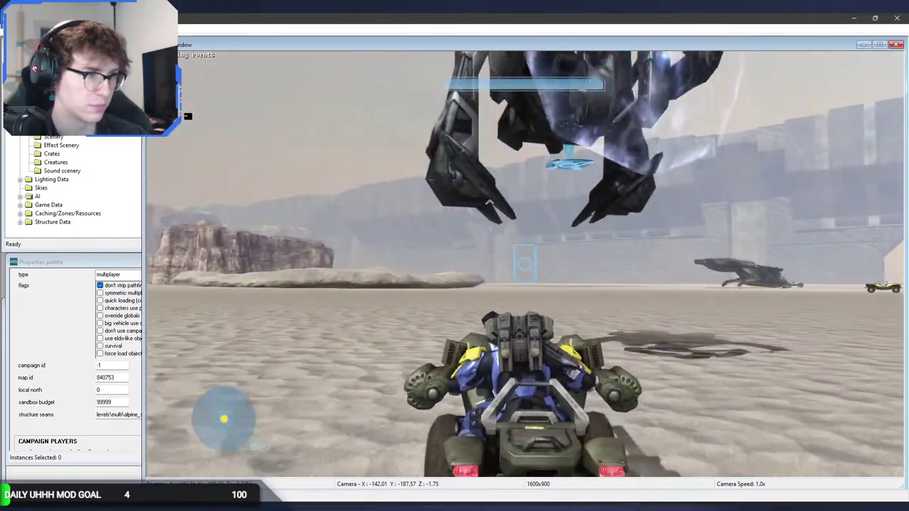
pyautogui.hotkey('shift', 'Tab')
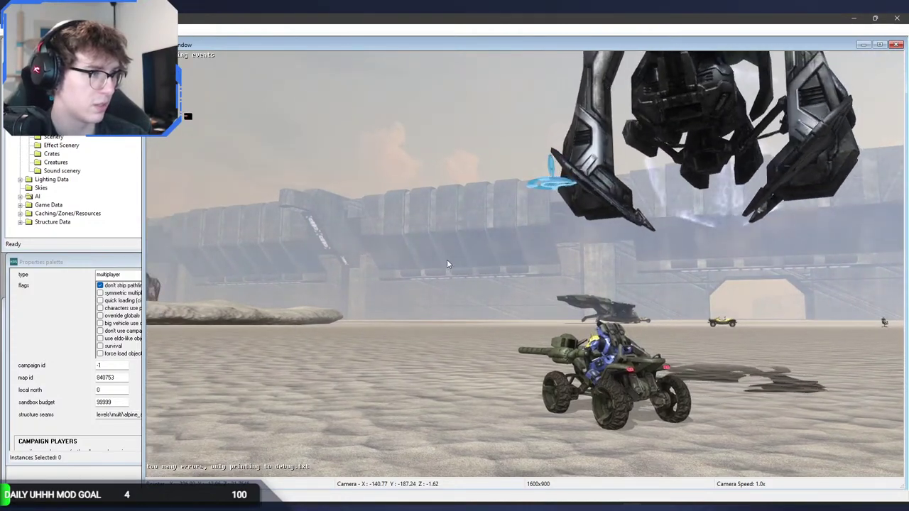
pyautogui.hotkey('shift', 'Tab')
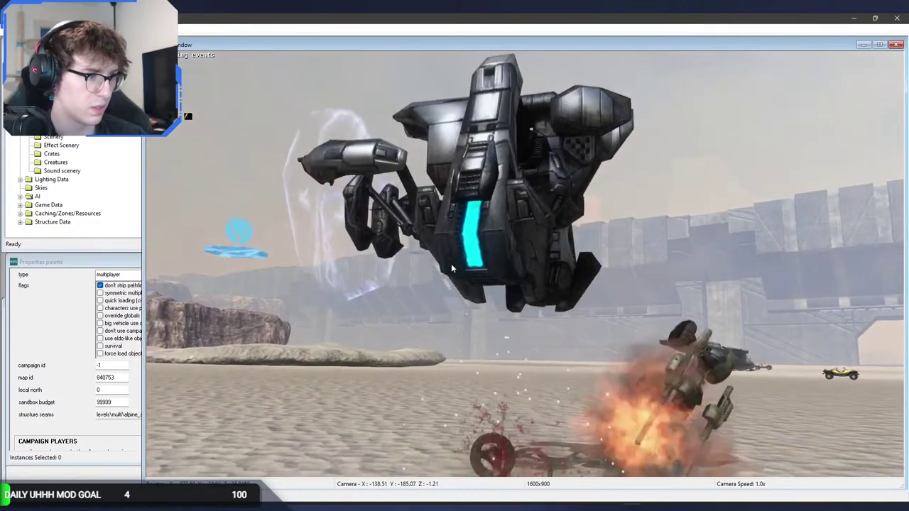
# Reset the map, drive a gauss Mongoose from its spawn, and climb out and back in.
pyautogui.press('Return')
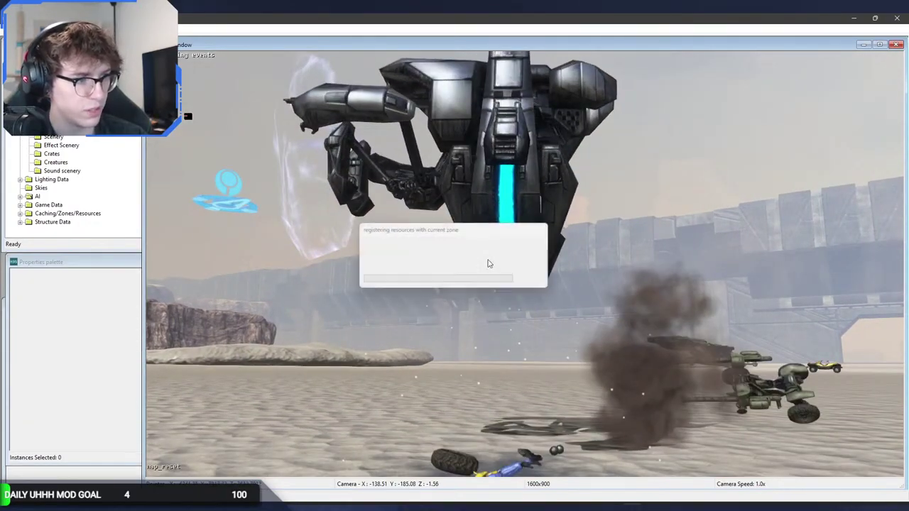
pyautogui.press('Tab')
pyautogui.press('e')
pyautogui.press('w')
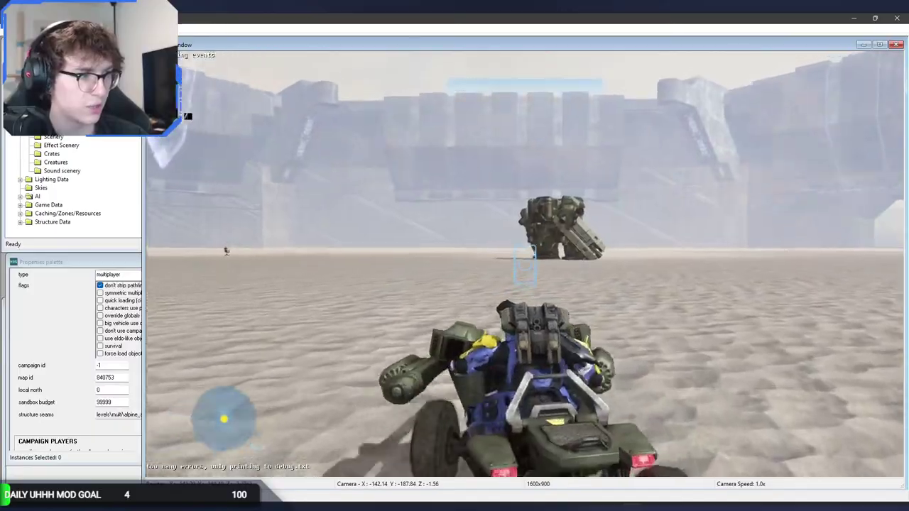
pyautogui.press('e')
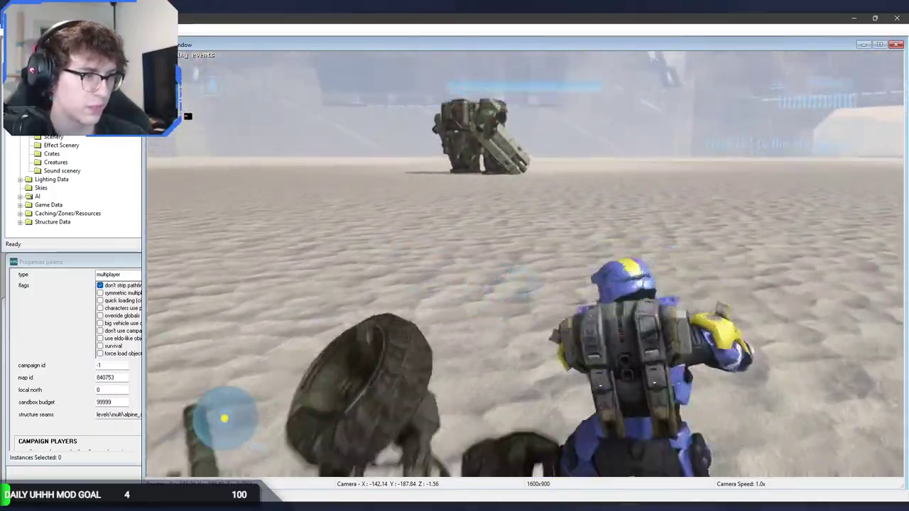
pyautogui.press('e')
# Drive the gauss Mongoose beneath the attacking enforcer and watch how its phantom affects the vehicle.
pyautogui.press('w')
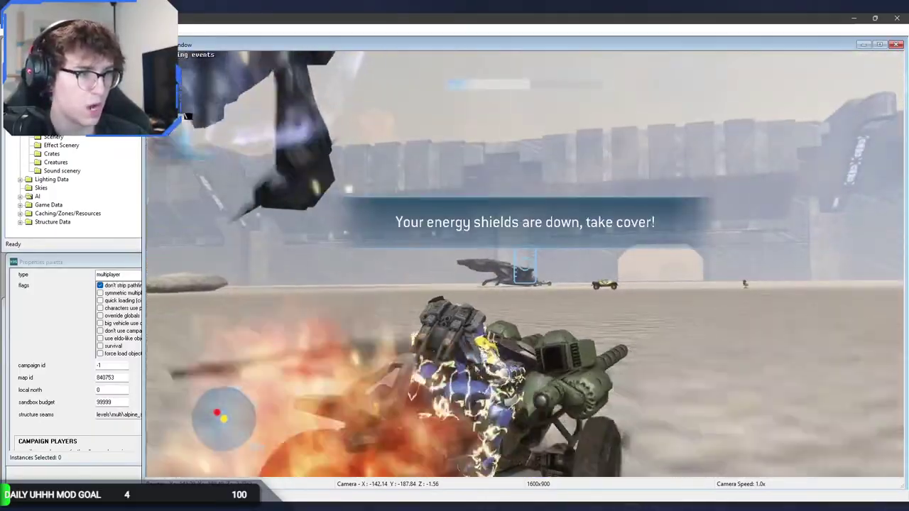
pyautogui.press('w')
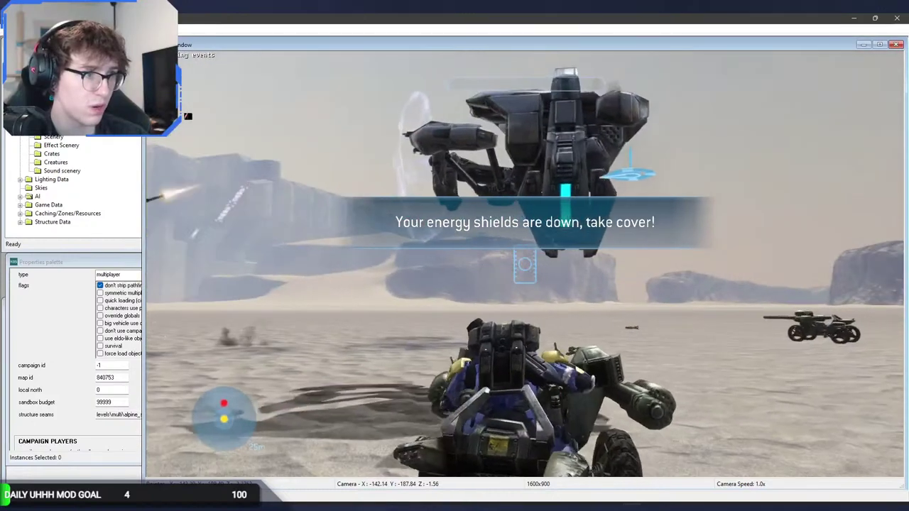
pyautogui.press('w')
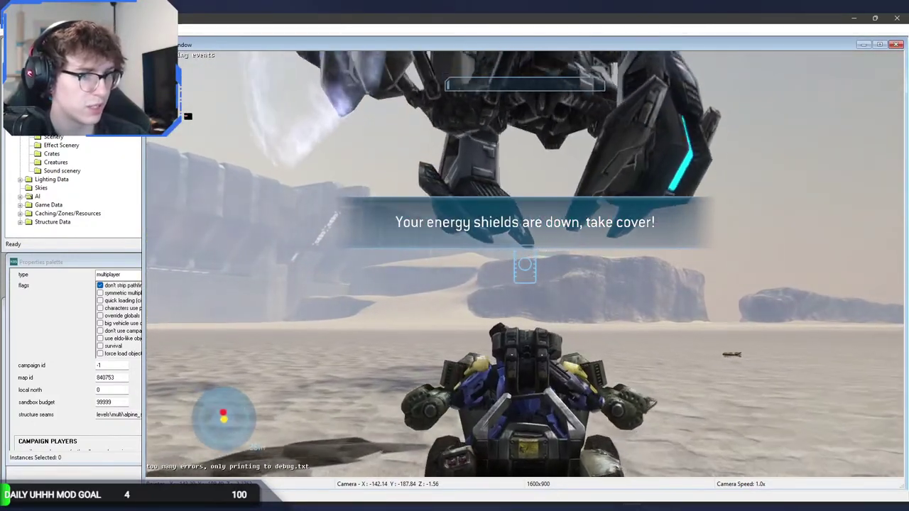
pyautogui.press('d')
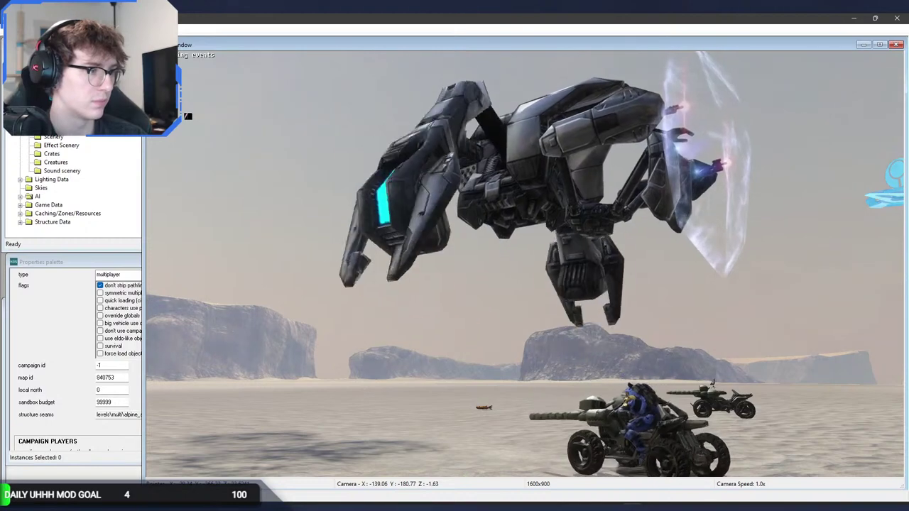
# In the Halo 3 enforcer's physics model, set the phantom's center acc to 100 and center max vel to 5.
pyautogui.hotkey('alt', 'Tab')
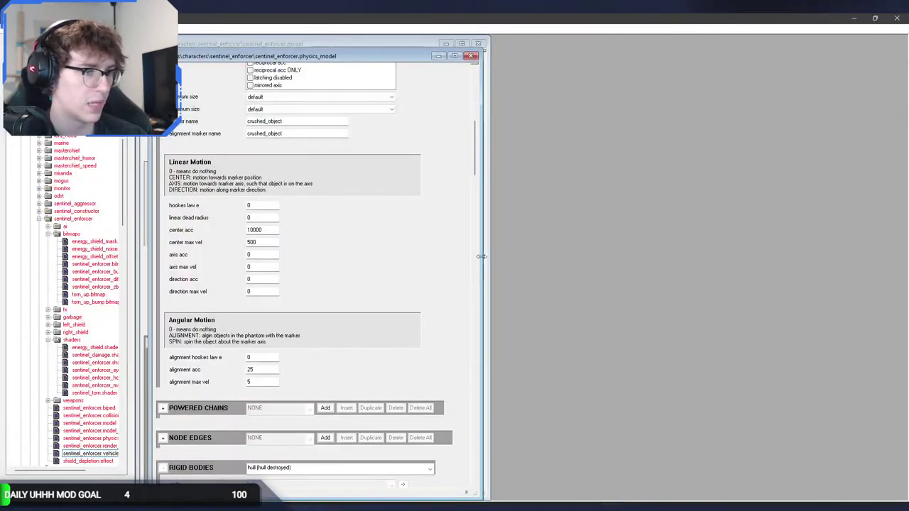
pyautogui.press('BackSpace')
pyautogui.press('BackSpace')
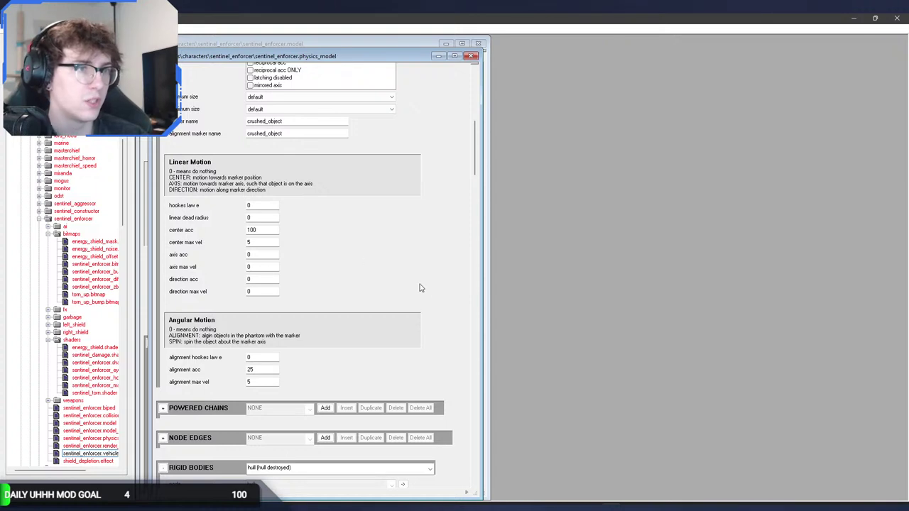
# Compare the phantom's flags and motion values between the Halo 2 and Halo 3 enforcer physics models, and return to H3 Sapien.
pyautogui.hotkey('alt', 'Tab')
pyautogui.hotkey('alt', 'Tab')
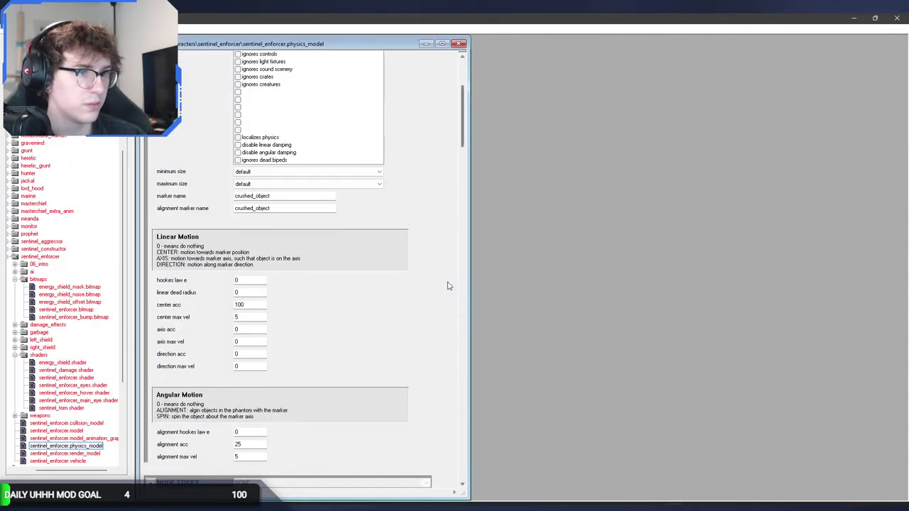
pyautogui.scroll(2, 408, 270)
pyautogui.hotkey('alt', 'Tab')
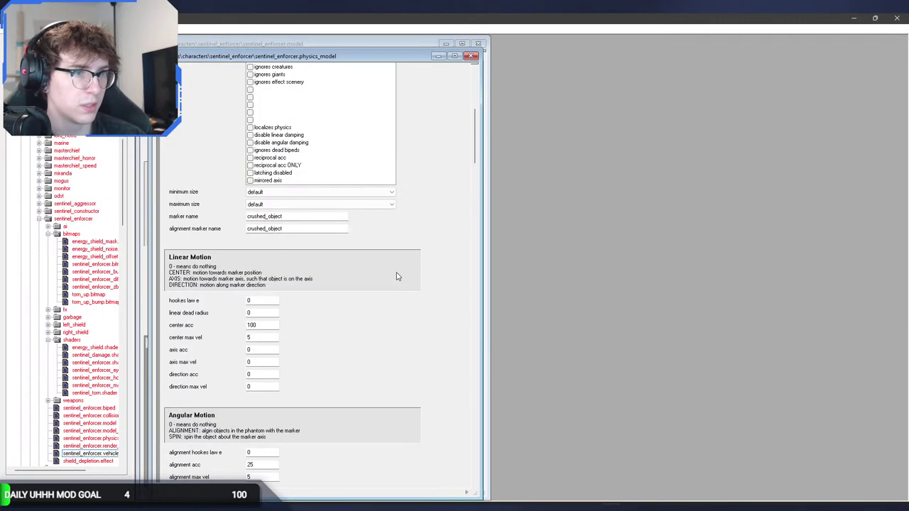
pyautogui.scroll(1, 401, 280)
pyautogui.scroll(3, 407, 294)
pyautogui.scroll(-9, 409, 294)
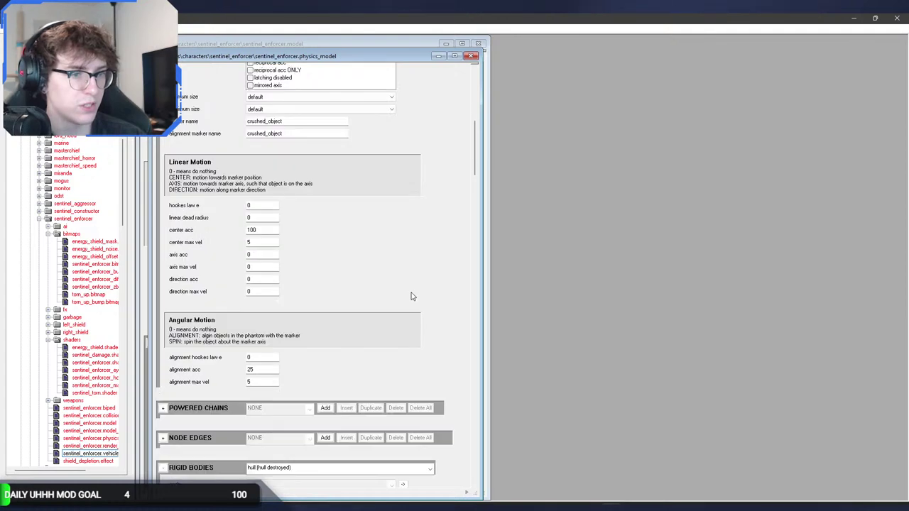
pyautogui.hotkey('alt', 'Tab')
pyautogui.scroll(-6, 426, 298)
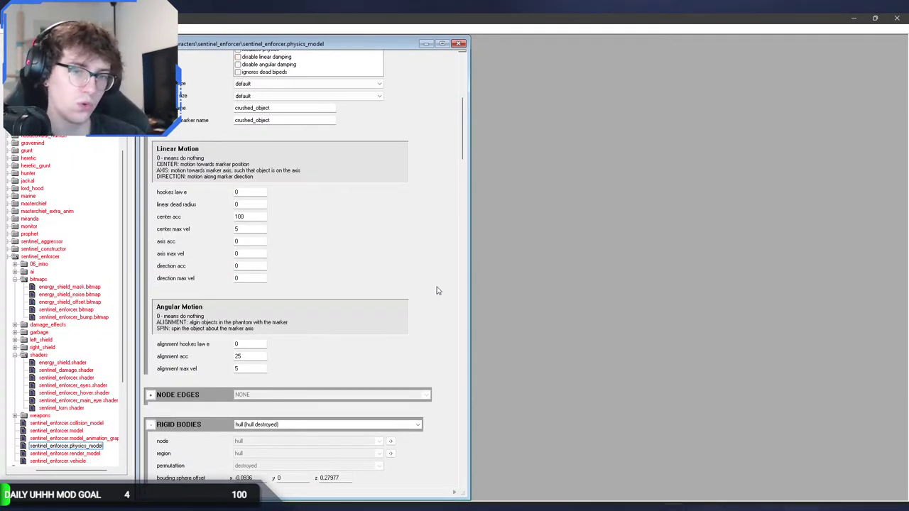
pyautogui.hotkey('alt', 'Tab')
pyautogui.hotkey('alt', 'Tab')
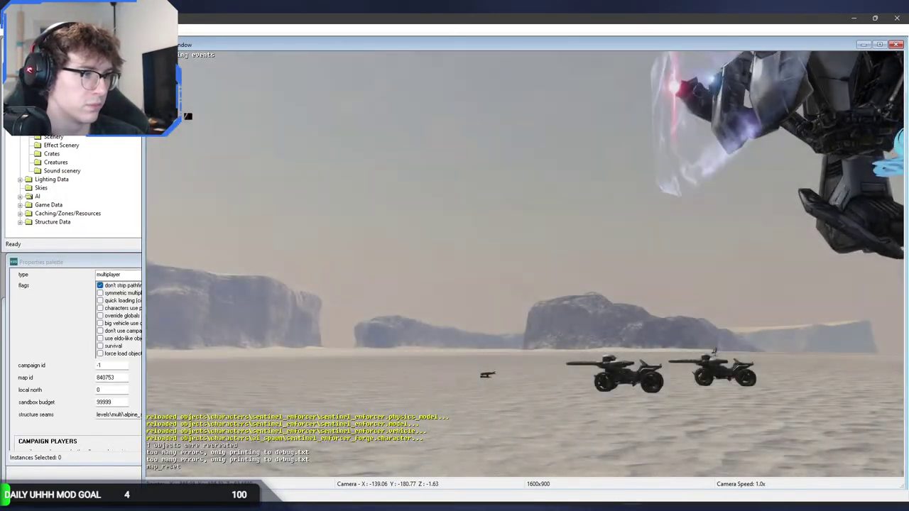
# In Blender, show the L5 destroyed and medium enforcer meshes alongside the base mesh and save the scene as sentinel_enforcer2.blend.
pyautogui.moveTo(443, 279); pyautogui.dragTo(522, 327, button='middle')
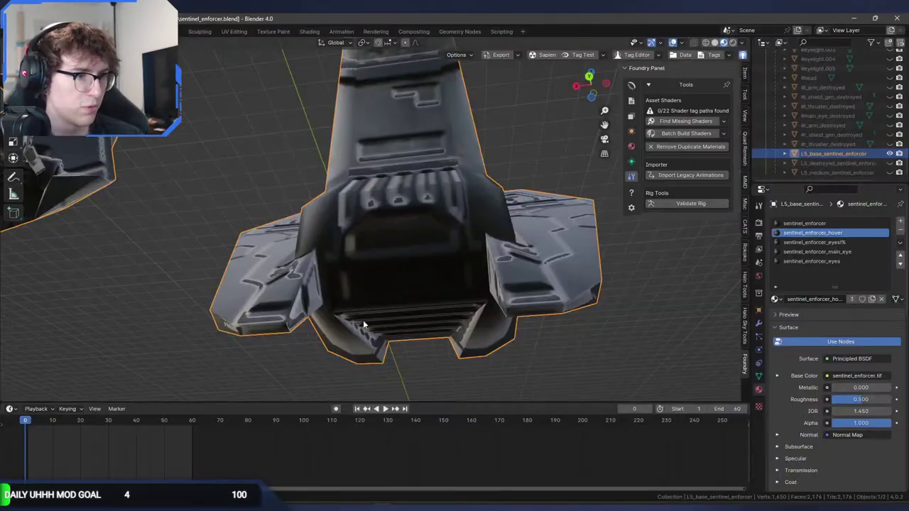
pyautogui.moveTo(365, 324); pyautogui.dragTo(453, 298, button='middle')
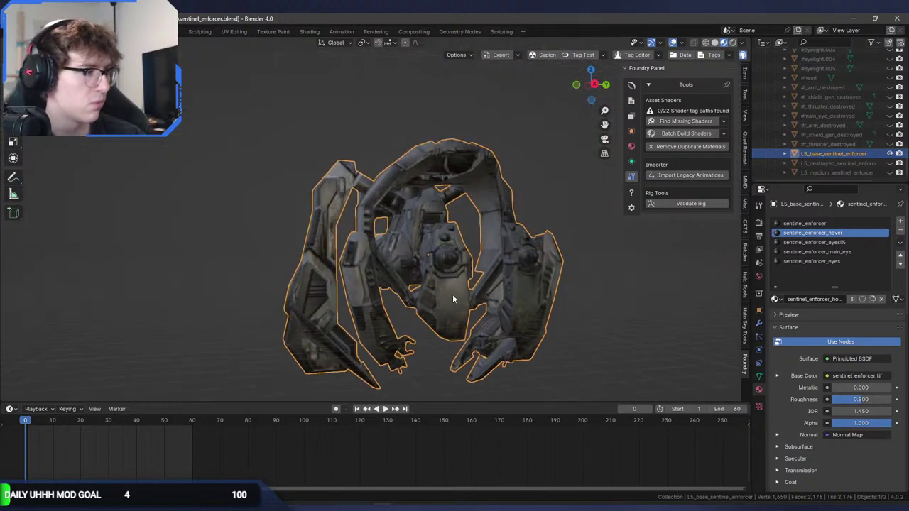
pyautogui.click(890, 162)
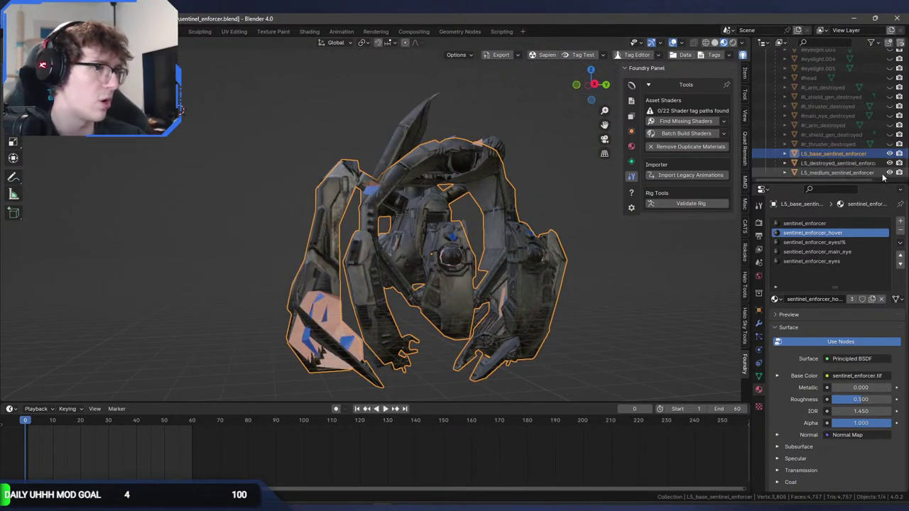
pyautogui.moveTo(490, 233); pyautogui.dragTo(509, 244, button='middle')
pyautogui.click(241, 133)
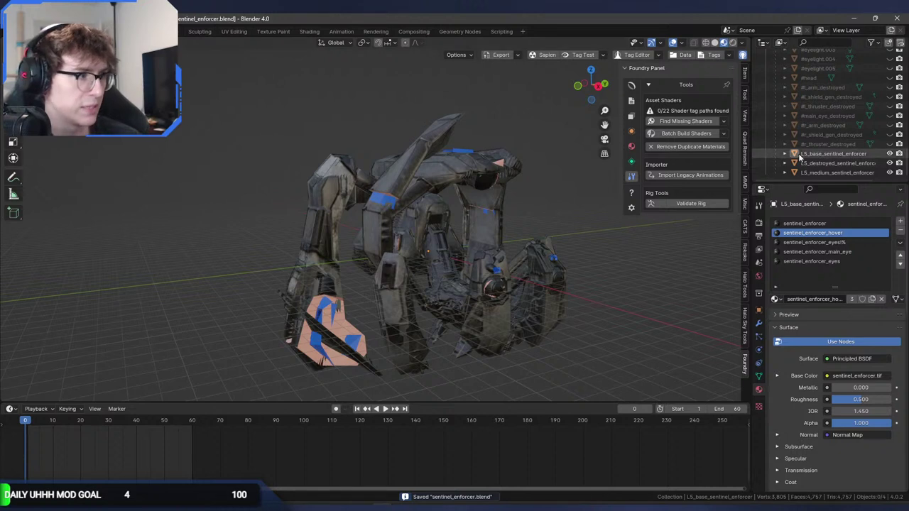
pyautogui.click(825, 173)
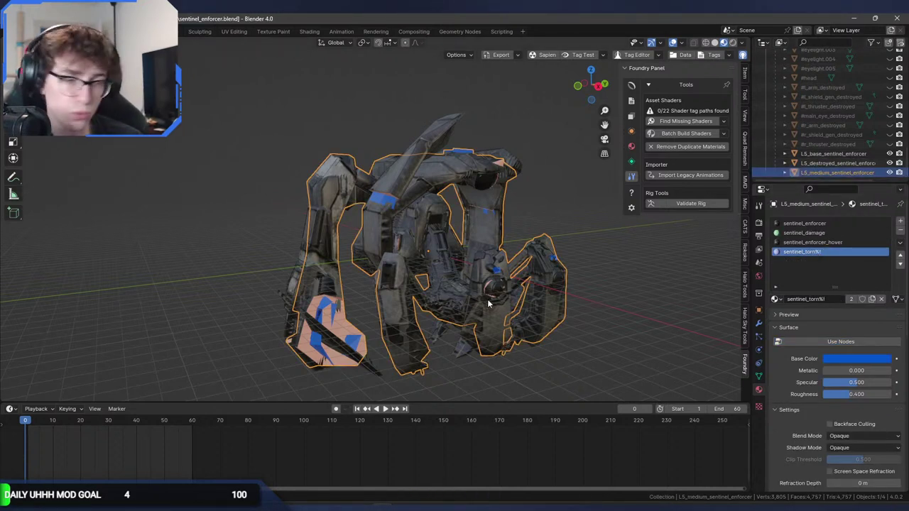
pyautogui.moveTo(243, 146); pyautogui.dragTo(179, 174, button='middle')
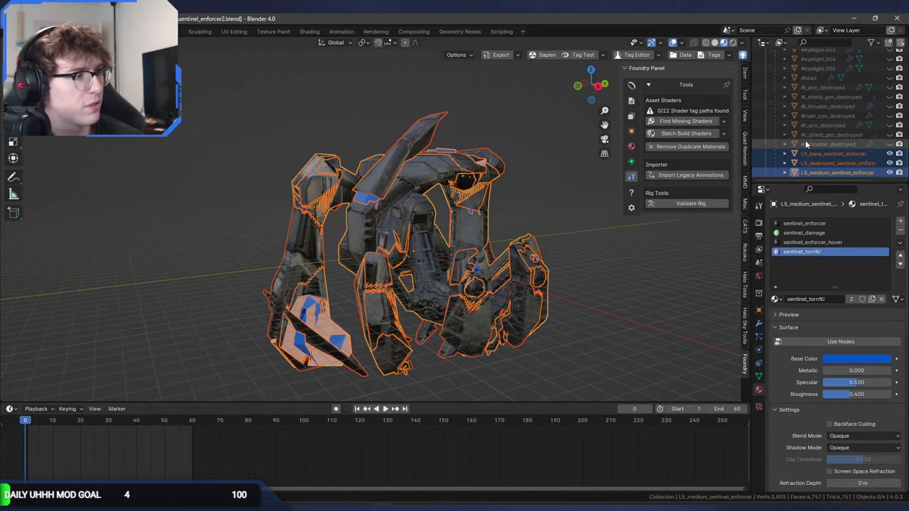
# Look through the enforcer's outliner objects and browse the bitmaps, collision and render JMS files in the H3EK sentinel_enforcer data folder.
pyautogui.scroll(8, 828, 149)
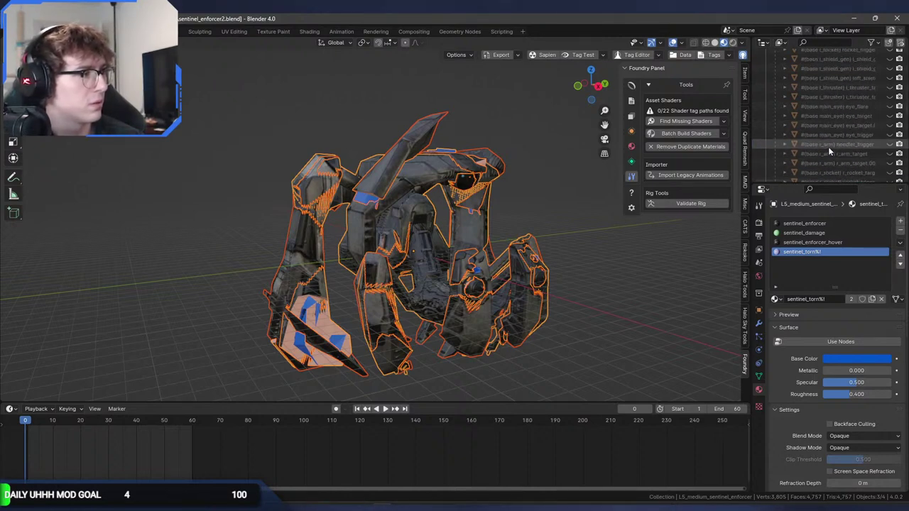
pyautogui.scroll(5, 828, 147)
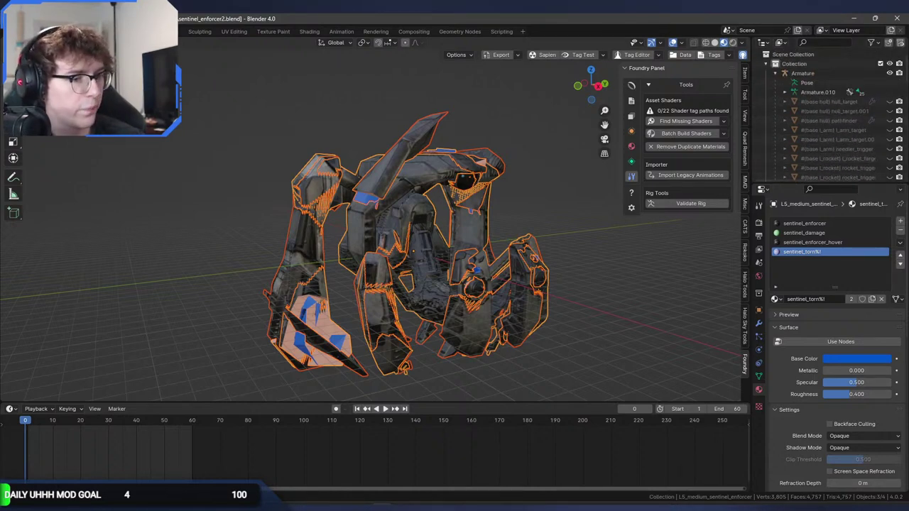
pyautogui.hotkey('alt', 'Tab')
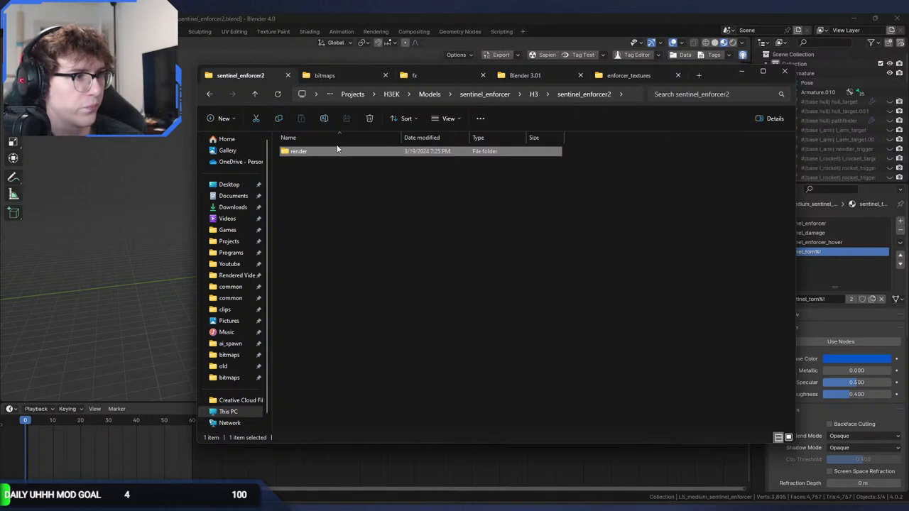
pyautogui.click(349, 78)
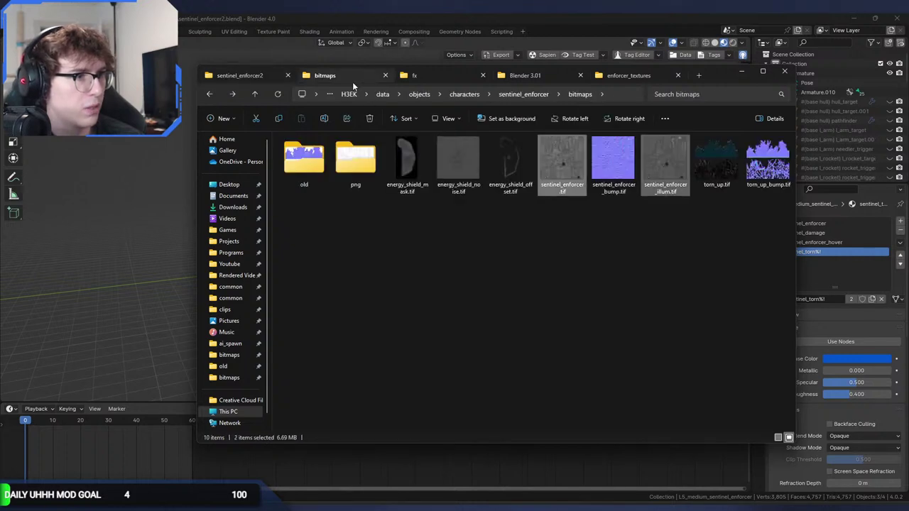
pyautogui.click(211, 95)
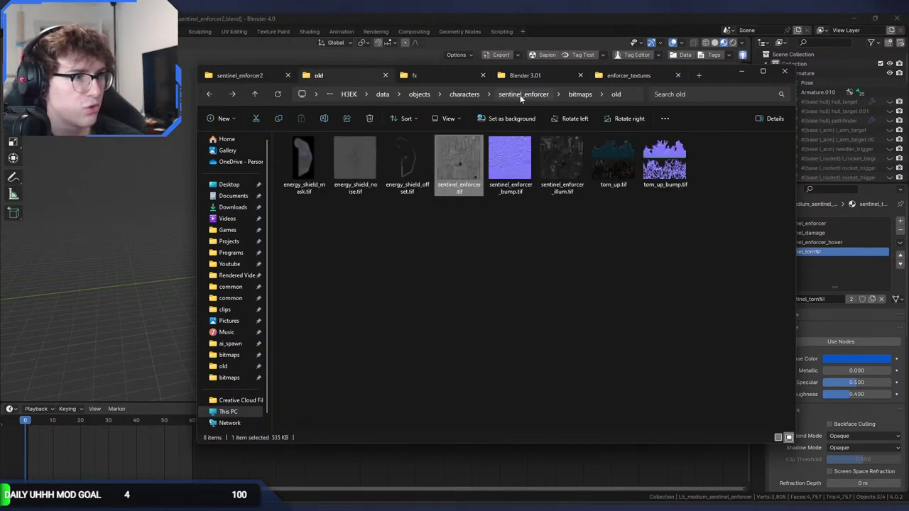
pyautogui.click(521, 95)
pyautogui.doubleClick(354, 170)
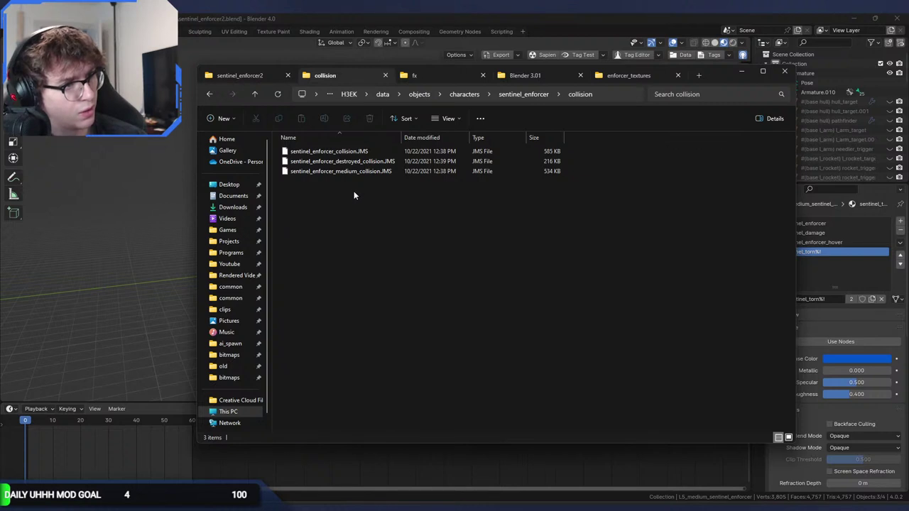
pyautogui.click(209, 94)
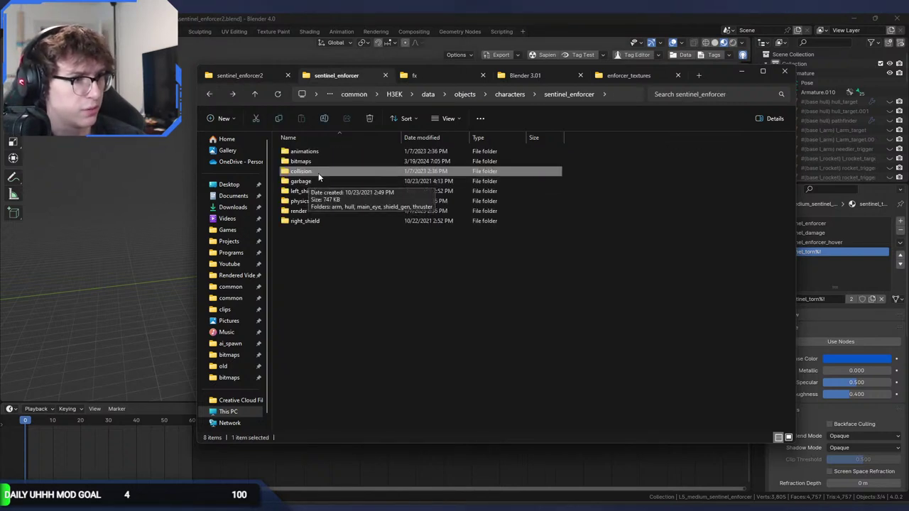
pyautogui.click(317, 161)
pyautogui.doubleClick(314, 212)
pyautogui.moveTo(353, 219); pyautogui.dragTo(288, 121)
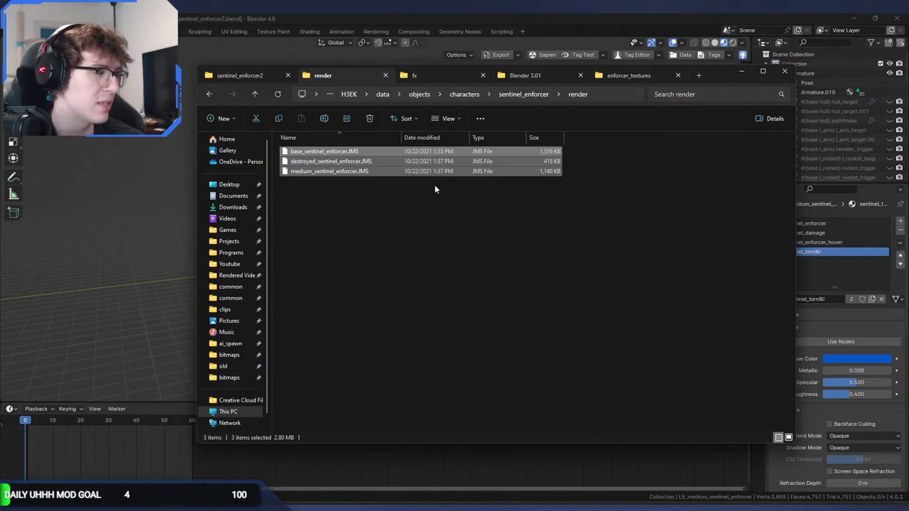
pyautogui.moveTo(435, 186); pyautogui.dragTo(417, 150)
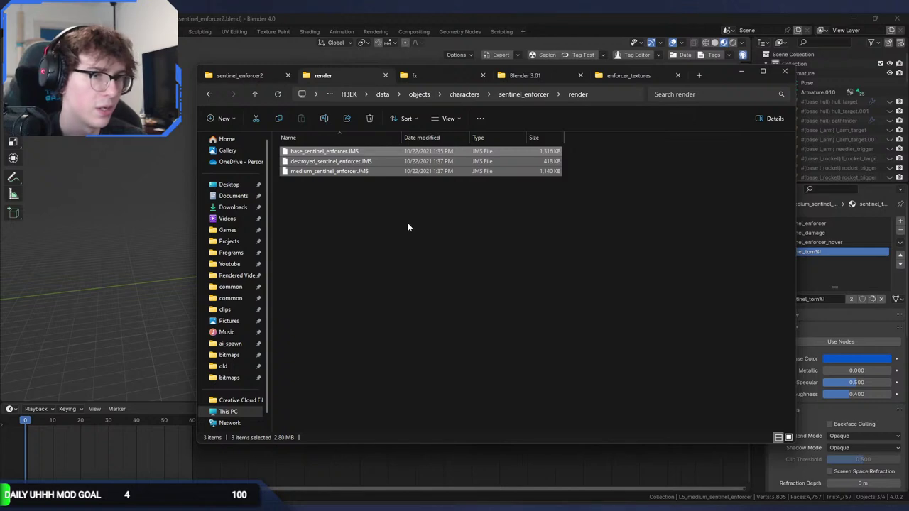
# Return to Blender, inspect the three selected L5 enforcer meshes and save sentinel_enforcer2.blend.
pyautogui.click(685, 18)
pyautogui.scroll(-10, 842, 141)
pyautogui.scroll(-5, 841, 137)
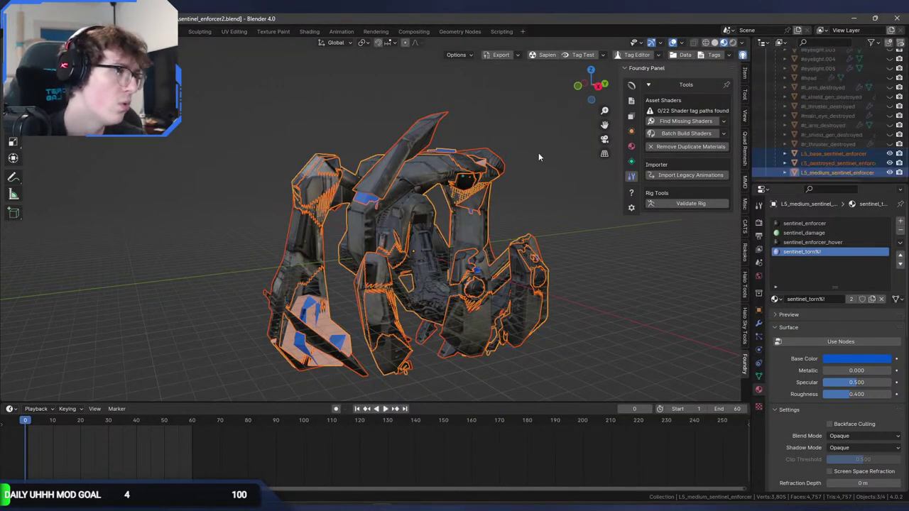
pyautogui.moveTo(590, 152); pyautogui.dragTo(324, 145, button='middle')
pyautogui.hotkey('ctrl', 's')
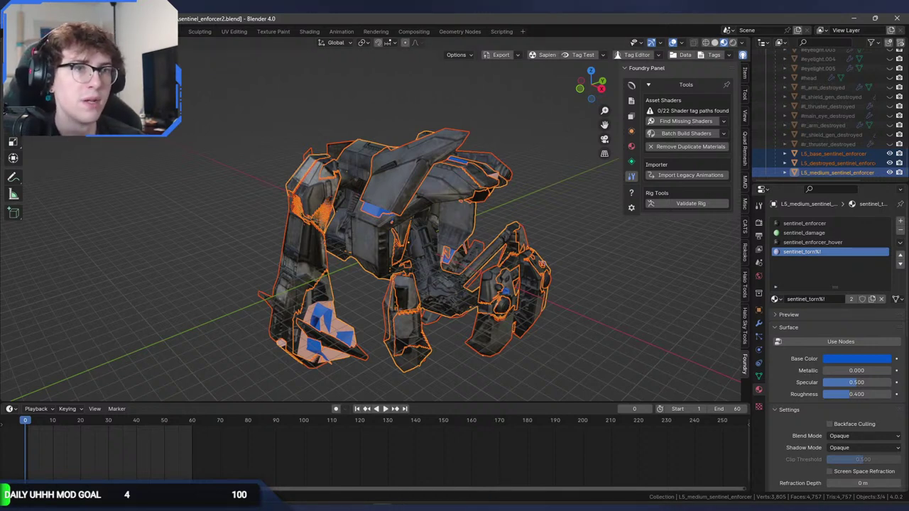
pyautogui.click(22, 31)
pyautogui.press('Escape')
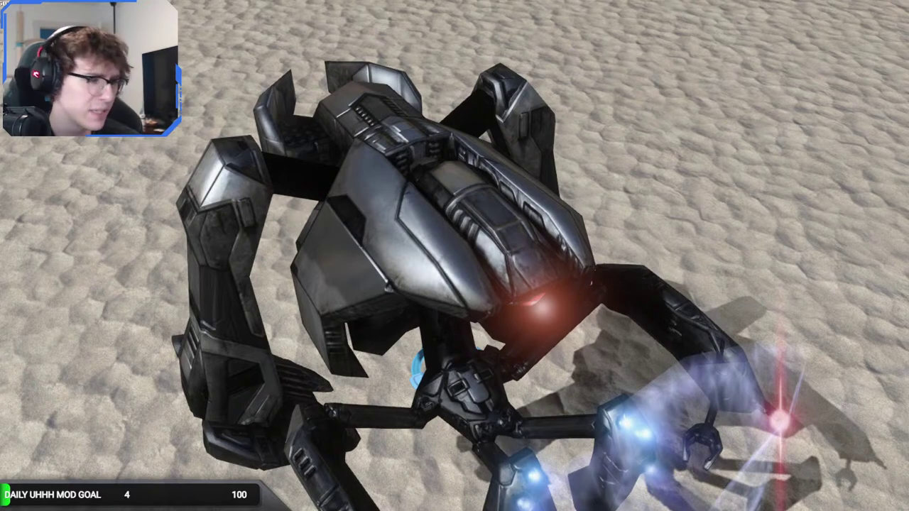
# Unhide the L5_base and L5_medium sentinel enforcer meshes to view them together with the $cheesy_physics hull.
pyautogui.scroll(-3, 454, 256)
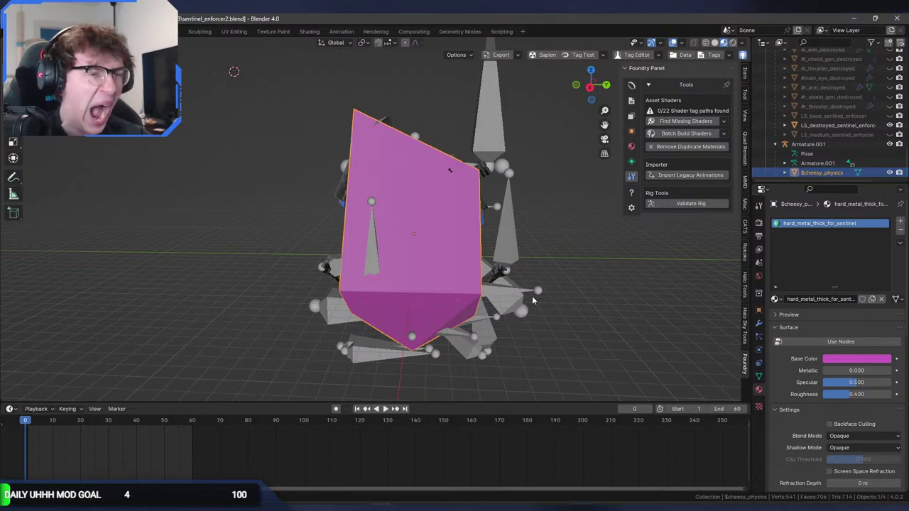
pyautogui.moveTo(532, 295); pyautogui.dragTo(451, 245, button='middle')
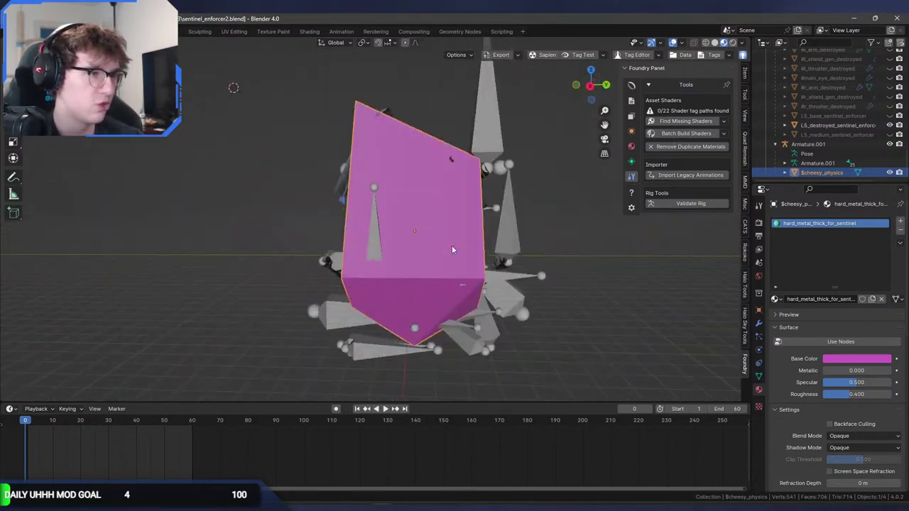
pyautogui.click(891, 135)
pyautogui.click(890, 117)
pyautogui.moveTo(479, 199); pyautogui.dragTo(526, 220, button='middle')
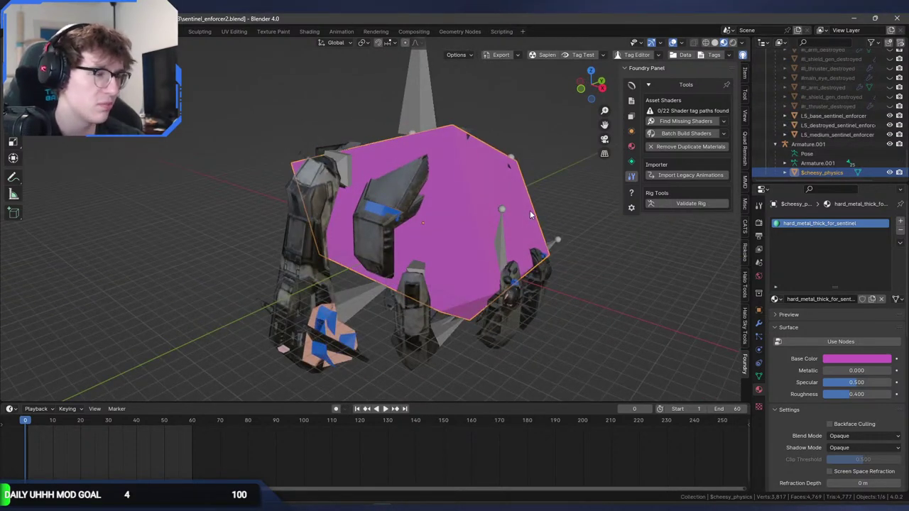
# Import cheesy_physics.jms from the extracted sentinel_enforcer physics folder and view its body, thruster and phantom shapes around the enforcer.
pyautogui.click(27, 31)
pyautogui.moveTo(42, 164)
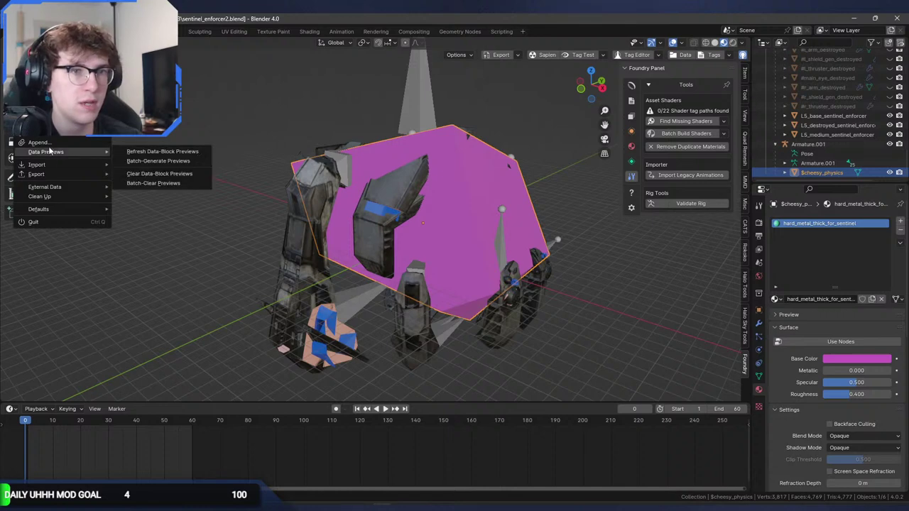
pyautogui.click(171, 382)
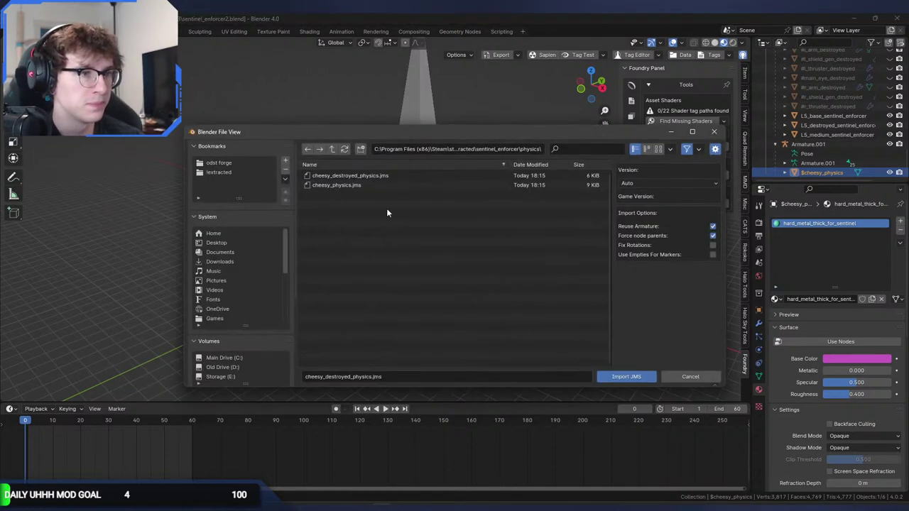
pyautogui.click(351, 186)
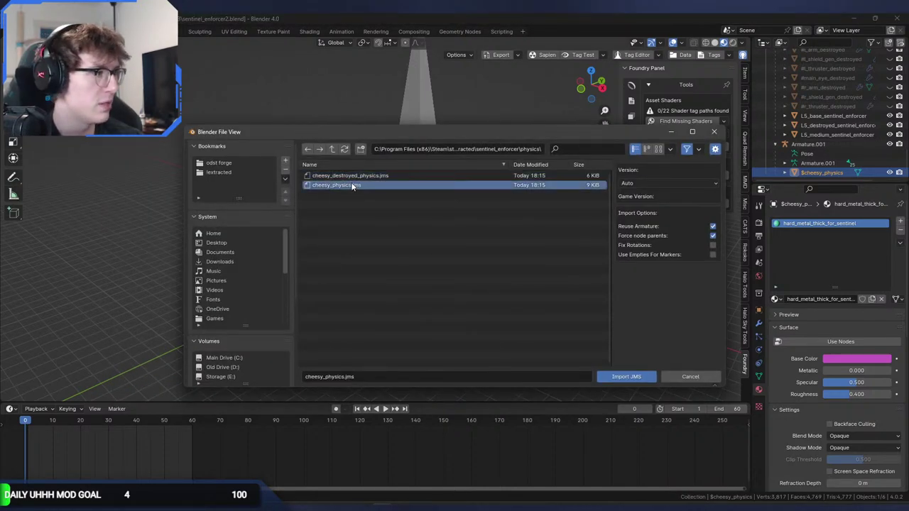
pyautogui.doubleClick(350, 184)
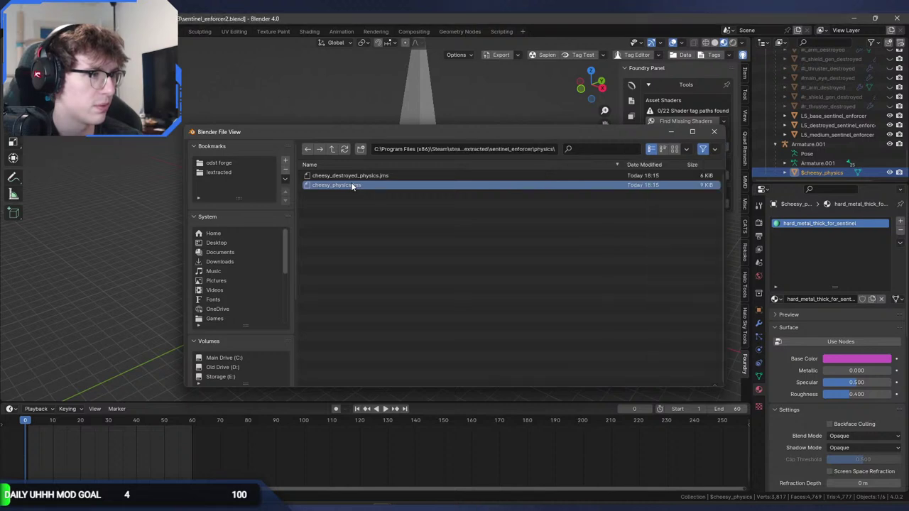
pyautogui.moveTo(352, 185); pyautogui.dragTo(481, 290, button='middle')
pyautogui.scroll(-5, 380, 212)
pyautogui.scroll(-5, 830, 169)
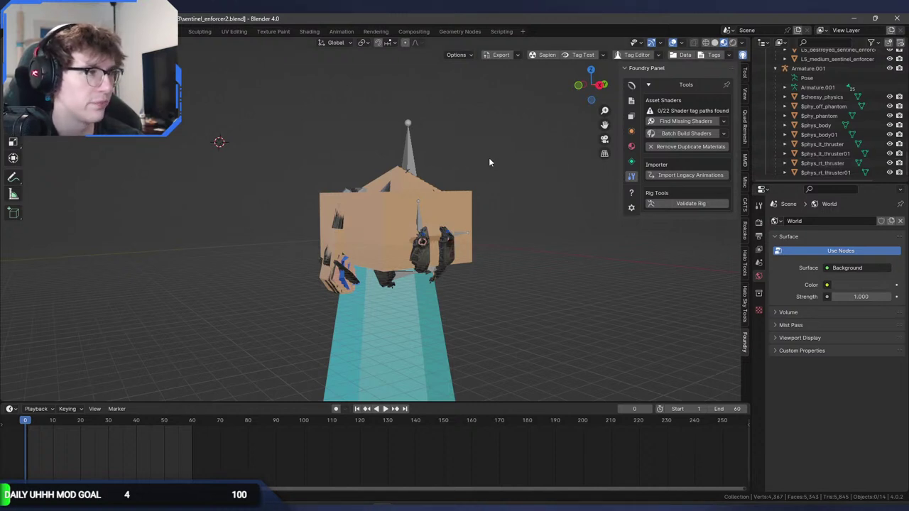
# Import sentinel_enforcer_collision.jms from the extracted sentinel_enforcer collision folder.
pyautogui.press('F4')
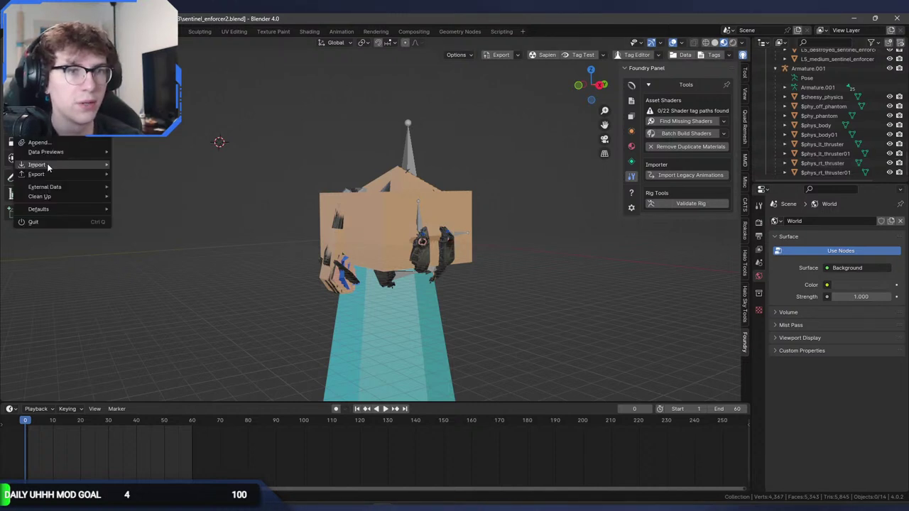
pyautogui.moveTo(48, 166)
pyautogui.click(163, 377)
pyautogui.click(331, 150)
pyautogui.doubleClick(345, 178)
pyautogui.doubleClick(358, 176)
# Import sentinel_enforcer_medium_collision.jms and sentinel_enforcer_destroyed_collision.jms from the same collision folder.
pyautogui.press('F4')
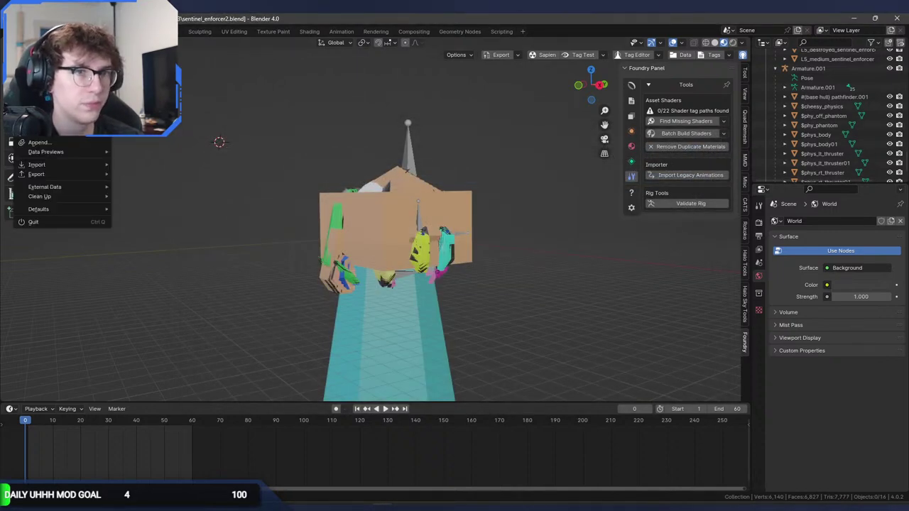
pyautogui.moveTo(52, 162)
pyautogui.click(163, 378)
pyautogui.doubleClick(391, 186)
pyautogui.press('F4')
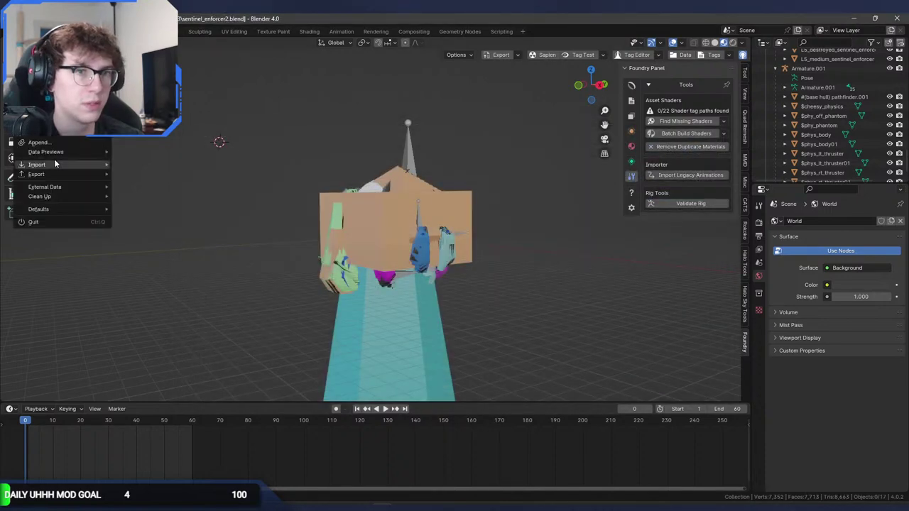
pyautogui.moveTo(54, 162)
pyautogui.click(218, 378)
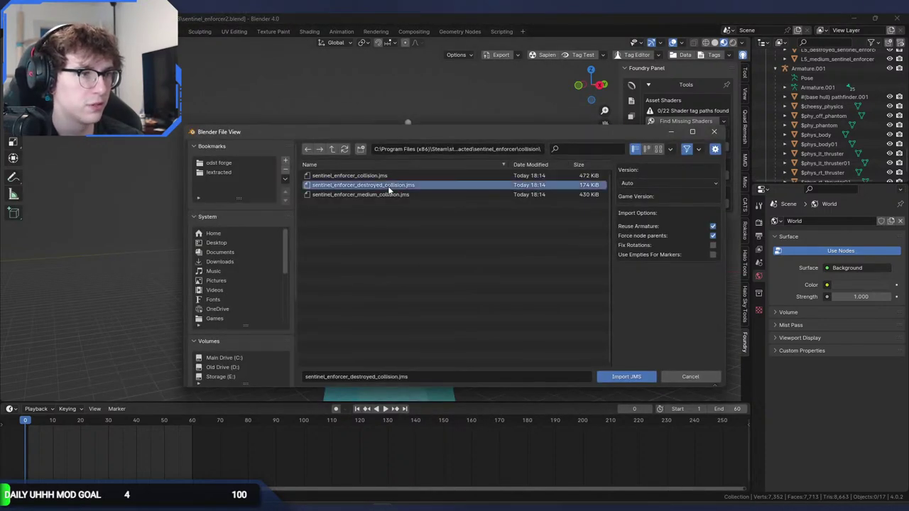
pyautogui.doubleClick(389, 186)
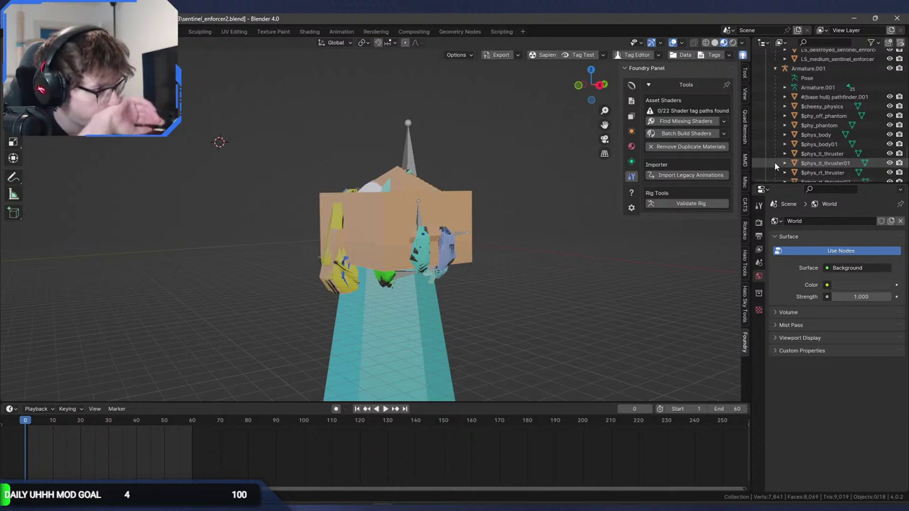
# Delete the imported #(base hull) pathfinder.001 object from under Armature.001.
pyautogui.scroll(-2, 824, 135)
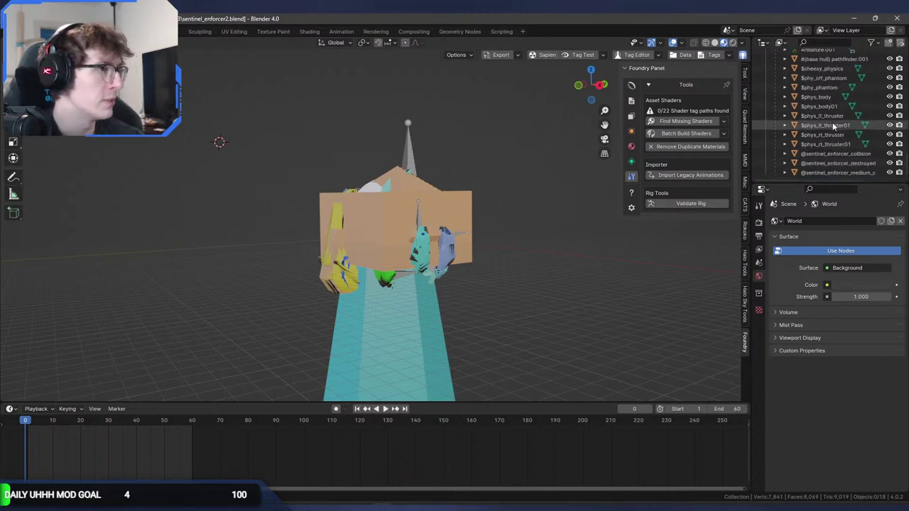
pyautogui.click(836, 60)
pyautogui.moveTo(524, 198); pyautogui.dragTo(554, 199, button='middle')
pyautogui.press('Delete')
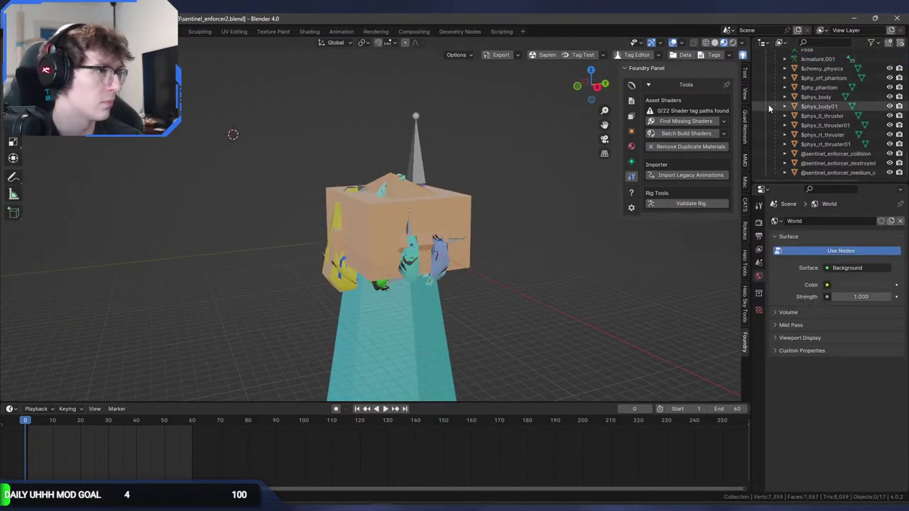
# Select all bones of Armature.001 in Edit Mode and start a Batch Rename find/replace with "b" as the start of the search text.
pyautogui.click(785, 61)
pyautogui.scroll(2, 816, 92)
pyautogui.click(810, 80)
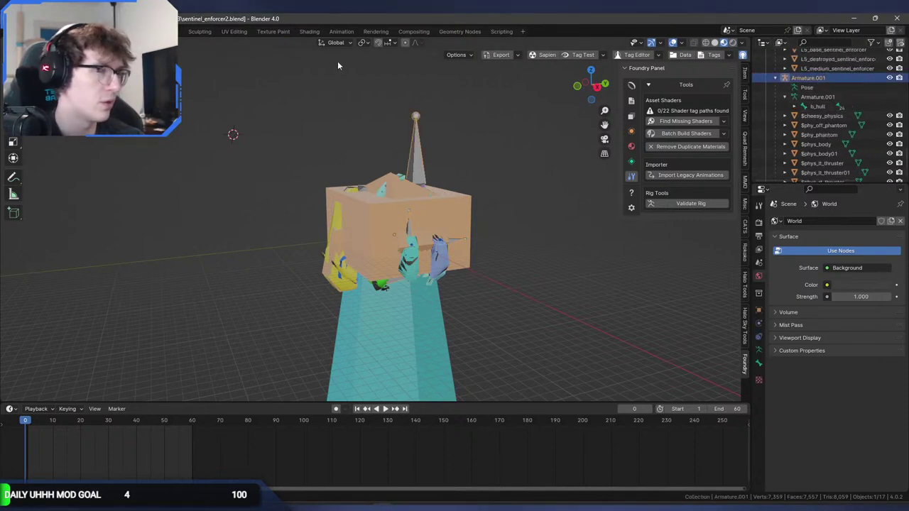
pyautogui.press('Tab')
pyautogui.press('a')
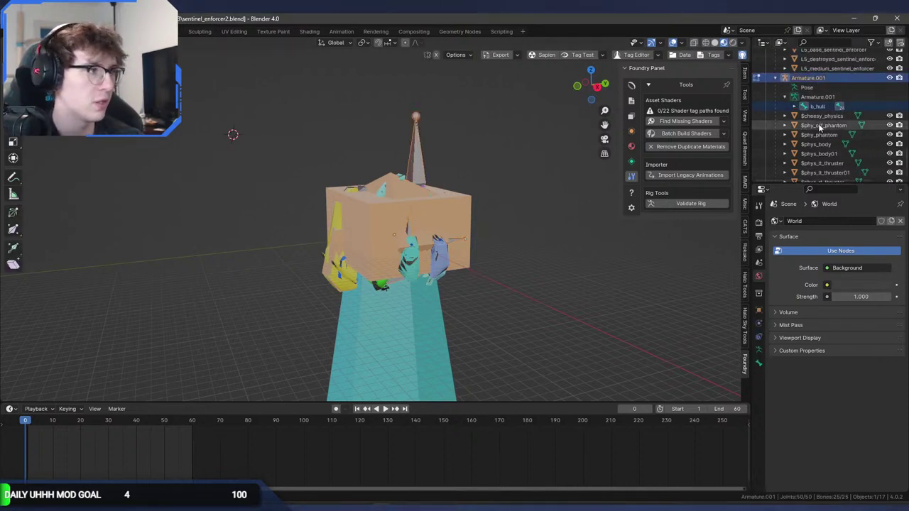
pyautogui.hotkey('ctrl', 'F2')
pyautogui.write('b')
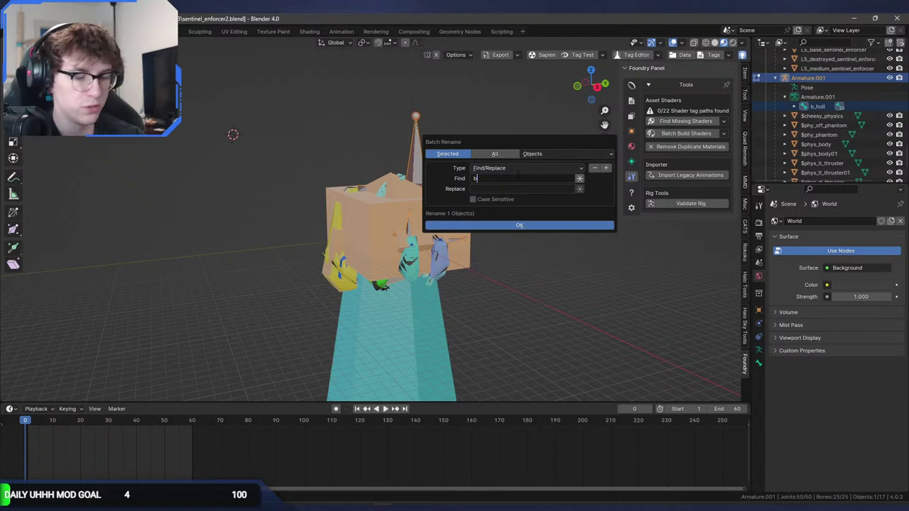
# Batch rename the armature's selected bones, finding "b_" and replacing it with nothing, and leave edit mode.
pyautogui.write('_')
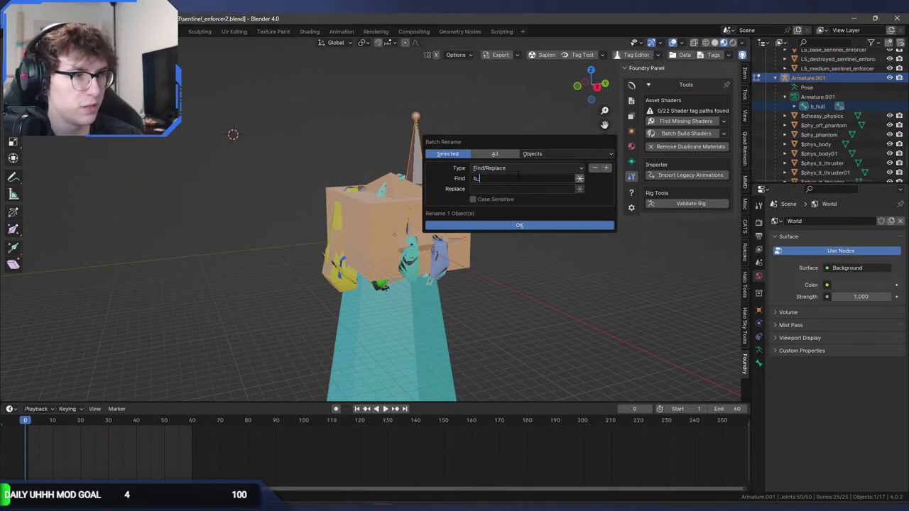
pyautogui.click(551, 155)
pyautogui.click(546, 331)
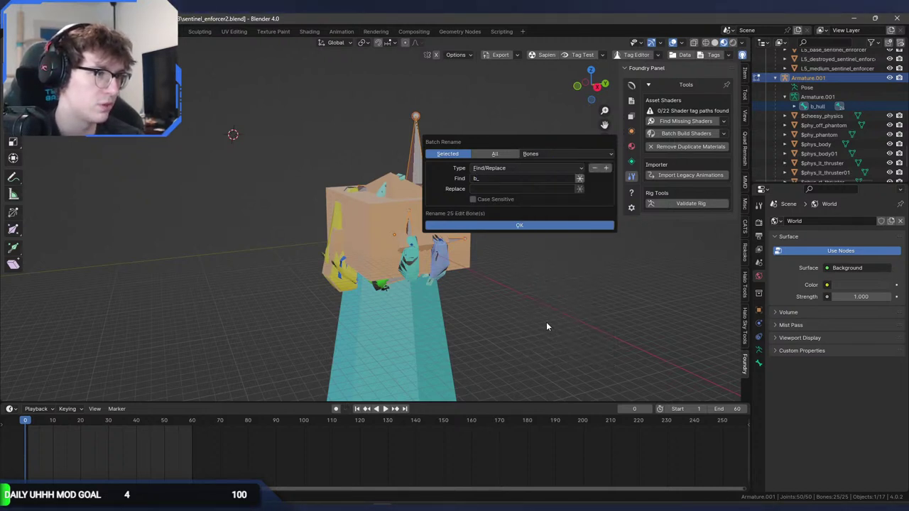
pyautogui.click(498, 224)
pyautogui.press('Tab')
# Try hiding the $phys_body box and the geometry inside it, and undo the hiding.
pyautogui.moveTo(409, 135); pyautogui.dragTo(369, 186, button='middle')
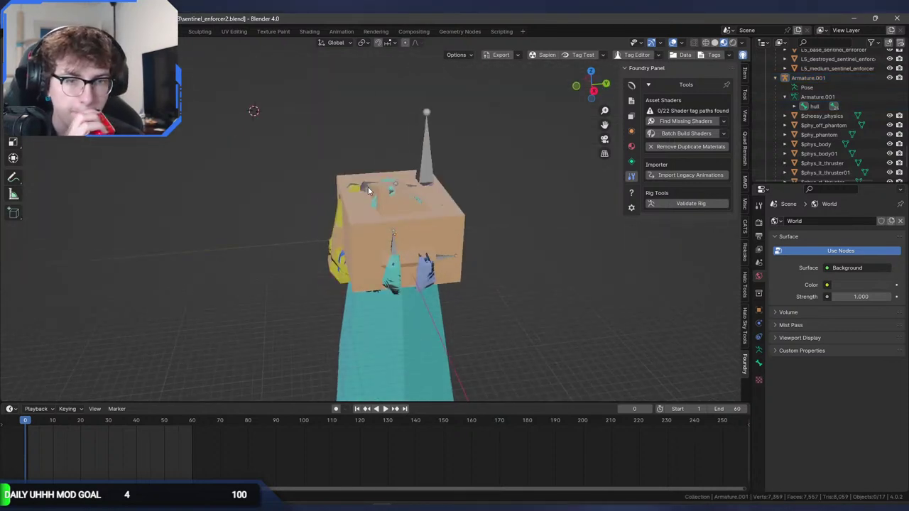
pyautogui.moveTo(368, 187); pyautogui.dragTo(385, 223, button='middle')
pyautogui.click(385, 223)
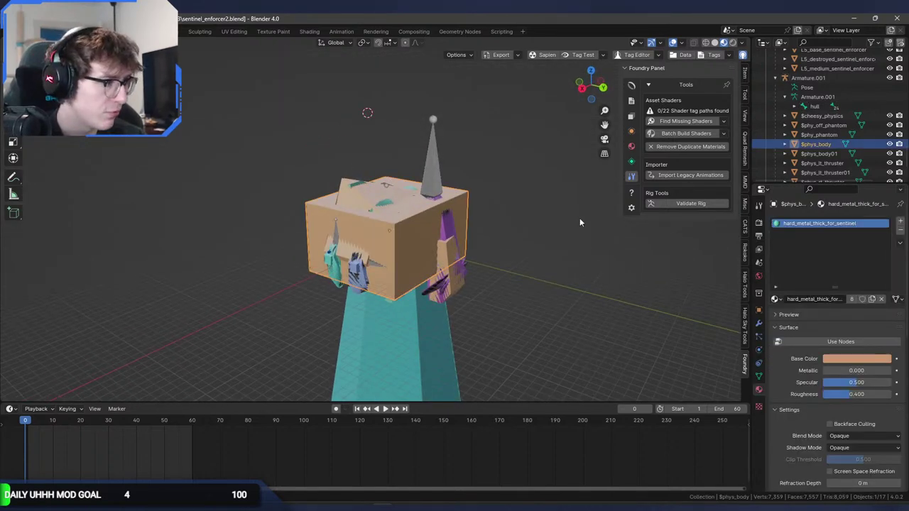
pyautogui.moveTo(519, 211); pyautogui.dragTo(451, 212, button='middle')
pyautogui.scroll(5, 398, 227)
pyautogui.moveTo(398, 228); pyautogui.dragTo(361, 191, button='middle')
pyautogui.press('h')
pyautogui.click(412, 169)
pyautogui.press('h')
pyautogui.hotkey('ctrl', 'z')
pyautogui.hotkey('ctrl', 'z')
pyautogui.hotkey('ctrl', 'z')
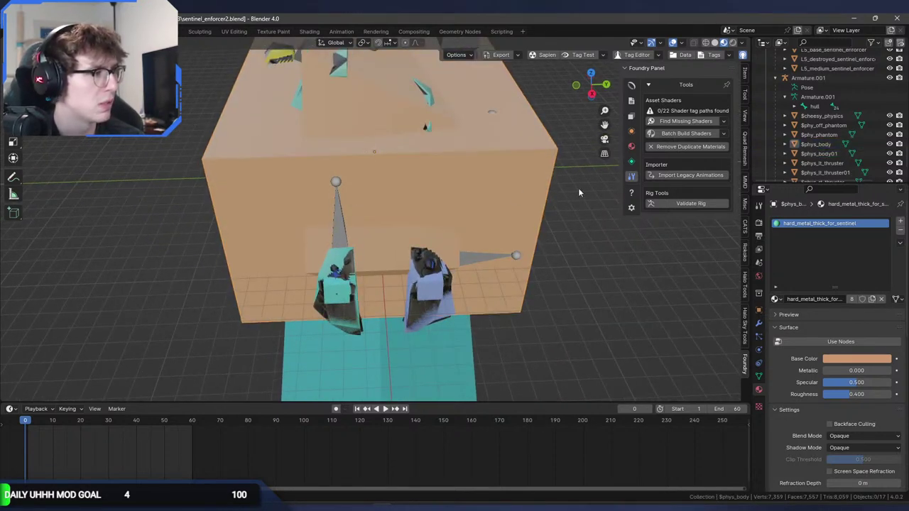
pyautogui.scroll(-3, 825, 155)
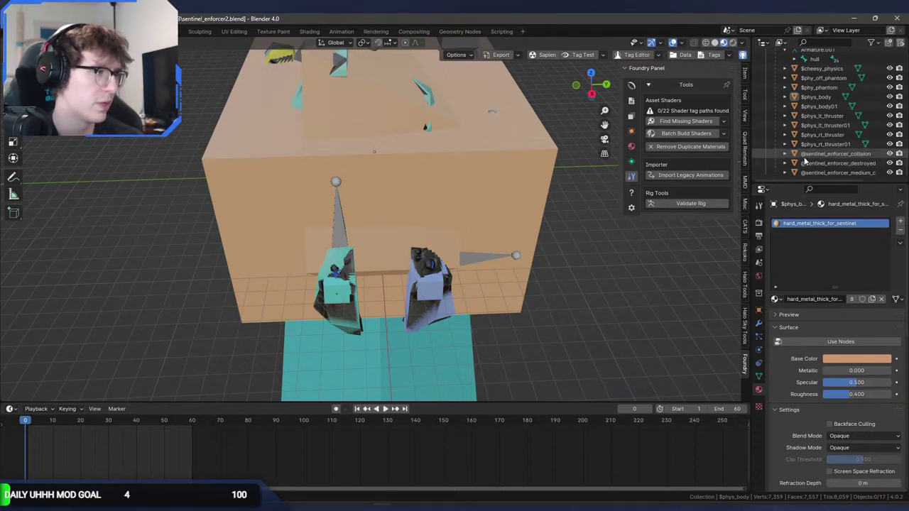
pyautogui.click(809, 68)
pyautogui.click(758, 376)
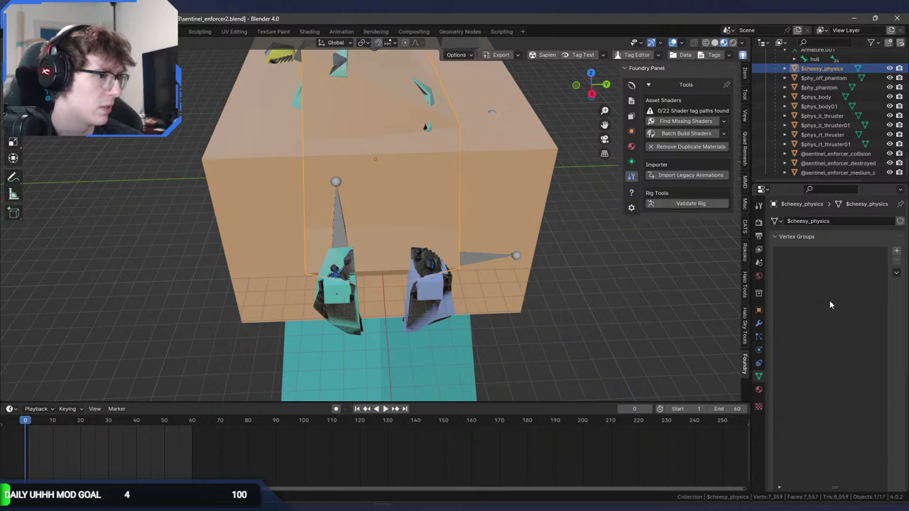
pyautogui.scroll(-6, 881, 303)
pyautogui.press('Down')
pyautogui.press('Down')
pyautogui.press('Down')
pyautogui.press('Down')
pyautogui.press('Down')
pyautogui.press('Down')
pyautogui.press('Down')
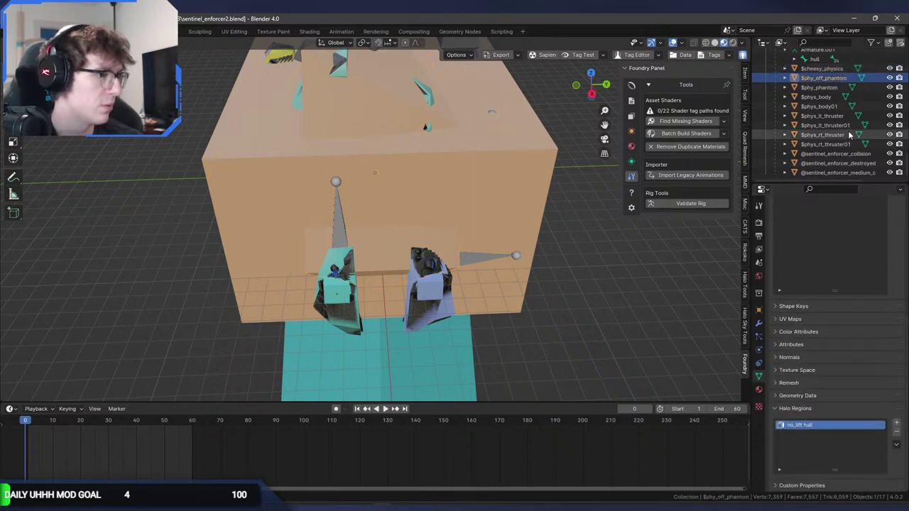
pyautogui.press('Down')
pyautogui.press('Down')
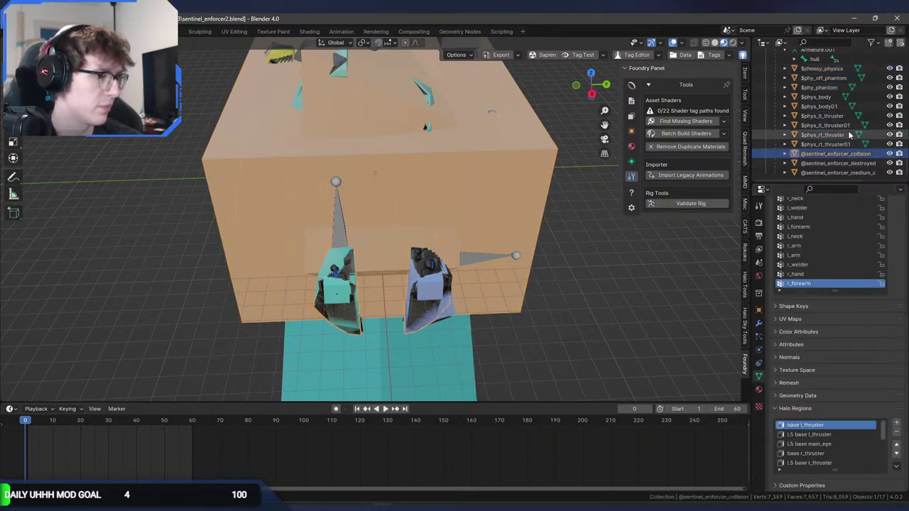
pyautogui.press('Down')
pyautogui.press('Down')
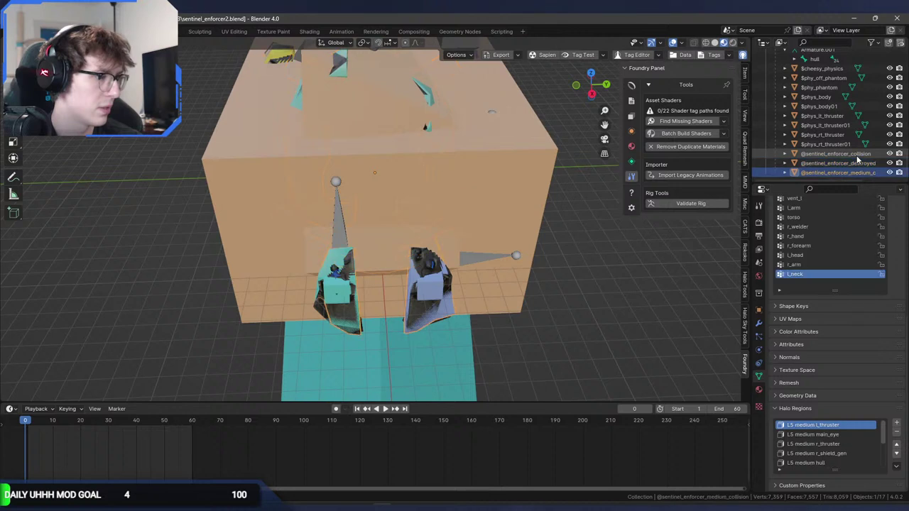
pyautogui.press('Up')
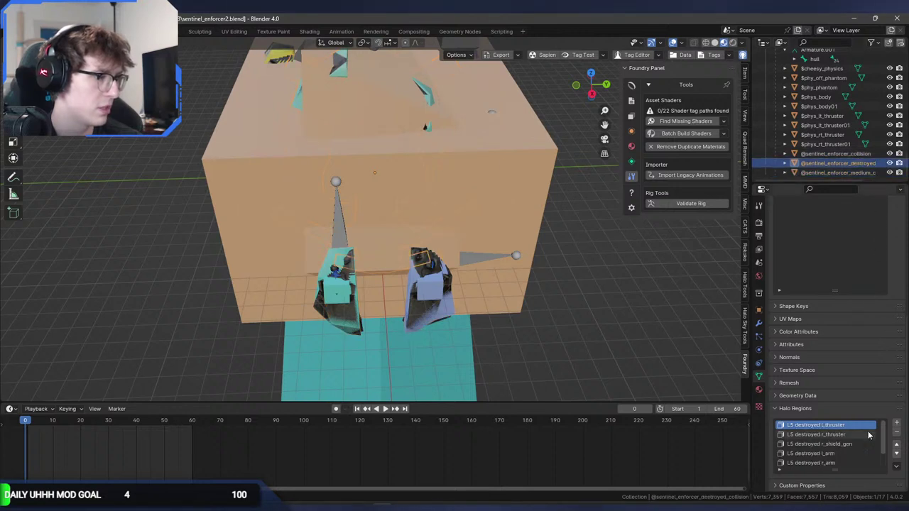
pyautogui.scroll(5, 845, 156)
pyautogui.scroll(-3, 839, 153)
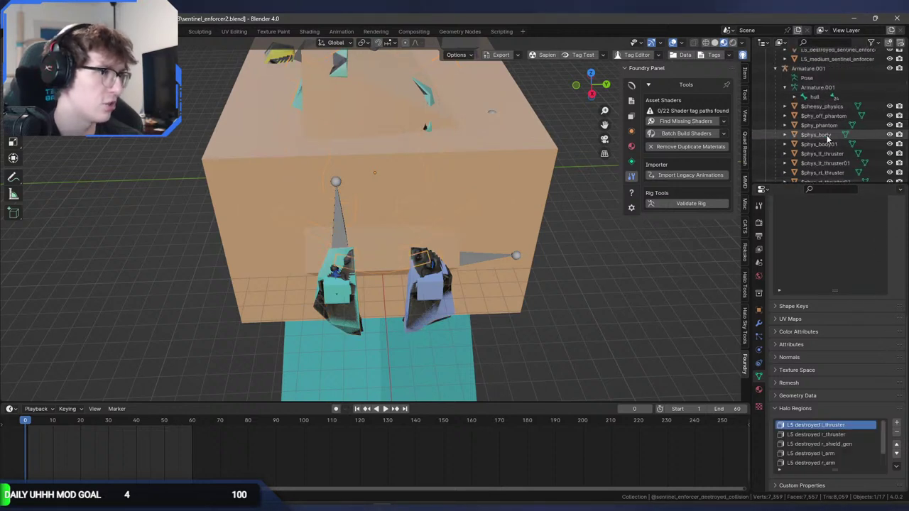
pyautogui.click(828, 107)
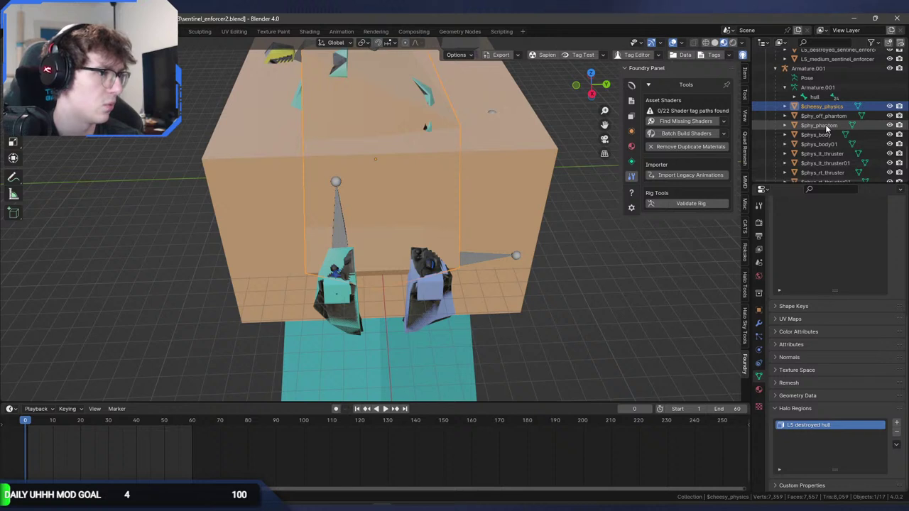
# Check the material of $phys_body and the parent and parent bone relations of the physics meshes.
pyautogui.click(822, 134)
pyautogui.click(759, 389)
pyautogui.scroll(4, 805, 304)
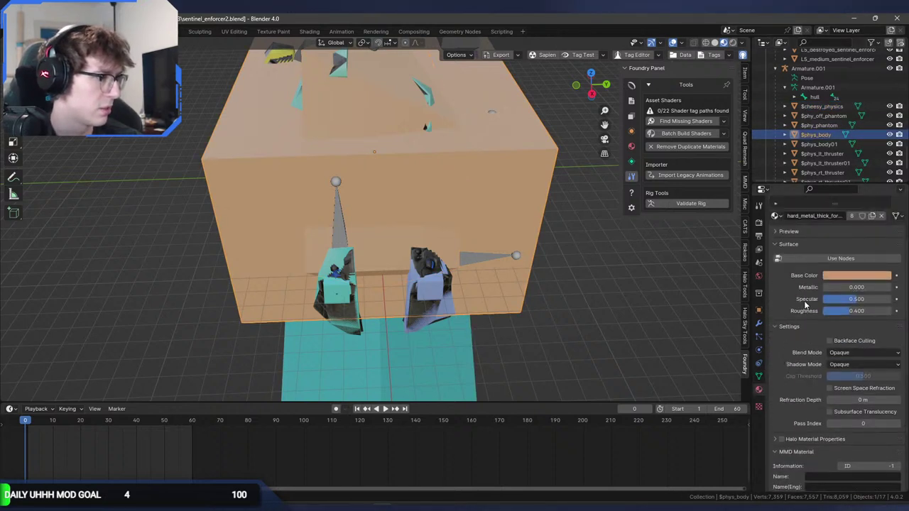
pyautogui.click(759, 310)
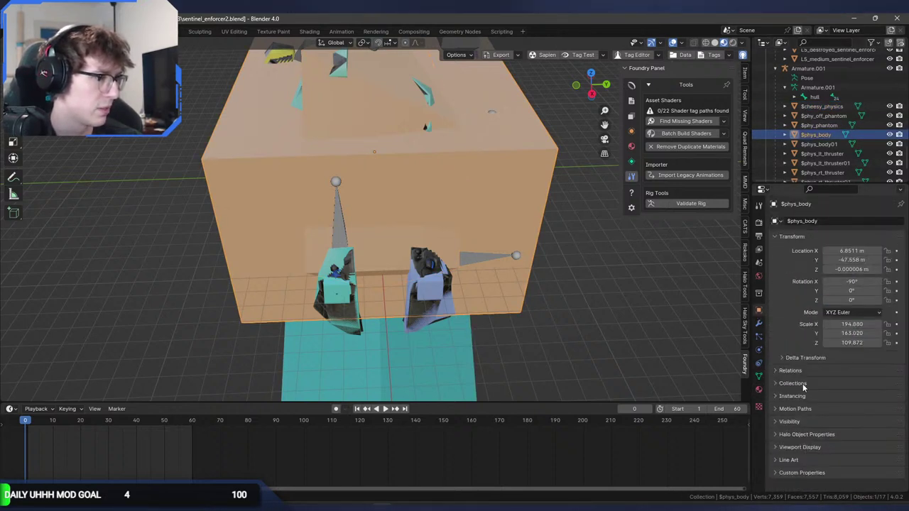
pyautogui.click(790, 371)
pyautogui.press('Down')
pyautogui.press('Down')
pyautogui.press('Up')
pyautogui.press('Up')
pyautogui.press('Up')
pyautogui.press('Up')
pyautogui.press('Up')
pyautogui.press('Down')
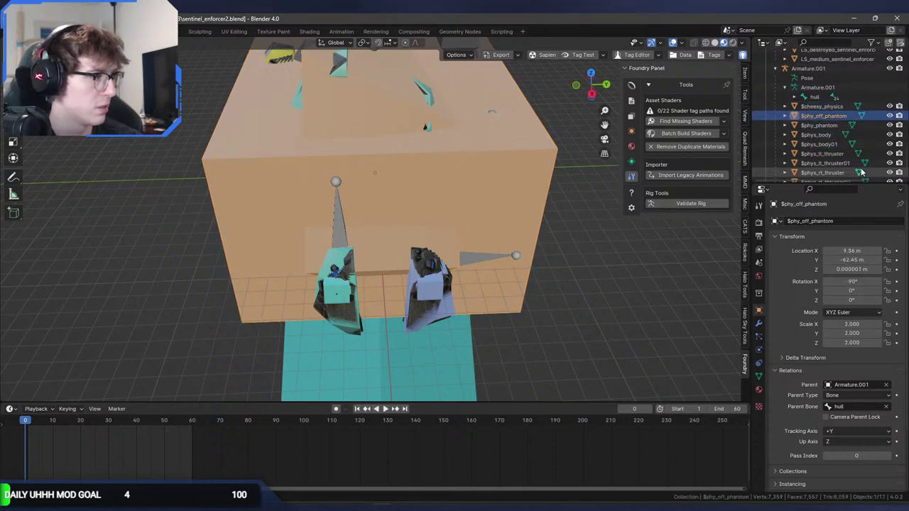
pyautogui.scroll(-2, 862, 172)
pyautogui.press('Down')
pyautogui.press('Down')
pyautogui.press('Down')
pyautogui.press('Down')
pyautogui.press('Down')
pyautogui.press('Down')
pyautogui.press('Down')
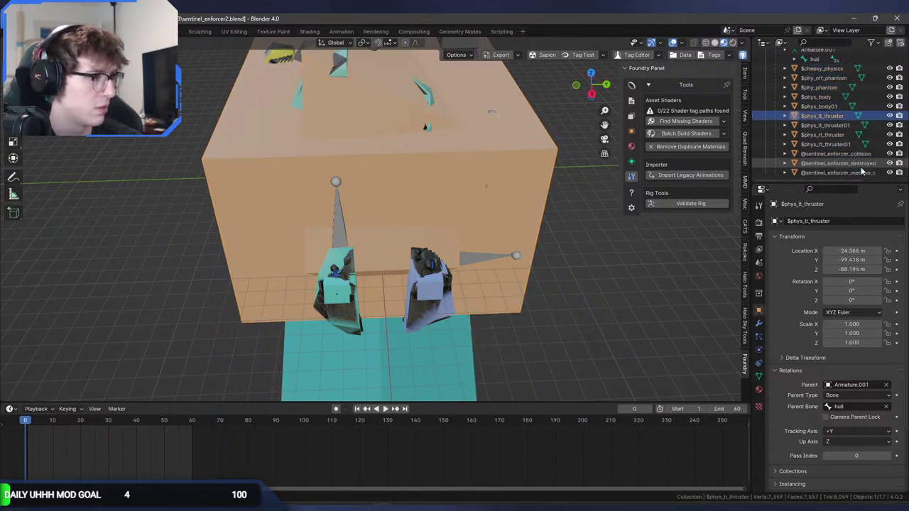
pyautogui.press('Down')
pyautogui.press('Down')
pyautogui.press('Down')
pyautogui.keyDown('shift'); pyautogui.click(824, 68); pyautogui.keyUp('shift')
pyautogui.hotkey('alt', 'p')
pyautogui.click(504, 184)
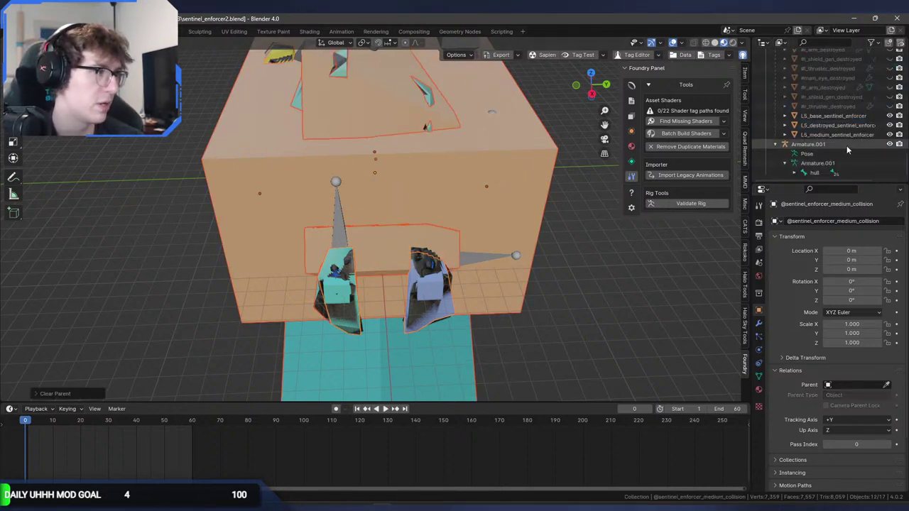
# Delete the imported Armature.001 from the scene.
pyautogui.scroll(2, 849, 152)
pyautogui.scroll(-4, 847, 155)
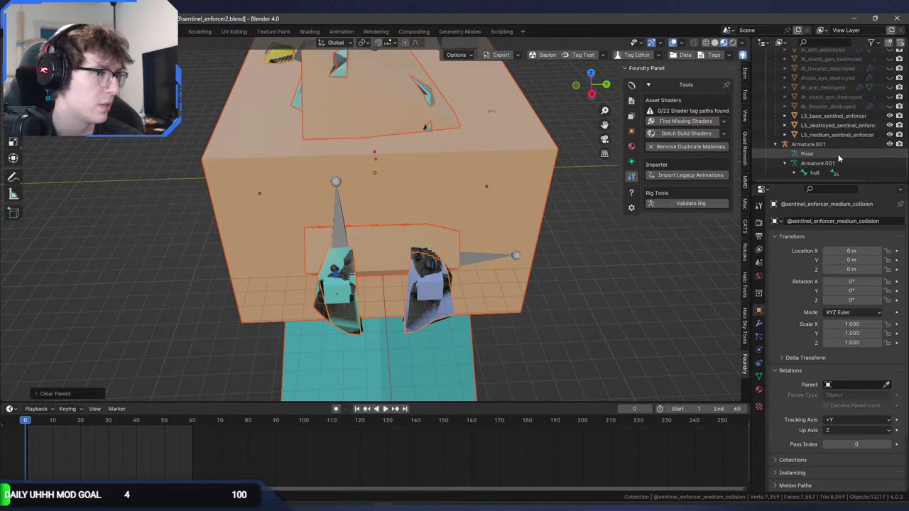
pyautogui.rightClick(825, 144)
pyautogui.click(835, 135)
# Parent the nine physics meshes, $cheesy_physics through $phys_rt_thruster01, to the hull bone of Armature in pose mode.
pyautogui.scroll(6, 835, 135)
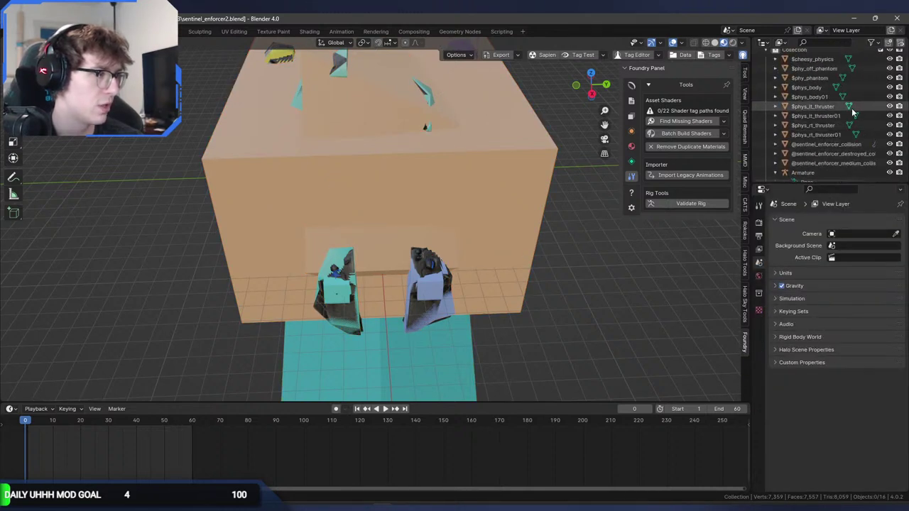
pyautogui.click(811, 73)
pyautogui.keyDown('shift'); pyautogui.click(815, 149); pyautogui.keyUp('shift')
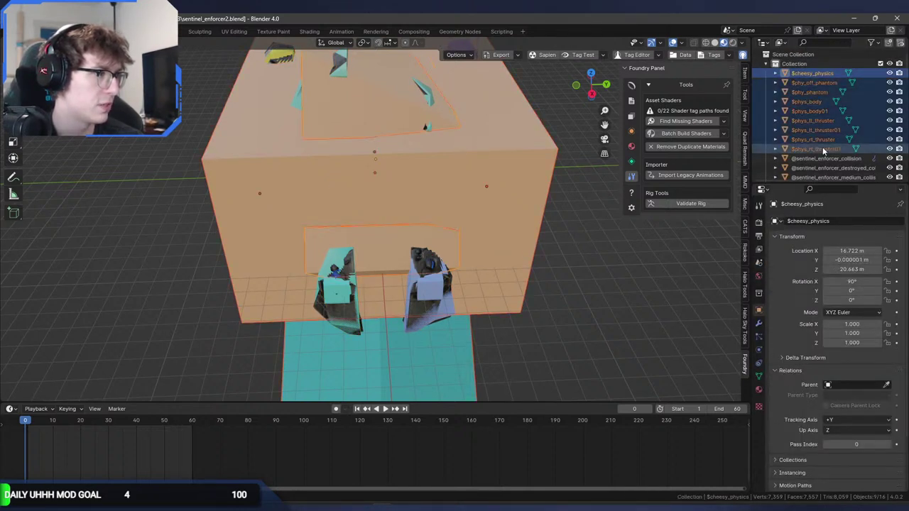
pyautogui.scroll(-4, 814, 128)
pyautogui.keyDown('ctrl'); pyautogui.click(804, 111); pyautogui.keyUp('ctrl')
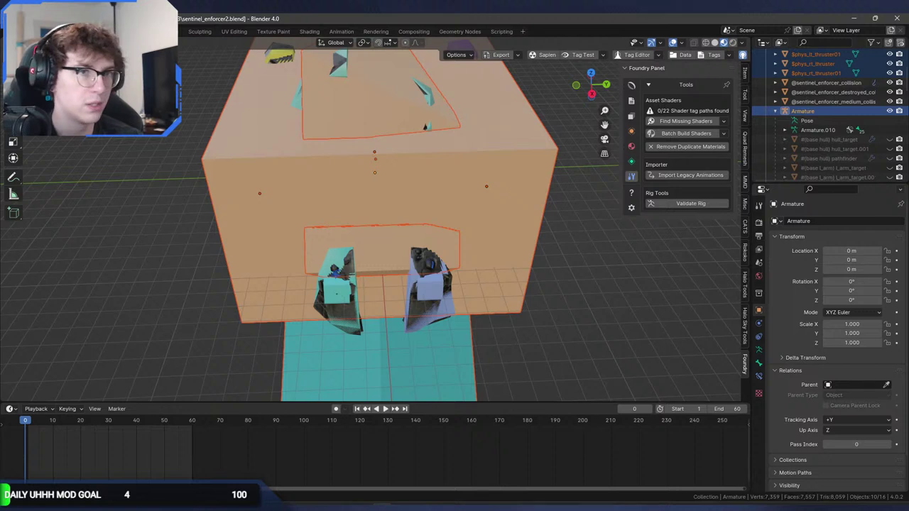
pyautogui.hotkey('ctrl', 'Tab')
pyautogui.click(785, 130)
pyautogui.click(794, 140)
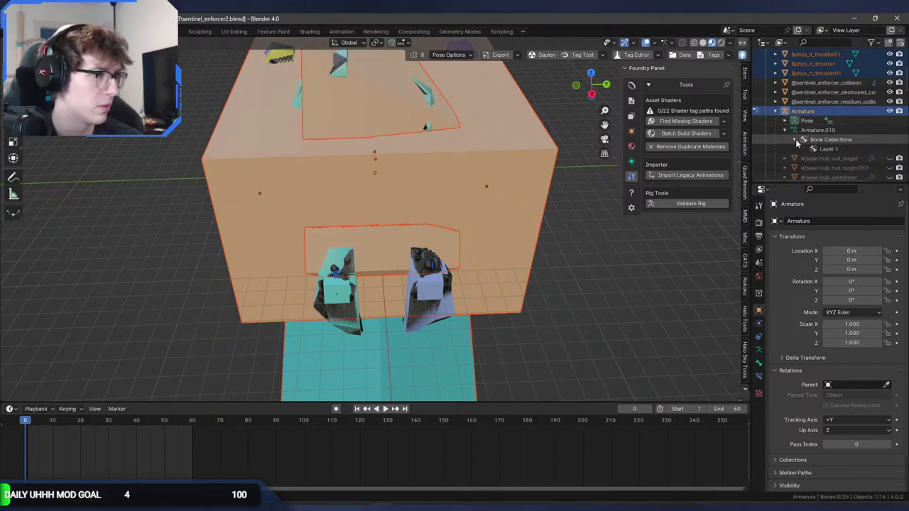
pyautogui.click(794, 141)
pyautogui.click(784, 131)
pyautogui.click(785, 121)
pyautogui.click(816, 131)
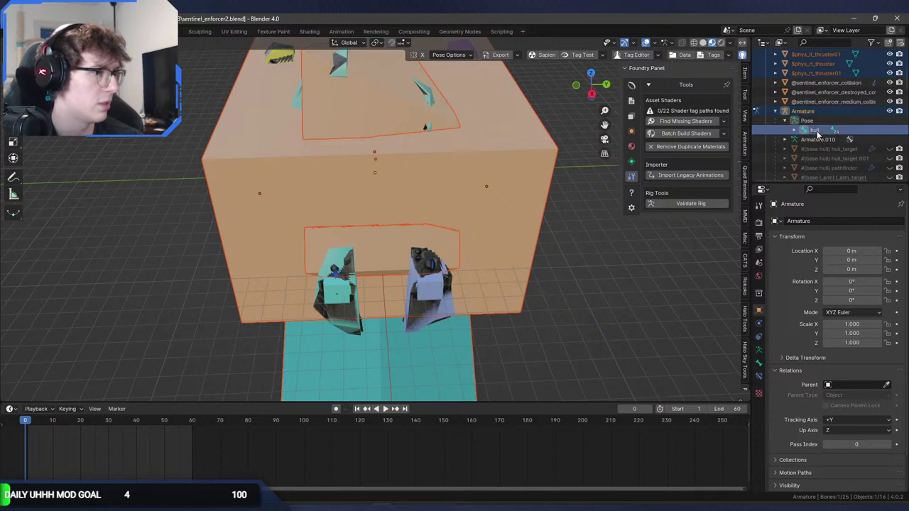
pyautogui.hotkey('ctrl', 'p')
pyautogui.click(375, 234)
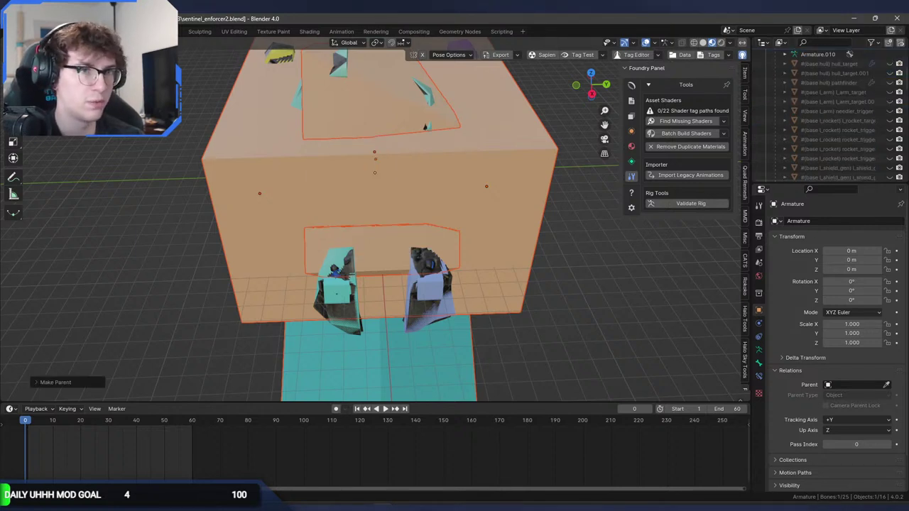
pyautogui.scroll(4, 808, 114)
pyautogui.click(822, 75)
pyautogui.keyDown('shift'); pyautogui.click(798, 93); pyautogui.keyUp('shift')
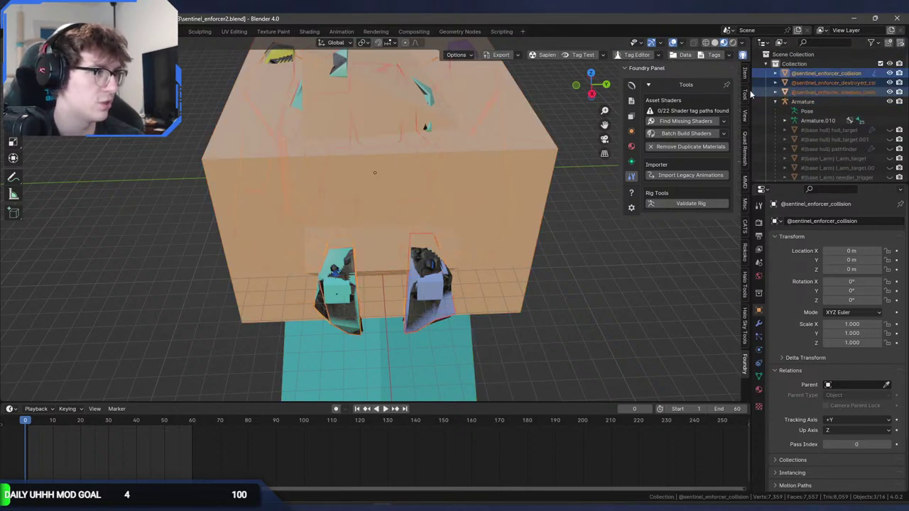
pyautogui.keyDown('ctrl'); pyautogui.click(803, 102); pyautogui.keyUp('ctrl')
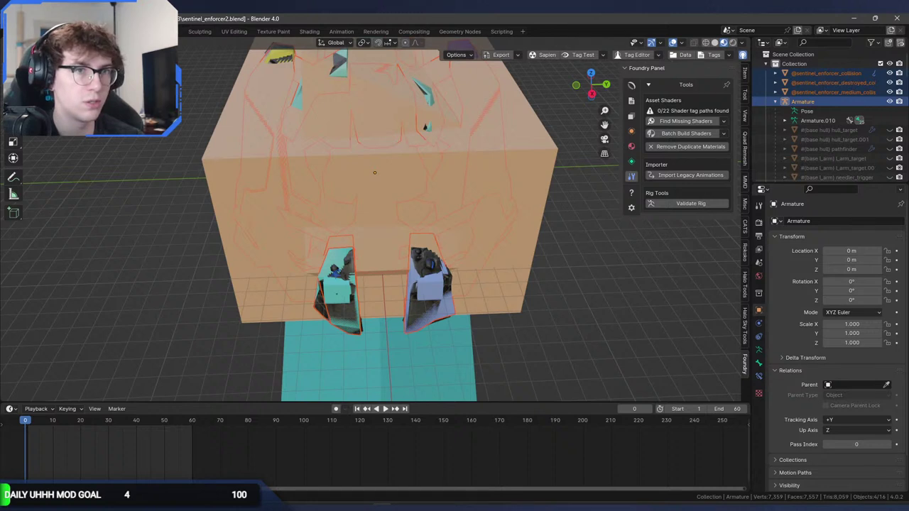
pyautogui.hotkey('ctrl', 'p')
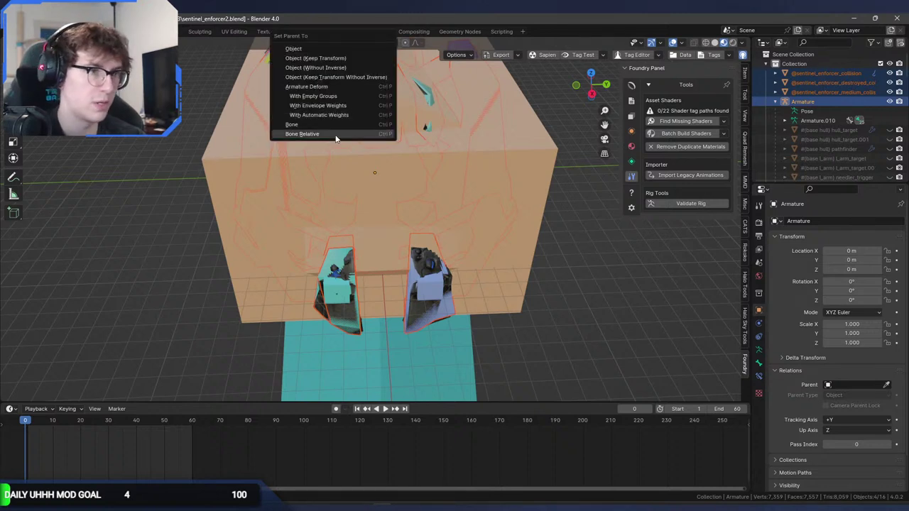
pyautogui.click(305, 50)
pyautogui.hotkey('alt', 'a')
pyautogui.scroll(-10, 864, 138)
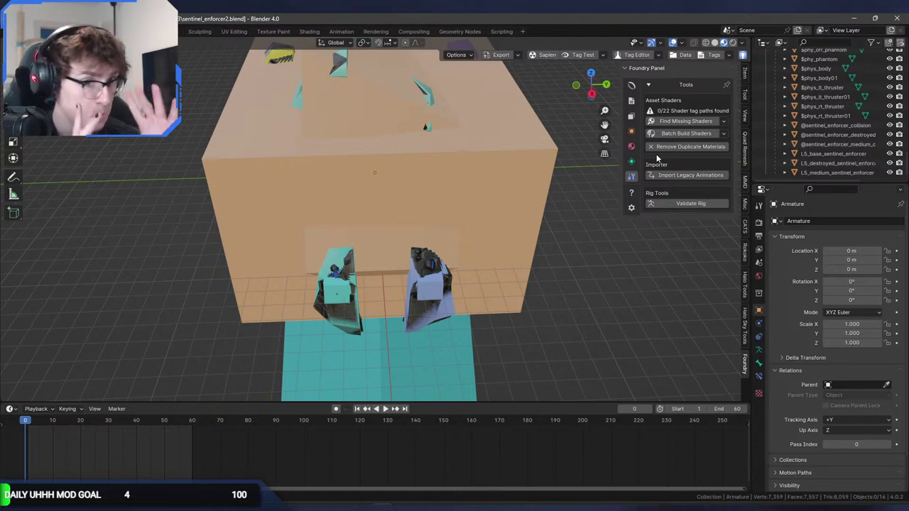
# Save the blend file and export the model as Halo Jointed Model Skeleton (JMS) for Halo 3, named sentinel_enforcer2.
pyautogui.moveTo(421, 125); pyautogui.dragTo(413, 102, button='middle')
pyautogui.hotkey('ctrl', 's')
pyautogui.click(27, 19)
pyautogui.moveTo(60, 179)
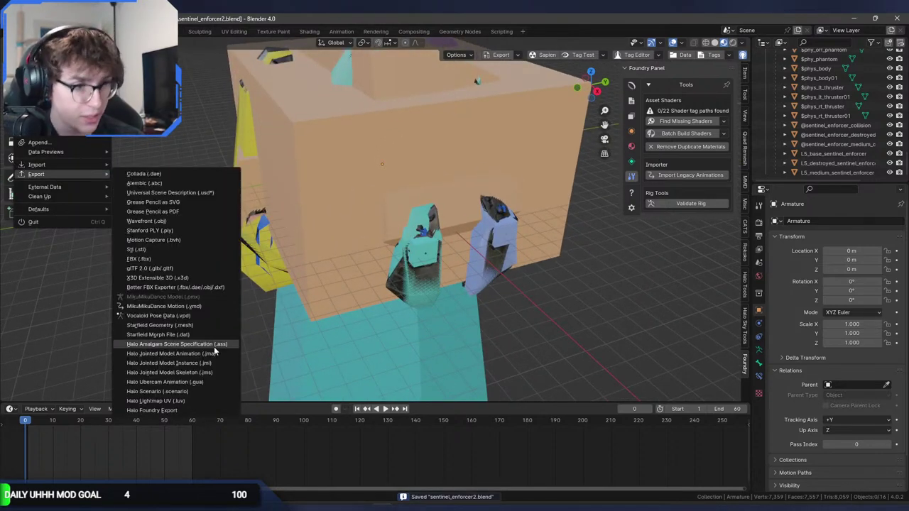
pyautogui.click(203, 372)
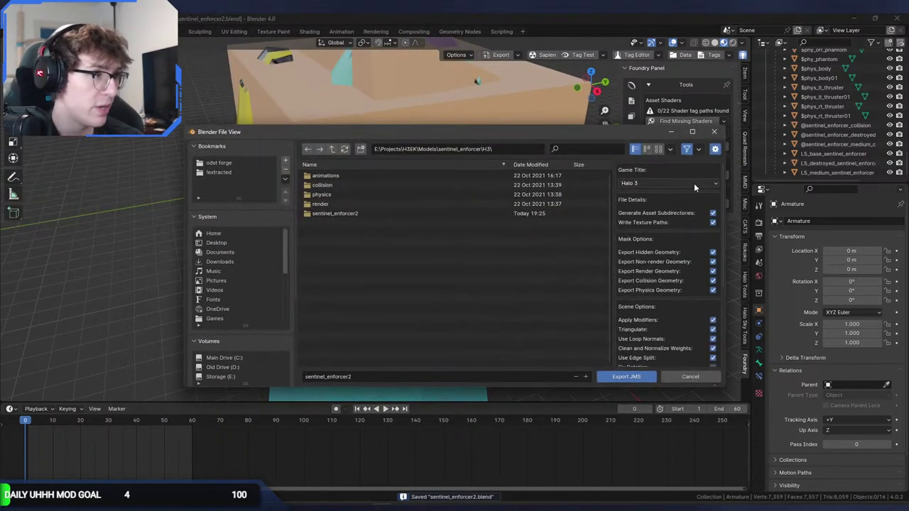
pyautogui.click(637, 382)
# Switch to File Explorer and check the exported folders in sentinel_enforcer2, including the contents of render.
pyautogui.click(326, 507)
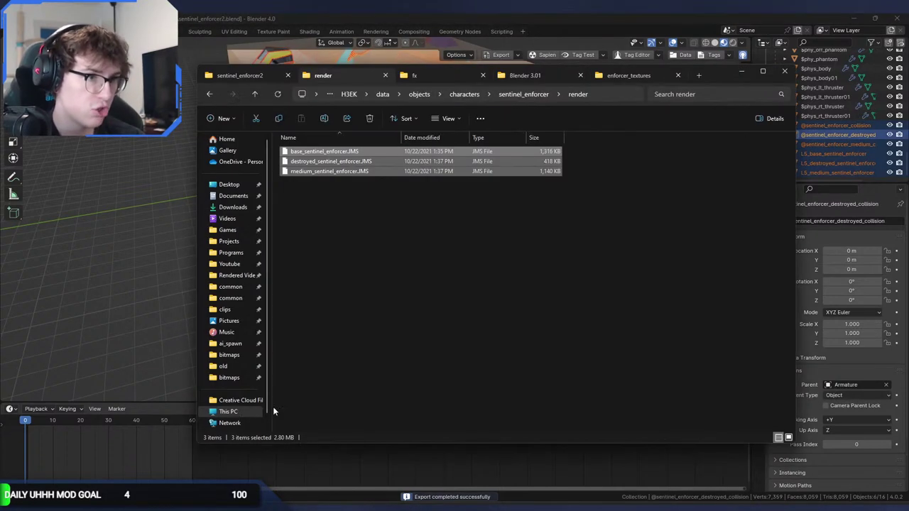
pyautogui.click(276, 78)
pyautogui.moveTo(358, 223); pyautogui.dragTo(305, 122)
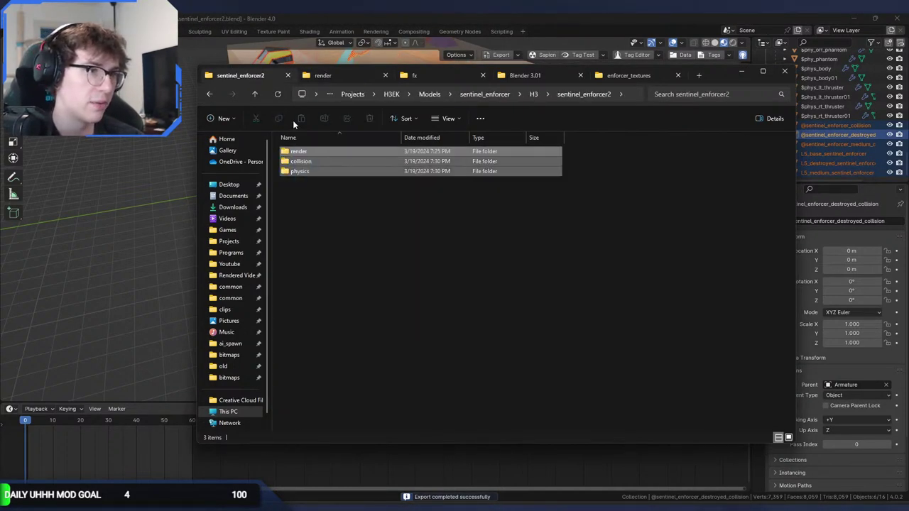
pyautogui.doubleClick(314, 151)
pyautogui.click(211, 96)
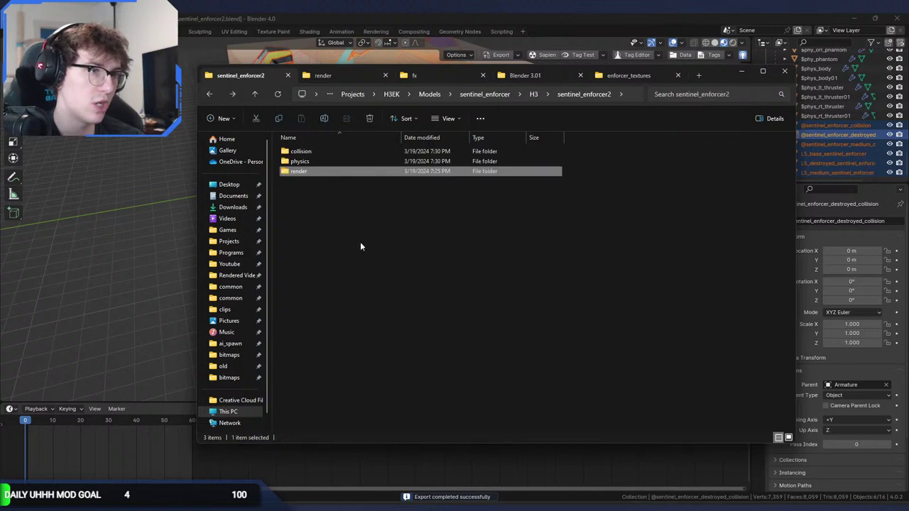
# Copy the collision, physics and render folders from sentinel_enforcer2, and open the sentinel_enforcer folder in the H3EK data objects\characters directory.
pyautogui.moveTo(359, 240); pyautogui.dragTo(306, 146)
pyautogui.click(327, 75)
pyautogui.click(210, 93)
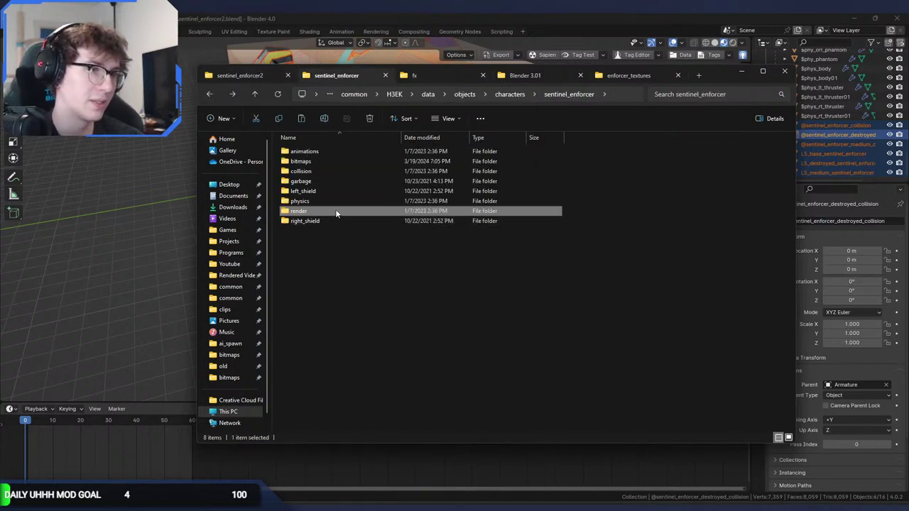
# Rename the existing folders as render2, physics2 and collision2, and paste the newly exported render, collision and physics folders beside them.
pyautogui.press('F2')
pyautogui.click(313, 212)
pyautogui.write('2')
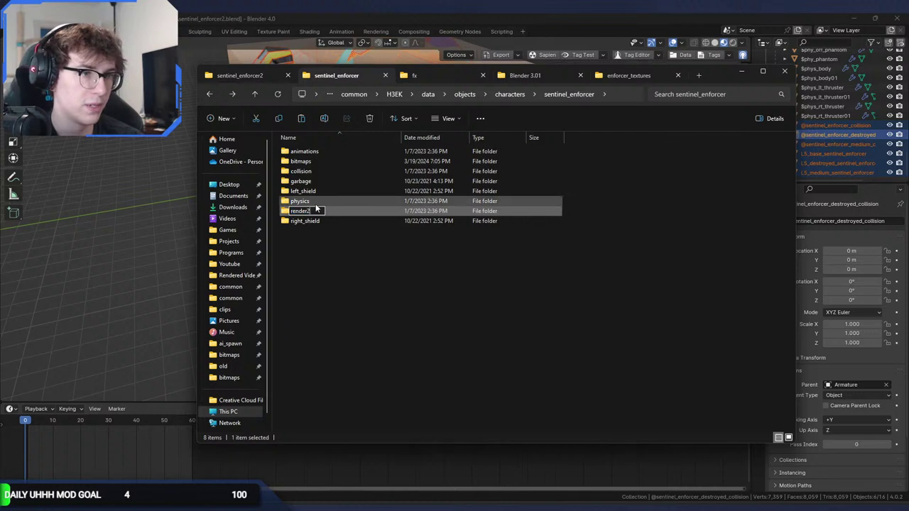
pyautogui.click(314, 203)
pyautogui.click(314, 203)
pyautogui.press('End')
pyautogui.write('2')
pyautogui.click(315, 171)
pyautogui.click(315, 171)
pyautogui.press('End')
pyautogui.write('2')
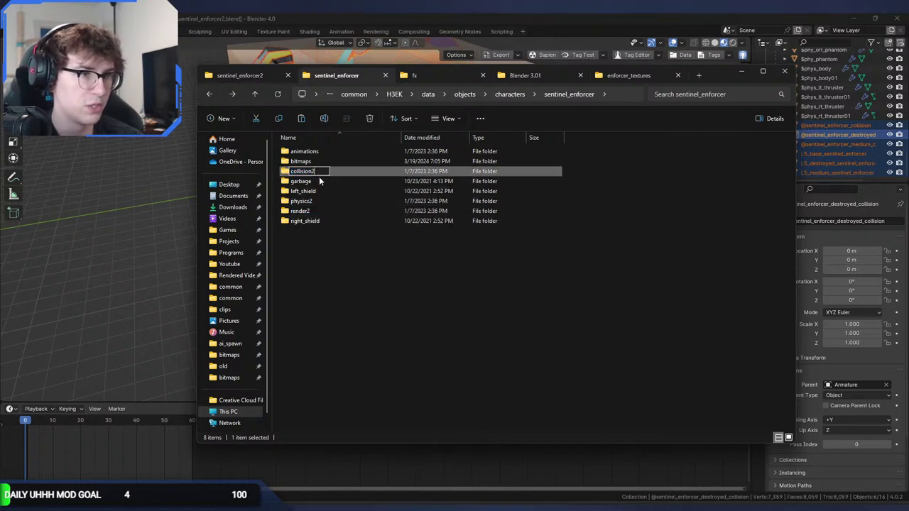
pyautogui.click(377, 272)
pyautogui.hotkey('ctrl', 'v')
# Switch to the command prompt and import the render model by running tool render objects\characters\sentinel_enforcer.
pyautogui.click(737, 510)
pyautogui.moveTo(0, 164); pyautogui.dragTo(735, 182)
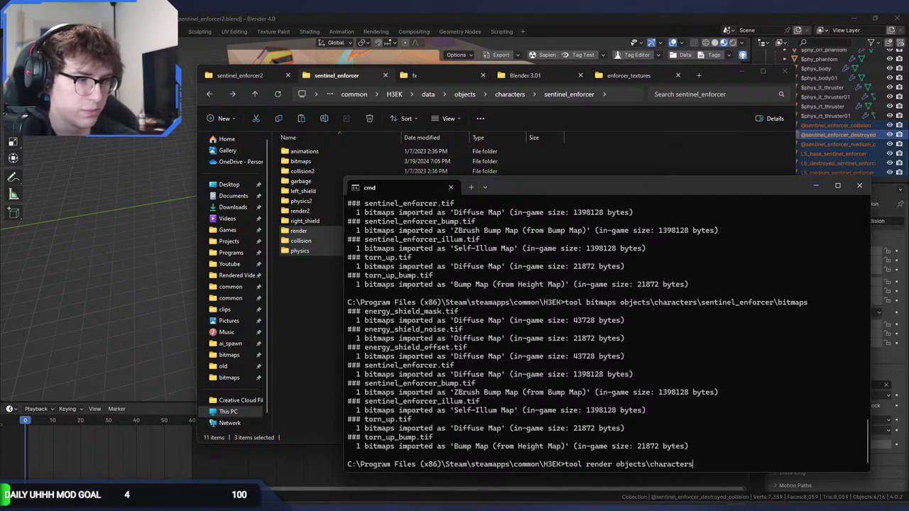
pyautogui.write('tinel_enforcer')
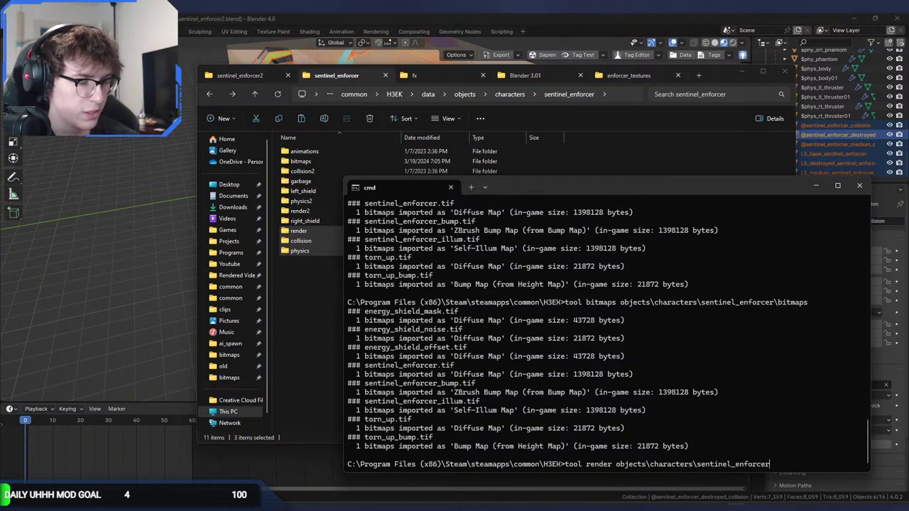
pyautogui.write('al')
pyautogui.press('Return')
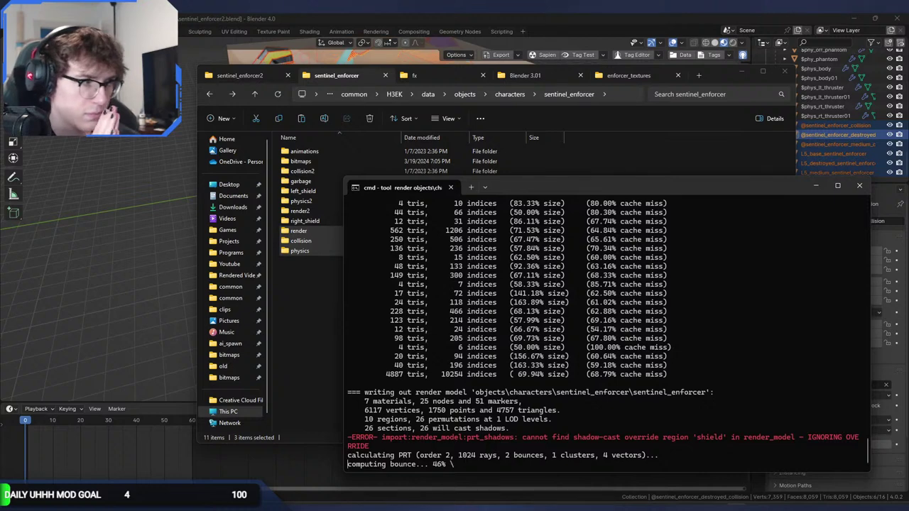
pyautogui.click(615, 17)
pyautogui.moveTo(506, 220); pyautogui.dragTo(519, 172, button='middle')
pyautogui.click(519, 172)
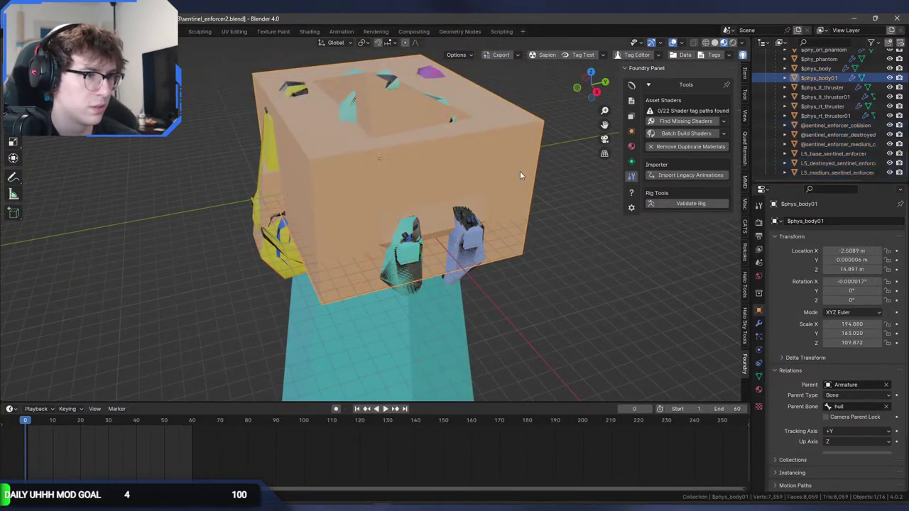
pyautogui.scroll(3, 901, 105)
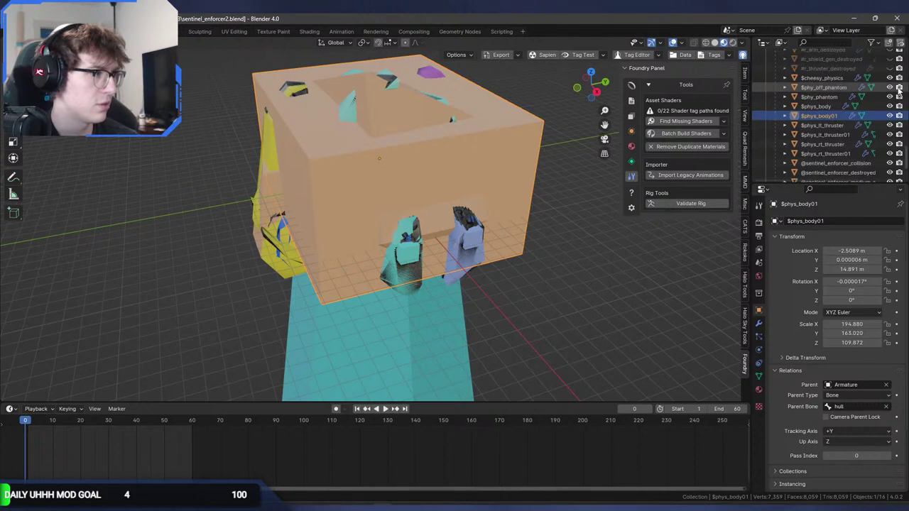
pyautogui.moveTo(891, 79); pyautogui.dragTo(889, 144)
pyautogui.scroll(-2, 890, 153)
pyautogui.click(889, 125)
pyautogui.moveTo(497, 174); pyautogui.dragTo(359, 179, button='middle')
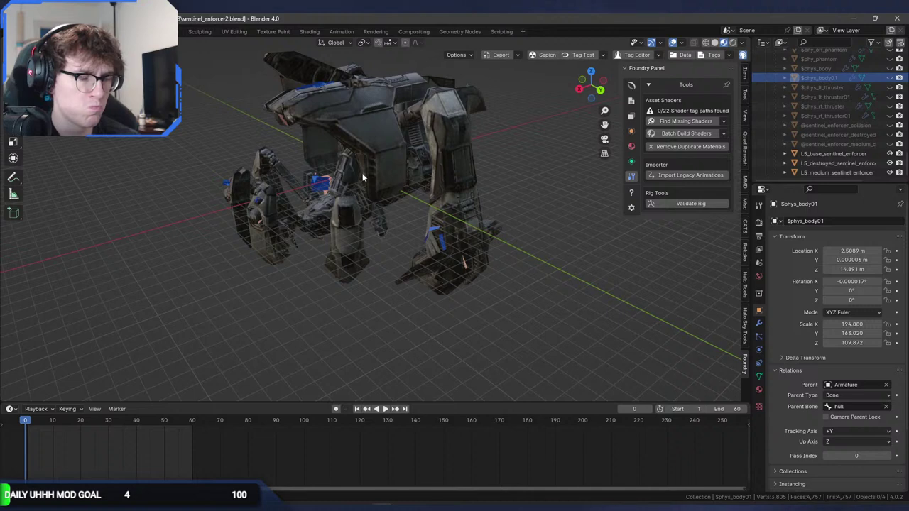
pyautogui.moveTo(359, 174); pyautogui.dragTo(468, 172, button='middle')
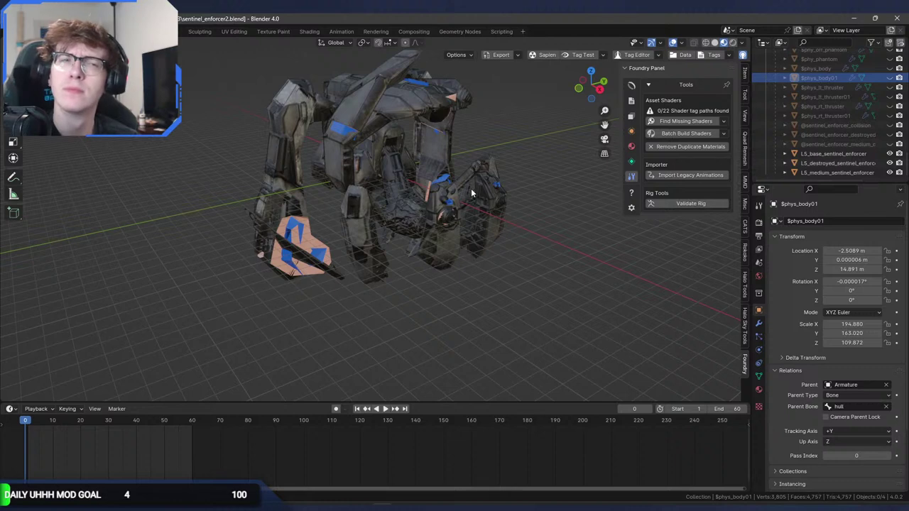
# Switch to H3 Sapien and examine the sentinel enforcer's body and arms in the level from close up.
pyautogui.click(626, 503)
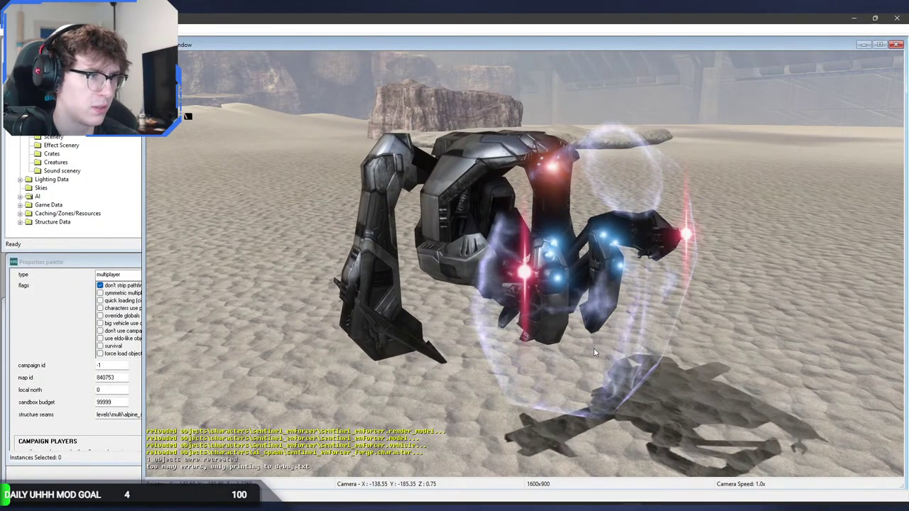
pyautogui.moveTo(590, 340); pyautogui.dragTo(620, 305, button='middle')
pyautogui.press('w')
pyautogui.press('a')
pyautogui.moveTo(185, 115); pyautogui.dragTo(187, 116, button='middle')
pyautogui.moveTo(577, 347); pyautogui.dragTo(187, 115, button='middle')
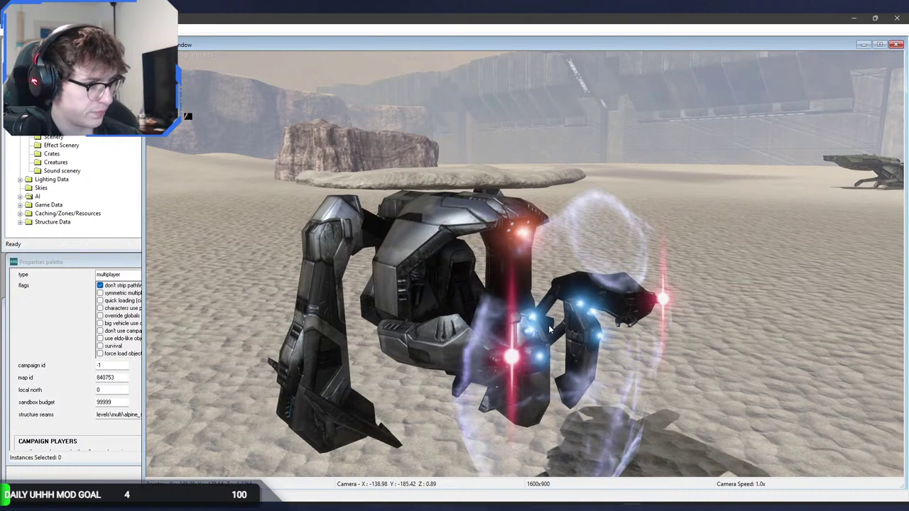
pyautogui.moveTo(549, 329); pyautogui.dragTo(550, 331, button='middle')
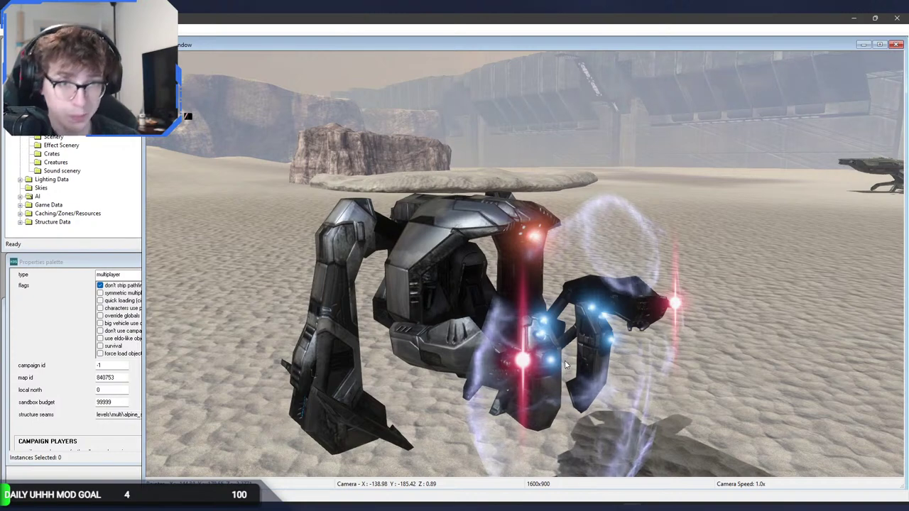
# Check the render import output in the command prompt, and return to H3 Sapien to view the enforcer from another angle.
pyautogui.click(618, 507)
pyautogui.hotkey('alt', 'Tab')
pyautogui.press('Up')
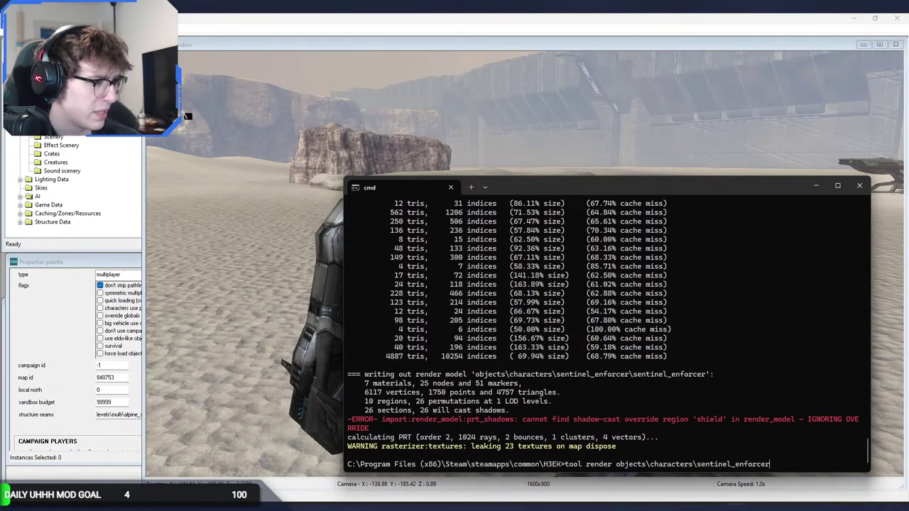
pyautogui.hotkey('alt', 'Tab')
pyautogui.moveTo(526, 233); pyautogui.dragTo(537, 245, button='middle')
pyautogui.press('d')
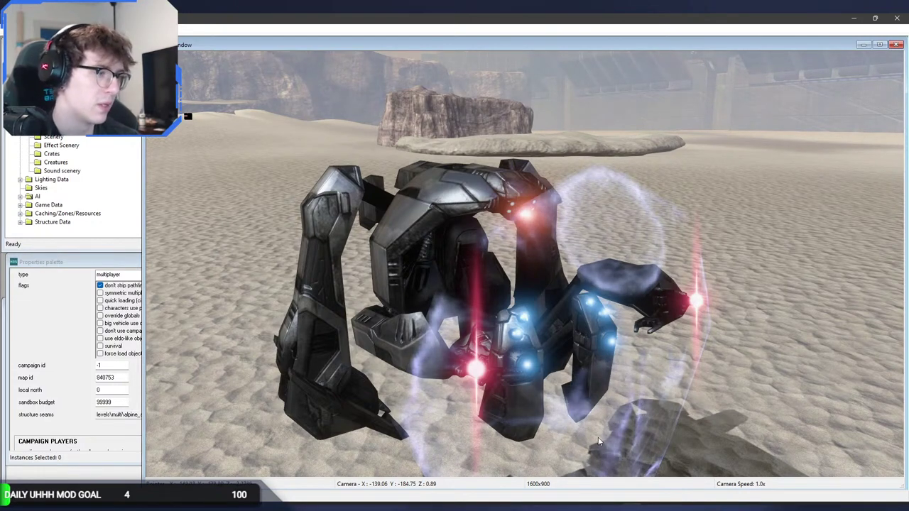
# Close the sentinel_enforcer.physics_model tags in both Guerilla windows, and open sentinel_enforcer.model in the Halo 2 one.
pyautogui.hotkey('alt', 'Tab')
pyautogui.moveTo(336, 59); pyautogui.dragTo(682, 43)
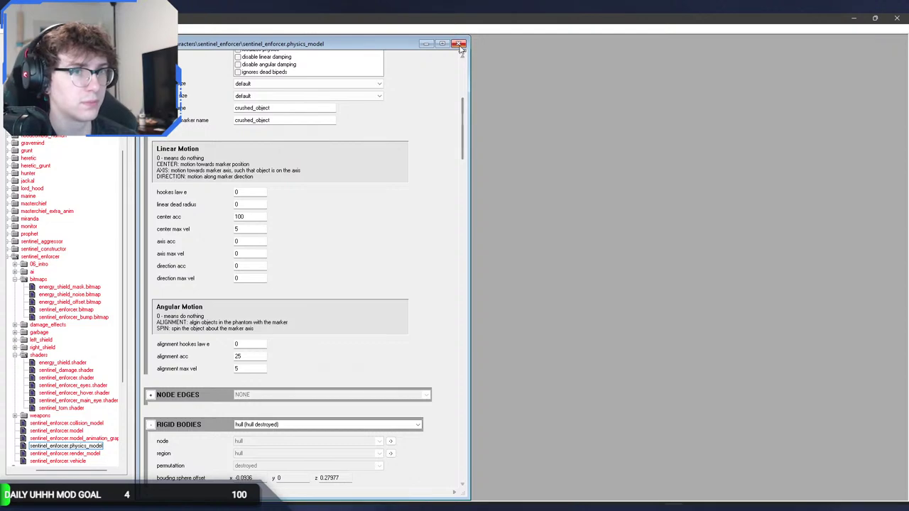
pyautogui.click(649, 507)
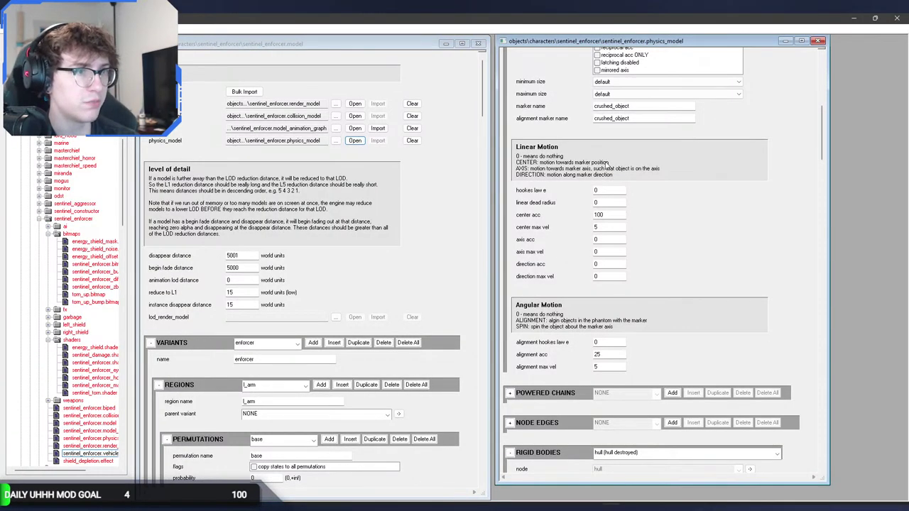
pyautogui.click(820, 41)
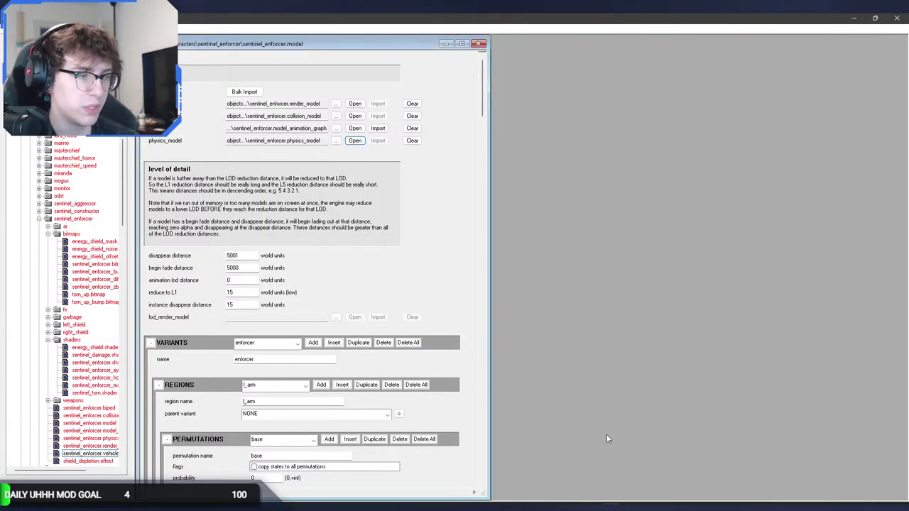
pyautogui.click(459, 44)
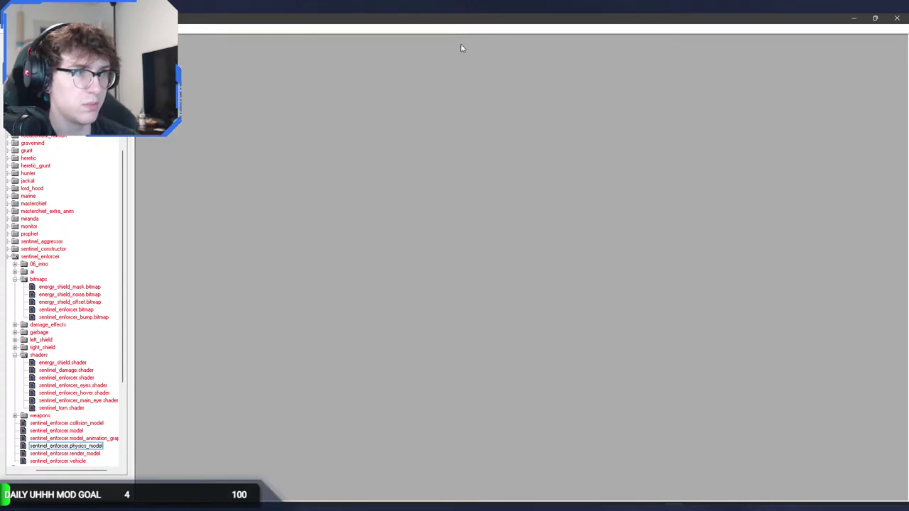
pyautogui.doubleClick(77, 431)
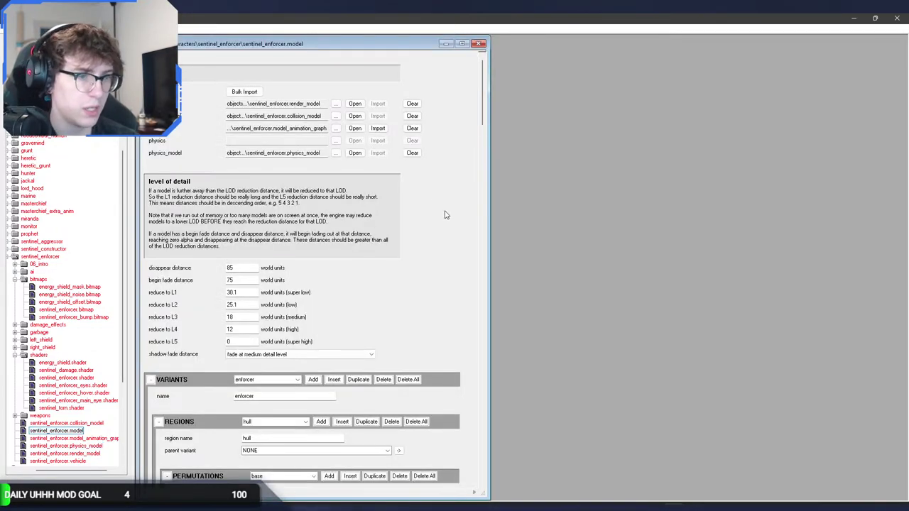
# Compare the damage states of the enforcer variant's base permutations between the Halo 2 and Halo 3 sentinel_enforcer.model tags.
pyautogui.scroll(-3, 442, 206)
pyautogui.click(277, 339)
pyautogui.click(278, 349)
pyautogui.click(275, 392)
pyautogui.scroll(-3, 191, 393)
pyautogui.hotkey('alt', 'Tab')
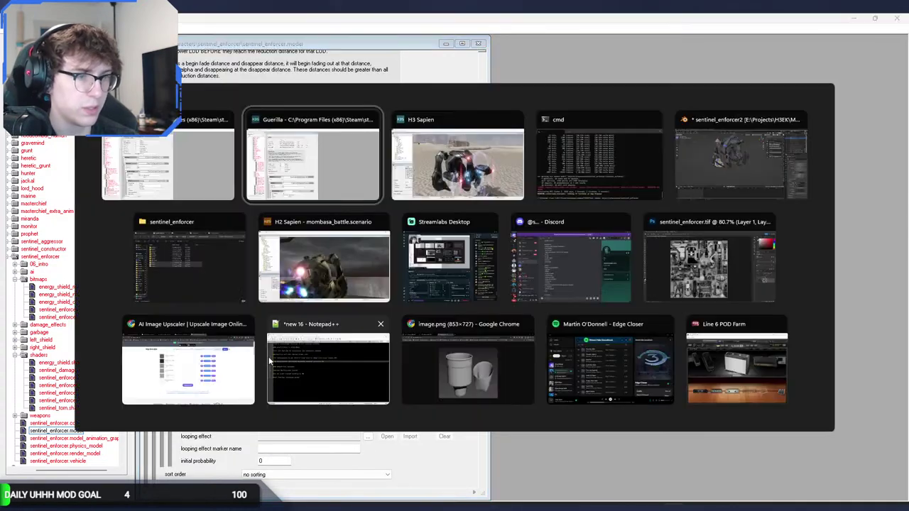
pyautogui.scroll(-9, 363, 357)
pyautogui.click(286, 312)
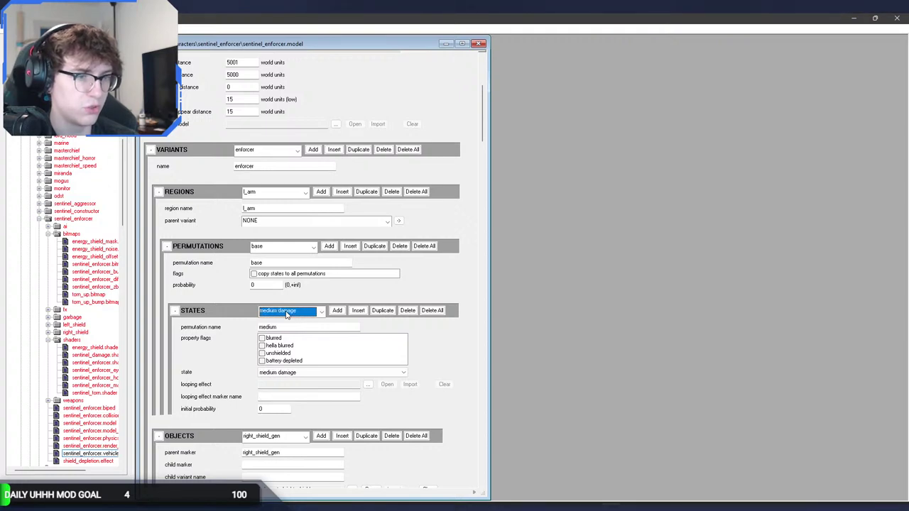
pyautogui.hotkey('alt', 'Tab')
pyautogui.click(288, 370)
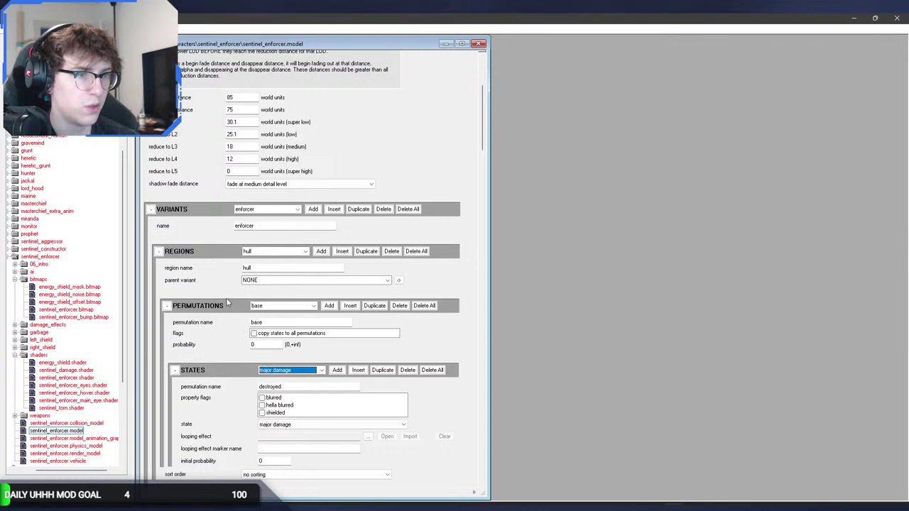
pyautogui.hotkey('alt', 'Tab')
pyautogui.click(289, 311)
pyautogui.click(281, 327)
# Review the damage sections and instant responses in the Halo 3 sentinel_enforcer.model tag, including the main_eye section.
pyautogui.scroll(1, 288, 315)
pyautogui.scroll(-4, 200, 339)
pyautogui.scroll(-2, 202, 337)
pyautogui.click(281, 143)
pyautogui.click(279, 147)
pyautogui.scroll(-9, 198, 252)
pyautogui.click(264, 292)
pyautogui.click(265, 300)
pyautogui.scroll(-6, 222, 305)
pyautogui.click(281, 283)
pyautogui.click(277, 294)
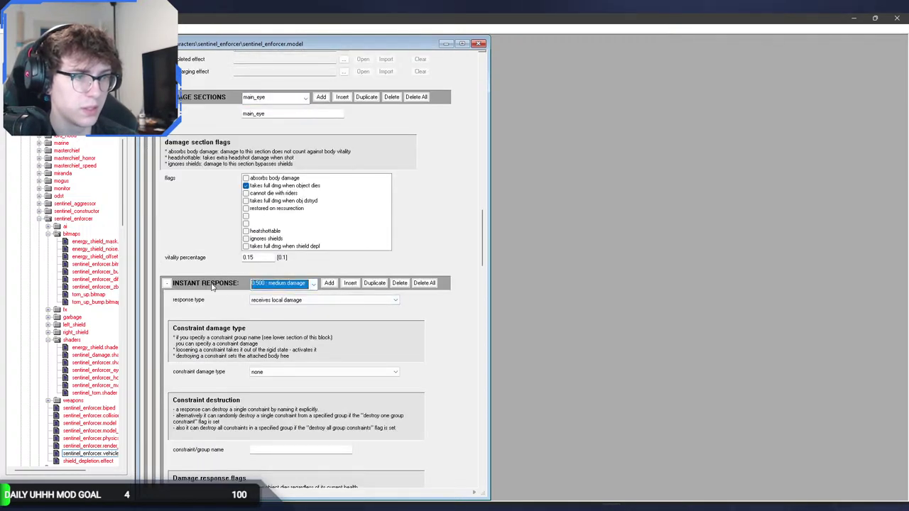
pyautogui.scroll(-12, 201, 287)
# Switch to H3 Sapien, playtest the enforcer by shooting and boarding it, and return to the editor camera.
pyautogui.hotkey('alt', 'Tab')
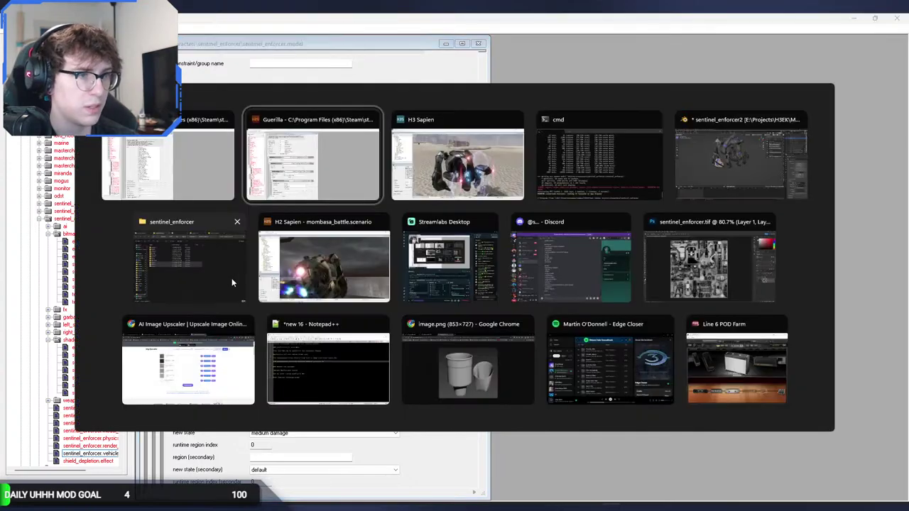
pyautogui.press('Tab')
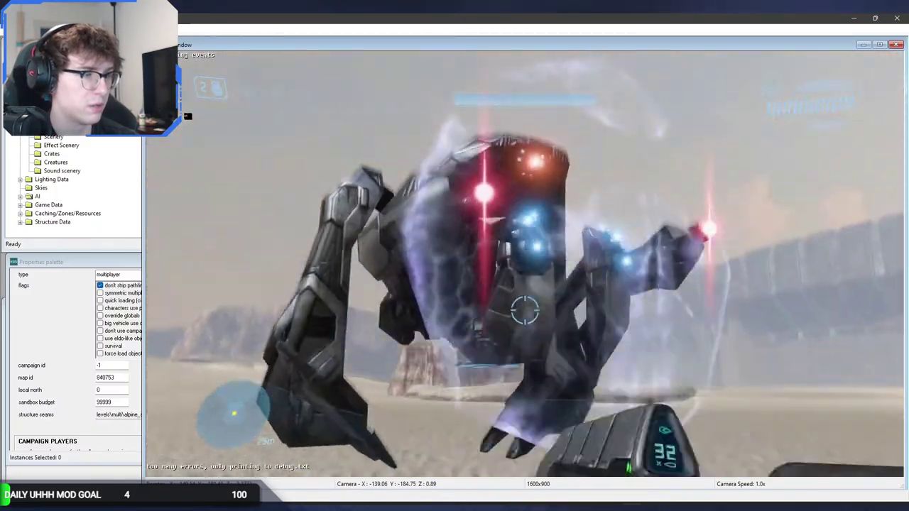
pyautogui.click(526, 310)
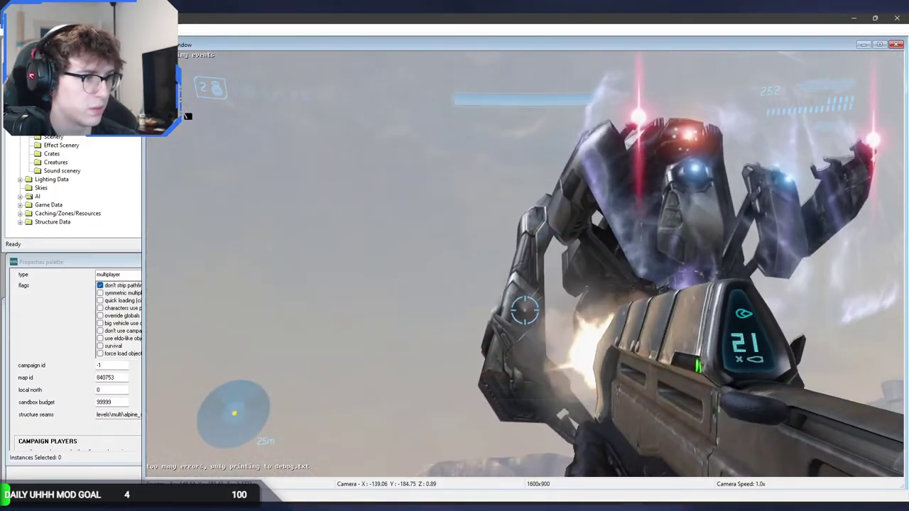
pyautogui.press('r')
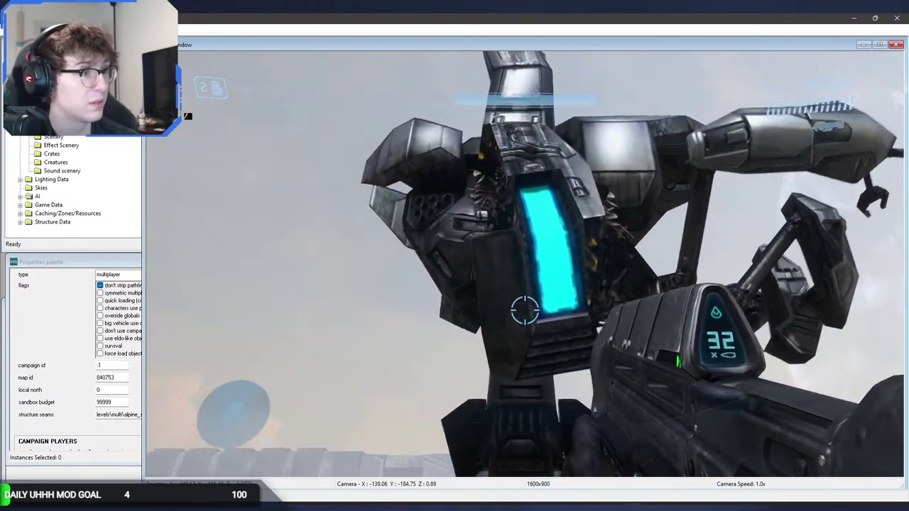
pyautogui.press('e')
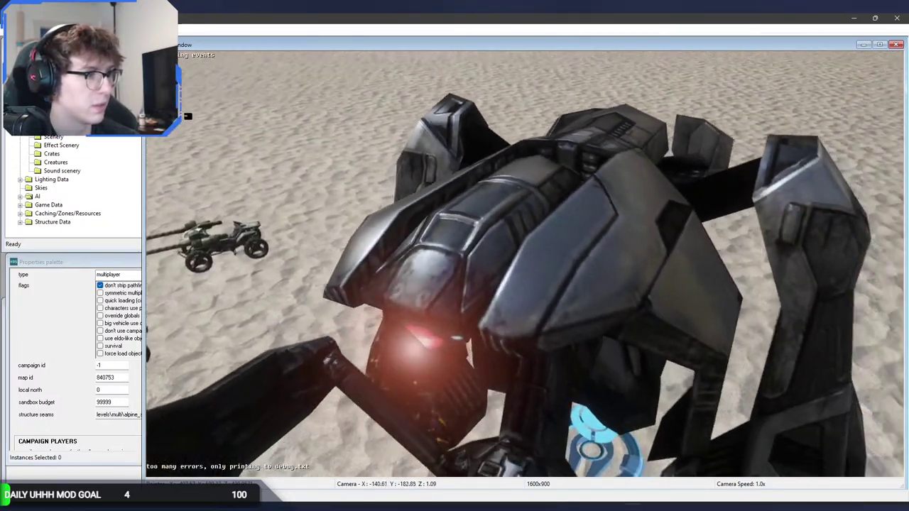
pyautogui.hotkey('shift', 'Tab')
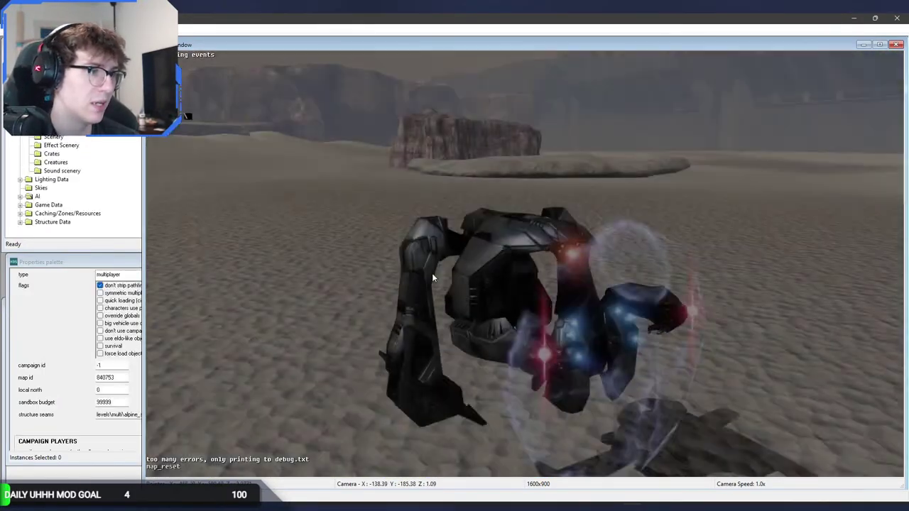
# Frame the whole enforcer from the side in the game view and take a screenshot of that view.
pyautogui.moveTo(433, 278); pyautogui.dragTo(477, 311, button='middle')
pyautogui.press('w')
pyautogui.press('r')
pyautogui.press('ctrl+Print')
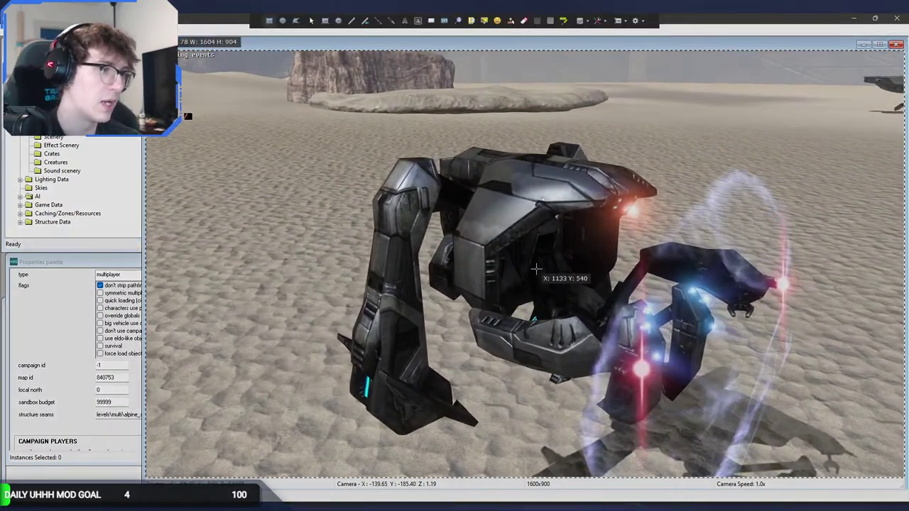
pyautogui.click(537, 270)
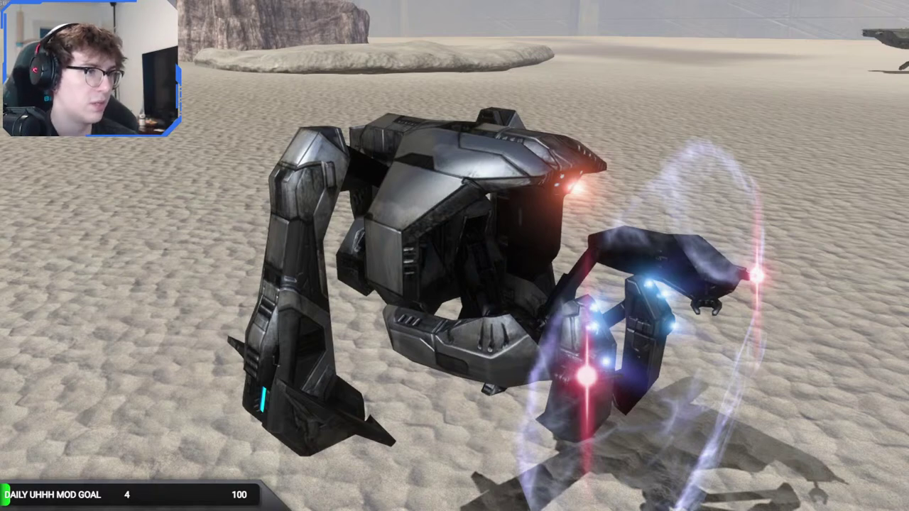
# Compare the enforcer screenshots in the image viewer, flipping back and forth between them.
pyautogui.moveTo(248, 124); pyautogui.dragTo(311, 102, button='middle')
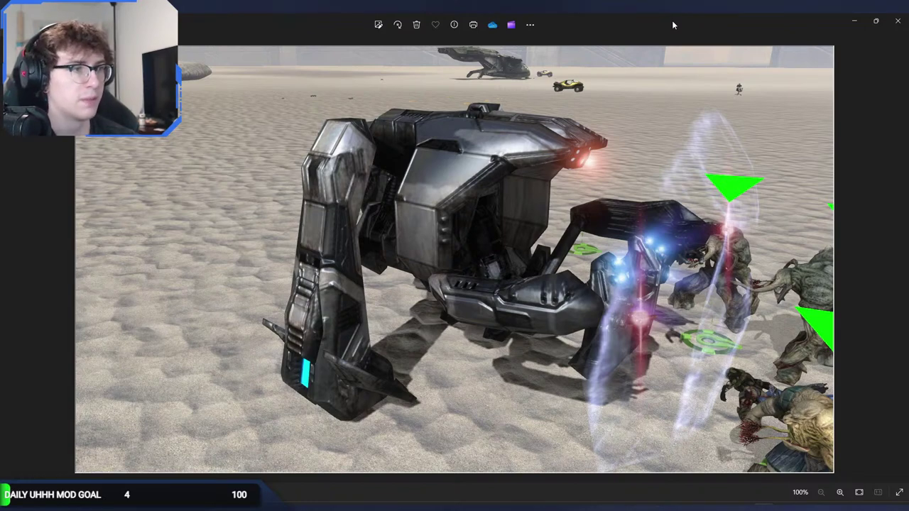
pyautogui.press('Right')
pyautogui.press('Left')
pyautogui.press('Right')
pyautogui.press('Left')
pyautogui.press('Right')
pyautogui.press('Left')
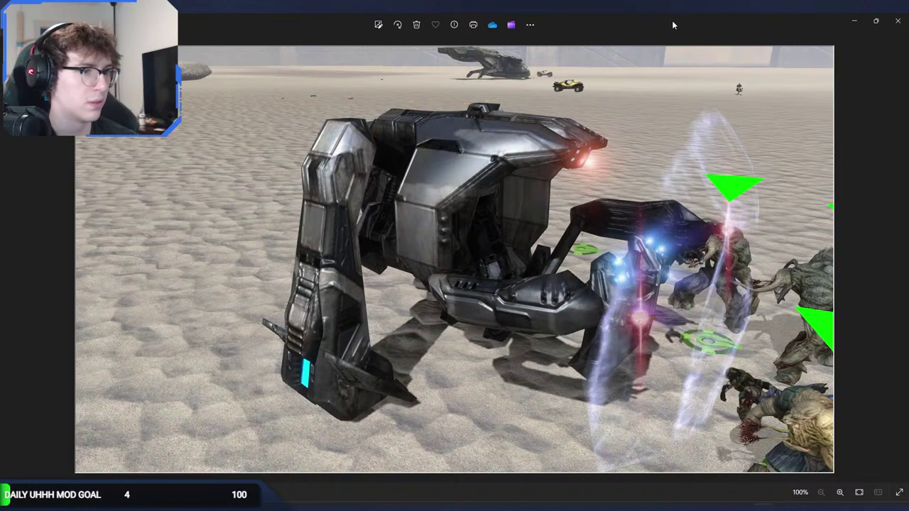
pyautogui.press('Left')
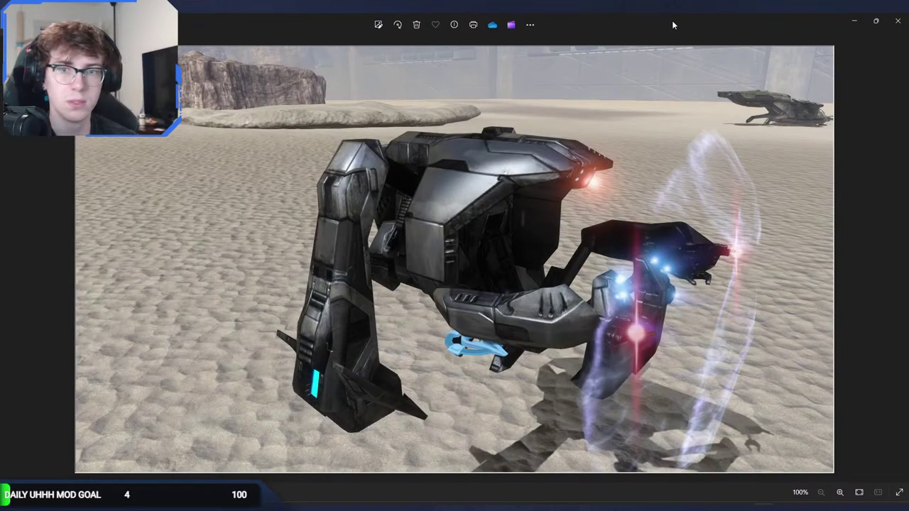
# Compare the enforcer's shape and pose between the two side-view screenshots, and close the image viewer and the 2024-03 folder.
pyautogui.press('Left')
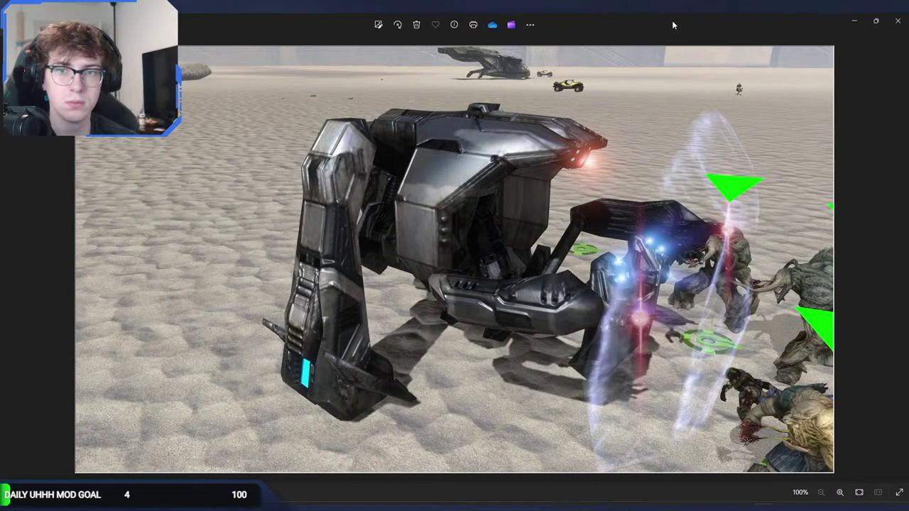
pyautogui.press('Left')
pyautogui.press('Left')
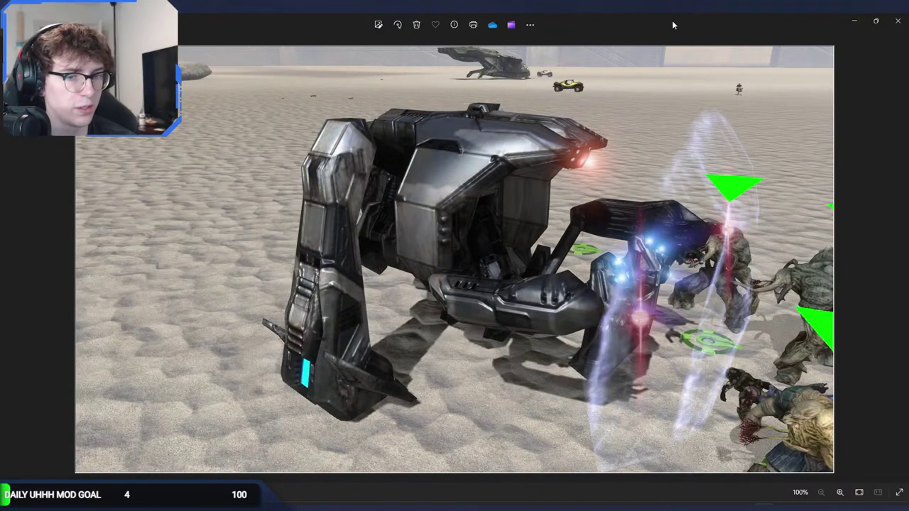
pyautogui.press('Right')
pyautogui.press('Left')
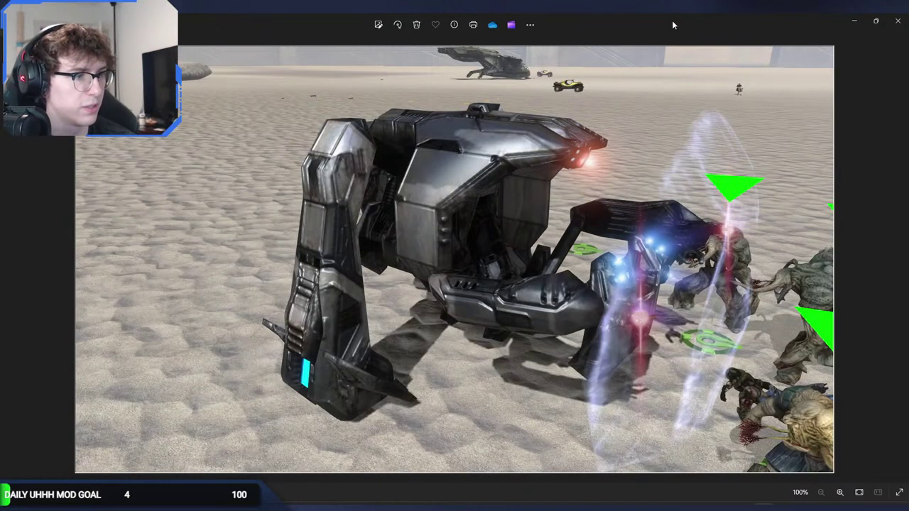
pyautogui.press('Right')
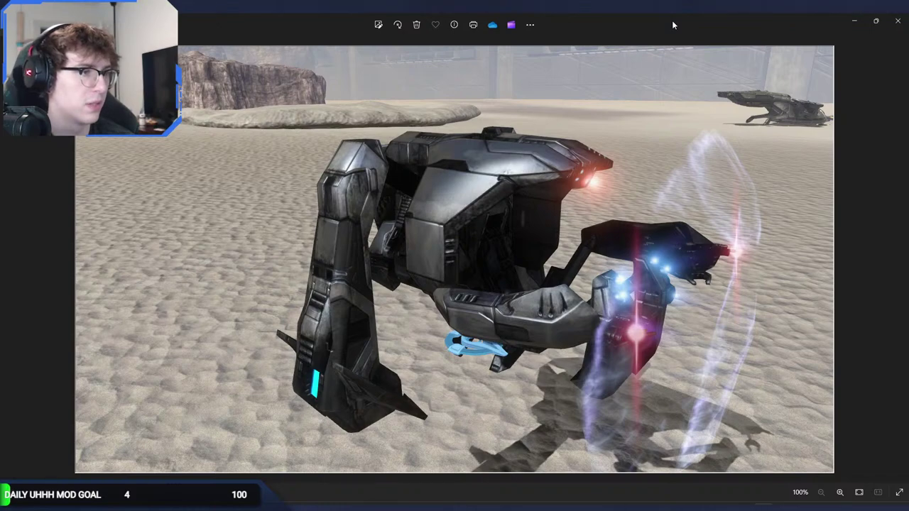
pyautogui.press('Left')
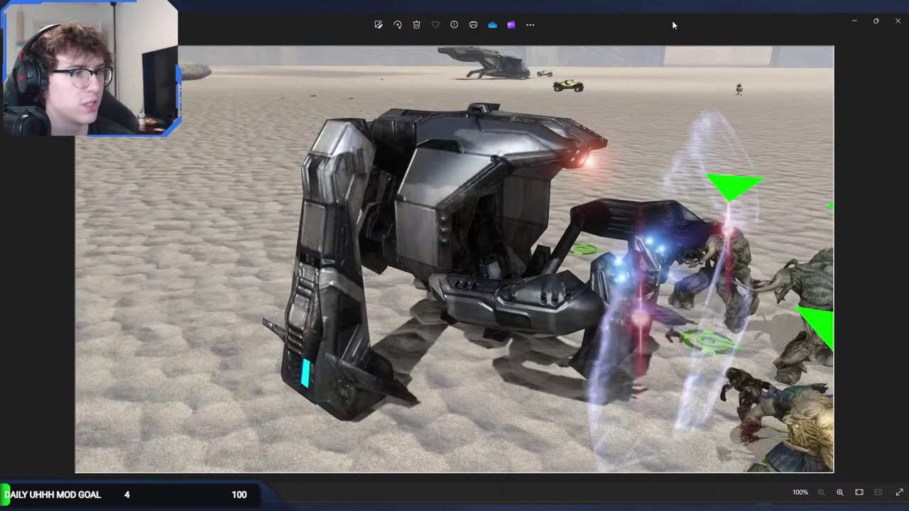
pyautogui.press('Right')
pyautogui.press('Left')
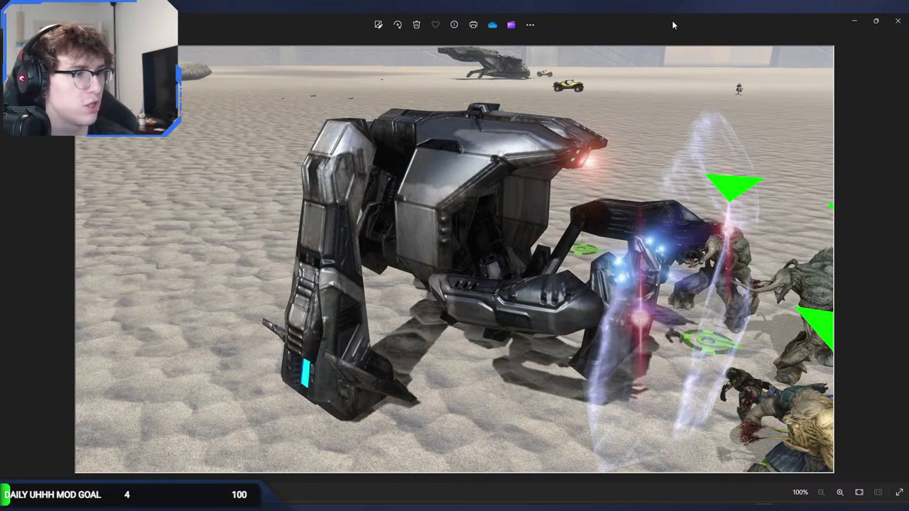
pyautogui.press('Right')
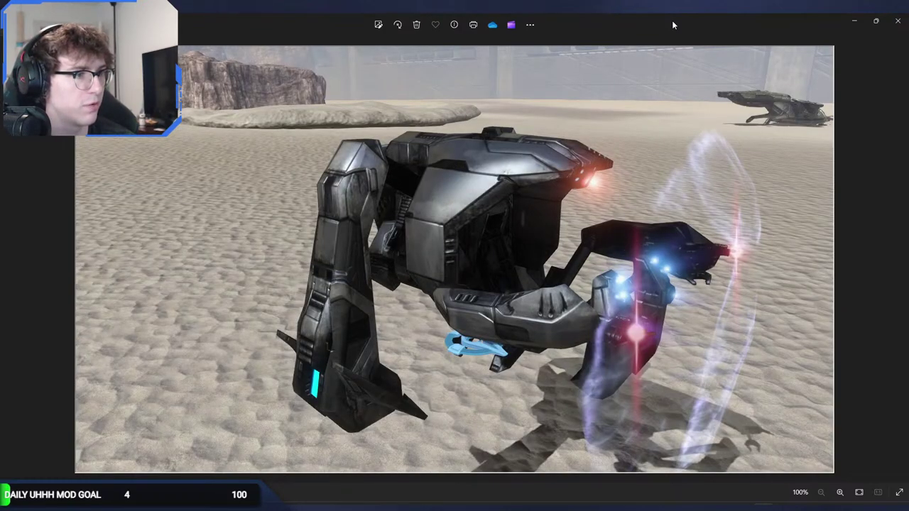
pyautogui.press('Left')
pyautogui.press('Right')
pyautogui.press('Left')
pyautogui.press('Right')
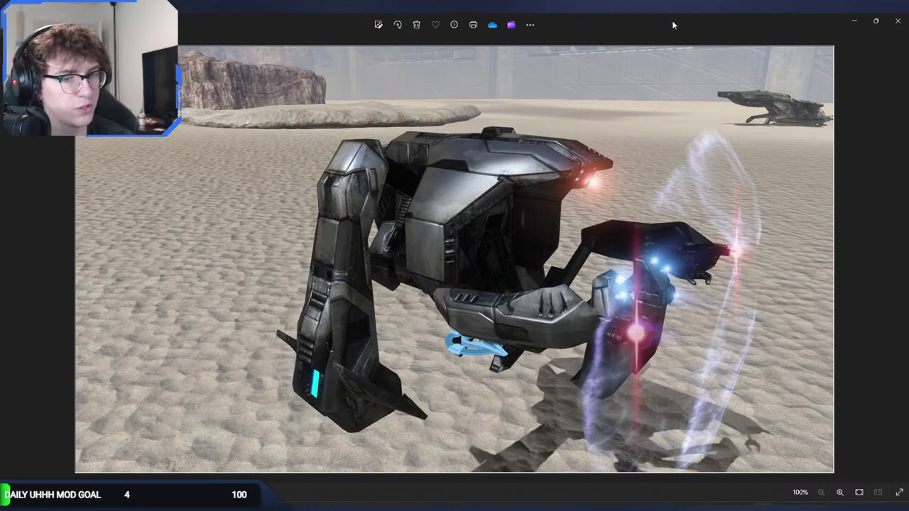
pyautogui.press('Left')
pyautogui.press('Right')
pyautogui.press('Left')
pyautogui.press('Right')
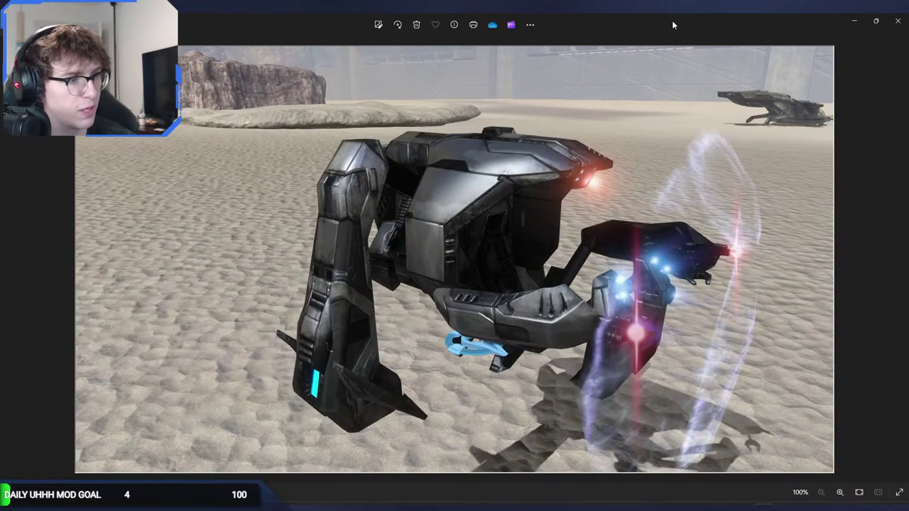
pyautogui.press('Left')
pyautogui.press('Right')
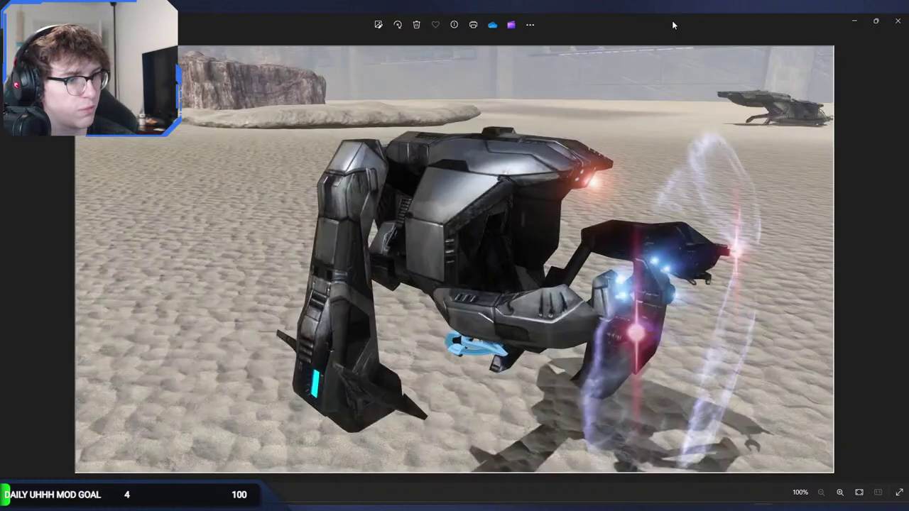
pyautogui.press('Left')
pyautogui.press('Right')
pyautogui.press('Left')
pyautogui.press('Right')
pyautogui.press('Left')
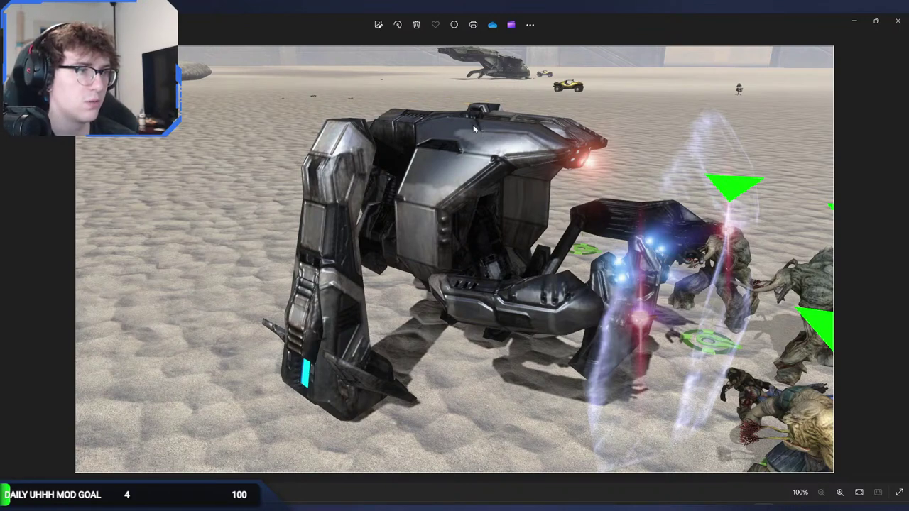
pyautogui.press('Right')
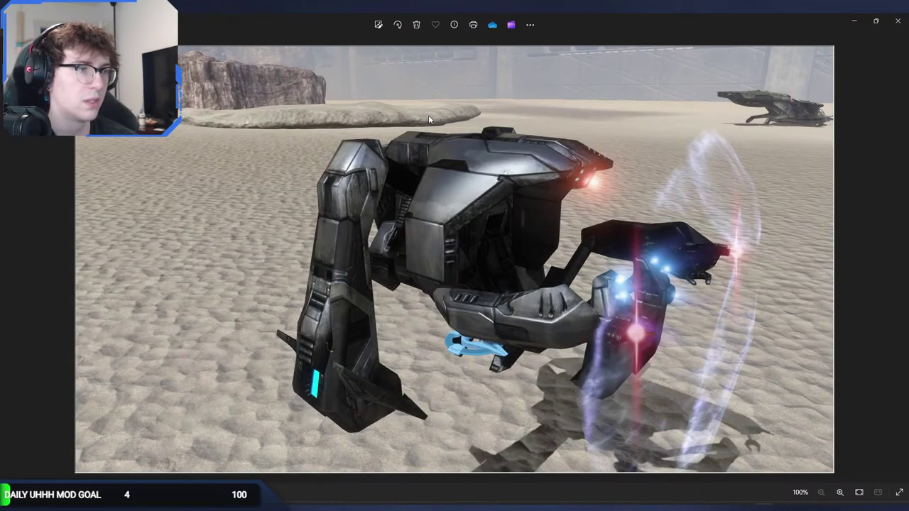
pyautogui.press('Right')
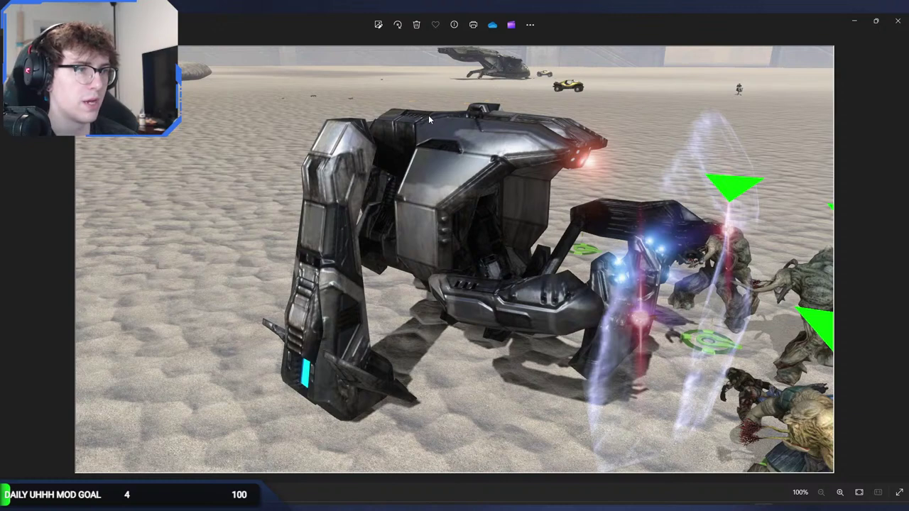
pyautogui.press('Right')
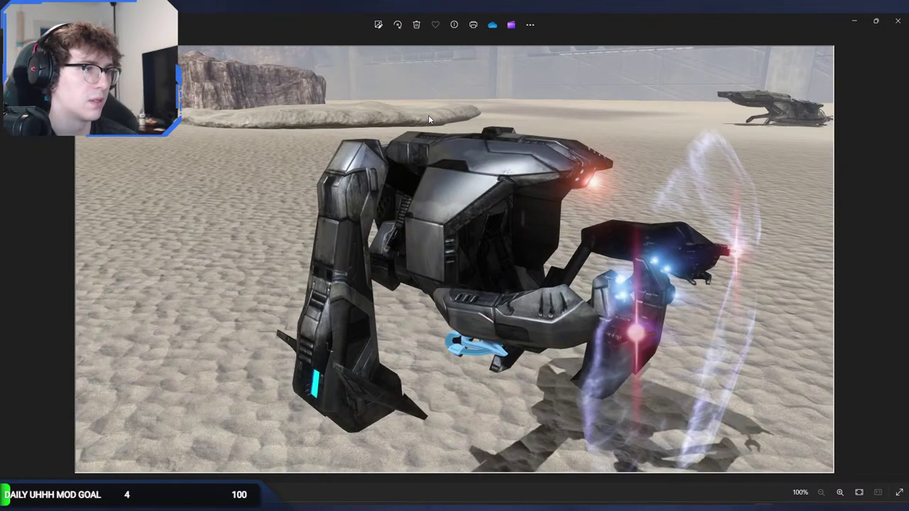
pyautogui.press('Right')
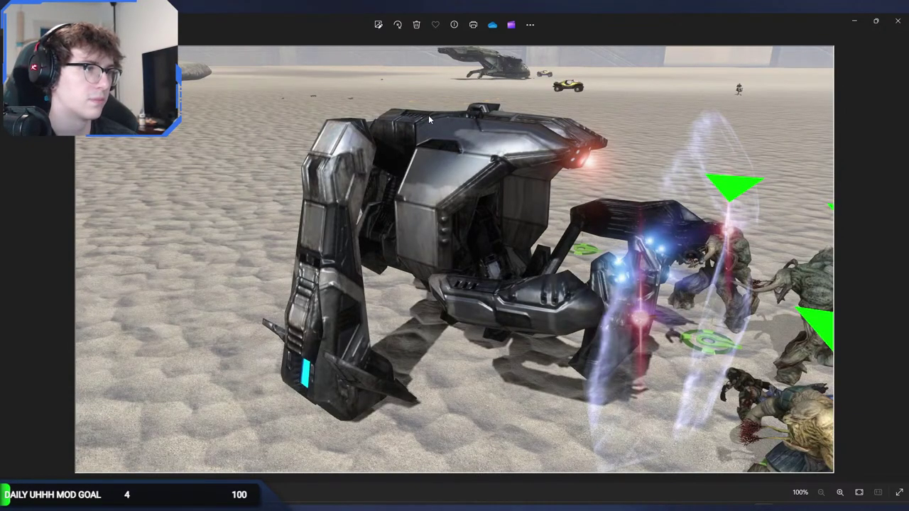
pyautogui.press('Left')
pyautogui.press('Right')
pyautogui.press('Left')
pyautogui.press('Right')
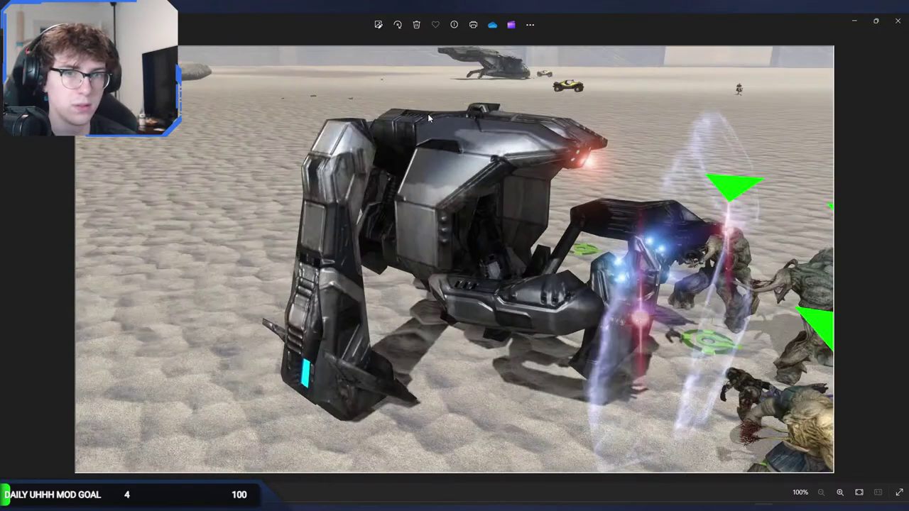
pyautogui.press('Left')
pyautogui.press('Right')
pyautogui.press('Left')
pyautogui.press('Right')
pyautogui.press('Left')
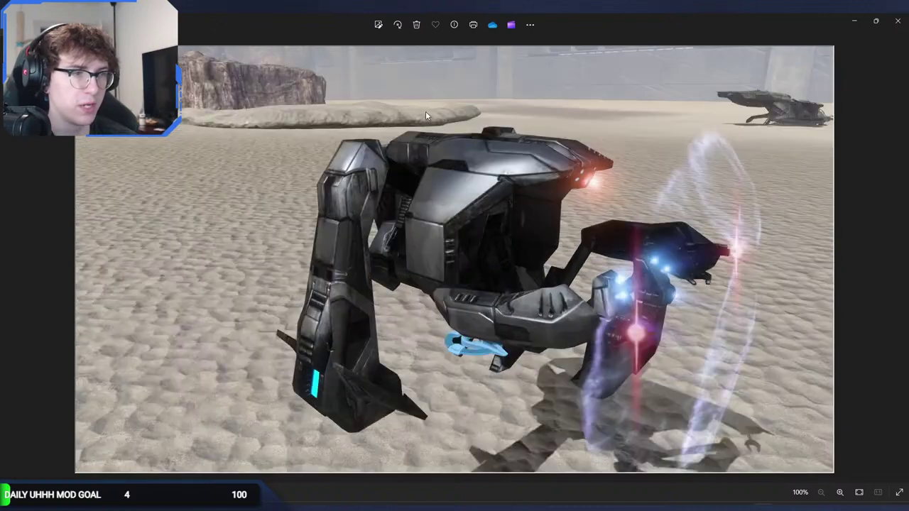
pyautogui.press('Right')
pyautogui.press('Left')
pyautogui.press('Right')
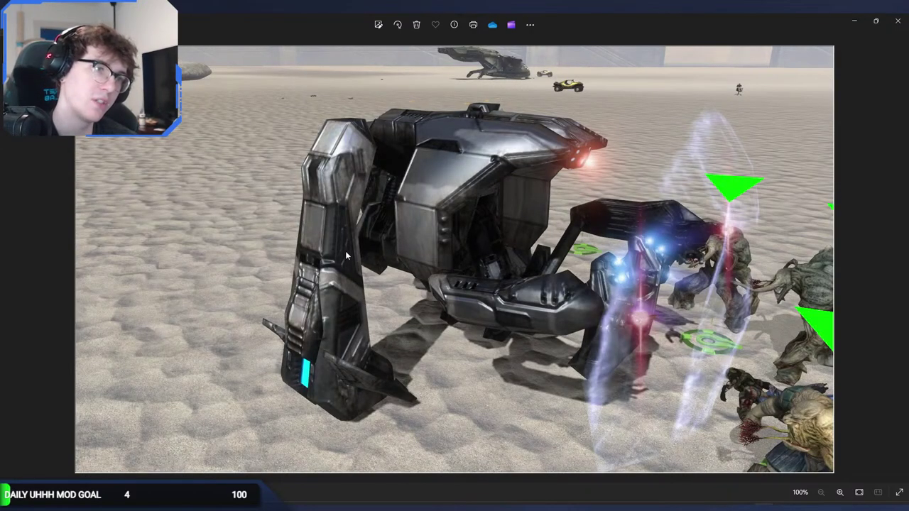
pyautogui.press('Left')
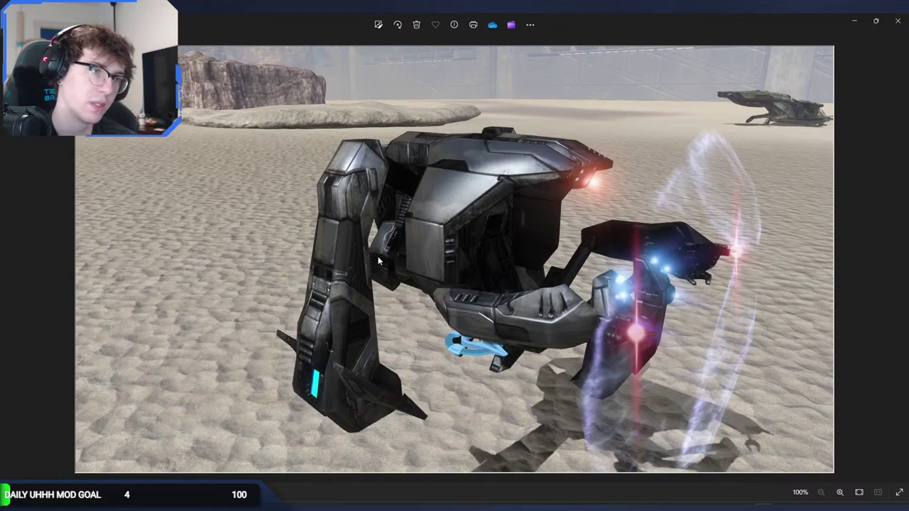
pyautogui.press('Right')
pyautogui.press('Left')
pyautogui.press('Right')
pyautogui.press('Left')
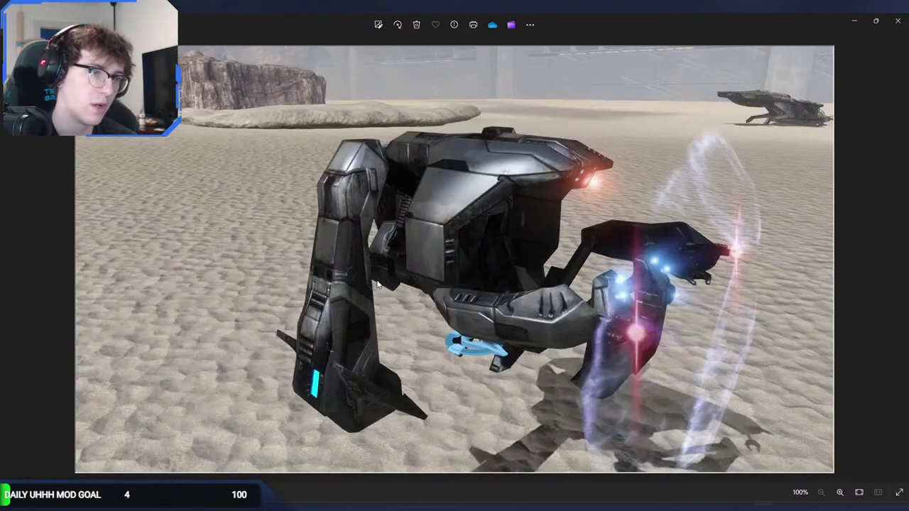
pyautogui.press('Right')
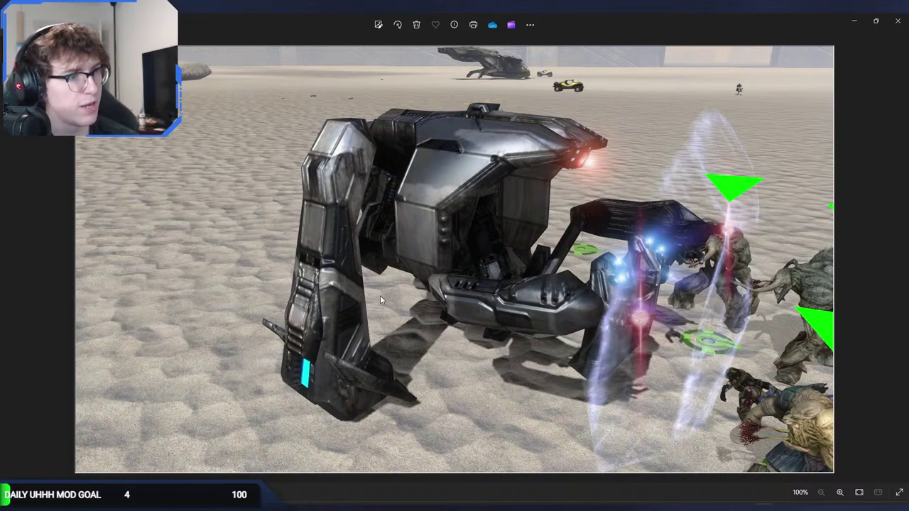
pyautogui.press('Left')
pyautogui.press('Right')
pyautogui.press('Left')
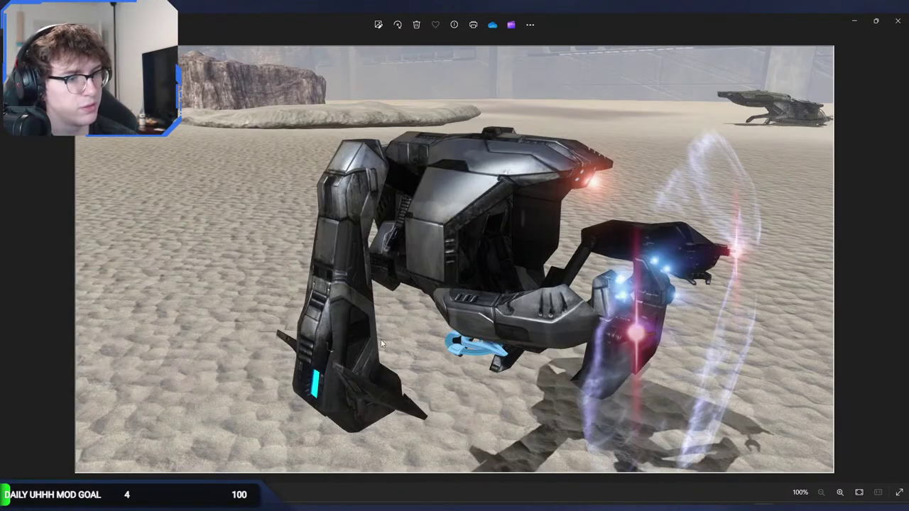
pyautogui.press('Right')
pyautogui.press('Left')
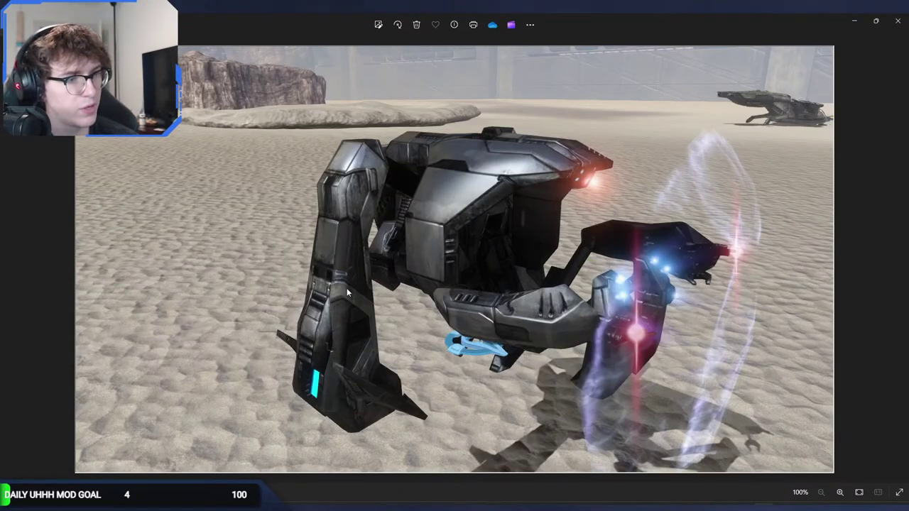
pyautogui.press('Right')
pyautogui.press('Left')
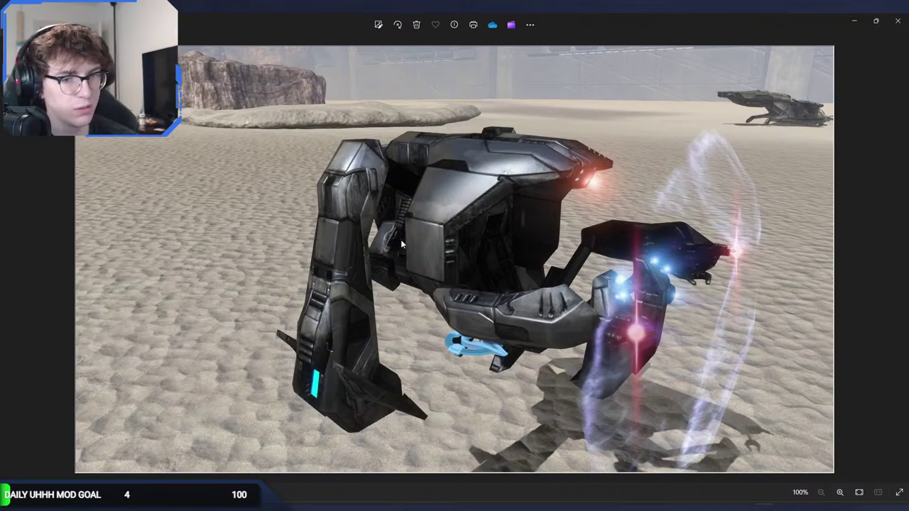
pyautogui.click(898, 21)
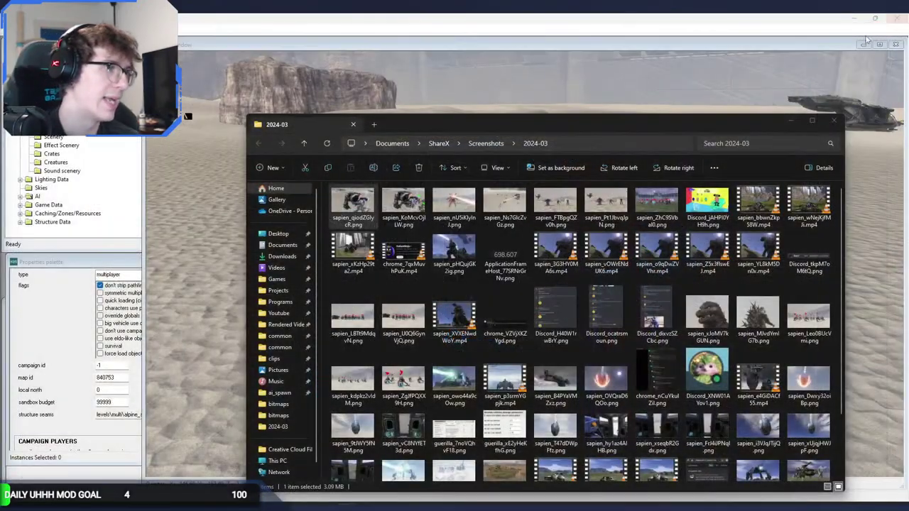
pyautogui.click(834, 122)
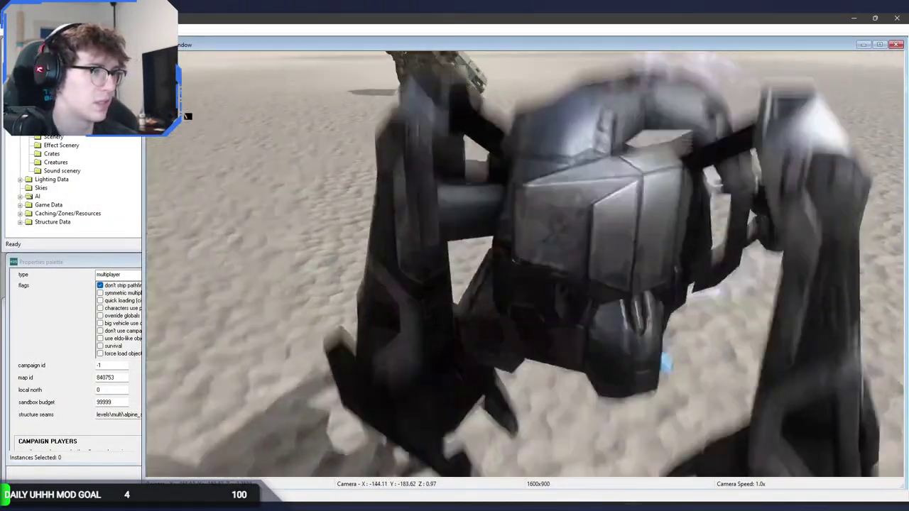
# Examine the enforcer in the Sapien game view from behind, from below and from the front.
pyautogui.moveTo(524, 264); pyautogui.dragTo(462, 194, button='middle')
pyautogui.press('s')
pyautogui.moveTo(668, 196); pyautogui.dragTo(620, 190, button='middle')
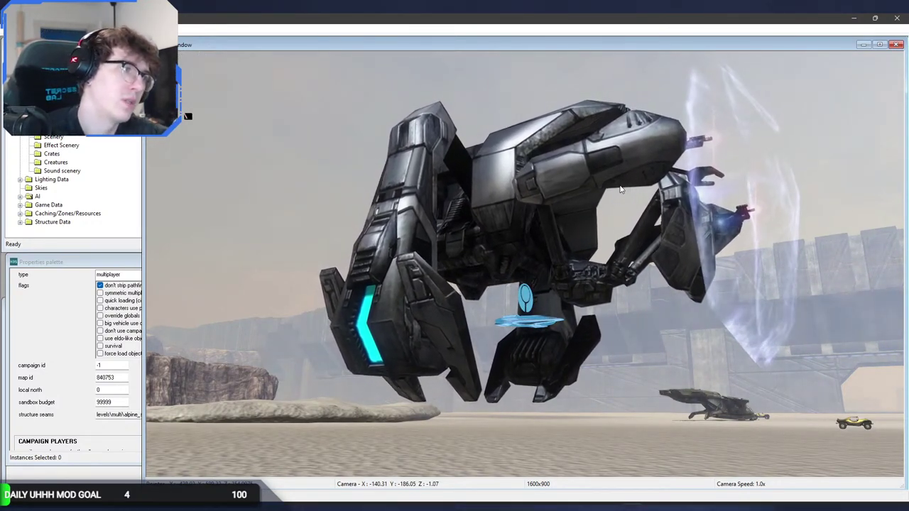
pyautogui.moveTo(620, 189); pyautogui.dragTo(653, 179, button='middle')
pyautogui.moveTo(628, 142); pyautogui.dragTo(632, 199, button='middle')
pyautogui.moveTo(188, 116); pyautogui.dragTo(187, 115, button='middle')
pyautogui.moveTo(525, 263); pyautogui.dragTo(526, 264, button='middle')
pyautogui.press('s')
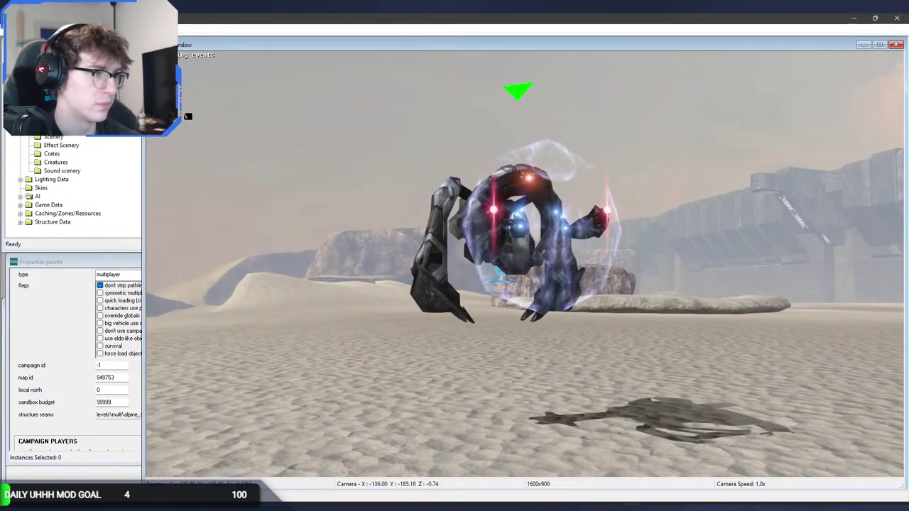
pyautogui.press('s')
pyautogui.press('f')
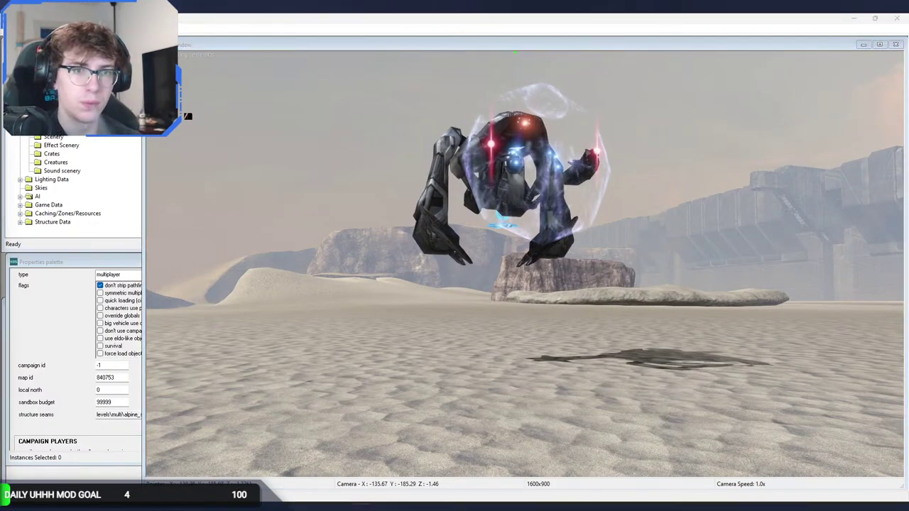
# Examine the enforcer from a raised side angle in the game view, covering its arms, body and shields.
pyautogui.press('w')
pyautogui.press('r')
pyautogui.moveTo(526, 264); pyautogui.dragTo(600, 185, button='middle')
pyautogui.press('r')
pyautogui.press('a')
pyautogui.press('f')
pyautogui.press('f')
pyautogui.moveTo(186, 115); pyautogui.dragTo(187, 116, button='middle')
pyautogui.press('s')
pyautogui.press('r')
pyautogui.moveTo(597, 254); pyautogui.dragTo(455, 260, button='middle')
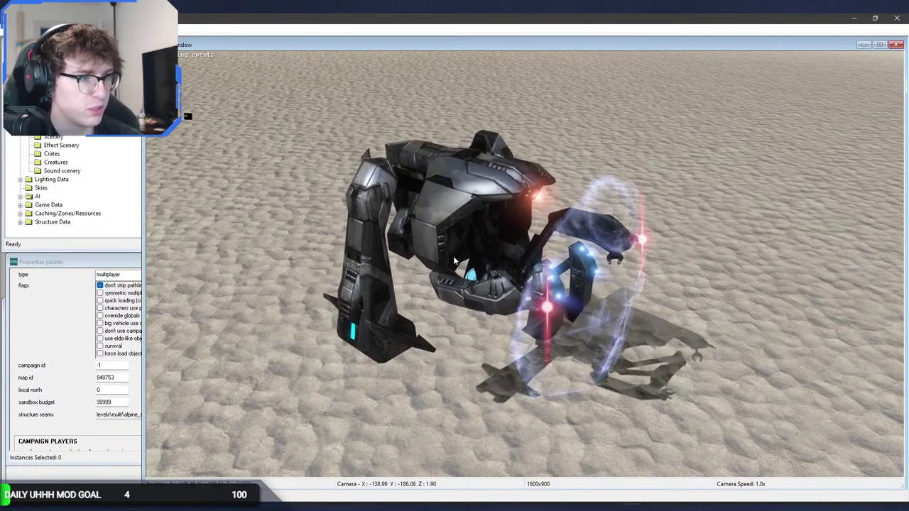
pyautogui.moveTo(453, 256); pyautogui.dragTo(497, 242, button='middle')
pyautogui.moveTo(187, 115); pyautogui.dragTo(187, 115, button='middle')
pyautogui.moveTo(525, 264); pyautogui.dragTo(527, 263, button='middle')
# Switch to Notepad++ and review the to-do list's items not needed for release, highlighting the Upgrade Multiplayer Scarab entry.
pyautogui.moveTo(813, 505)
pyautogui.click(812, 463)
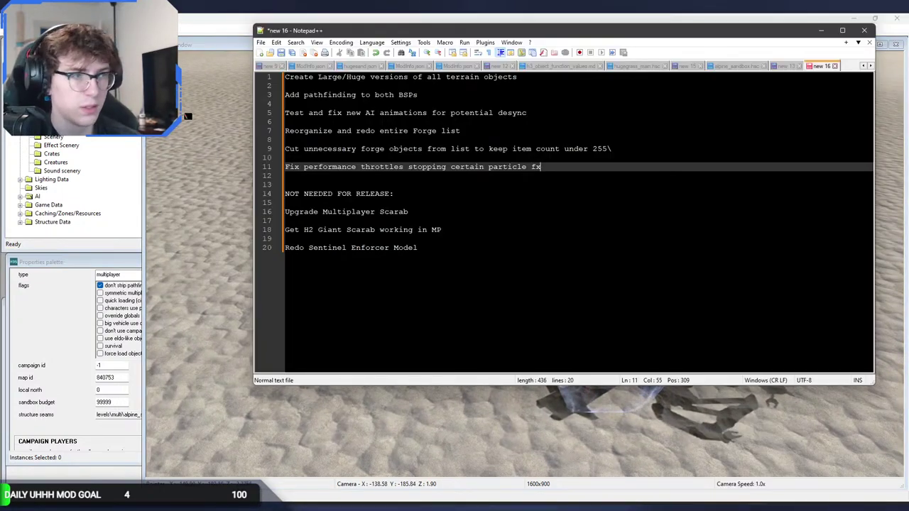
pyautogui.moveTo(408, 211); pyautogui.dragTo(299, 212)
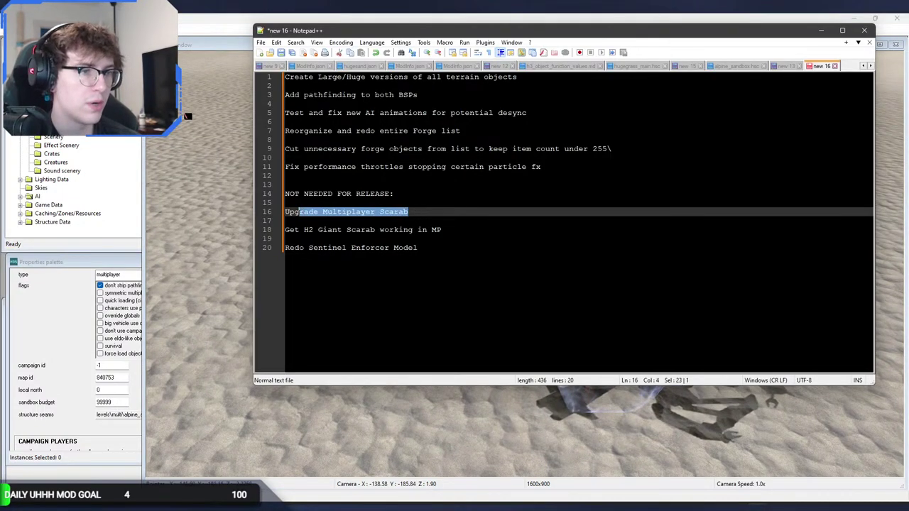
# Switch back to Sapien and bring the grass field with the existing Halo 2 Scarab and Godzilla into view.
pyautogui.click(218, 226)
pyautogui.moveTo(218, 226); pyautogui.dragTo(177, 208, button='middle')
pyautogui.press('shift')
pyautogui.press('shift')
pyautogui.press('w')
pyautogui.press('w')
pyautogui.press('w')
pyautogui.press('w')
pyautogui.press('w')
pyautogui.press('w')
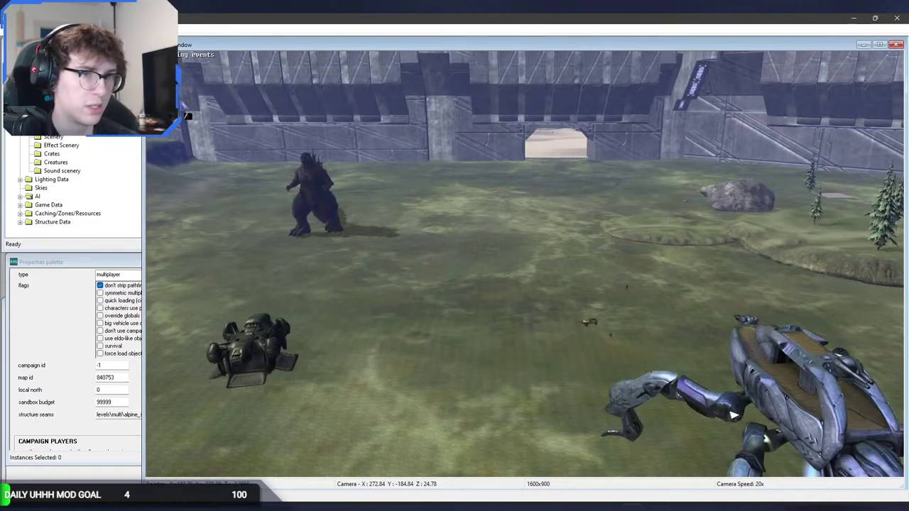
# Place a new crate on the grass beside the existing Scarab and set its type to scarab_h2_spawner.
pyautogui.click(46, 153)
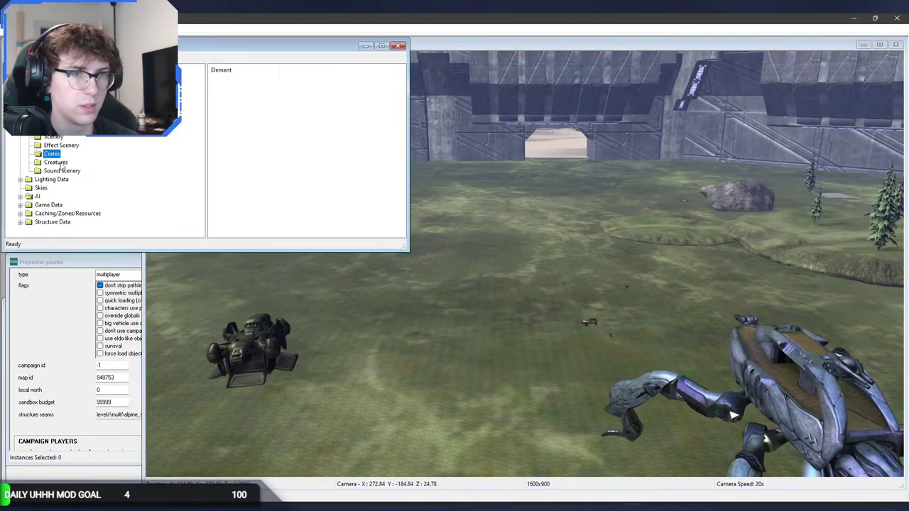
pyautogui.rightClick(450, 445)
pyautogui.click(119, 276)
pyautogui.scroll(-9, 150, 234)
pyautogui.scroll(6, 153, 259)
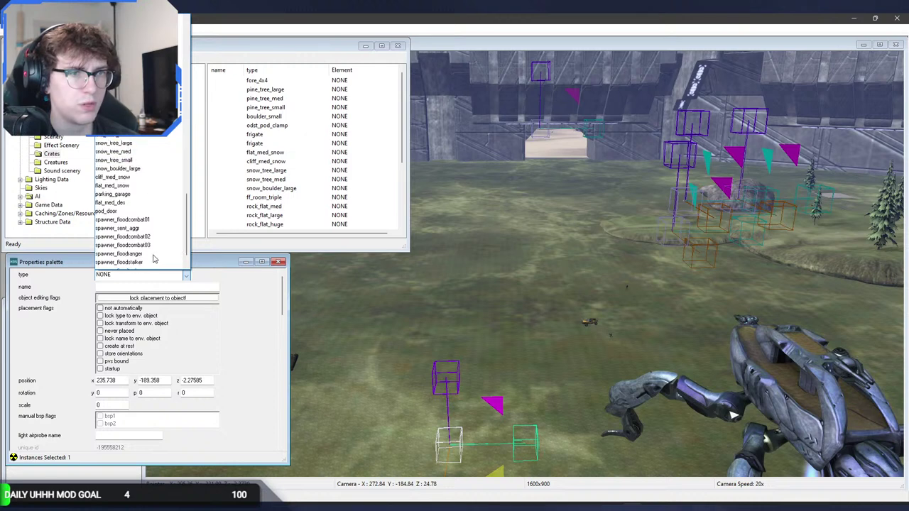
pyautogui.scroll(4, 152, 203)
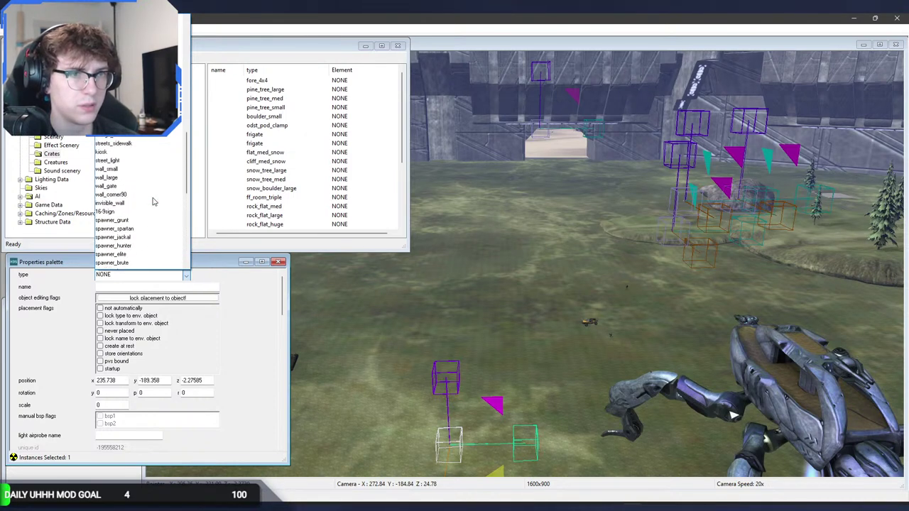
pyautogui.click(139, 99)
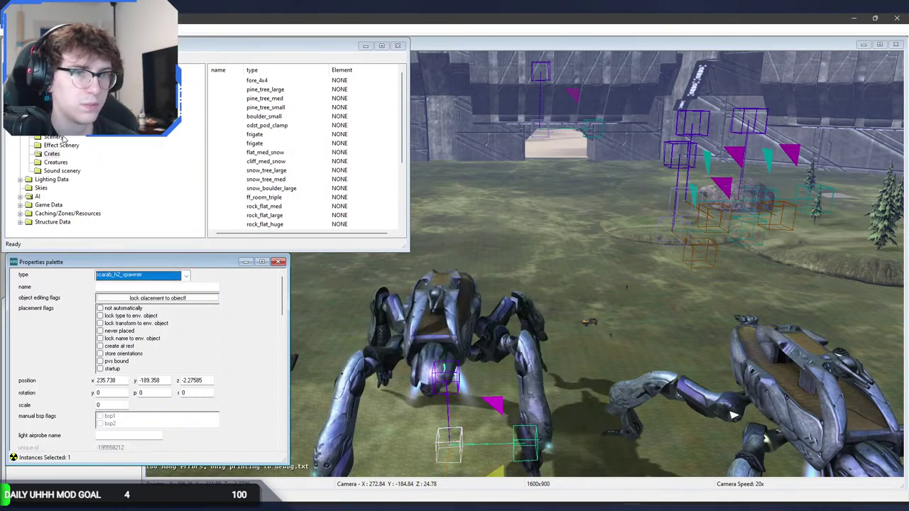
# Select the existing scarab_h2_drivable vehicle and move it back across the grass, alongside the newly placed Scarab.
pyautogui.click(60, 110)
pyautogui.moveTo(590, 284); pyautogui.dragTo(618, 335, button='middle')
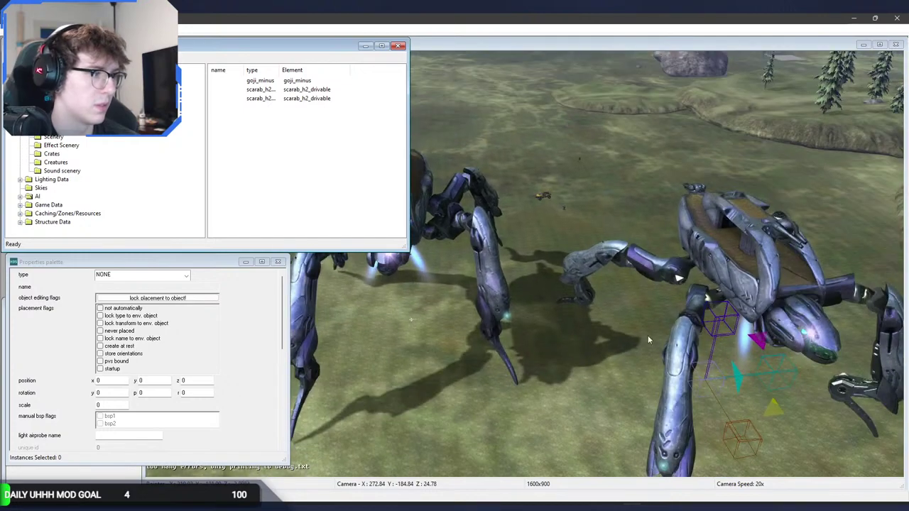
pyautogui.moveTo(700, 371); pyautogui.dragTo(632, 301)
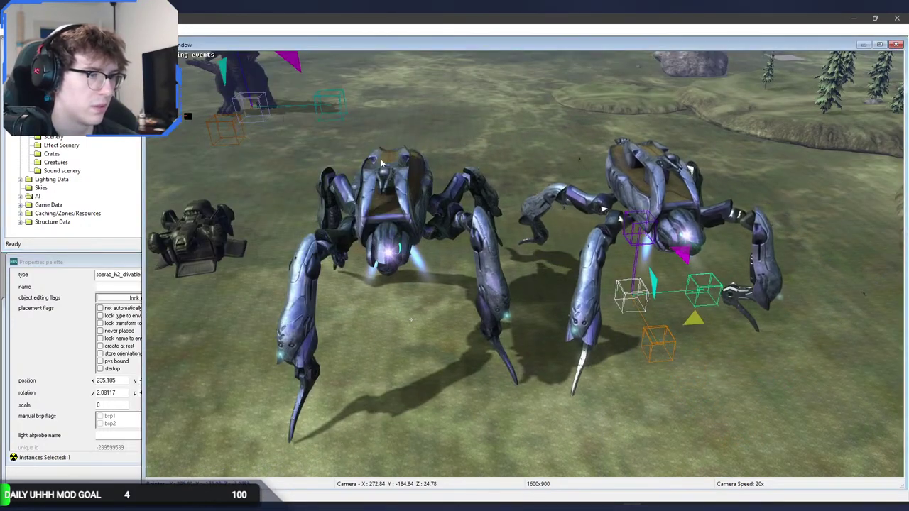
# Compare the two Scarabs from ground level, looking up at their legs and heads.
pyautogui.click(460, 343)
pyautogui.press('w')
pyautogui.moveTo(460, 343); pyautogui.dragTo(474, 206, button='middle')
pyautogui.press('s')
pyautogui.press('w')
pyautogui.press('s')
pyautogui.press('w')
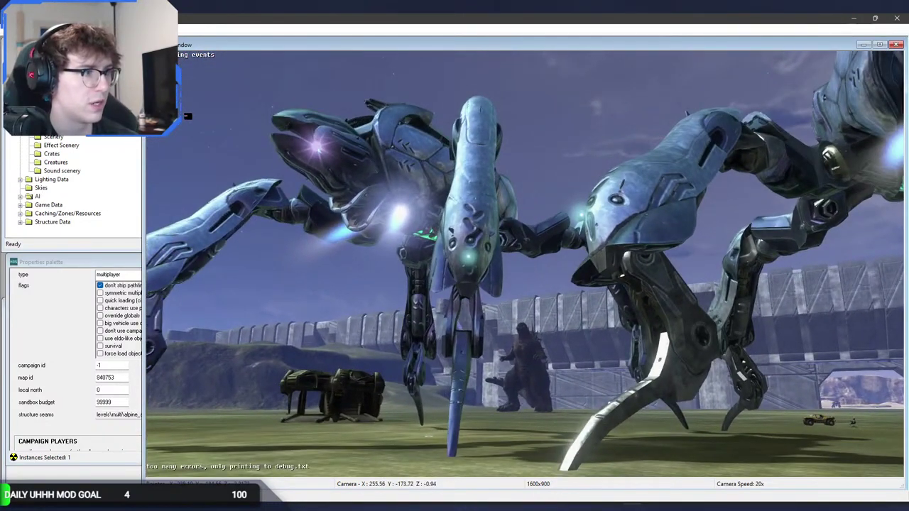
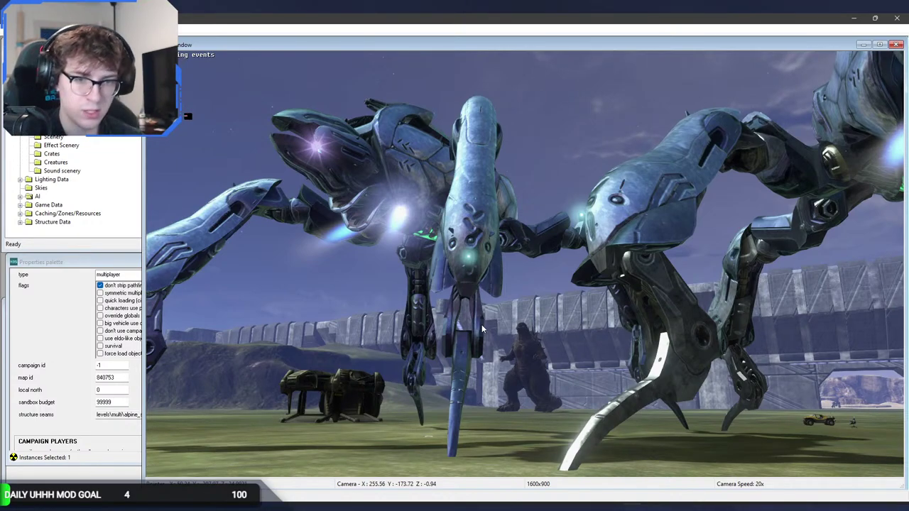
# Compare the bodies, decks and leg positions of the two Scarabs from directly overhead.
pyautogui.moveTo(471, 325); pyautogui.dragTo(667, 444, button='middle')
pyautogui.press('r')
pyautogui.press('r')
pyautogui.press('s')
pyautogui.press('a')
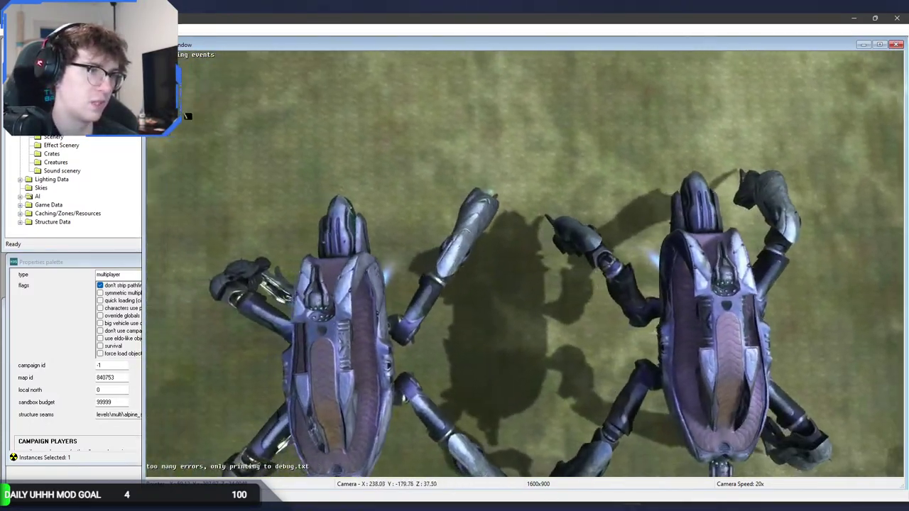
pyautogui.press('f')
pyautogui.press('r')
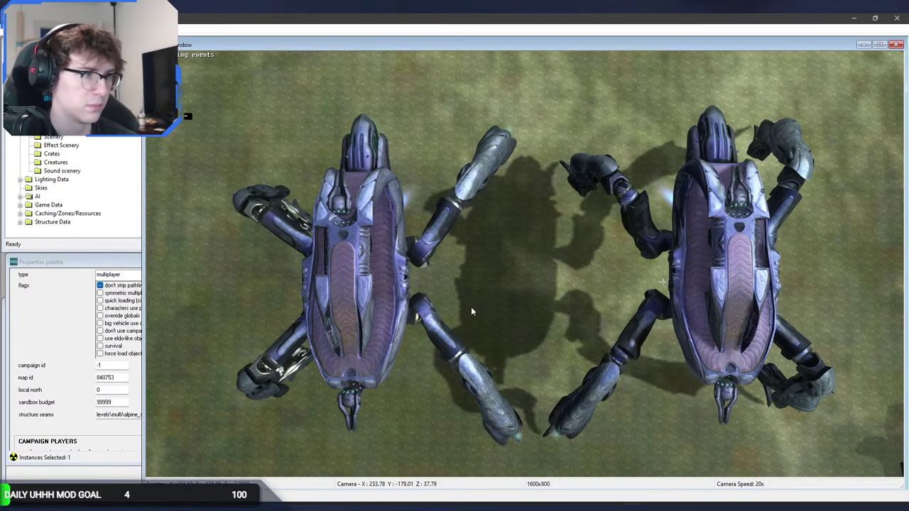
pyautogui.moveTo(470, 306); pyautogui.dragTo(575, 270, button='middle')
pyautogui.press('r')
pyautogui.press('w')
# Play as the player character, board a Scarab, test driving it and firing its main weapon, and get out.
pyautogui.hotkey('shift', 'Tab')
pyautogui.press('1')
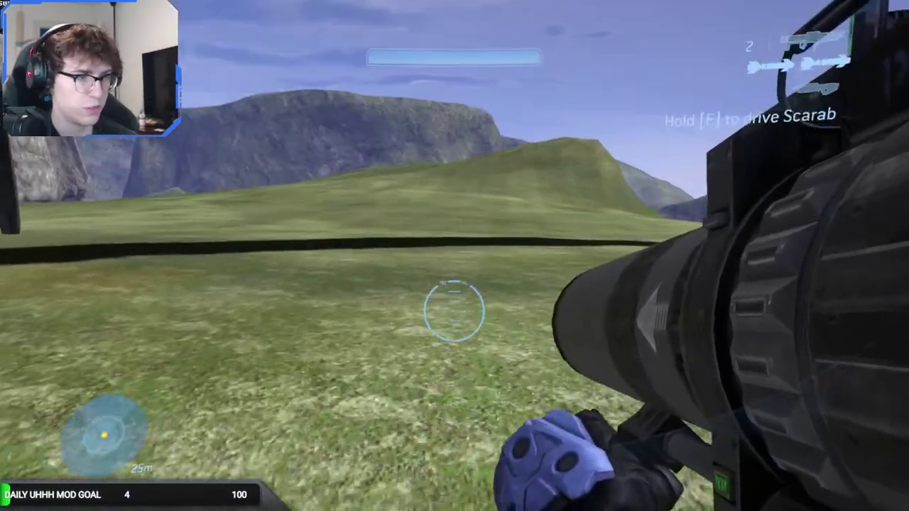
pyautogui.press('e')
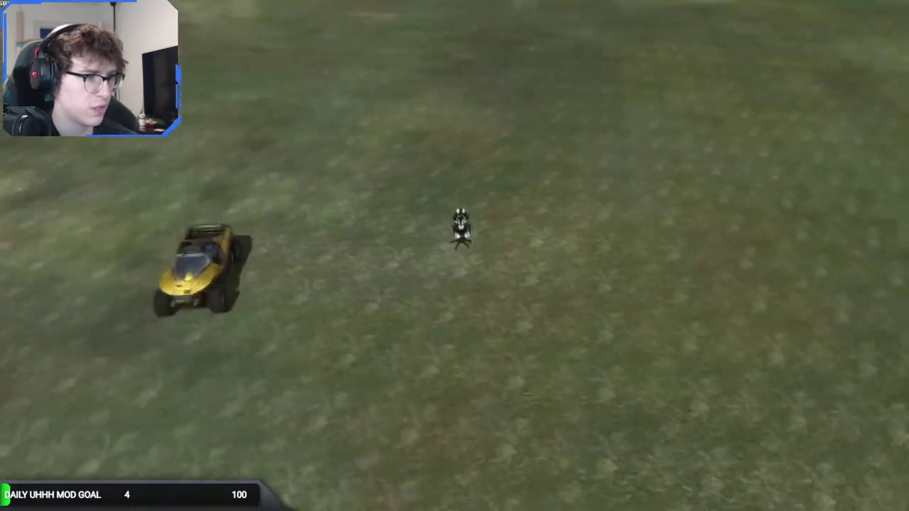
pyautogui.press('e')
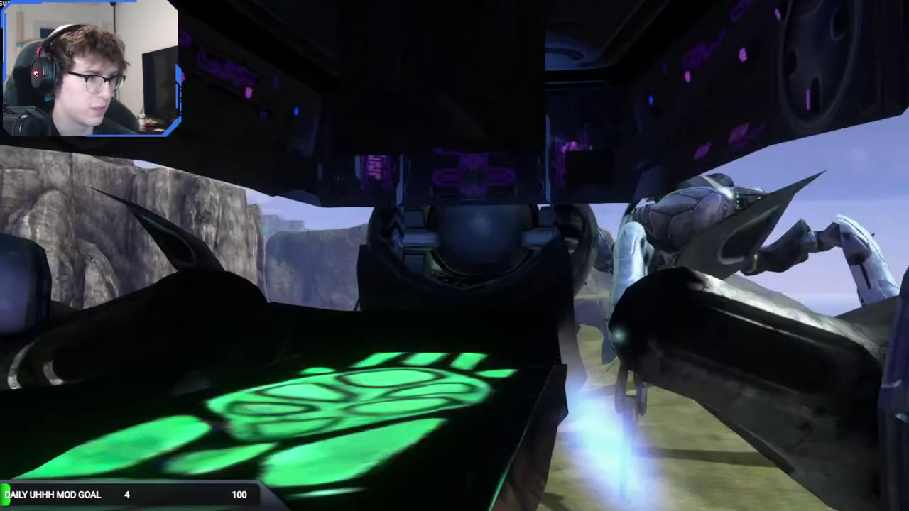
pyautogui.press('e')
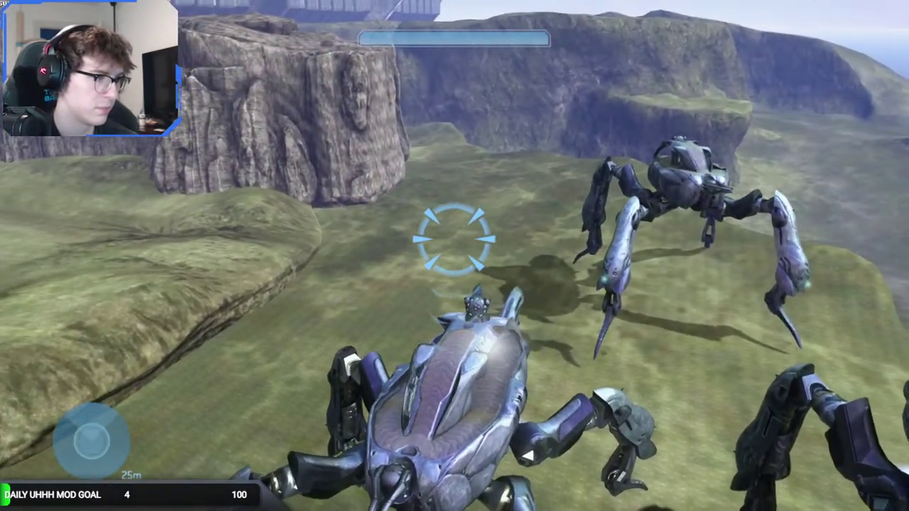
pyautogui.click(455, 240)
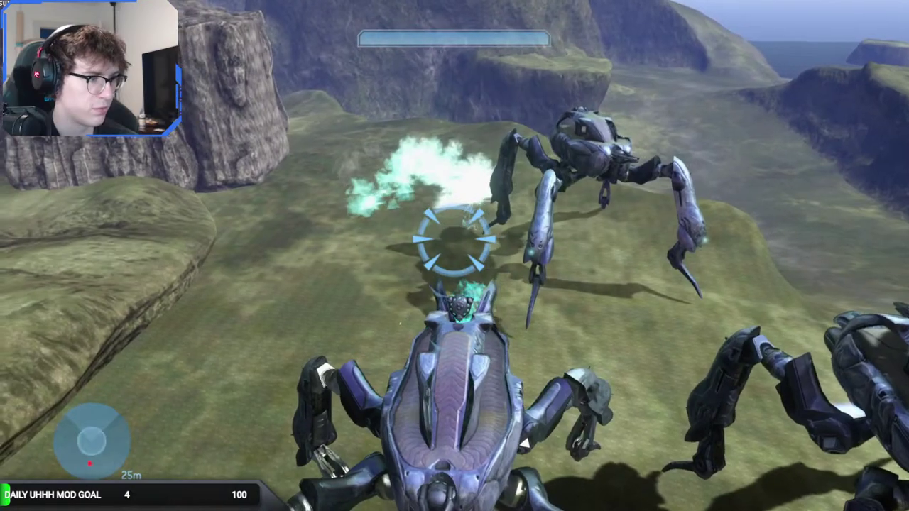
pyautogui.press('e')
pyautogui.press('a')
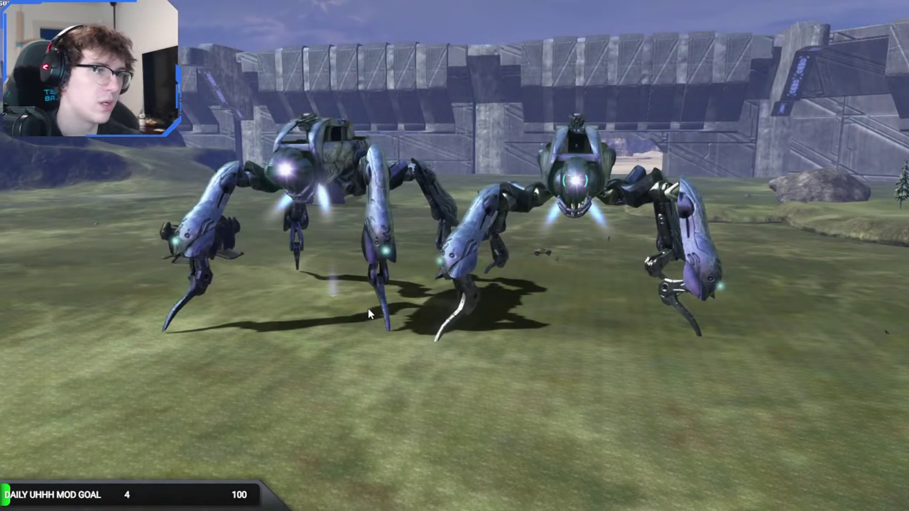
# Play as the player character from near the pine trees, test-fire and reload the assault rifle, and approach Godzilla.
pyautogui.moveTo(368, 308); pyautogui.dragTo(490, 312, button='middle')
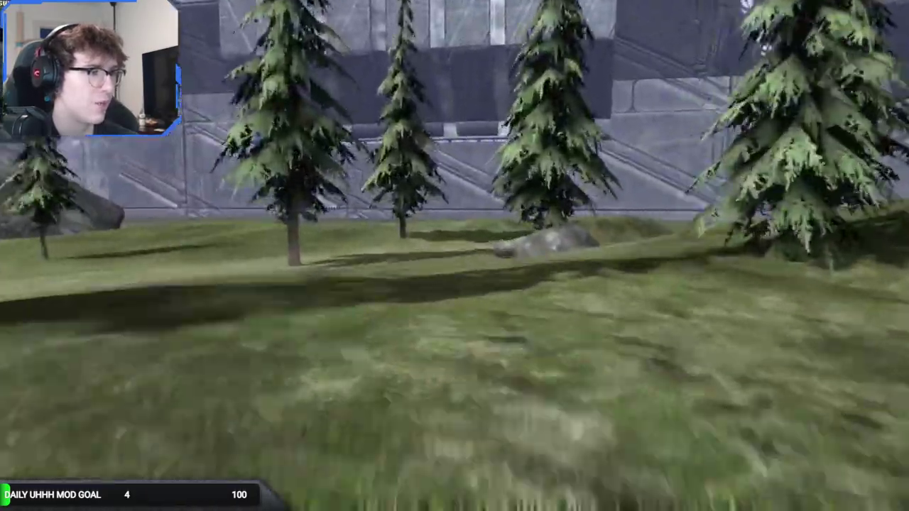
pyautogui.press('1')
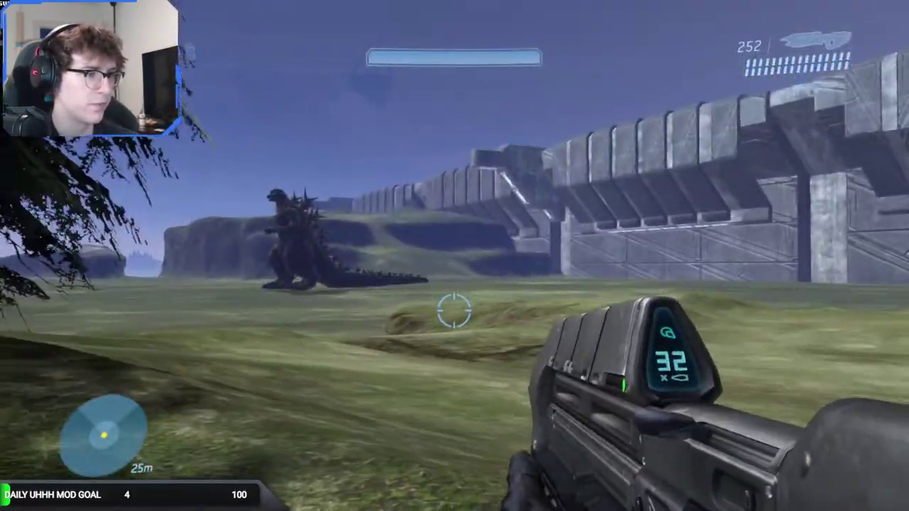
pyautogui.click(454, 310)
pyautogui.click(454, 310)
pyautogui.press('r')
pyautogui.press('w')
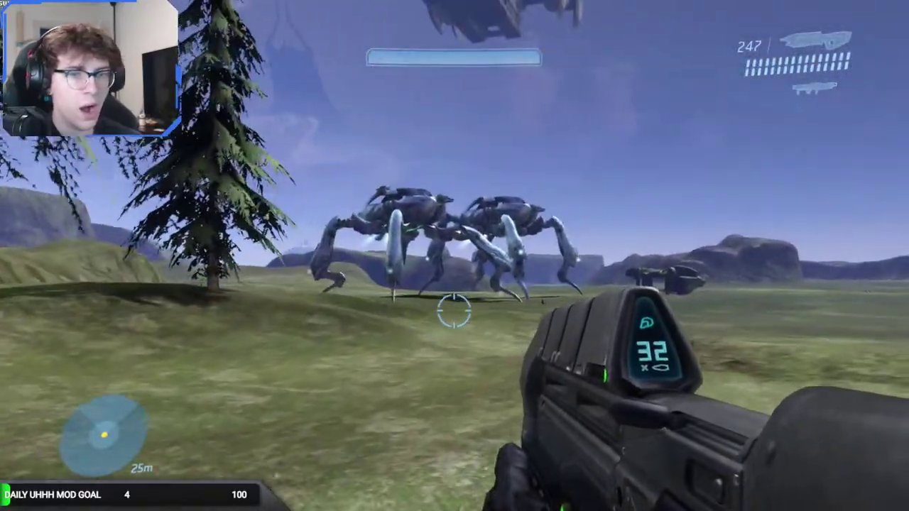
pyautogui.press('w')
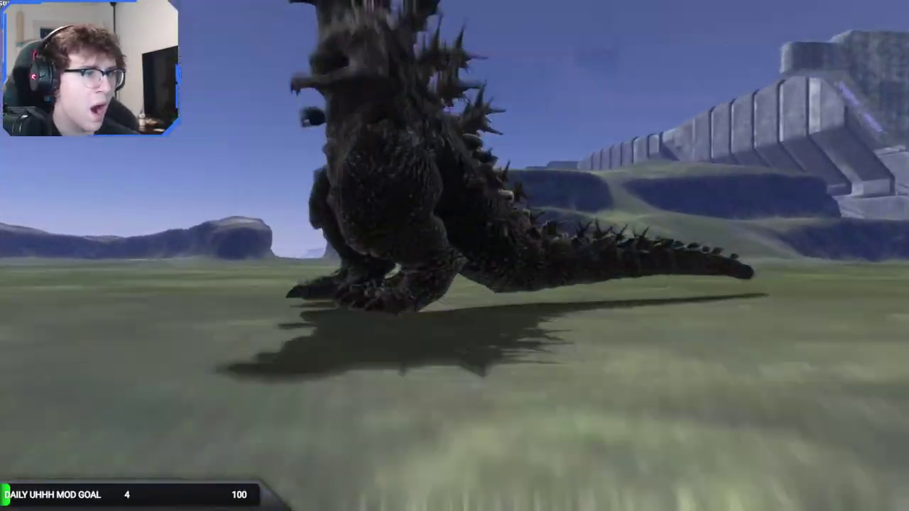
# Test entering, leaving and re-entering the drivable Godzilla vehicle, viewing it from behind and from below.
pyautogui.press('e')
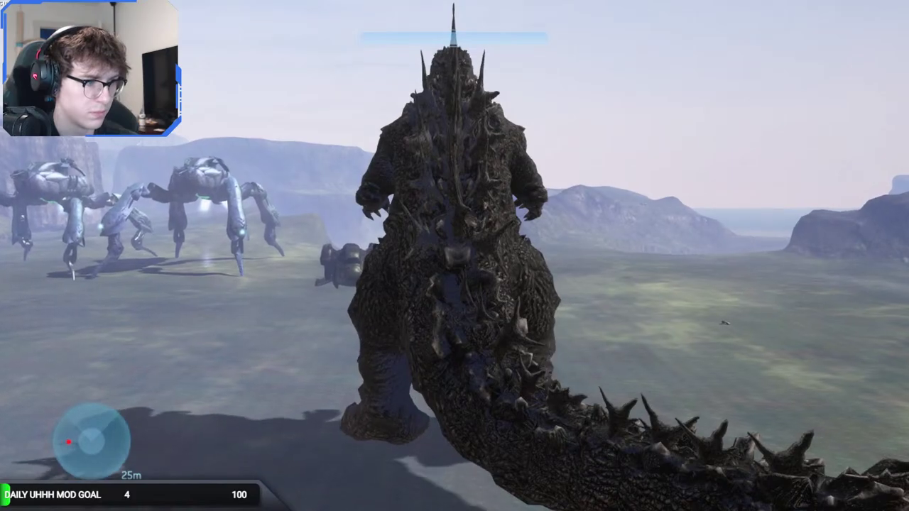
pyautogui.press('e')
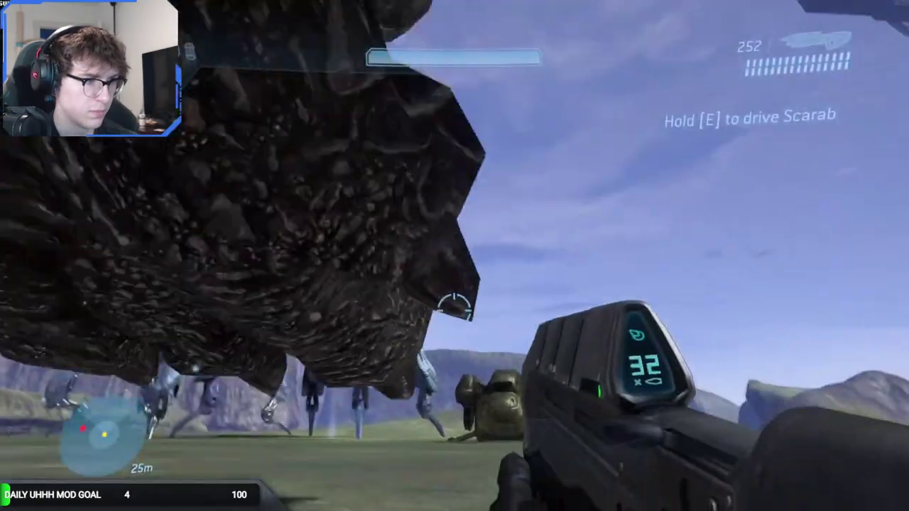
pyautogui.press('s')
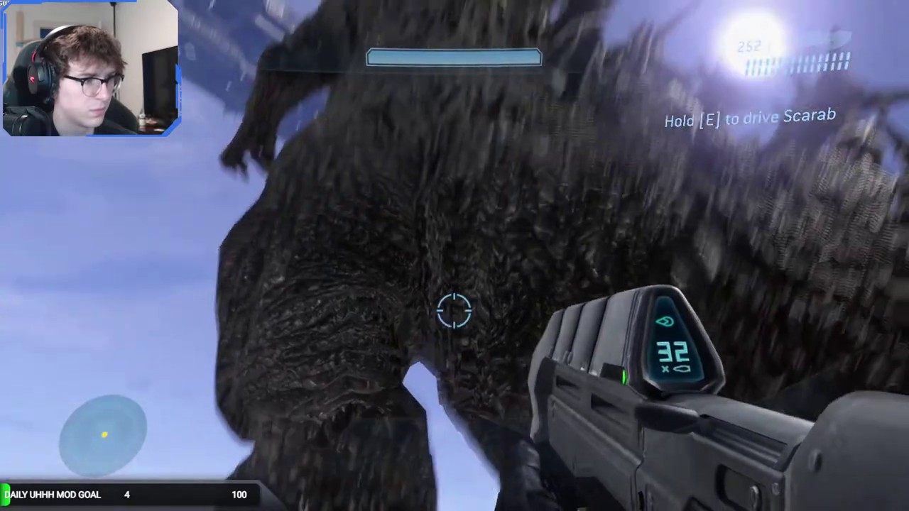
pyautogui.press('e')
pyautogui.press('w')
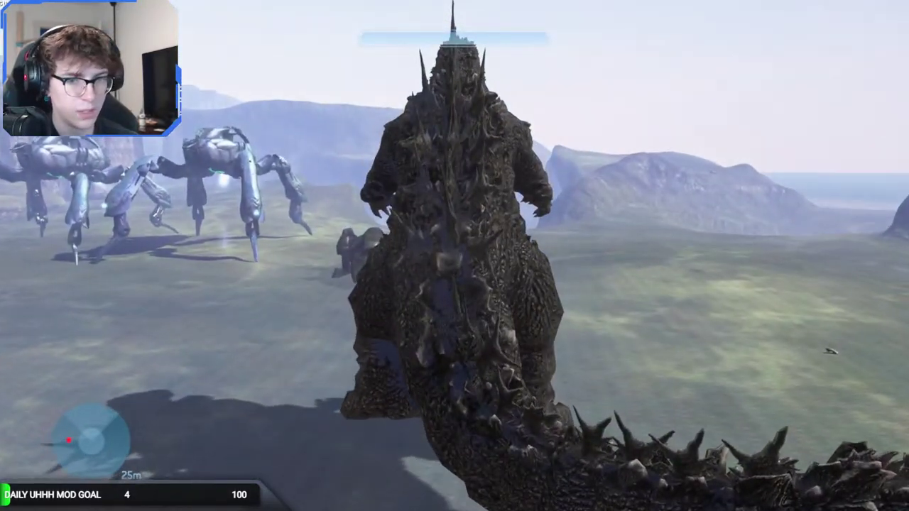
# Return from Godzilla to the editor camera and place another Scarab on the grass close to him.
pyautogui.press('BackSpace')
pyautogui.moveTo(347, 304); pyautogui.dragTo(224, 270, button='middle')
pyautogui.press('w')
pyautogui.press('Home')
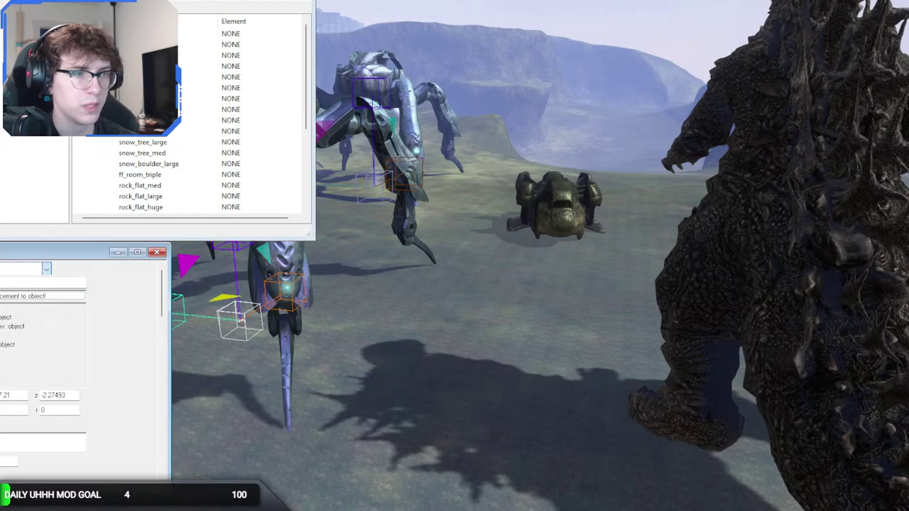
pyautogui.moveTo(539, 270); pyautogui.dragTo(469, 269, button='middle')
pyautogui.moveTo(570, 261); pyautogui.dragTo(571, 1)
# Survey the desert side of the map and look back at its full extent from far outside.
pyautogui.click(362, 284)
pyautogui.press('w')
pyautogui.moveTo(362, 284); pyautogui.dragTo(660, 177, button='middle')
pyautogui.press('w')
pyautogui.moveTo(455, 255); pyautogui.dragTo(816, 248, button='middle')
pyautogui.press('w')
pyautogui.press('w')
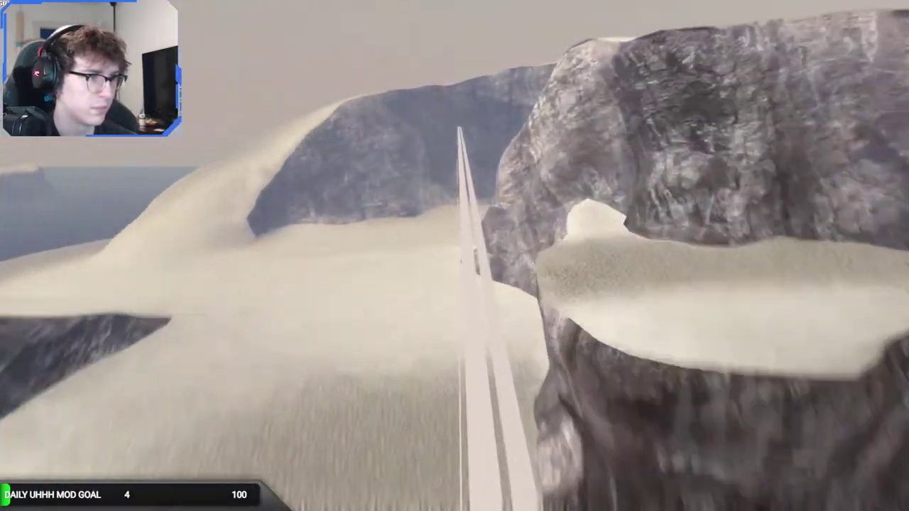
pyautogui.press('w')
pyautogui.press('w')
pyautogui.press('w')
pyautogui.press('w')
pyautogui.press('w')
pyautogui.press('w')
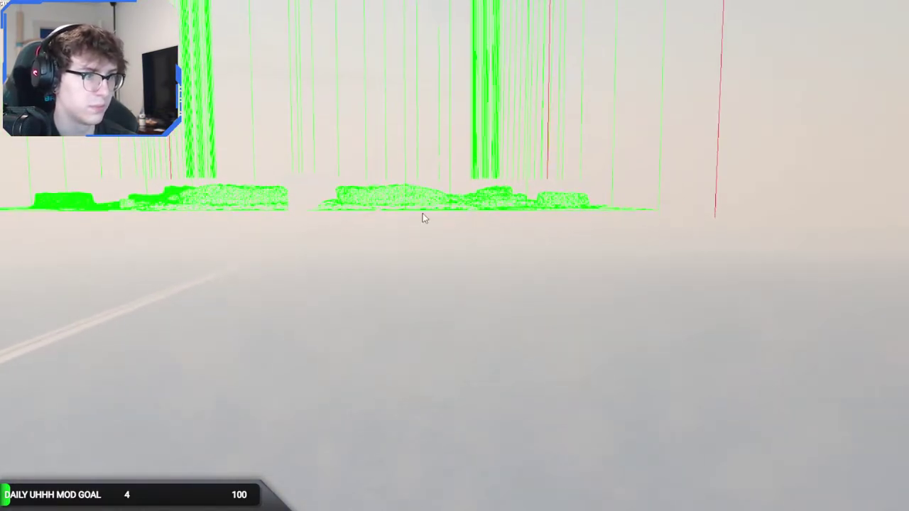
# Return to the grass field and view the three Scarabs together, with the nearest one seen head-on.
pyautogui.scroll(5, 425, 206)
pyautogui.moveTo(487, 231); pyautogui.dragTo(539, 231, button='right')
pyautogui.press('w')
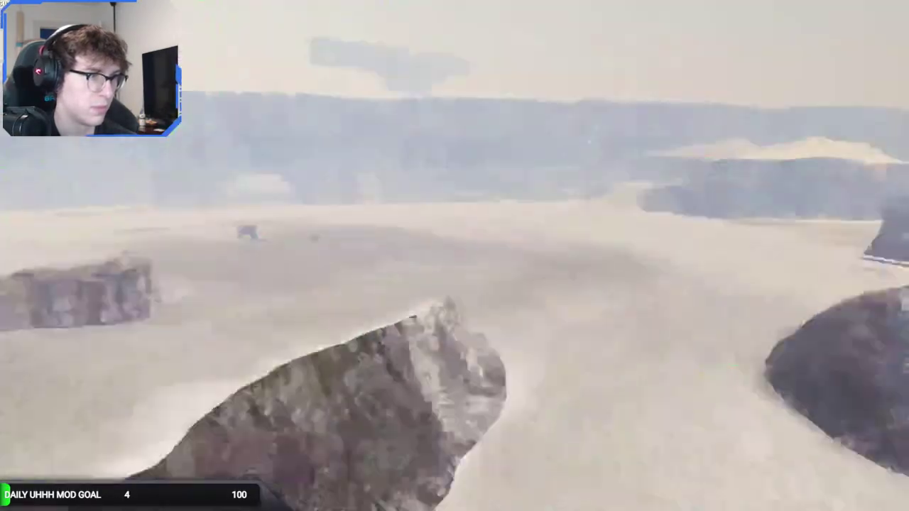
pyautogui.press('w')
pyautogui.moveTo(490, 231)
pyautogui.mouseDown(button='middle')
pyautogui.moveTo(511, 233)
pyautogui.moveTo(500, 226)
pyautogui.moveTo(505, 234)
pyautogui.mouseUp(button='middle')
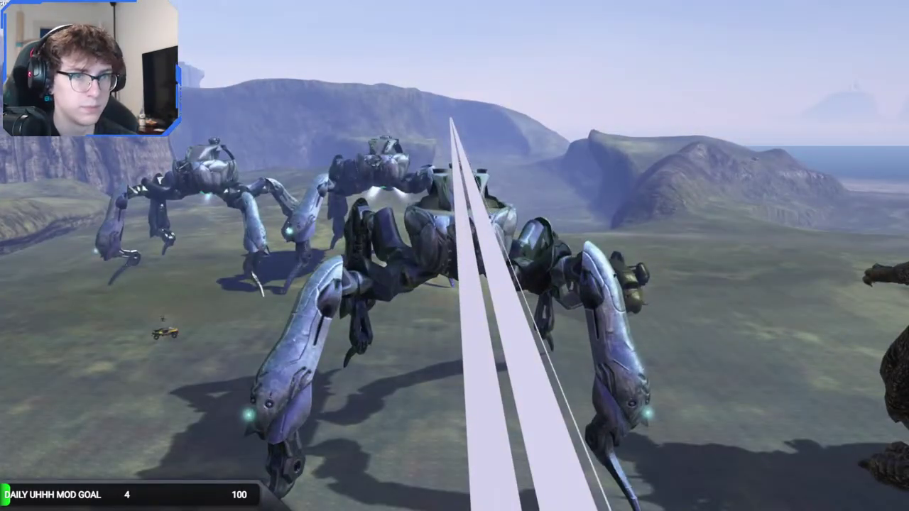
pyautogui.moveTo(456, 70); pyautogui.dragTo(454, 51)
pyautogui.click(352, 106)
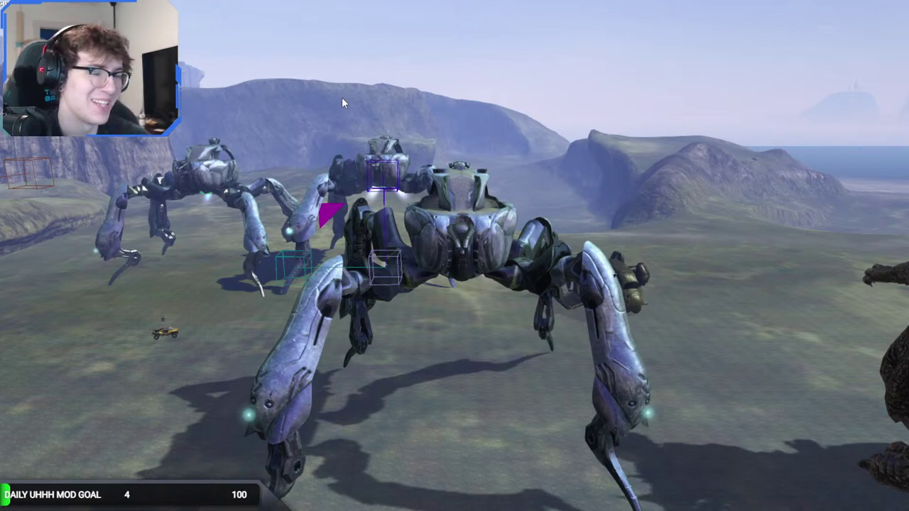
# Bring the hierarchy window forward and examine a Scarab from ground level, with the office chair and Warthog for scale.
pyautogui.hotkey('alt', 'Tab')
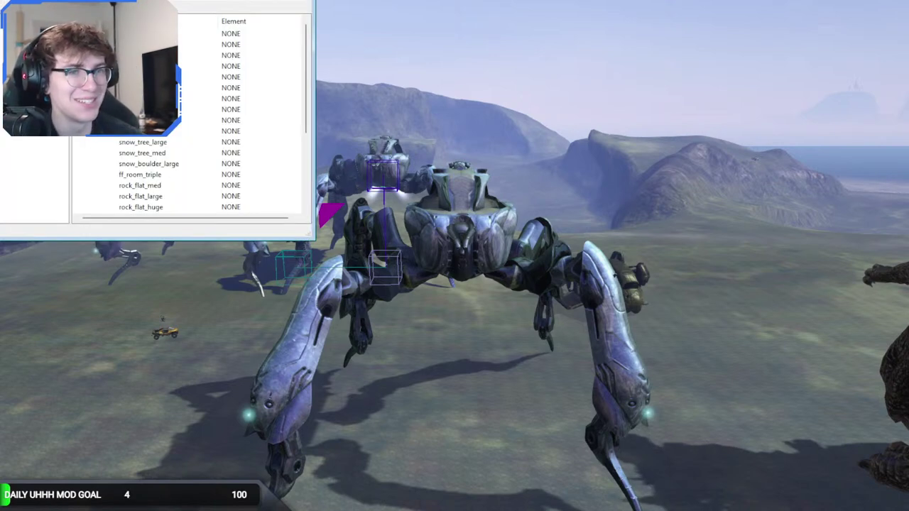
pyautogui.click(36, 42)
pyautogui.click(197, 345)
pyautogui.press('a')
pyautogui.moveTo(196, 345)
pyautogui.mouseDown(button='middle')
pyautogui.moveTo(248, 362)
pyautogui.moveTo(202, 334)
pyautogui.moveTo(197, 345)
pyautogui.mouseUp(button='middle')
pyautogui.press('w')
pyautogui.click(323, 246)
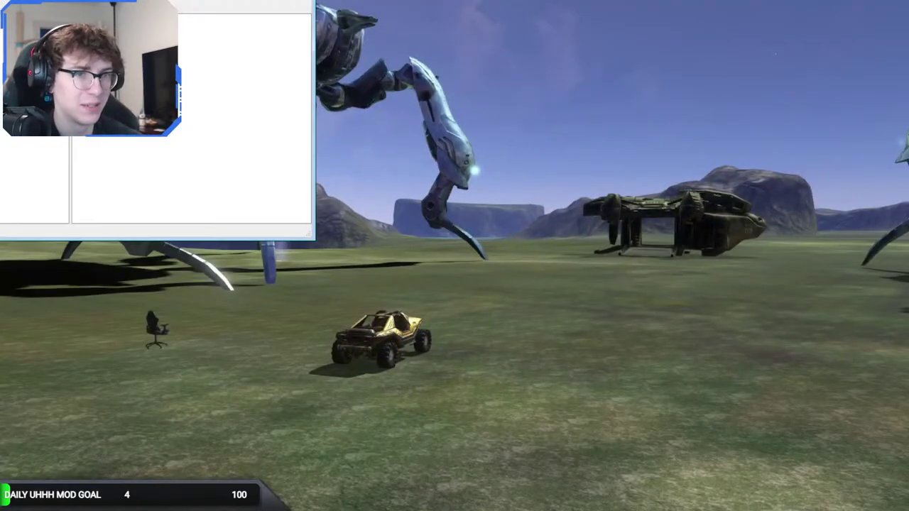
pyautogui.moveTo(324, 247); pyautogui.dragTo(304, 242, button='middle')
pyautogui.click(424, 197)
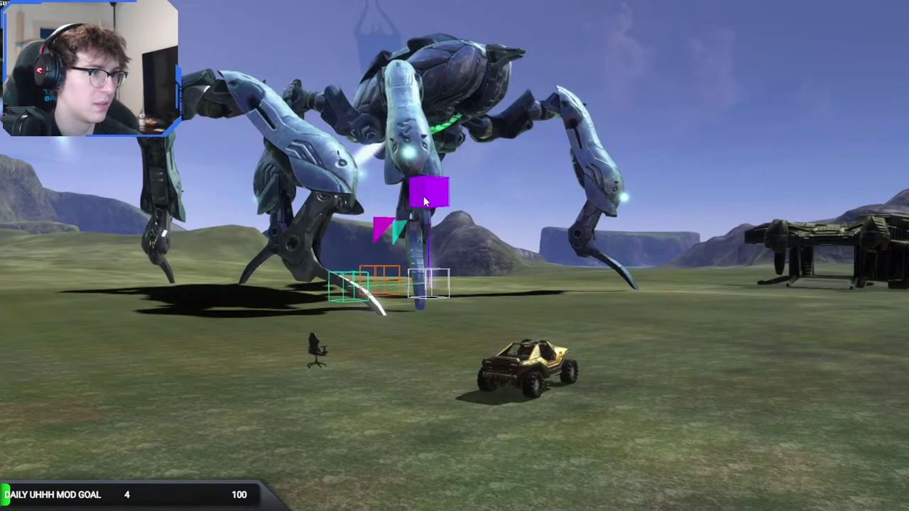
pyautogui.click(425, 200)
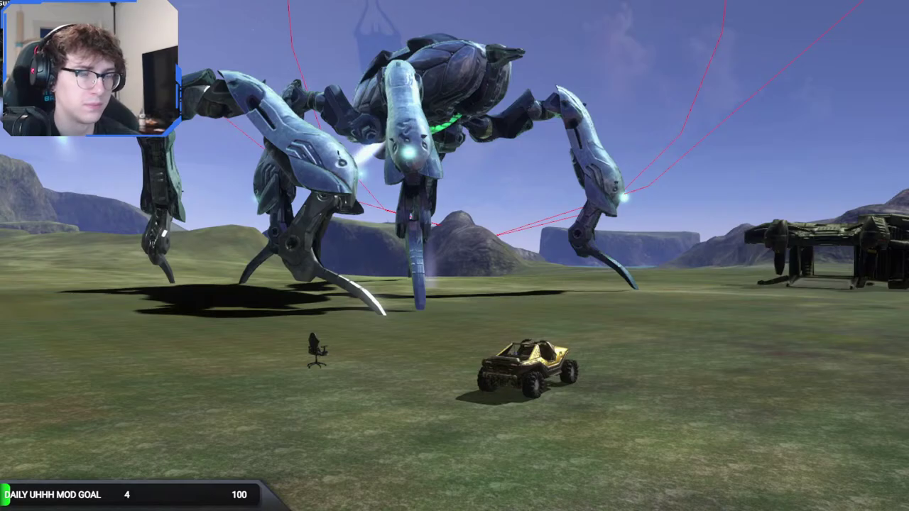
# Delete the Scarab standing behind the office chair and Warthog on the grass field.
pyautogui.click(419, 206)
pyautogui.press('Delete')
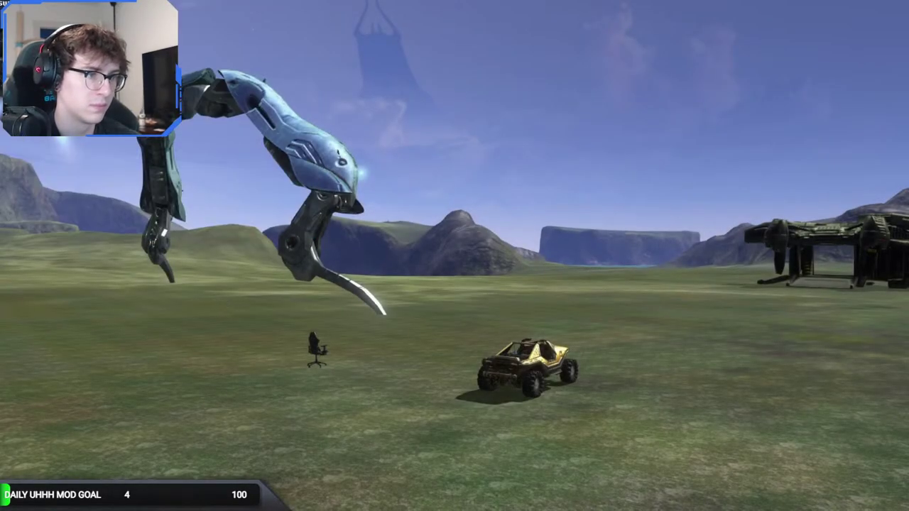
# Enter play mode beside the yellow Warthog, board it and drive across the grass to the mounds near the metal wall.
pyautogui.moveTo(419, 206); pyautogui.dragTo(447, 263, button='middle')
pyautogui.press('BackSpace')
pyautogui.press('Tab')
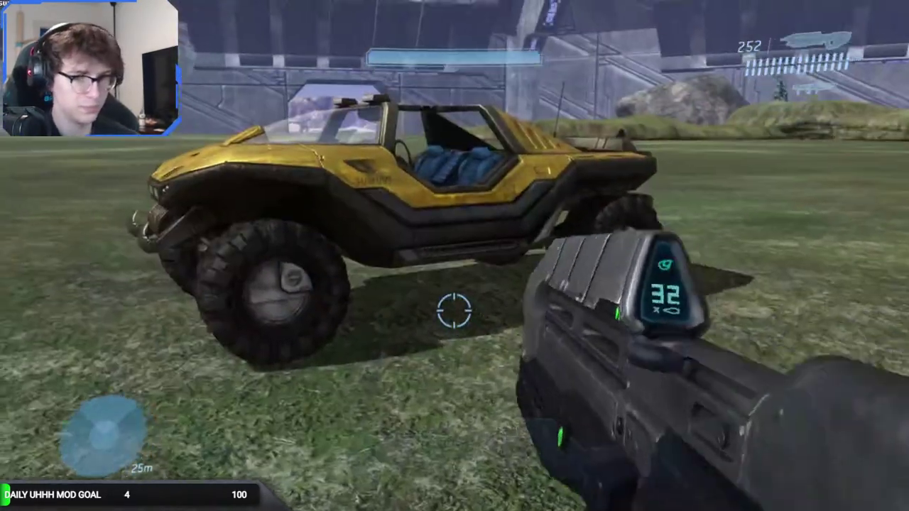
pyautogui.press('e')
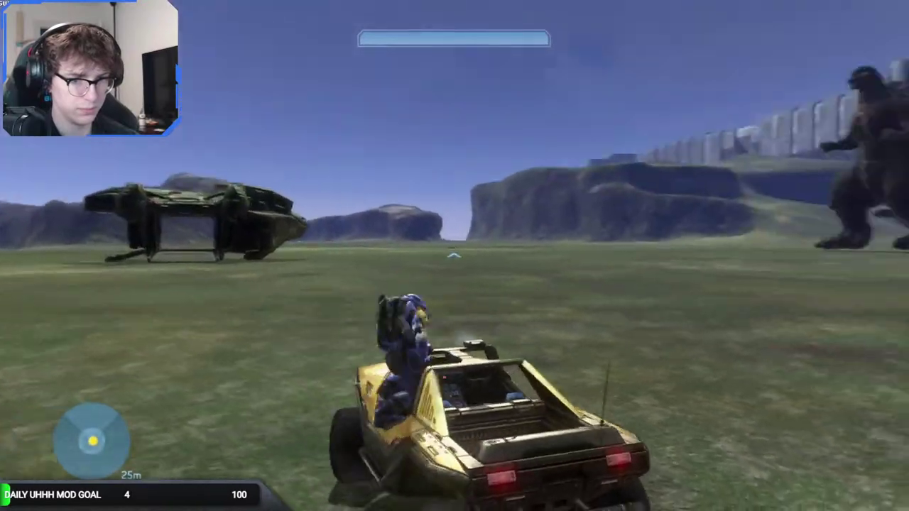
pyautogui.press('w')
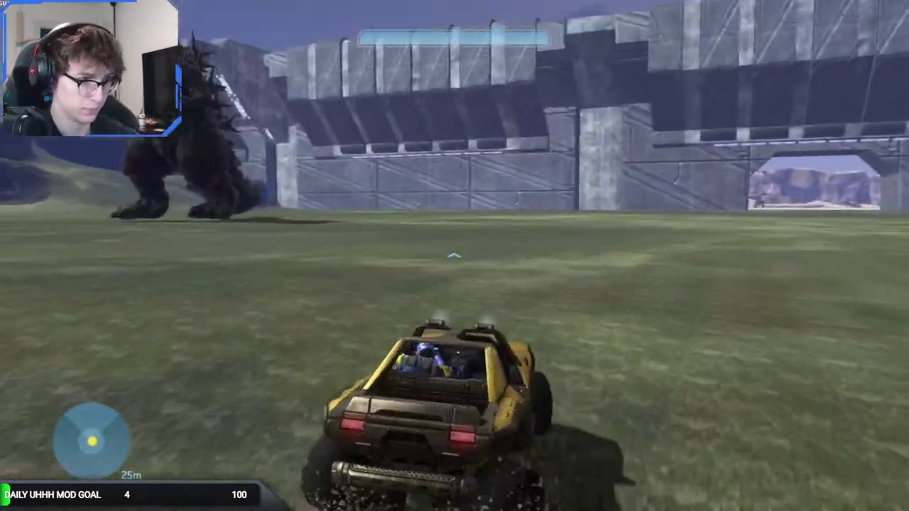
pyautogui.press('w')
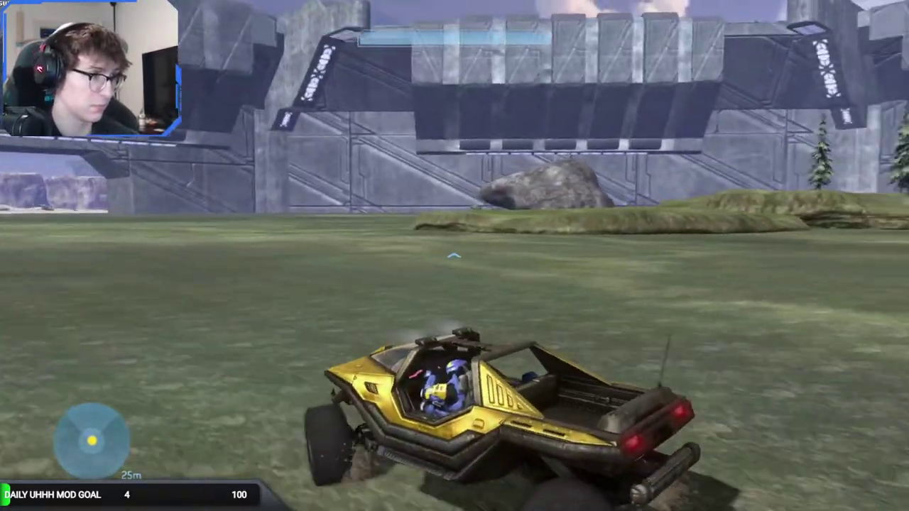
pyautogui.press('w')
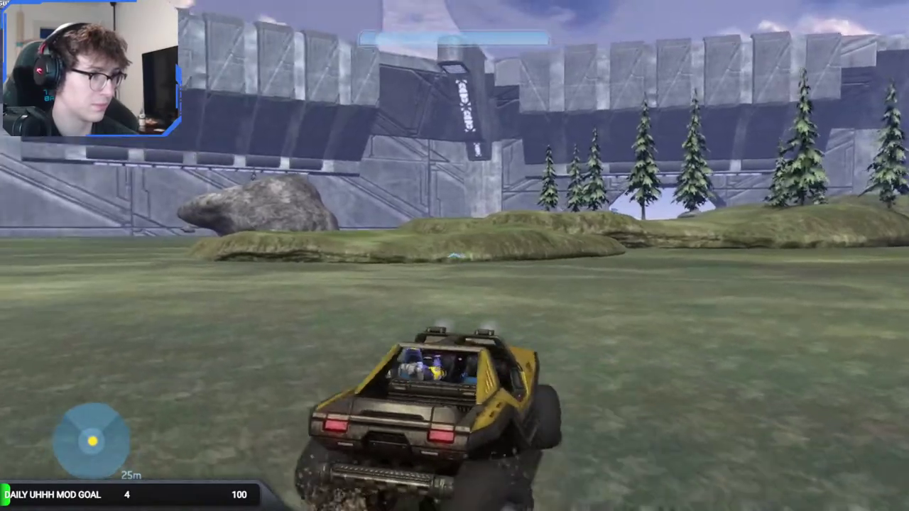
pyautogui.press('w')
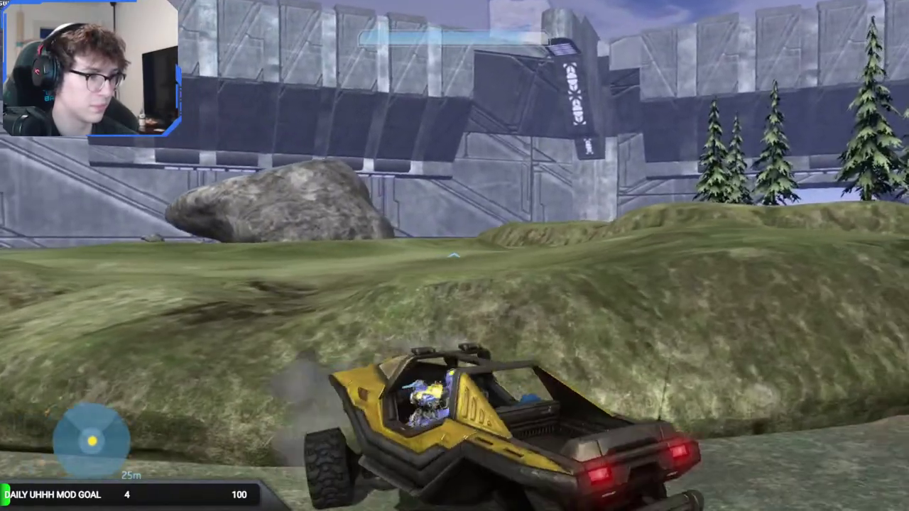
pyautogui.press('w')
# Fly the camera through the 110_hc level, past its dark rock towers and out beyond its geometry.
pyautogui.press('w')
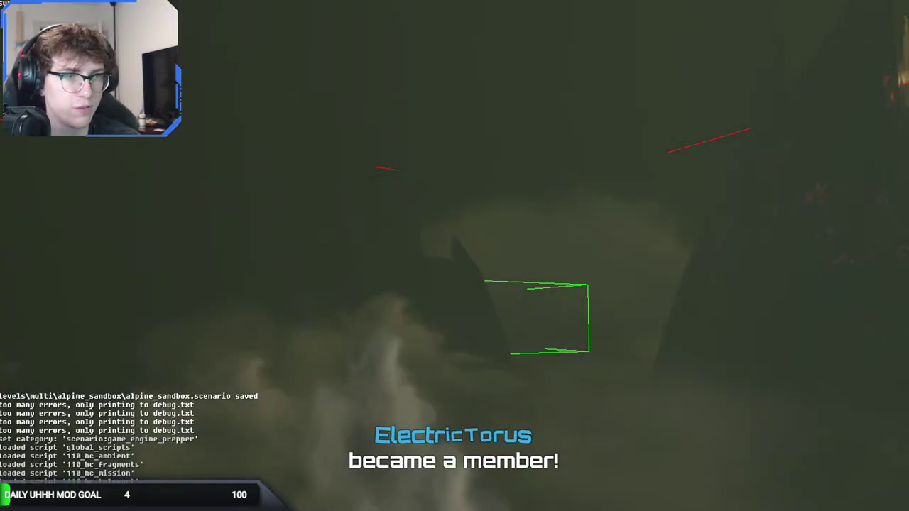
pyautogui.press('w')
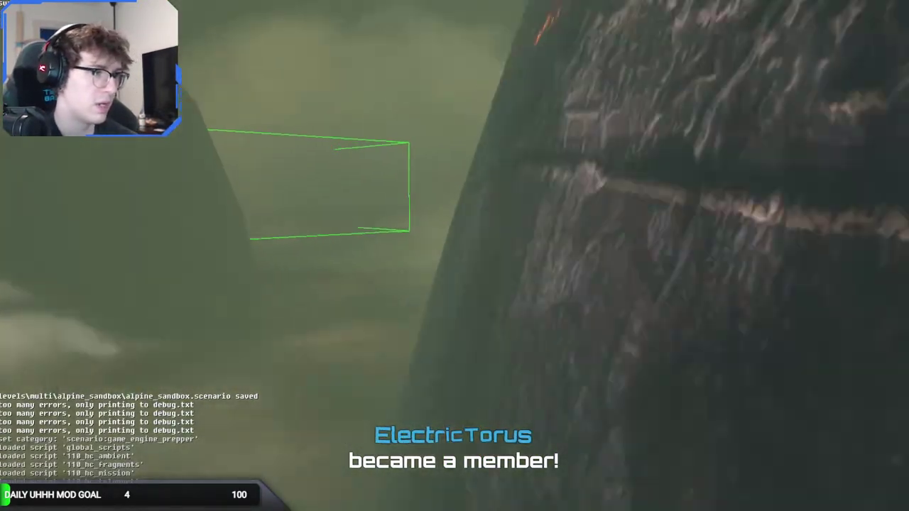
pyautogui.press('w')
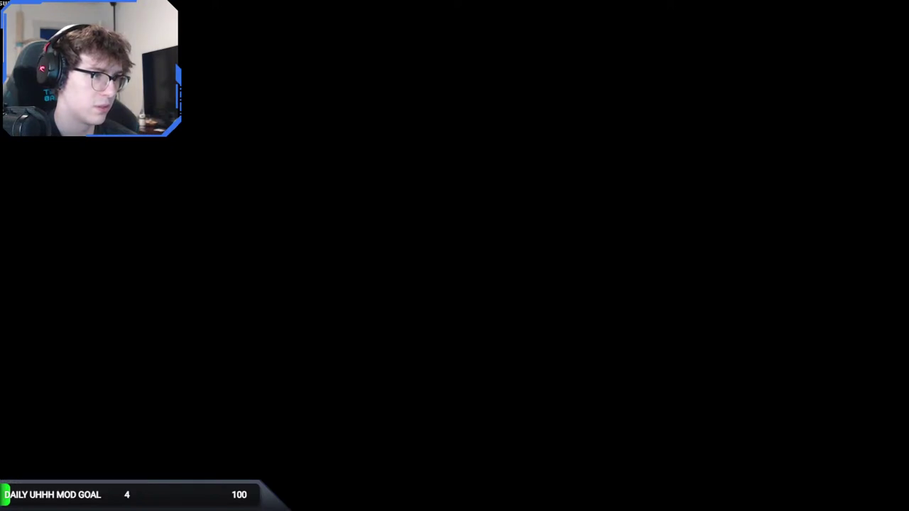
pyautogui.press('w')
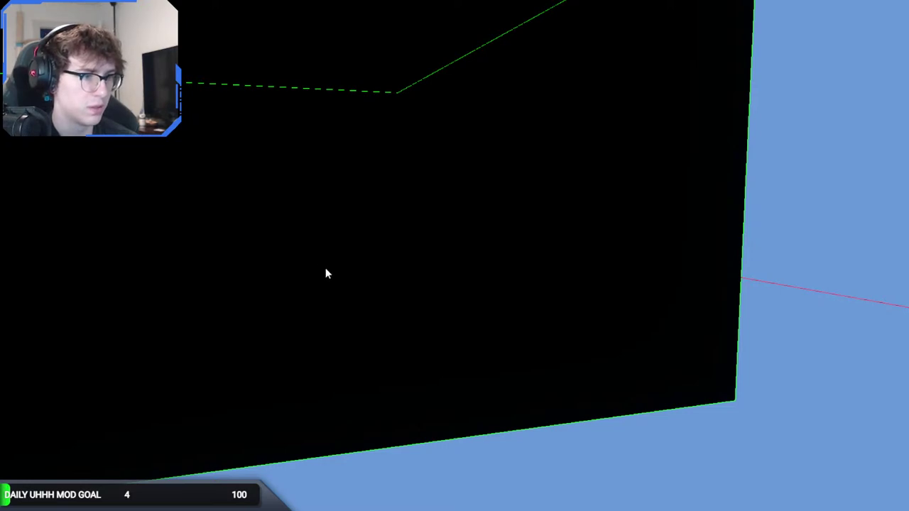
# Return to the level window and examine the Flood-covered interior and its growth pods from the editor camera and in play mode.
pyautogui.hotkey('alt', 'Tab')
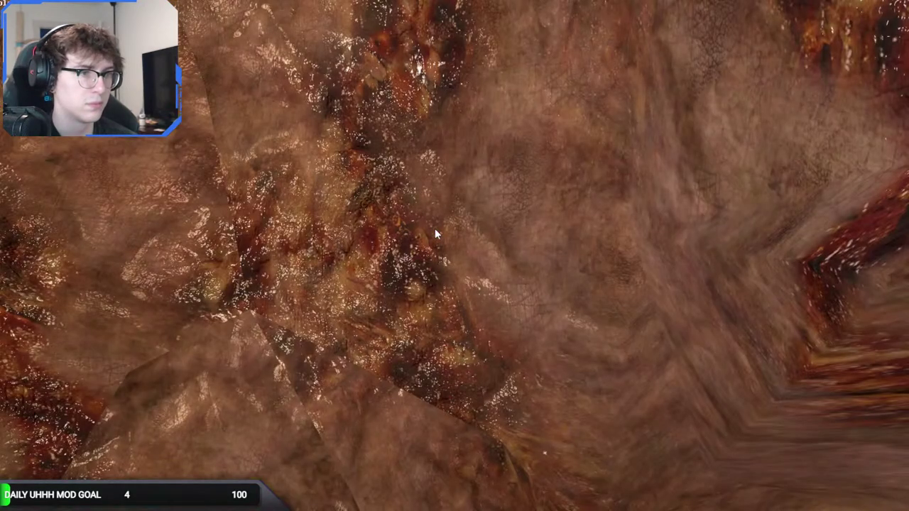
pyautogui.moveTo(435, 229); pyautogui.dragTo(710, 245, button='middle')
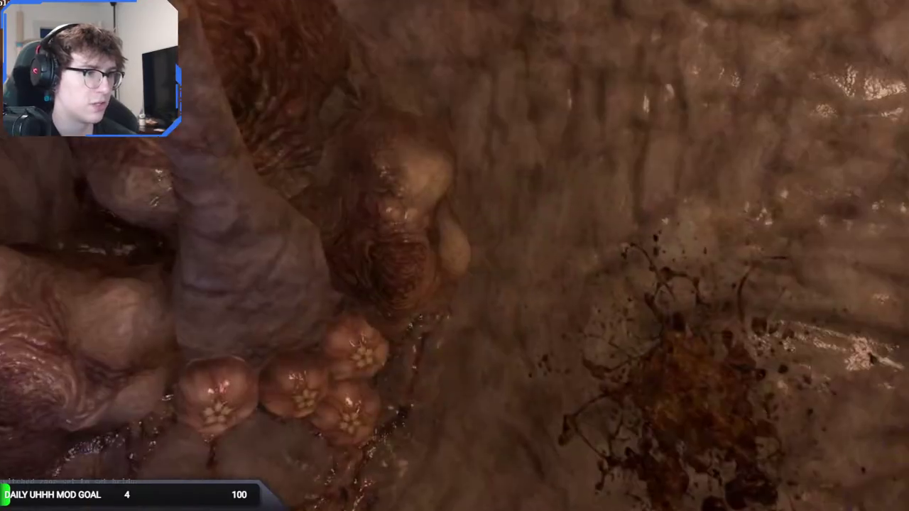
pyautogui.press('w')
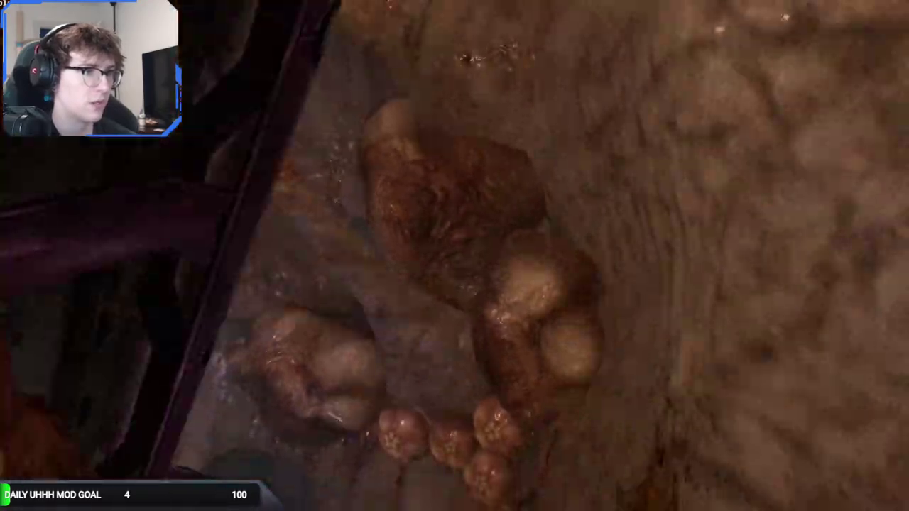
pyautogui.press('s')
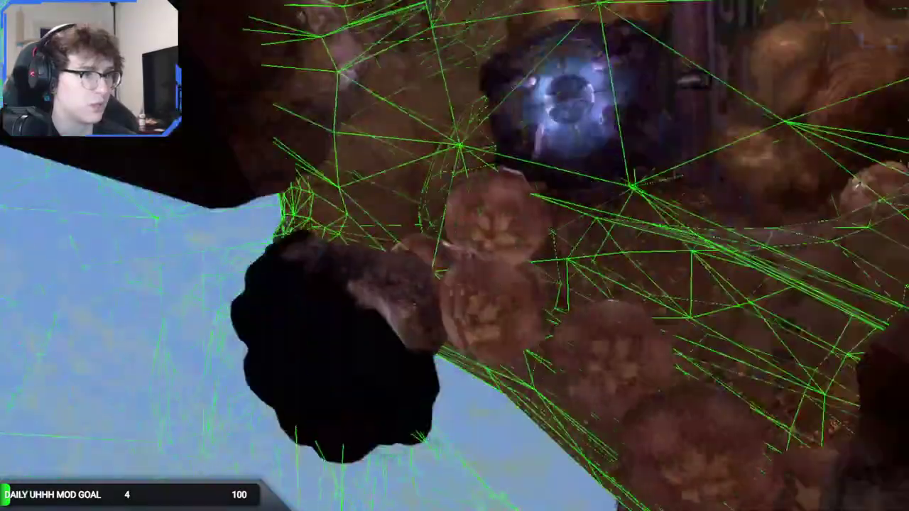
pyautogui.press('w')
pyautogui.press('w')
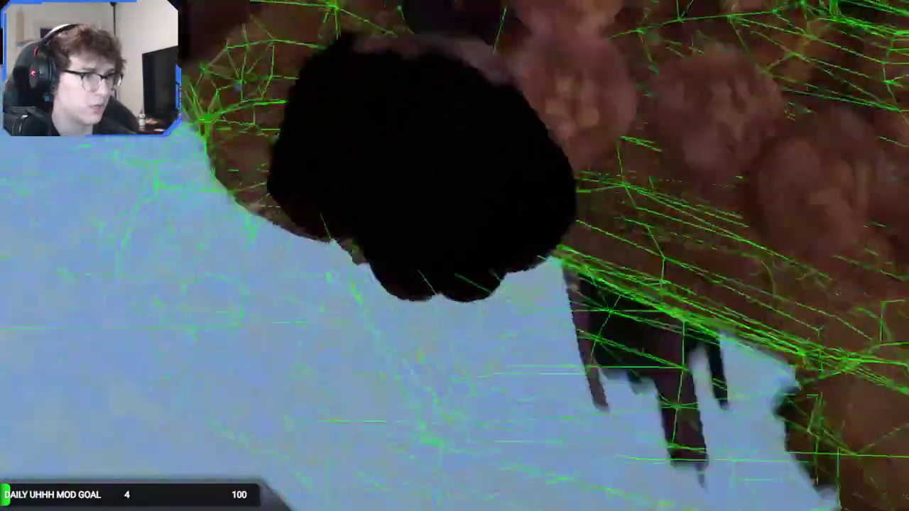
pyautogui.press('w')
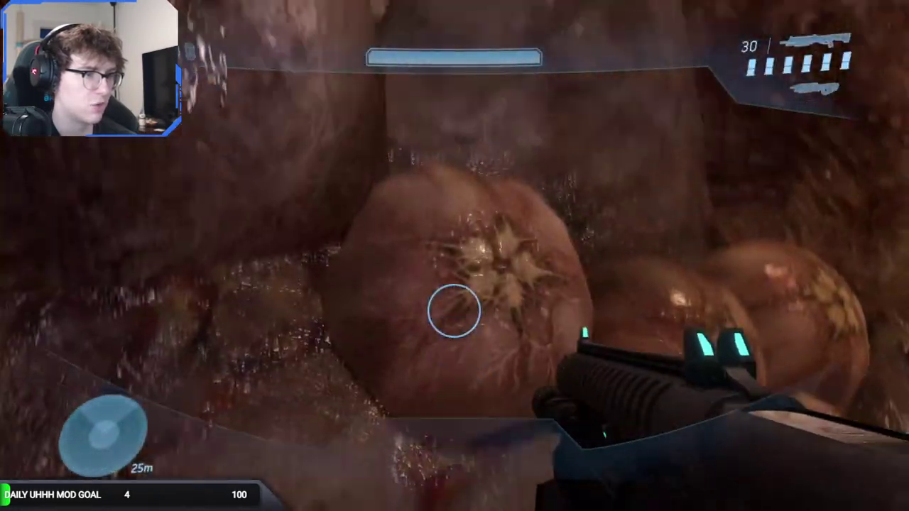
pyautogui.click(453, 311)
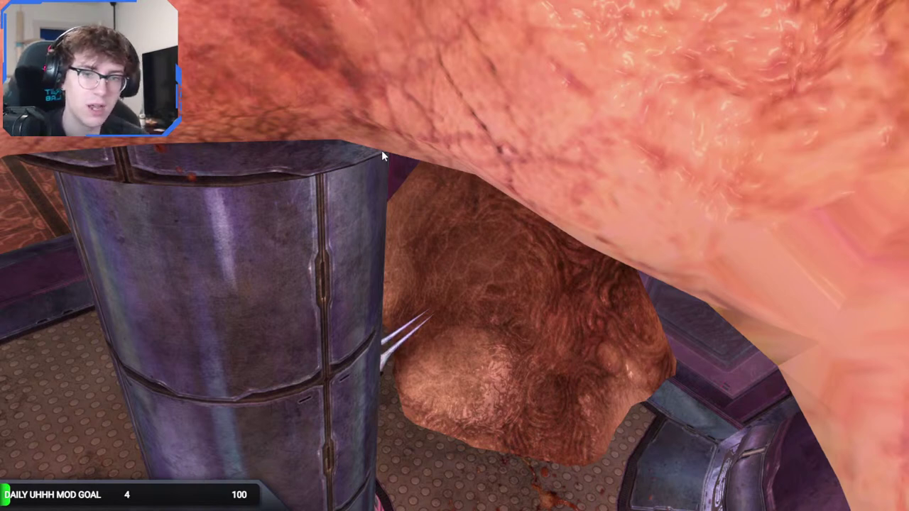
# Fly through the Flood-infested hall and inspect the layered shelf growths on the large fleshy pillar.
pyautogui.moveTo(373, 150); pyautogui.dragTo(298, 142, button='middle')
pyautogui.press('w')
pyautogui.press('w')
pyautogui.press('w')
pyautogui.press('w')
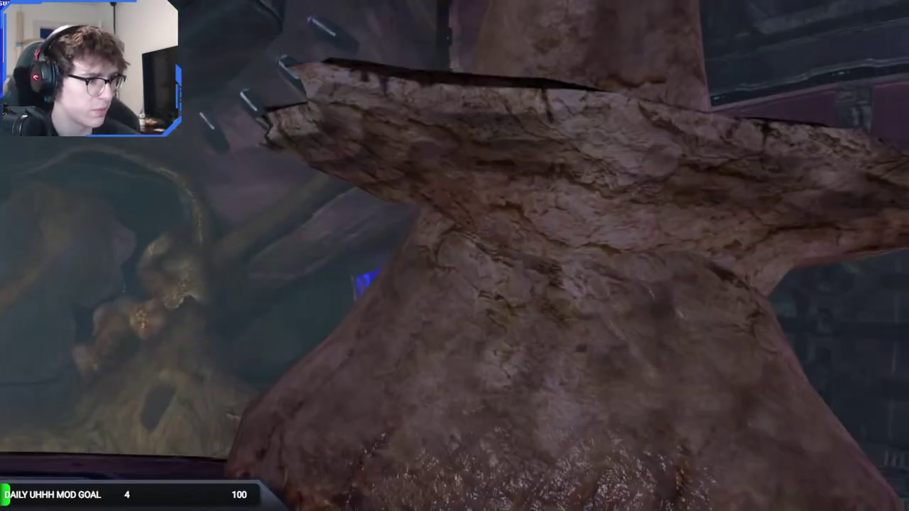
pyautogui.press('w')
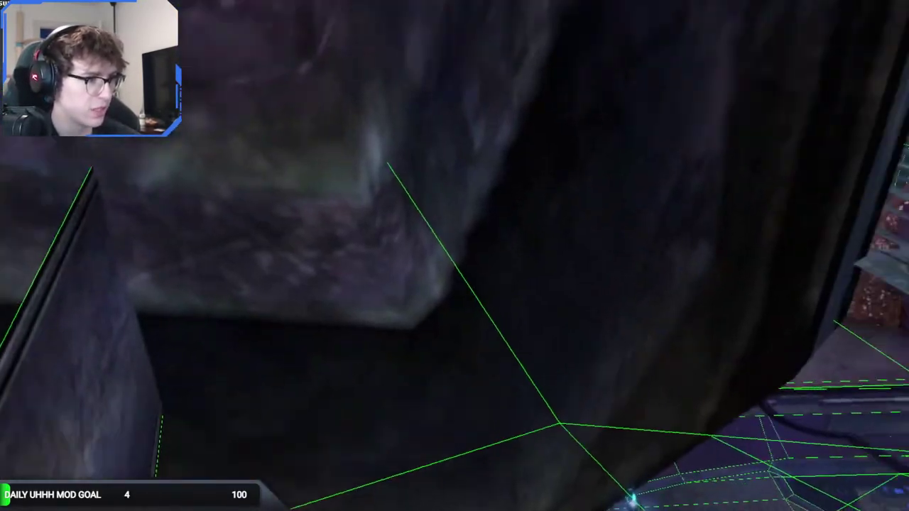
pyautogui.press('w')
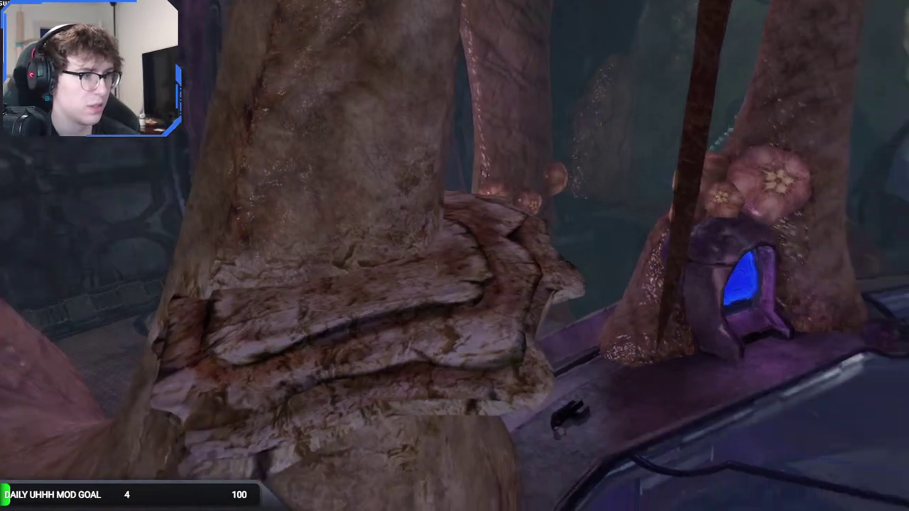
pyautogui.press('w')
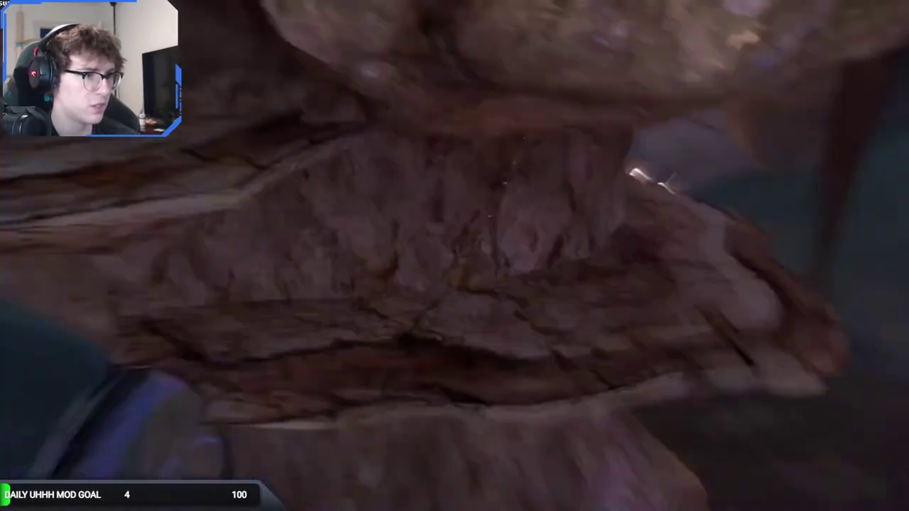
# Circle the fleshy pillar at close range and view its shelf growths from the side.
pyautogui.press('s')
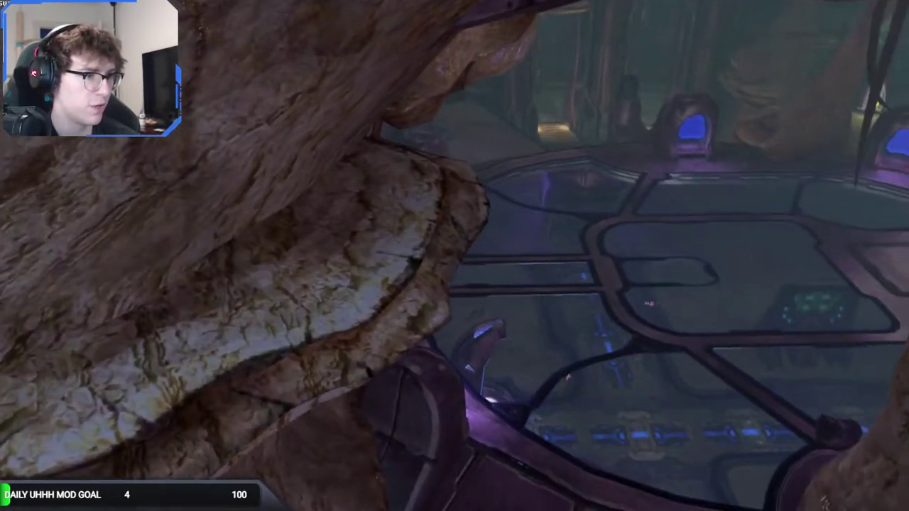
pyautogui.press('w')
pyautogui.press('w')
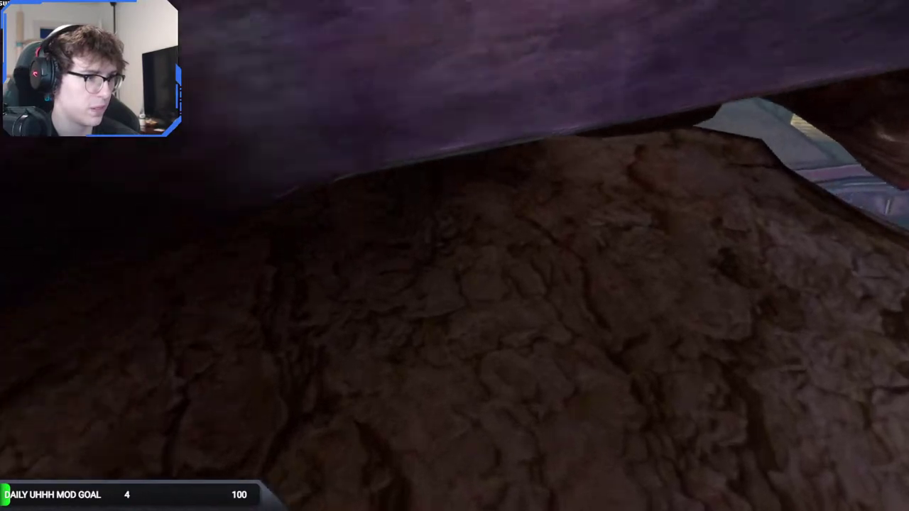
pyautogui.press('w')
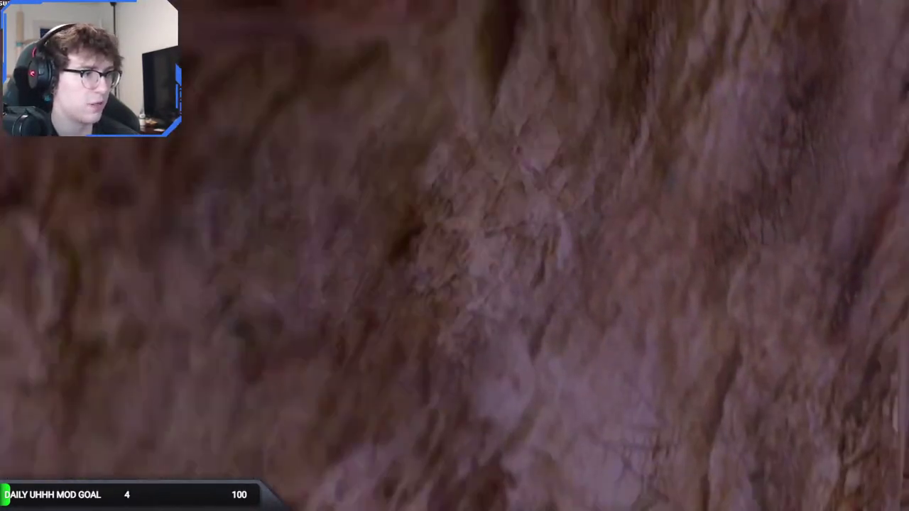
pyautogui.press('w')
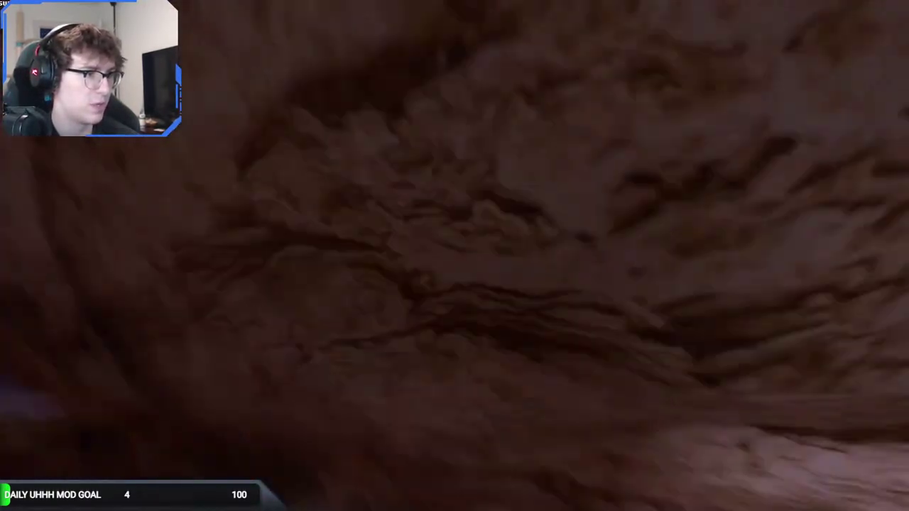
pyautogui.press('s')
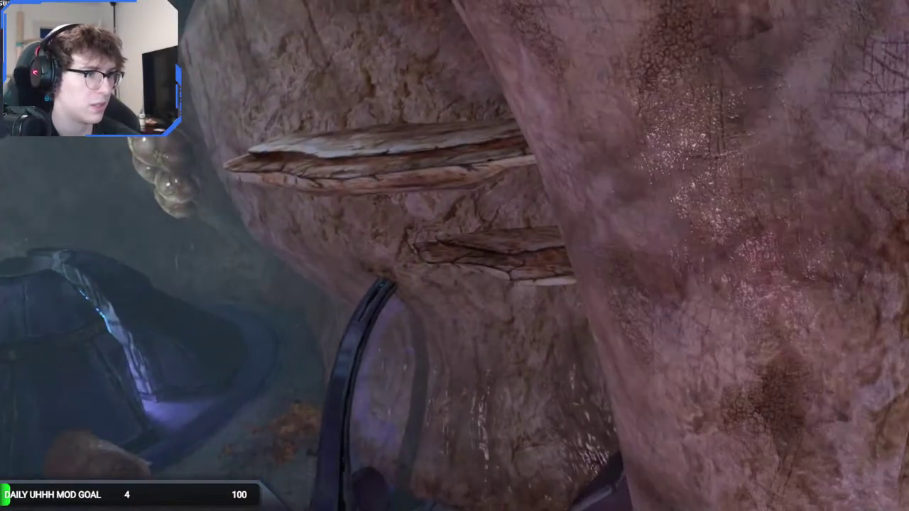
pyautogui.press('w')
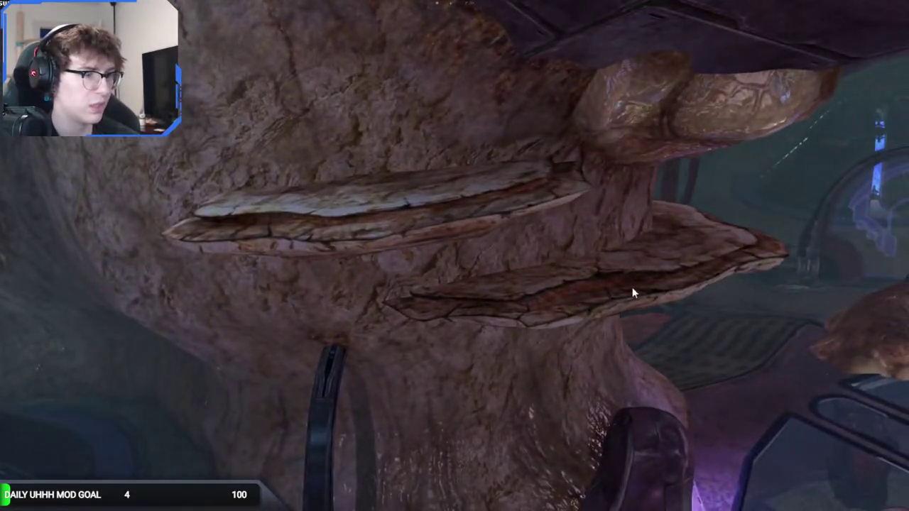
# Fly from the pillar past the fleshy mound on the purple walkway to the row of Covenant pod units.
pyautogui.moveTo(520, 281); pyautogui.dragTo(817, 327, button='middle')
pyautogui.press('w')
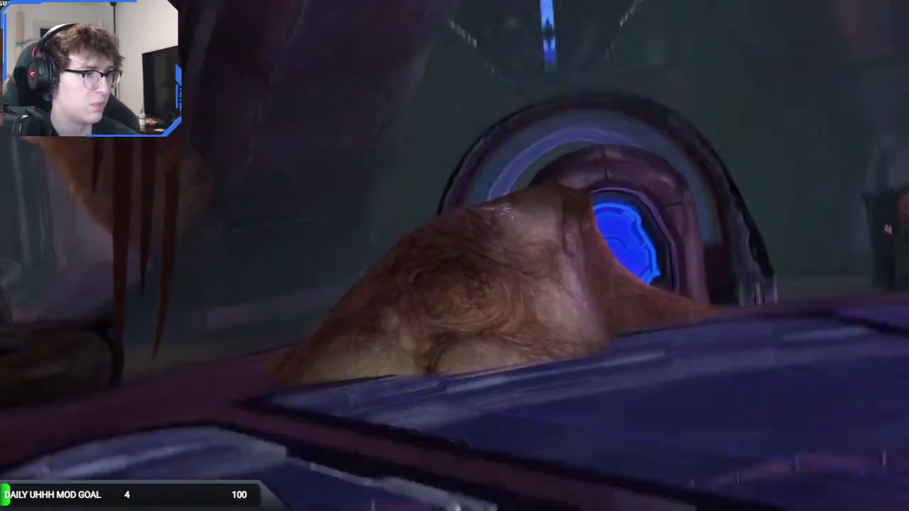
pyautogui.press('w')
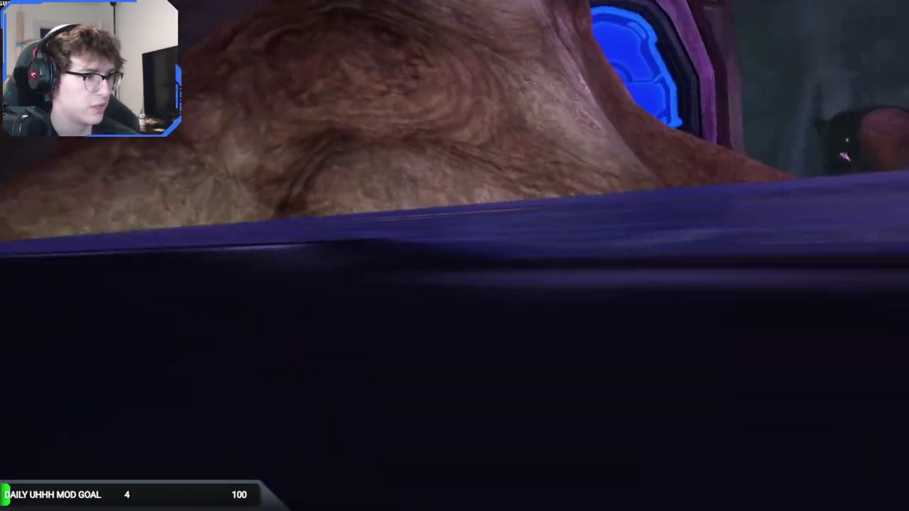
pyautogui.press('w')
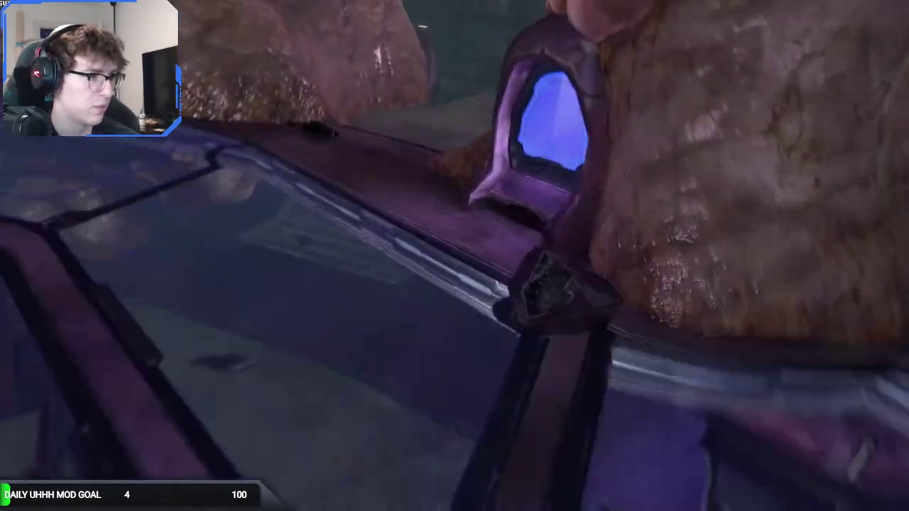
# Inspect the curved glass panels, their metal framing and the round blue-lit fixture from close range.
pyautogui.press('w')
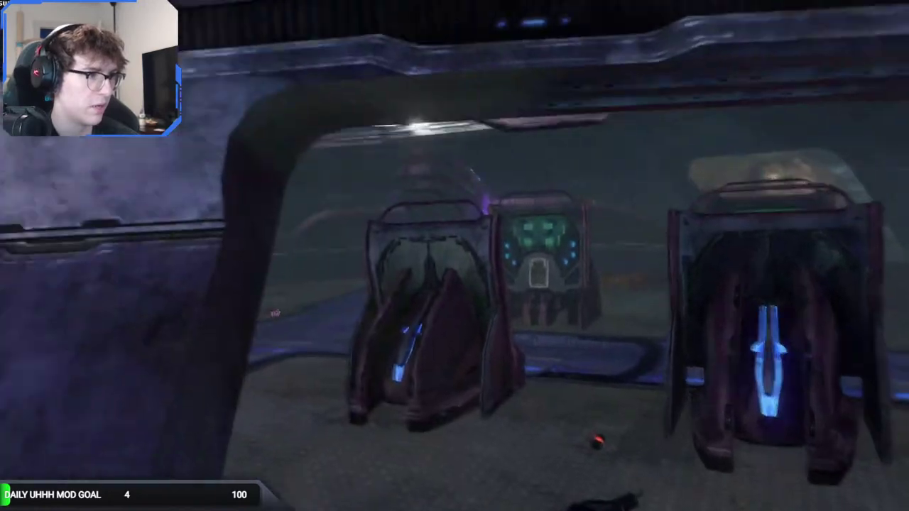
pyautogui.press('w')
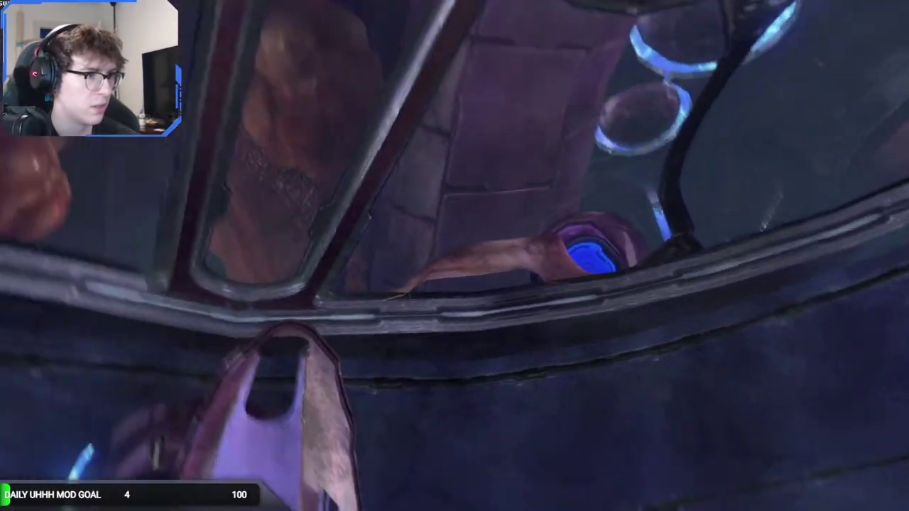
pyautogui.press('s')
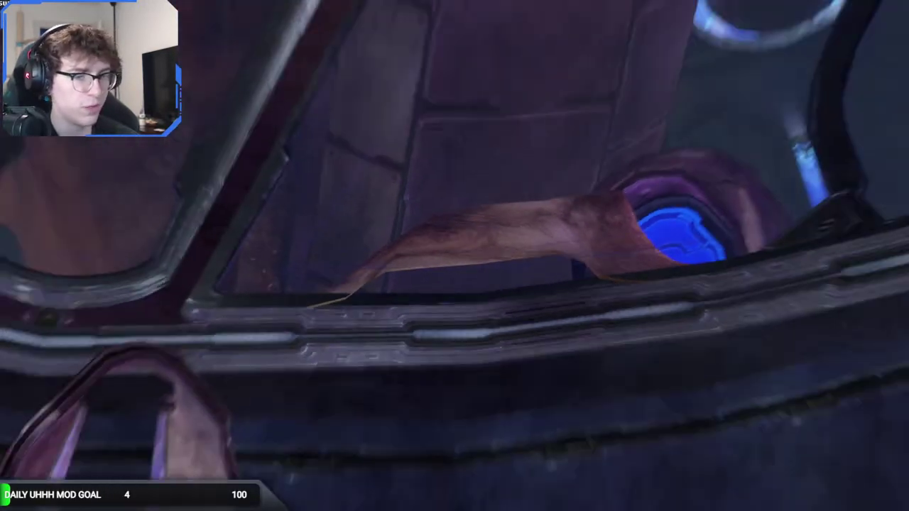
pyautogui.press('w')
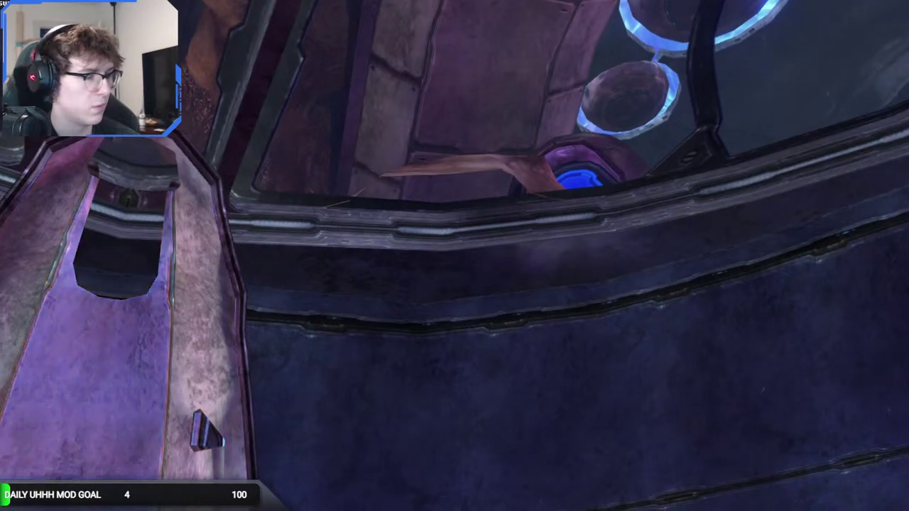
pyautogui.press('w')
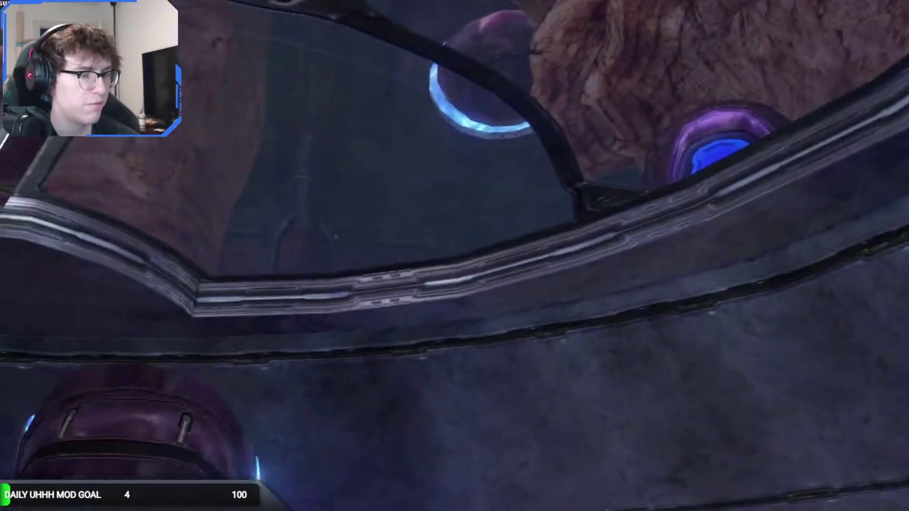
pyautogui.press('w')
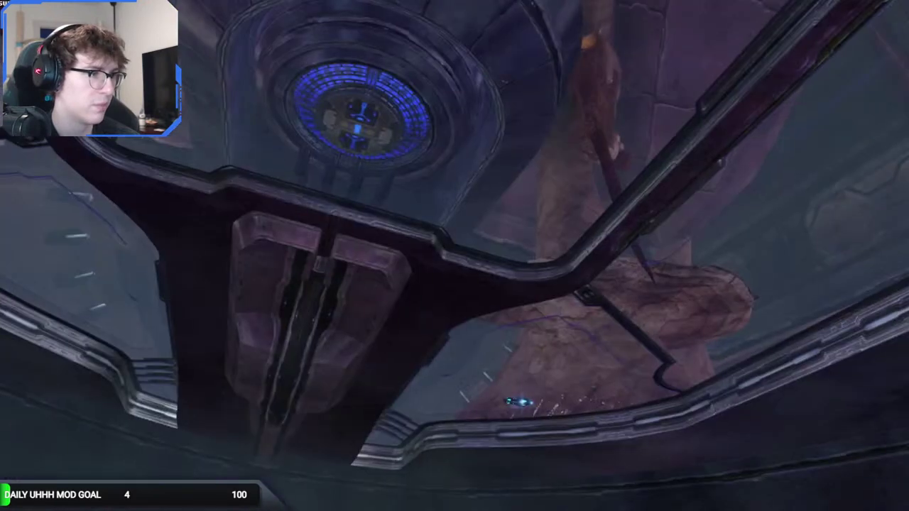
# Fly past the hanging tendrils to the wall-side shelf growth and examine its underside, edges and upper surface.
pyautogui.press('w')
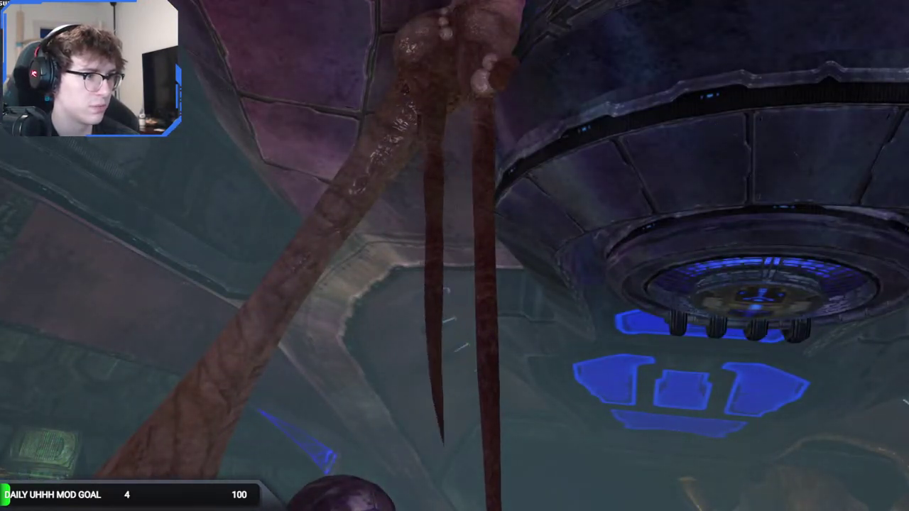
pyautogui.press('w')
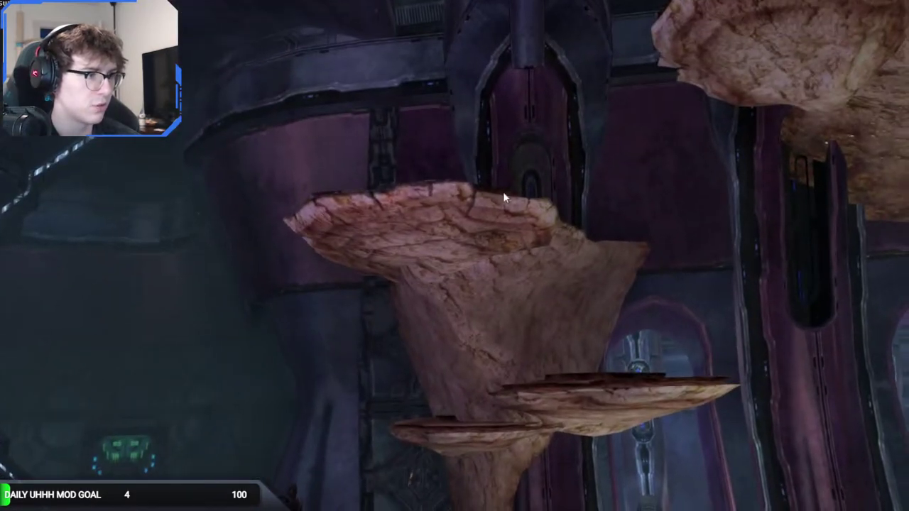
pyautogui.press('w')
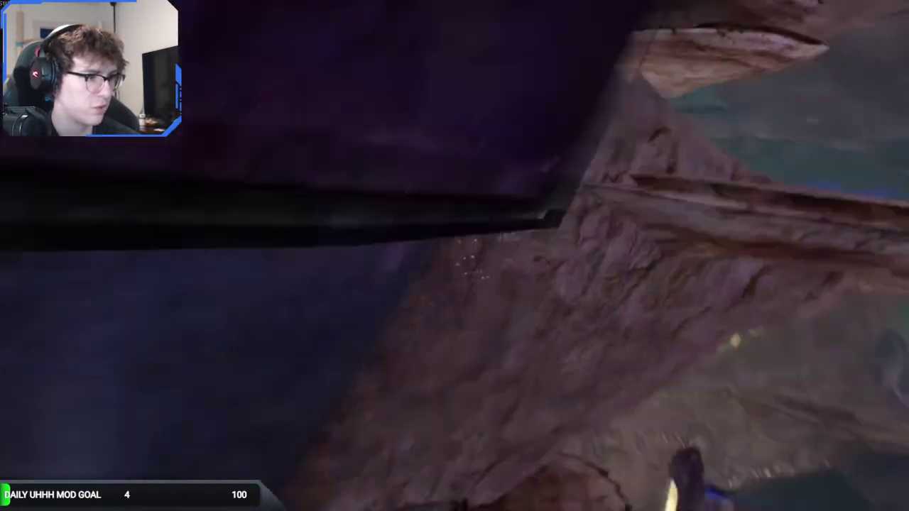
pyautogui.press('w')
pyautogui.press('s')
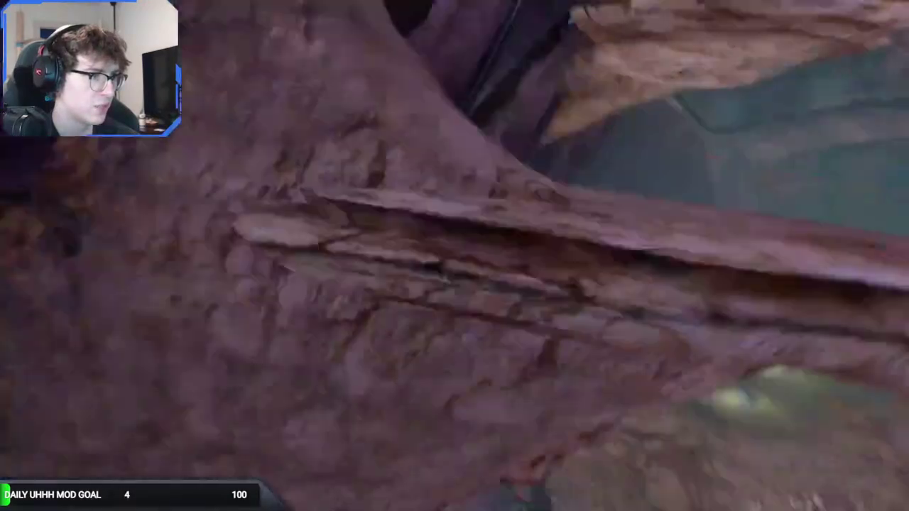
pyautogui.press('w')
pyautogui.press('w')
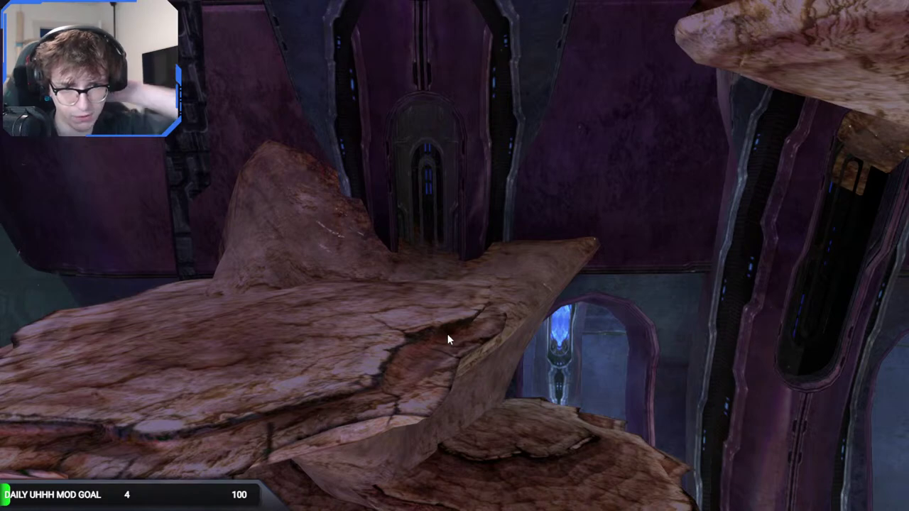
# Fly back past the hanging tendrils and inspect the bulbous growths and shelf on the fleshy pillar.
pyautogui.press('w')
pyautogui.moveTo(496, 329); pyautogui.dragTo(802, 330, button='middle')
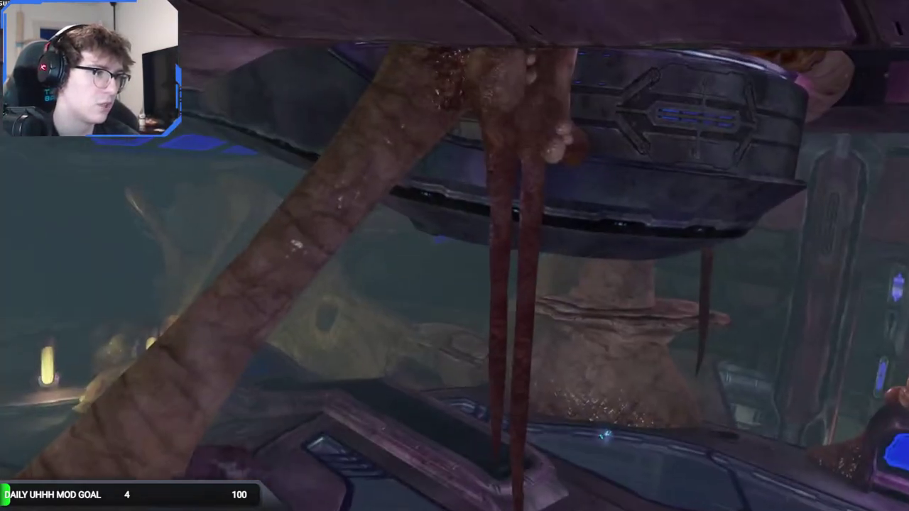
pyautogui.press('w')
pyautogui.press('w')
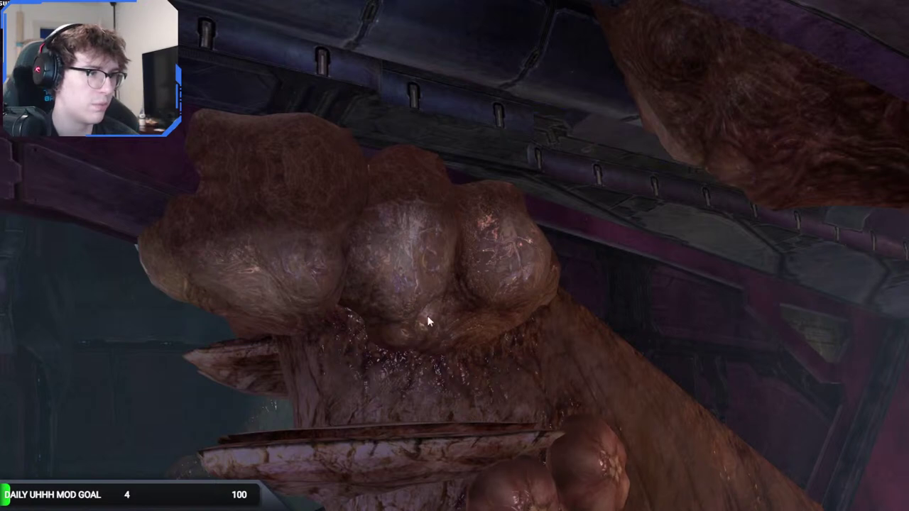
pyautogui.moveTo(544, 206); pyautogui.dragTo(526, 306, button='middle')
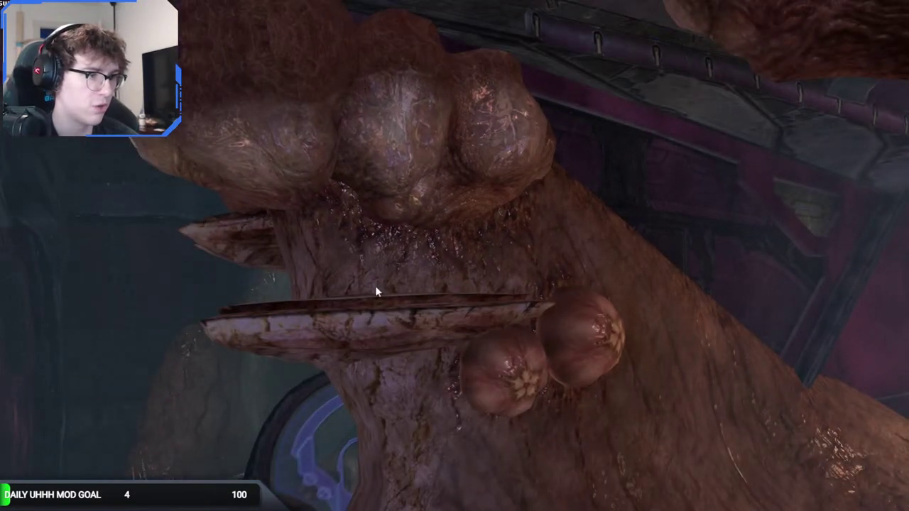
pyautogui.moveTo(509, 308); pyautogui.dragTo(682, 274, button='middle')
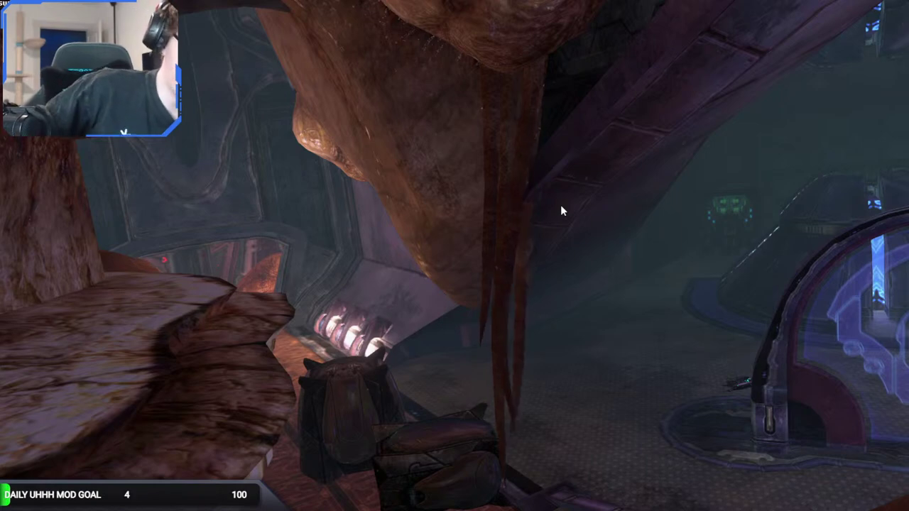
# Examine the two round Flood pods beside the pillar's shelf growth up close, then the mound by the blue light.
pyautogui.moveTo(560, 204); pyautogui.dragTo(355, 142, button='middle')
pyautogui.press('w')
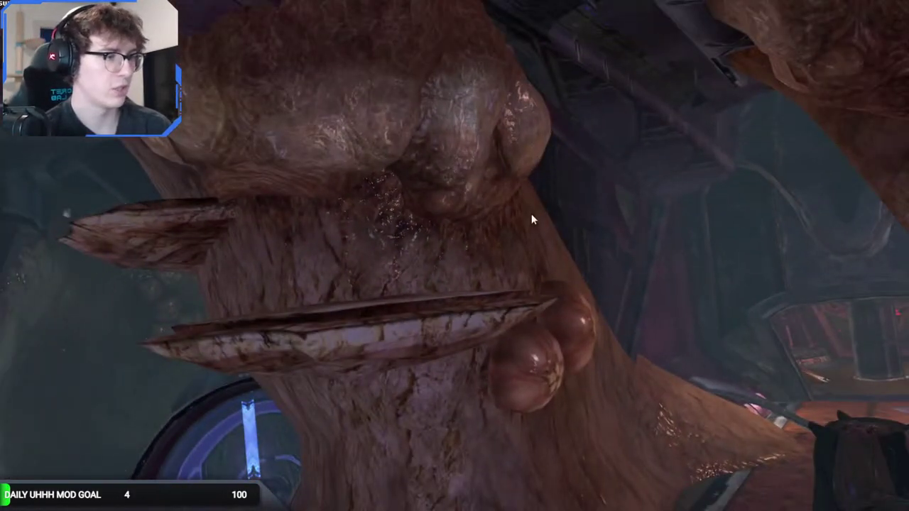
pyautogui.press('w')
pyautogui.moveTo(528, 198); pyautogui.dragTo(553, 240, button='middle')
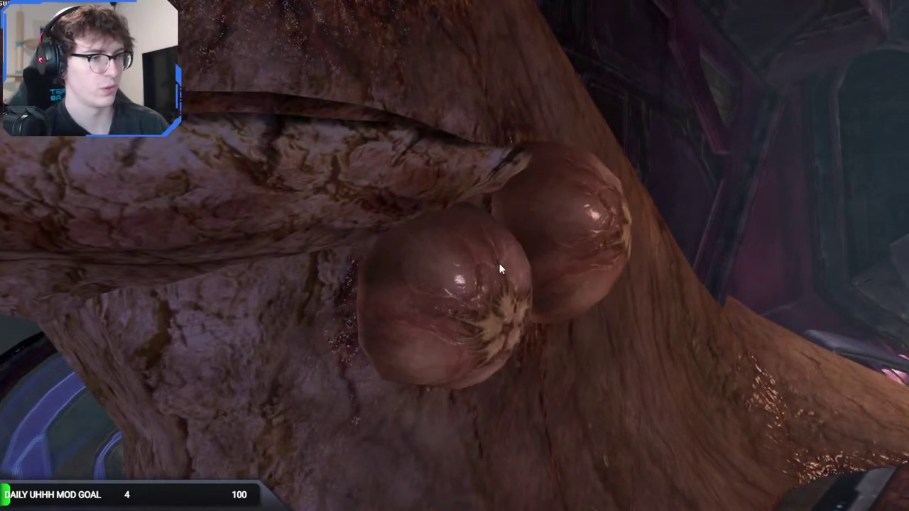
pyautogui.press('s')
pyautogui.moveTo(540, 265); pyautogui.dragTo(502, 269, button='middle')
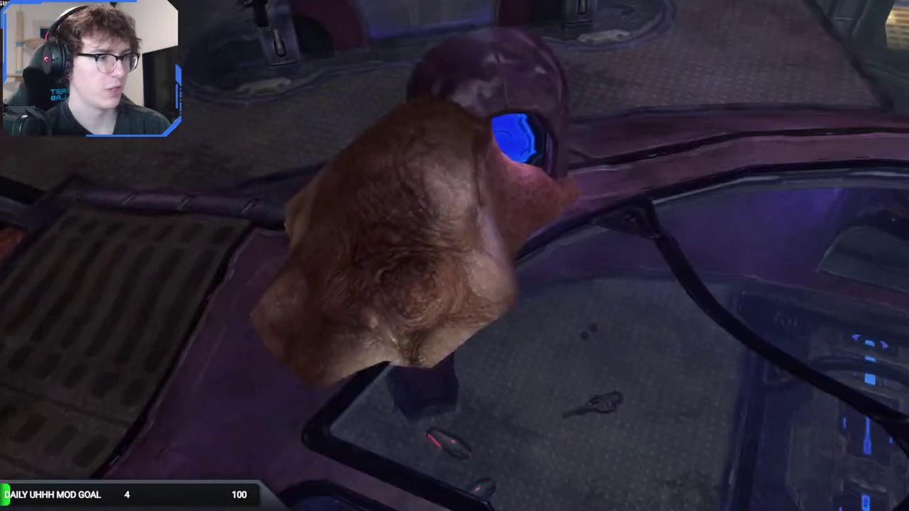
# Survey the infested hall from the raised purple walkway and approach the arched energy barrier.
pyautogui.click(467, 206)
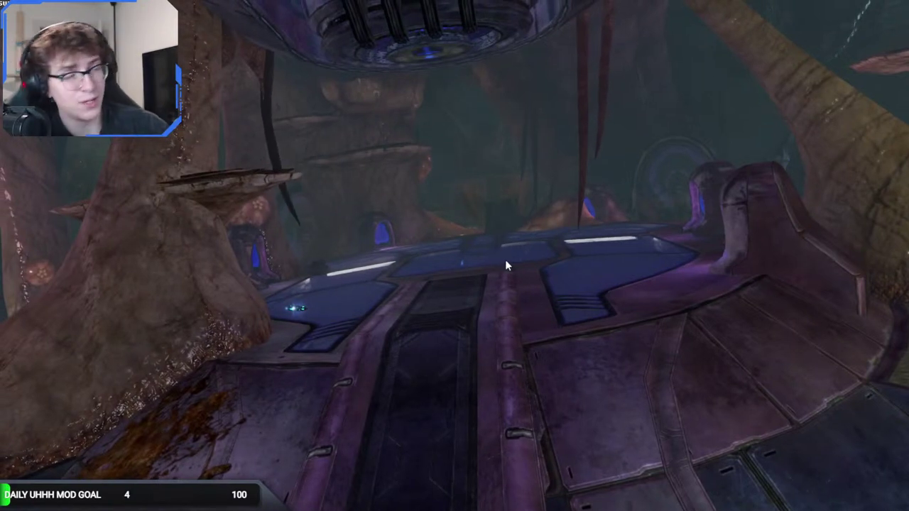
pyautogui.moveTo(570, 218); pyautogui.dragTo(149, 196, button='middle')
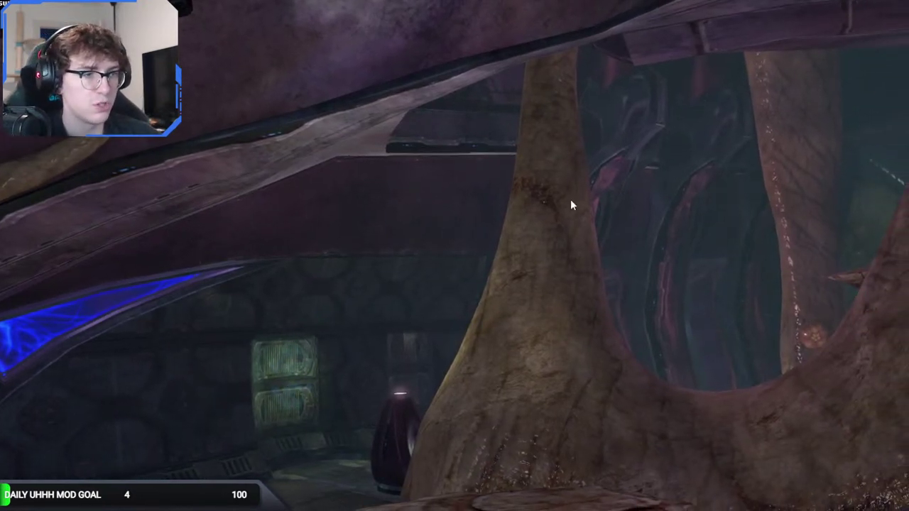
pyautogui.moveTo(570, 199); pyautogui.dragTo(419, 231, button='middle')
pyautogui.press('w')
pyautogui.press('w')
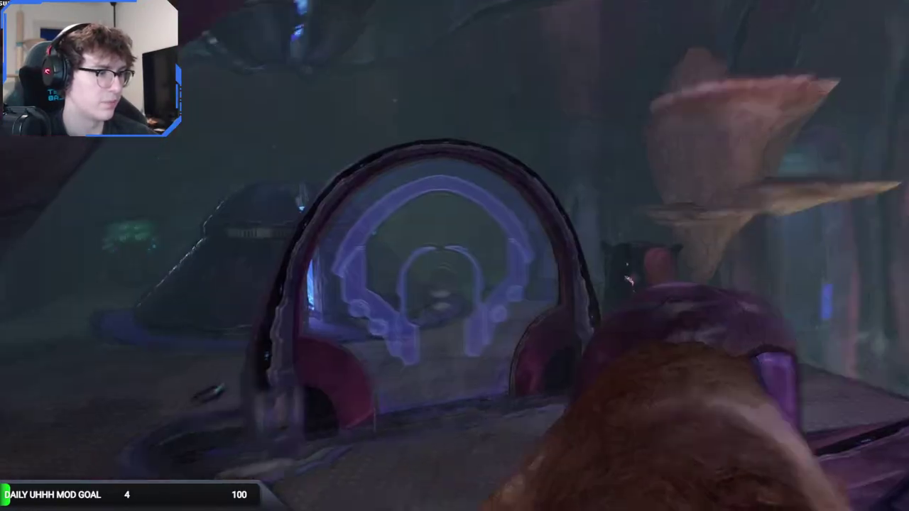
# Fly across the hall to the large blue windows and inspect the glowing lamps and Flood growths beside them.
pyautogui.press('w')
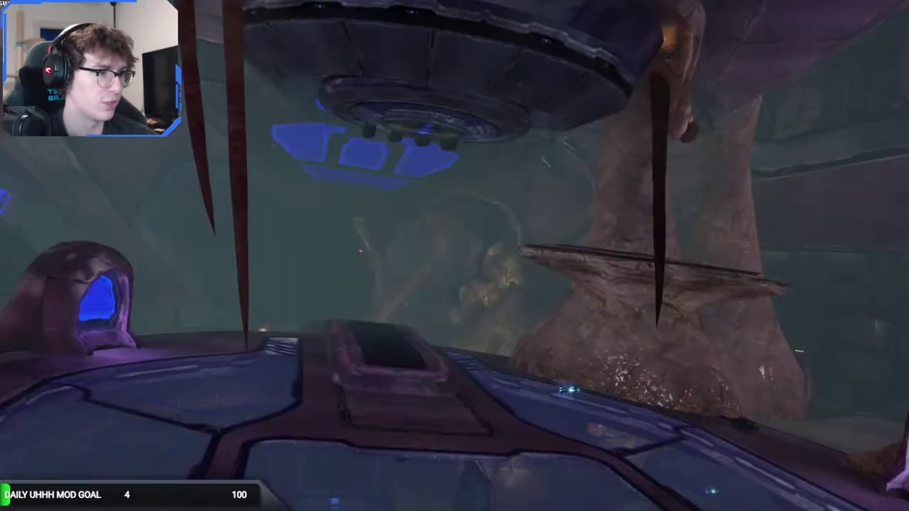
pyautogui.press('w')
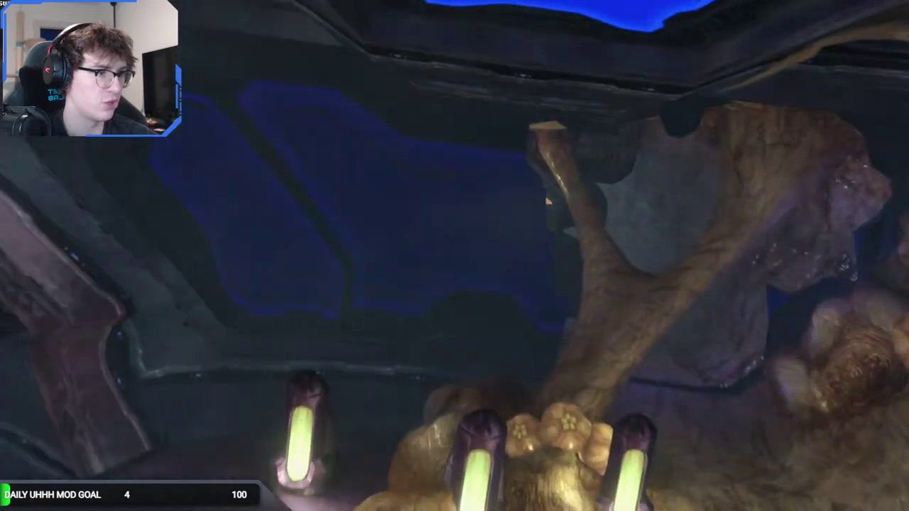
pyautogui.moveTo(485, 230); pyautogui.dragTo(485, 231, button='middle')
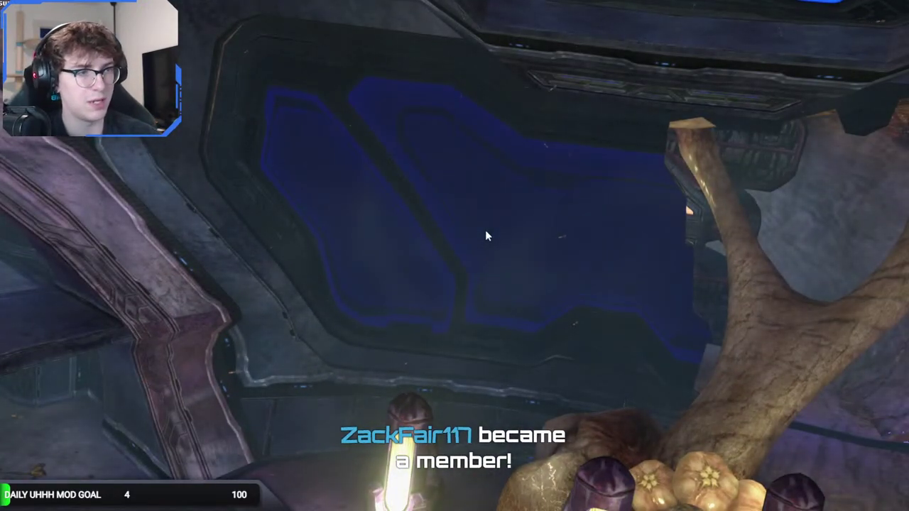
pyautogui.moveTo(462, 228); pyautogui.dragTo(462, 228, button='middle')
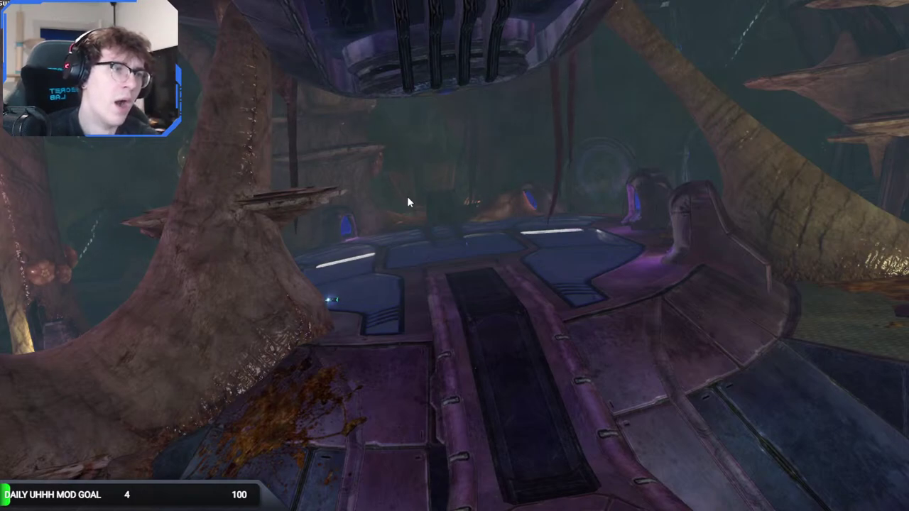
# Fly out of the hall and view the level's green wireframe geometry from outside.
pyautogui.moveTo(406, 200); pyautogui.dragTo(356, 189, button='middle')
pyautogui.press('a')
pyautogui.press('w')
pyautogui.moveTo(355, 188)
pyautogui.mouseDown(button='right')
pyautogui.moveTo(319, 195)
pyautogui.moveTo(320, 234)
pyautogui.moveTo(363, 249)
pyautogui.moveTo(398, 213)
pyautogui.moveTo(408, 228)
pyautogui.moveTo(348, 195)
pyautogui.moveTo(306, 203)
pyautogui.moveTo(348, 181)
pyautogui.moveTo(287, 199)
pyautogui.moveTo(369, 192)
pyautogui.moveTo(319, 195)
pyautogui.moveTo(284, 220)
pyautogui.moveTo(366, 160)
pyautogui.moveTo(352, 177)
pyautogui.mouseUp(button='right')
pyautogui.press('w')
pyautogui.press('s')
pyautogui.moveTo(609, 315); pyautogui.dragTo(591, 262, button='right')
pyautogui.moveTo(527, 192); pyautogui.dragTo(540, 205, button='right')
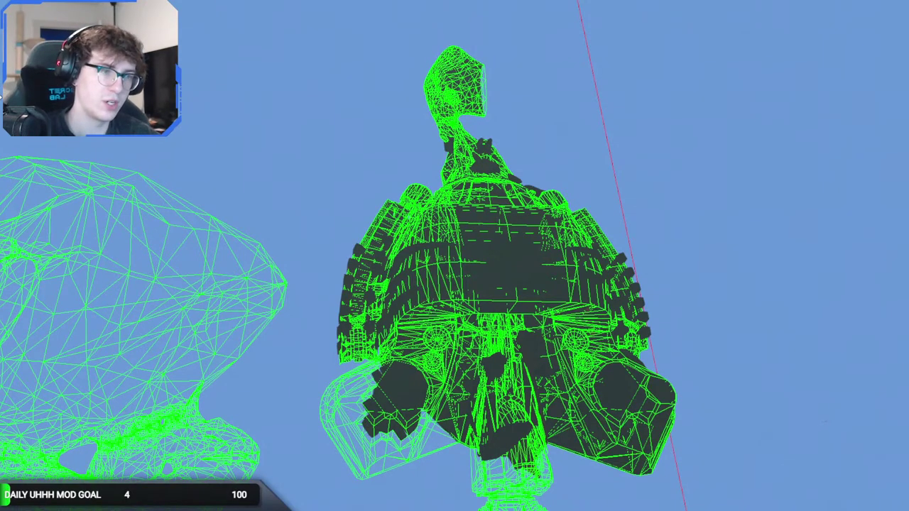
pyautogui.moveTo(317, 149); pyautogui.dragTo(240, 100, button='right')
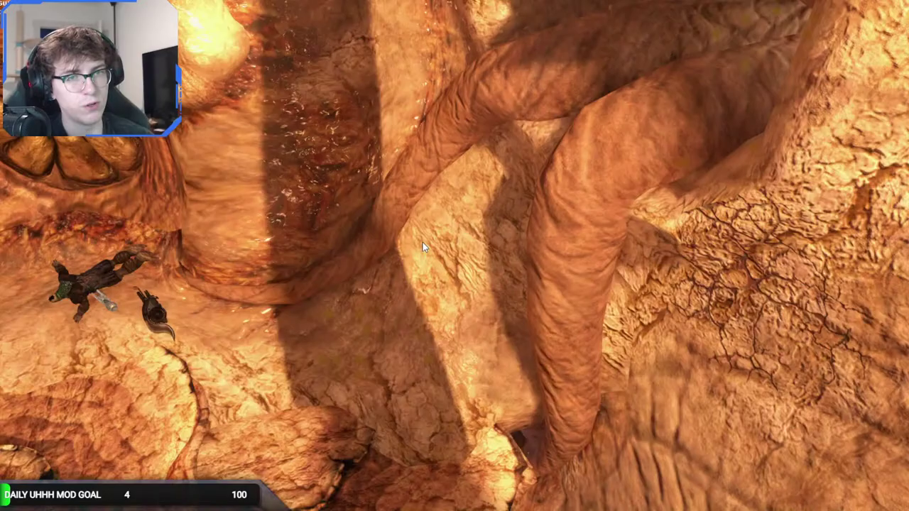
# Look around the orange flesh-covered chamber with its petal-shaped opening and thick tentacles.
pyautogui.moveTo(455, 255); pyautogui.dragTo(417, 240, button='middle')
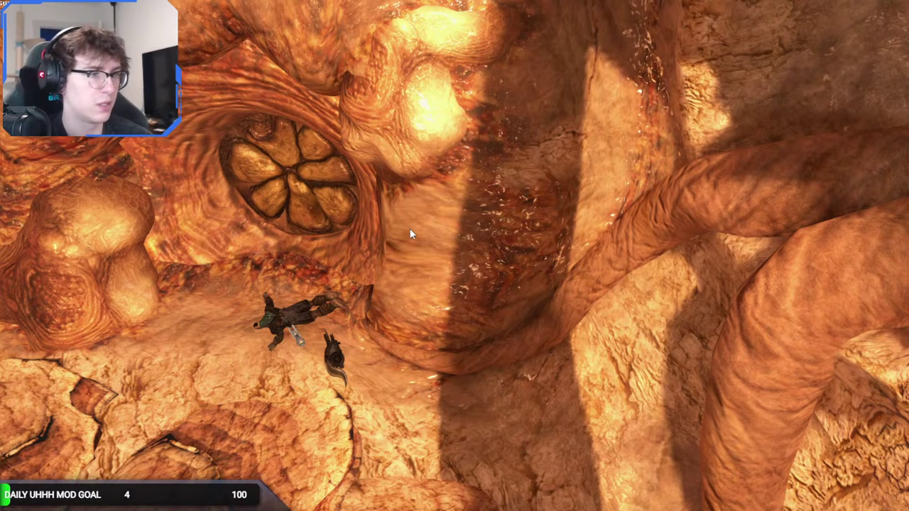
pyautogui.press('w')
pyautogui.press('w')
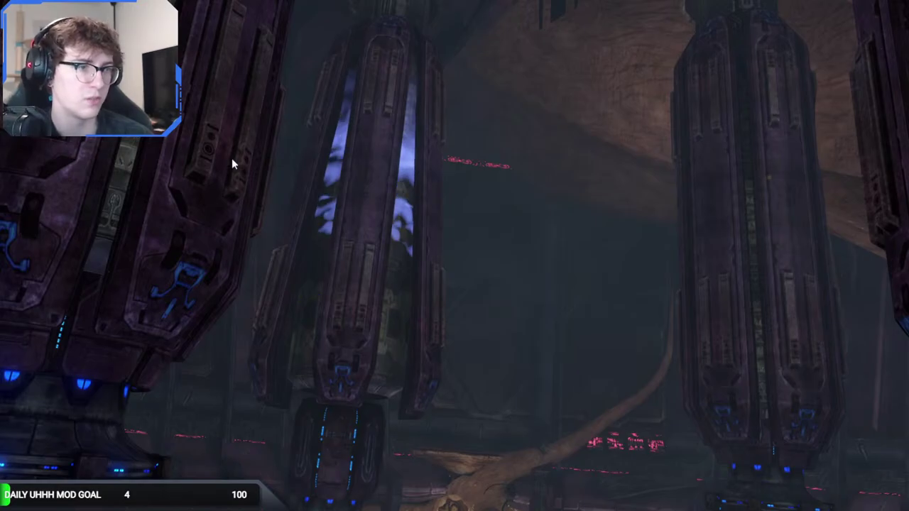
# Explore the dark Covenant chambers and view the glowing dome pedestal with its surrounding spires from several angles.
pyautogui.press('s')
pyautogui.moveTo(472, 285); pyautogui.dragTo(472, 286, button='middle')
pyautogui.moveTo(472, 285); pyautogui.dragTo(671, 238, button='right')
pyautogui.press('w')
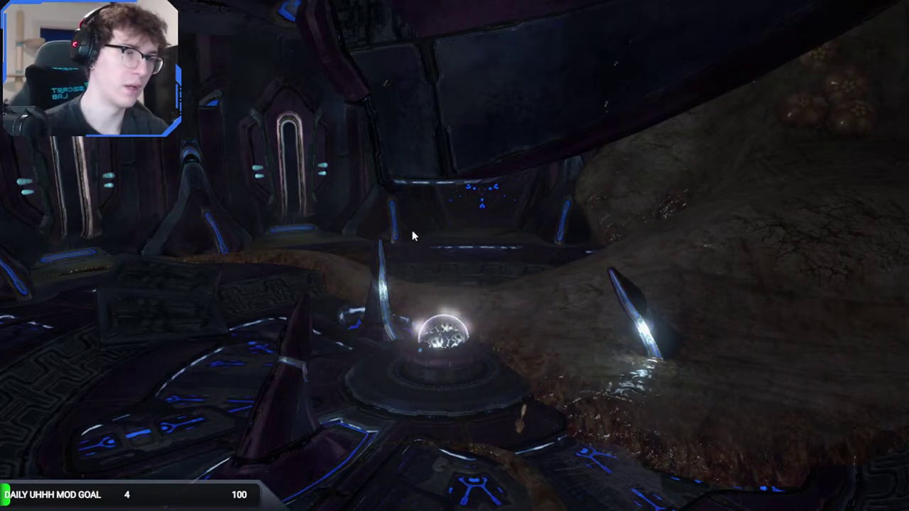
pyautogui.moveTo(413, 239); pyautogui.dragTo(353, 263, button='right')
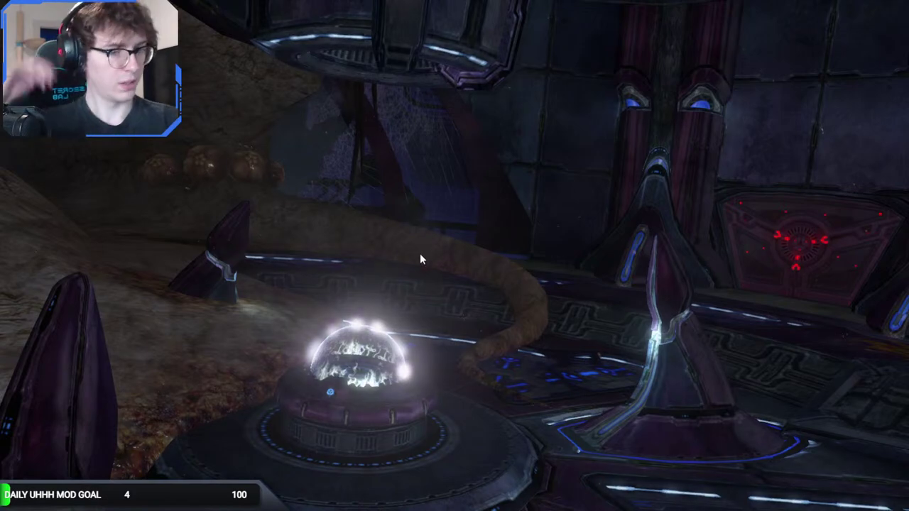
pyautogui.moveTo(424, 254); pyautogui.dragTo(444, 253, button='middle')
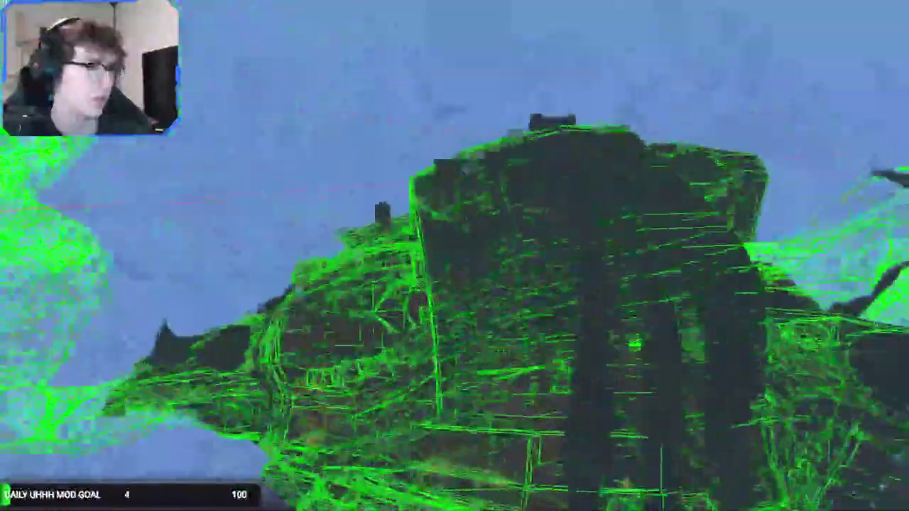
# Fly around the level's exterior and inspect its green wireframe shells, tunnels and dark outer hulls from several angles.
pyautogui.press('w')
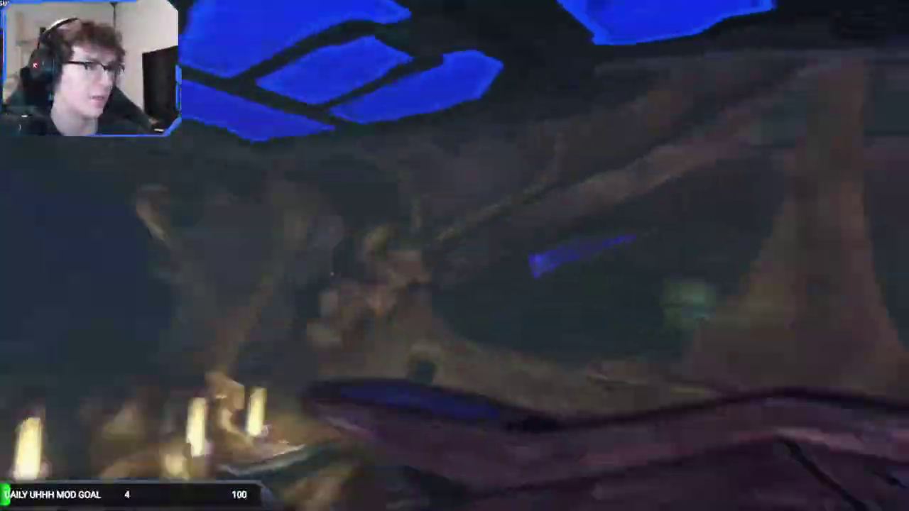
pyautogui.press('w')
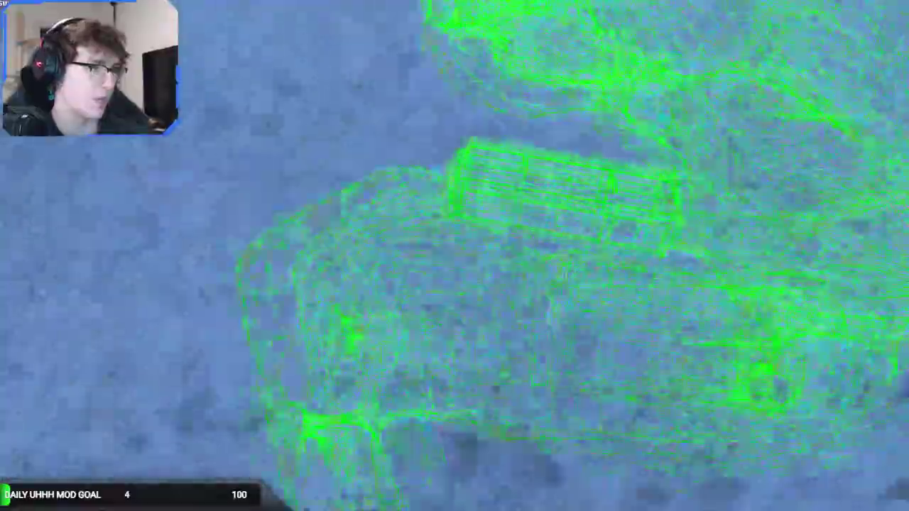
pyautogui.press('w')
pyautogui.press('w')
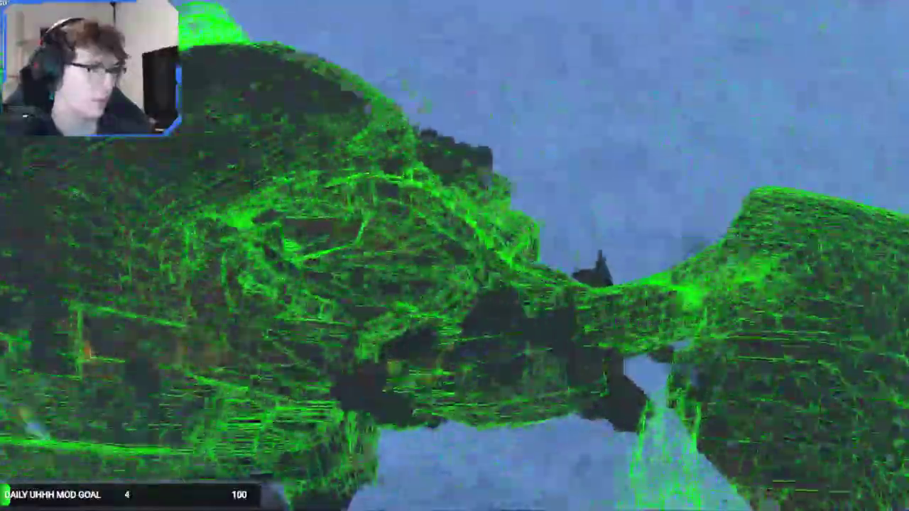
pyautogui.press('w')
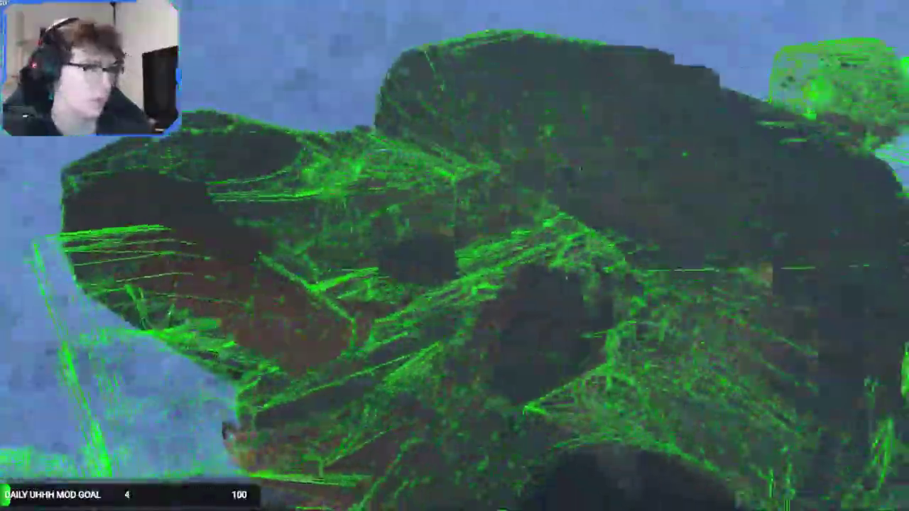
pyautogui.press('w')
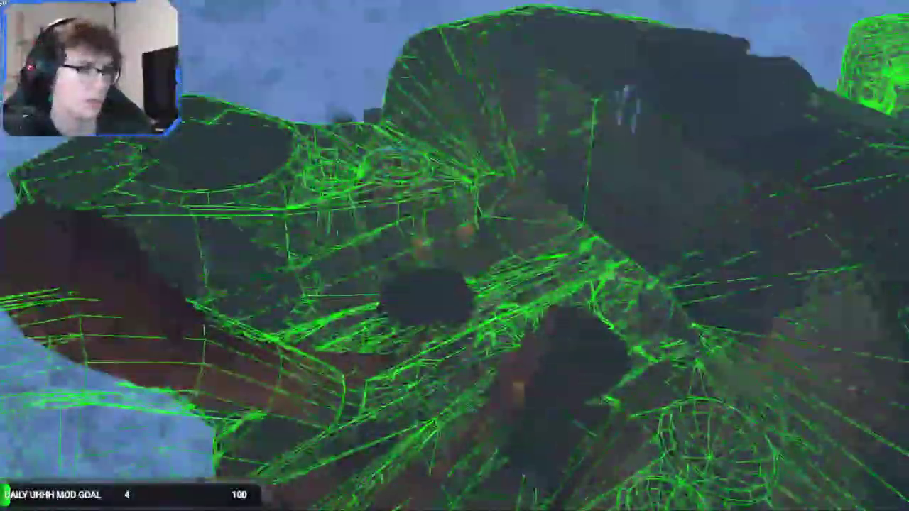
pyautogui.press('w')
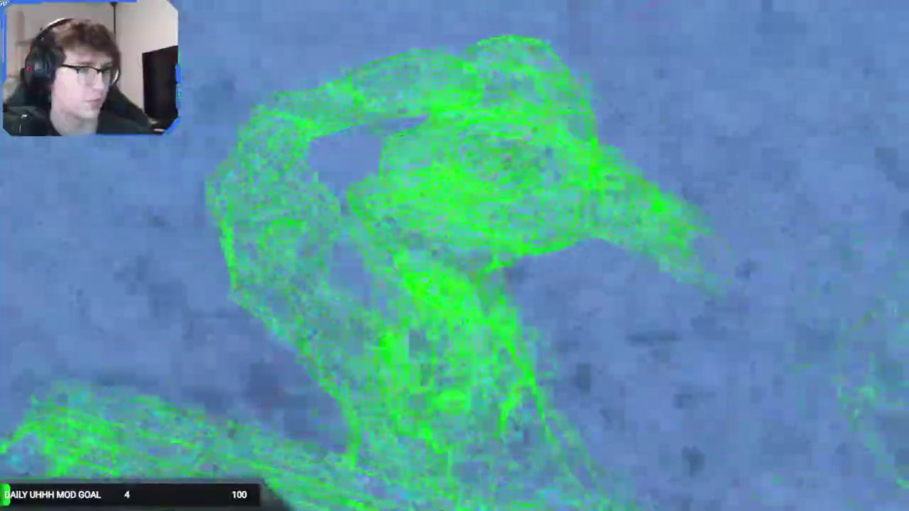
pyautogui.press('w')
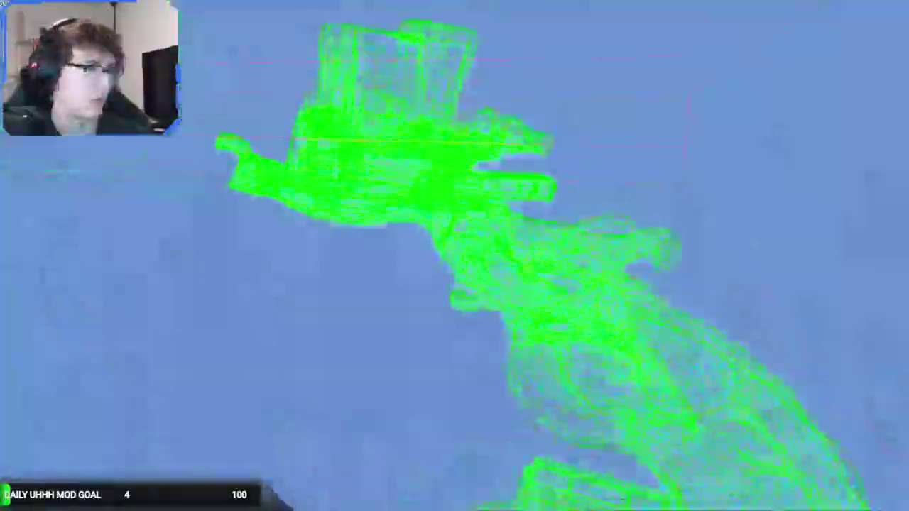
pyautogui.press('w')
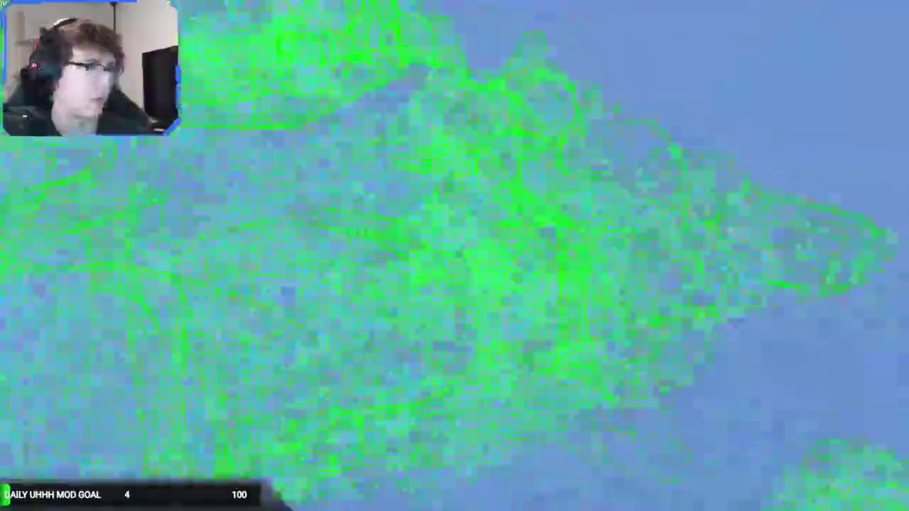
pyautogui.press('w')
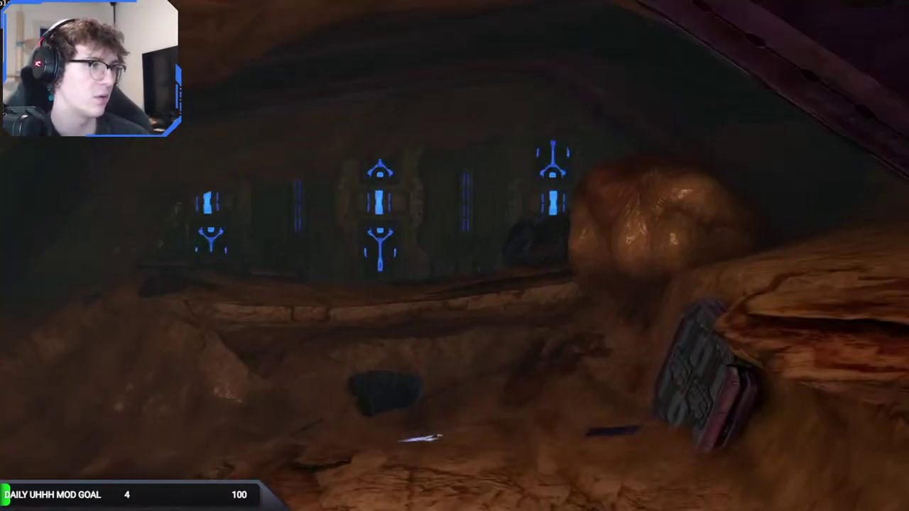
# Look around the flesh-covered hall with blue-lit panels and fly outside to view the tunnel opening and surrounding wireframe.
pyautogui.press('s')
pyautogui.press('w')
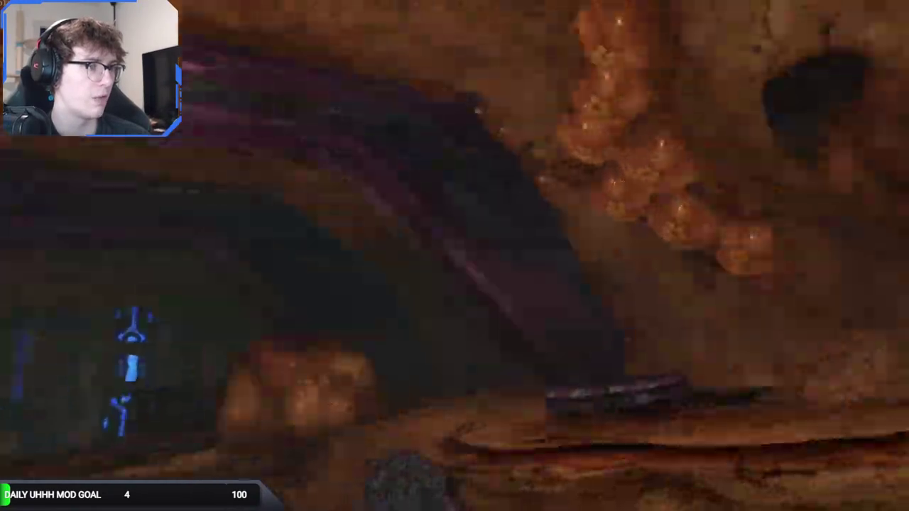
pyautogui.press('s')
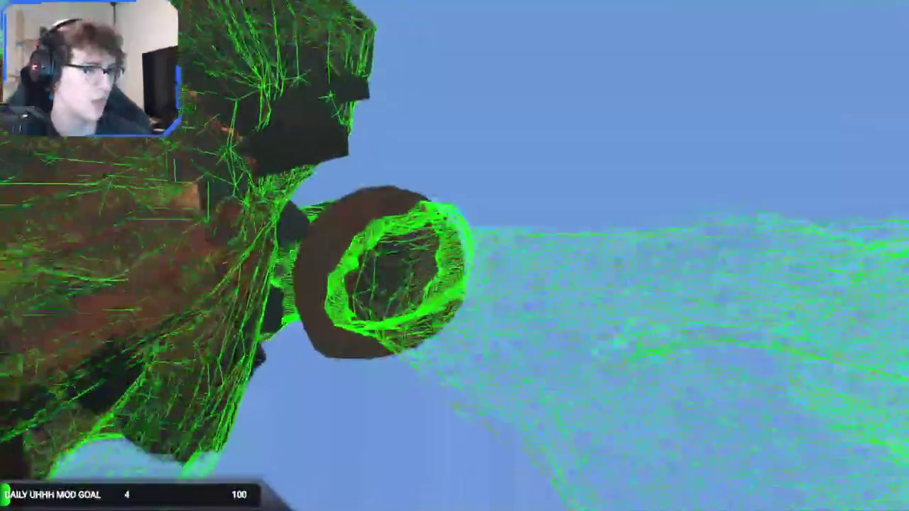
pyautogui.press('w')
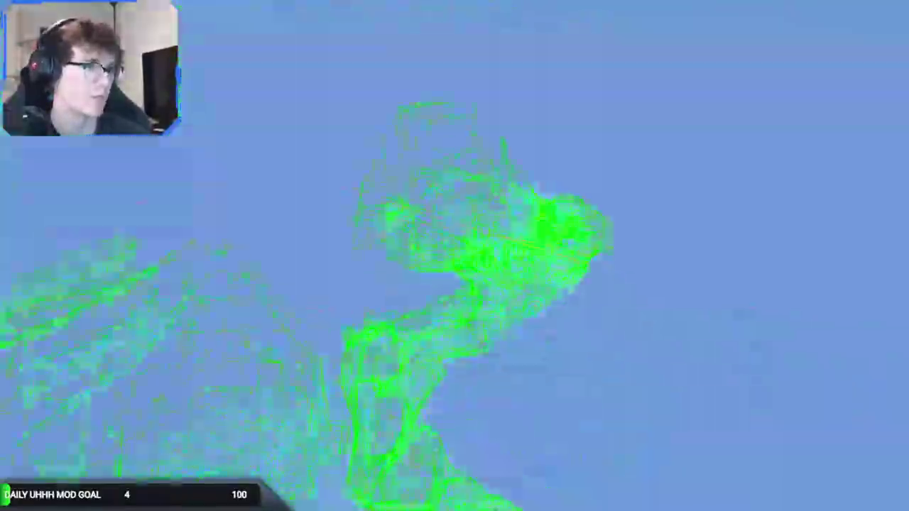
pyautogui.press('F3')
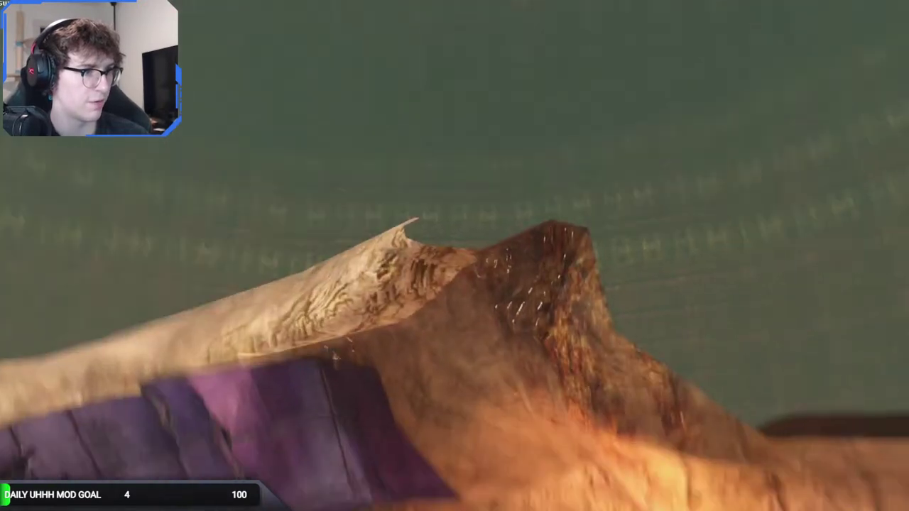
pyautogui.press('v')
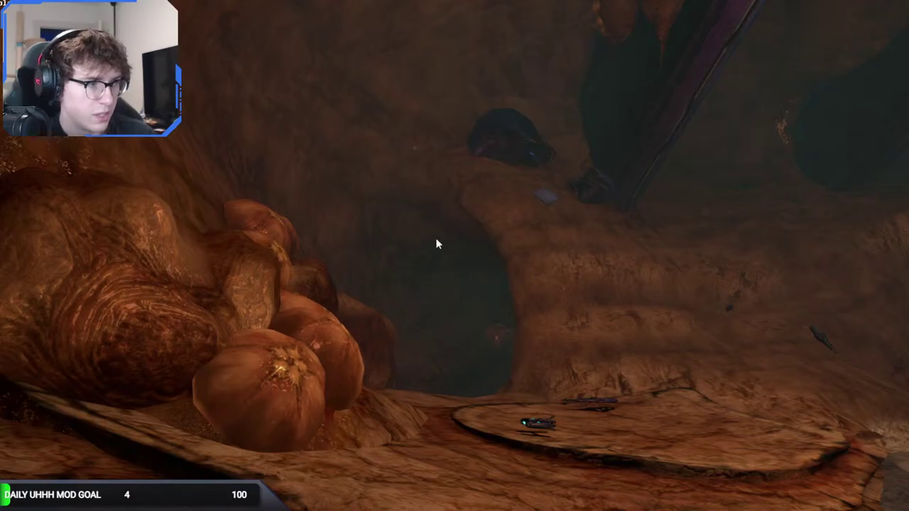
# Fly from the cluster of orange Flood pods through the walls to view the wireframe structure outside.
pyautogui.moveTo(468, 181); pyautogui.dragTo(398, 160, button='middle')
pyautogui.press('s')
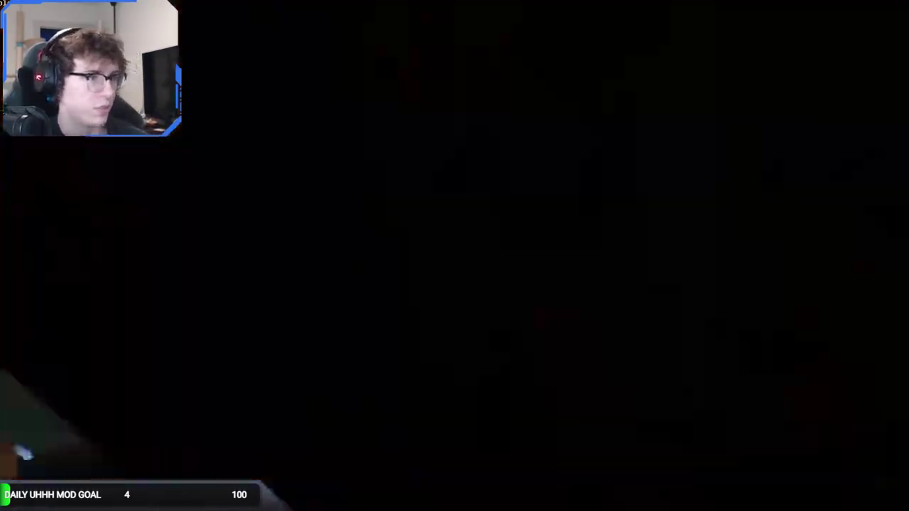
pyautogui.press('w')
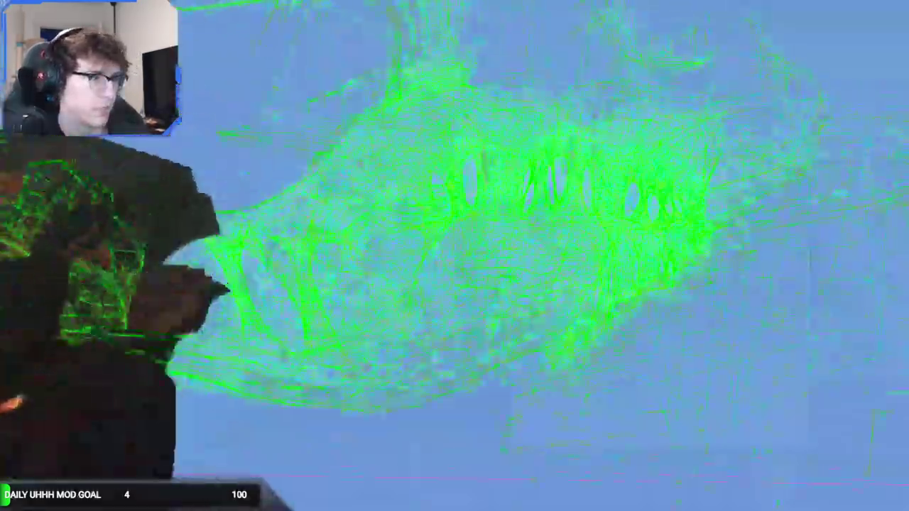
pyautogui.press('w')
pyautogui.moveTo(454, 181); pyautogui.dragTo(554, 213, button='middle')
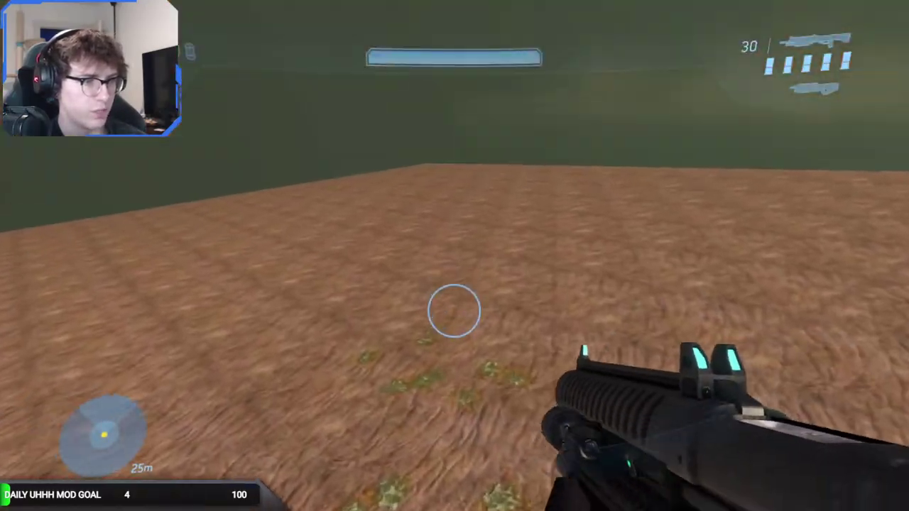
pyautogui.click(454, 311)
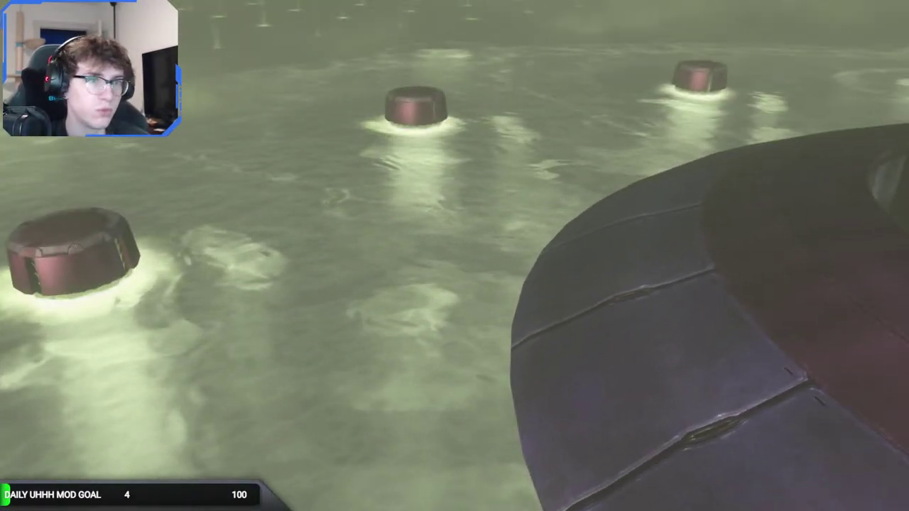
# Switch to the Guerilla tag editor, browse to levels\dlc\descent\sky, expand its shaders folder, and open scarab_inc.scenery from scarab_inc.
pyautogui.hotkey('alt', 'Tab')
pyautogui.scroll(12, 80, 224)
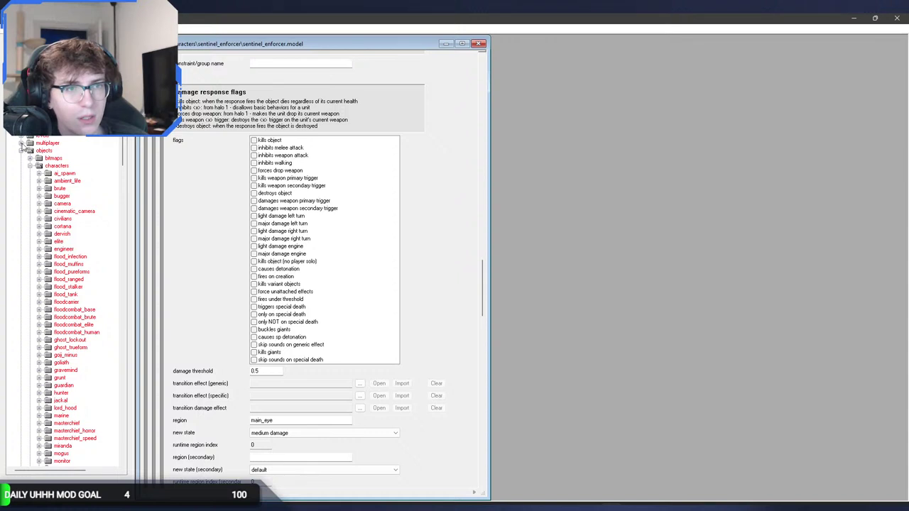
pyautogui.click(21, 137)
pyautogui.click(29, 159)
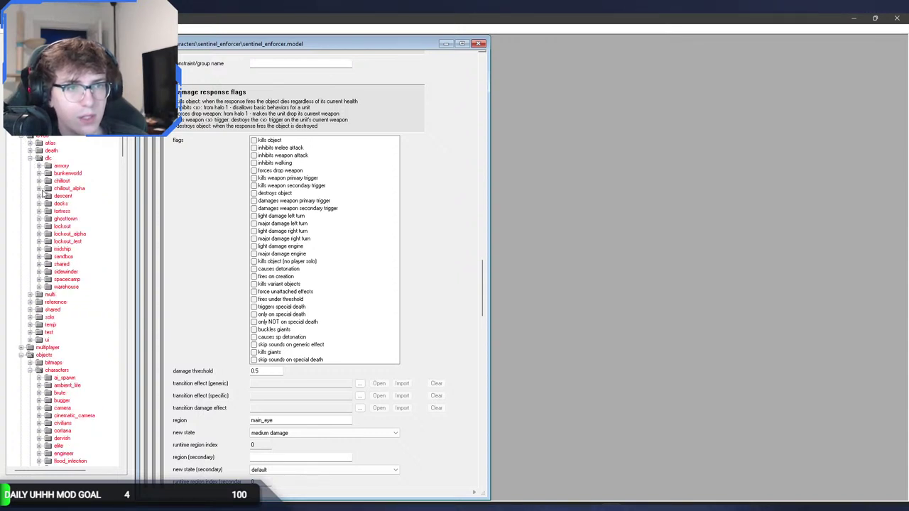
pyautogui.click(39, 196)
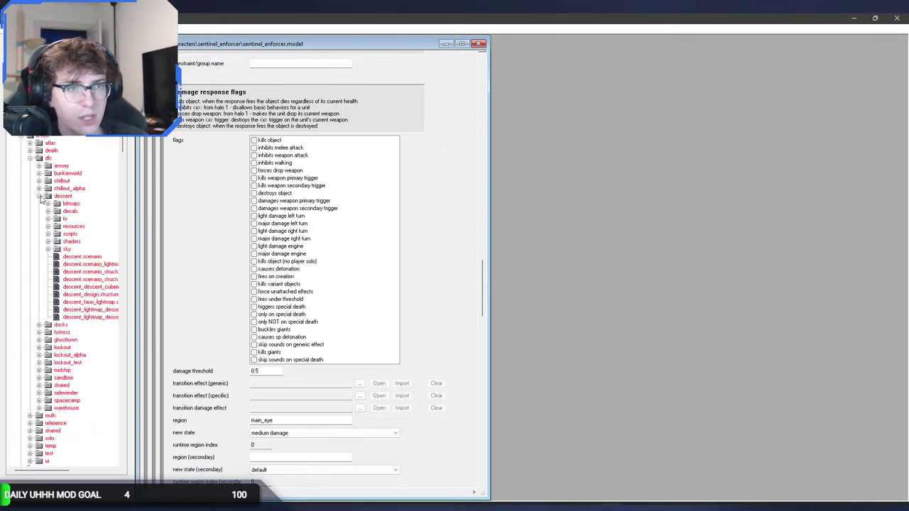
pyautogui.click(48, 249)
pyautogui.click(57, 272)
pyautogui.scroll(-4, 57, 213)
pyautogui.click(57, 181)
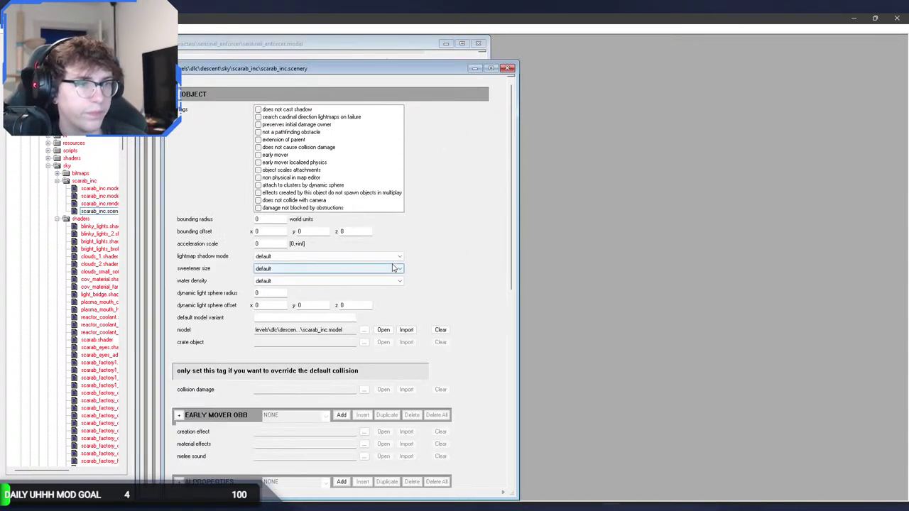
# Check the attachments in scarab_inc.scenery, close the tag and collapse the scarab_inc folder.
pyautogui.scroll(-5, 495, 281)
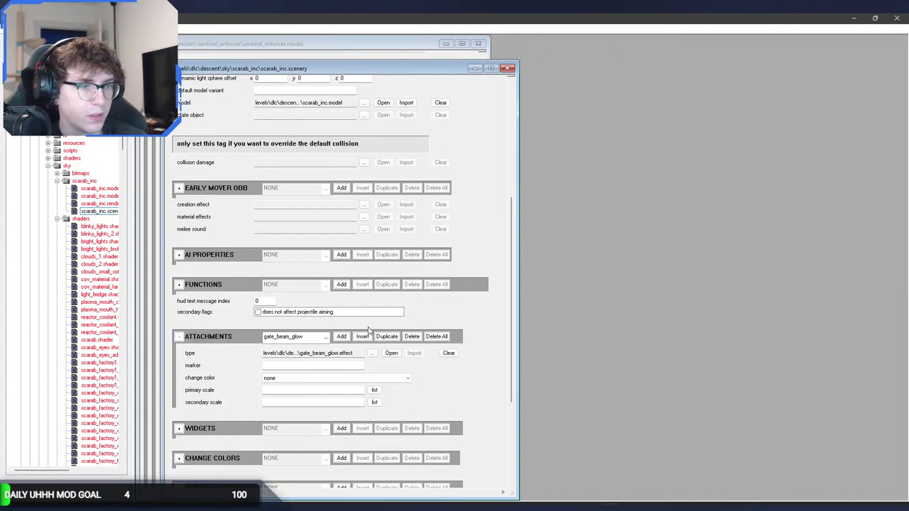
pyautogui.click(310, 340)
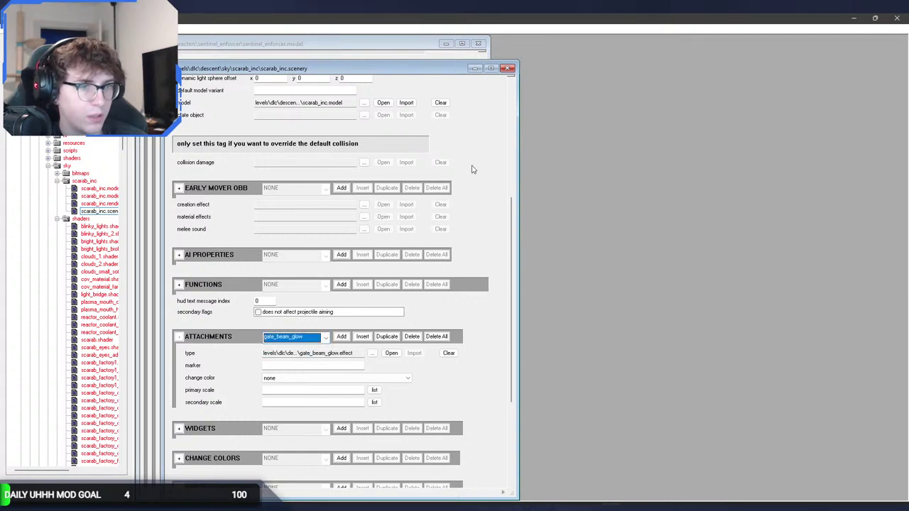
pyautogui.click(508, 69)
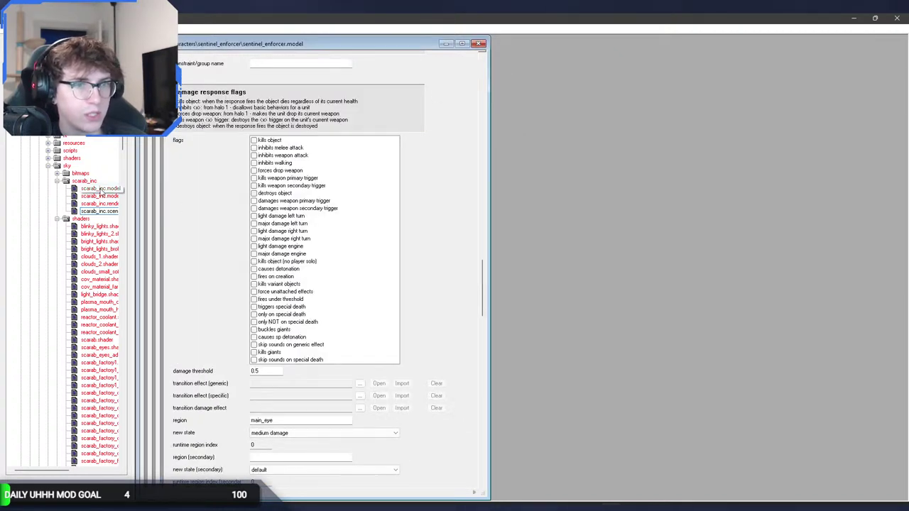
pyautogui.click(57, 182)
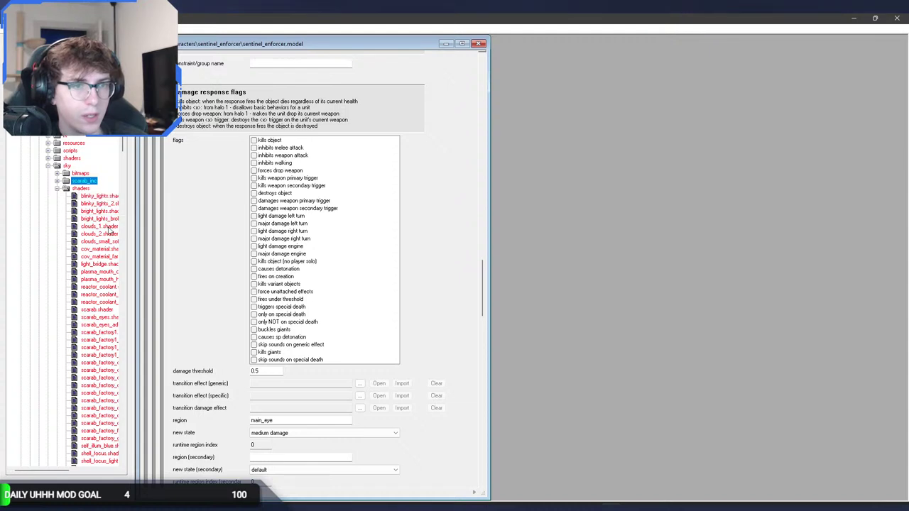
# Open reactor_coolant_moat.shader and reactor_coolant.shader_halogram, review the halogram's self-illumination, warp and overlay settings, and close both.
pyautogui.doubleClick(105, 297)
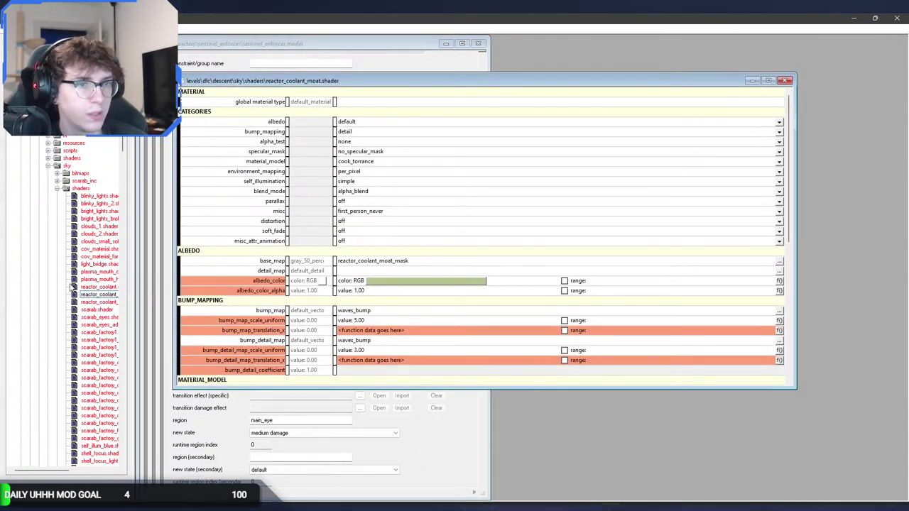
pyautogui.doubleClick(103, 294)
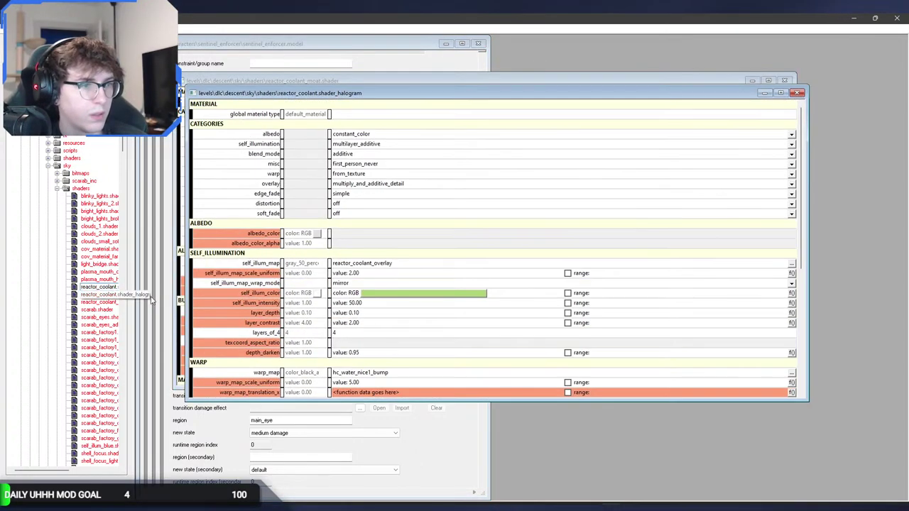
pyautogui.scroll(-3, 448, 324)
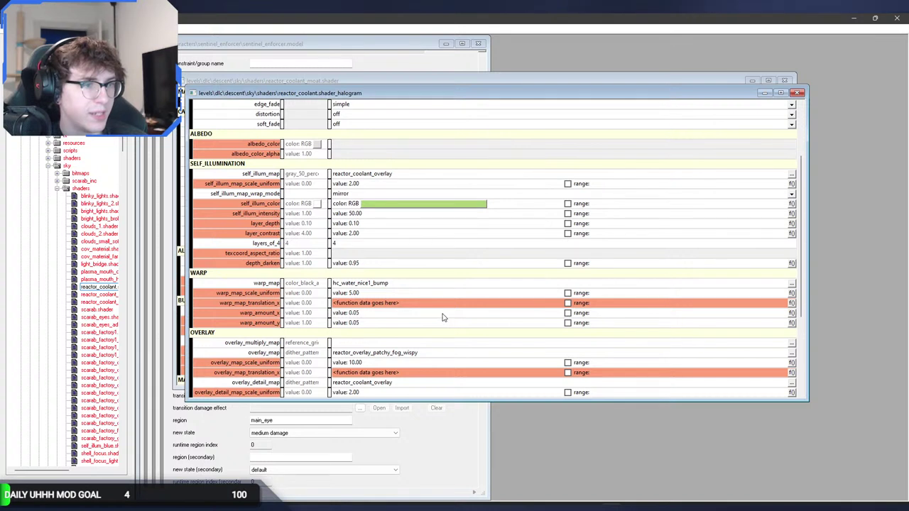
pyautogui.scroll(-3, 441, 317)
pyautogui.scroll(-2, 442, 317)
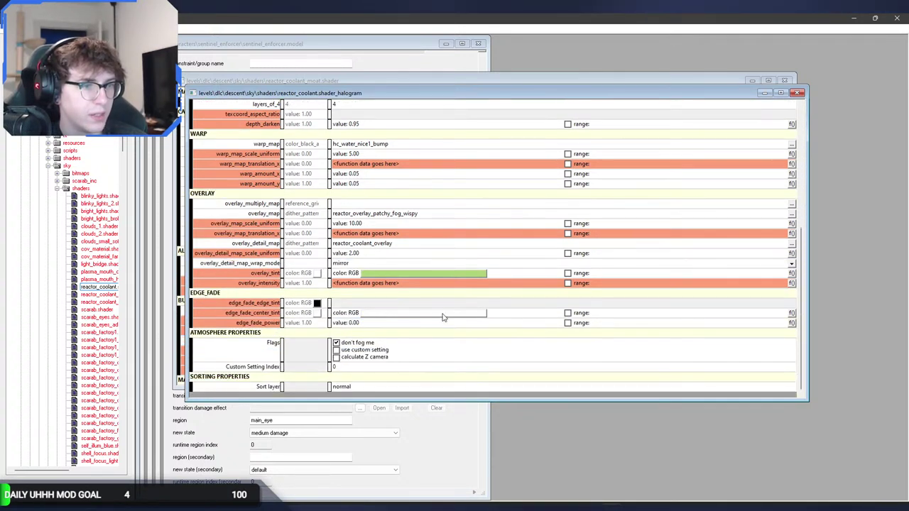
pyautogui.scroll(2, 526, 256)
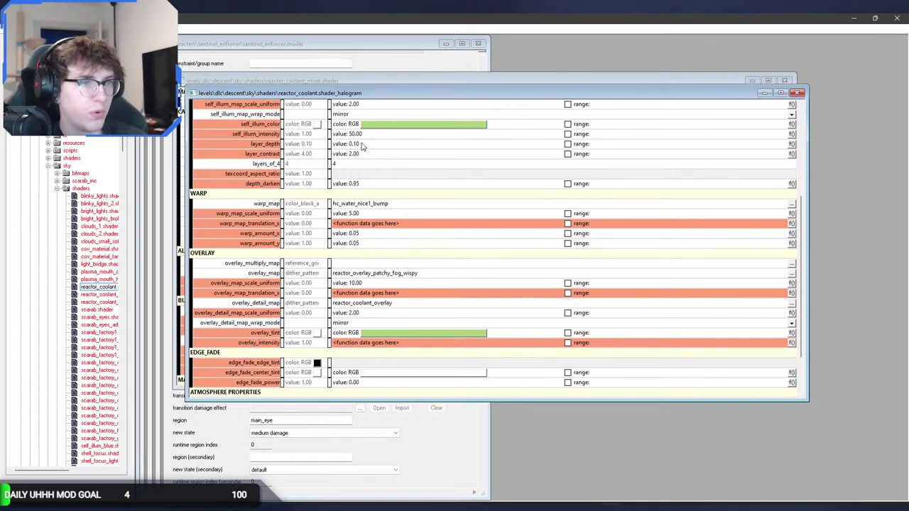
pyautogui.scroll(2, 470, 151)
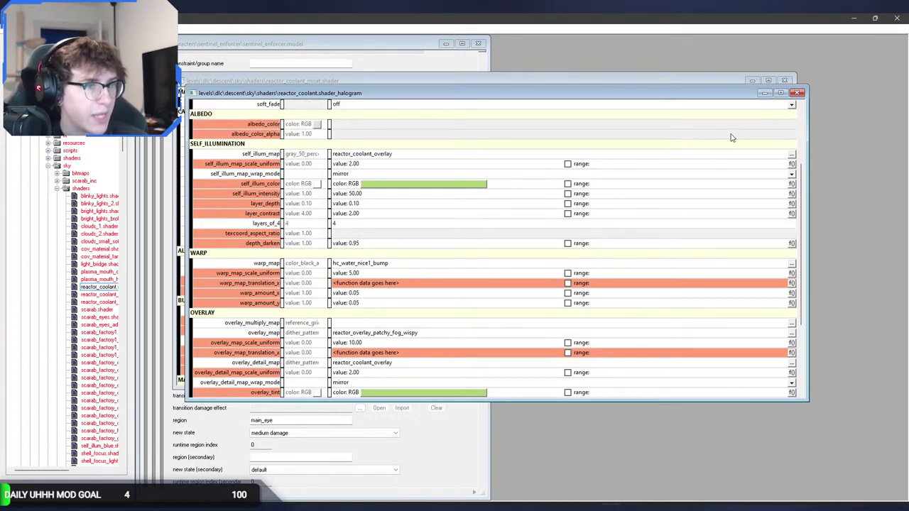
pyautogui.click(796, 93)
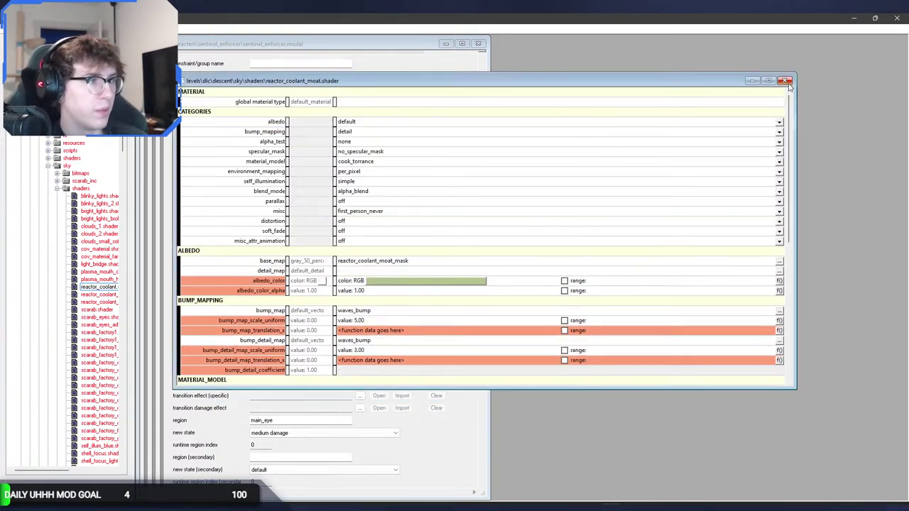
pyautogui.click(785, 81)
# Switch back to Sapien and fly close to the glowing green coolant moat to inspect its surface.
pyautogui.hotkey('alt', 'Tab')
pyautogui.moveTo(600, 132); pyautogui.dragTo(417, 174, button='middle')
pyautogui.press('w')
pyautogui.press('w')
pyautogui.press('f')
pyautogui.press('r')
pyautogui.press('w')
pyautogui.press('a')
pyautogui.press('d')
pyautogui.press('a')
pyautogui.press('d')
pyautogui.press('a')
# Examine how the coolant surface and the glow beneath a floating red cap shift with camera movement in different directions.
pyautogui.moveTo(417, 175); pyautogui.dragTo(423, 171)
pyautogui.moveTo(423, 171); pyautogui.dragTo(420, 174, button='middle')
pyautogui.press('d')
pyautogui.press('a')
pyautogui.press('d')
pyautogui.press('a')
pyautogui.press('w')
pyautogui.press('s')
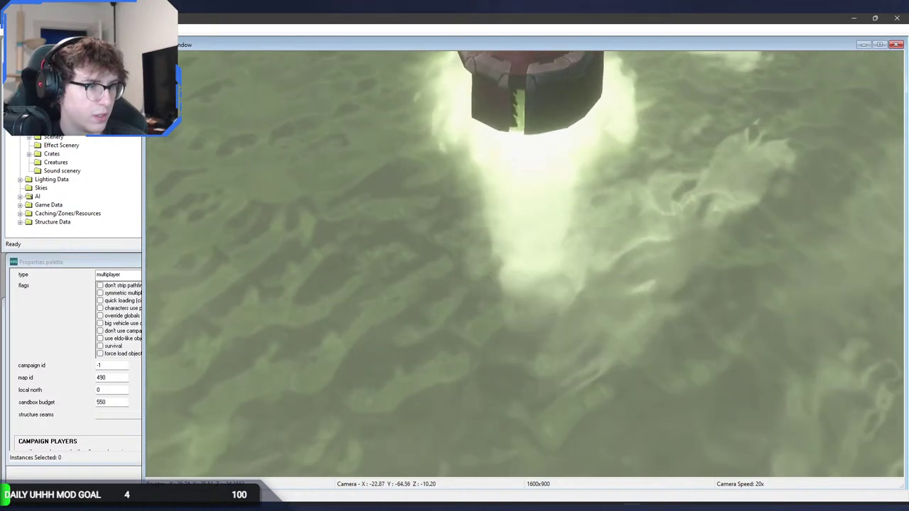
pyautogui.press('w')
pyautogui.press('s')
pyautogui.press('w')
pyautogui.press('s')
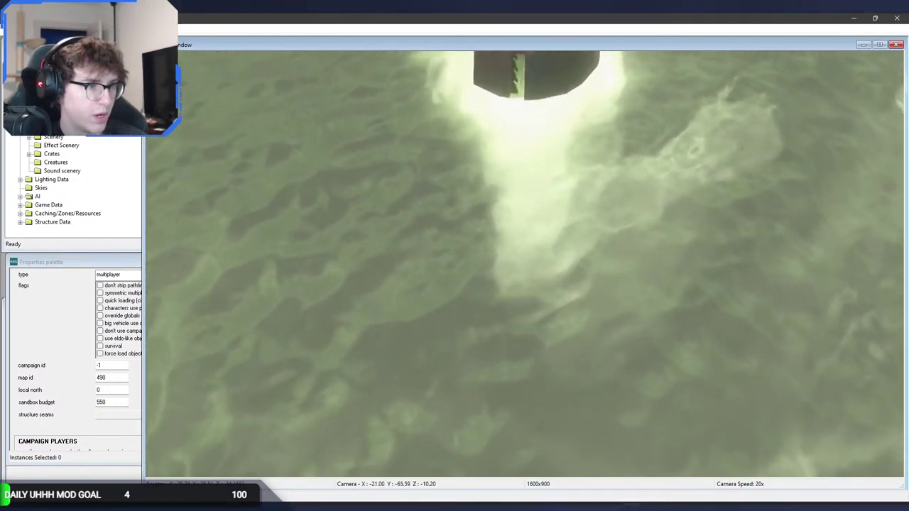
# Move back and forth around the floating red cap to compare the coolant's glow and surface detail at varying distances.
pyautogui.press('w')
pyautogui.press('s')
pyautogui.press('w')
pyautogui.press('s')
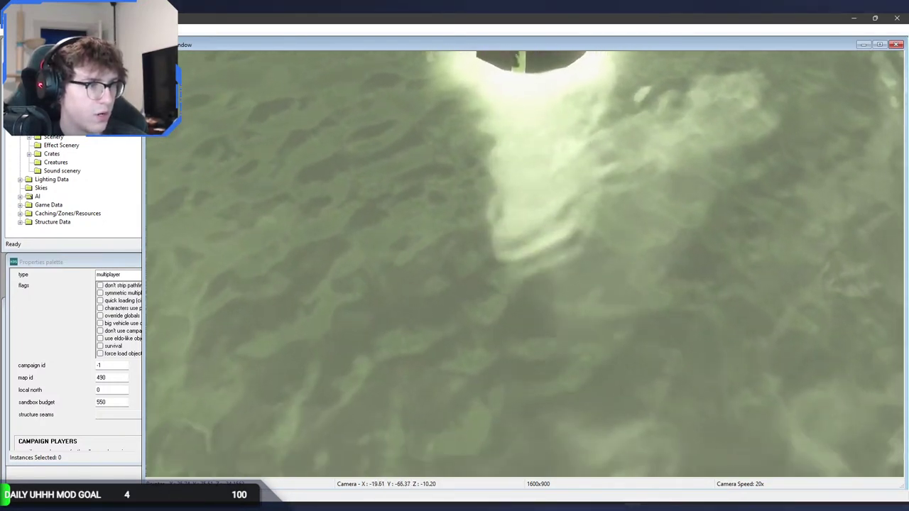
pyautogui.press('w')
pyautogui.press('s')
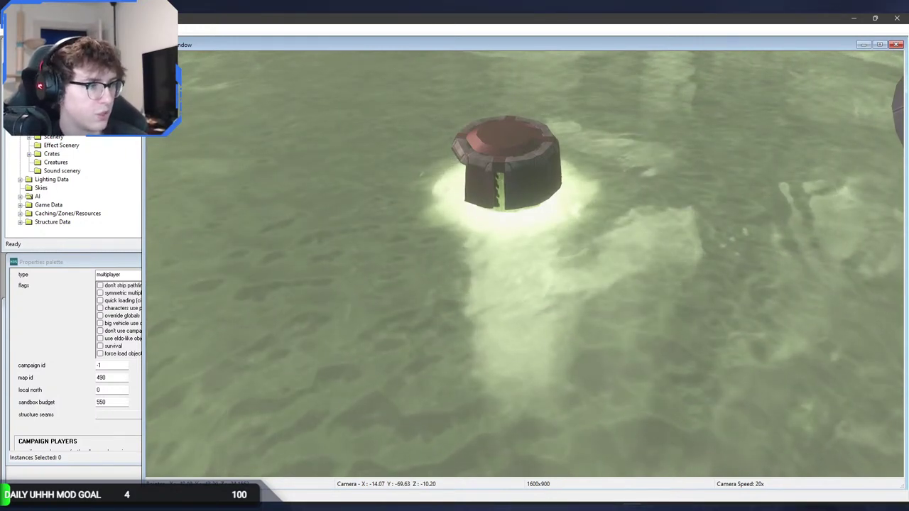
pyautogui.press('w')
pyautogui.press('w')
pyautogui.press('s')
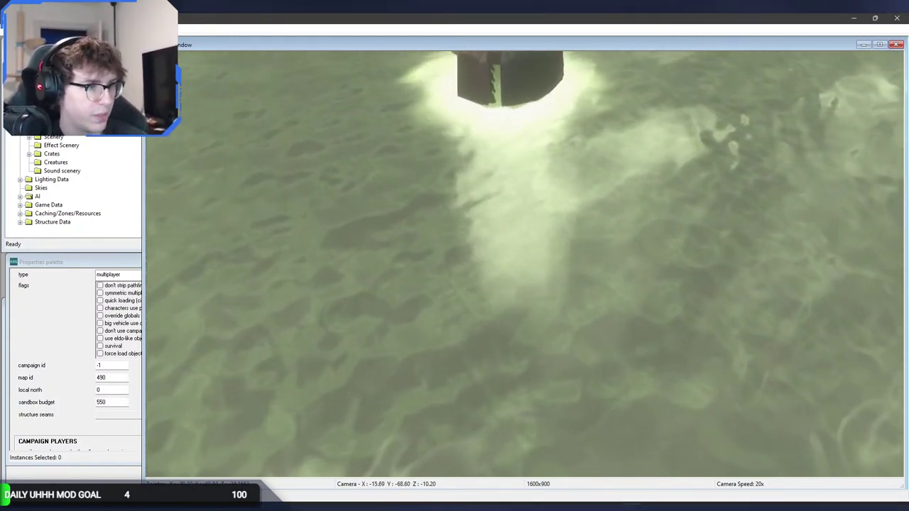
pyautogui.press('w')
pyautogui.press('s')
pyautogui.press('w')
# Turn the view to the dark Covenant ship passing between the purple energy conduits and watch it fly by.
pyautogui.moveTo(524, 264); pyautogui.dragTo(252, 180, button='middle')
pyautogui.press('z')
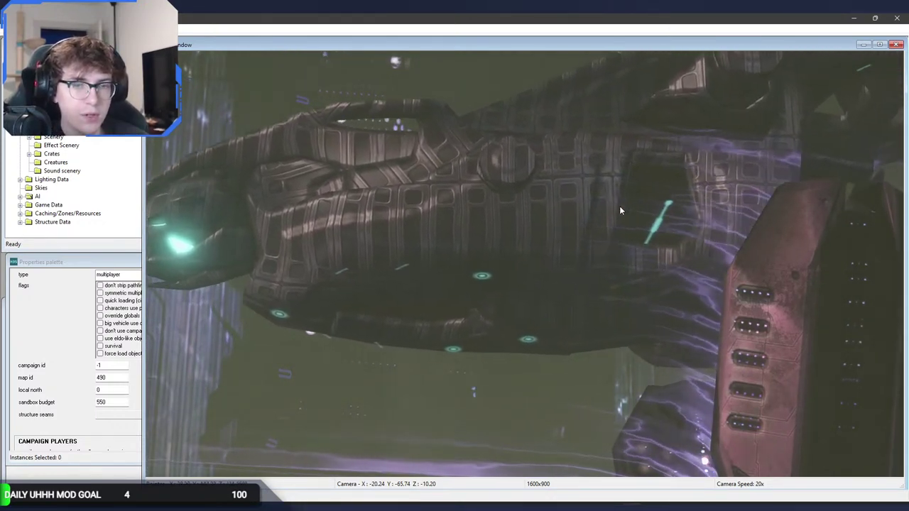
pyautogui.moveTo(619, 206); pyautogui.dragTo(619, 205, button='middle')
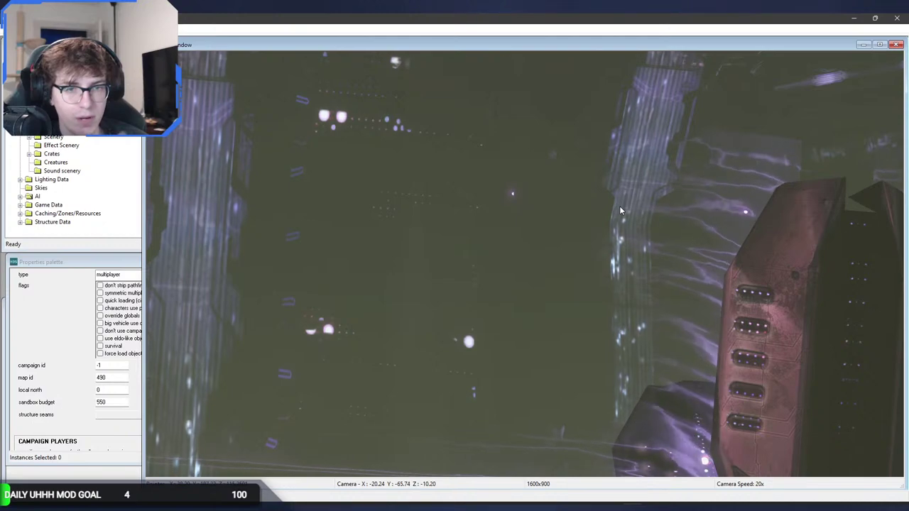
pyautogui.press('s')
# Fly across the coolant moat to inspect the rows of glowing green lights receding into the fog.
pyautogui.moveTo(526, 265); pyautogui.dragTo(517, 412, button='middle')
pyautogui.press('w')
pyautogui.moveTo(526, 265); pyautogui.dragTo(537, 89, button='middle')
pyautogui.press('w')
pyautogui.press('w')
pyautogui.press('w')
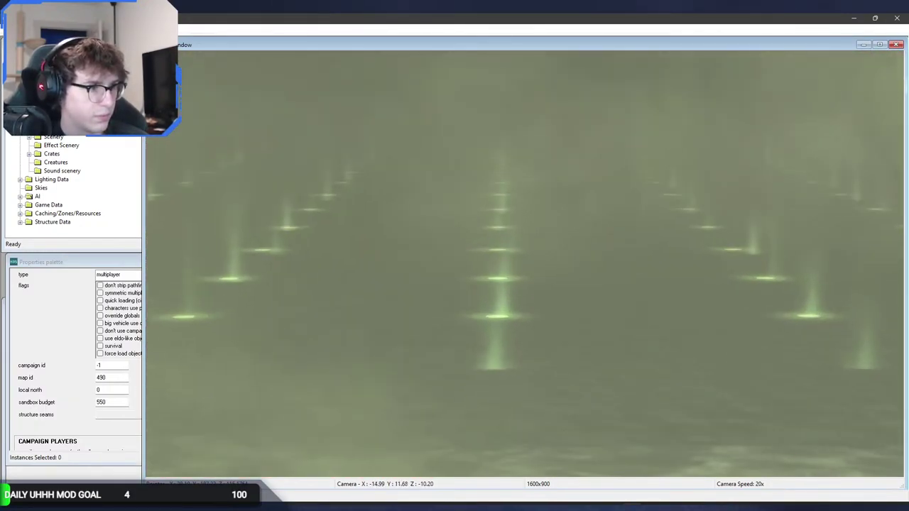
# Fly toward the giant legged structure in the skybox and examine its glowing orange mouth and steaming side arms.
pyautogui.moveTo(526, 264); pyautogui.dragTo(810, 210, button='middle')
pyautogui.press('w')
pyautogui.moveTo(525, 264); pyautogui.dragTo(639, 238, button='middle')
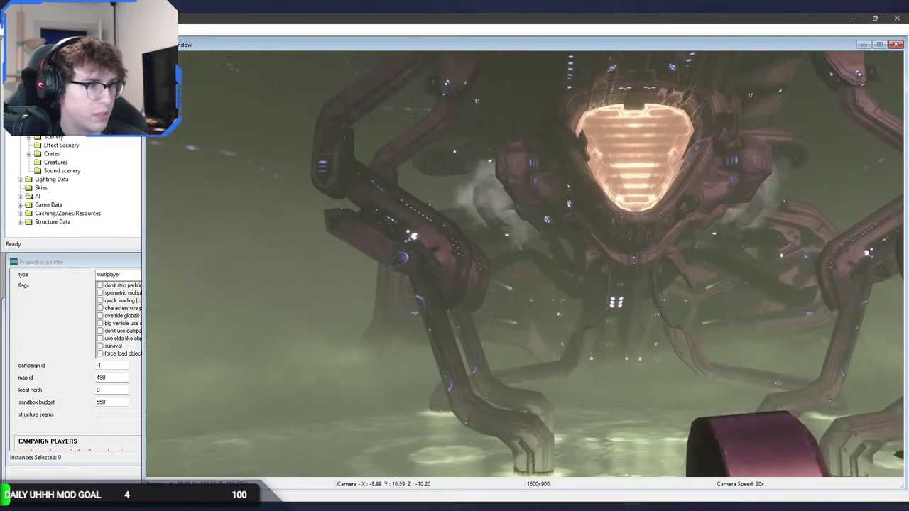
pyautogui.moveTo(526, 265); pyautogui.dragTo(580, 198, button='middle')
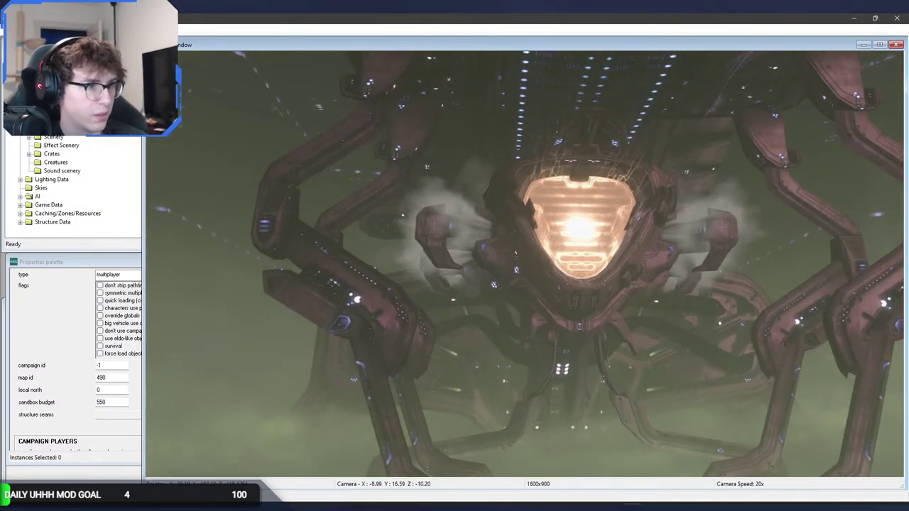
pyautogui.moveTo(525, 264); pyautogui.dragTo(475, 235, button='middle')
pyautogui.scroll(5, 525, 265)
pyautogui.scroll(-5, 526, 264)
pyautogui.moveTo(526, 265)
pyautogui.mouseDown(button='middle')
pyautogui.moveTo(560, 273)
pyautogui.moveTo(526, 271)
pyautogui.mouseUp(button='middle')
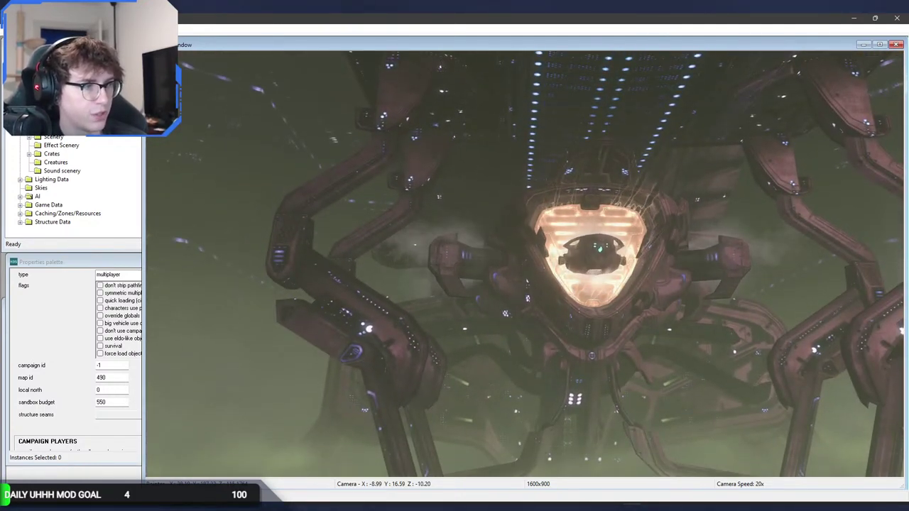
# Zoom in on the Covenant ship emerging from the orange mouth and follow it as it passes overhead.
pyautogui.scroll(5, 525, 264)
pyautogui.moveTo(526, 264); pyautogui.dragTo(584, 233, button='middle')
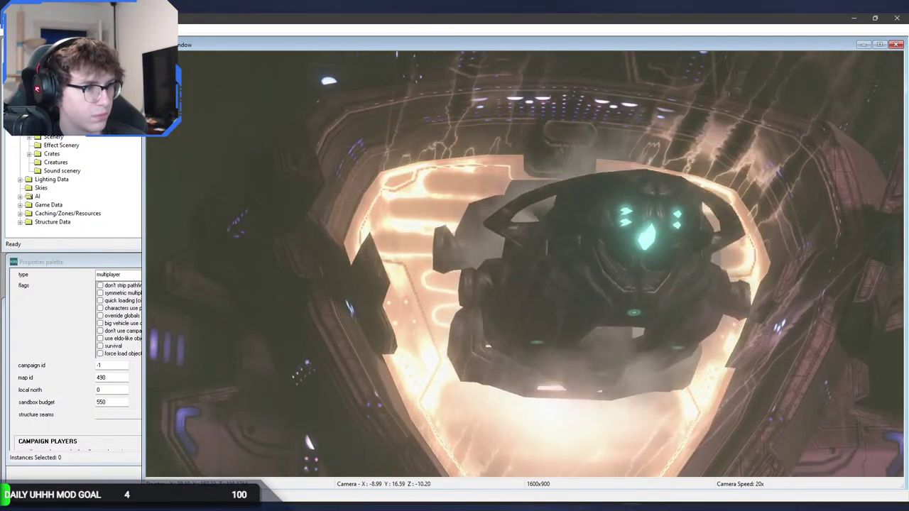
pyautogui.press('s')
pyautogui.moveTo(525, 264); pyautogui.dragTo(583, 182, button='middle')
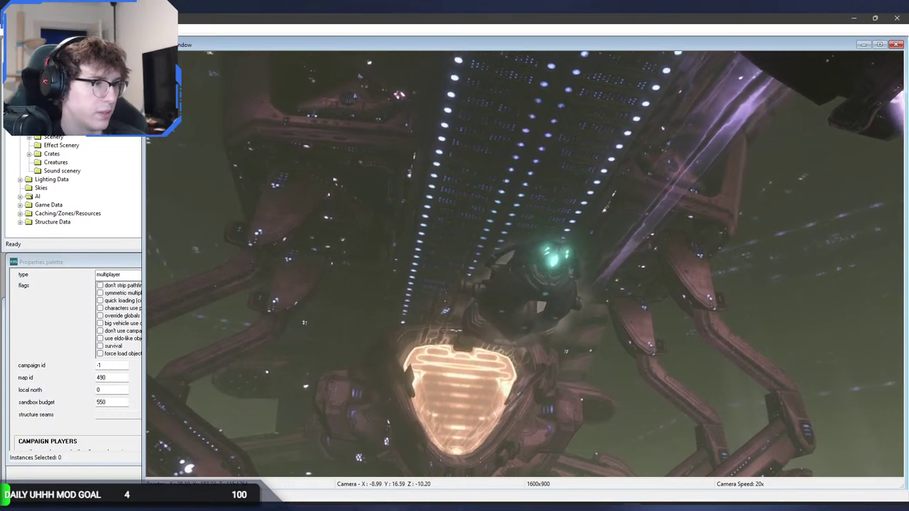
pyautogui.press('w')
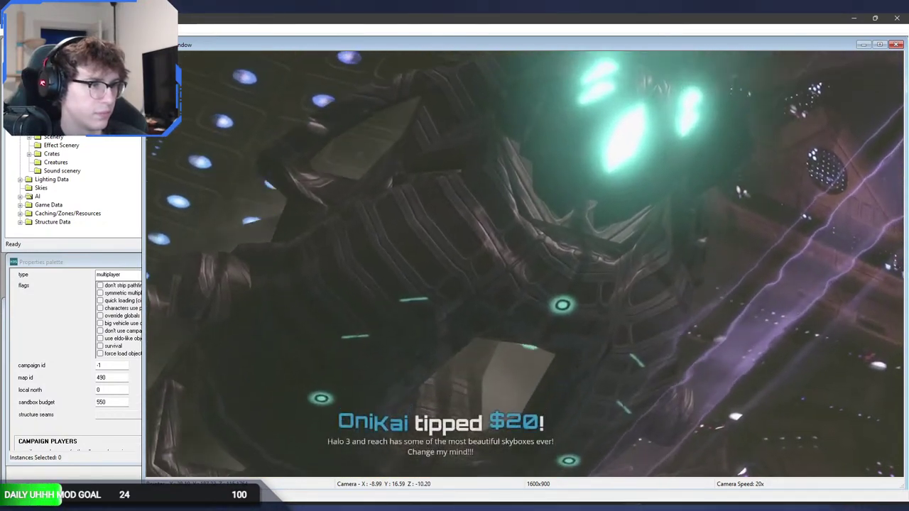
pyautogui.press('z')
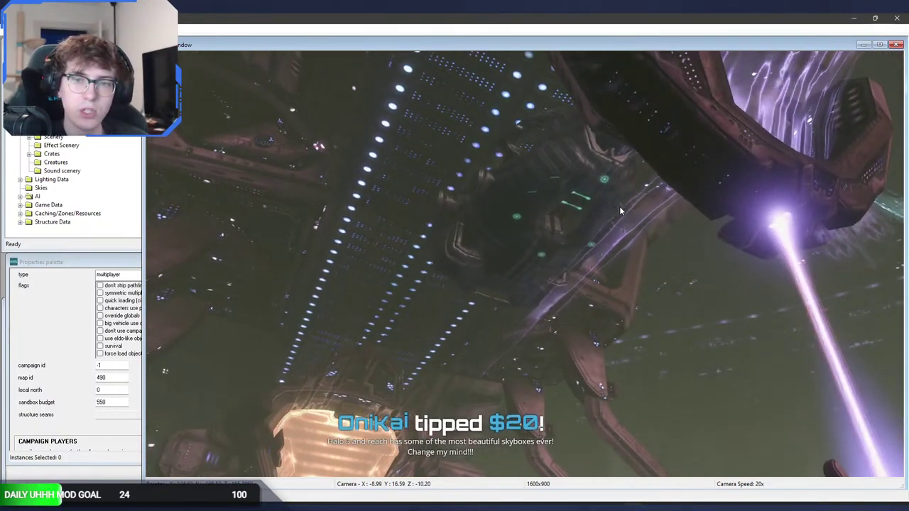
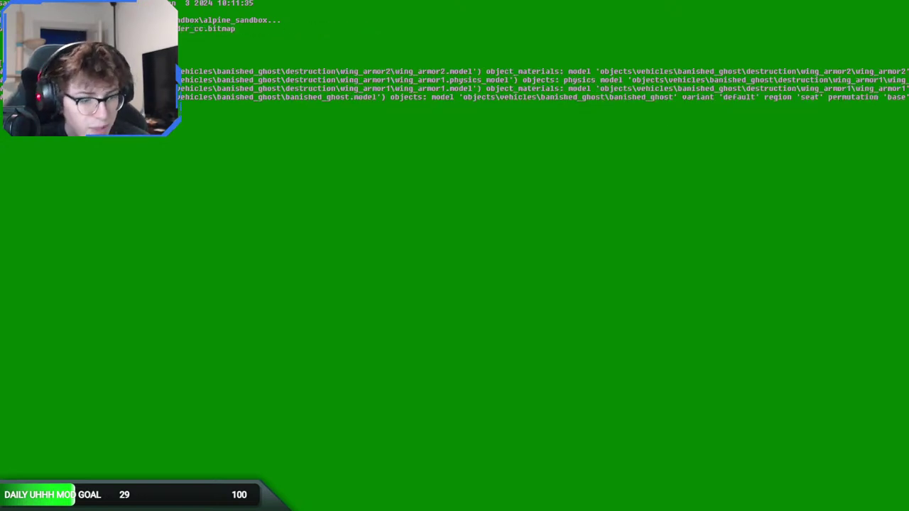
# Switch back to Sapien with alpine_sandbox loaded and fly across the grass to inspect the Godzilla object.
pyautogui.hotkey('alt', 'Tab')
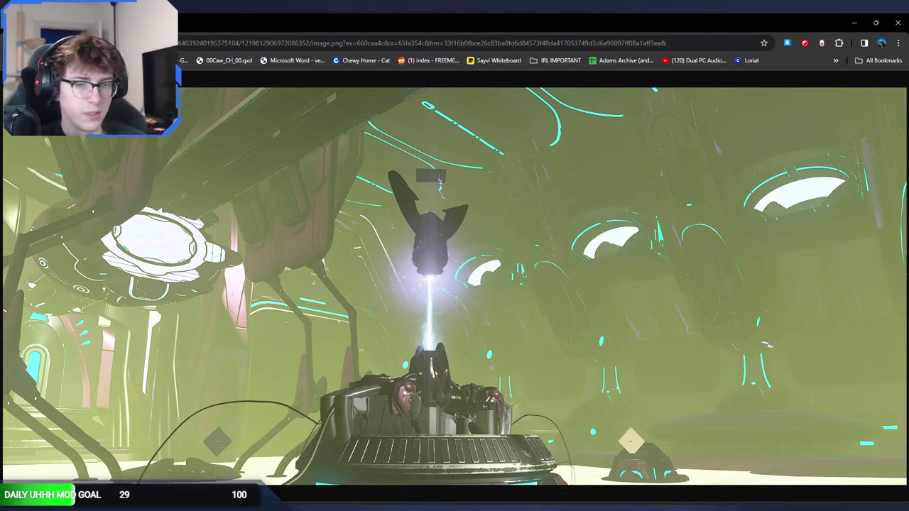
pyautogui.click(118, 23)
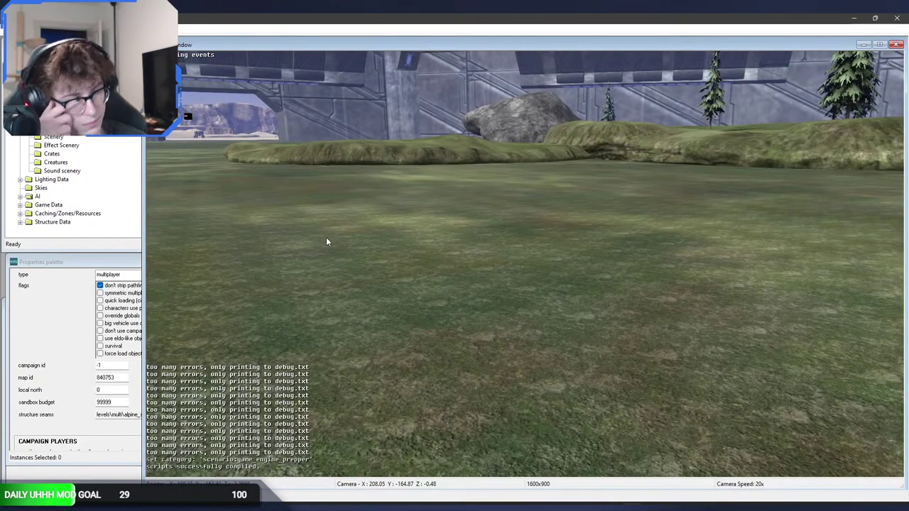
pyautogui.moveTo(327, 241); pyautogui.dragTo(149, 211, button='middle')
pyautogui.press('s')
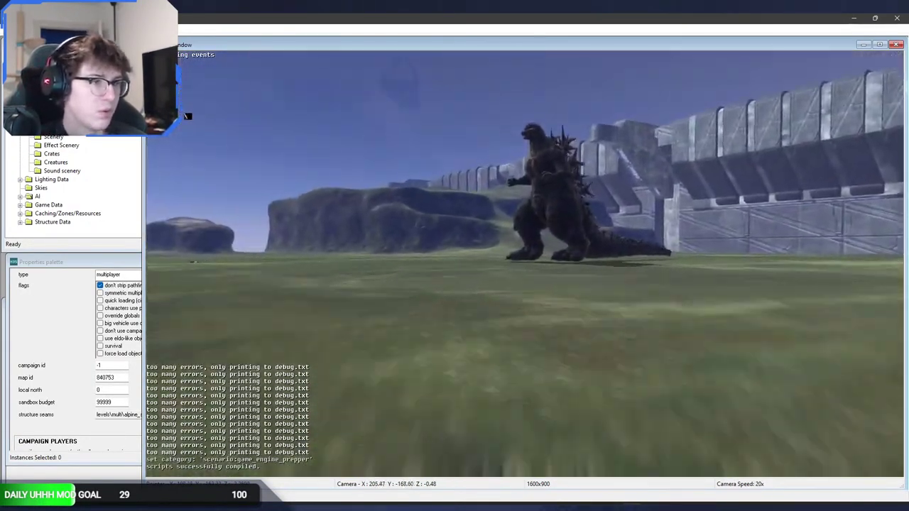
pyautogui.press('w')
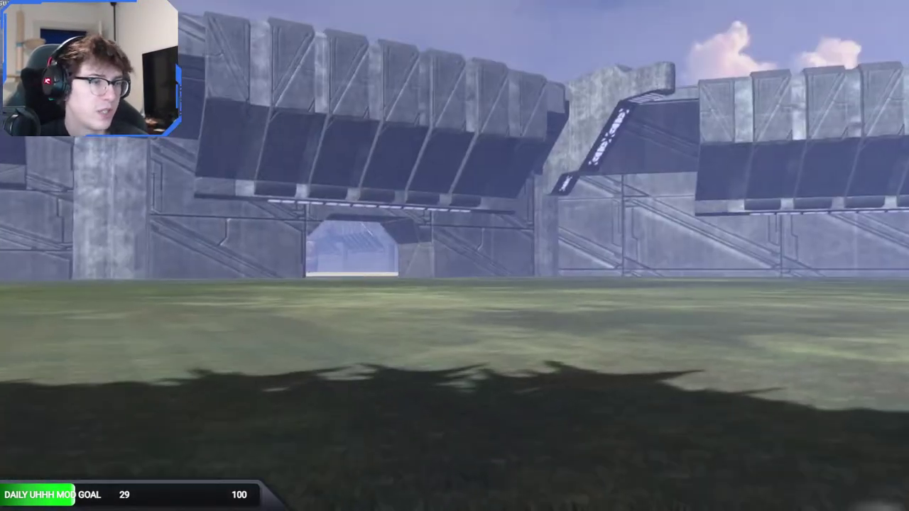
# Explore the sandbox level in the full-screen game, moving from the grass out to the vehicles parked on the desert sand.
pyautogui.press('w')
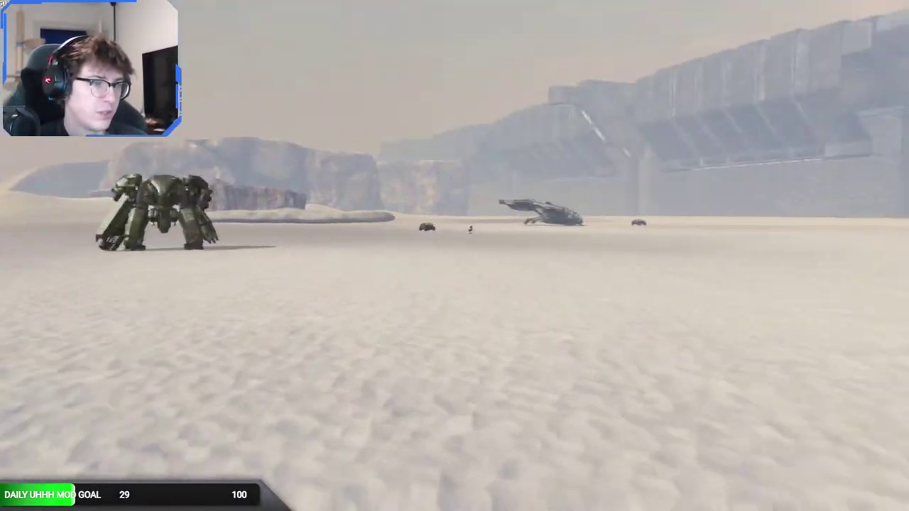
pyautogui.press('w')
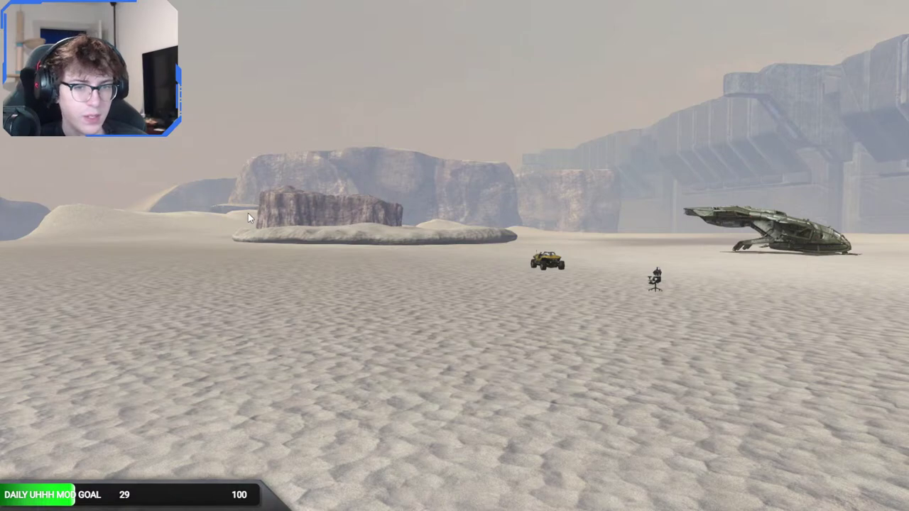
pyautogui.click(248, 213)
pyautogui.press('w')
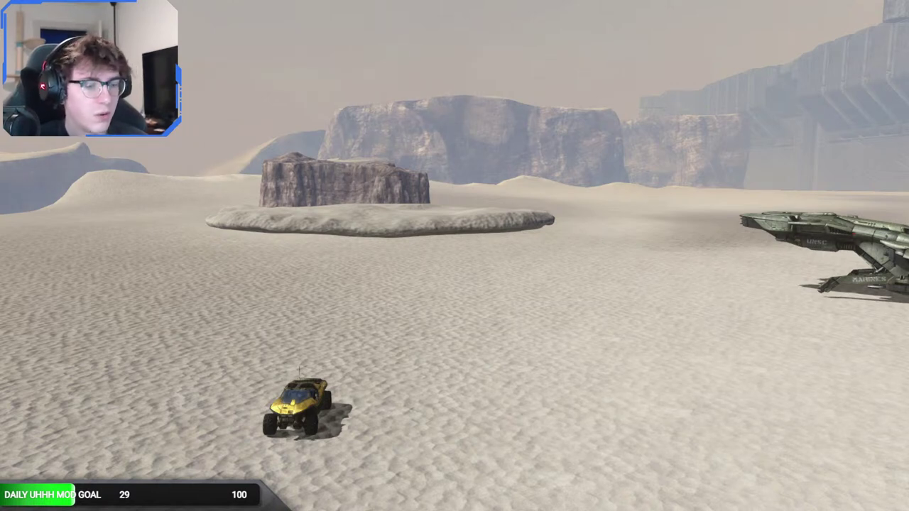
# Switch to Guerilla and collapse the descent map's shaders and sky folders, along with the descent and dlc folders.
pyautogui.hotkey('alt', 'Tab')
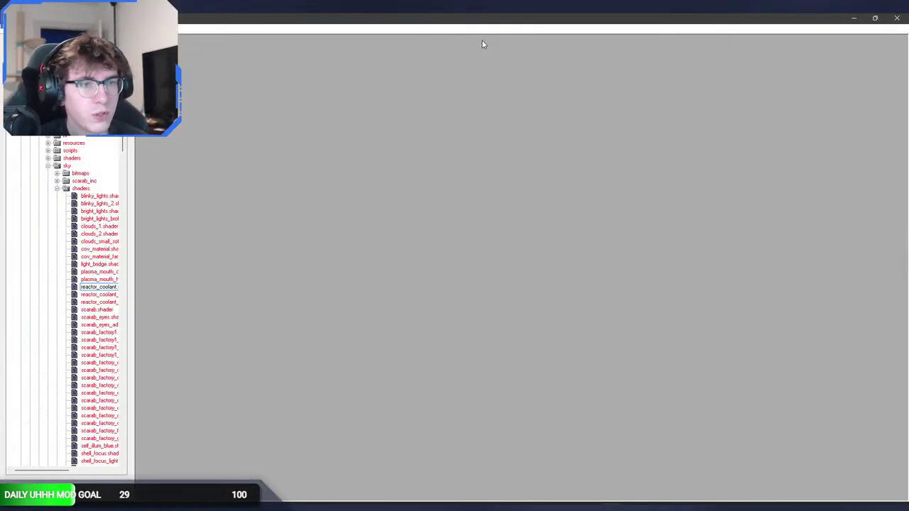
pyautogui.click(57, 188)
pyautogui.click(48, 166)
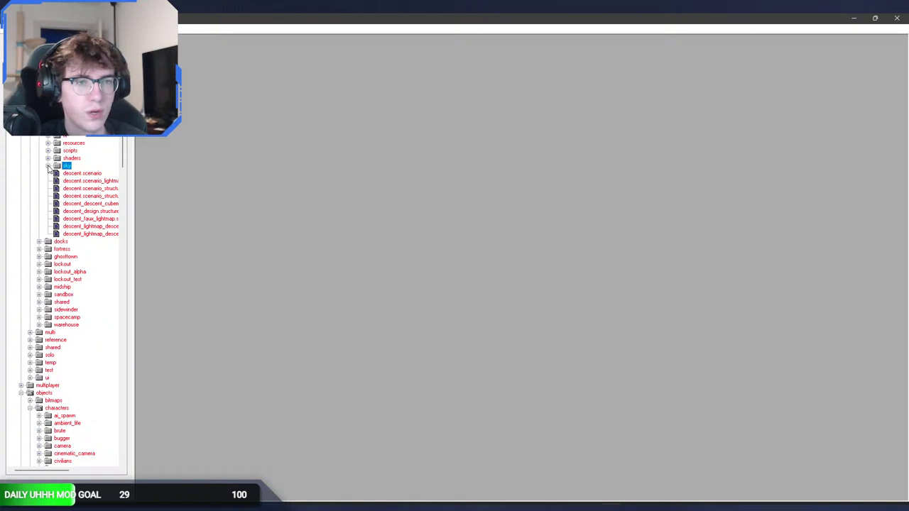
pyautogui.scroll(4, 44, 145)
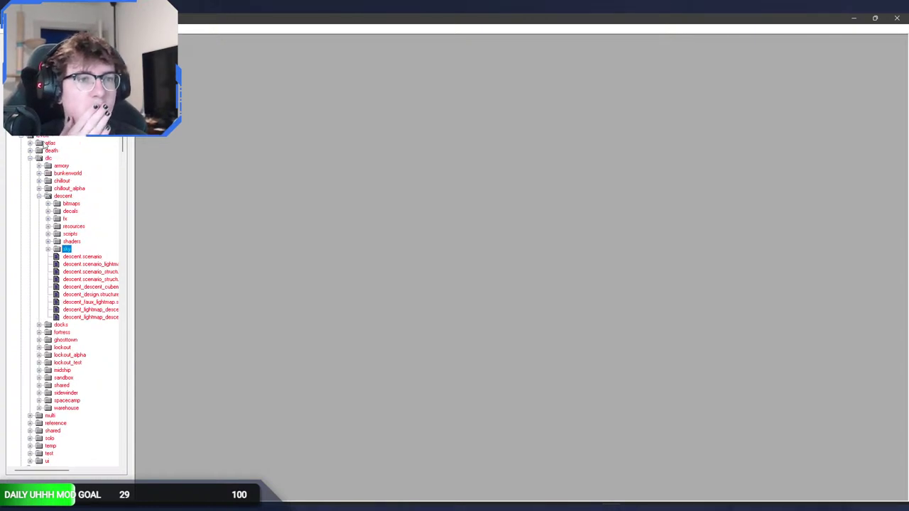
pyautogui.click(39, 196)
pyautogui.click(29, 157)
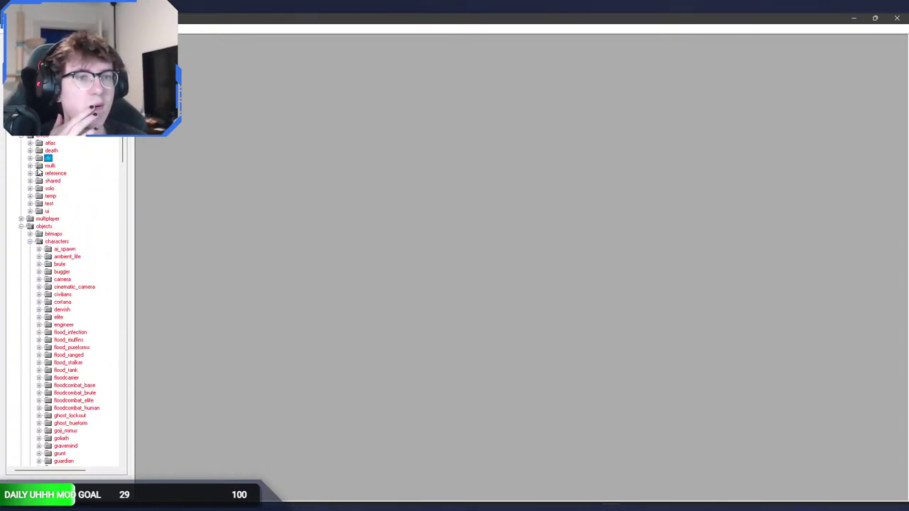
# Open alpine_sandbox.scenario from the alpine_sandbox folder under levels\multi.
pyautogui.click(32, 165)
pyautogui.click(40, 174)
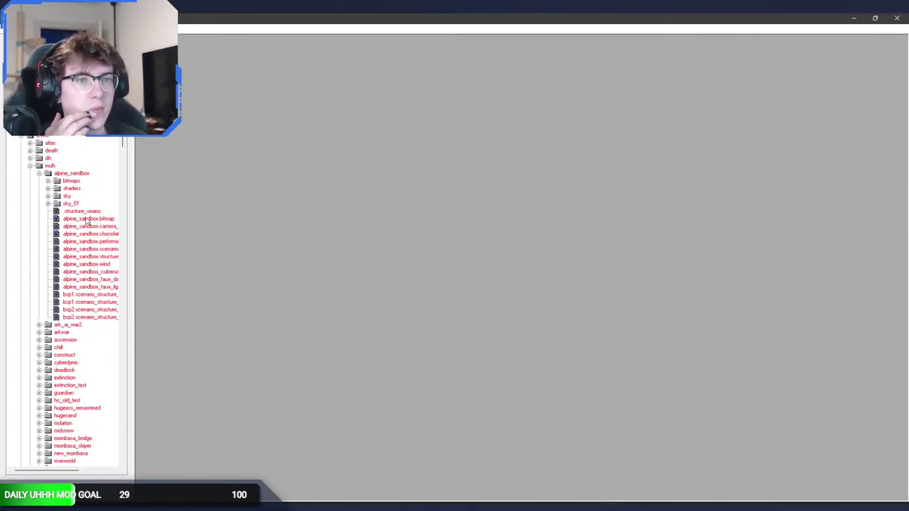
pyautogui.click(110, 250)
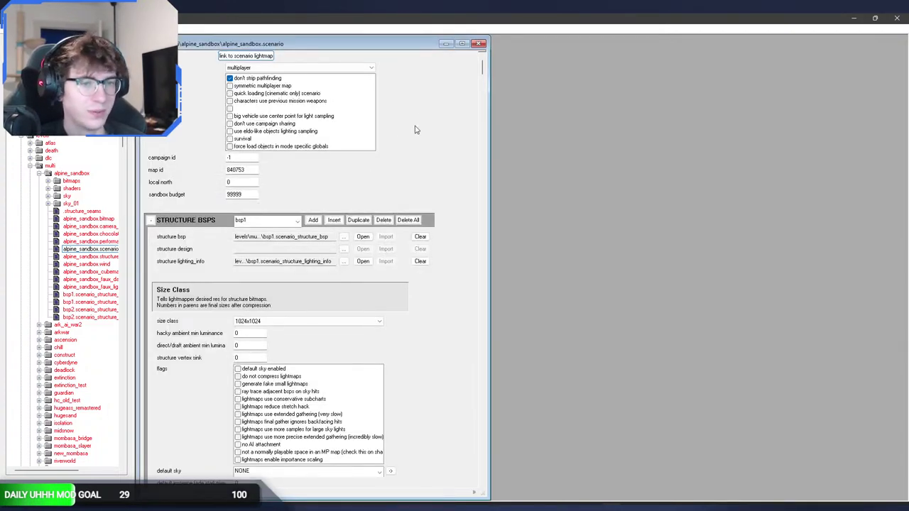
# Find the scenario's map variant vehicle palette and review its full list of vehicles, leaving banshee selected.
pyautogui.moveTo(480, 71); pyautogui.dragTo(480, 202)
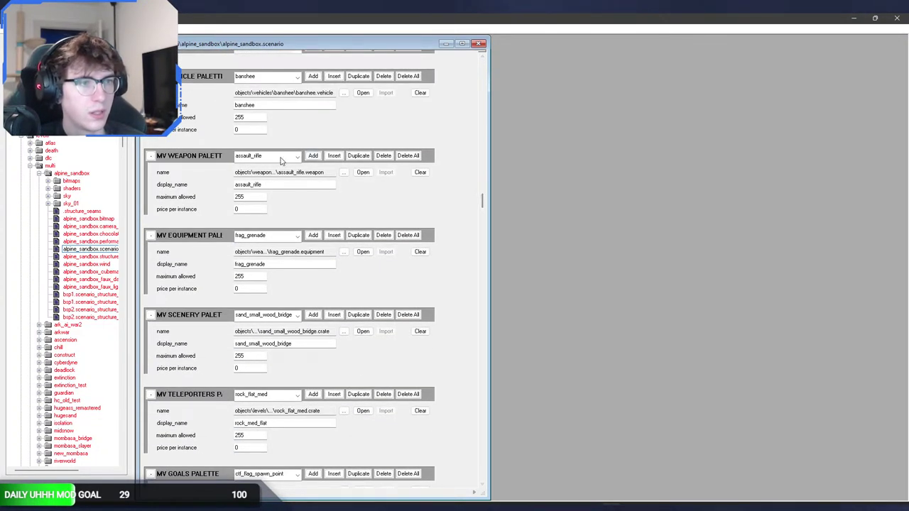
pyautogui.click(264, 76)
pyautogui.moveTo(299, 103); pyautogui.dragTo(276, 88)
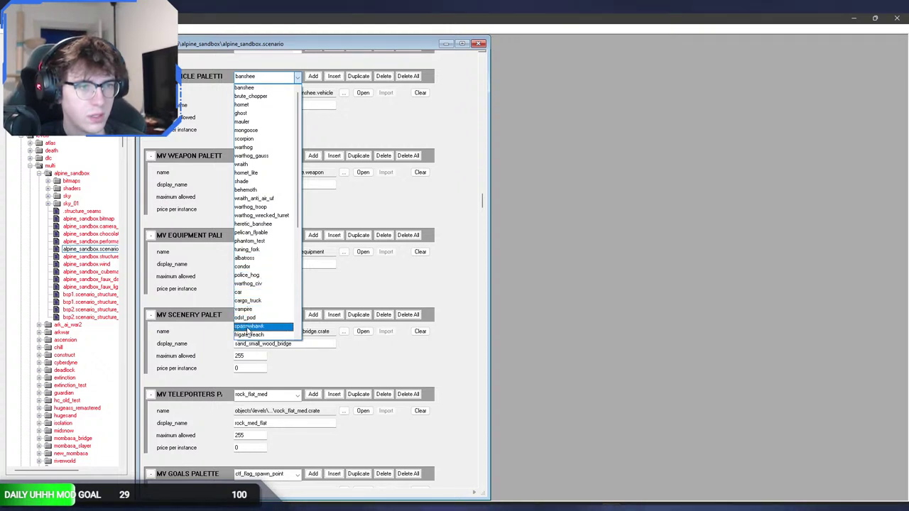
pyautogui.moveTo(298, 179); pyautogui.dragTo(296, 298)
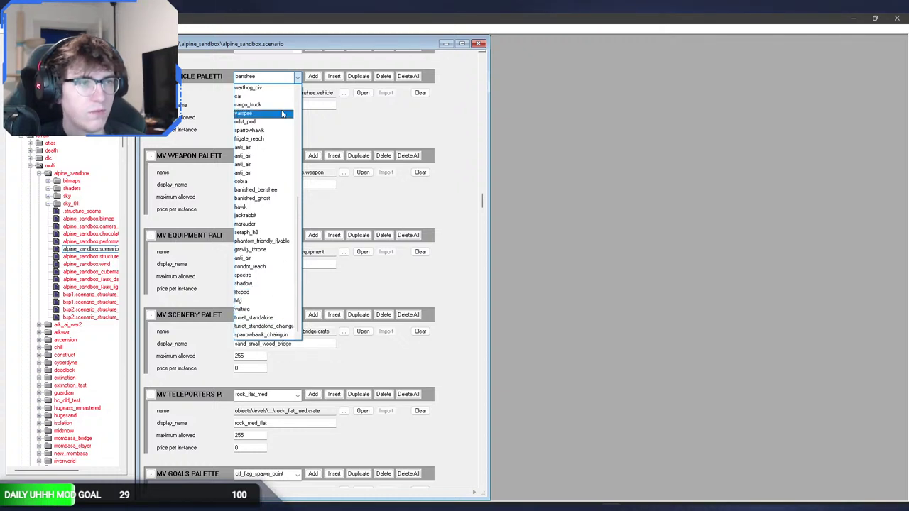
pyautogui.click(276, 80)
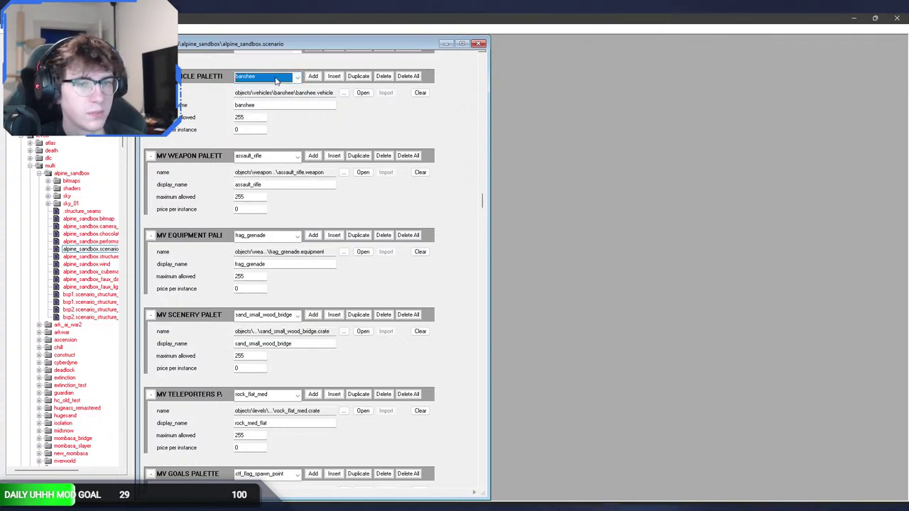
pyautogui.click(277, 79)
pyautogui.click(276, 80)
# Review the entries of the scenario's map variant weapon palette and equipment palette, keeping assault_rifle and frag_grenade selected.
pyautogui.click(266, 156)
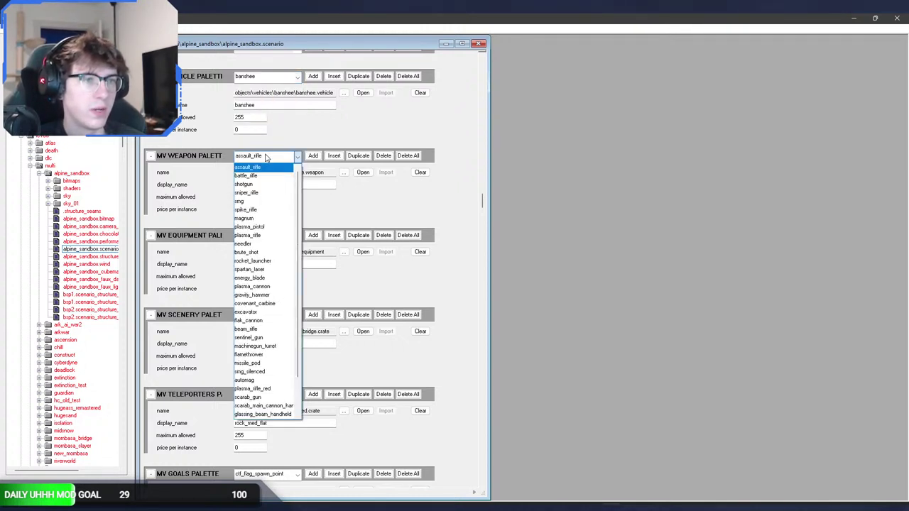
pyautogui.moveTo(298, 199)
pyautogui.mouseDown()
pyautogui.moveTo(300, 252)
pyautogui.moveTo(304, 183)
pyautogui.mouseUp()
pyautogui.scroll(-2, 305, 200)
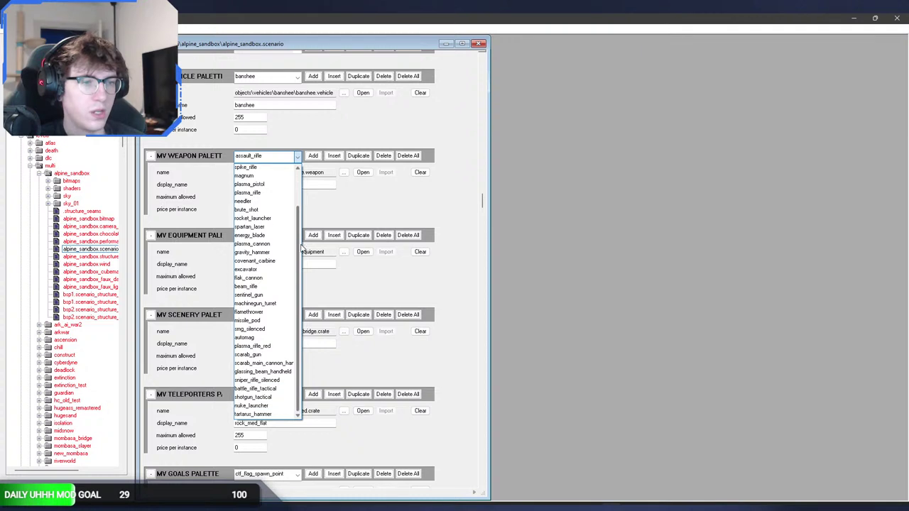
pyautogui.click(279, 156)
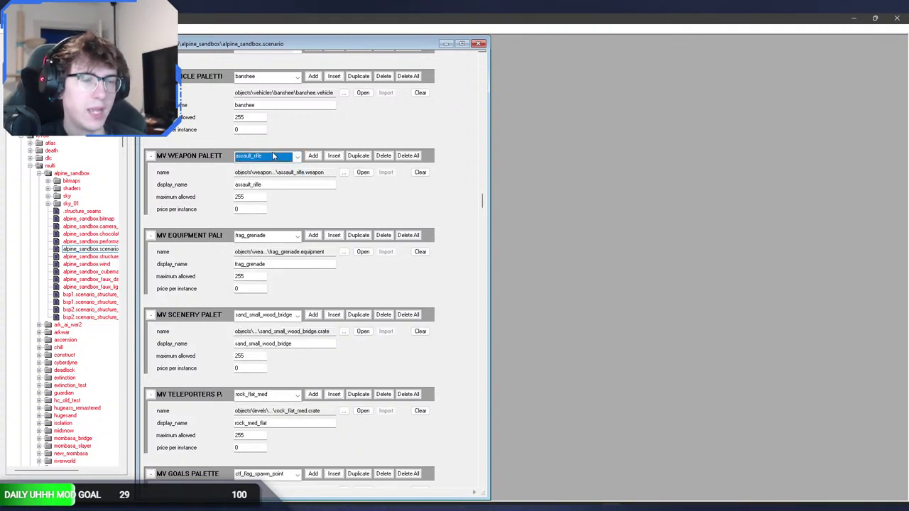
pyautogui.click(282, 236)
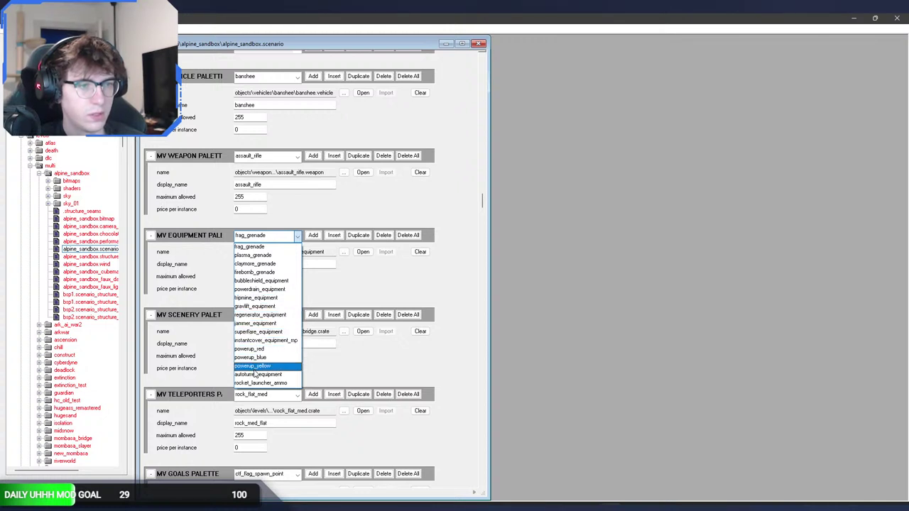
pyautogui.click(270, 238)
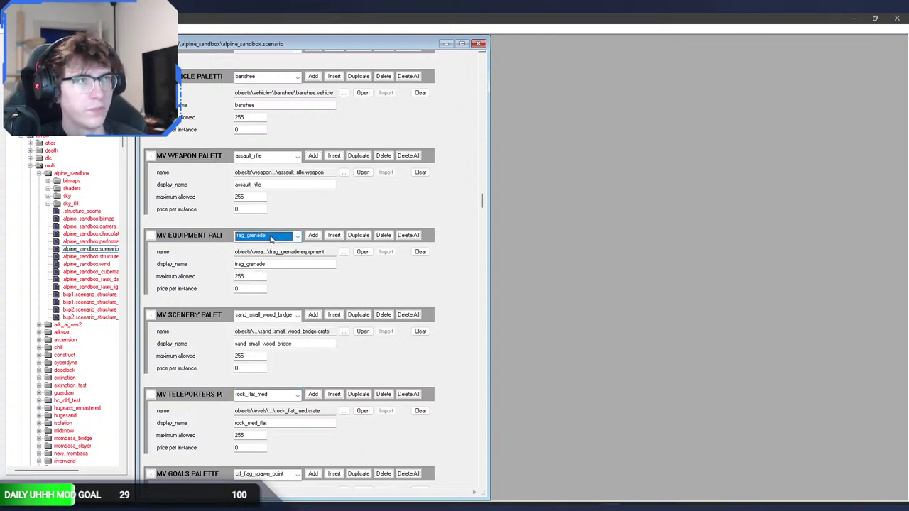
# Review the full lists of the map variant scenery palette and teleporters palette down to their last entries.
pyautogui.click(272, 316)
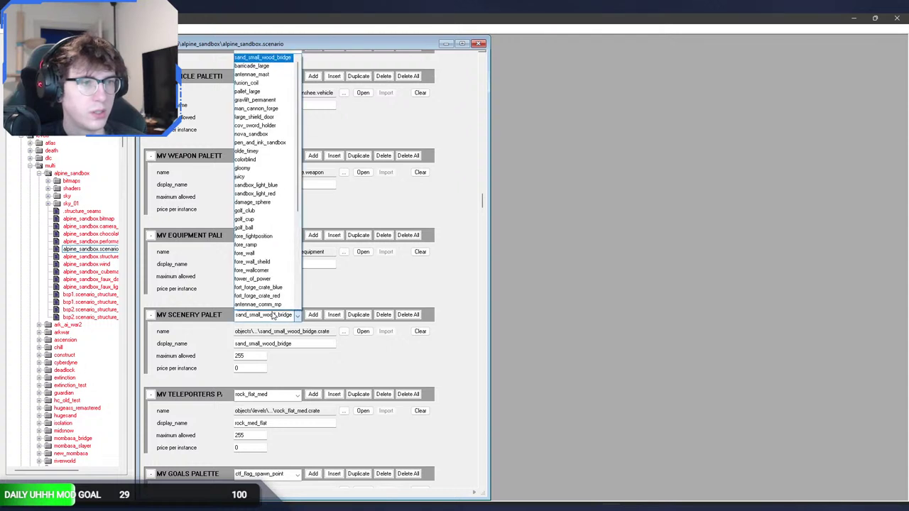
pyautogui.scroll(-6, 298, 191)
pyautogui.click(291, 321)
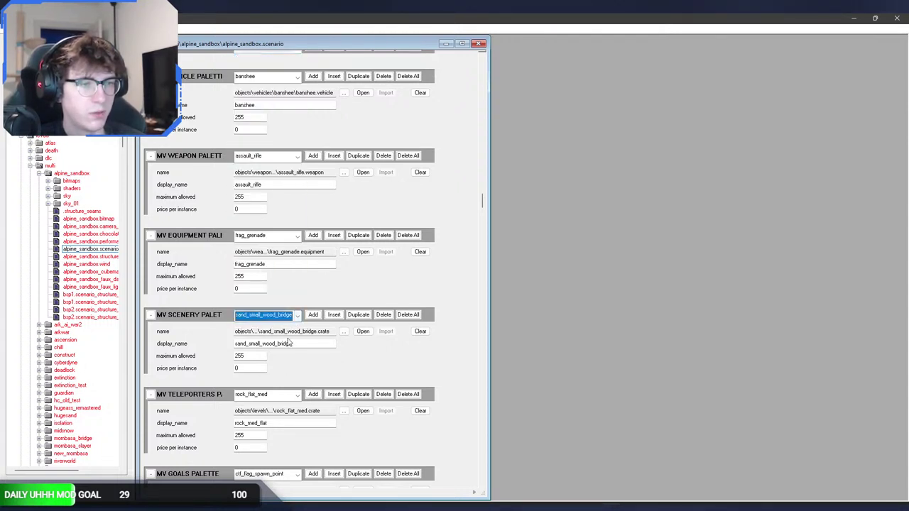
pyautogui.click(285, 394)
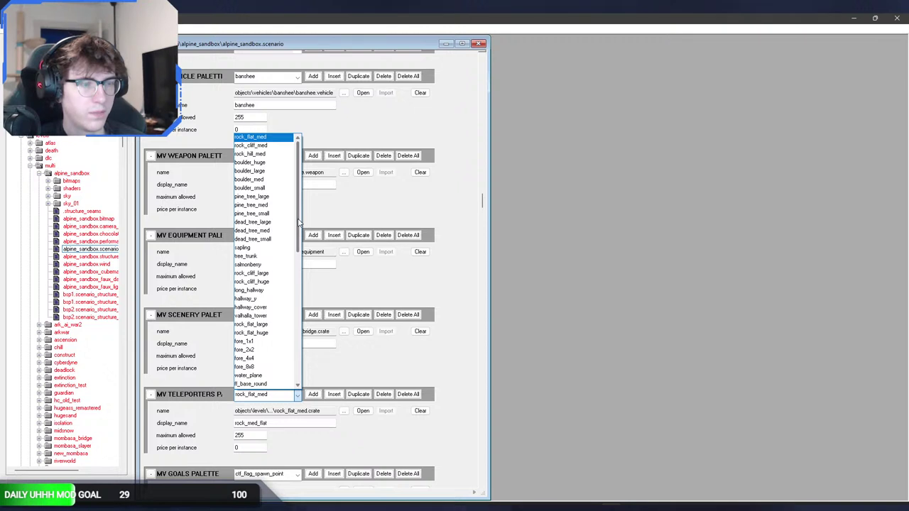
pyautogui.moveTo(298, 223); pyautogui.dragTo(304, 383)
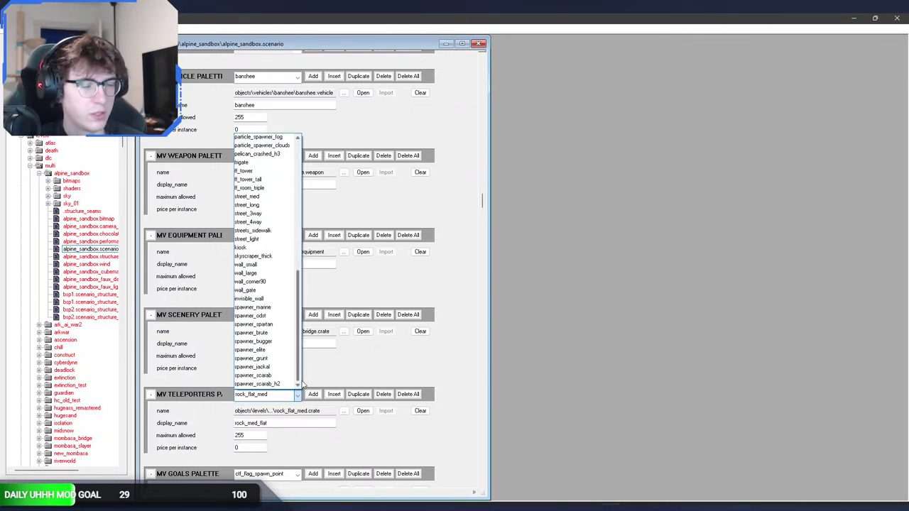
pyautogui.click(304, 383)
pyautogui.scroll(-5, 317, 343)
pyautogui.scroll(5, 323, 320)
# Check the map variant goals palette and spawners palette, keeping ctf_flag_spawn_point and respawn_point selected.
pyautogui.scroll(-2, 483, 199)
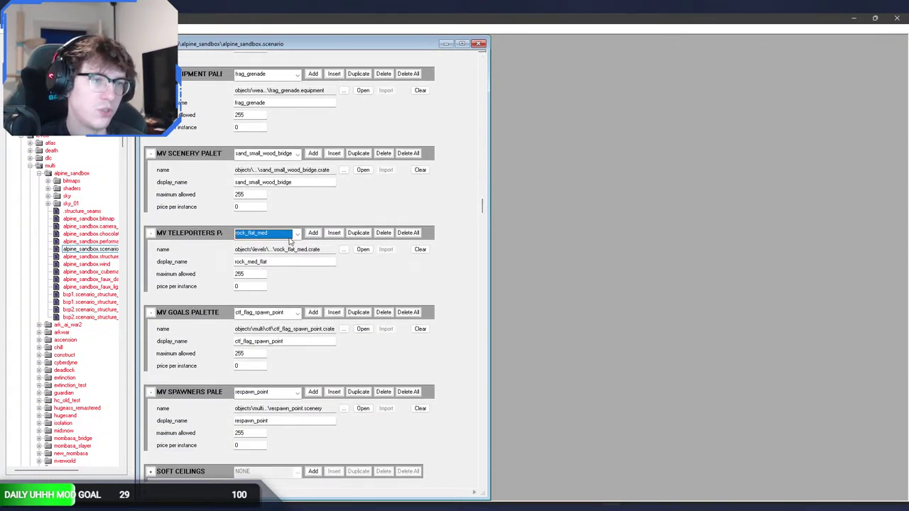
pyautogui.click(293, 315)
pyautogui.click(293, 315)
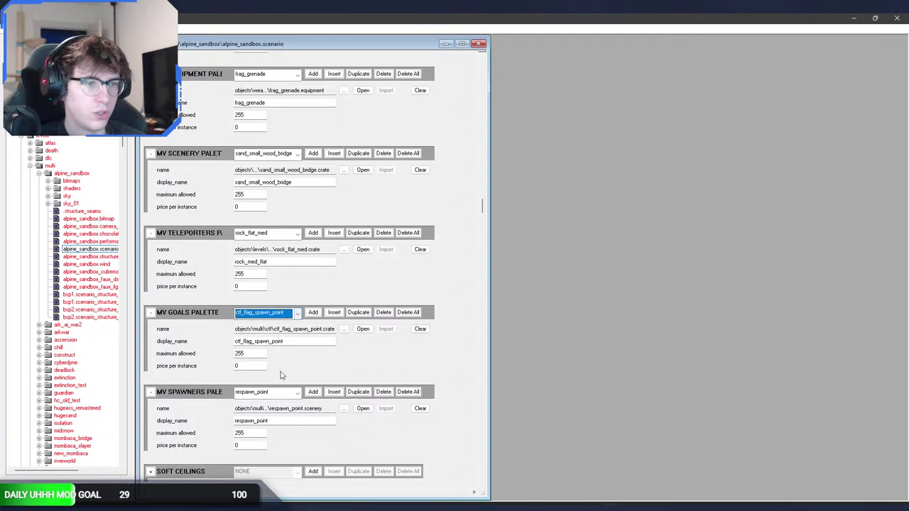
pyautogui.click(279, 392)
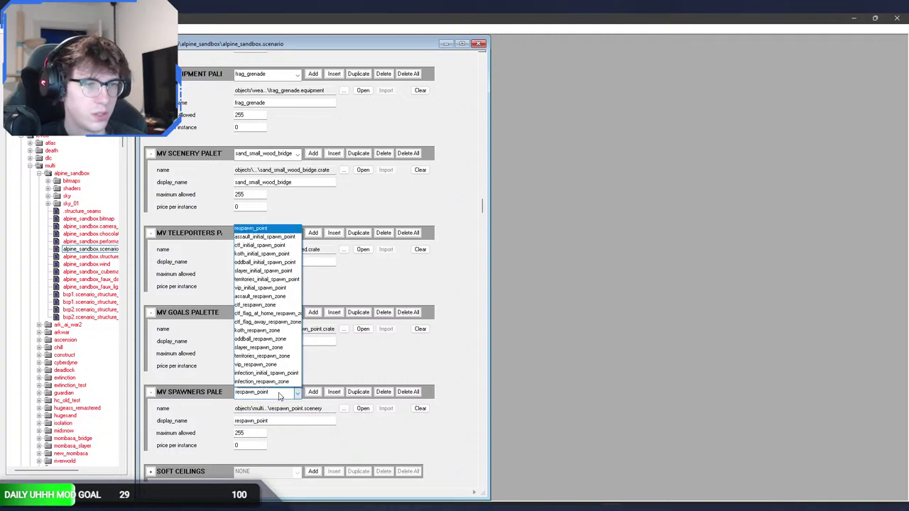
pyautogui.click(279, 395)
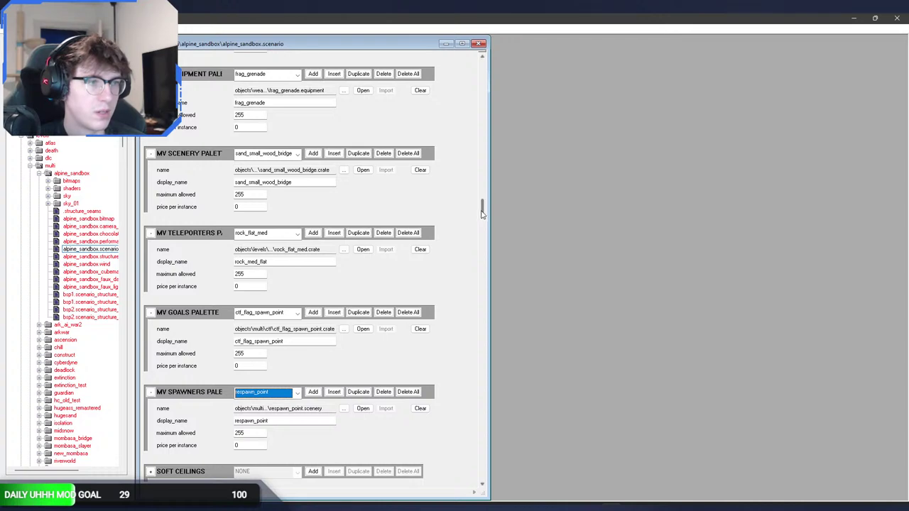
# Return to the map variant vehicle palette and read through its whole vehicle list, keeping banshee selected.
pyautogui.moveTo(482, 206)
pyautogui.mouseDown()
pyautogui.moveTo(484, 194)
pyautogui.moveTo(490, 213)
pyautogui.moveTo(482, 215)
pyautogui.moveTo(480, 199)
pyautogui.mouseUp()
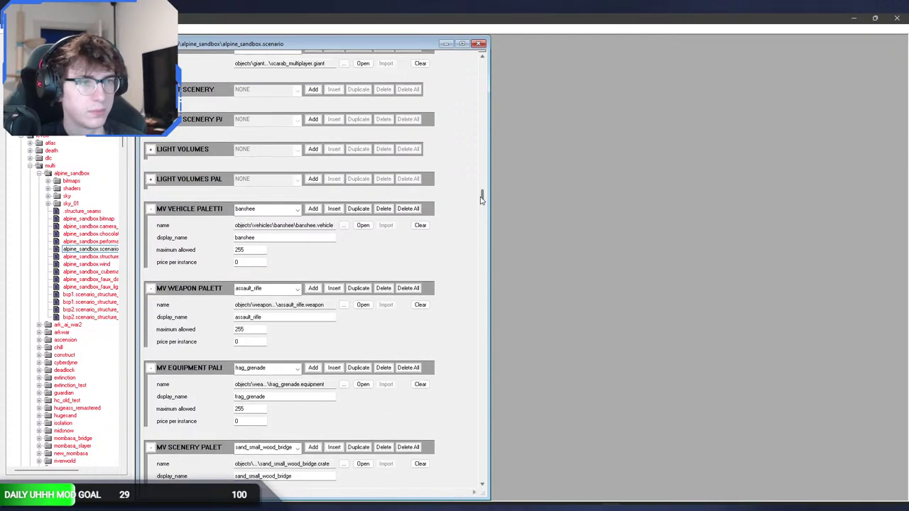
pyautogui.click(270, 209)
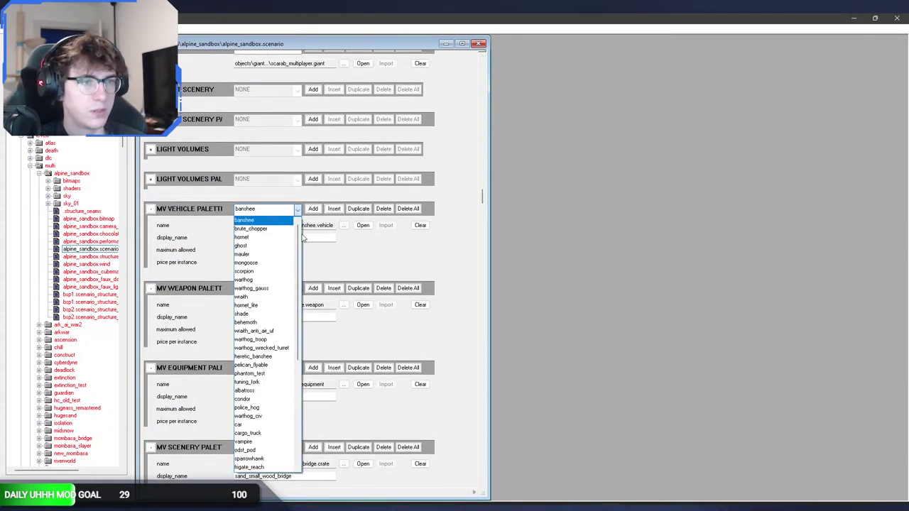
pyautogui.scroll(-1, 303, 238)
pyautogui.scroll(1, 304, 237)
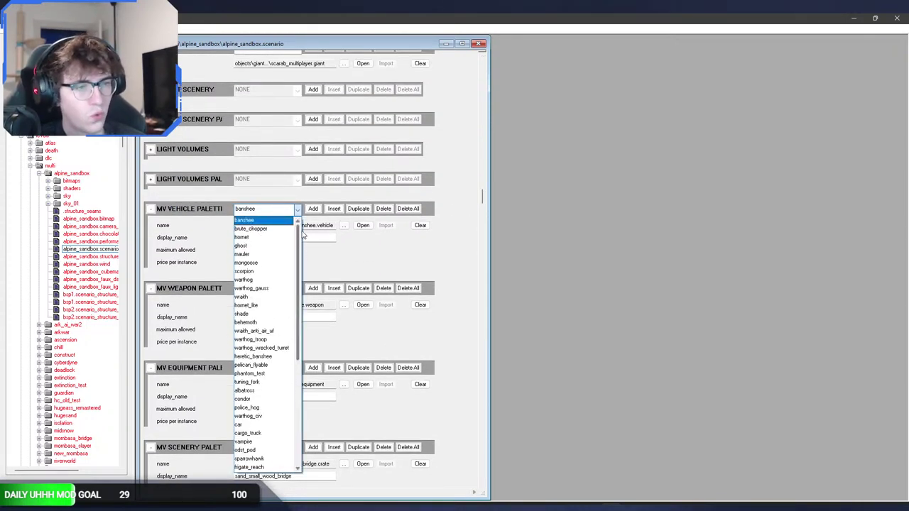
pyautogui.scroll(-3, 304, 236)
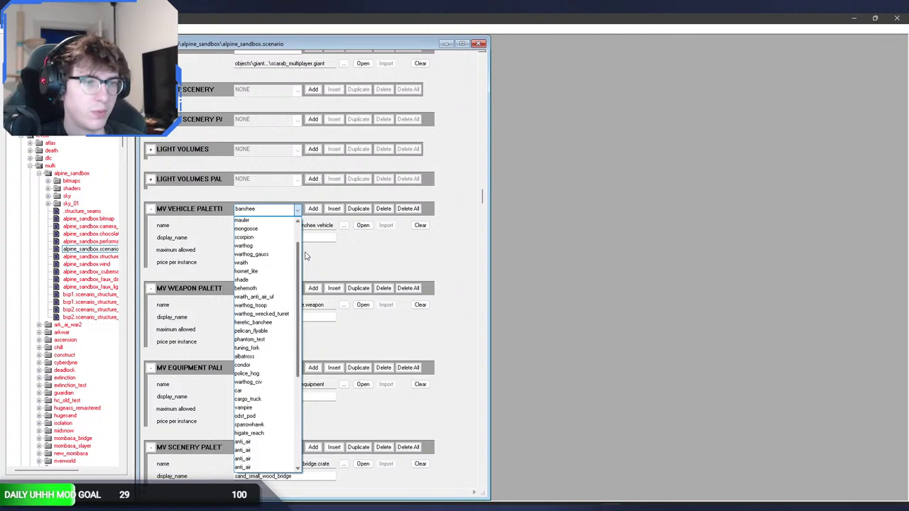
pyautogui.scroll(-5, 303, 284)
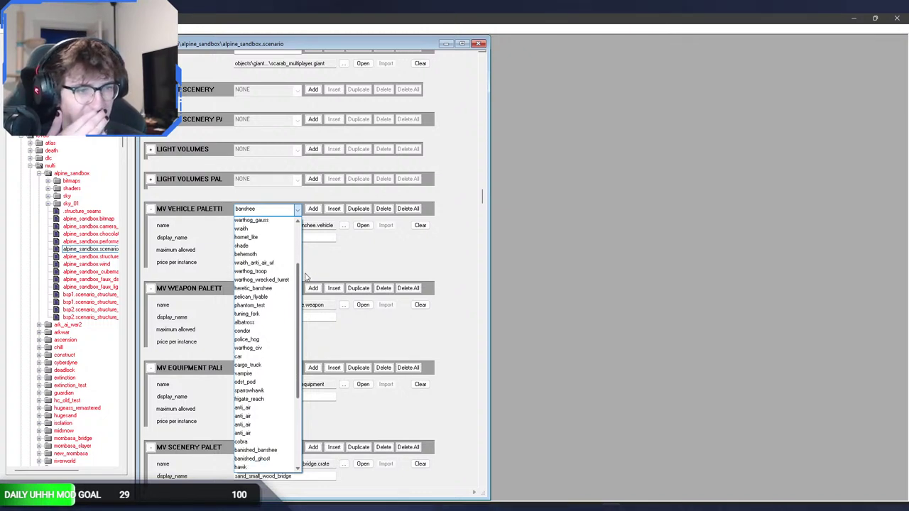
pyautogui.scroll(-5, 299, 306)
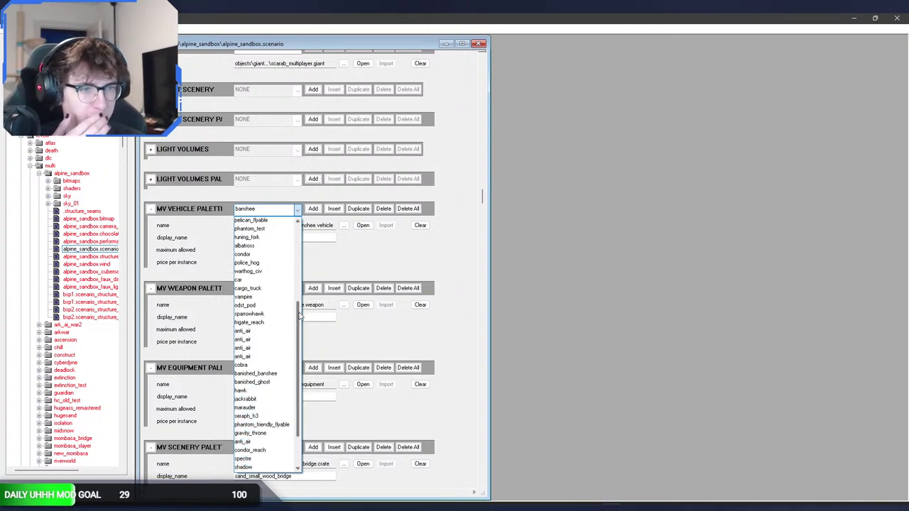
pyautogui.moveTo(299, 338); pyautogui.dragTo(299, 343)
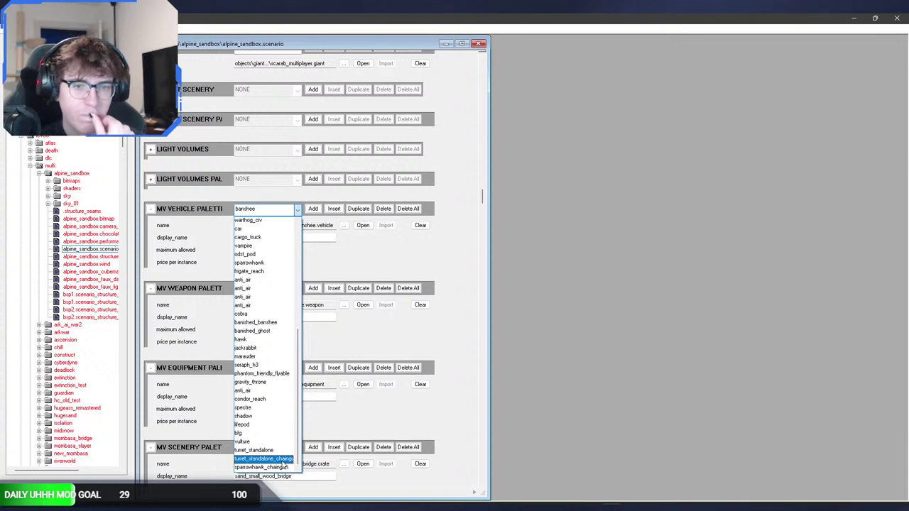
pyautogui.click(343, 264)
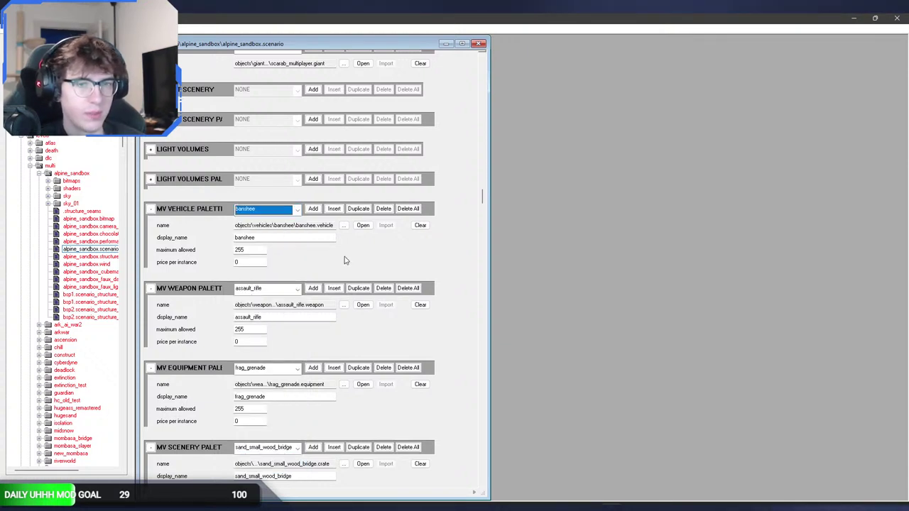
pyautogui.click(345, 260)
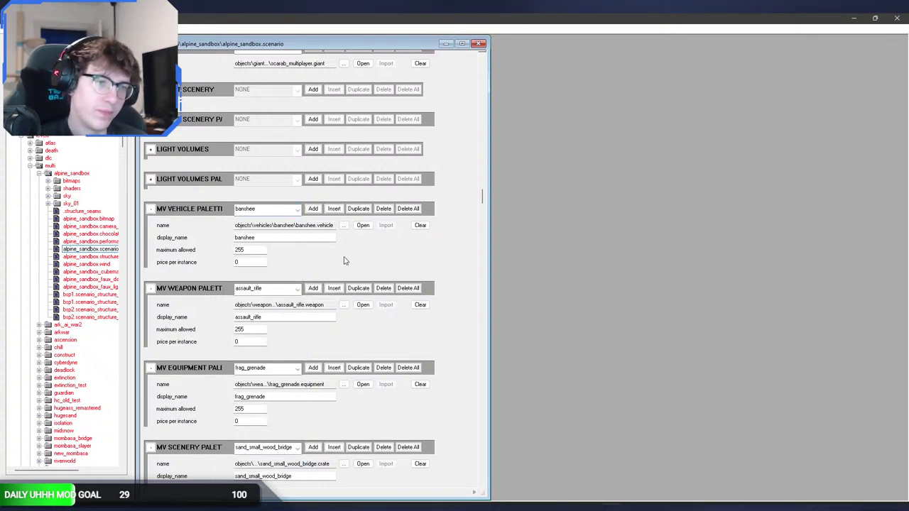
# Examine the map variant scenery palette again, from the visual filters and golf items through to the teleporters.
pyautogui.moveTo(482, 197); pyautogui.dragTo(482, 204)
pyautogui.click(260, 285)
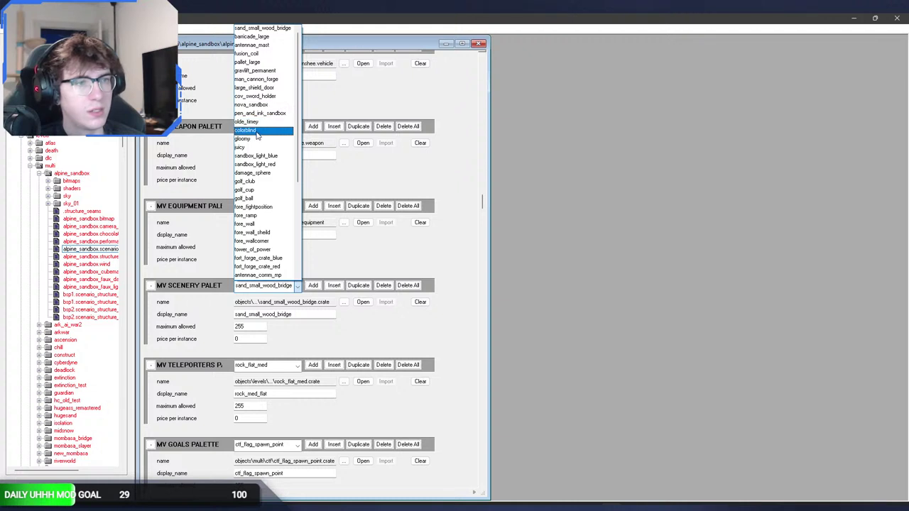
pyautogui.moveTo(298, 157); pyautogui.dragTo(291, 219)
pyautogui.scroll(-1, 293, 242)
pyautogui.scroll(6, 295, 242)
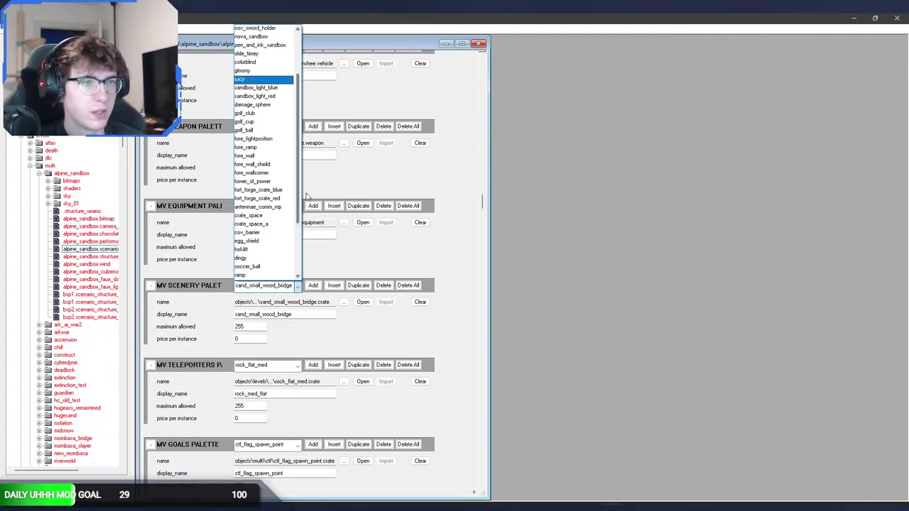
pyautogui.scroll(-2, 307, 184)
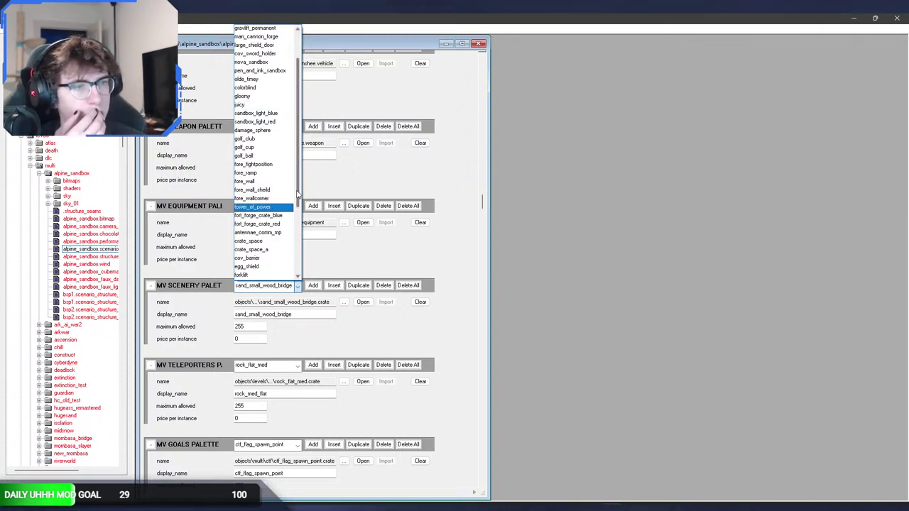
pyautogui.scroll(-5, 296, 192)
pyautogui.moveTo(297, 227); pyautogui.dragTo(295, 262)
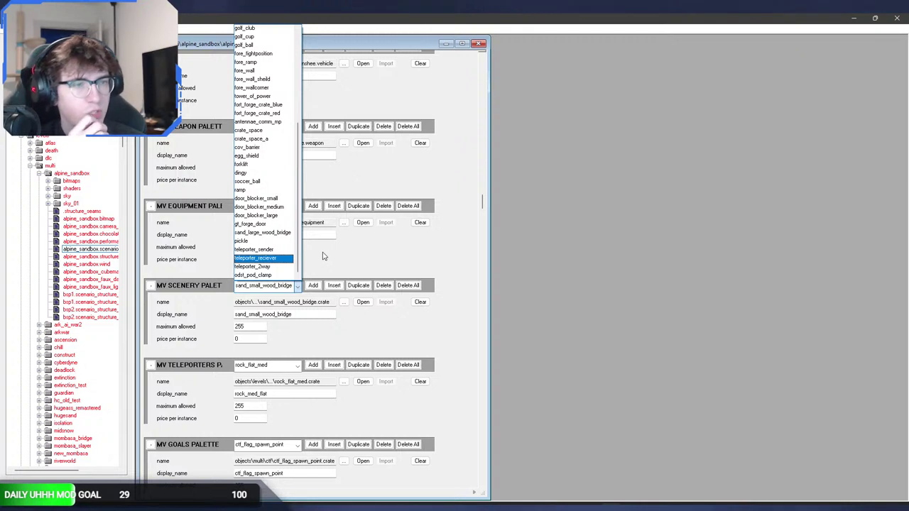
pyautogui.click(324, 254)
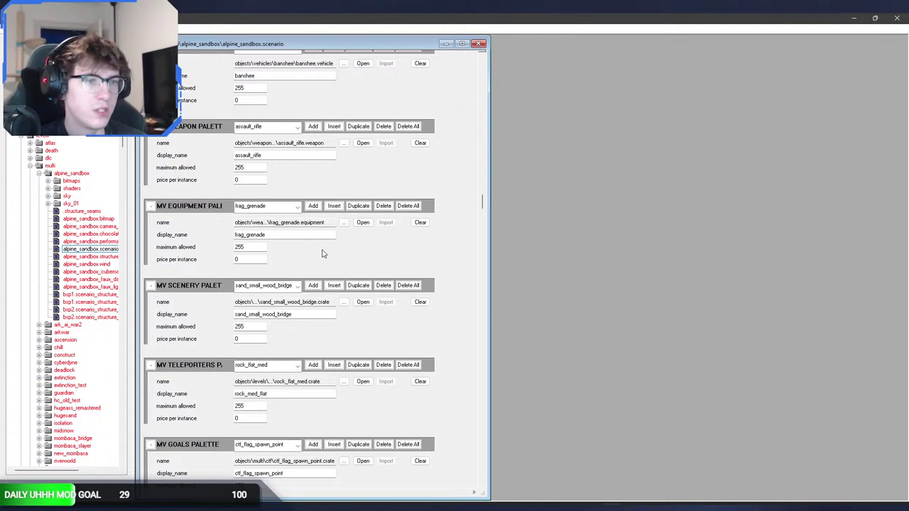
# Look through the map variant teleporters palette again to its end, keeping rock_flat_med selected.
pyautogui.click(290, 286)
pyautogui.click(292, 301)
pyautogui.click(272, 365)
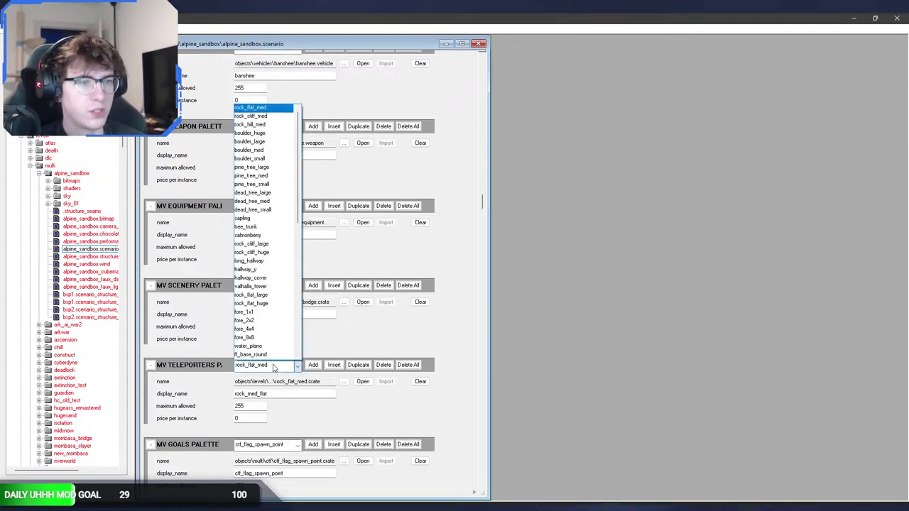
pyautogui.moveTo(300, 191); pyautogui.dragTo(304, 337)
pyautogui.click(322, 344)
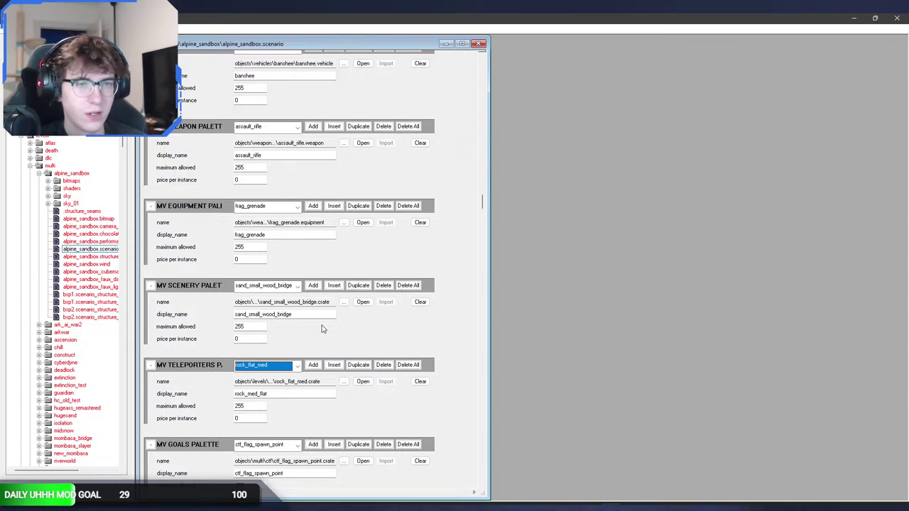
# Switch to Sapien and add cobra.vehicle from the cobra folder to the level's vehicle palette.
pyautogui.click(632, 507)
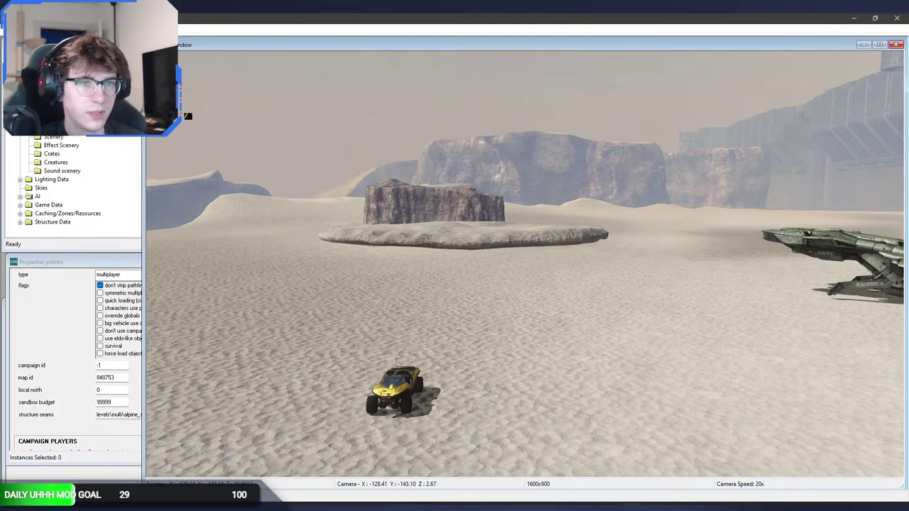
pyautogui.click(61, 102)
pyautogui.click(135, 58)
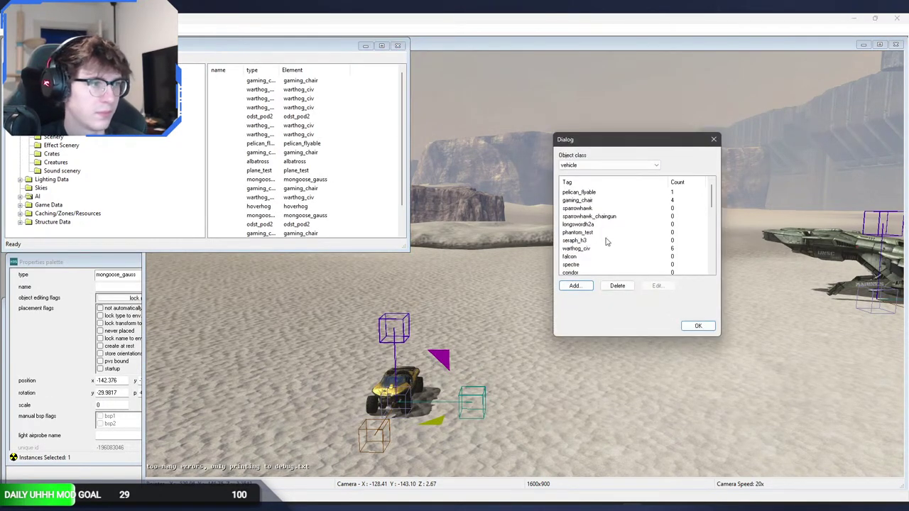
pyautogui.click(575, 286)
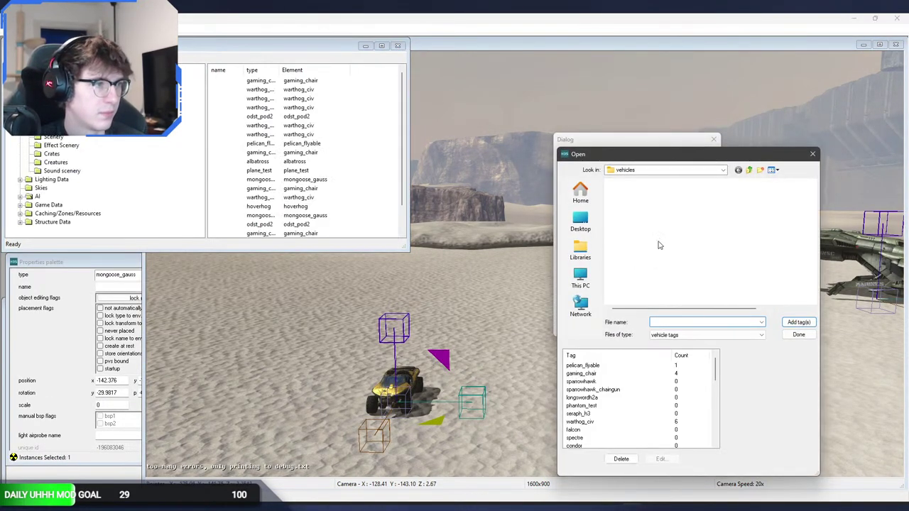
pyautogui.doubleClick(629, 293)
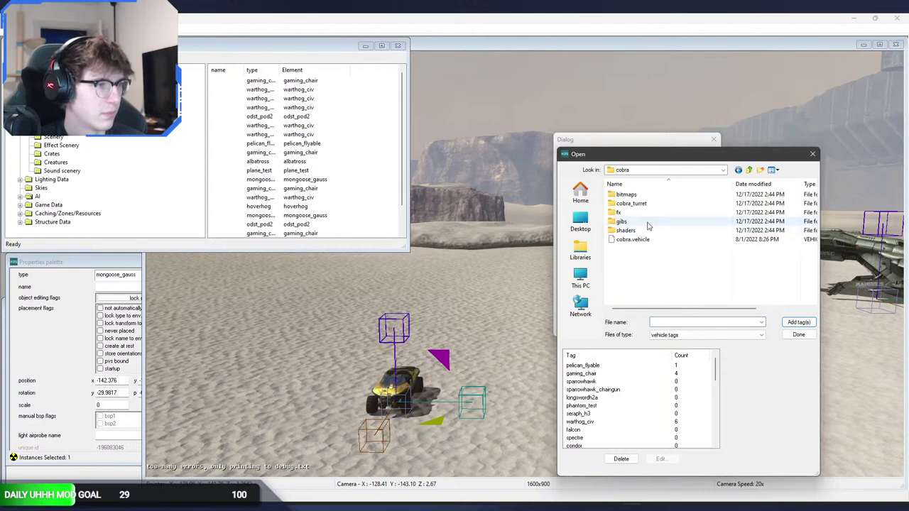
pyautogui.click(647, 241)
pyautogui.click(801, 323)
pyautogui.click(803, 335)
pyautogui.click(698, 326)
# Place a new vehicle on the sand beside the yellow mongoose, set its type to cobra, and deselect it.
pyautogui.rightClick(591, 364)
pyautogui.click(108, 276)
pyautogui.click(134, 266)
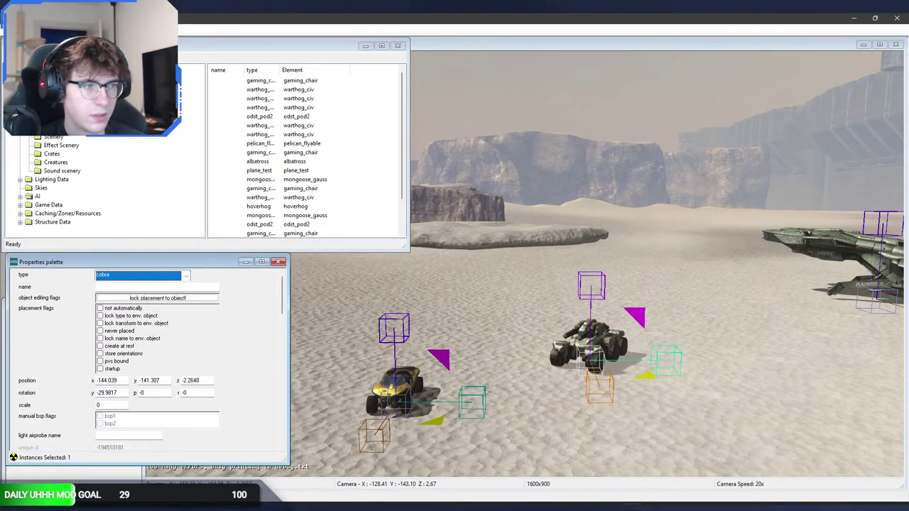
pyautogui.click(655, 353)
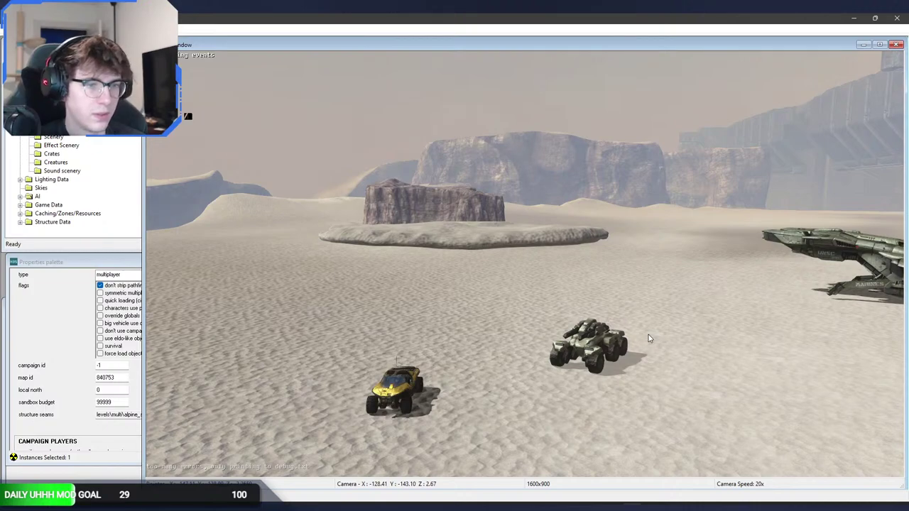
# Reduce the camera speed to 1x and examine the placed cobra up close from its front to its wheels and UNSC-marked side.
pyautogui.moveTo(650, 339); pyautogui.dragTo(707, 387, button='middle')
pyautogui.press('shift')
pyautogui.press('shift')
pyautogui.press('shift')
pyautogui.press('w')
pyautogui.press('w')
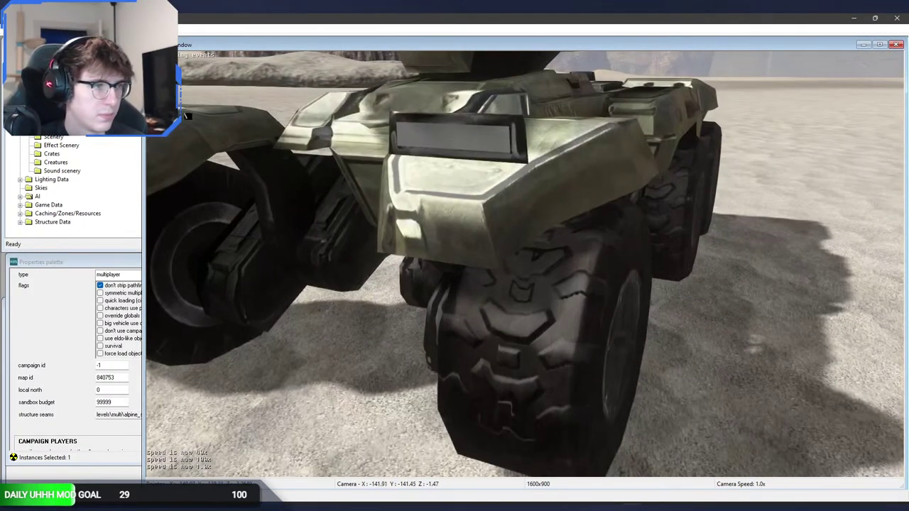
pyautogui.press('d')
pyautogui.press('r')
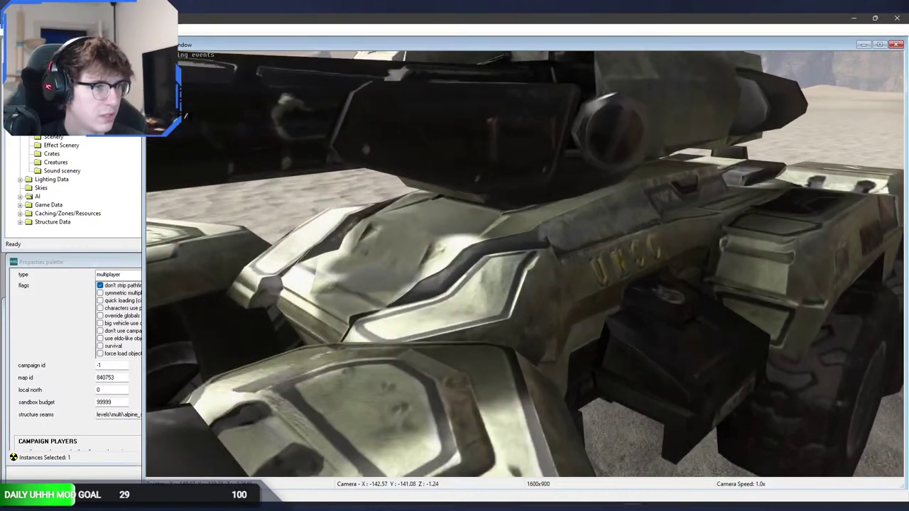
pyautogui.press('a')
pyautogui.press('a')
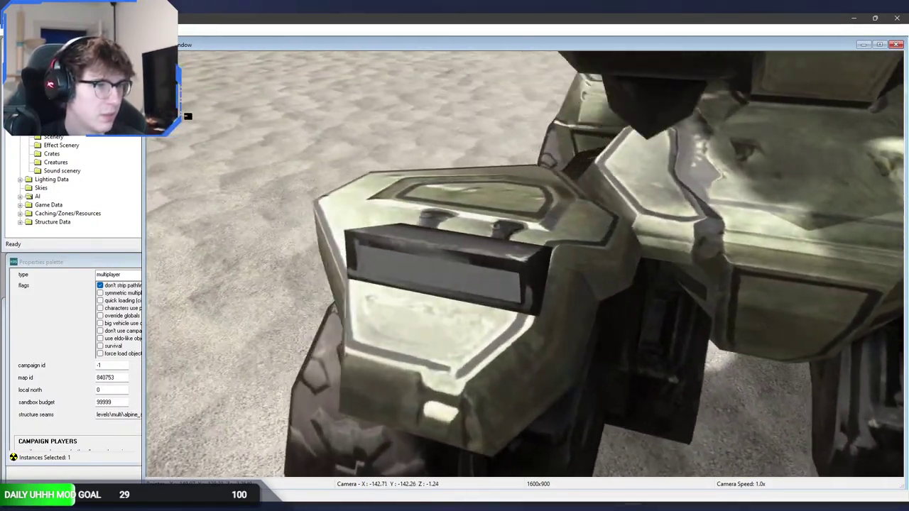
pyautogui.press('a')
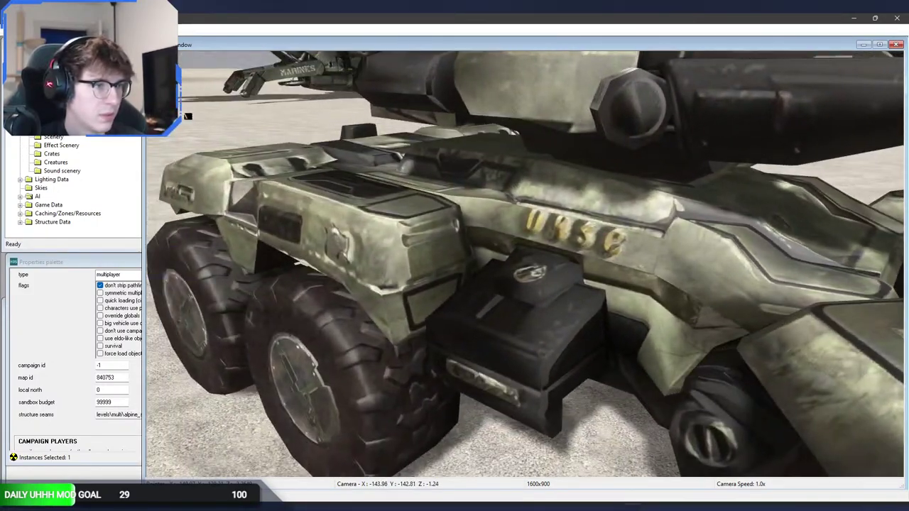
pyautogui.press('a')
pyautogui.press('f')
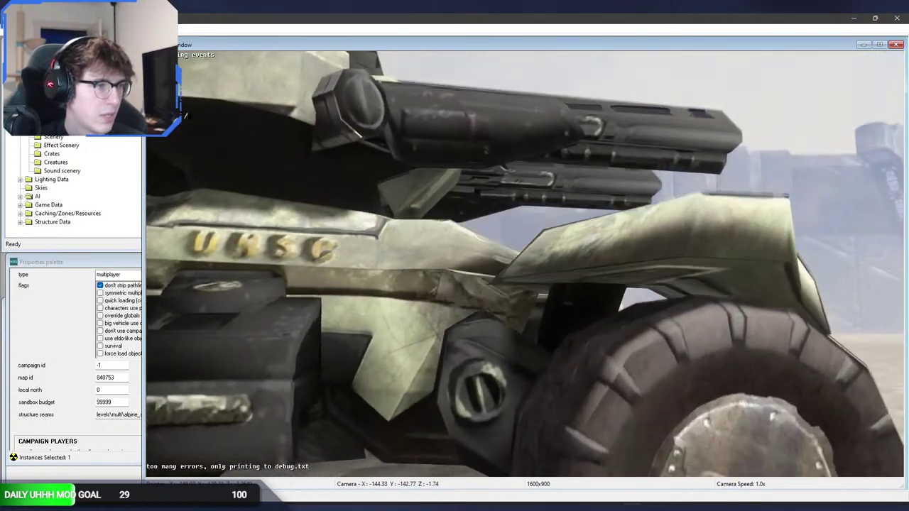
pyautogui.press('w')
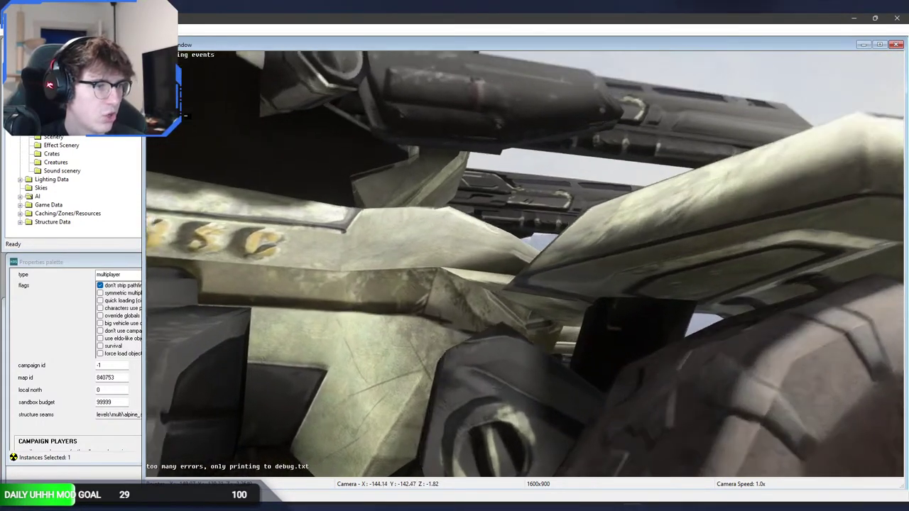
pyautogui.press('a')
pyautogui.press('r')
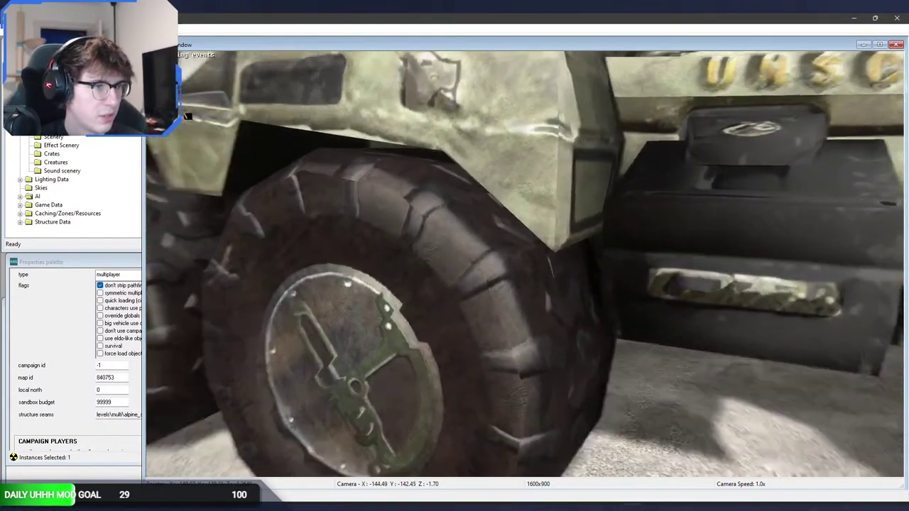
pyautogui.press('r')
pyautogui.press('a')
pyautogui.press('s')
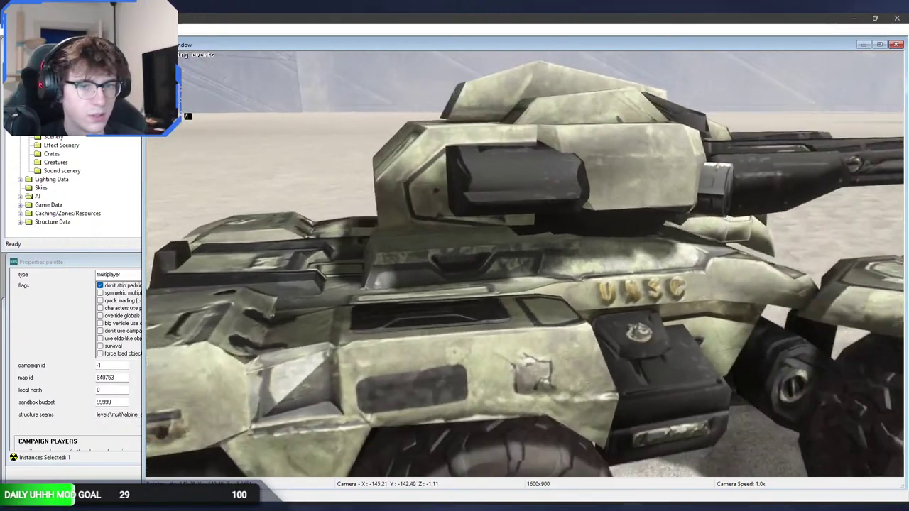
# Examine the cobra's rear deck, turret and opposite side up close.
pyautogui.press('a')
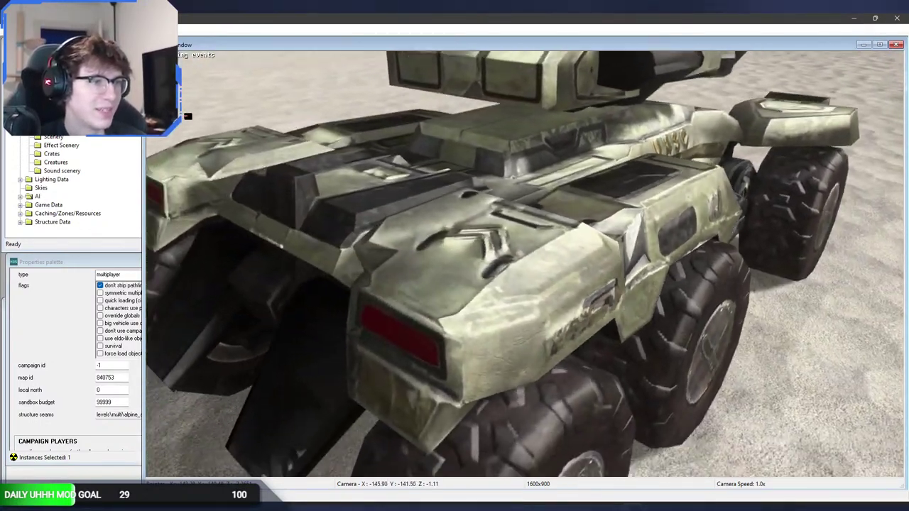
pyautogui.press('a')
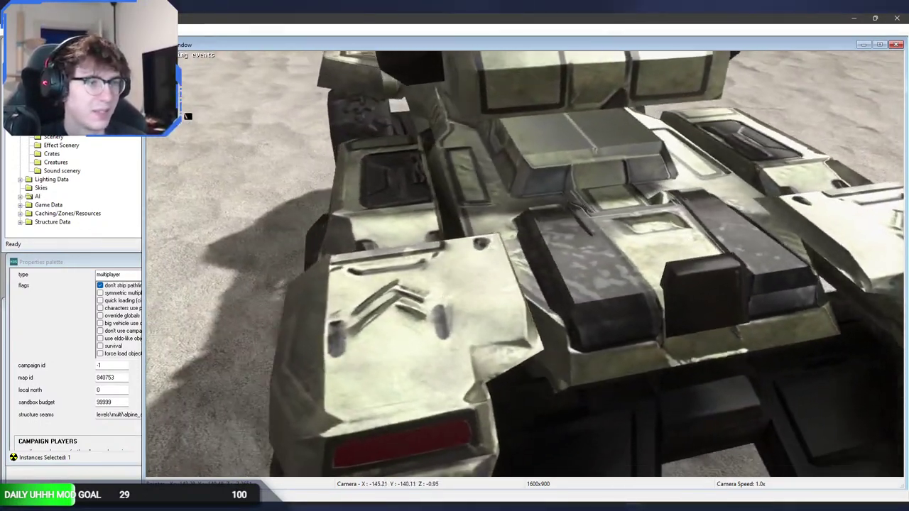
pyautogui.press('a')
pyautogui.press('w')
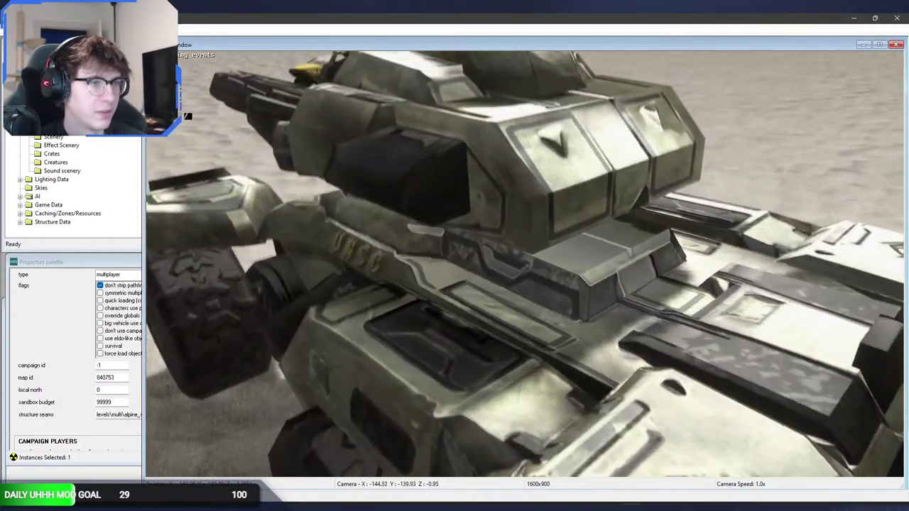
pyautogui.press('a')
pyautogui.press('f')
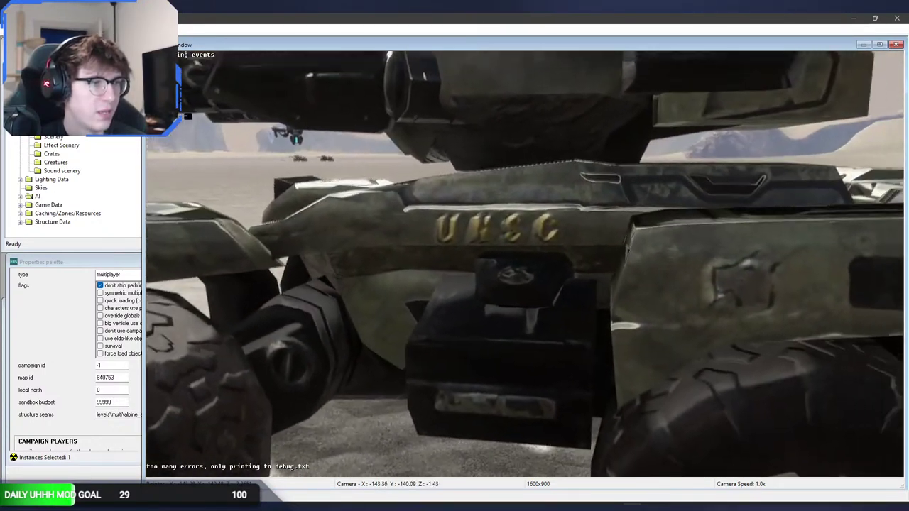
pyautogui.press('s')
pyautogui.press('w')
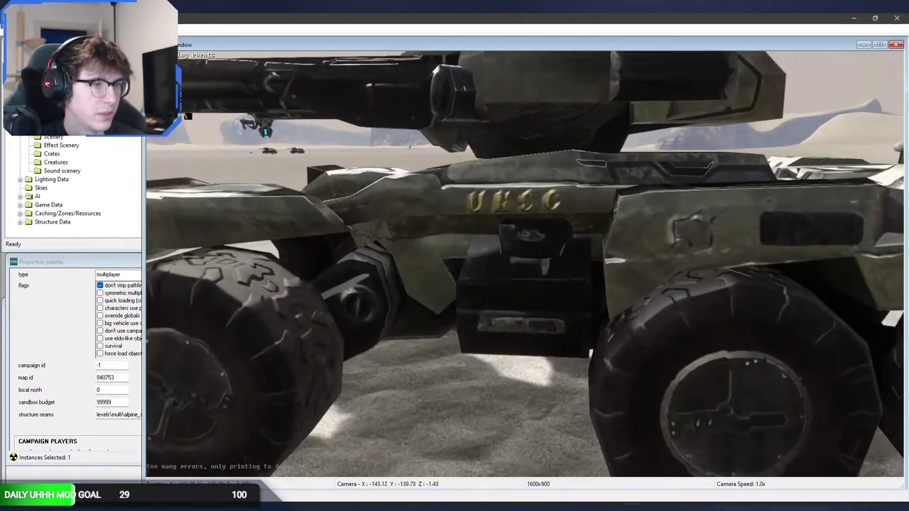
pyautogui.press('r')
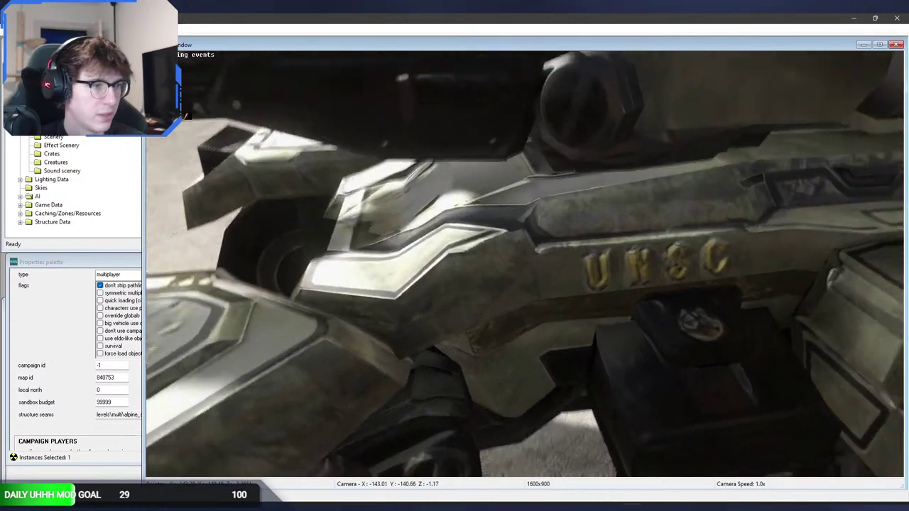
# Playtest the level in the cobra, firing its turret and driving it across the sand.
pyautogui.press('BackSpace')
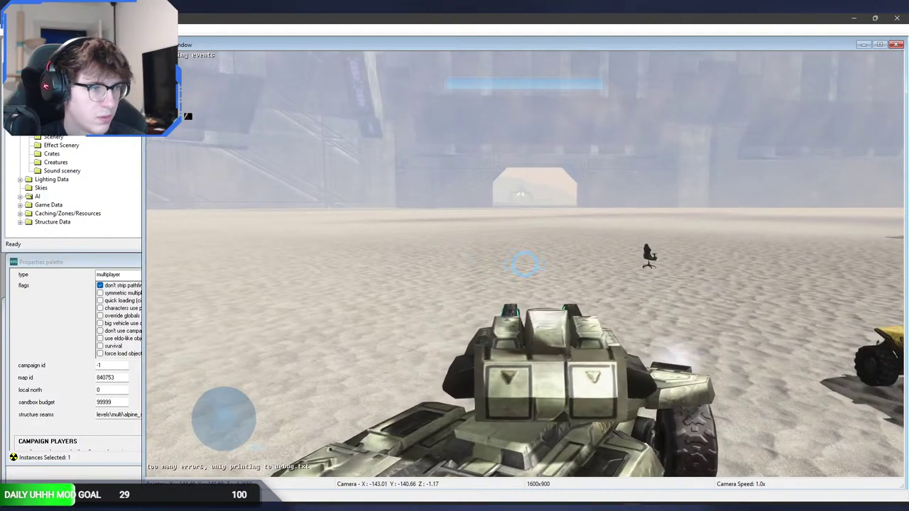
pyautogui.click(524, 263)
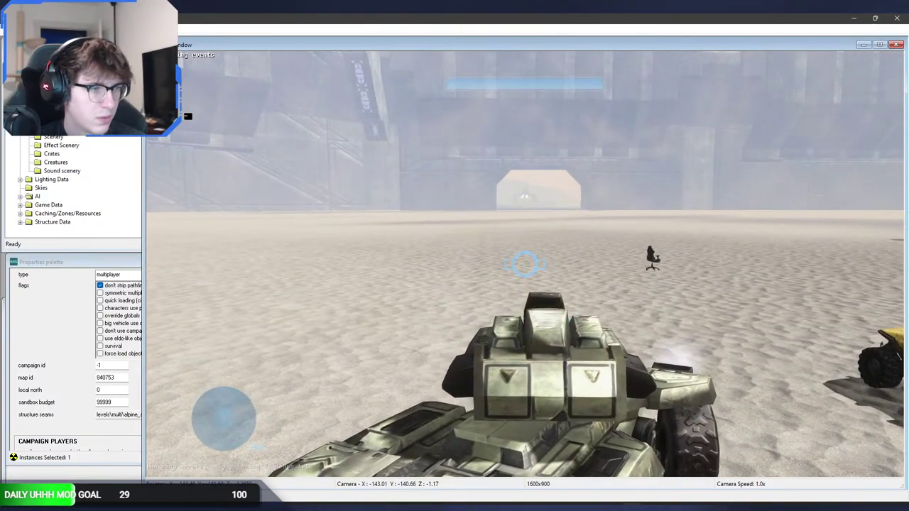
pyautogui.press('w')
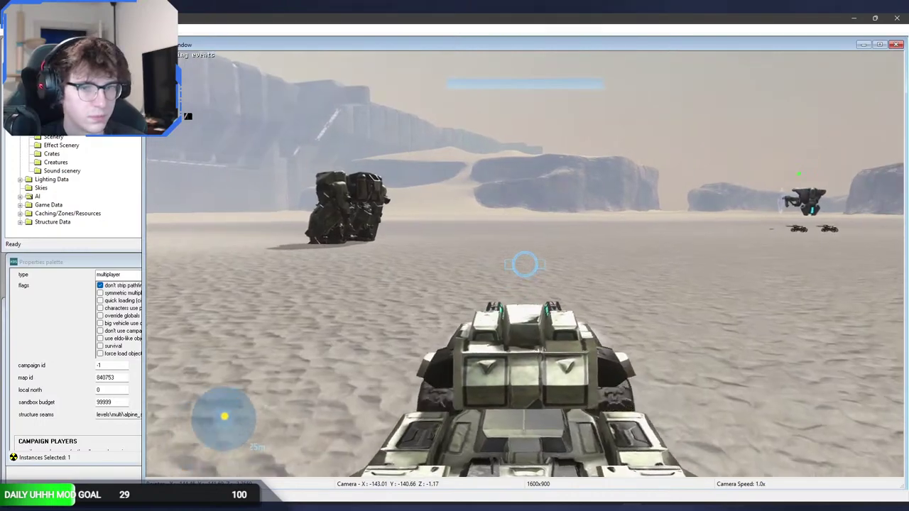
pyautogui.press('w')
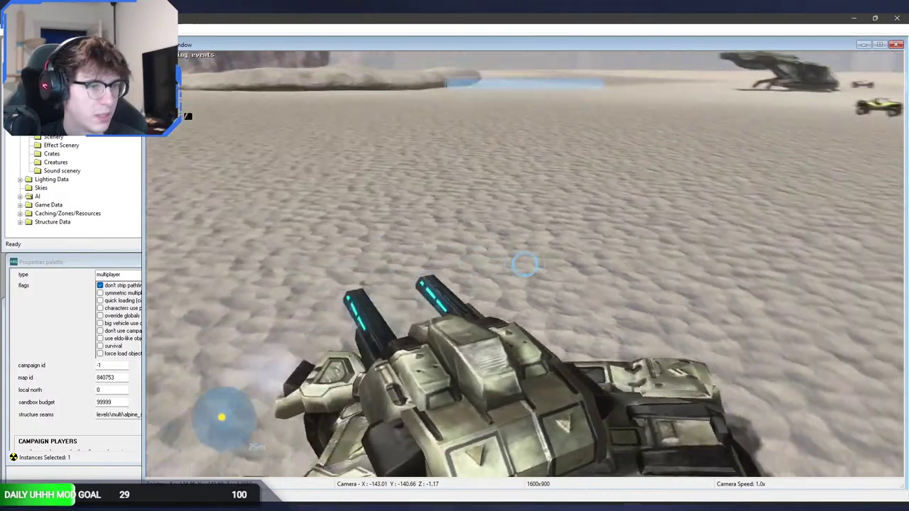
# Test the cobra's cannon in combat against the hovering Sentinel enforcer, and reset the map.
pyautogui.press('e')
pyautogui.press('e')
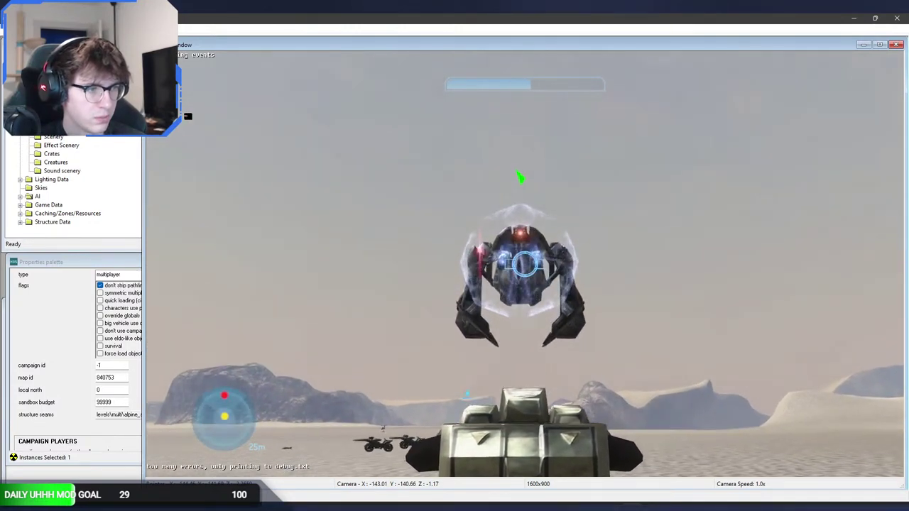
pyautogui.press('s')
pyautogui.click(524, 265)
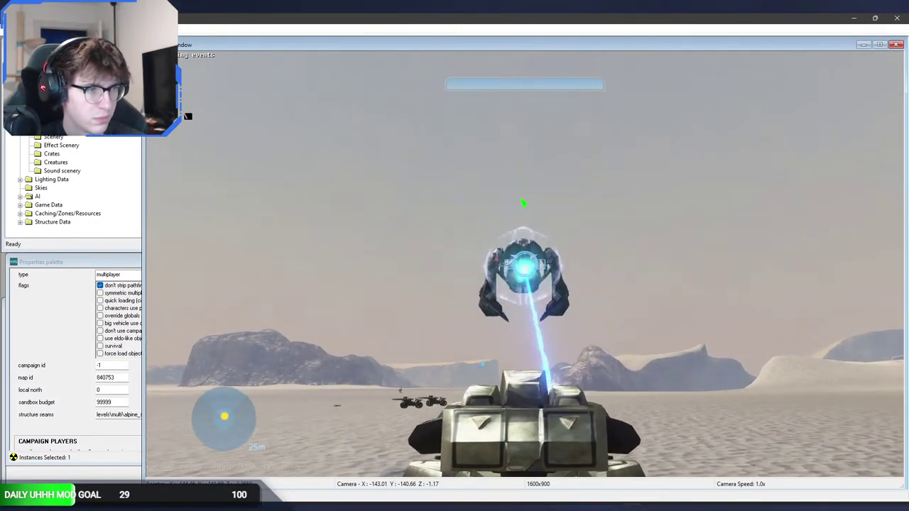
pyautogui.click(525, 264)
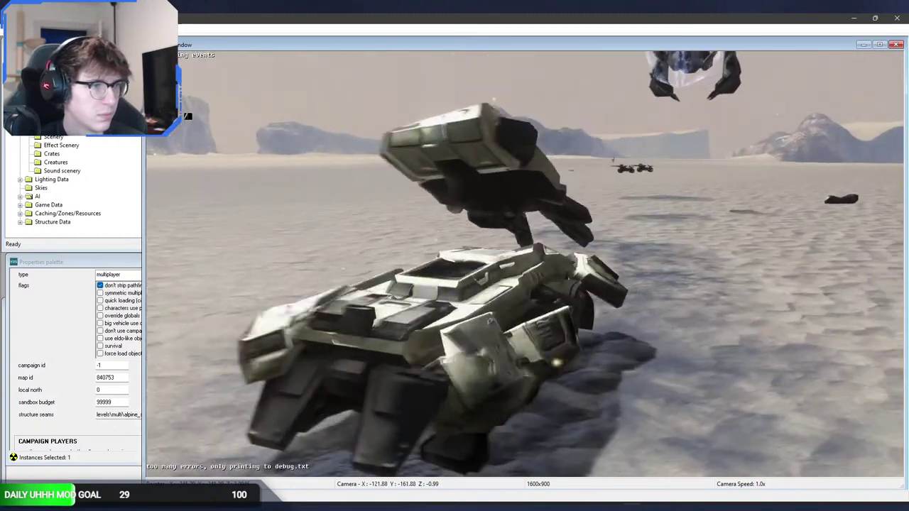
pyautogui.hotkey('shift', 'Tab')
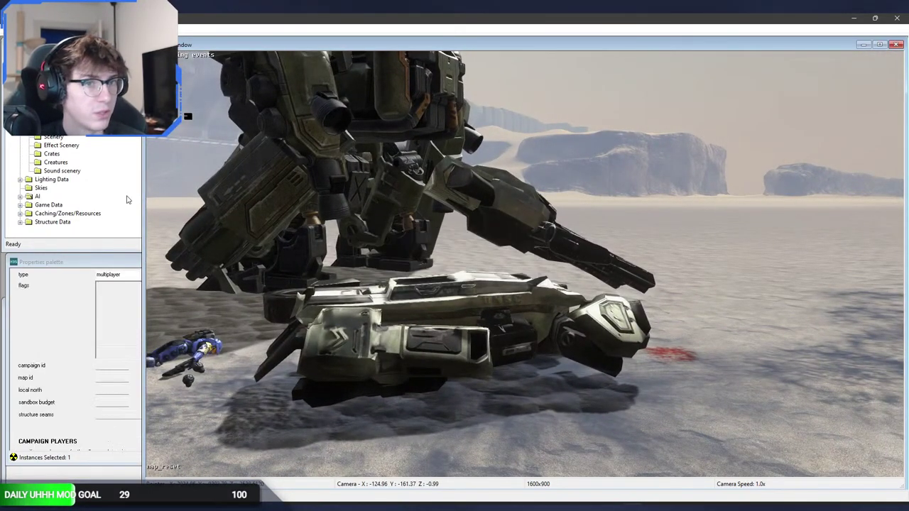